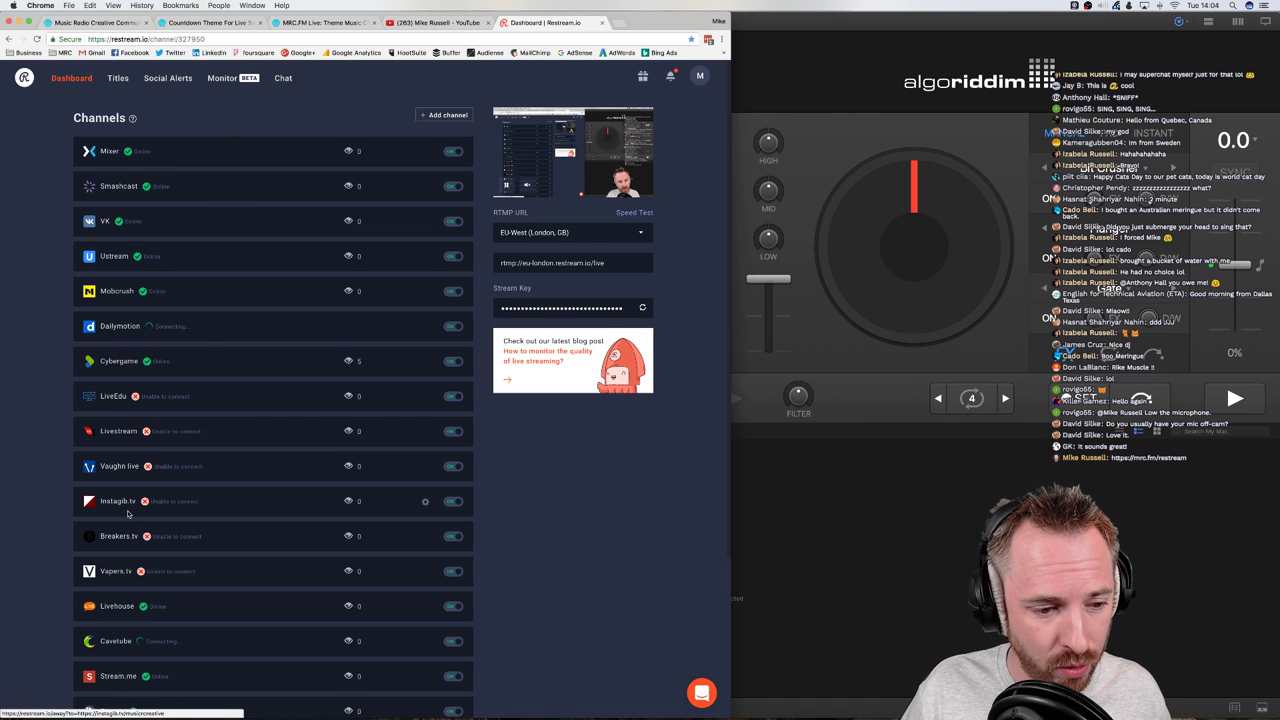
# Look through the connection status of the streaming channels on the Restream dashboard and close that page
pyautogui.scroll(-5, 127, 514)
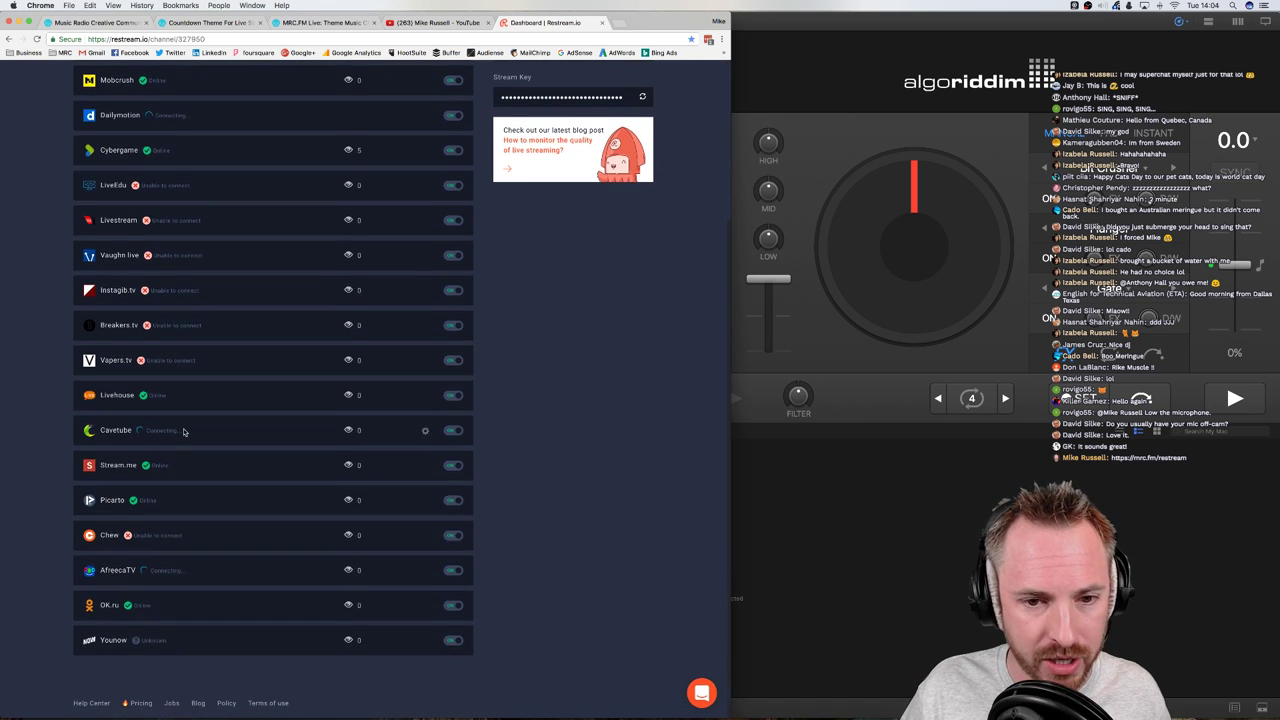
pyautogui.scroll(5, 183, 431)
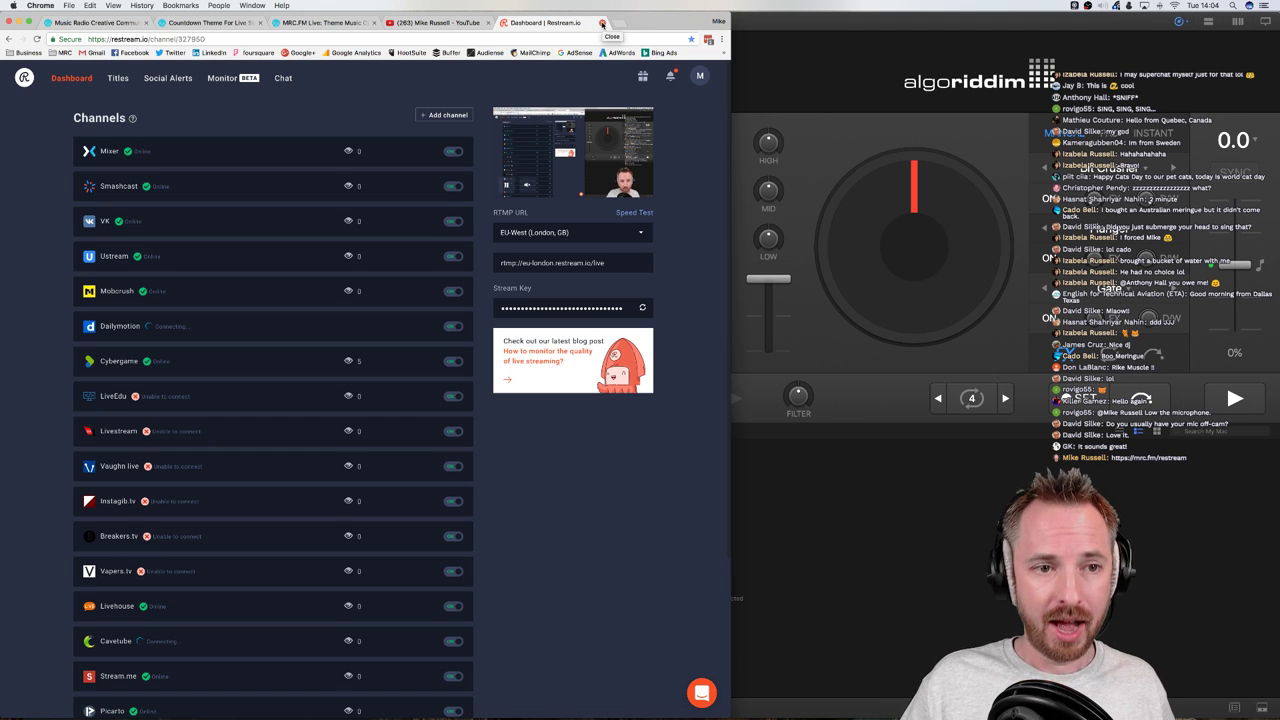
pyautogui.click(602, 23)
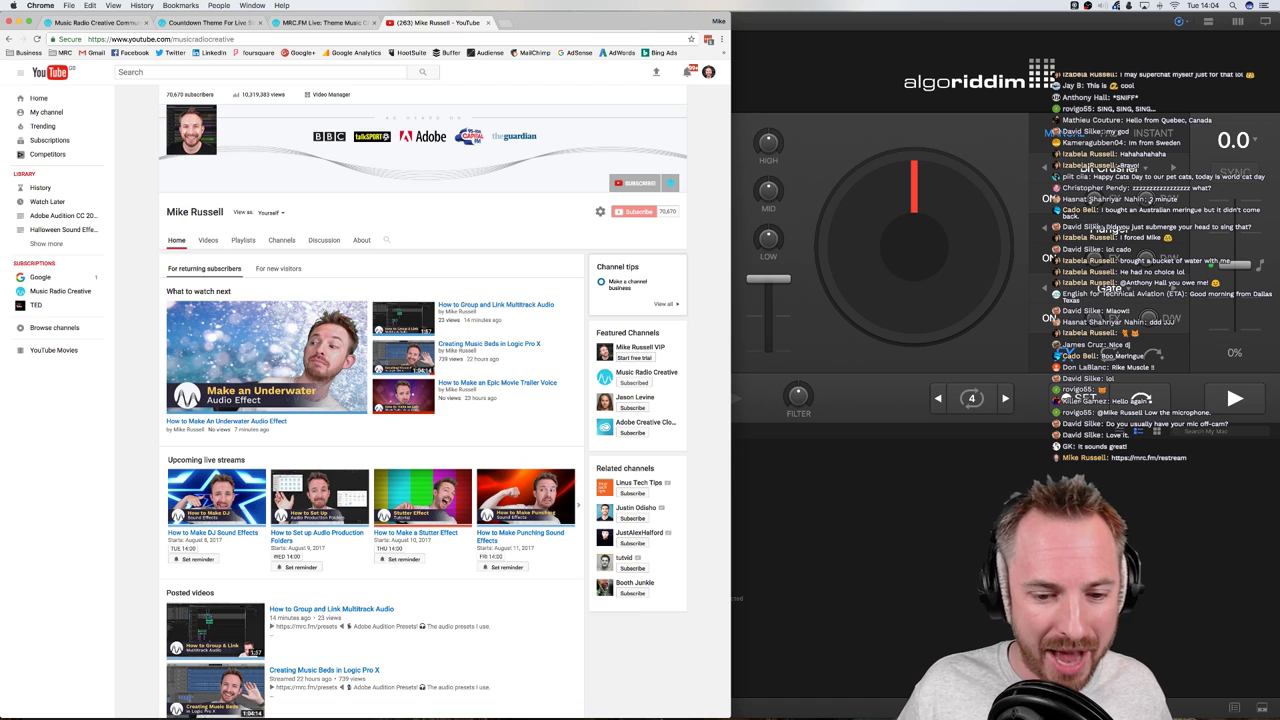
# Bring up Adobe Audition, Logic Pro X and djay Pro one after another to show the available audio software
pyautogui.moveTo(650, 705)
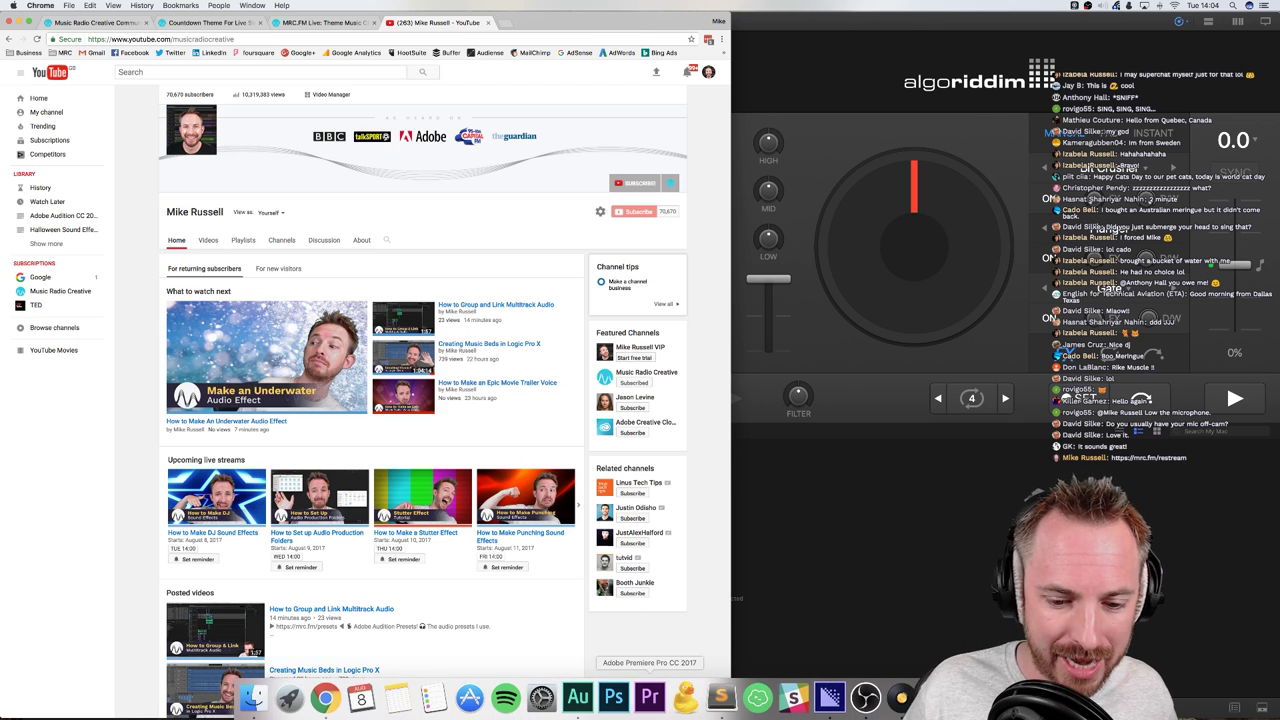
pyautogui.click(578, 697)
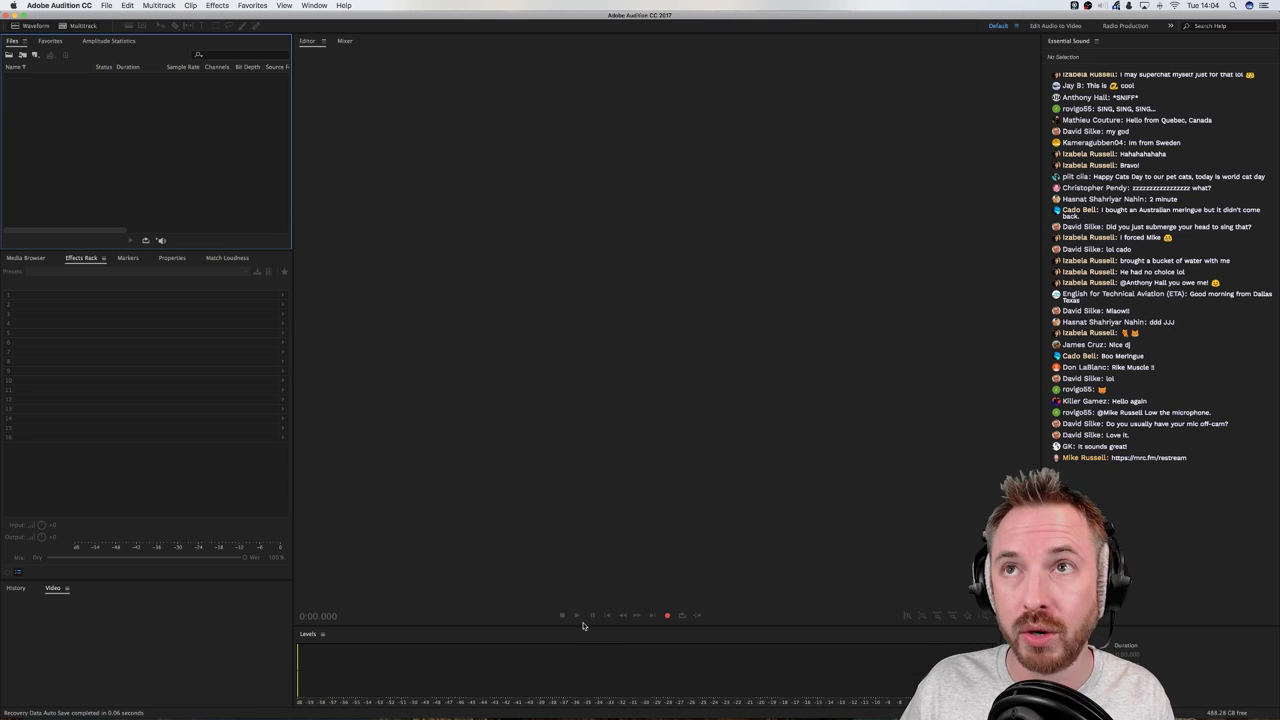
pyautogui.moveTo(794, 705)
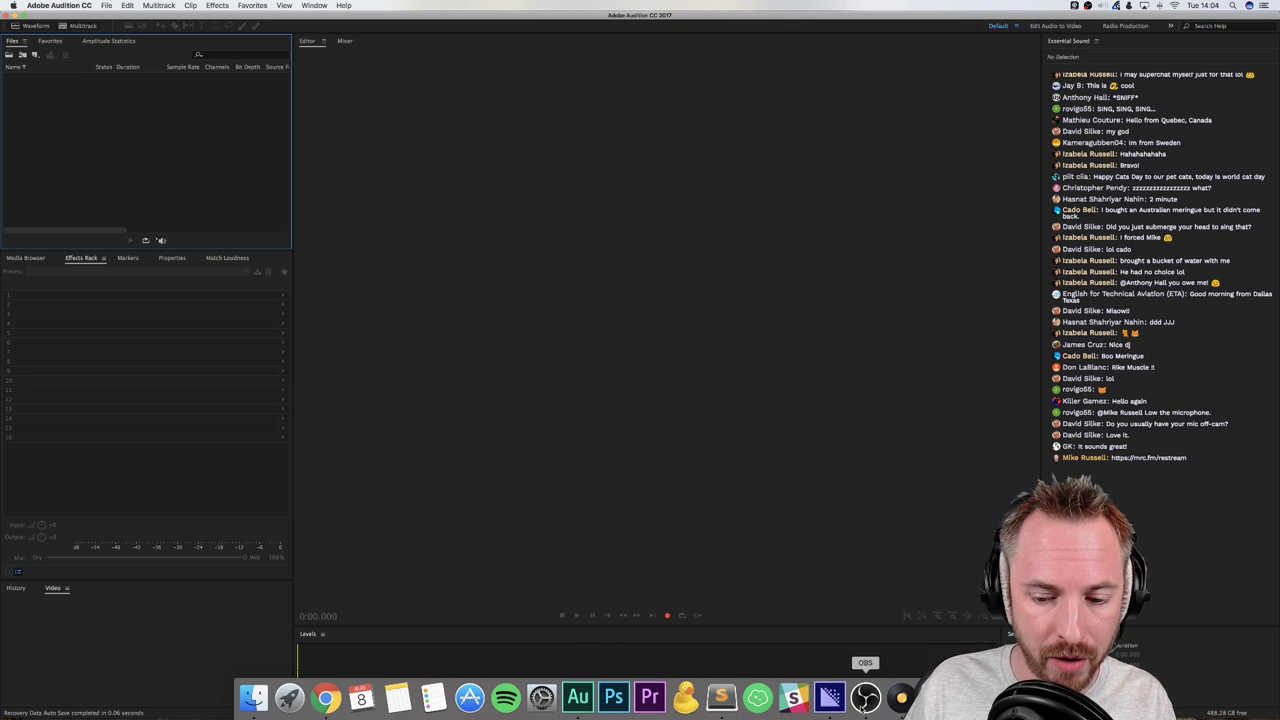
pyautogui.click(938, 697)
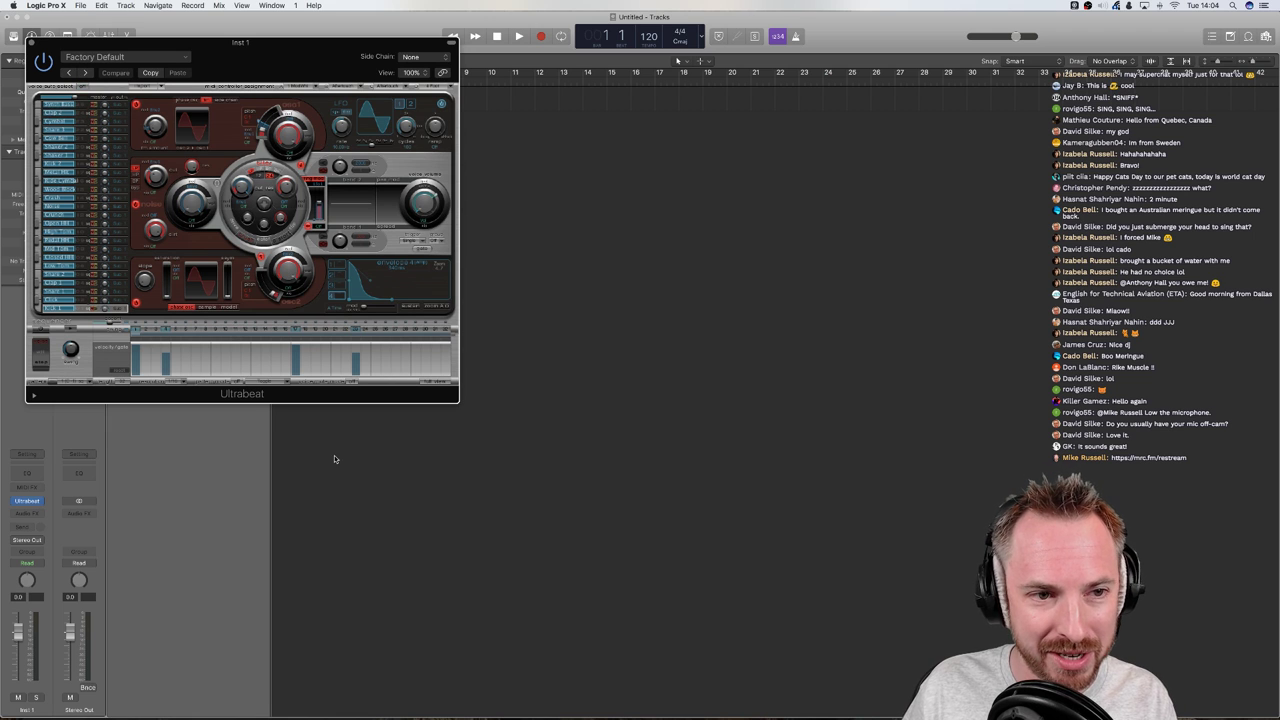
pyautogui.moveTo(850, 708)
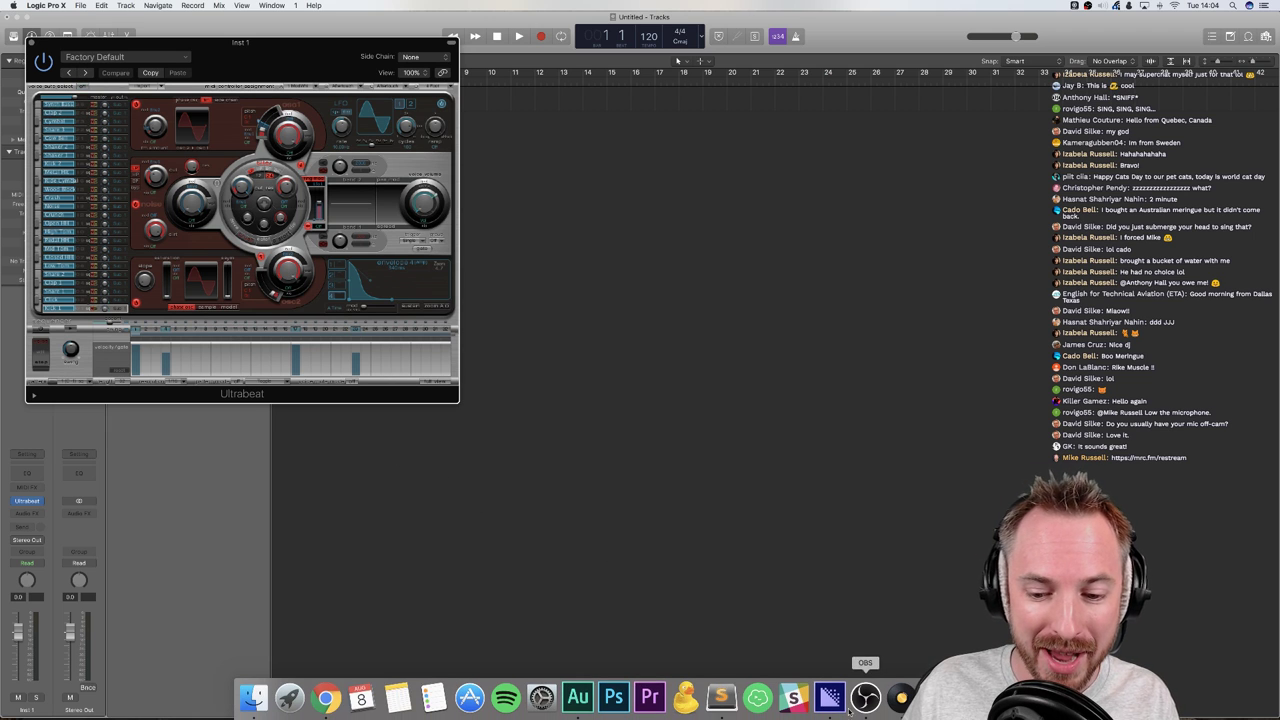
pyautogui.click(900, 697)
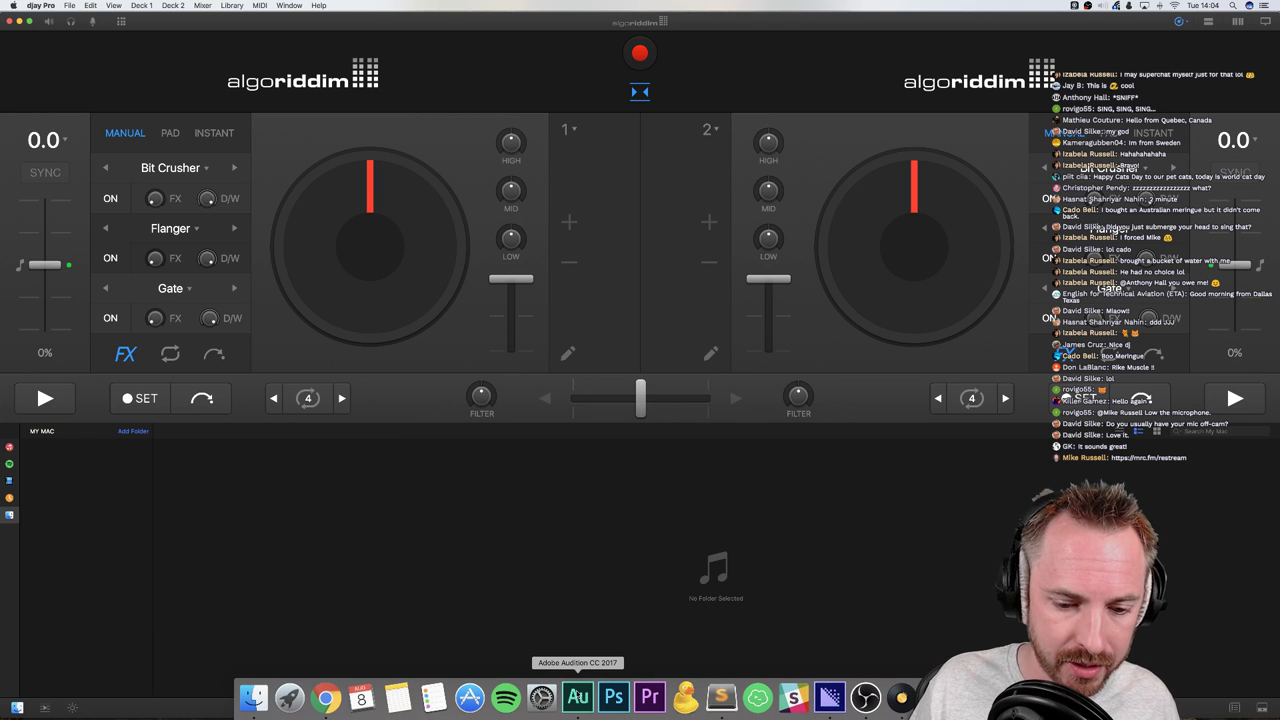
# Switch to Adobe Audition and create a multitrack session named DJ Drop from the DJ Drop template
pyautogui.click(577, 697)
pyautogui.click(451, 157)
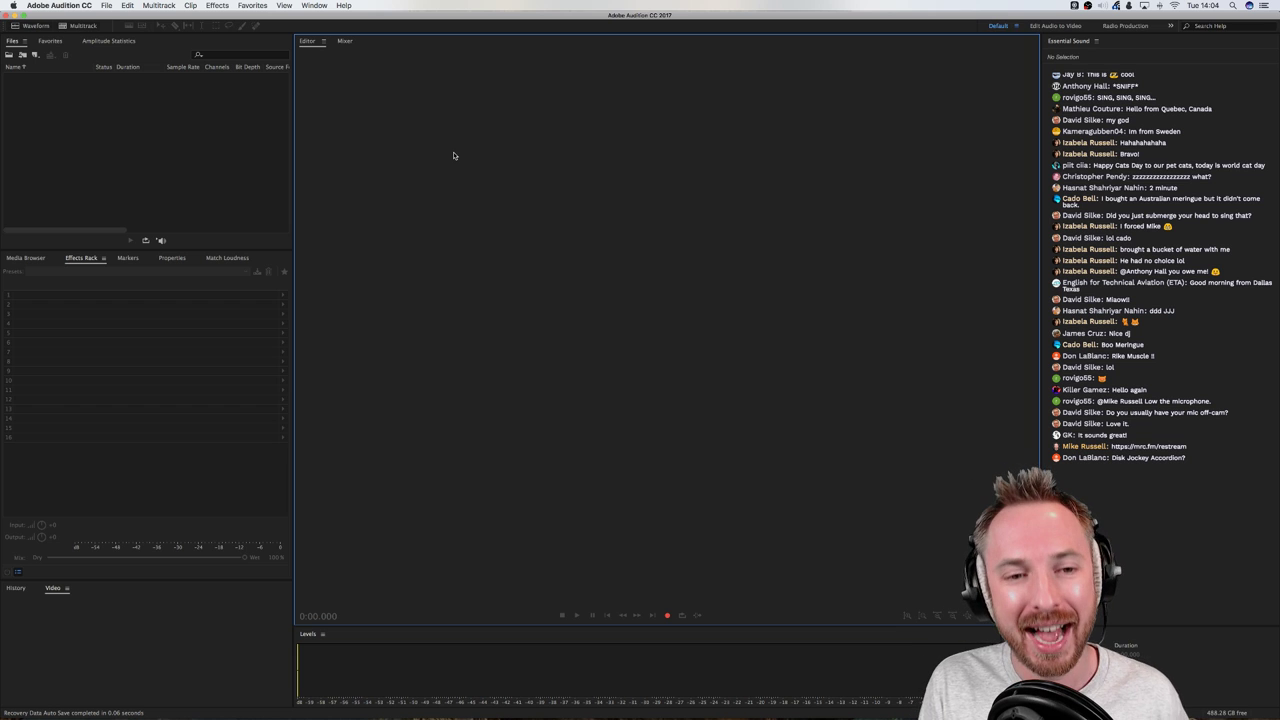
pyautogui.press('super+n')
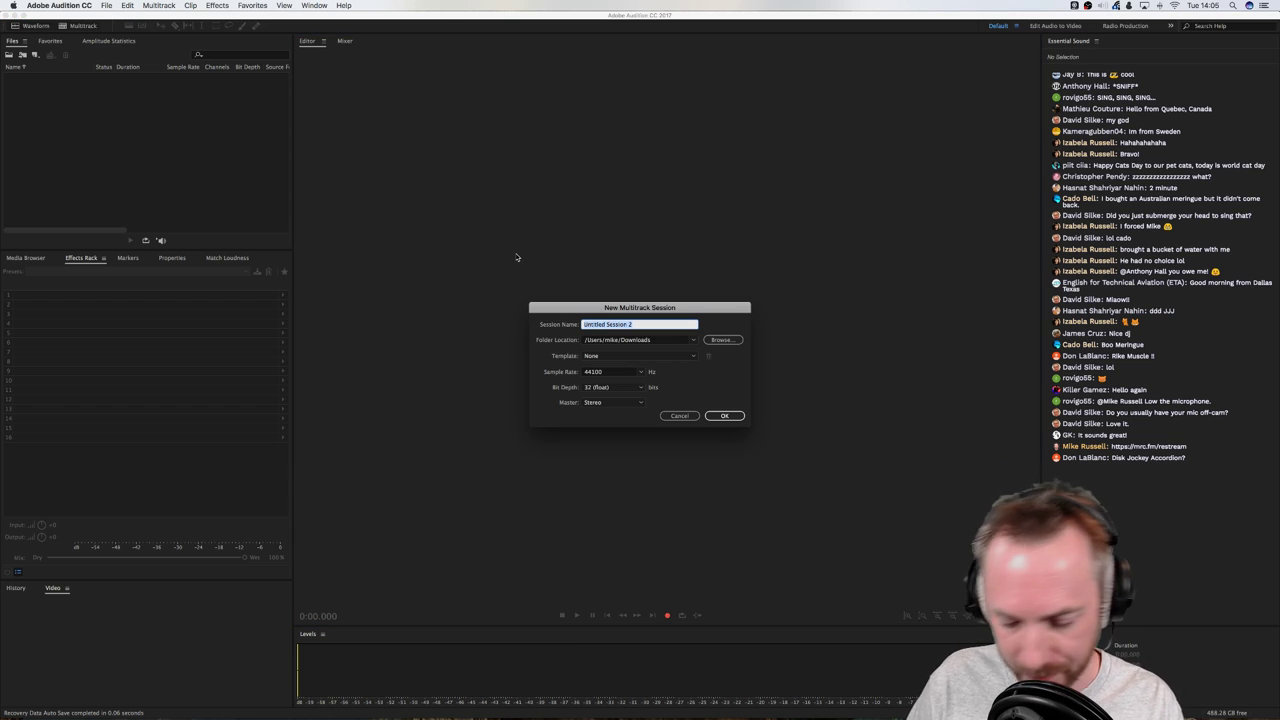
pyautogui.write('DJ Di')
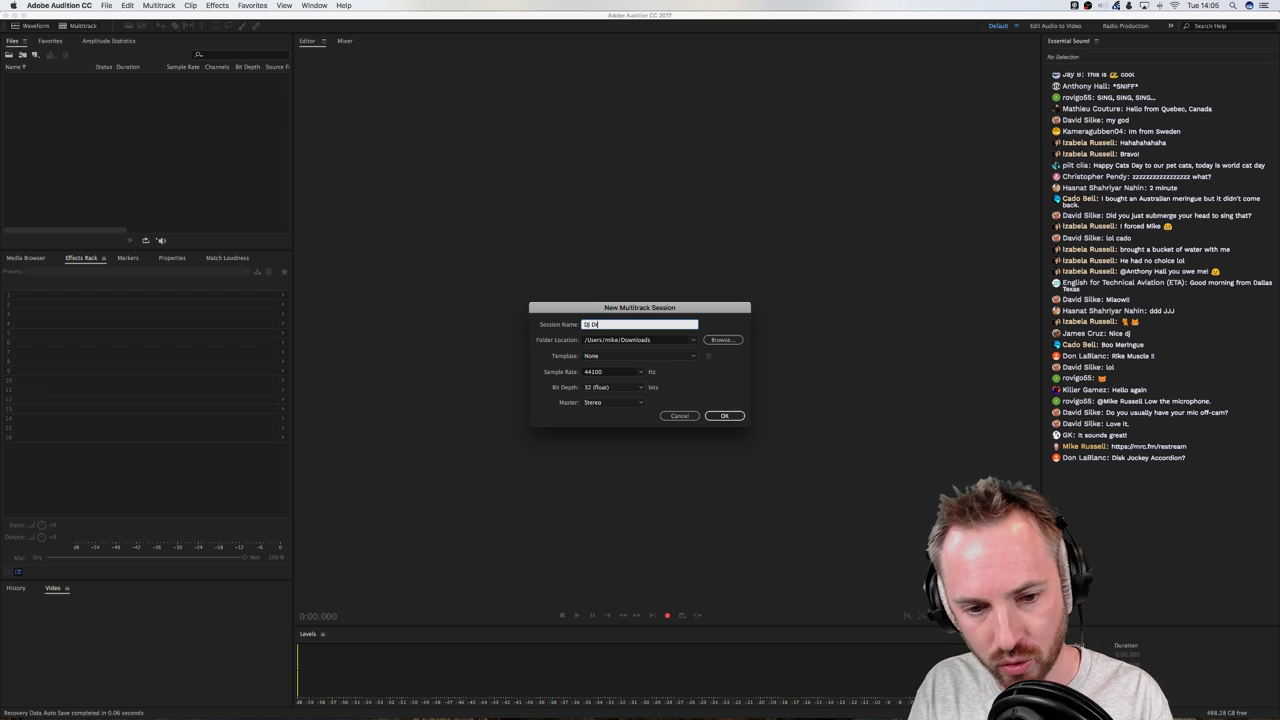
pyautogui.write('oi')
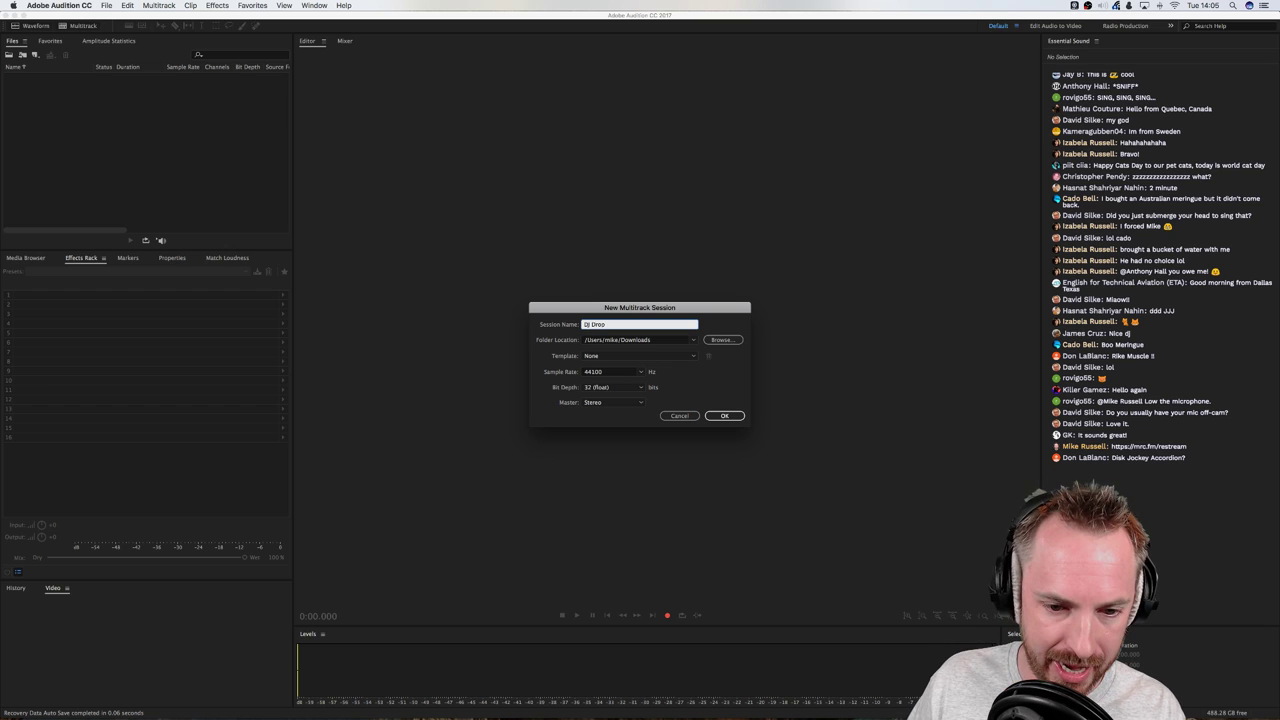
pyautogui.click(604, 360)
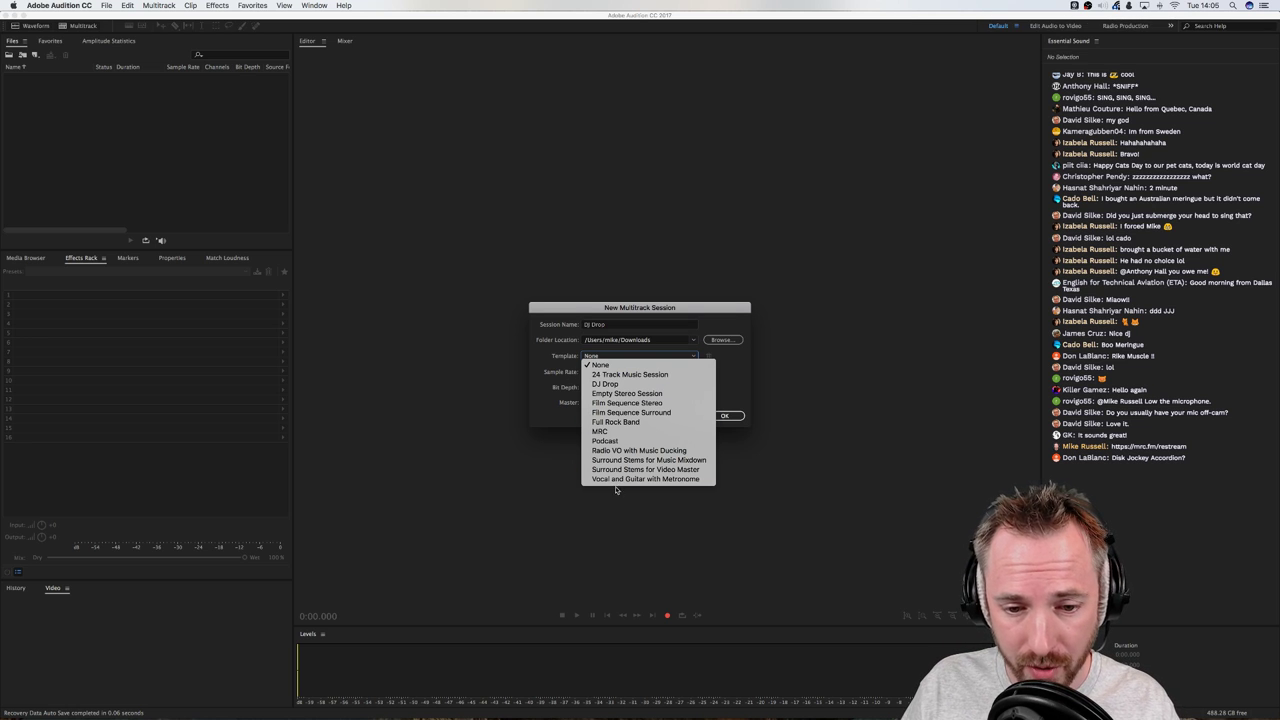
pyautogui.click(632, 386)
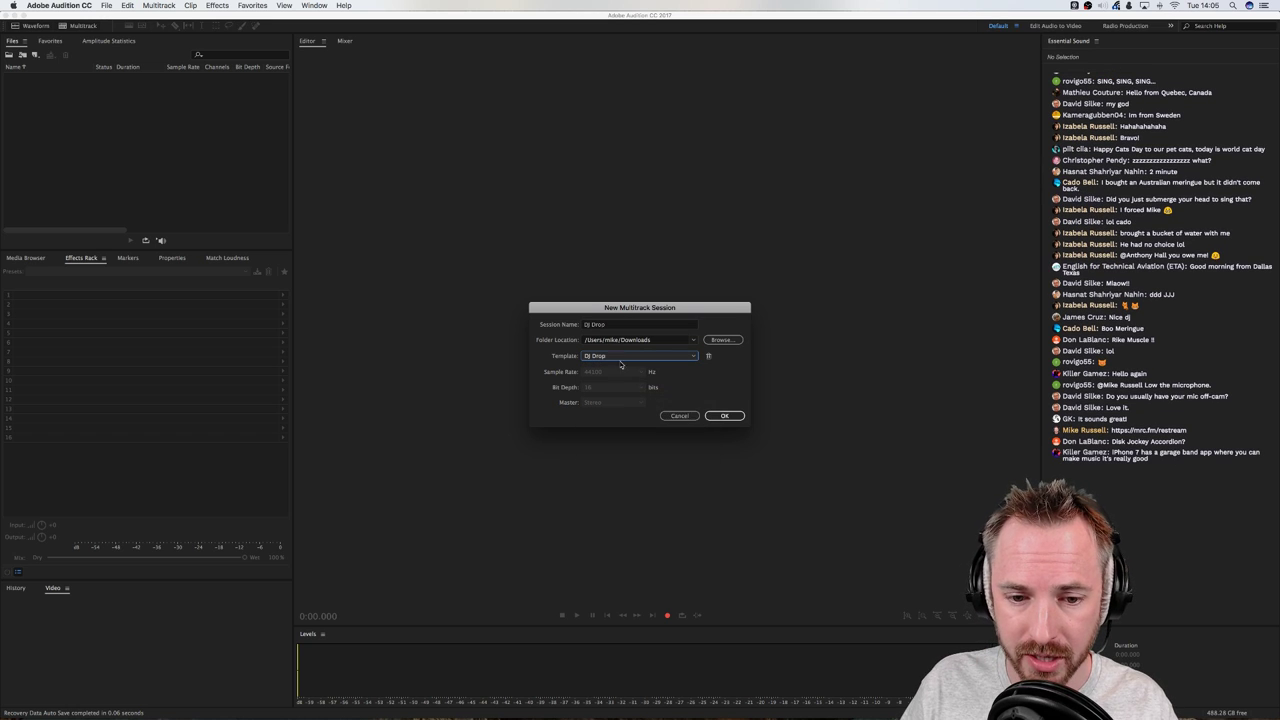
pyautogui.click(726, 416)
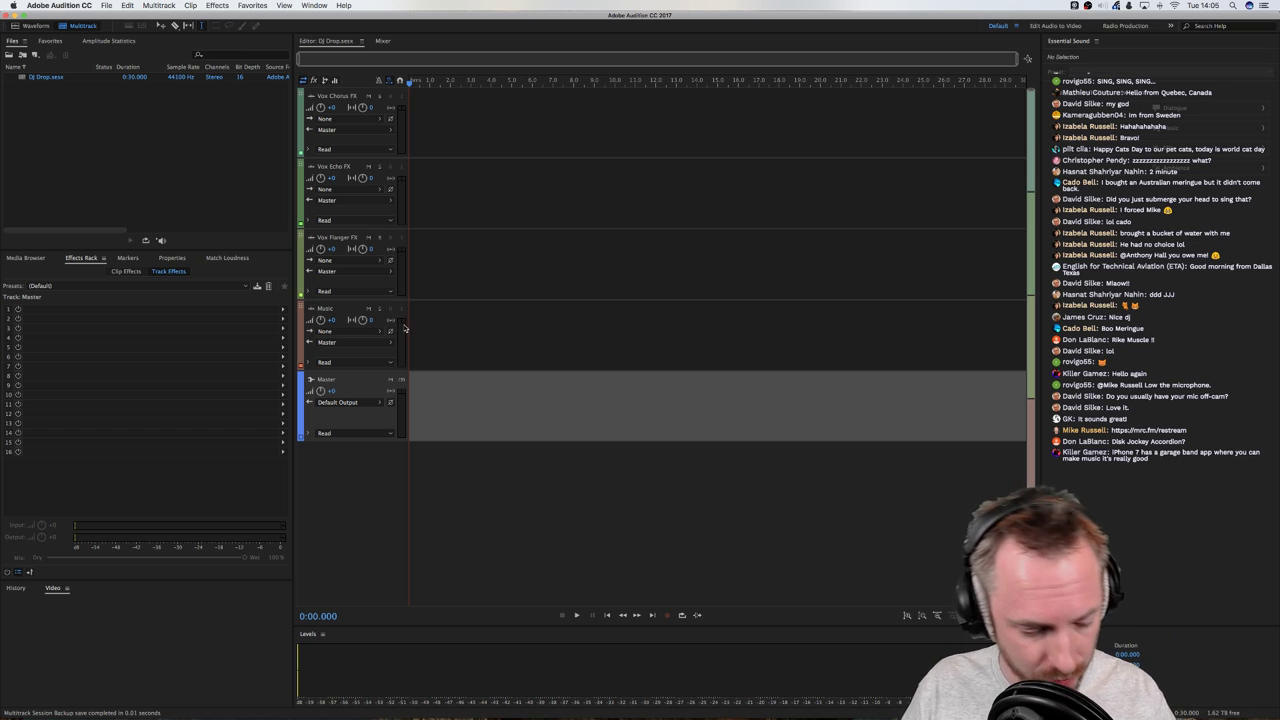
# Create a new audio file named White Noise Drop with the default stereo settings
pyautogui.click(35, 26)
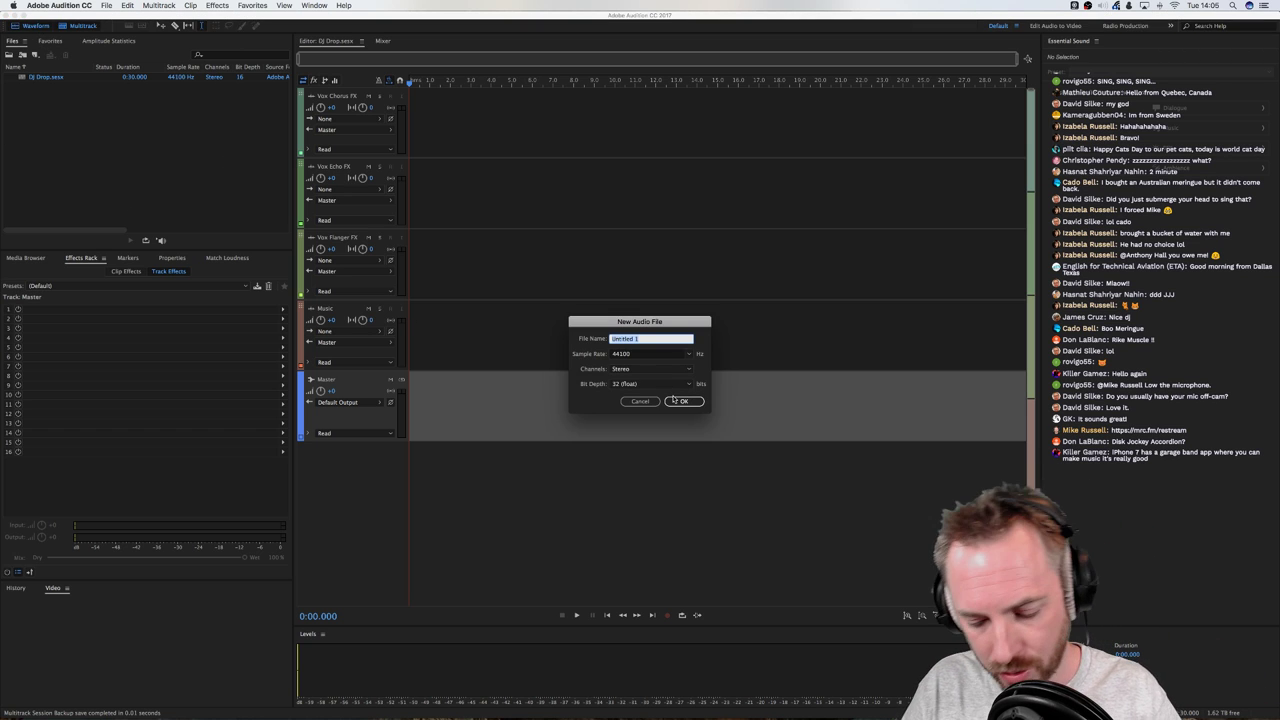
pyautogui.write('Wh')
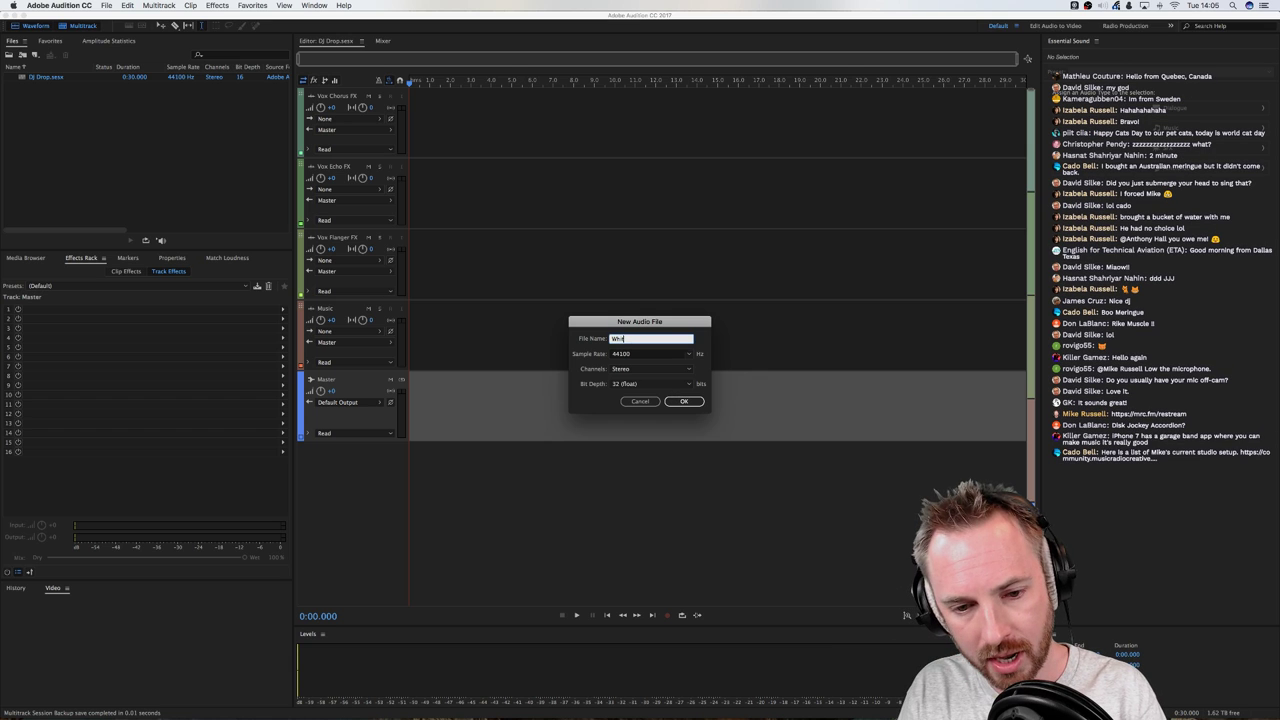
pyautogui.write('ite Noise Drop')
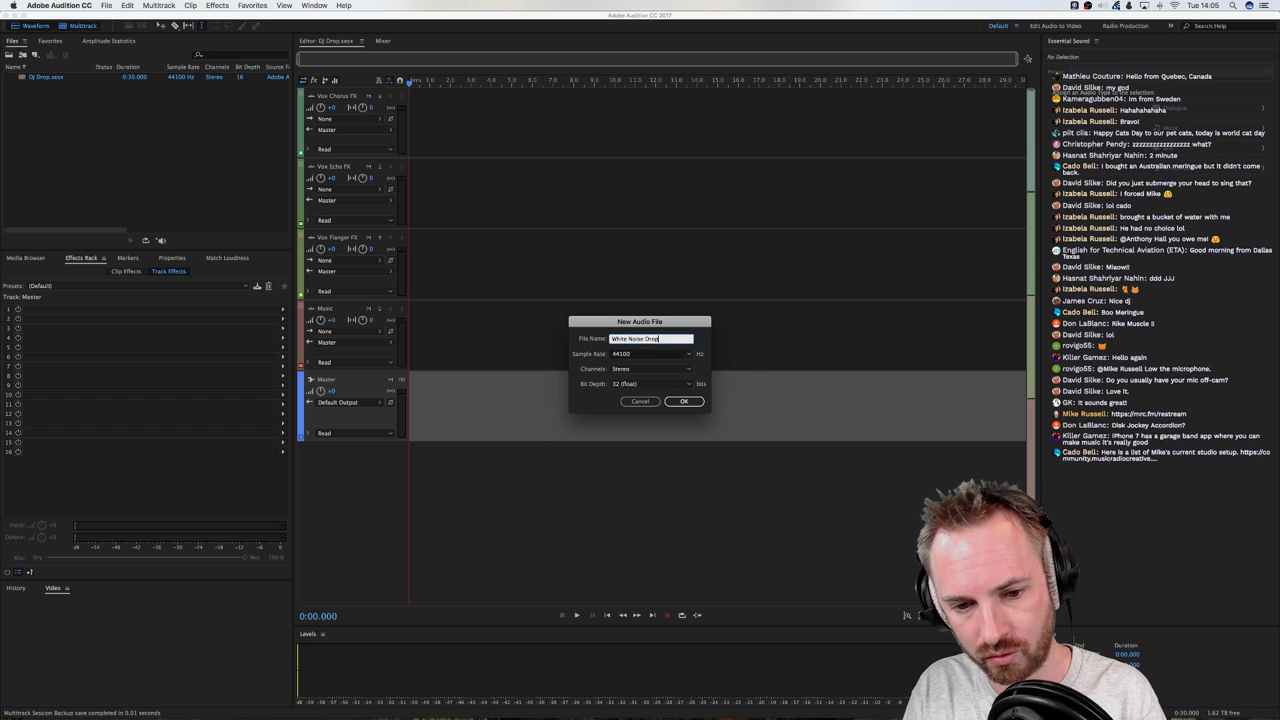
pyautogui.press('Return')
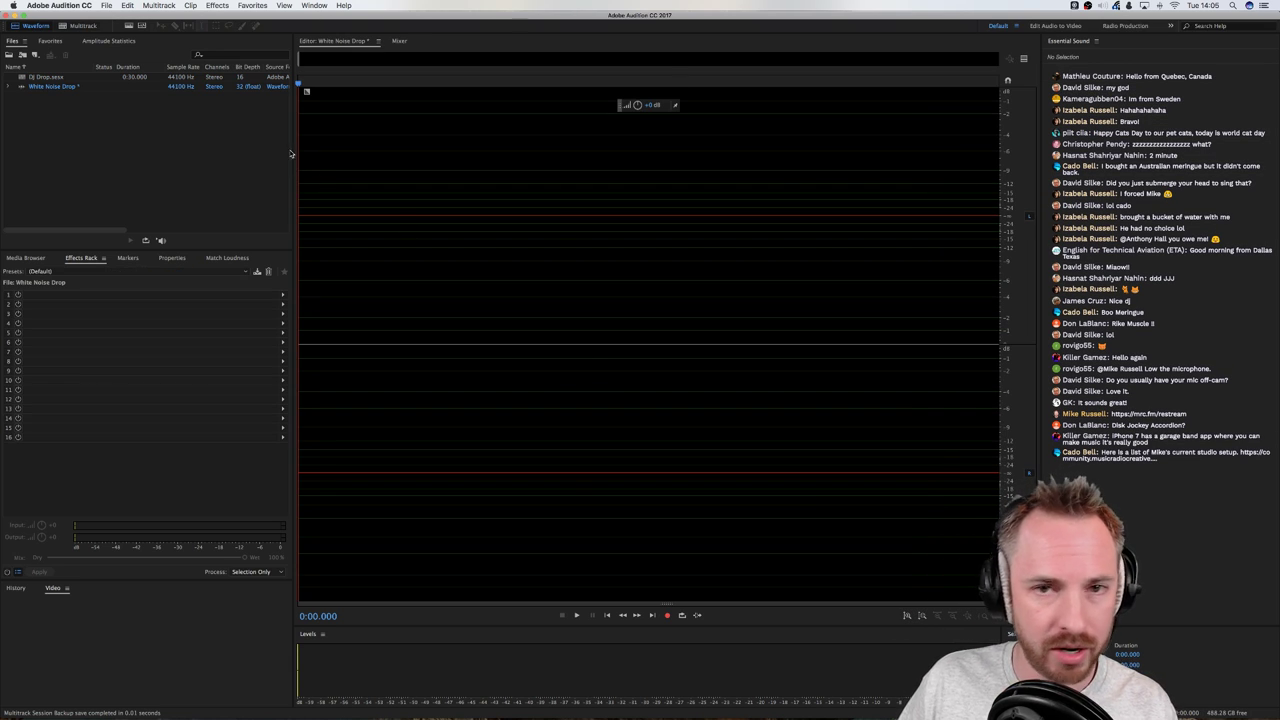
# Open the Generate Noise effect, load its (Default) preset with the color set to White, and preview the sound
pyautogui.click(218, 6)
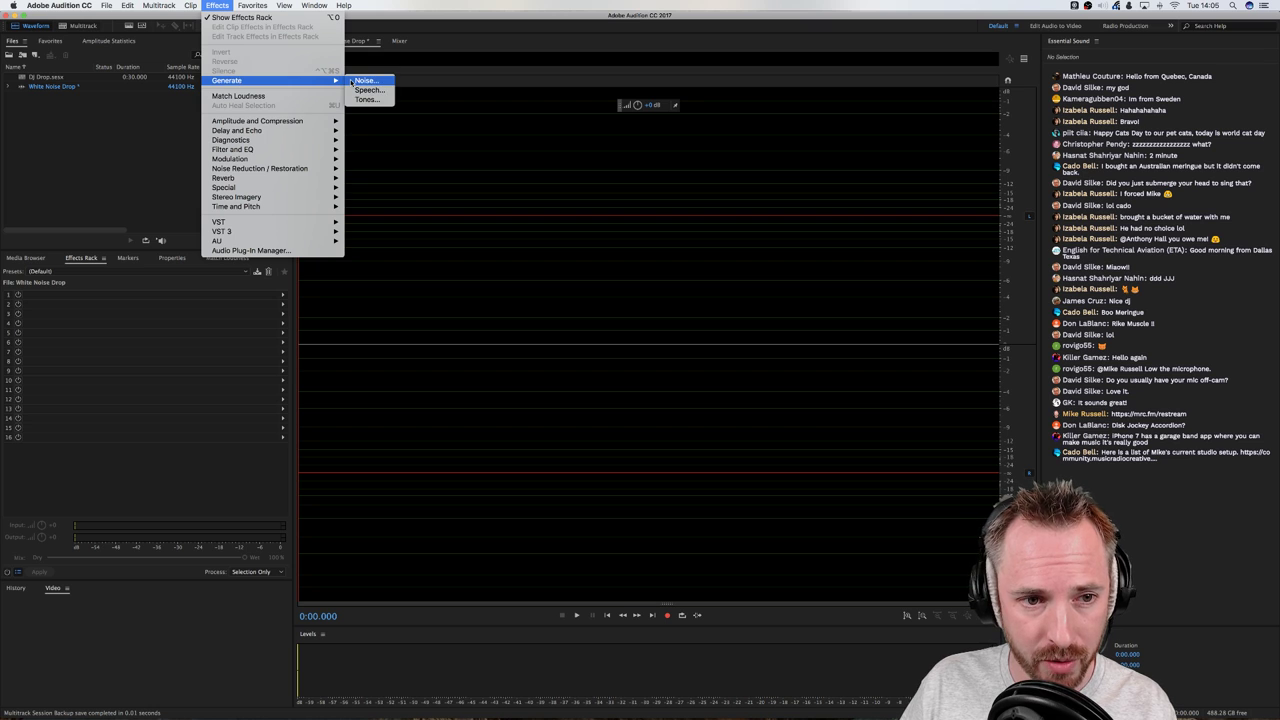
pyautogui.click(361, 81)
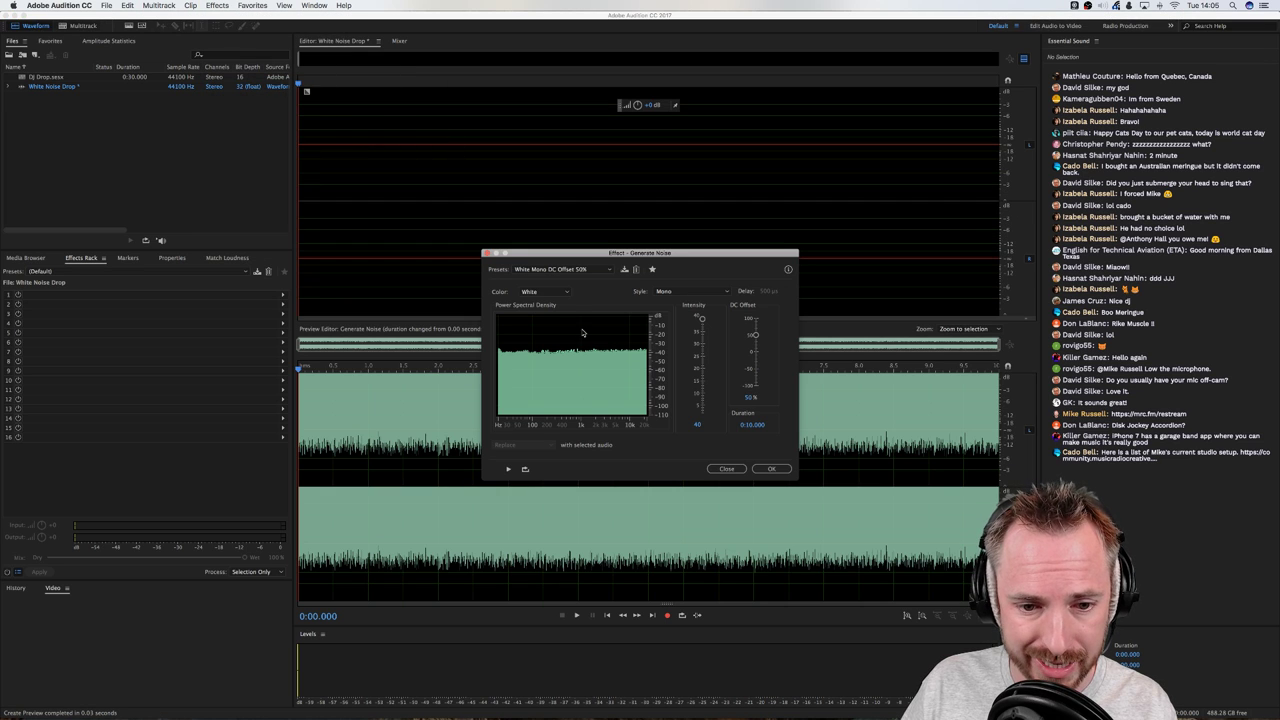
pyautogui.click(558, 270)
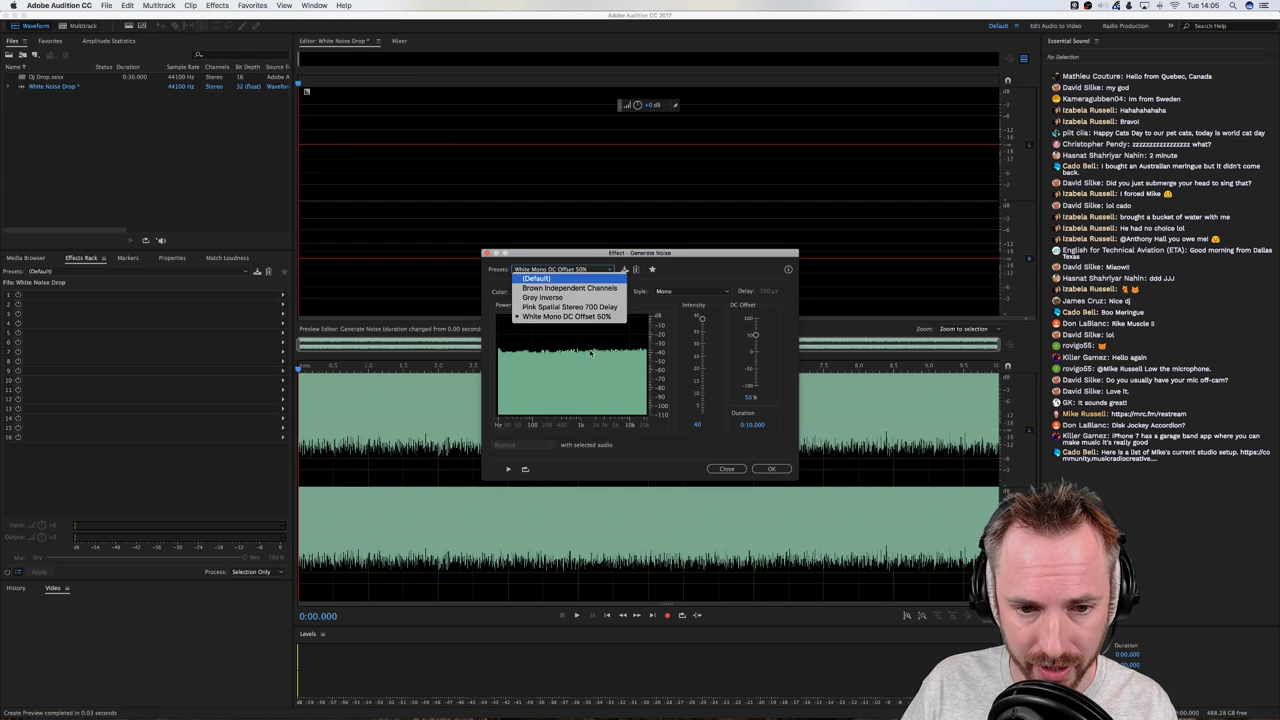
pyautogui.click(536, 278)
pyautogui.click(544, 291)
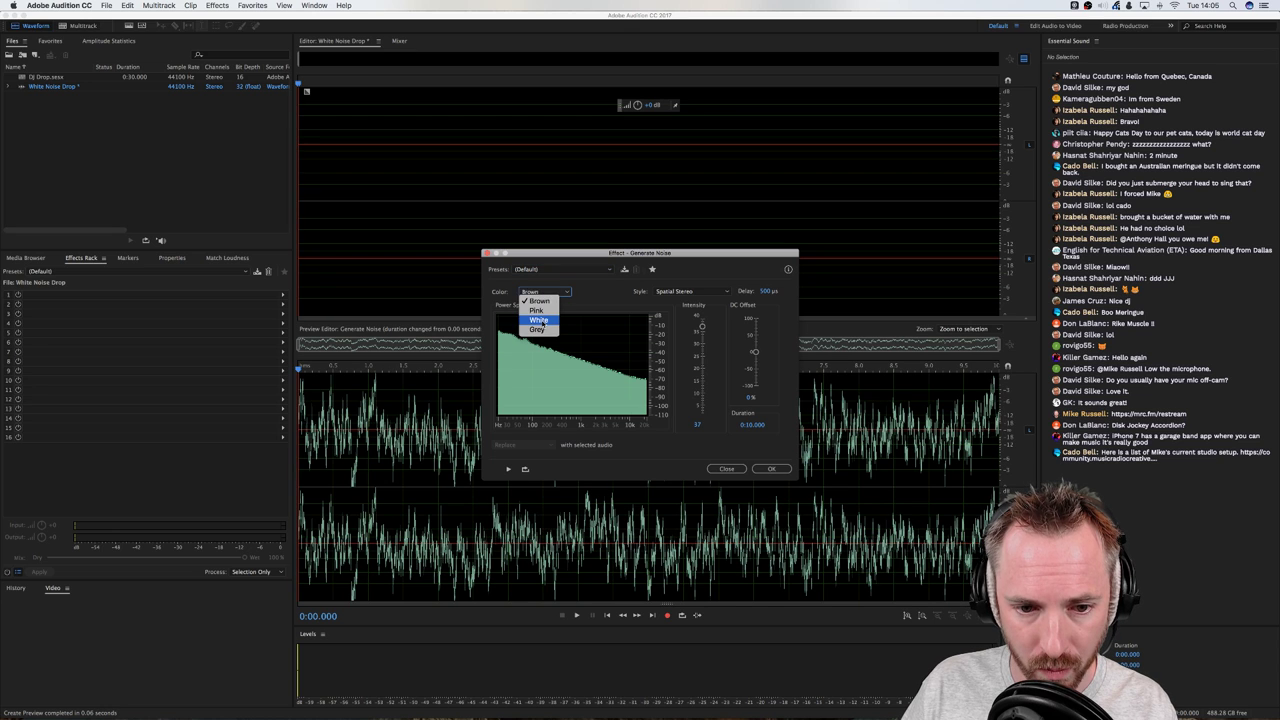
pyautogui.click(538, 320)
pyautogui.press('space')
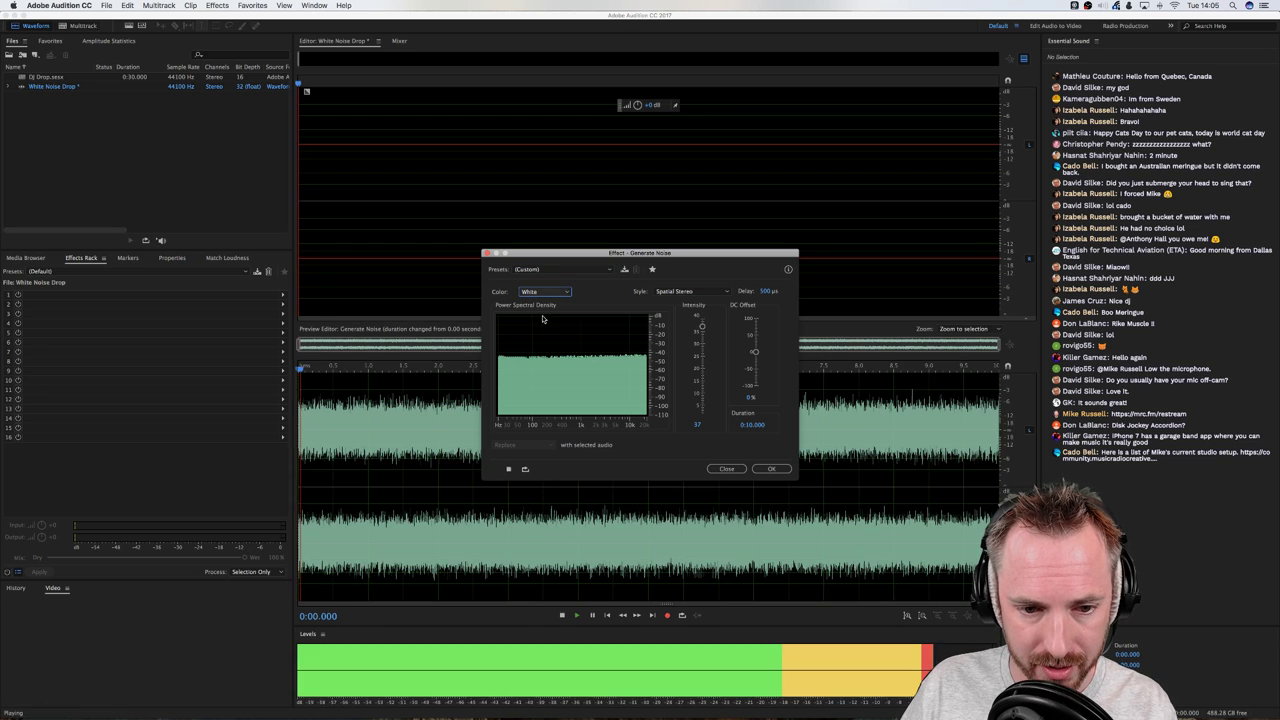
pyautogui.press('space')
# Change the noise color to Pink and preview how it sounds
pyautogui.click(543, 291)
pyautogui.click(536, 311)
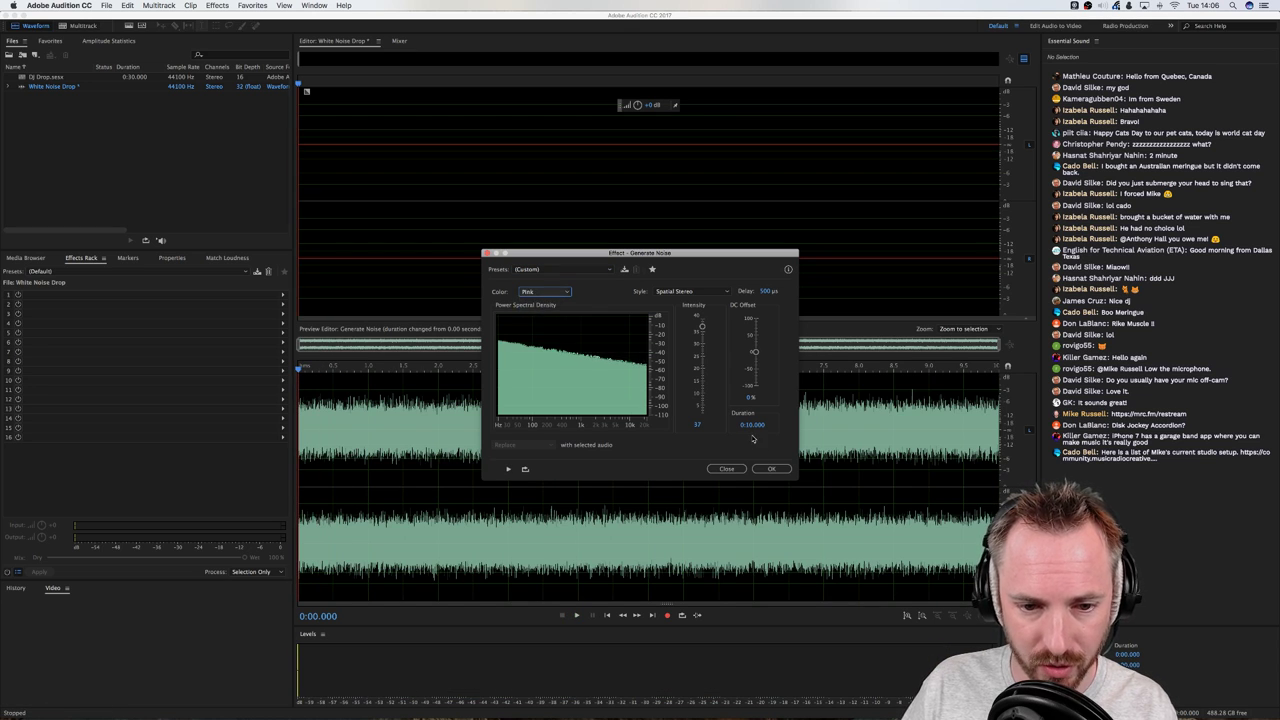
pyautogui.press('space')
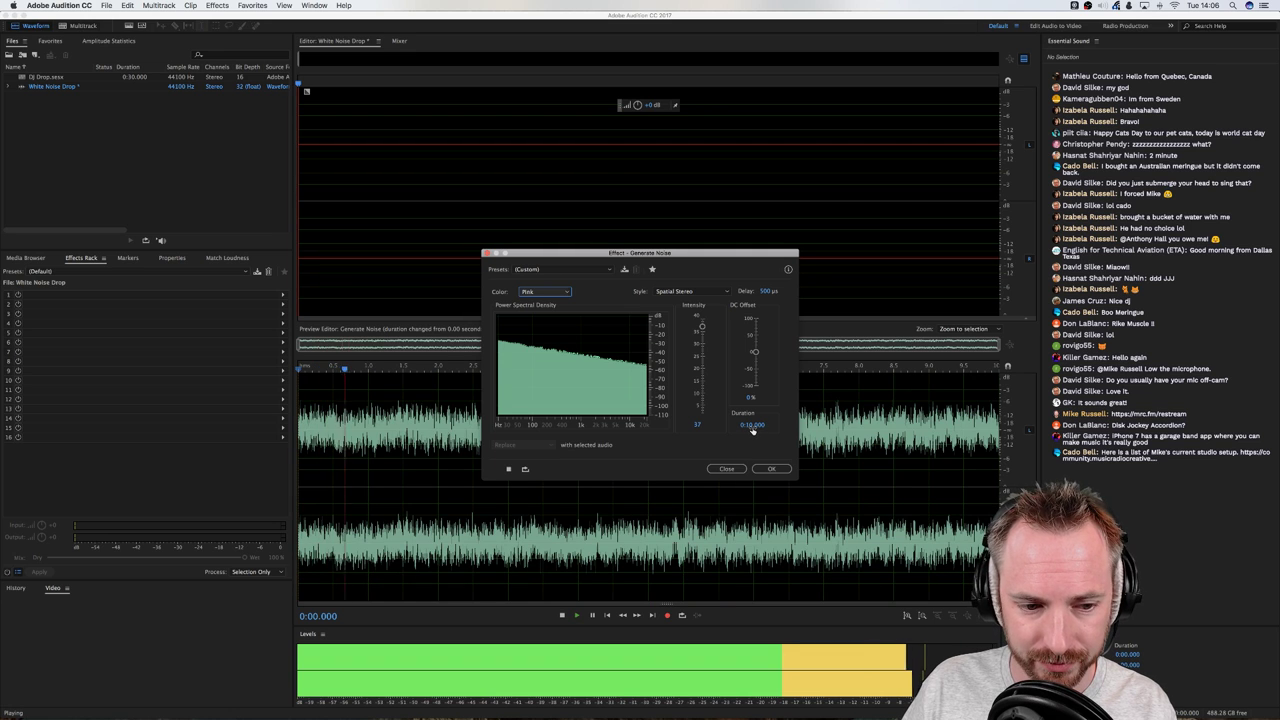
pyautogui.press('space')
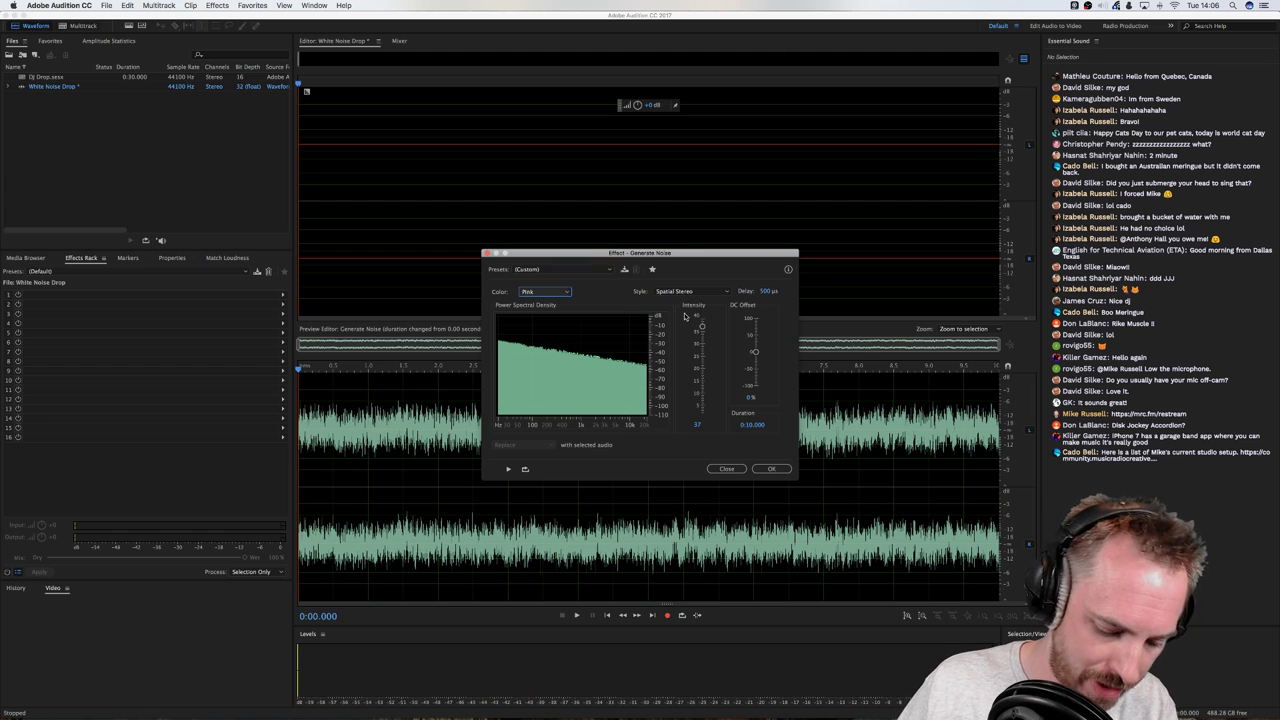
# Show the spectral frequency display and switch the noise color to White to compare the spectrum
pyautogui.hotkey('shift', 'd')
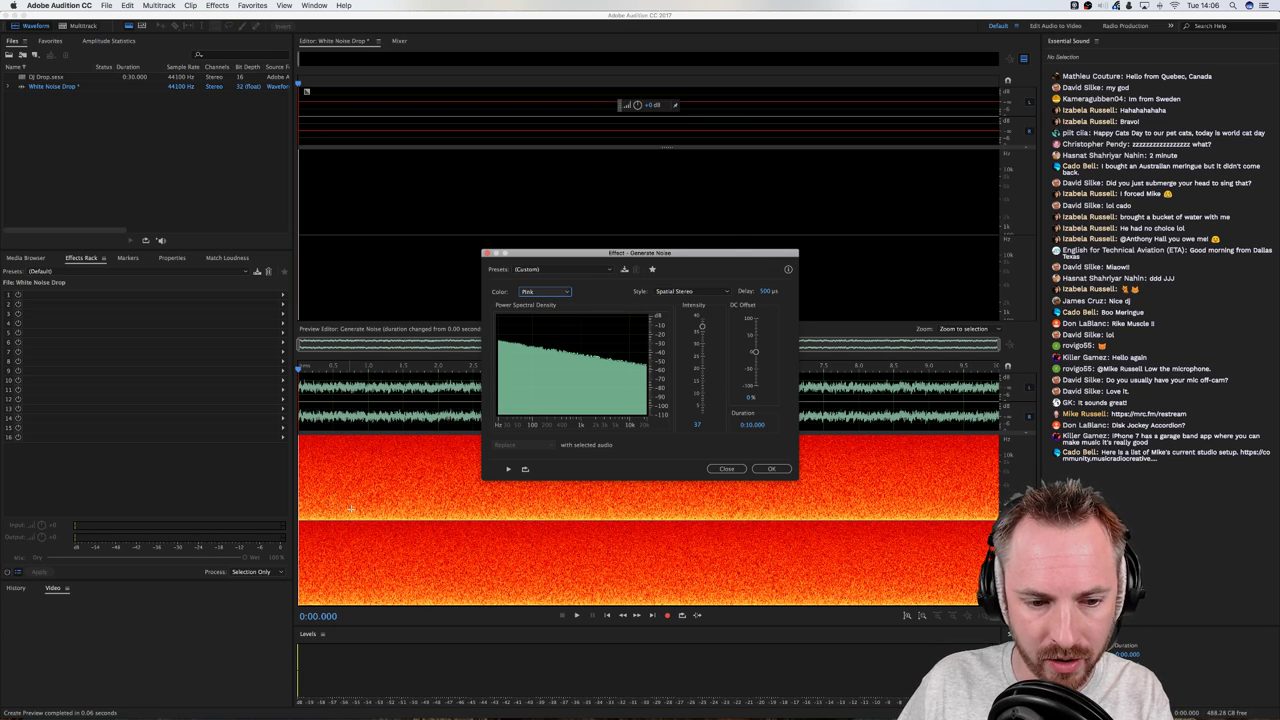
pyautogui.click(527, 291)
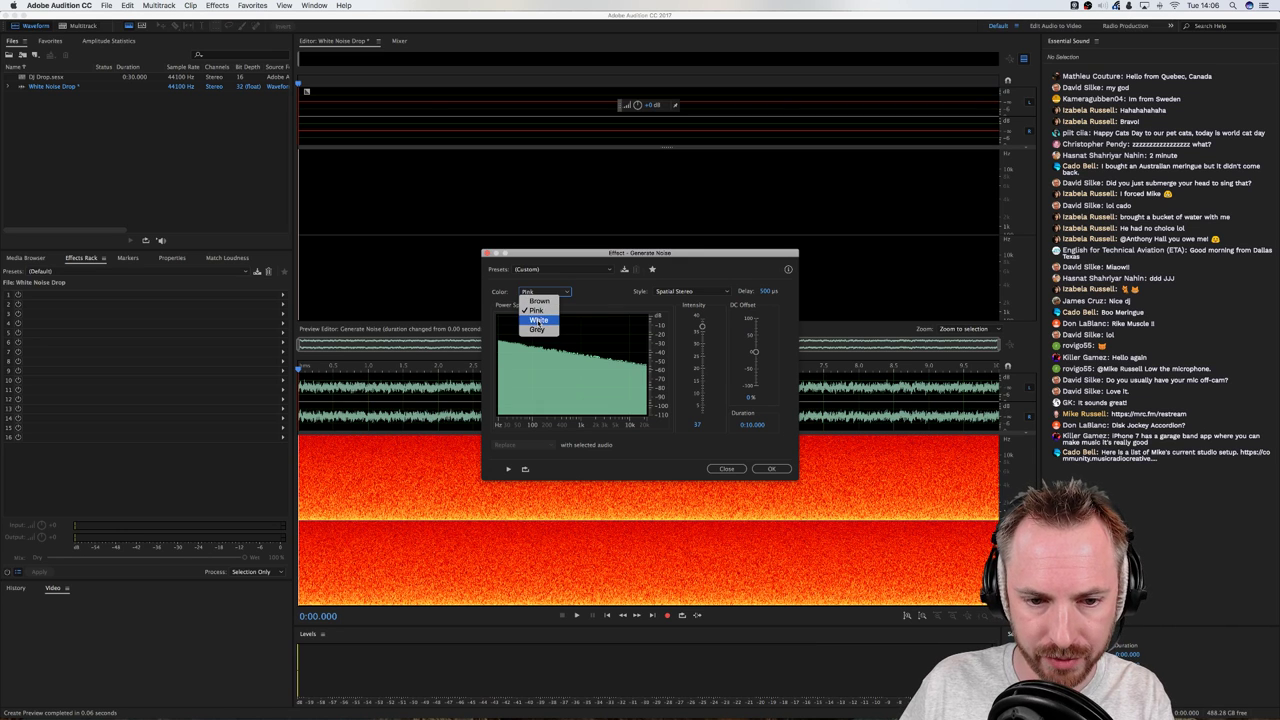
pyautogui.click(532, 302)
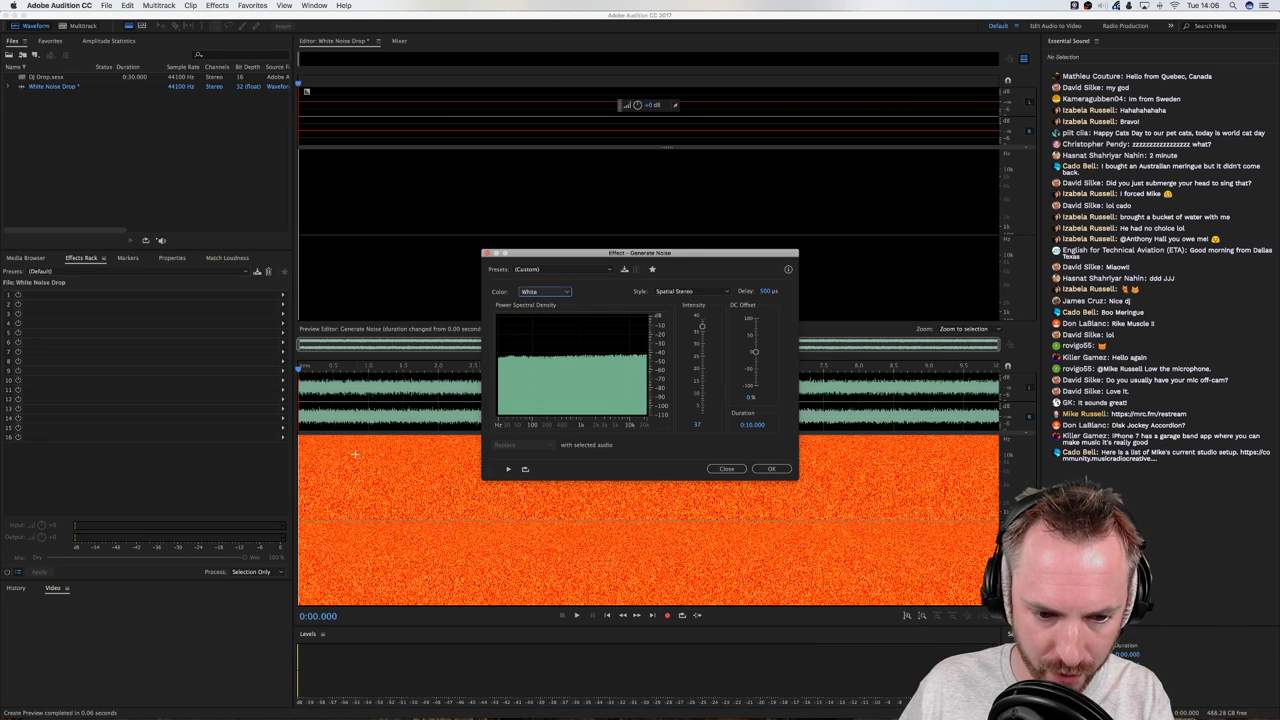
# Set the noise color to Pink, generate 10 seconds of it in the file, and play back the result
pyautogui.click(535, 292)
pyautogui.click(533, 293)
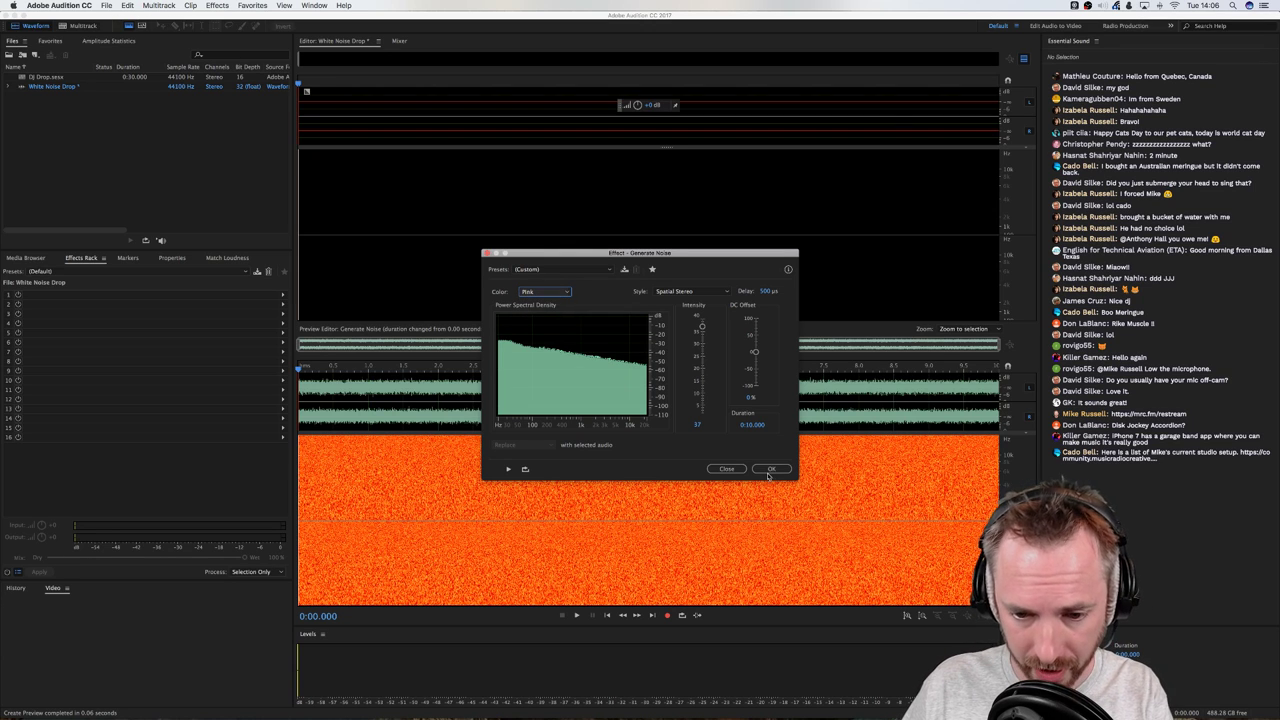
pyautogui.click(770, 470)
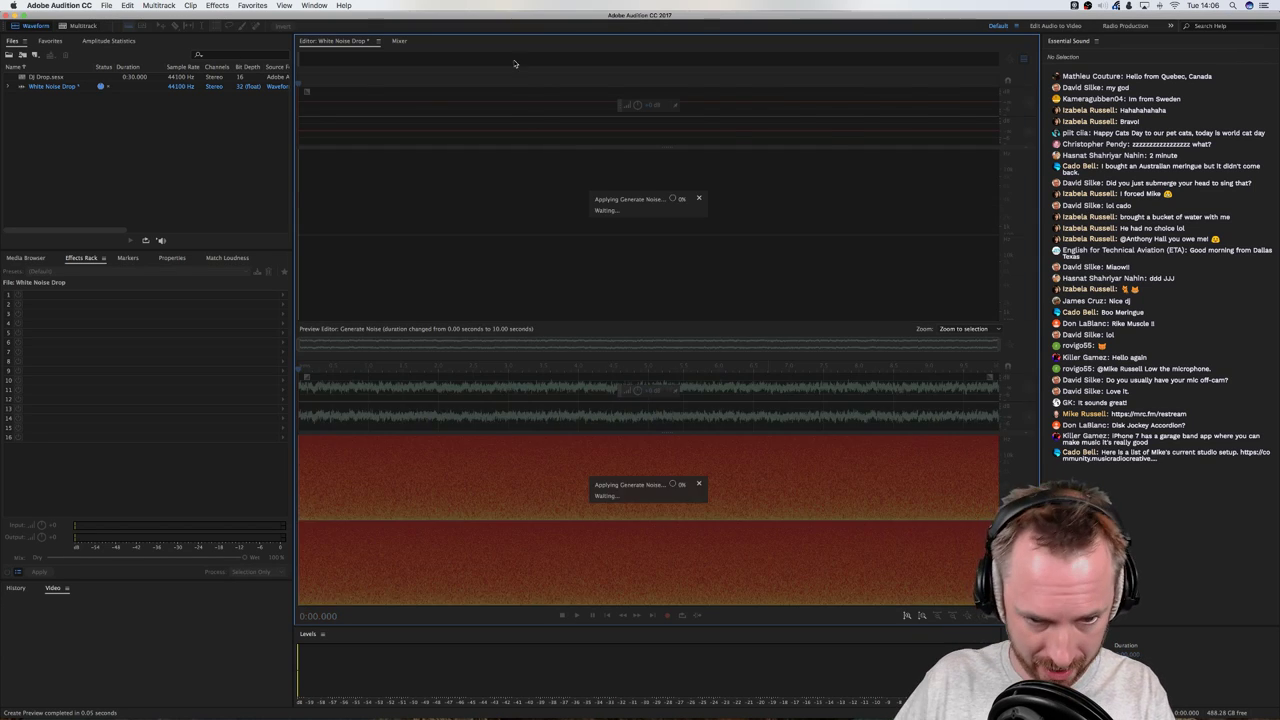
pyautogui.press('space')
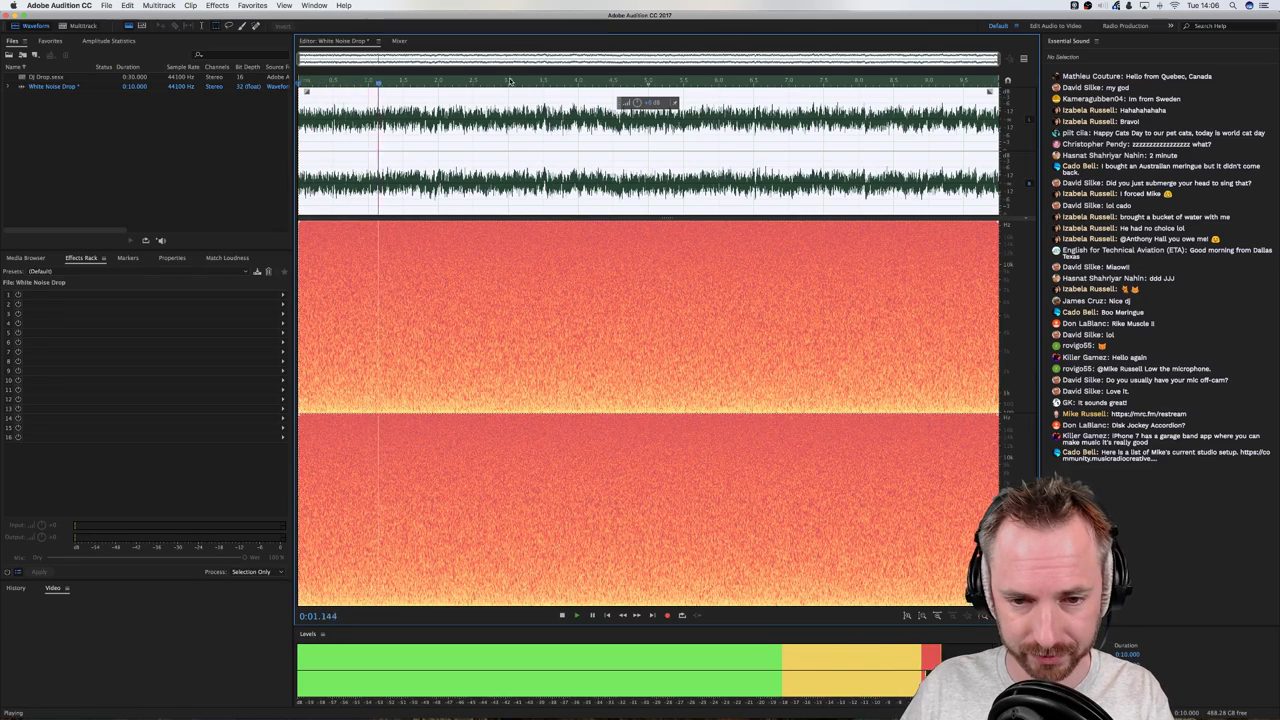
pyautogui.press('space')
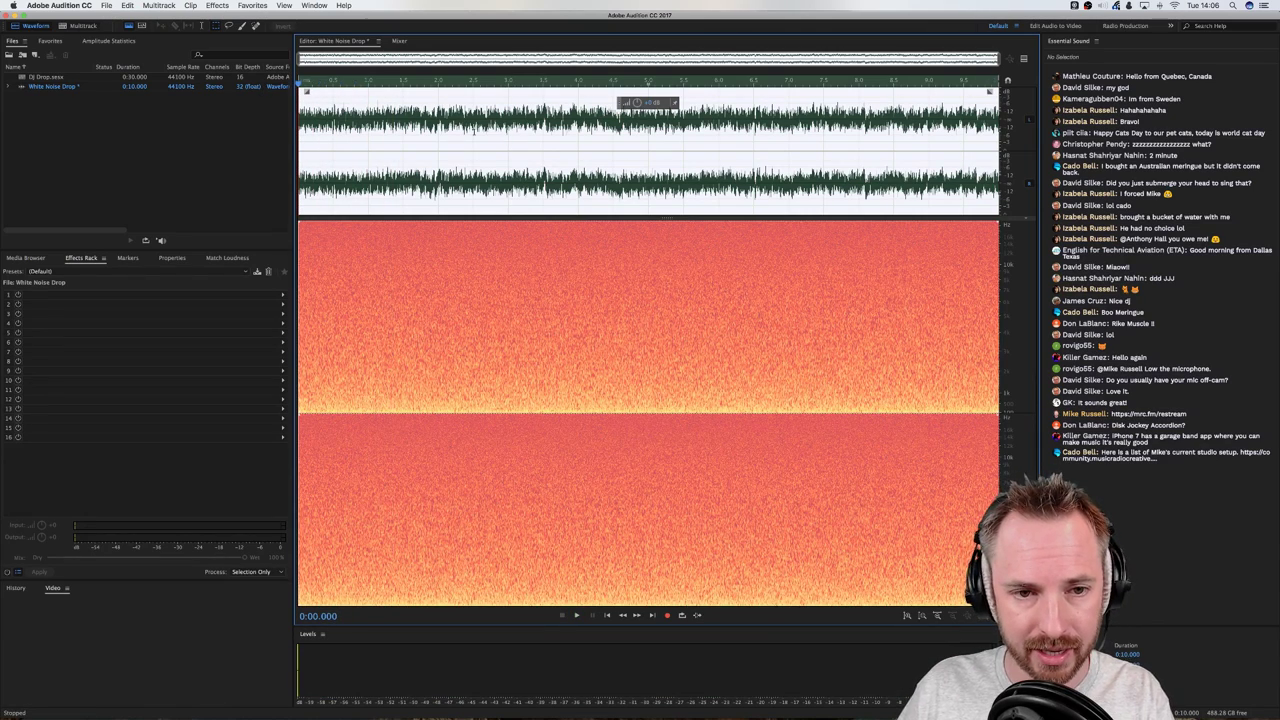
# Delete everything after roughly the first 2 seconds of the generated noise
pyautogui.moveTo(440, 106); pyautogui.dragTo(998, 140)
pyautogui.press('Delete')
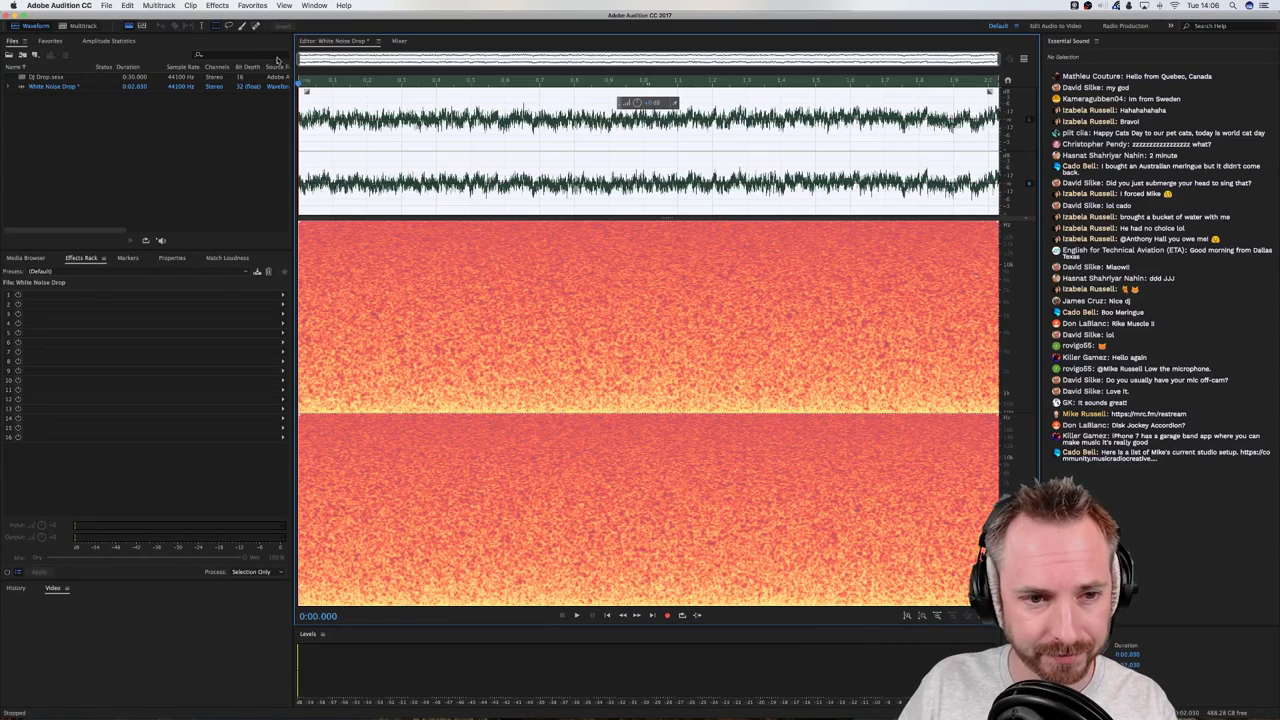
# Preview the Pitch Bender effect with its downward pitch curve on the shortened noise and apply it
pyautogui.click(218, 6)
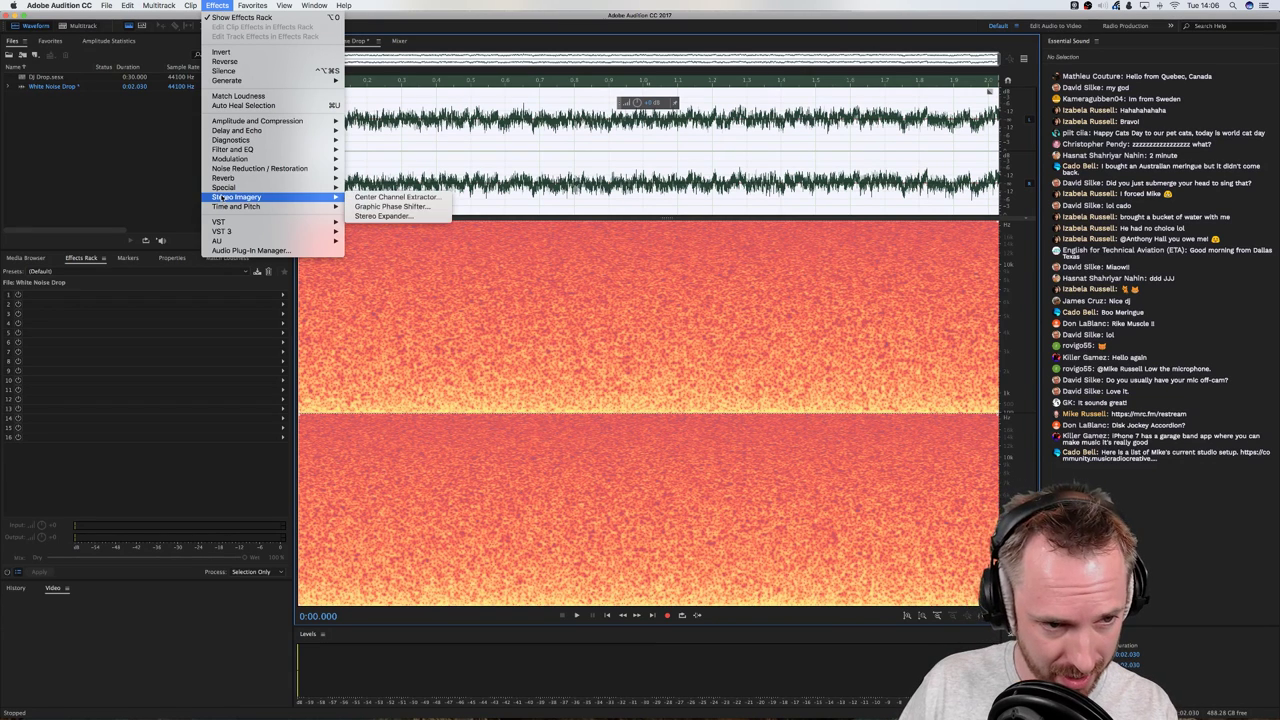
pyautogui.moveTo(328, 208)
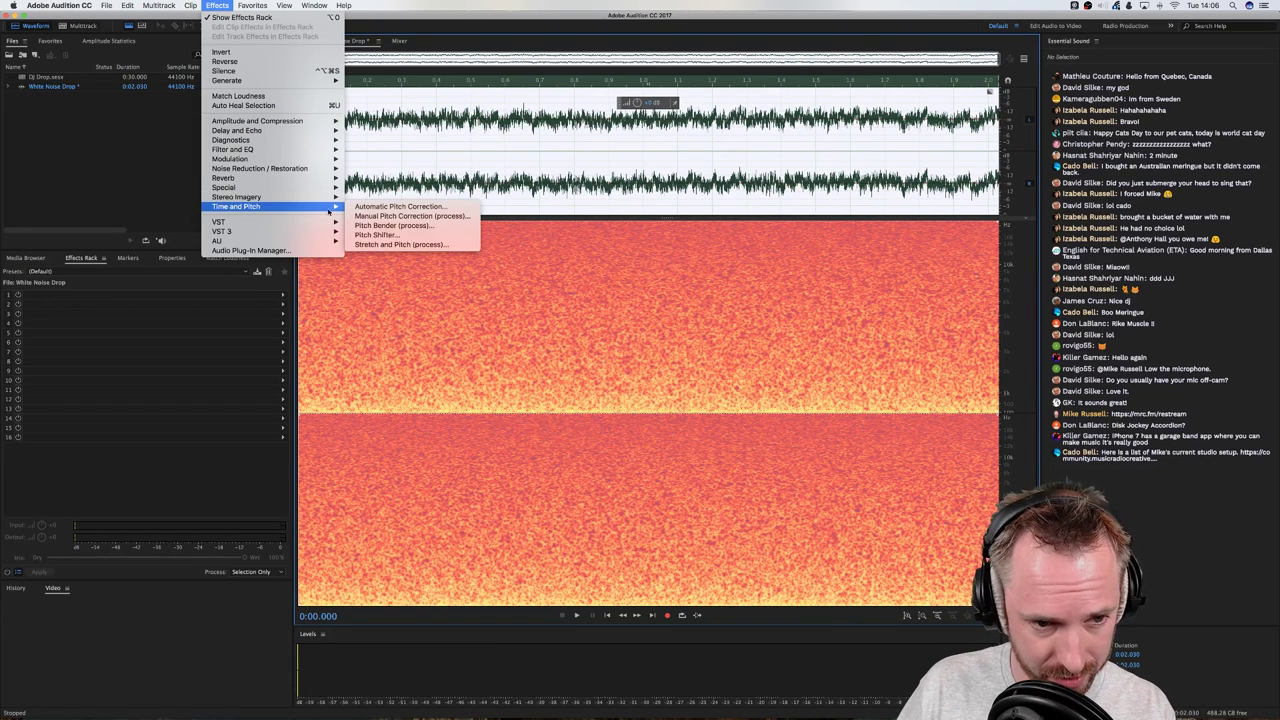
pyautogui.click(384, 226)
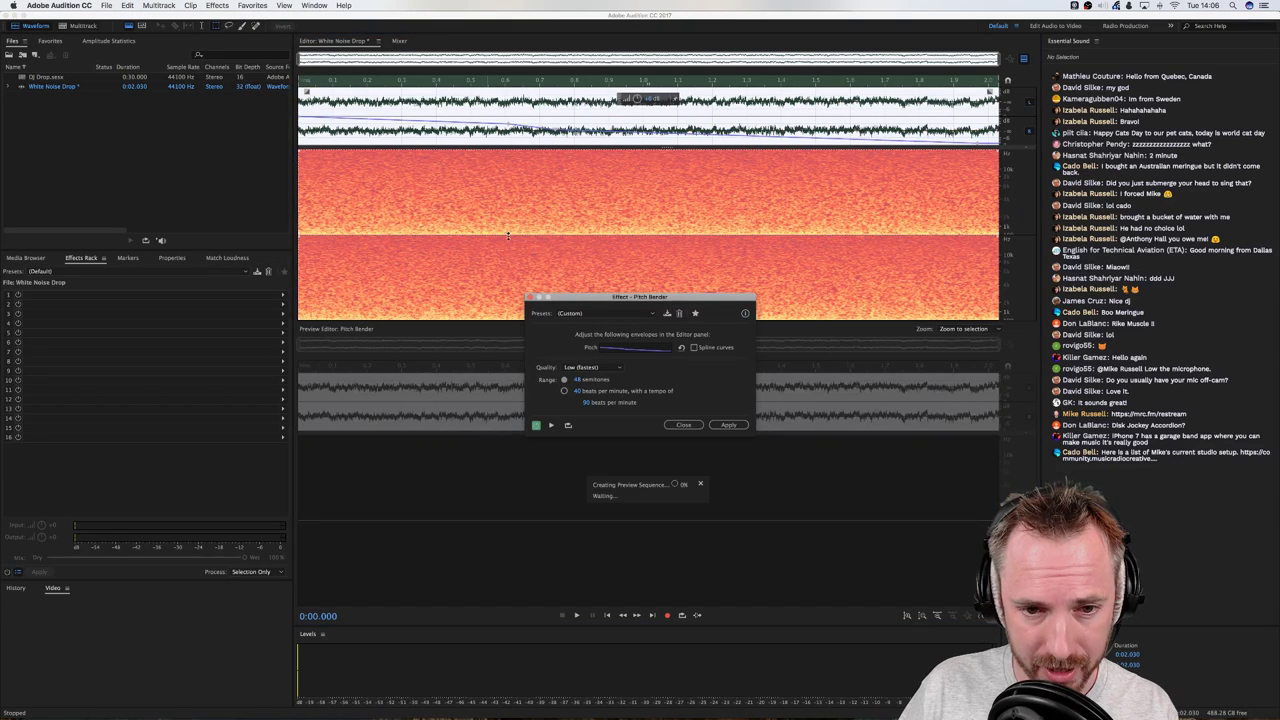
pyautogui.press('space')
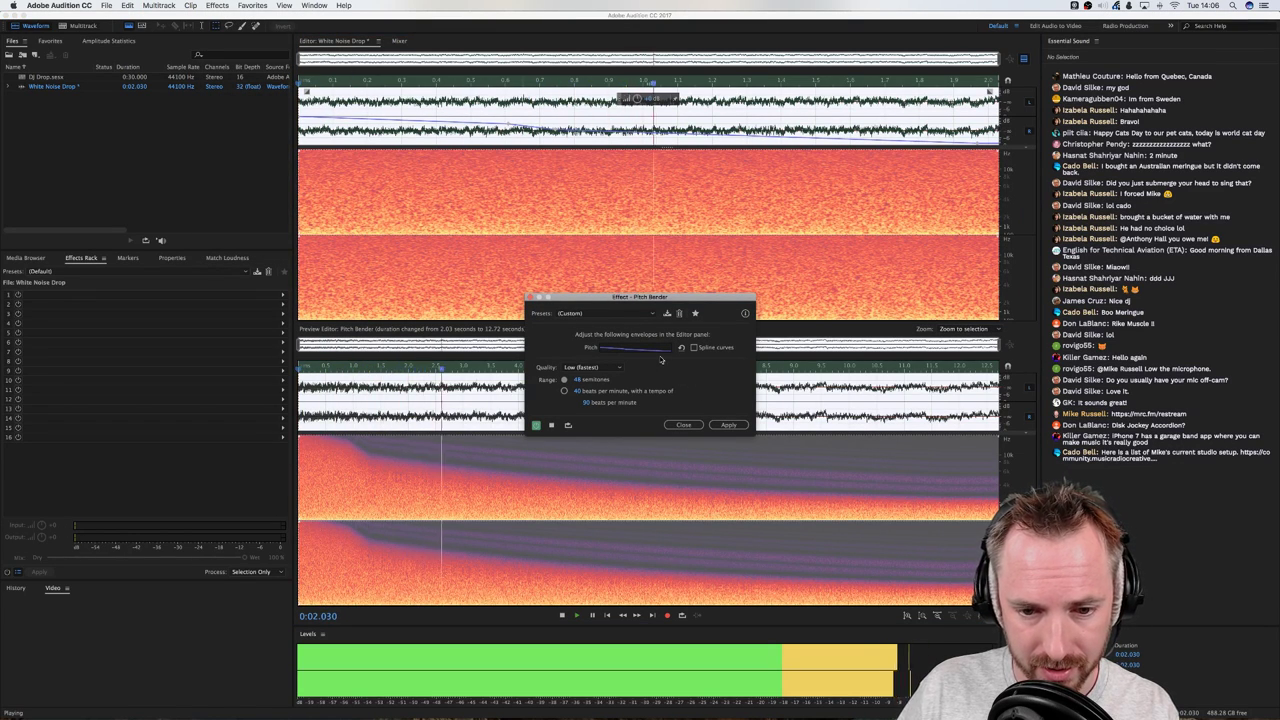
pyautogui.click(731, 425)
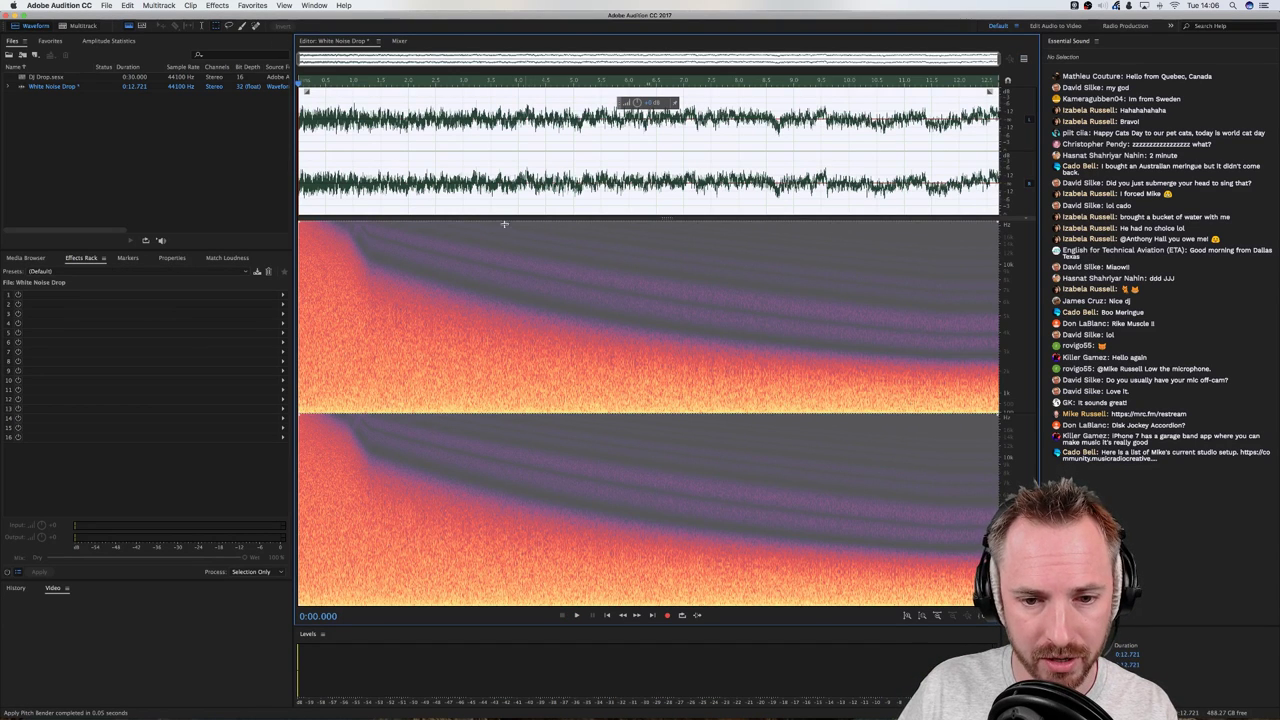
# Open the Phaser effect on the pitch-bent noise, load its (Default) preset and preview it
pyautogui.click(217, 6)
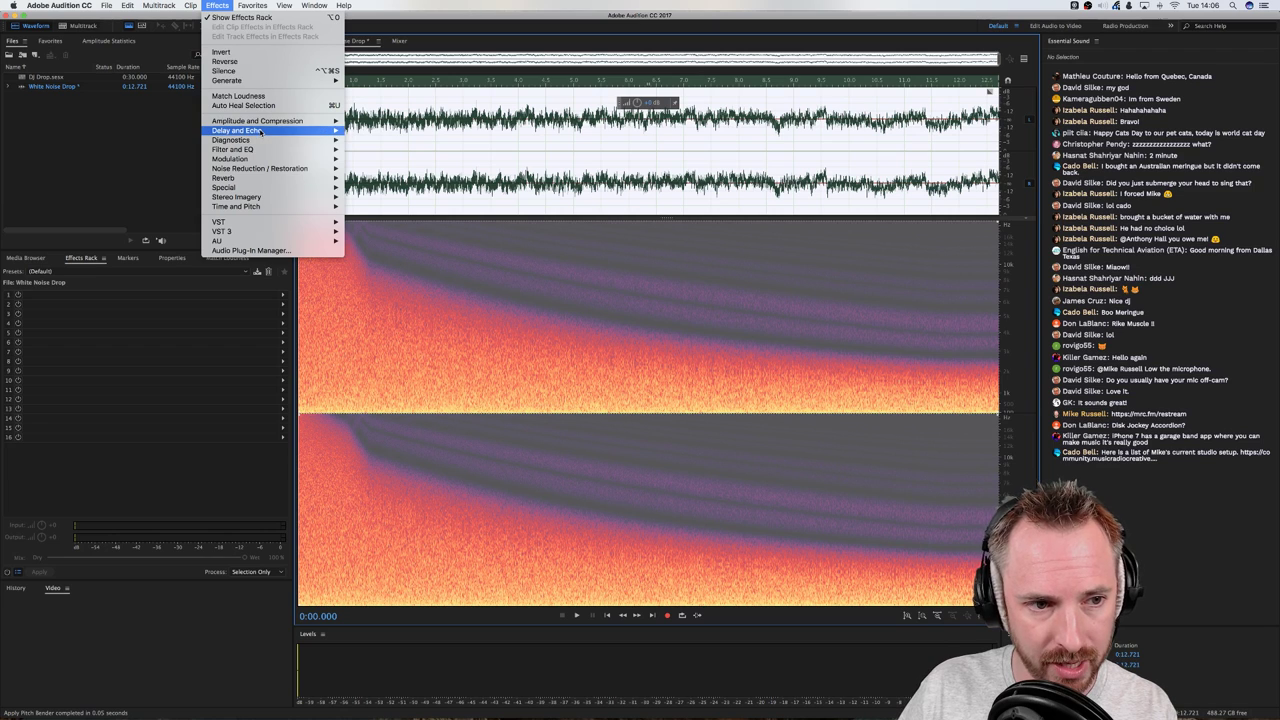
pyautogui.moveTo(261, 131)
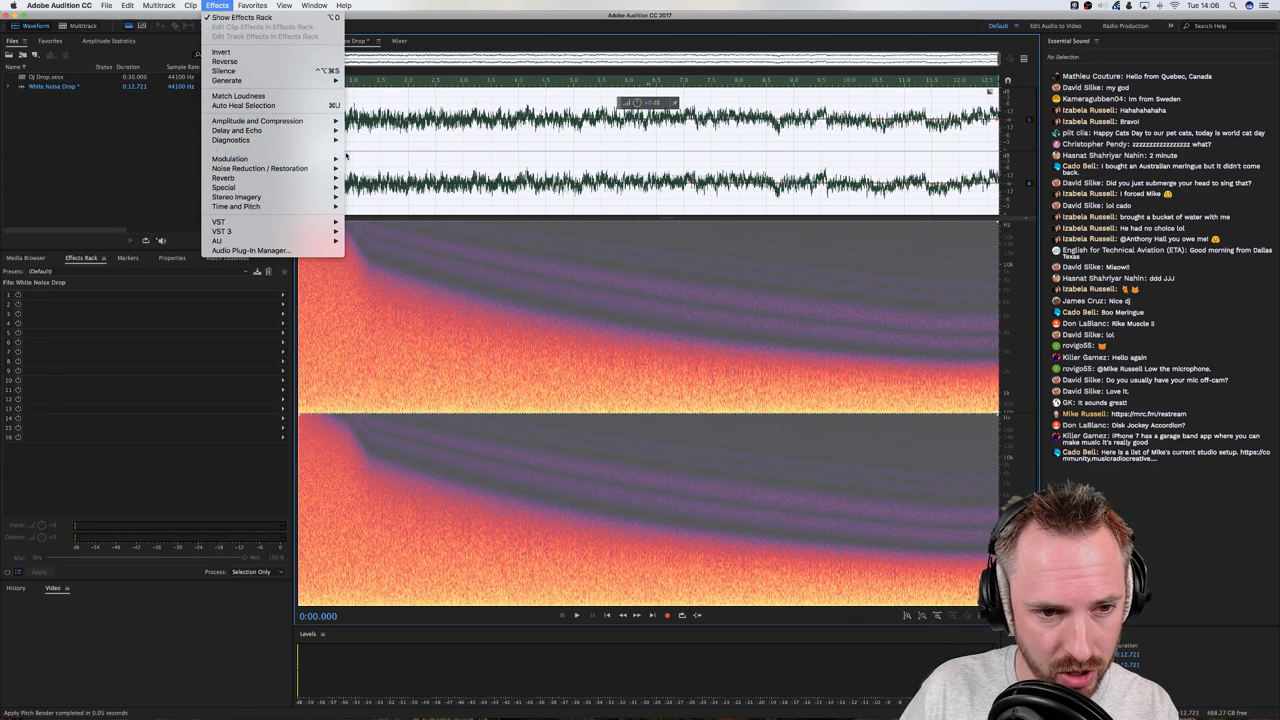
pyautogui.click(368, 187)
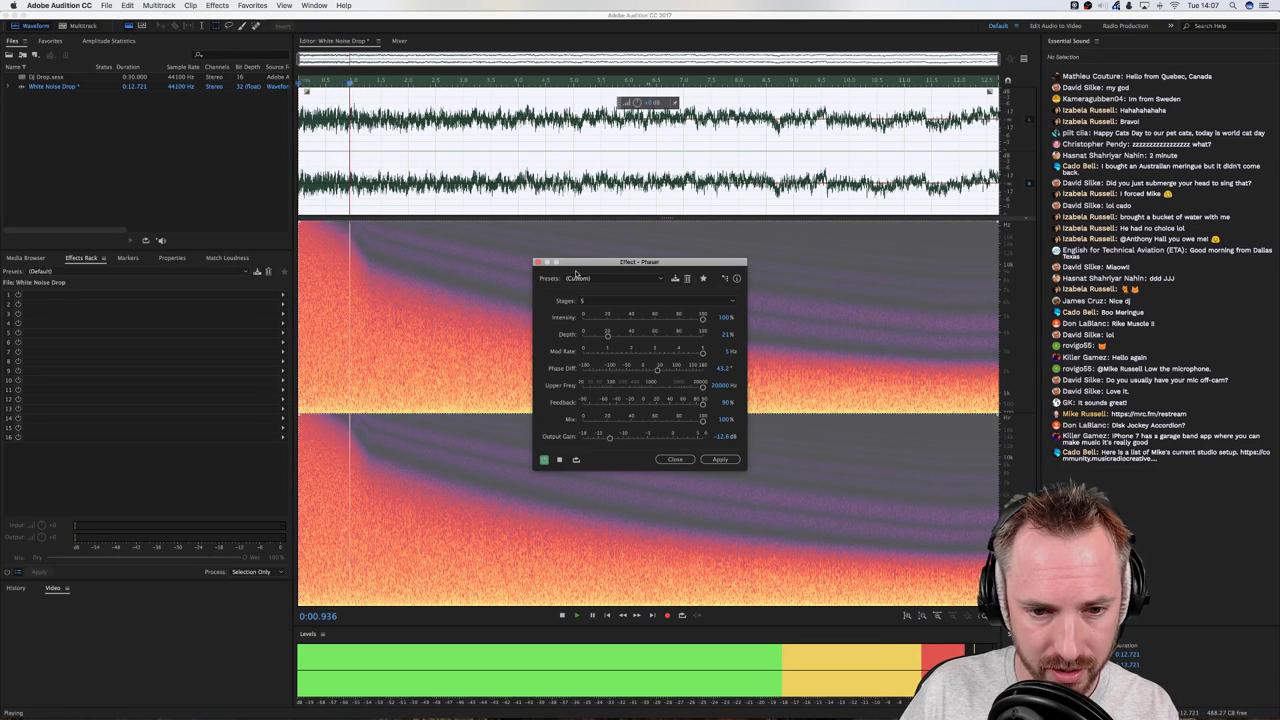
pyautogui.click(588, 280)
pyautogui.click(588, 287)
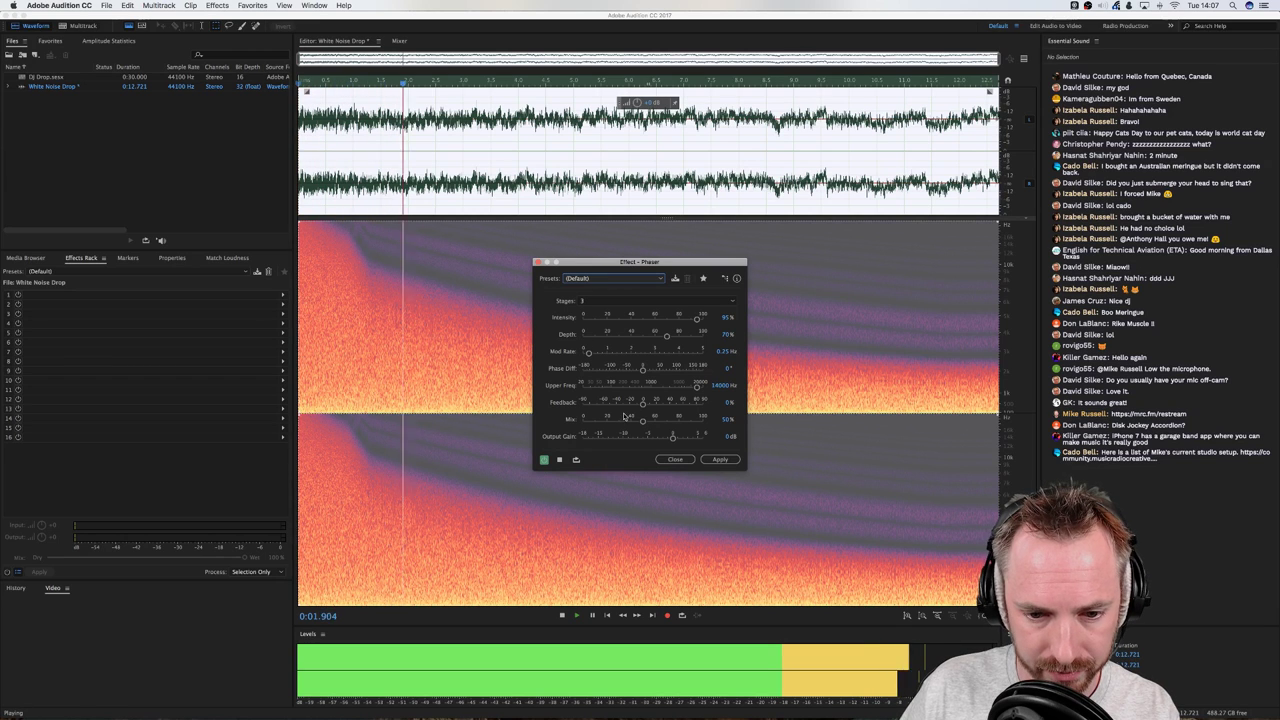
pyautogui.press('space')
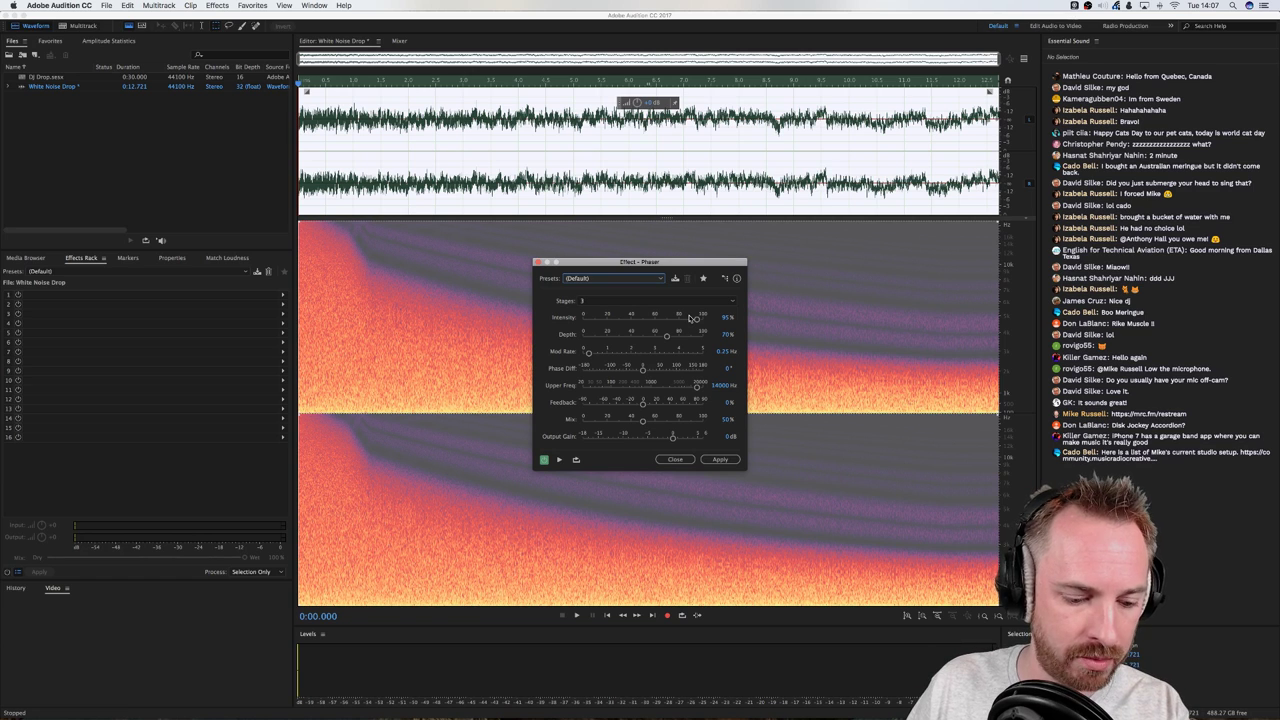
pyautogui.press('super+Tab')
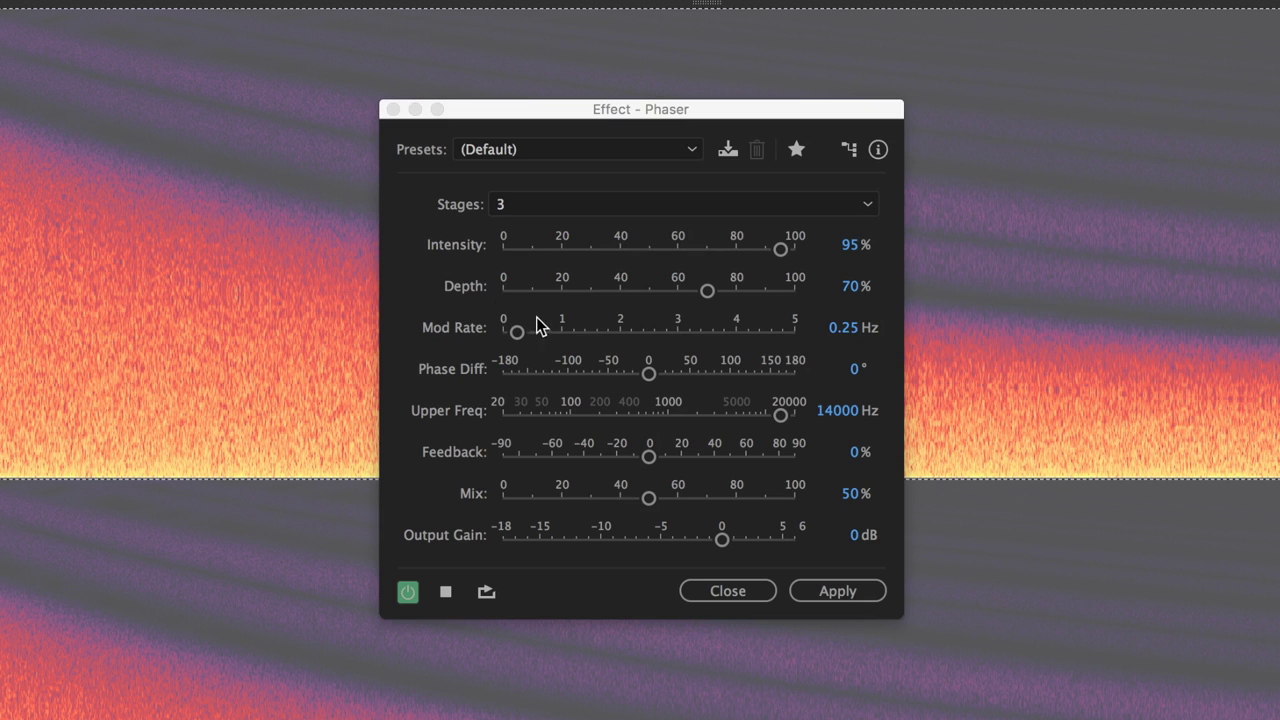
# Raise the Phaser's Mod Rate to 5 Hz and preview how it sounds
pyautogui.press('space')
pyautogui.moveTo(574, 334); pyautogui.dragTo(805, 324)
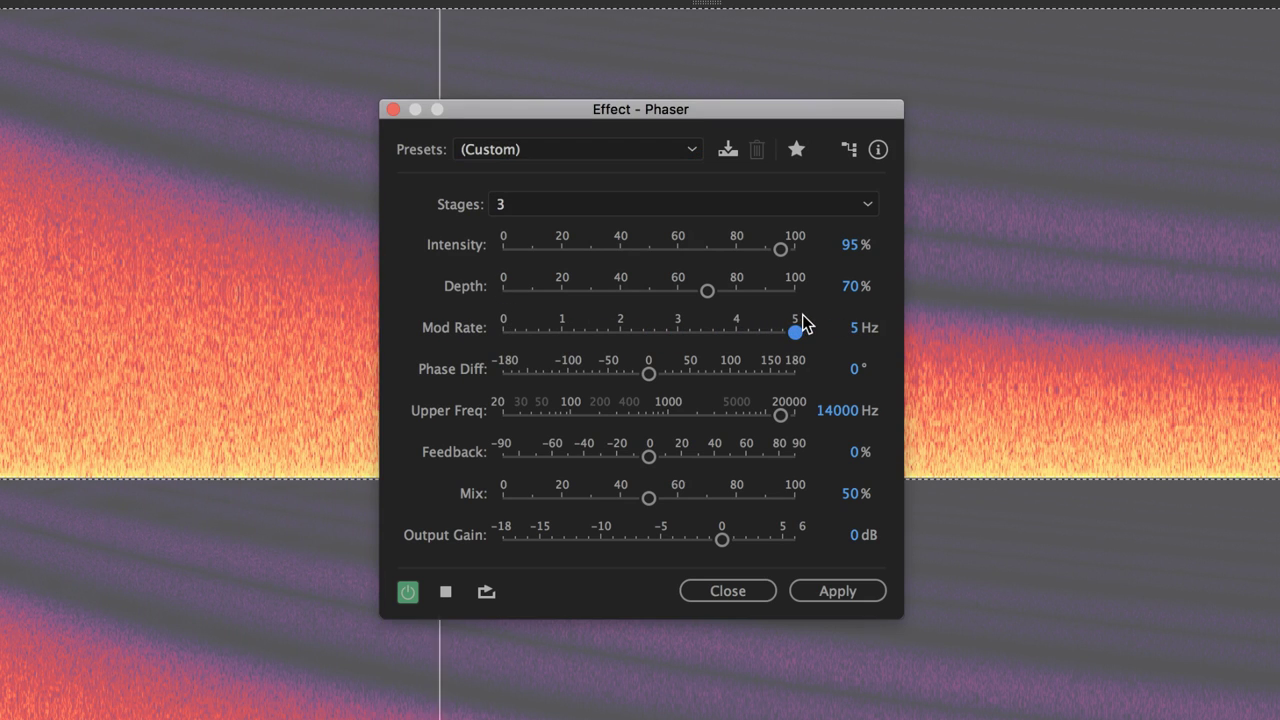
pyautogui.press('space')
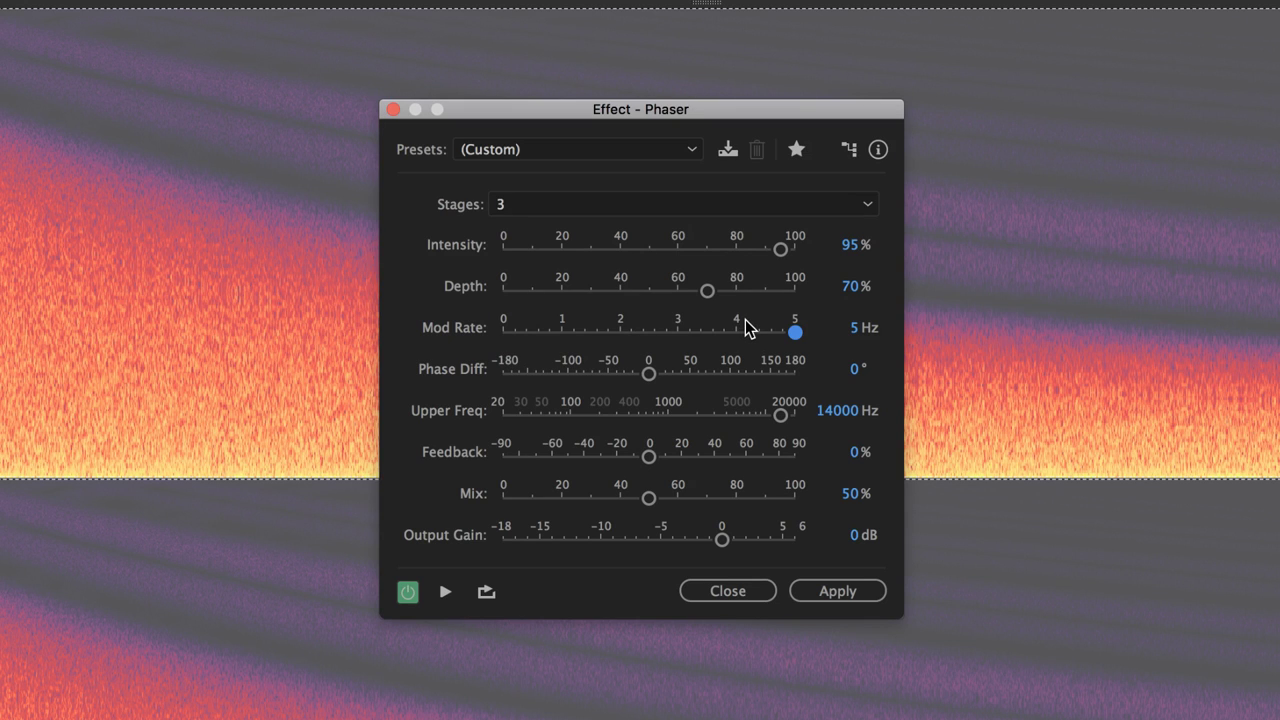
pyautogui.press('space')
pyautogui.press('space')
# Preview a Mod Rate of 0.8 Hz for comparison and set the Phaser's Mod Rate to 3.87 Hz
pyautogui.moveTo(706, 333); pyautogui.dragTo(551, 335)
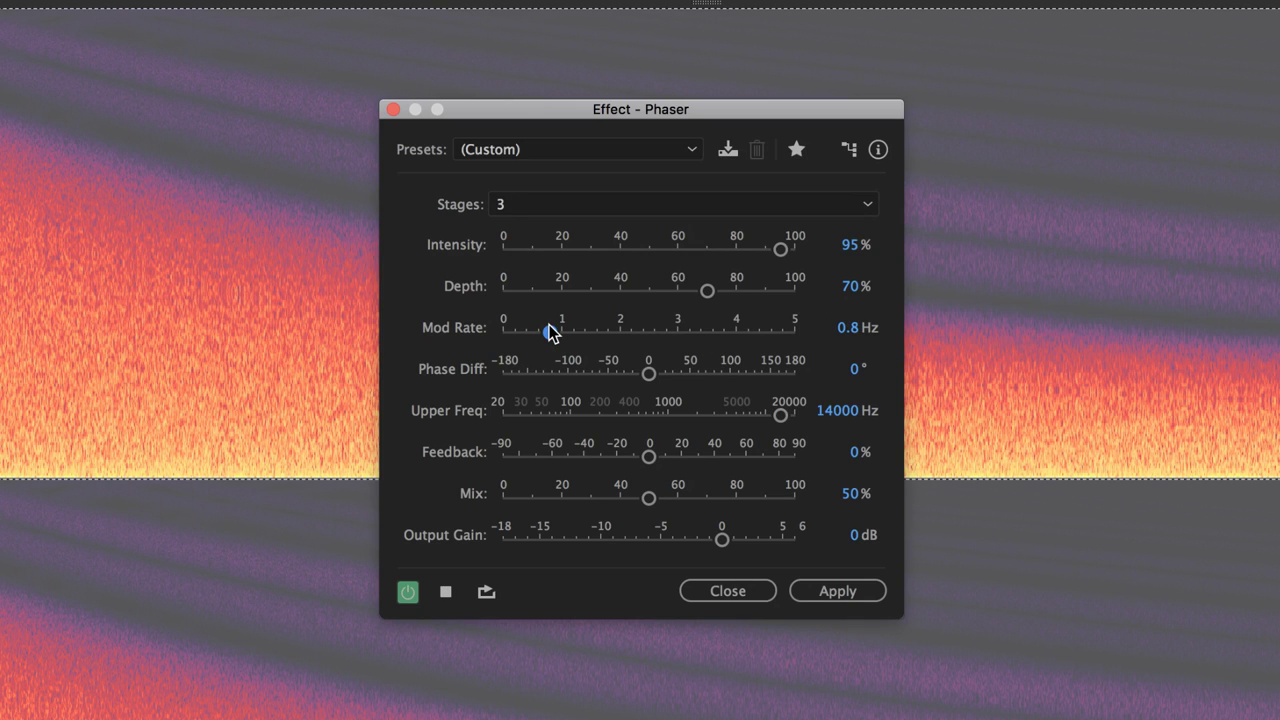
pyautogui.press('space')
pyautogui.moveTo(551, 333); pyautogui.dragTo(829, 336)
pyautogui.moveTo(729, 333)
pyautogui.mouseDown()
pyautogui.moveTo(766, 331)
pyautogui.moveTo(680, 334)
pyautogui.moveTo(729, 338)
pyautogui.mouseUp()
pyautogui.press('space')
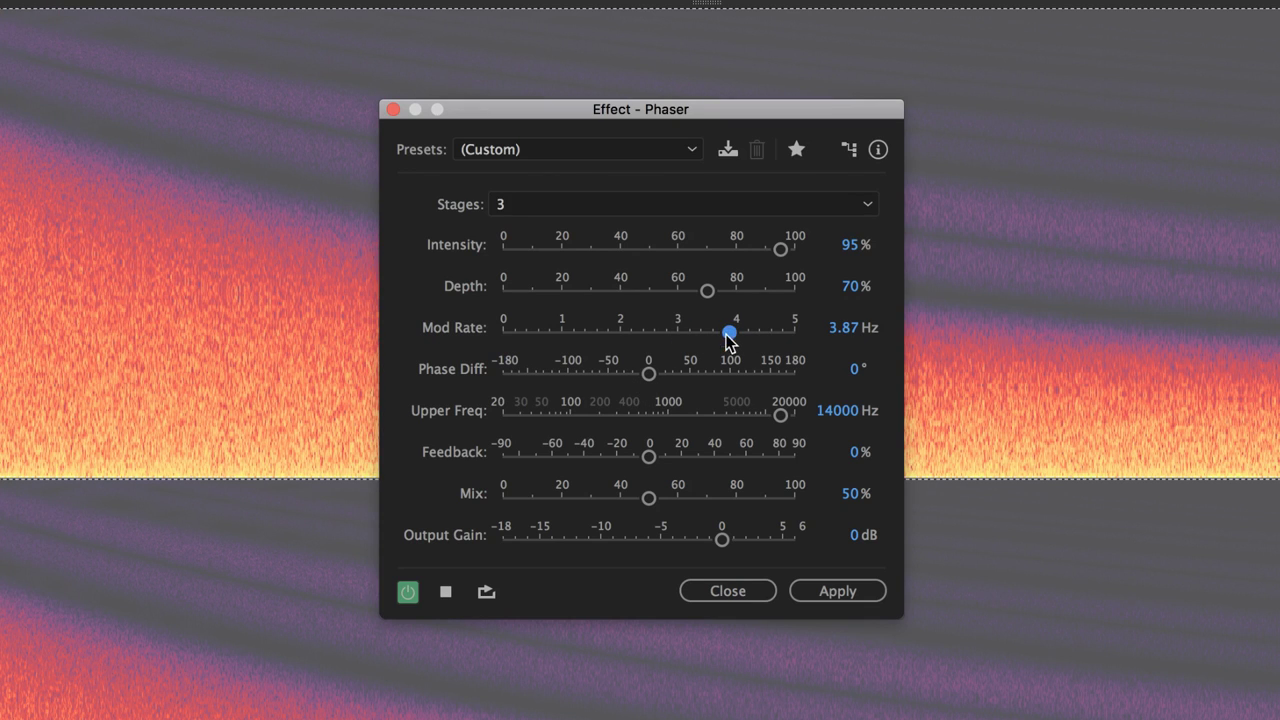
# Try a Phase Diff of 2.2° while previewing and reset it to 0°
pyautogui.moveTo(650, 373)
pyautogui.mouseDown()
pyautogui.moveTo(811, 374)
pyautogui.moveTo(513, 374)
pyautogui.moveTo(672, 386)
pyautogui.moveTo(648, 383)
pyautogui.moveTo(656, 373)
pyautogui.mouseUp()
pyautogui.press('space')
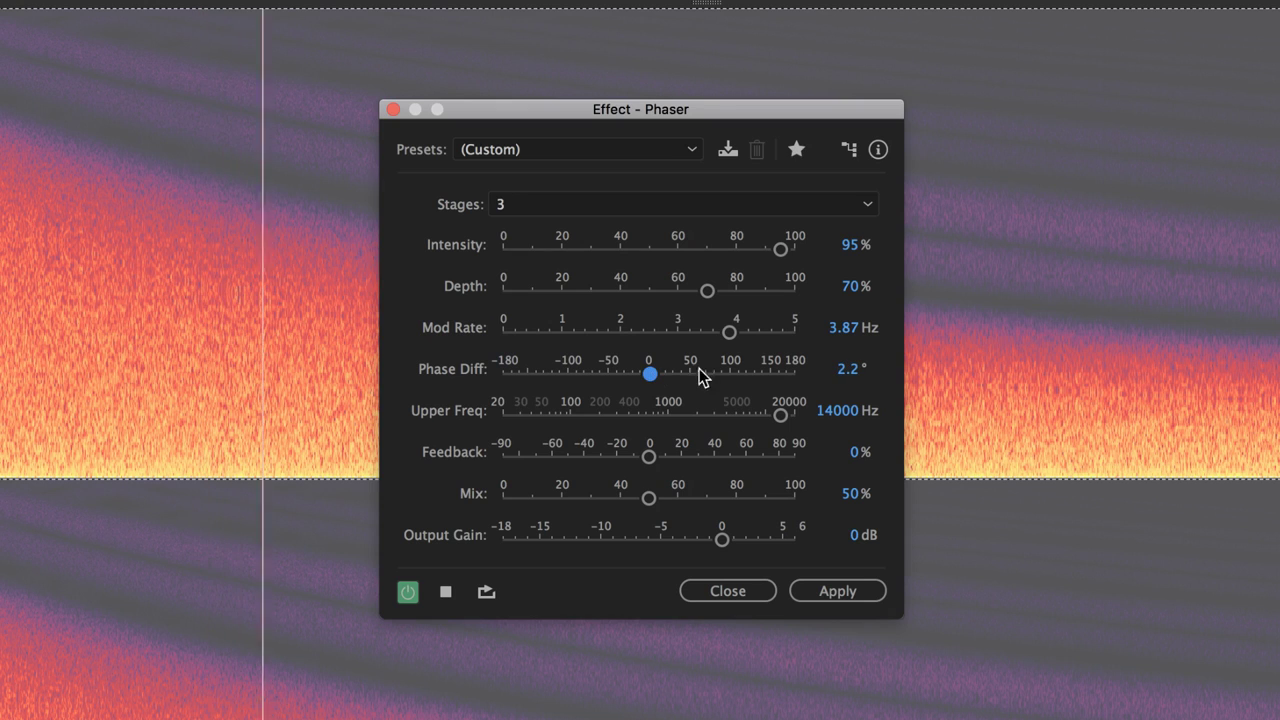
pyautogui.press('space')
pyautogui.click(840, 371)
pyautogui.write('0')
pyautogui.press('Return')
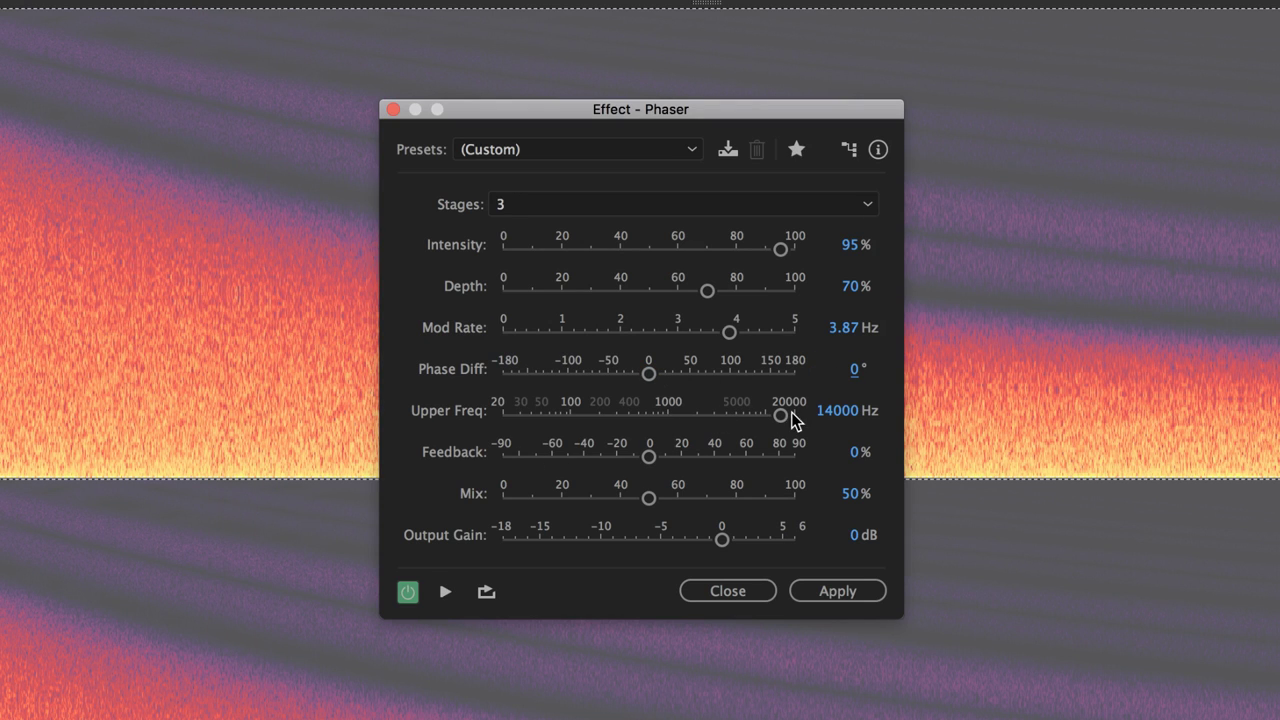
# Lower the Phaser's Upper Freq to 3557 Hz and preview the sound
pyautogui.moveTo(783, 415); pyautogui.dragTo(721, 421)
pyautogui.press('space')
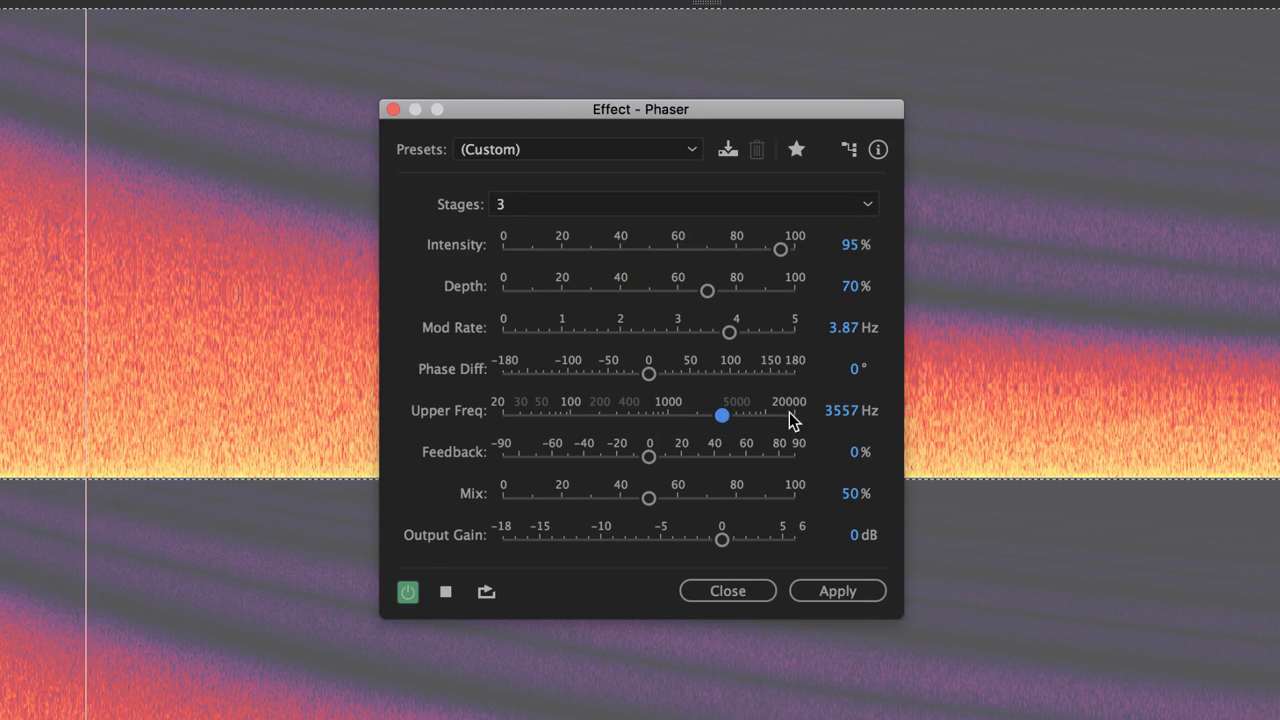
pyautogui.press('space')
pyautogui.press('space')
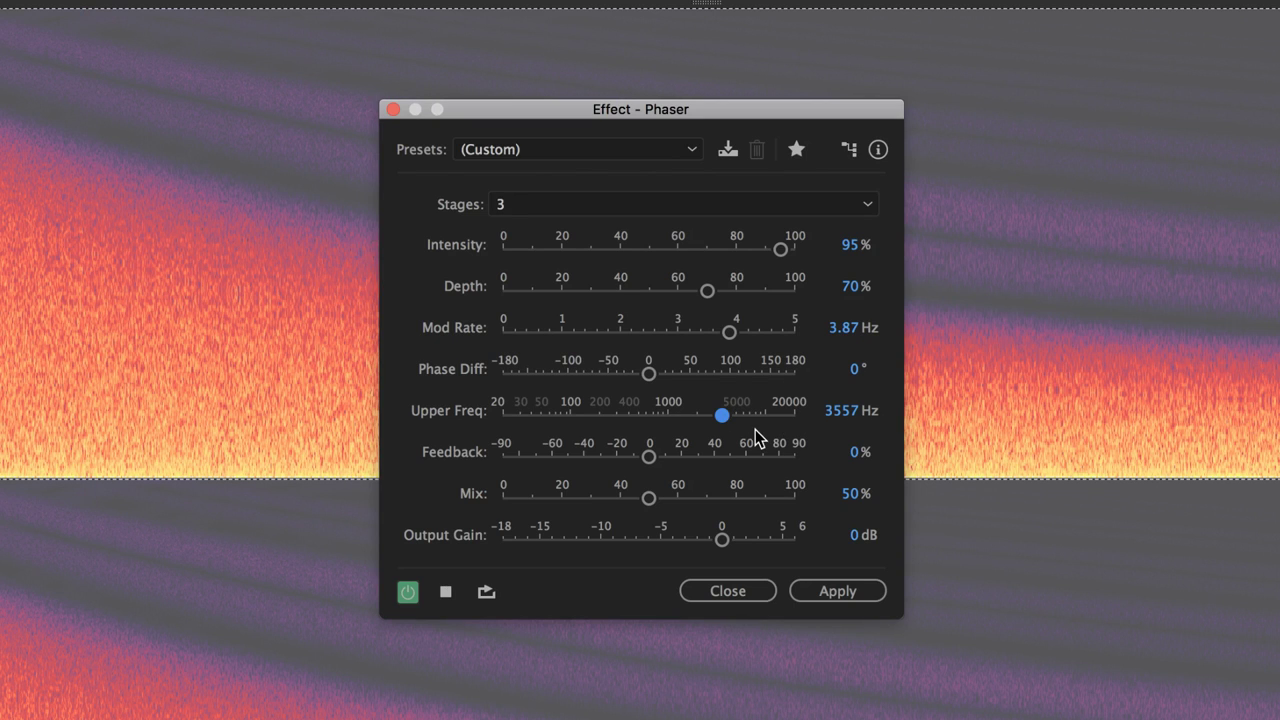
pyautogui.press('space')
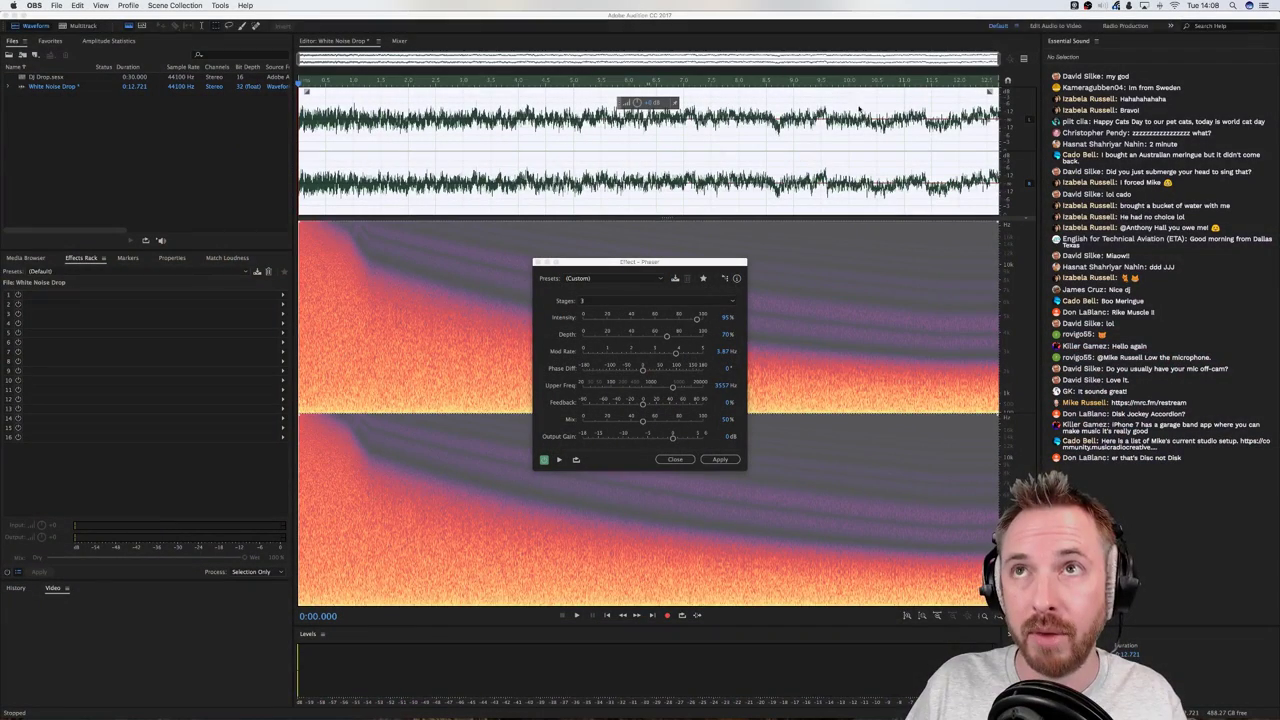
# Show the Preview Editor, compare an Upper Freq of 20000 Hz, and set it to 4458 Hz with a preview
pyautogui.click(1013, 64)
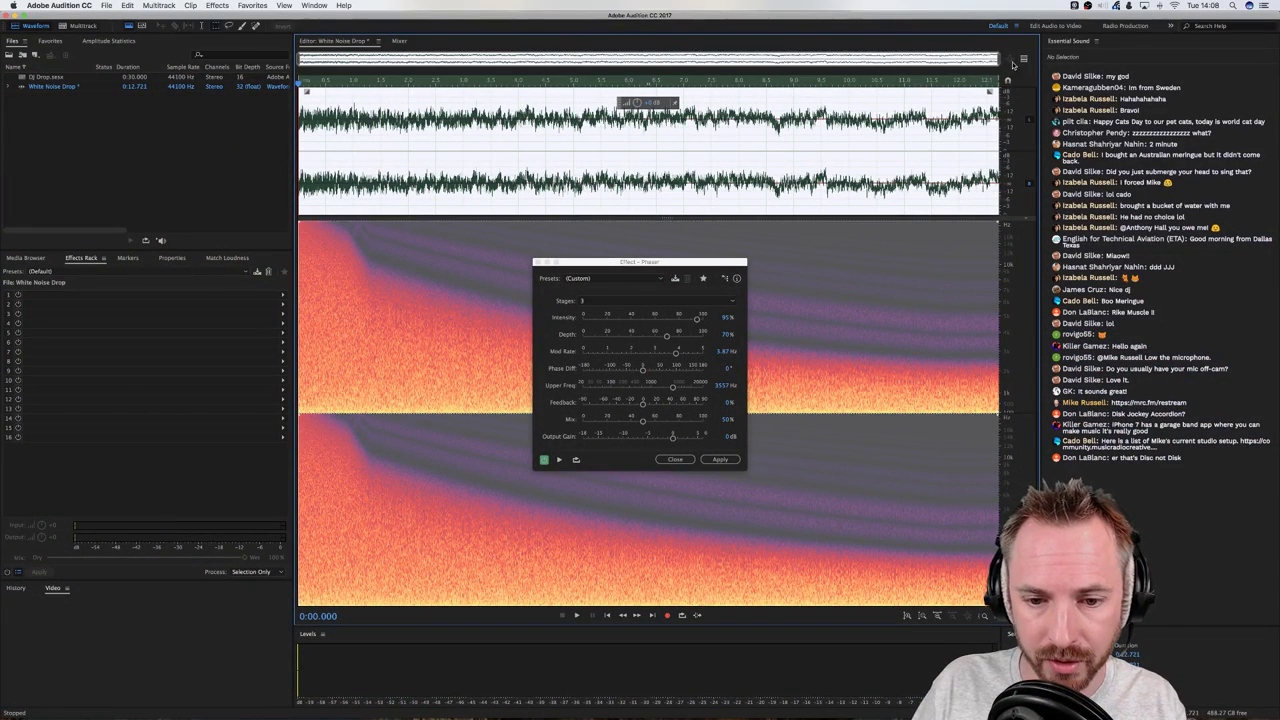
pyautogui.click(1023, 58)
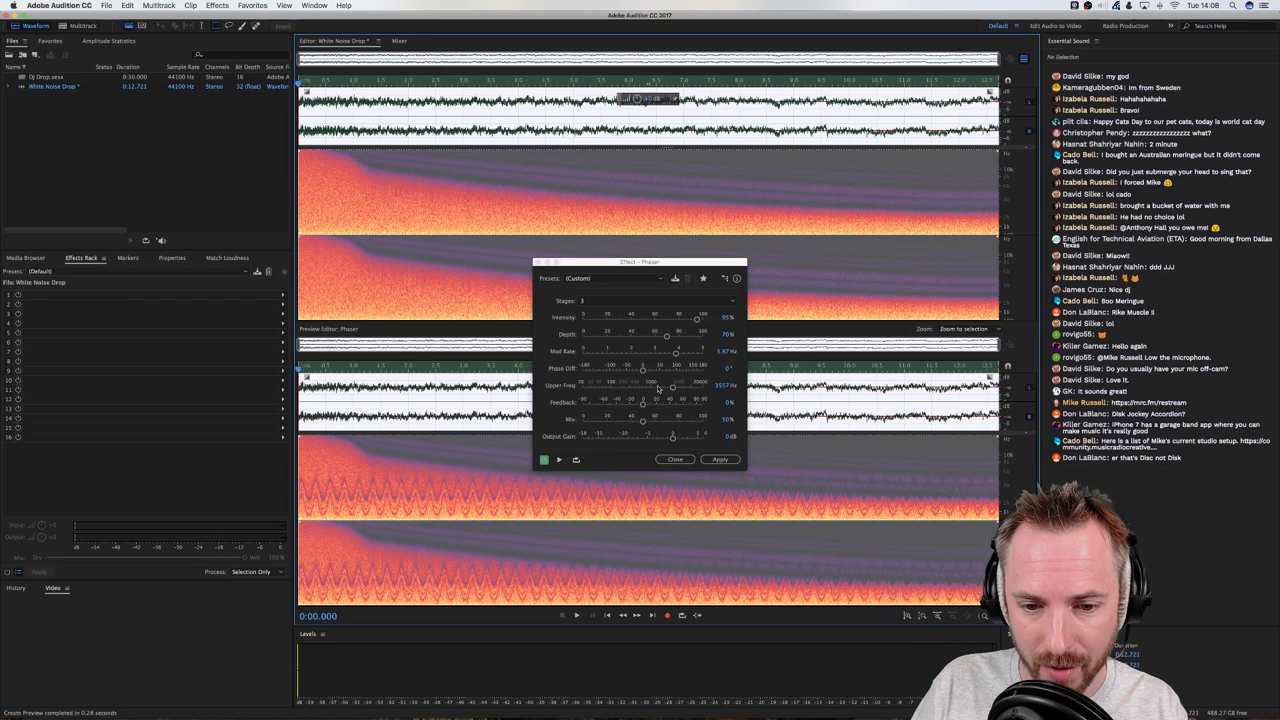
pyautogui.moveTo(672, 388); pyautogui.dragTo(752, 393)
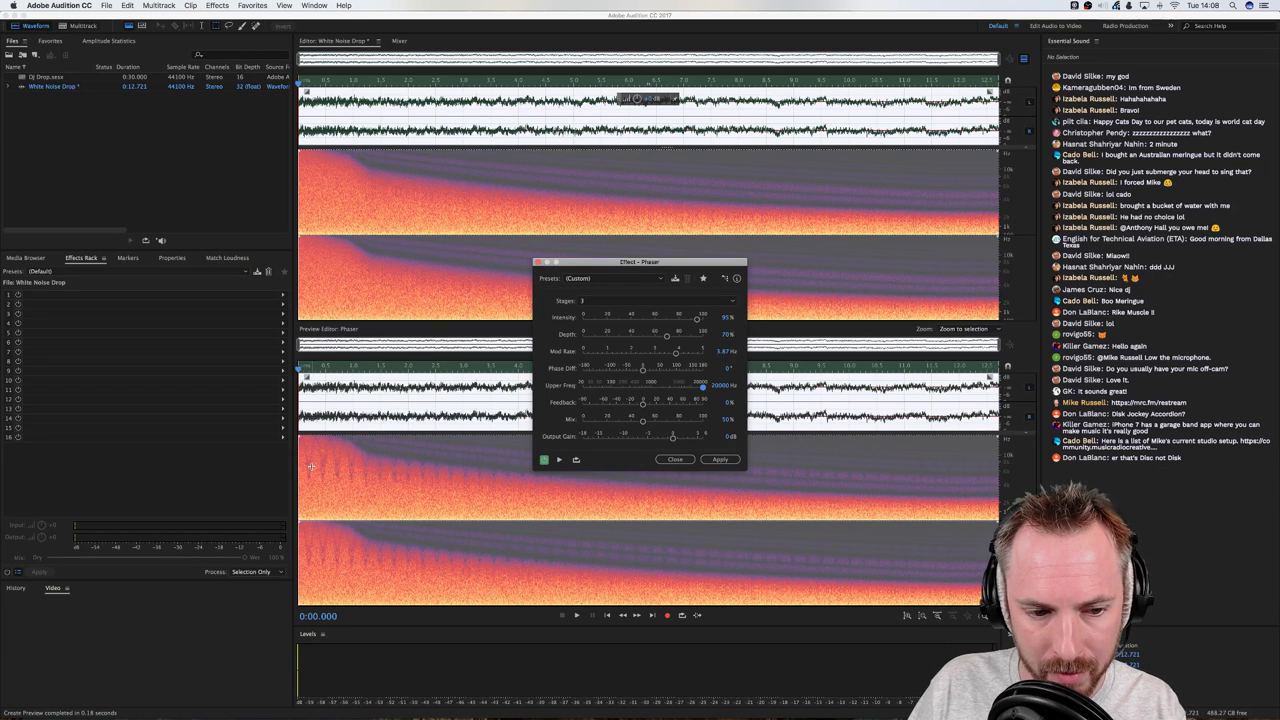
pyautogui.moveTo(681, 393); pyautogui.dragTo(679, 389)
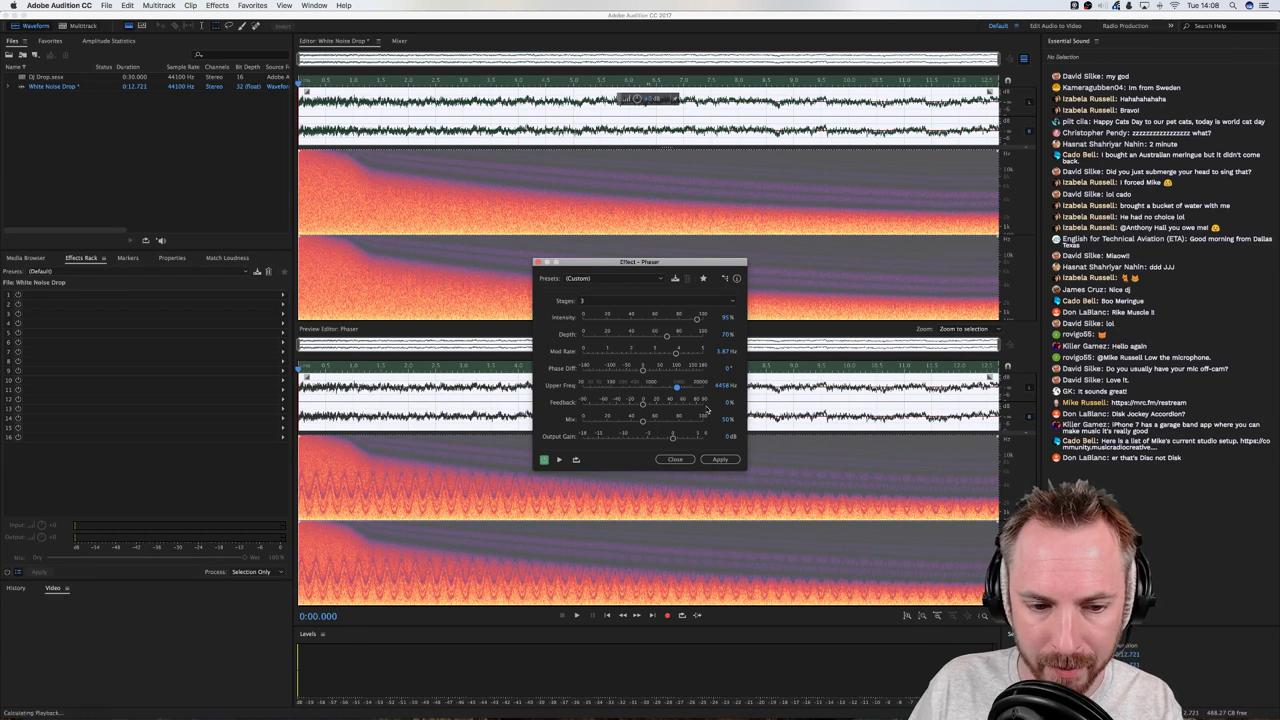
pyautogui.press('space')
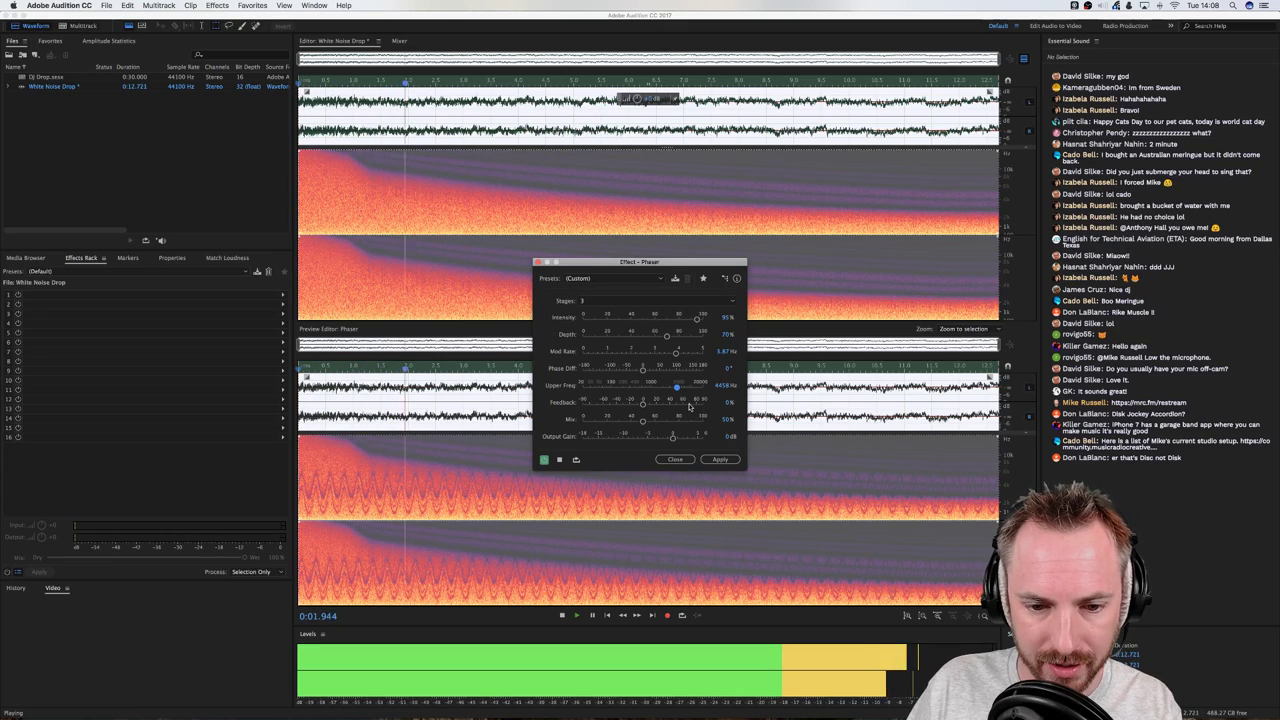
pyautogui.press('space')
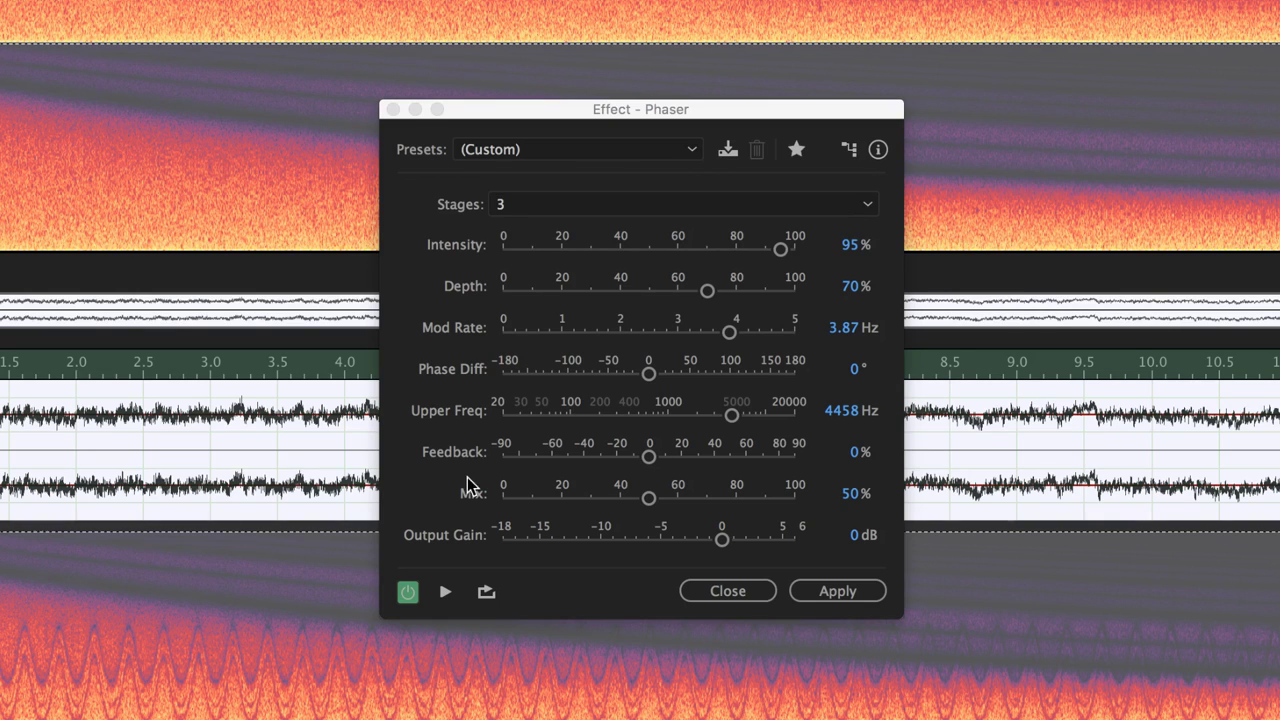
# Preview the Phaser with Feedback at -90% and at 90% to compare the extremes
pyautogui.press('space')
pyautogui.moveTo(650, 456); pyautogui.dragTo(520, 458)
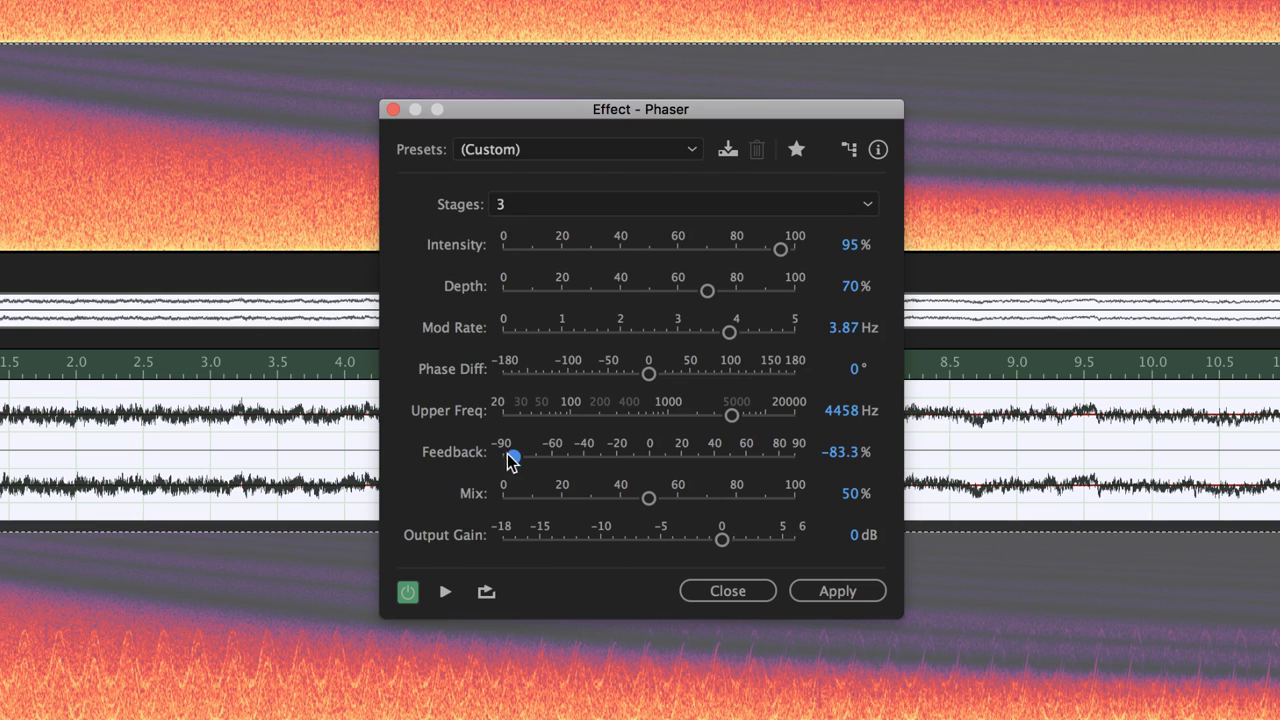
pyautogui.moveTo(508, 457)
pyautogui.mouseDown()
pyautogui.moveTo(457, 463)
pyautogui.moveTo(500, 462)
pyautogui.mouseUp()
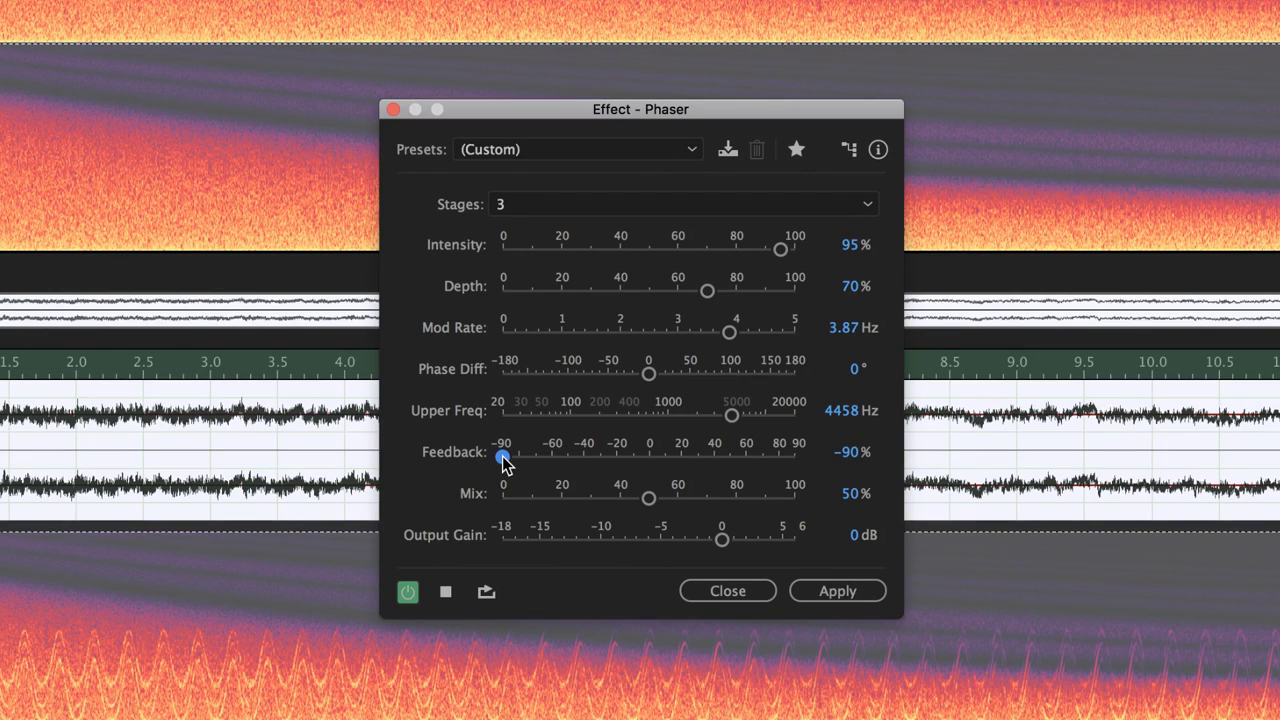
pyautogui.moveTo(504, 458); pyautogui.dragTo(800, 455)
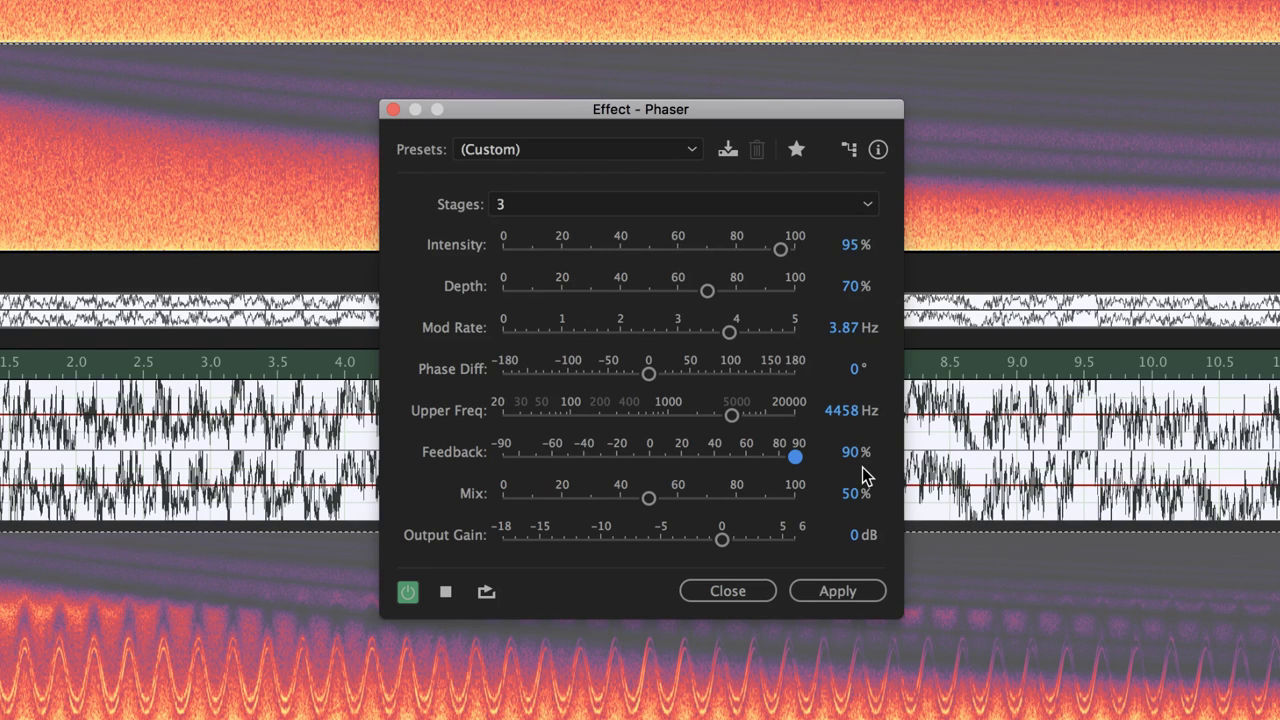
# Set the Phaser's Feedback to -11% and Mix to 49%, and apply the effect
pyautogui.moveTo(795, 456); pyautogui.dragTo(651, 497)
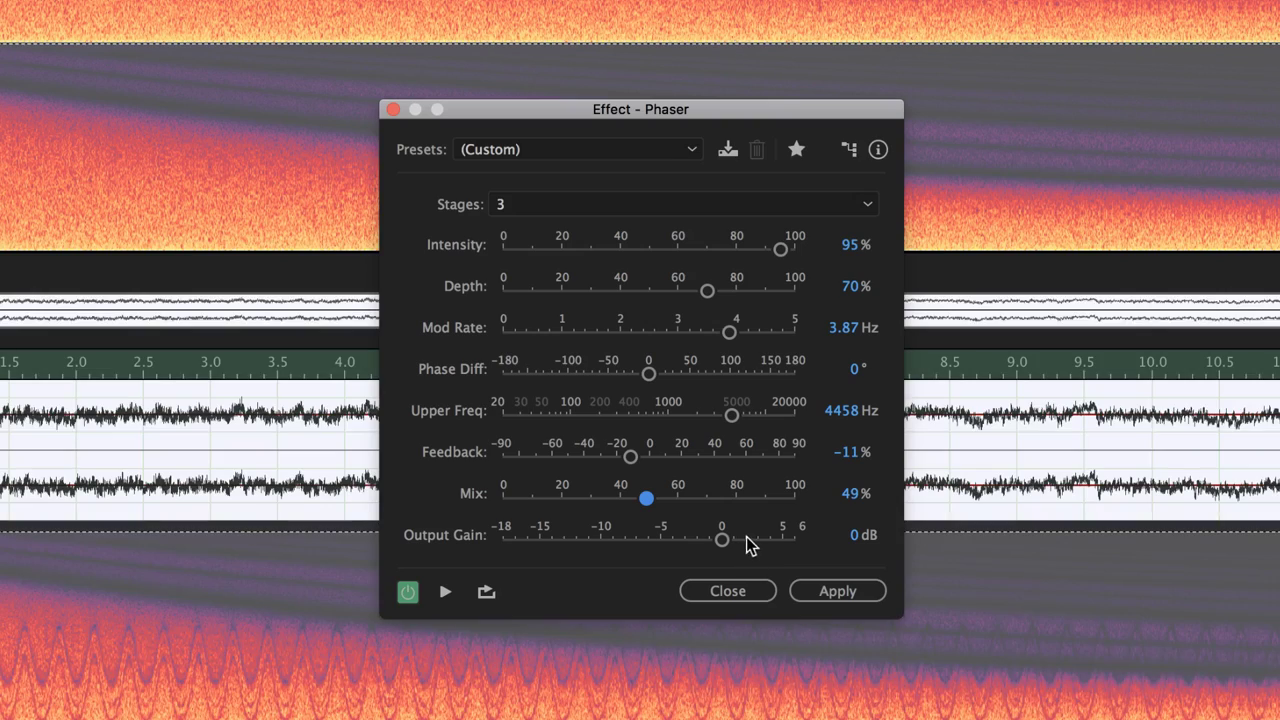
pyautogui.click(829, 591)
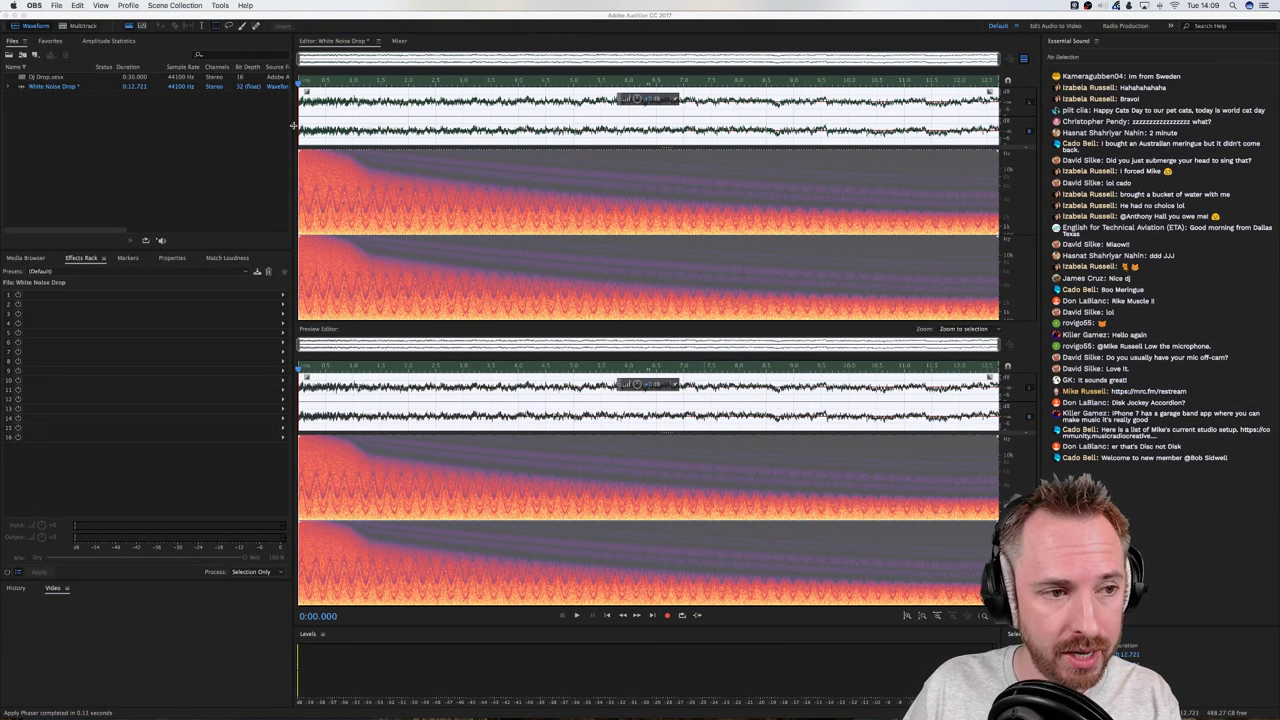
# Open the DJ Drop multitrack session and place the White Noise Drop file at the start of the Music track
pyautogui.doubleClick(45, 76)
pyautogui.moveTo(54, 87); pyautogui.dragTo(530, 335)
pyautogui.click(735, 334)
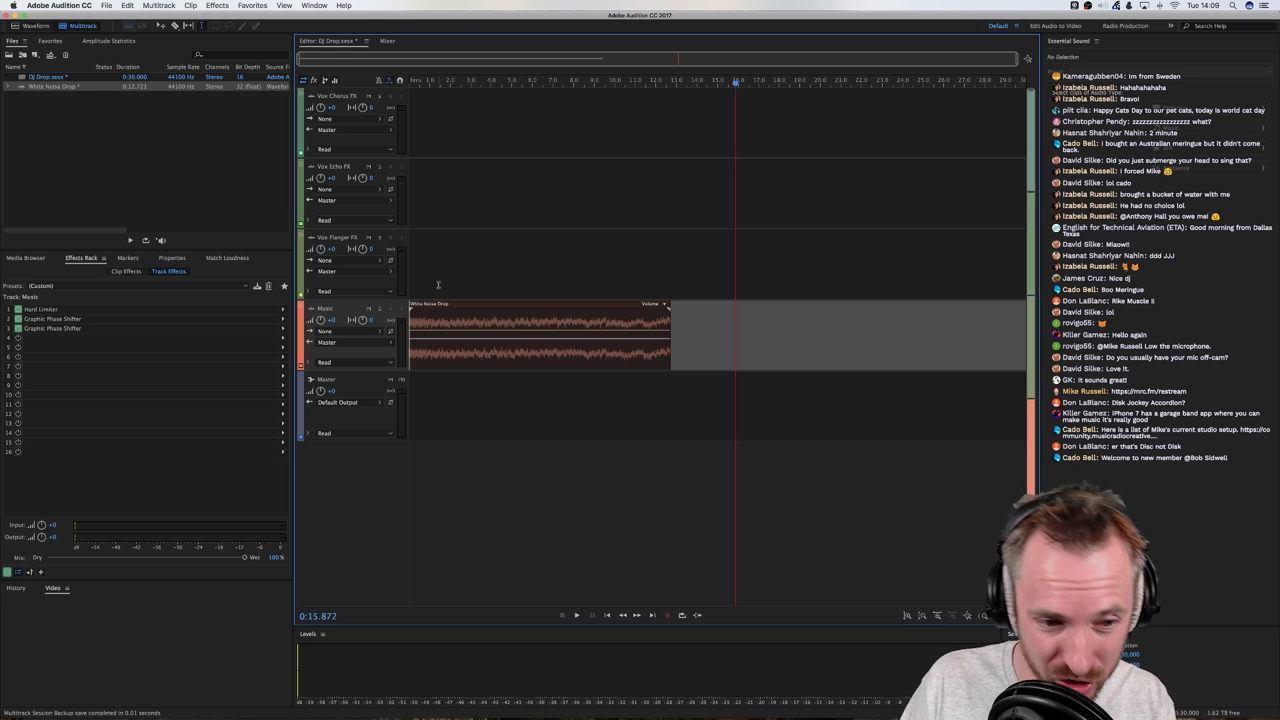
# Add two stereo audio tracks below the Music track in the DJ Drop session
pyautogui.click(673, 81)
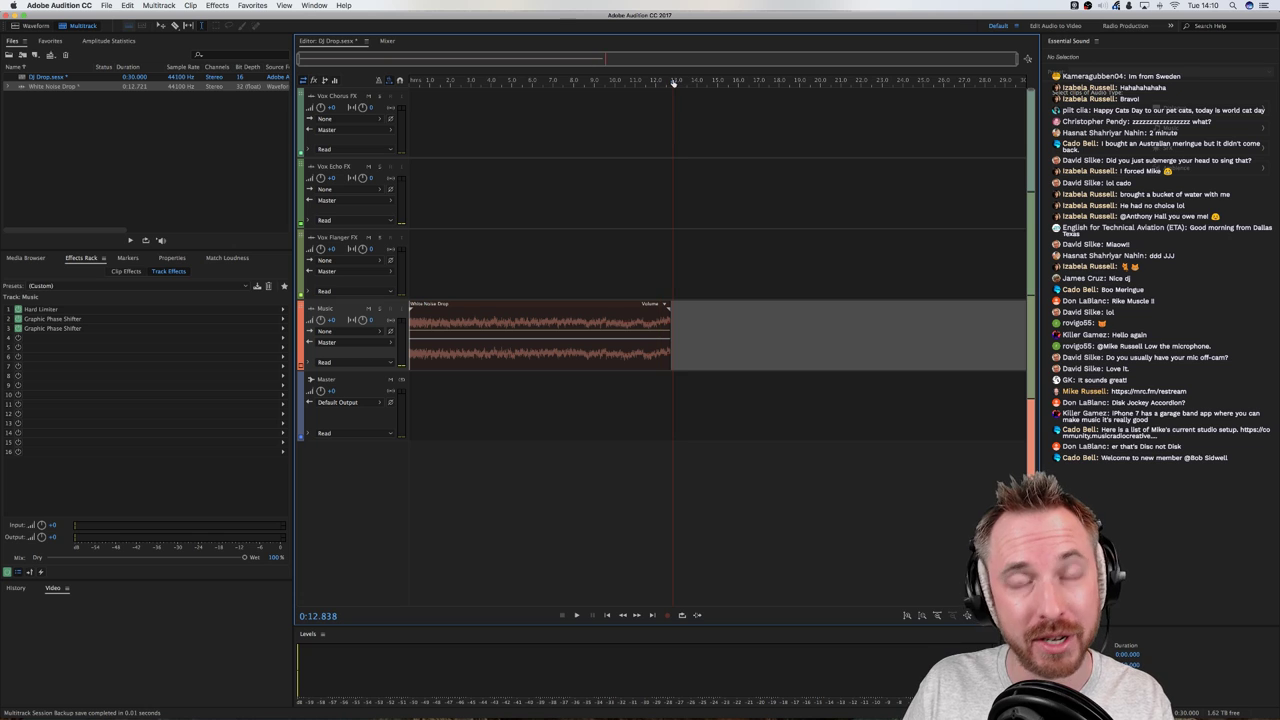
pyautogui.rightClick(685, 334)
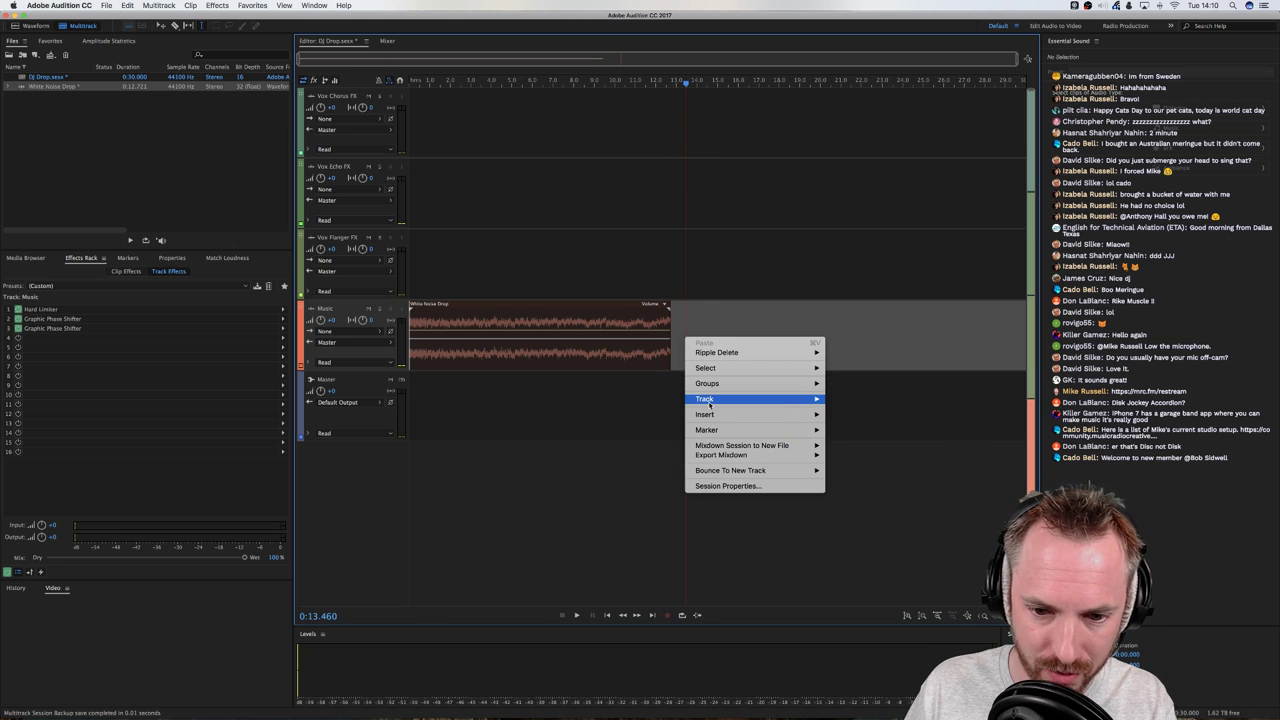
pyautogui.moveTo(792, 399)
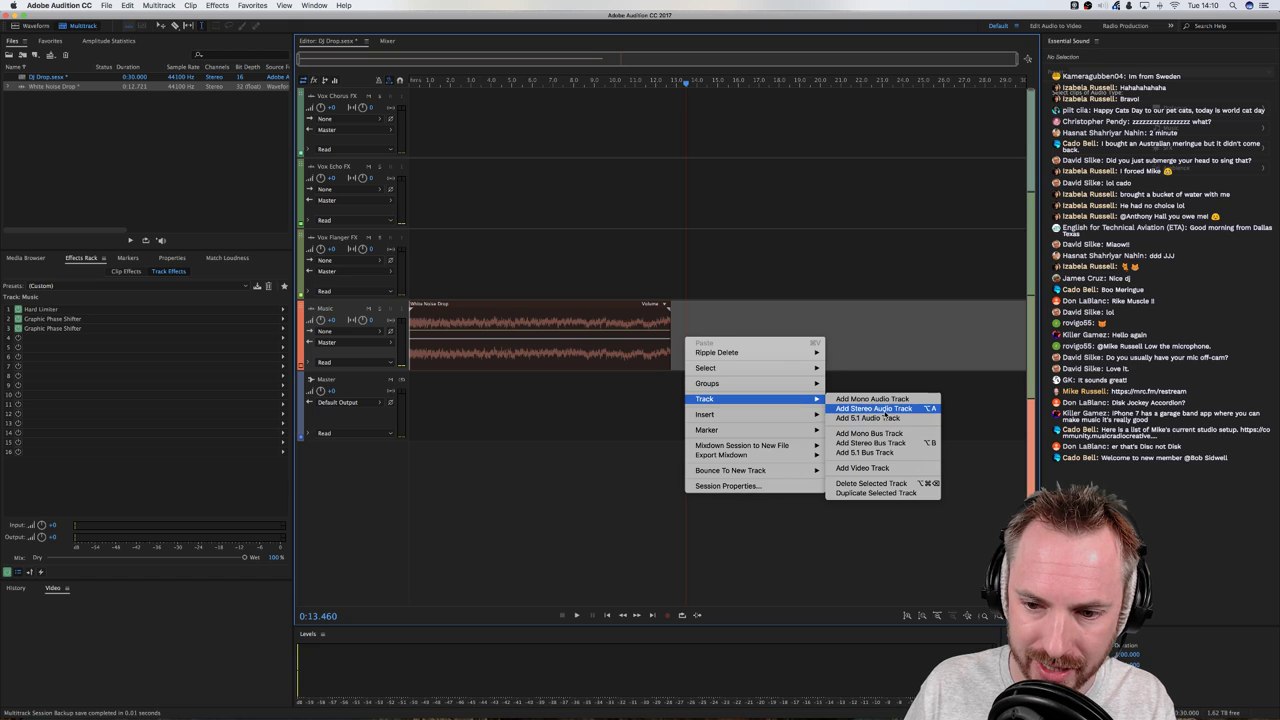
pyautogui.click(658, 316)
pyautogui.hotkey('alt', 'a')
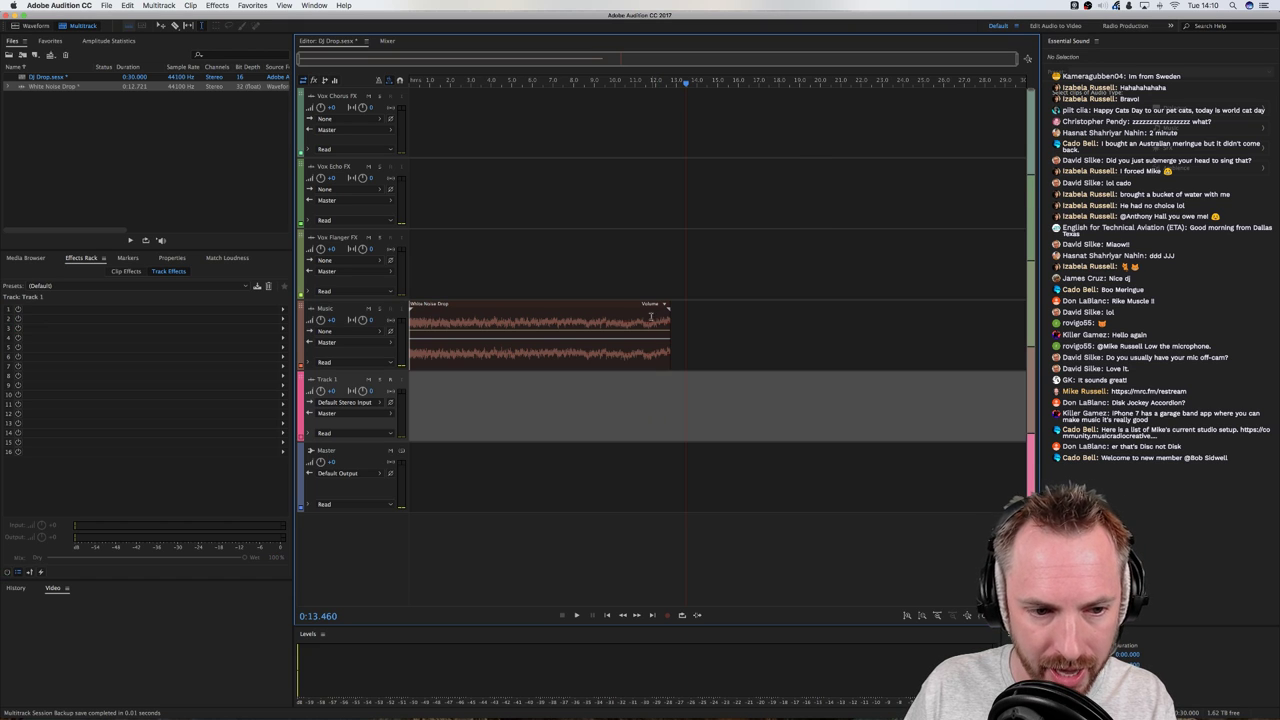
pyautogui.hotkey('alt', 'a')
pyautogui.click(425, 392)
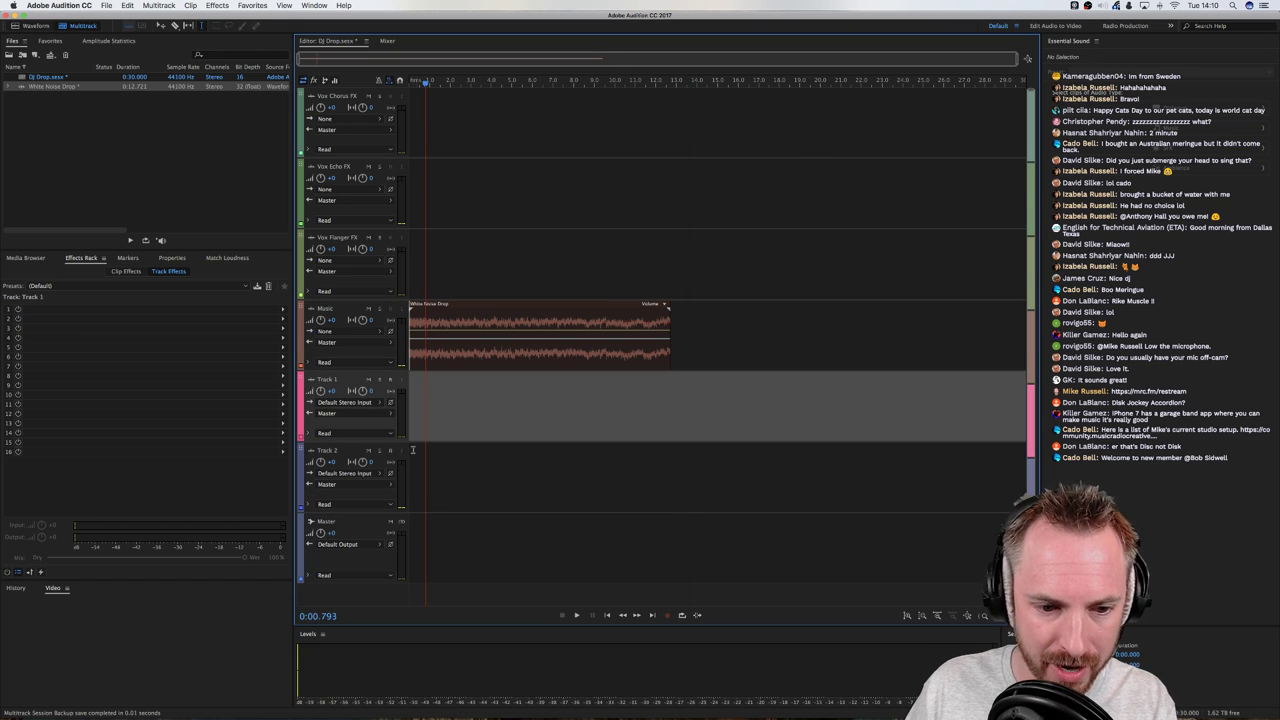
pyautogui.click(414, 420)
pyautogui.click(412, 445)
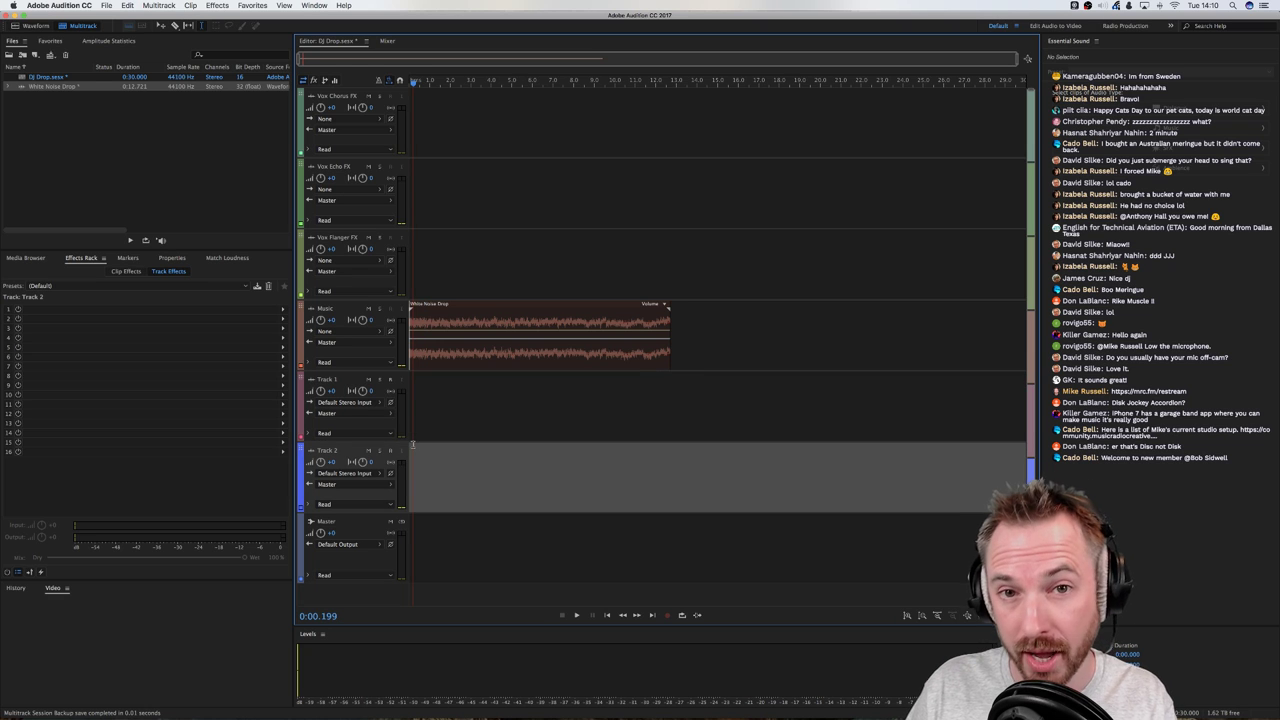
pyautogui.click(413, 410)
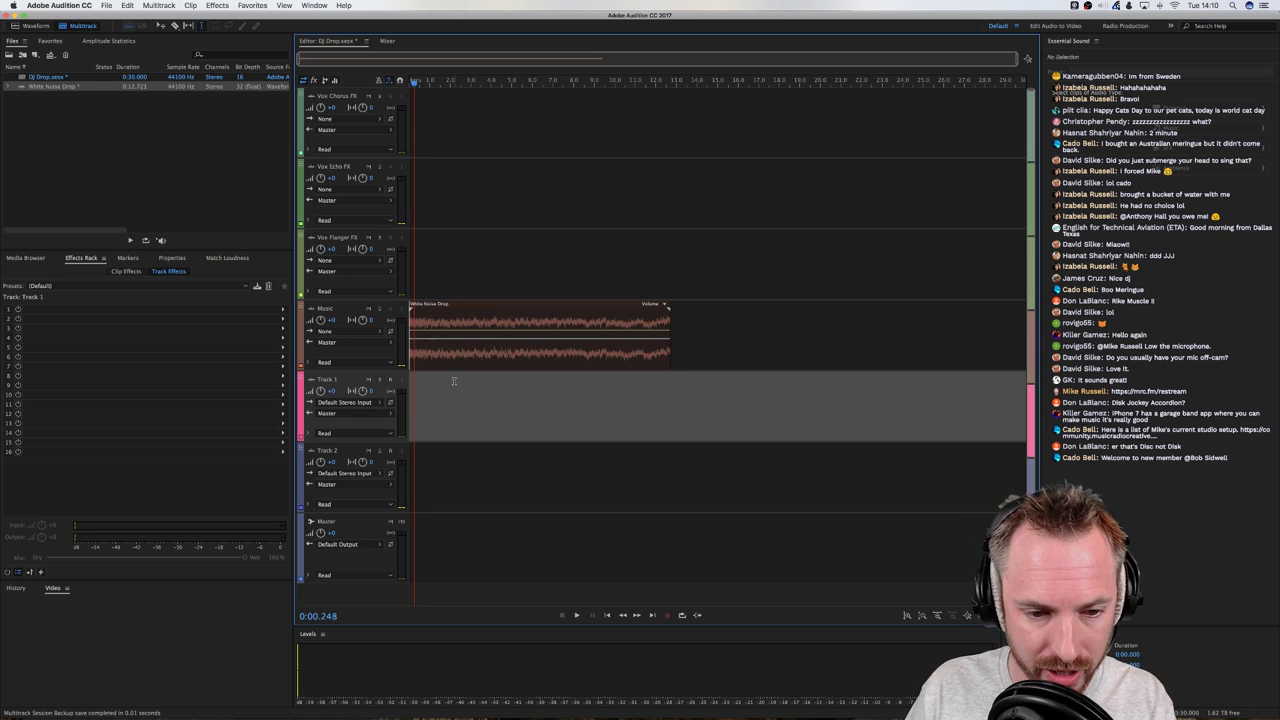
# Move the White Noise Drop clip to the first new track and rename the two new tracks FX 1 and FX 2
pyautogui.moveTo(453, 357); pyautogui.dragTo(455, 409)
pyautogui.click(330, 381)
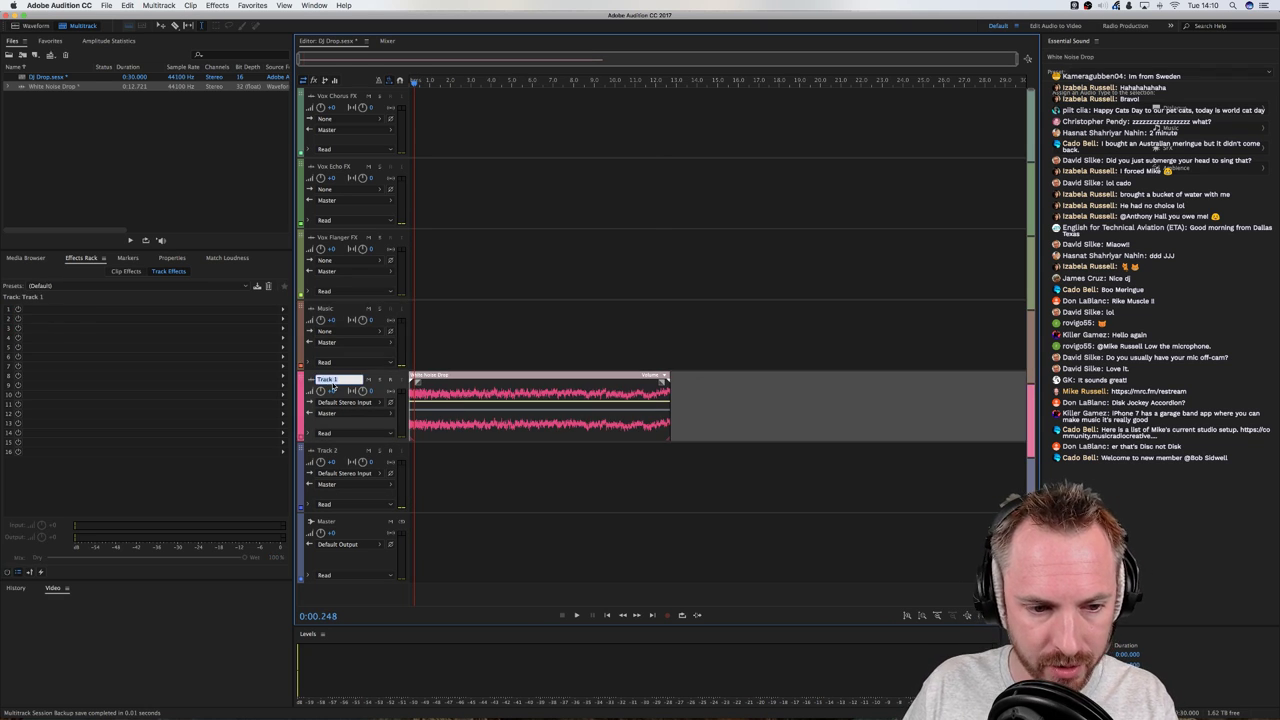
pyautogui.write('FX 1')
pyautogui.press('Return')
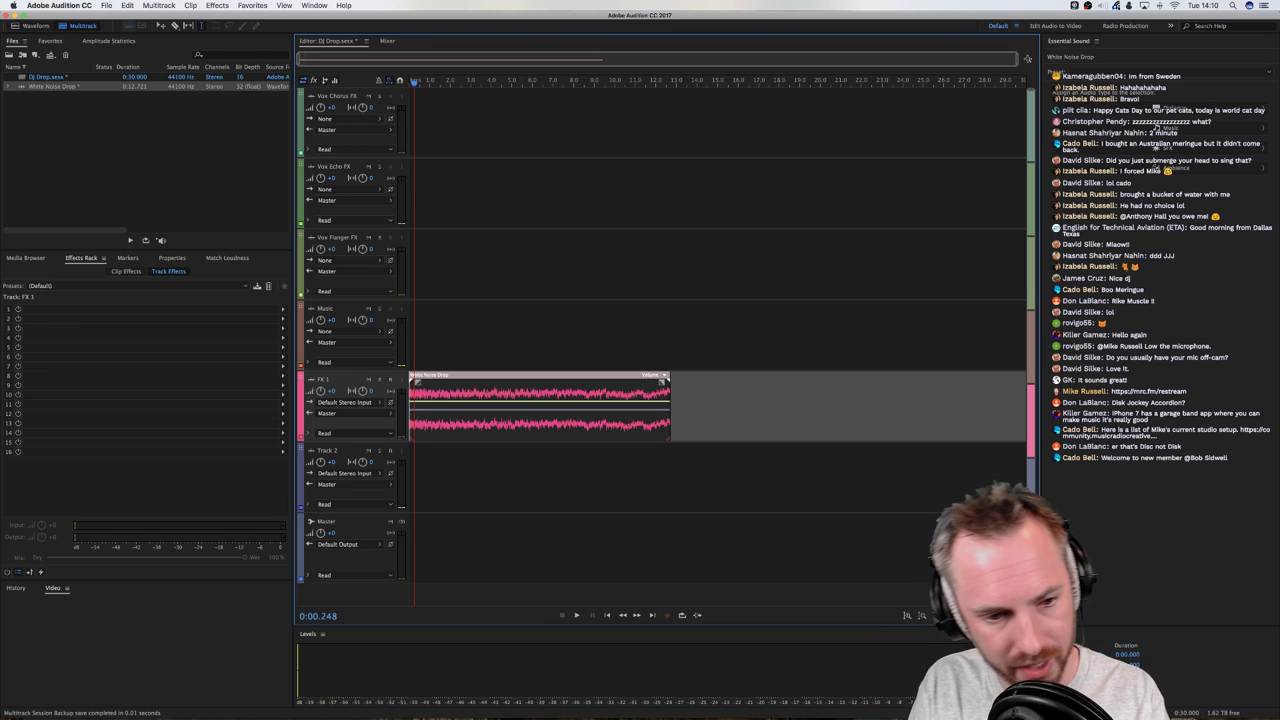
pyautogui.click(337, 451)
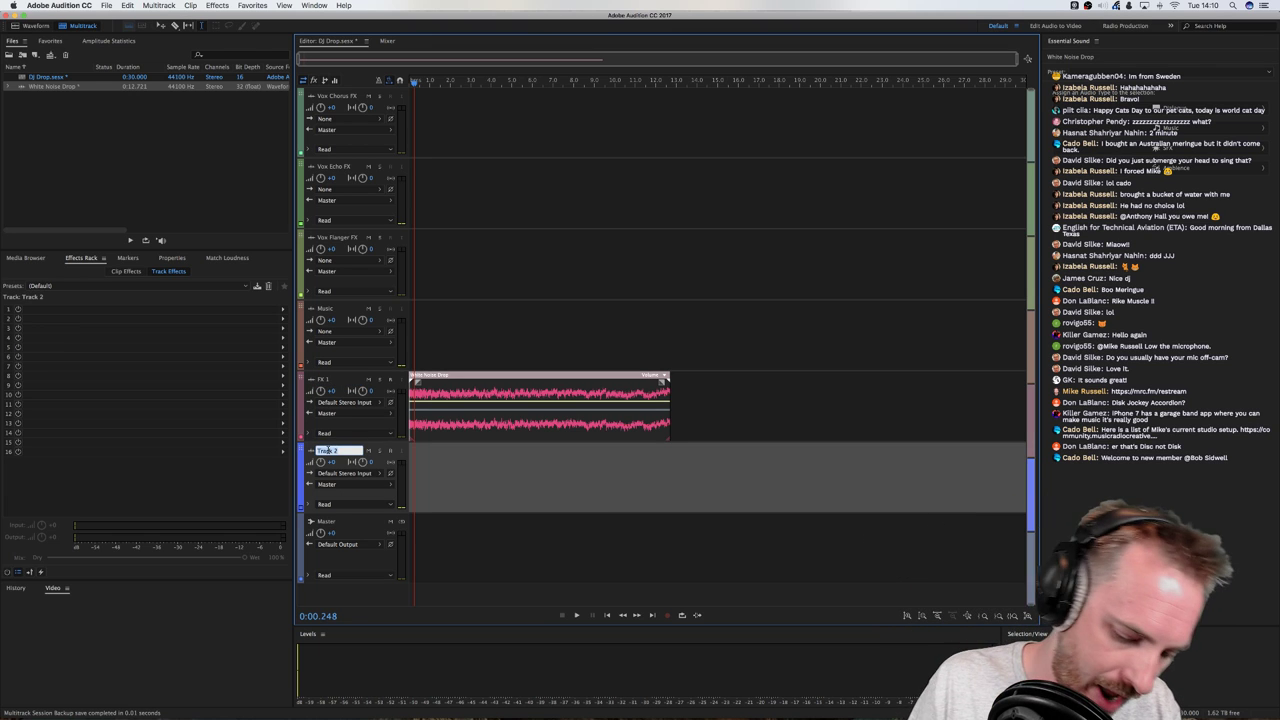
pyautogui.write('FX')
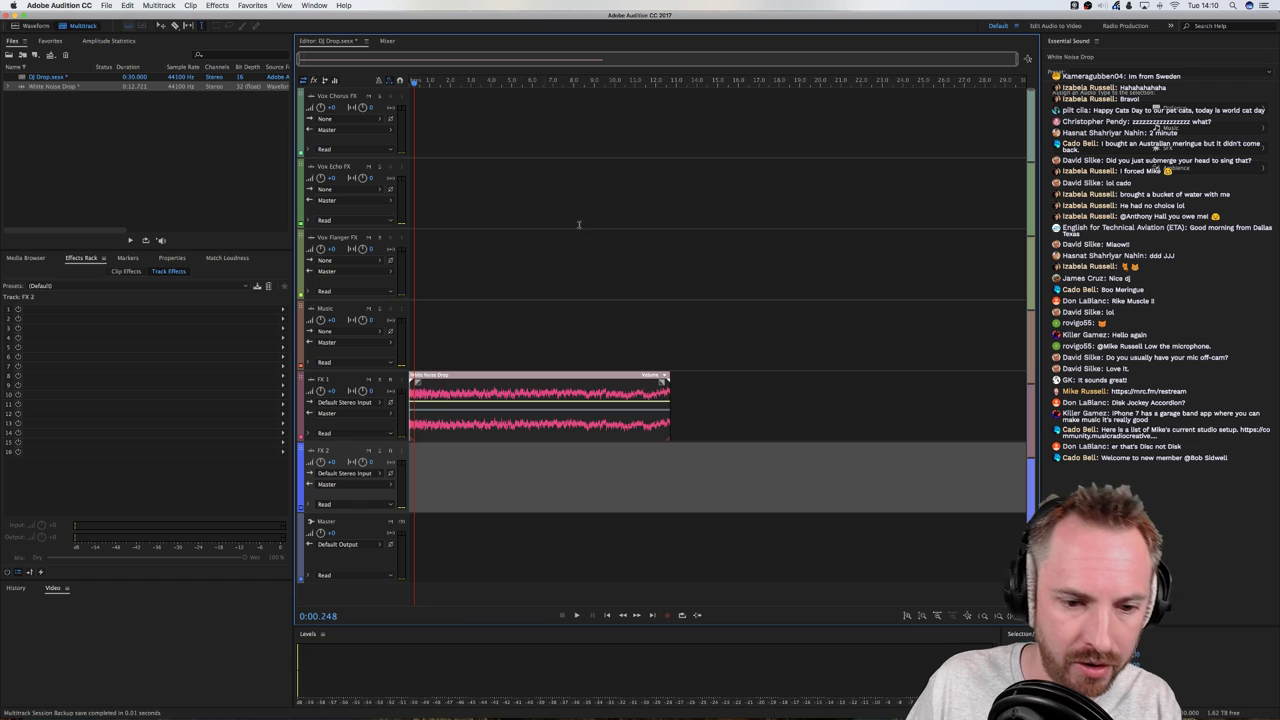
# Play the session from the beginning to hear the noise drop on FX 1
pyautogui.click(407, 86)
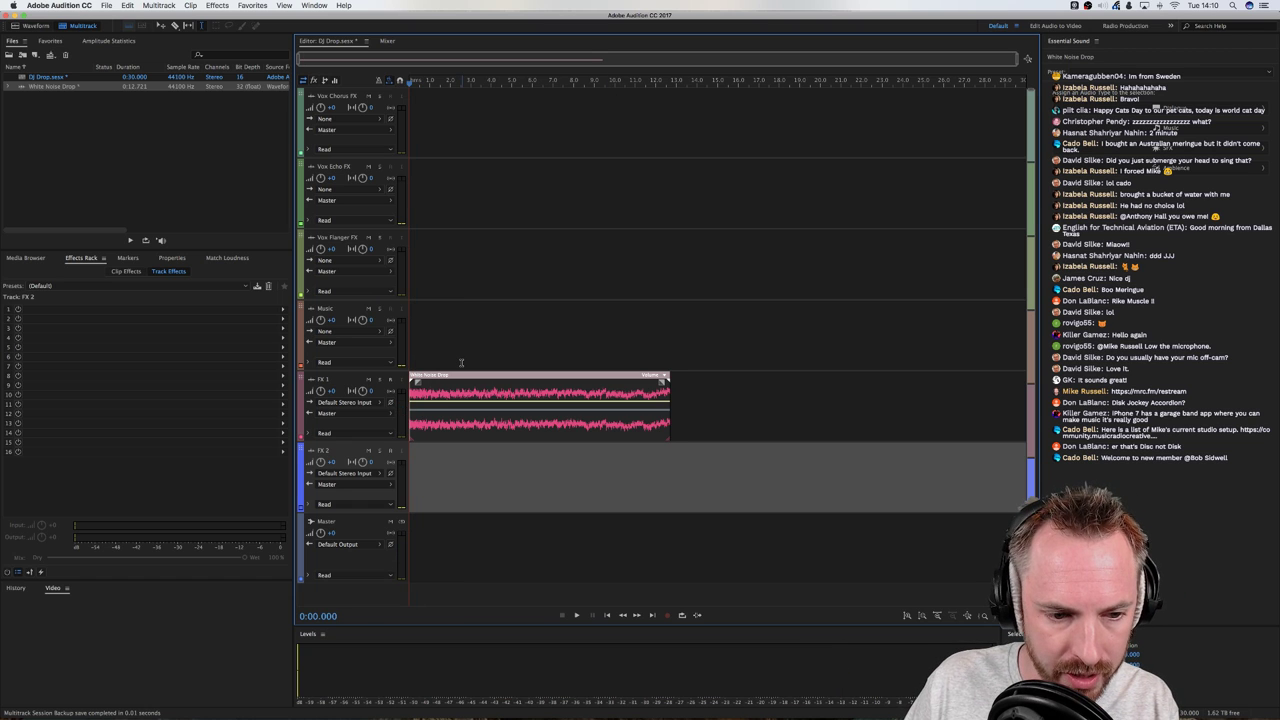
pyautogui.press('space')
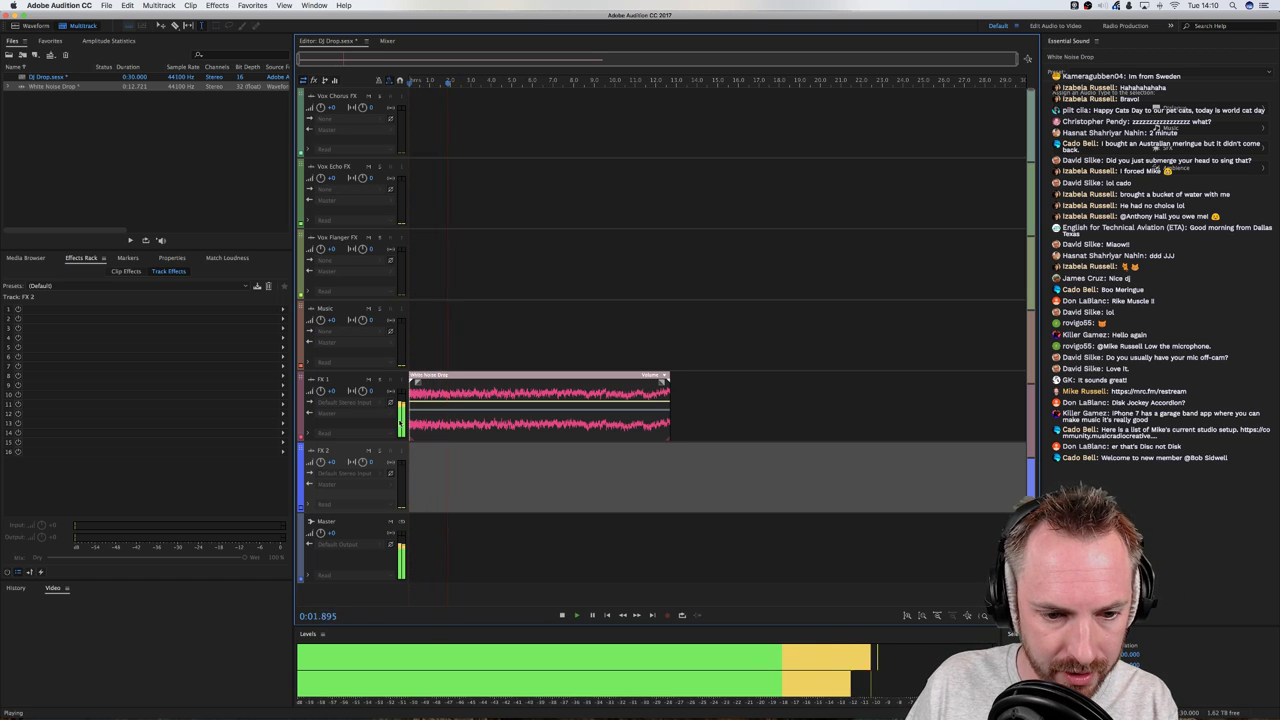
pyautogui.press('space')
# Add a Convolution Reverb in the first effect slot of the FX 2 track and load its (Default) preset
pyautogui.click(284, 312)
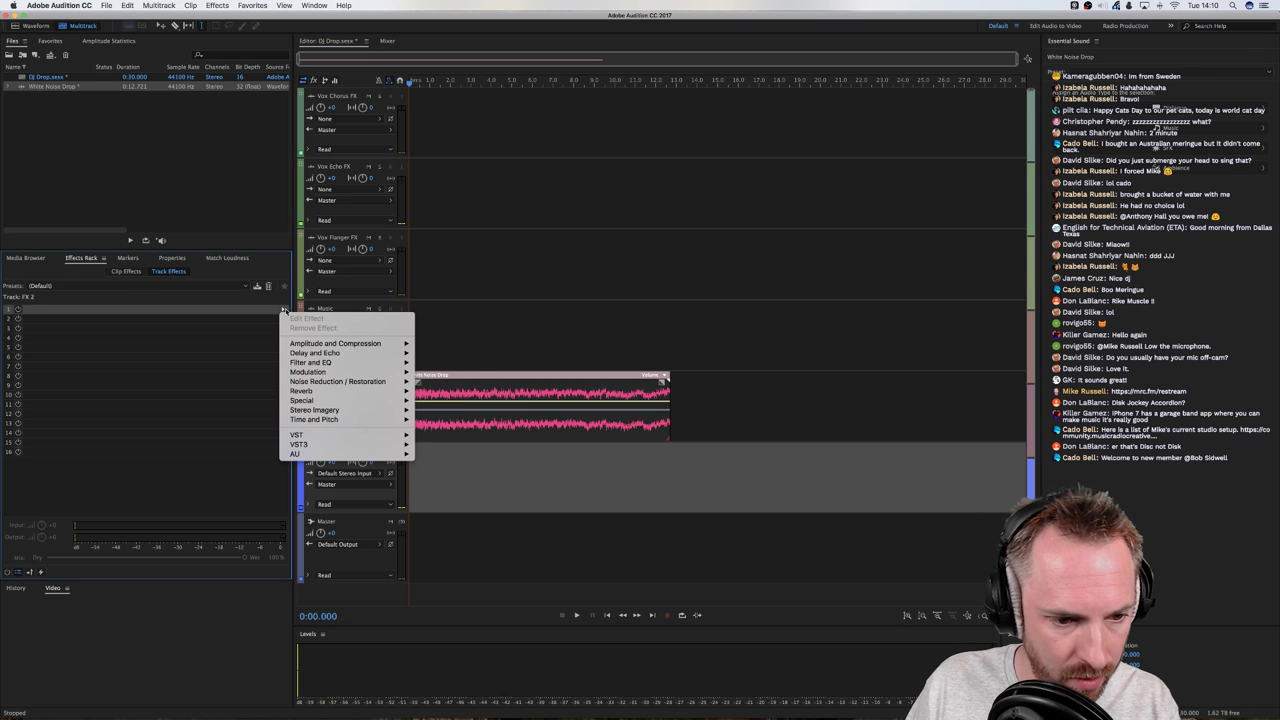
pyautogui.moveTo(360, 390)
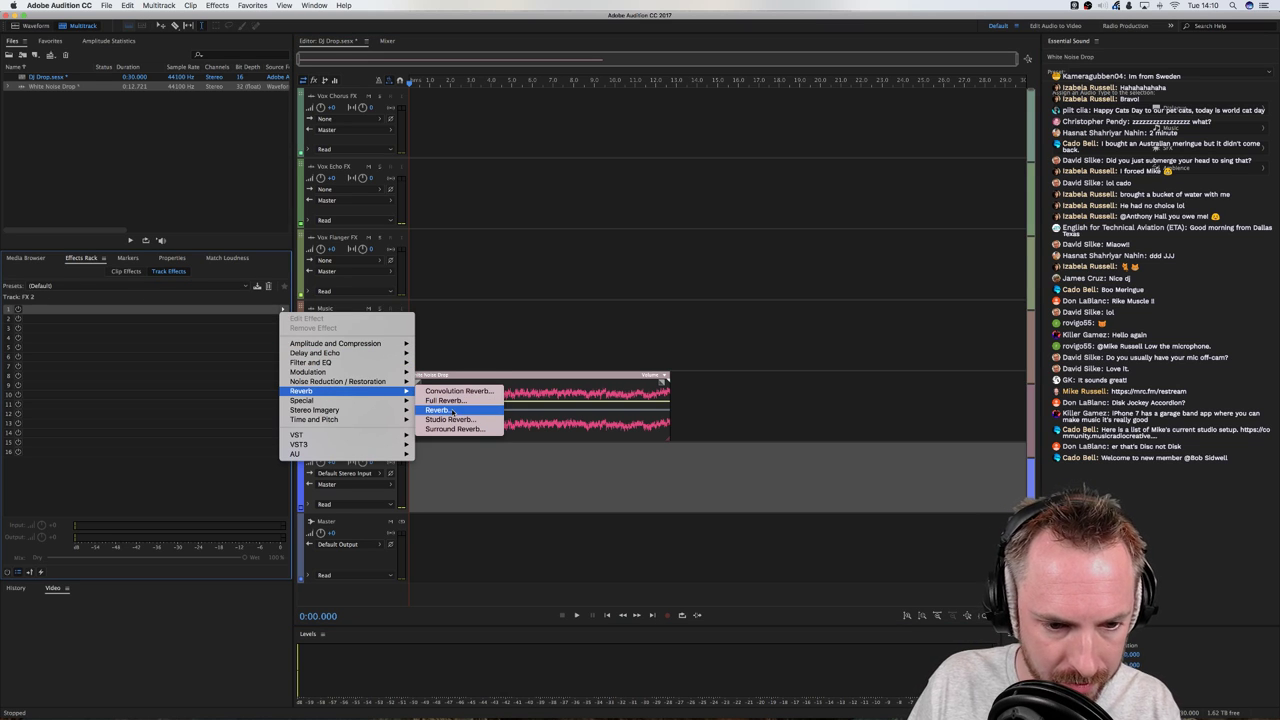
pyautogui.click(482, 391)
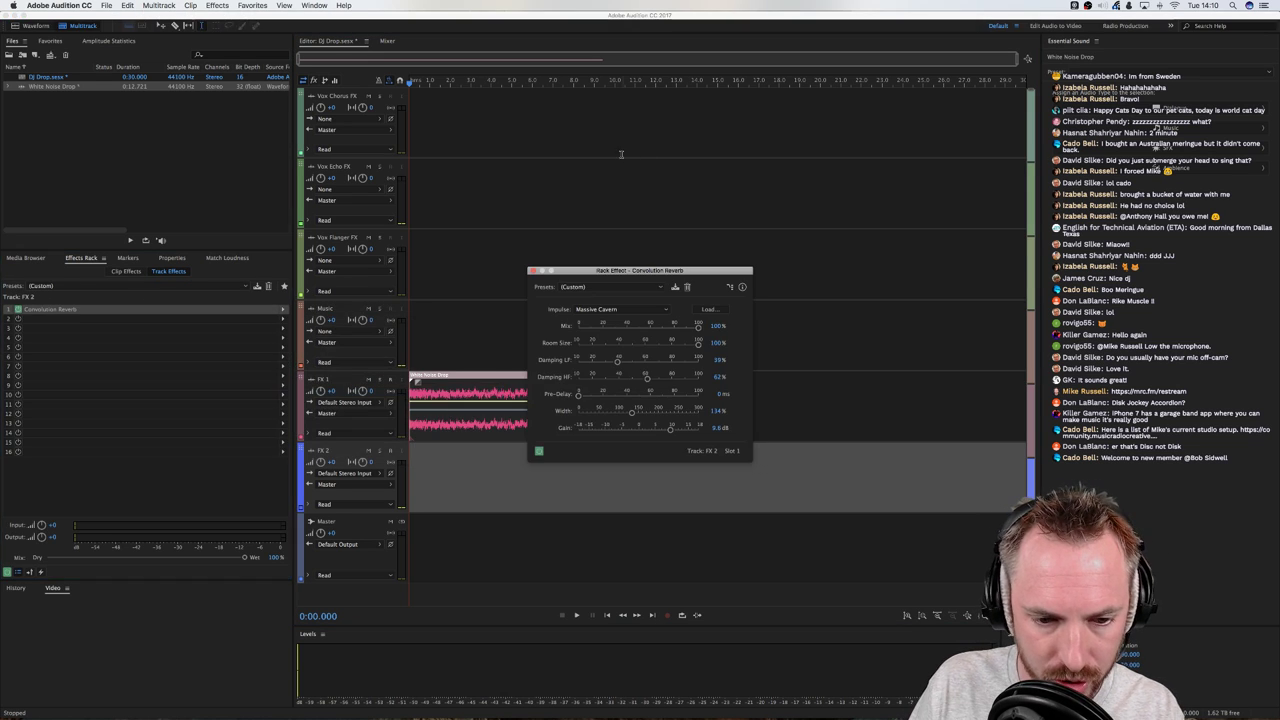
pyautogui.click(607, 288)
pyautogui.click(607, 297)
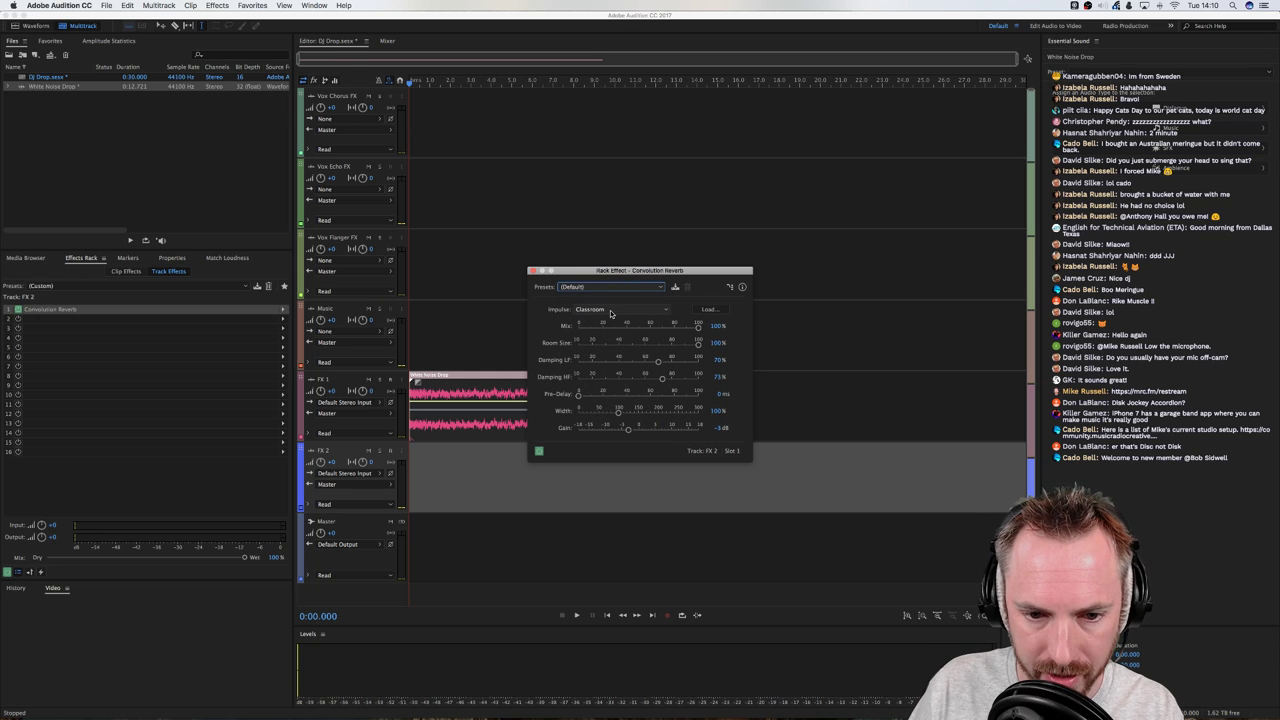
# Try the Empty Livingroom and Endless Tunnel impulses in the Convolution Reverb while playing the session
pyautogui.press('space')
pyautogui.click(611, 310)
pyautogui.click(605, 333)
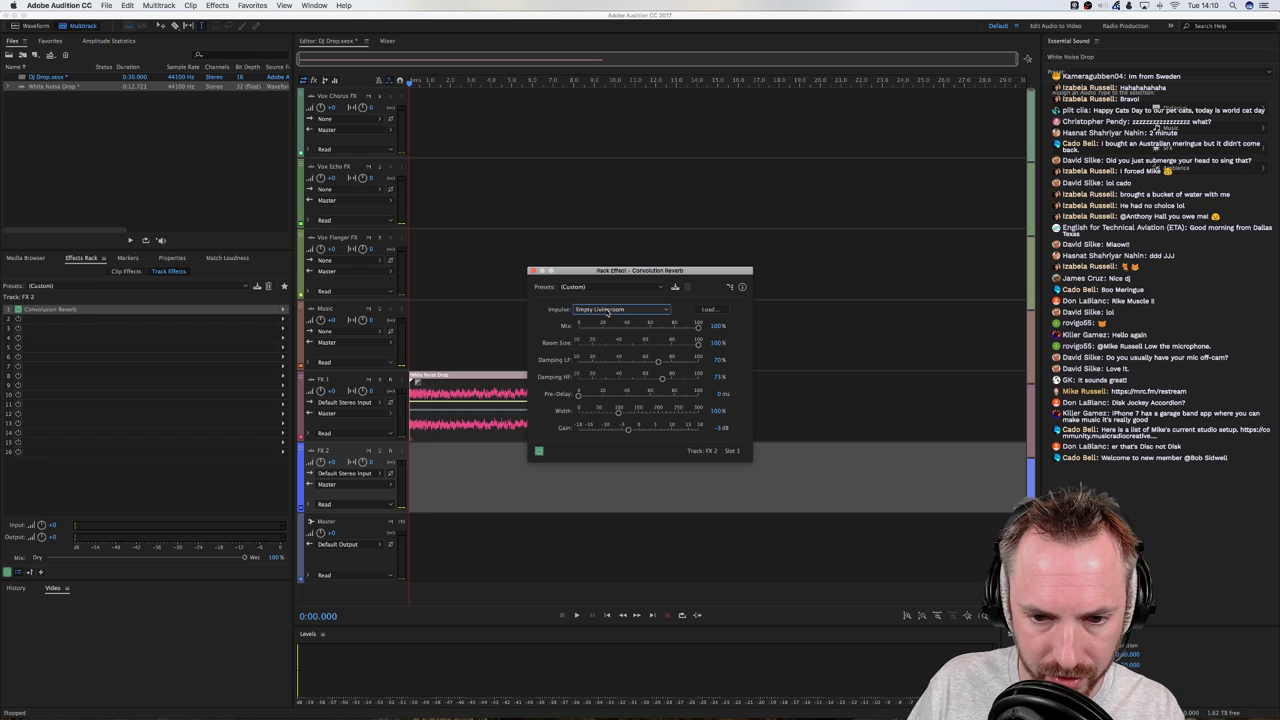
pyautogui.press('space')
pyautogui.click(607, 310)
pyautogui.click(600, 344)
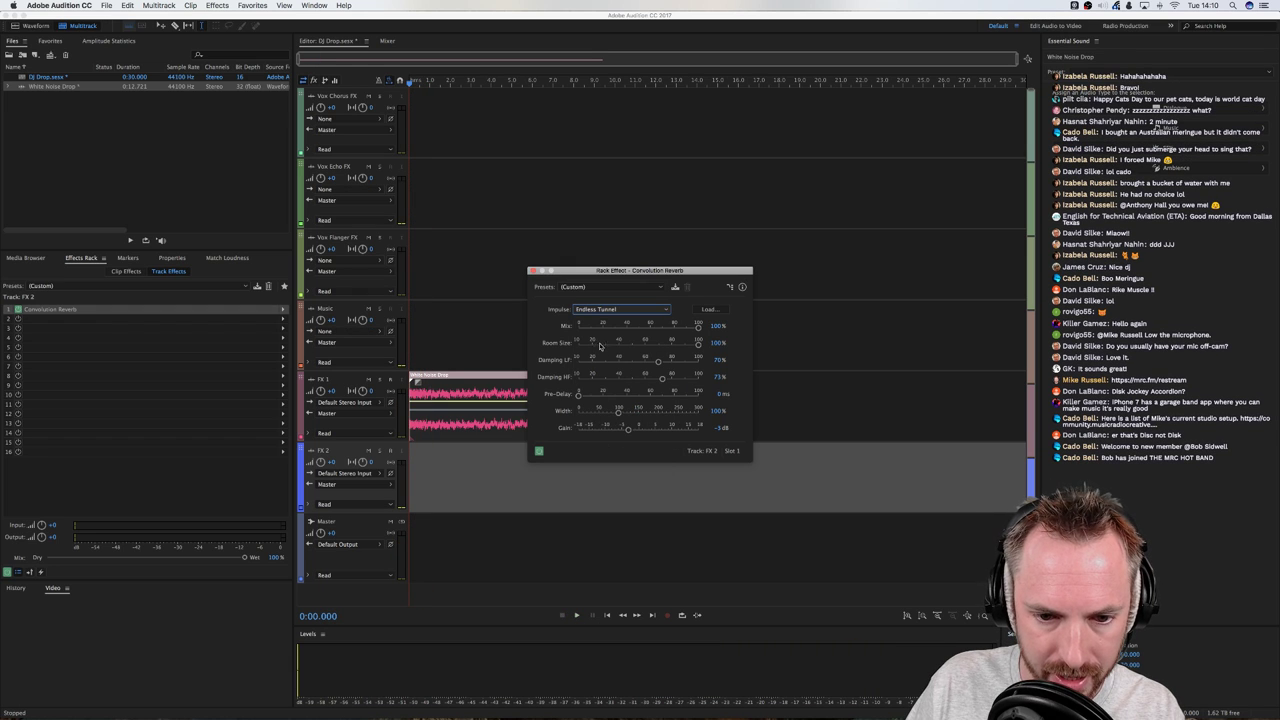
pyautogui.press('space')
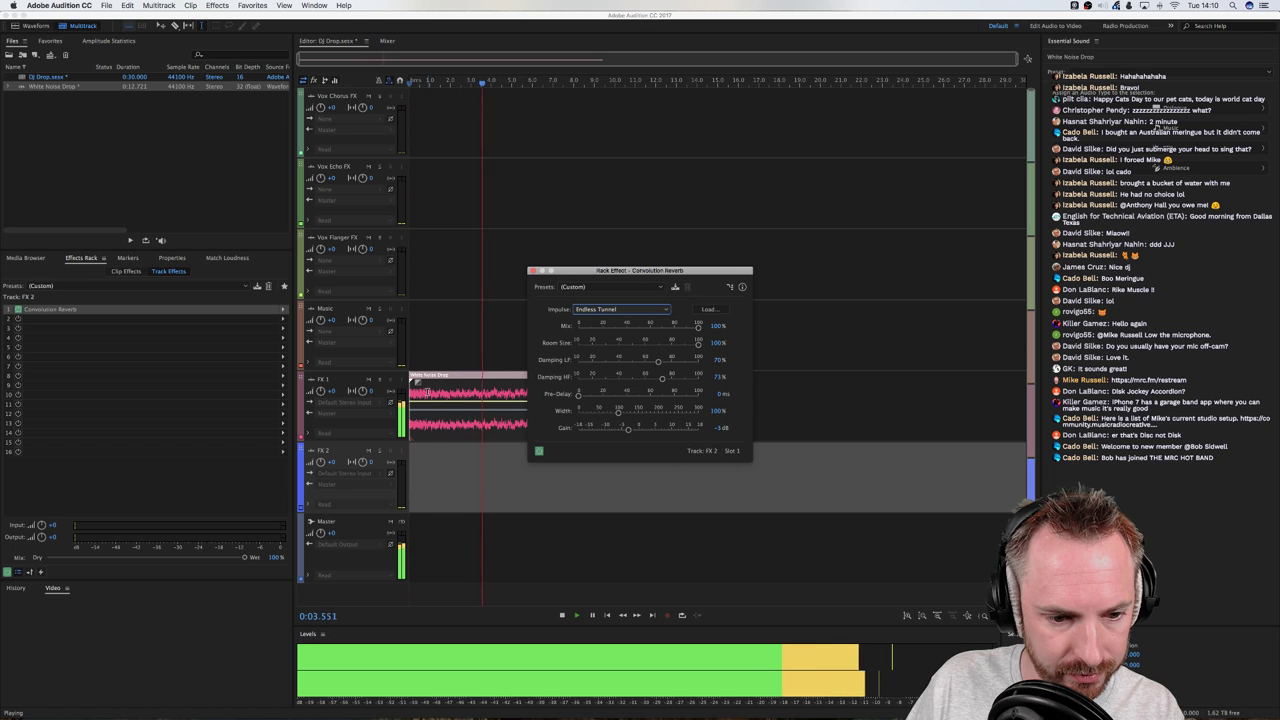
pyautogui.press('space')
# Move the White Noise Drop clip to the start of the FX 2 track and preview it through the reverb
pyautogui.moveTo(427, 390); pyautogui.dragTo(441, 475)
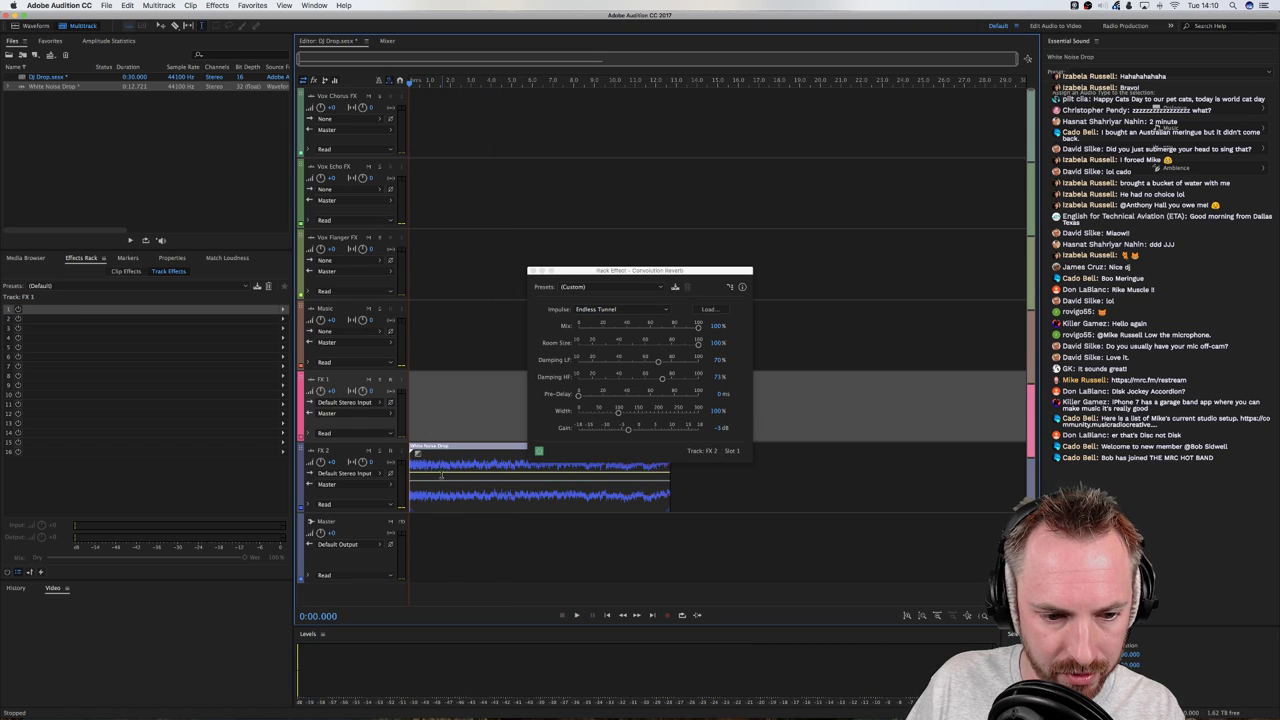
pyautogui.press('space')
pyautogui.press('space')
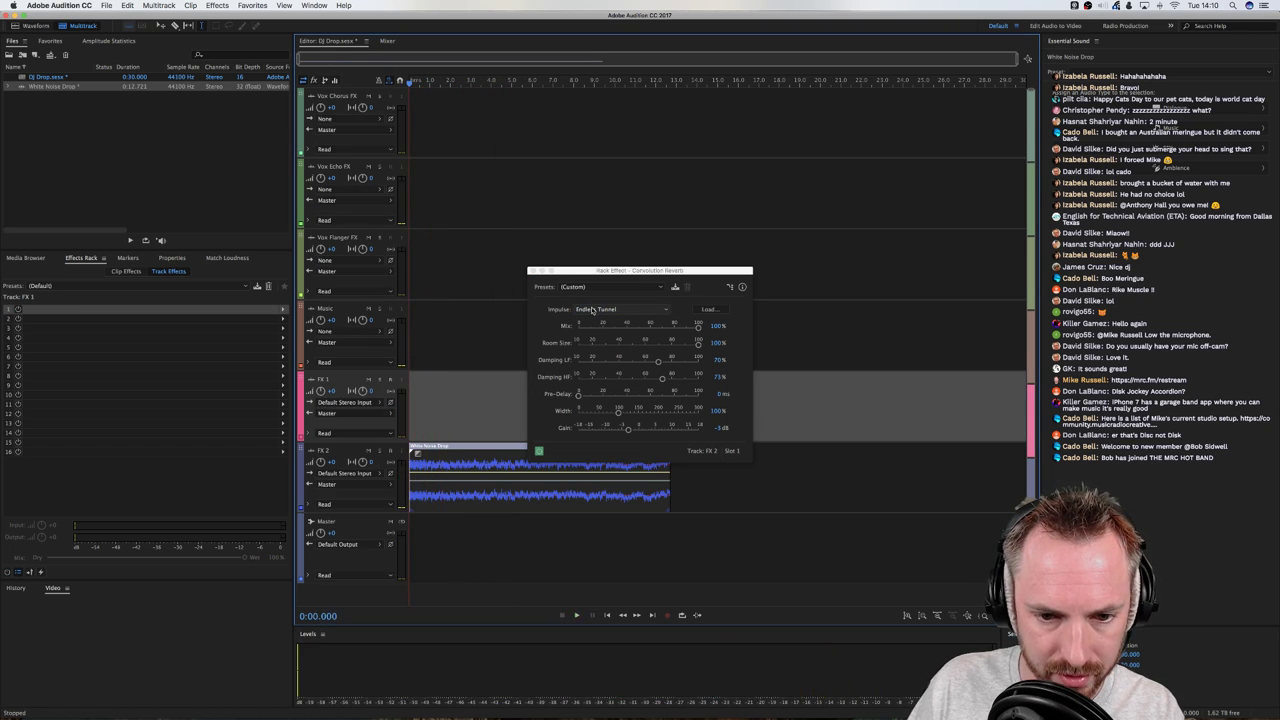
# Preview the clip with the Convolution Reverb's Classroom and Hall impulses
pyautogui.click(592, 310)
pyautogui.click(602, 311)
pyautogui.press('space')
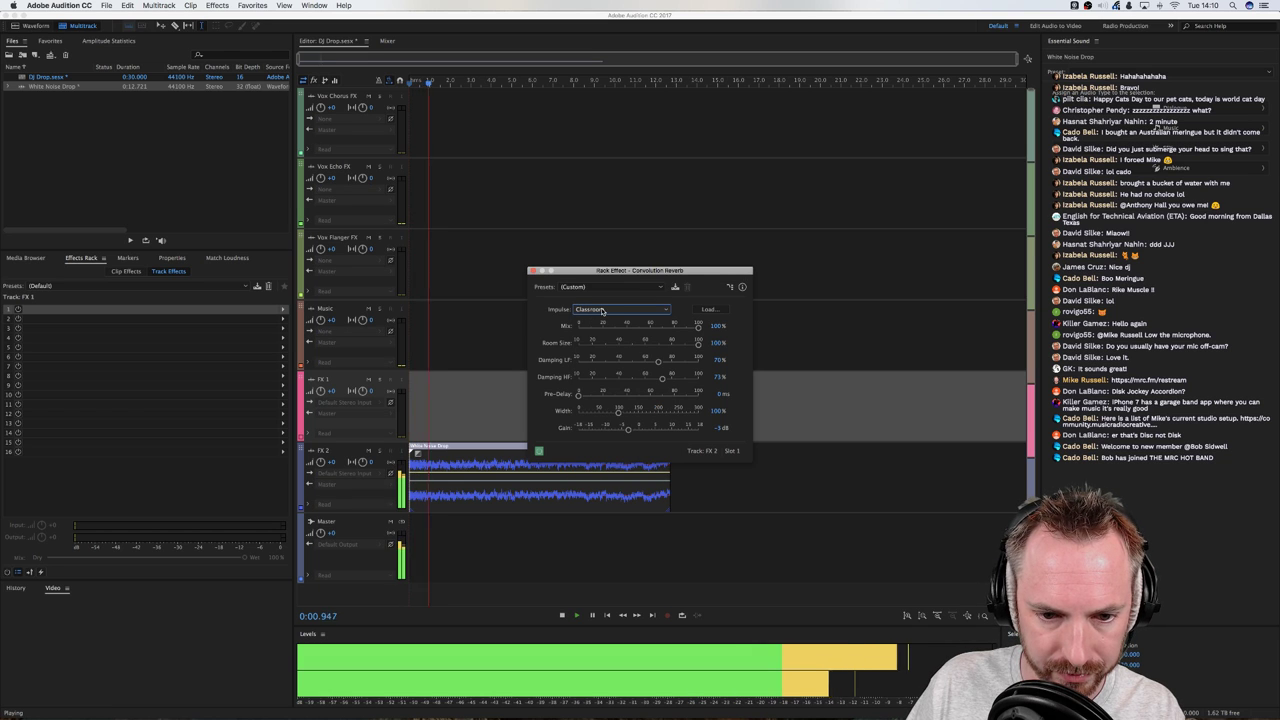
pyautogui.press('space')
pyautogui.click(602, 311)
pyautogui.click(600, 363)
pyautogui.press('space')
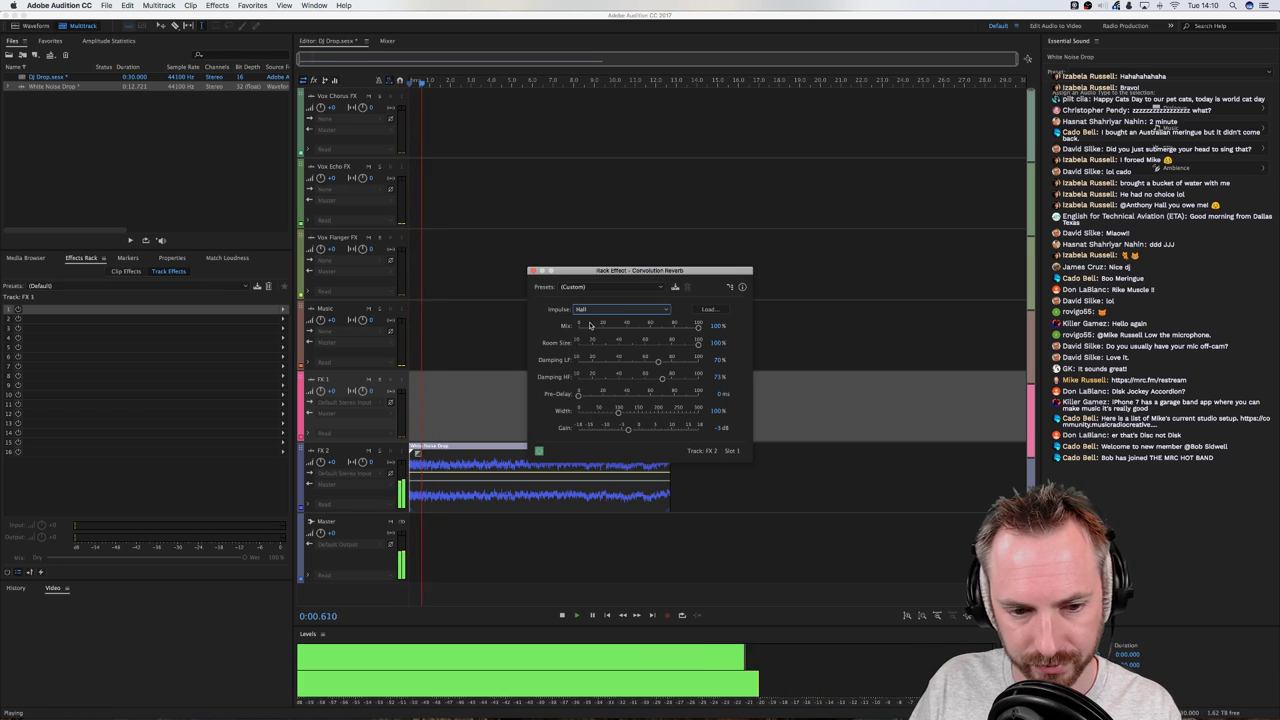
pyautogui.press('space')
# Preview the clip with the Convolution Reverb's Lecture Hall and Medium Sized Cave impulses
pyautogui.click(600, 310)
pyautogui.click(597, 415)
pyautogui.press('space')
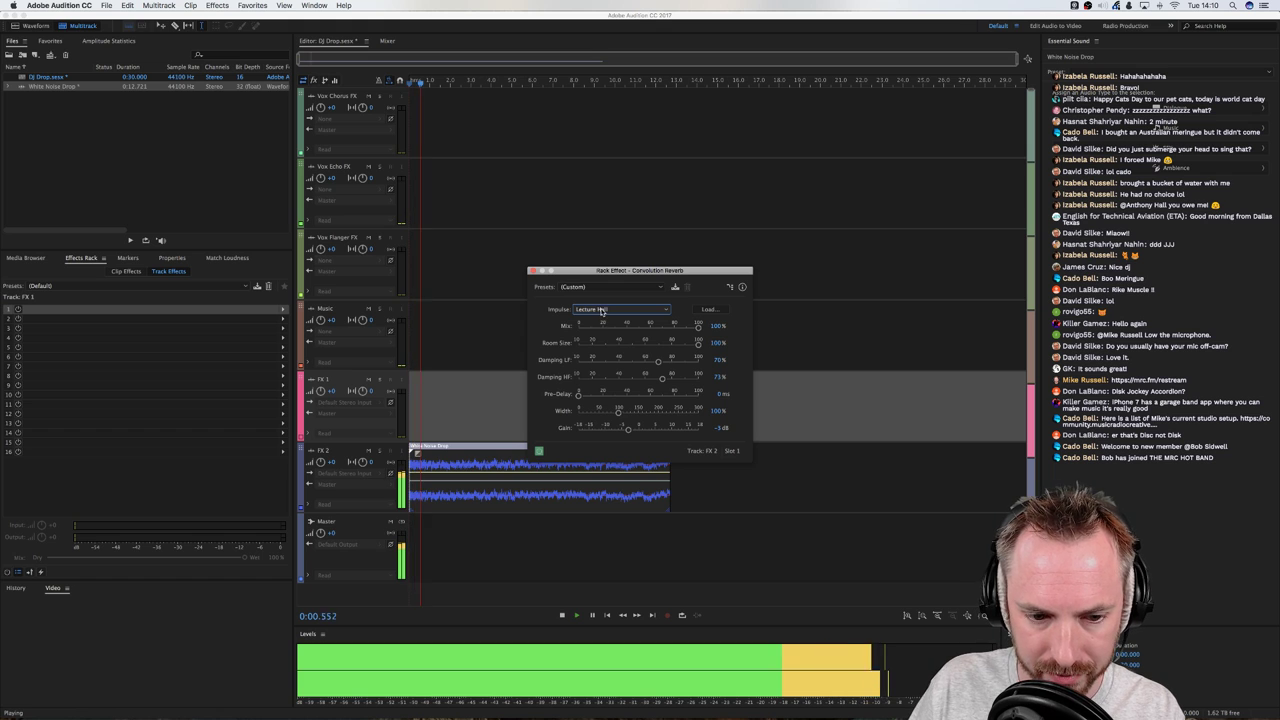
pyautogui.press('space')
pyautogui.click(602, 311)
pyautogui.click(614, 381)
pyautogui.press('space')
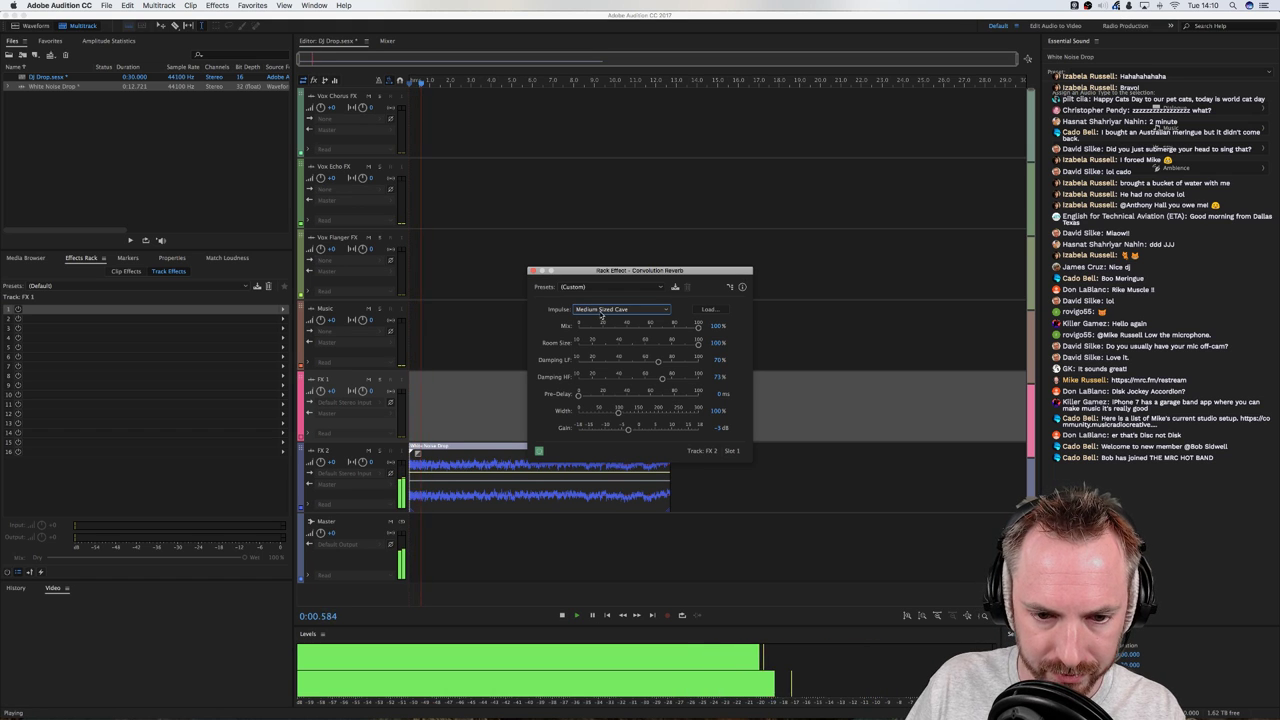
# Set the Convolution Reverb's impulse to Narrow Spiral Staircase, preview the sound, and close the effect window
pyautogui.click(602, 311)
pyautogui.click(613, 453)
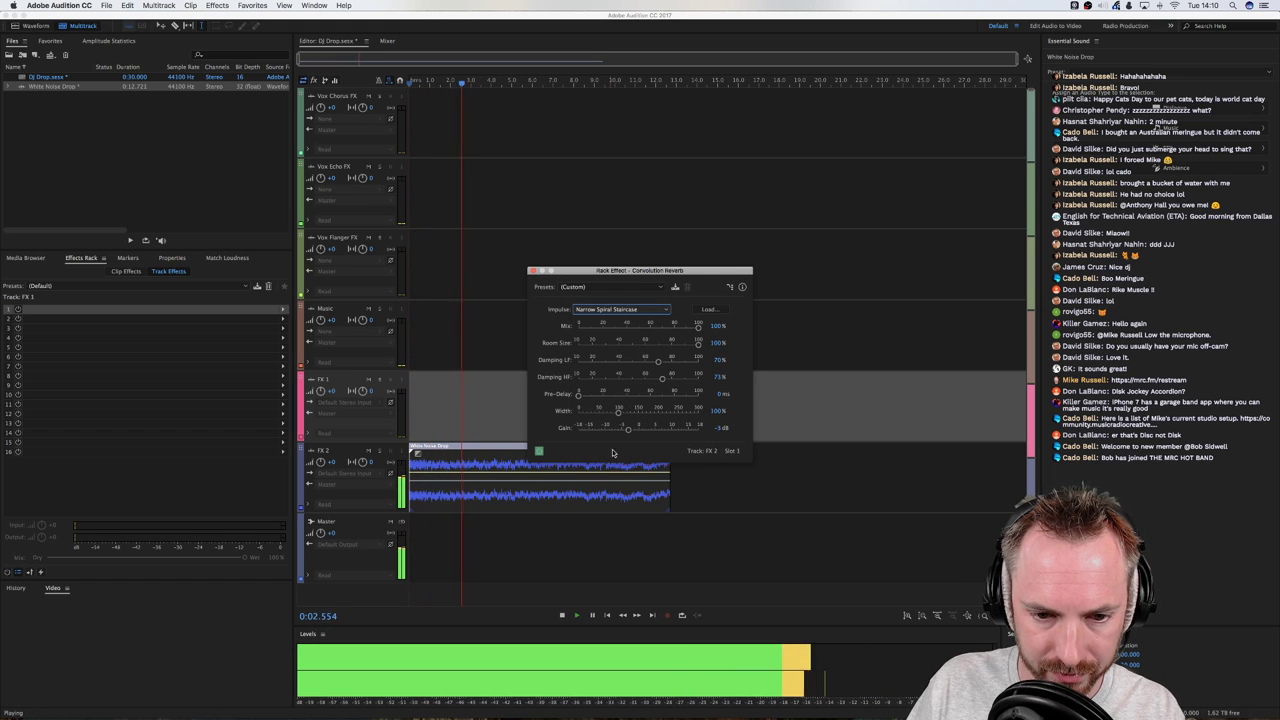
pyautogui.press('space')
pyautogui.press('space')
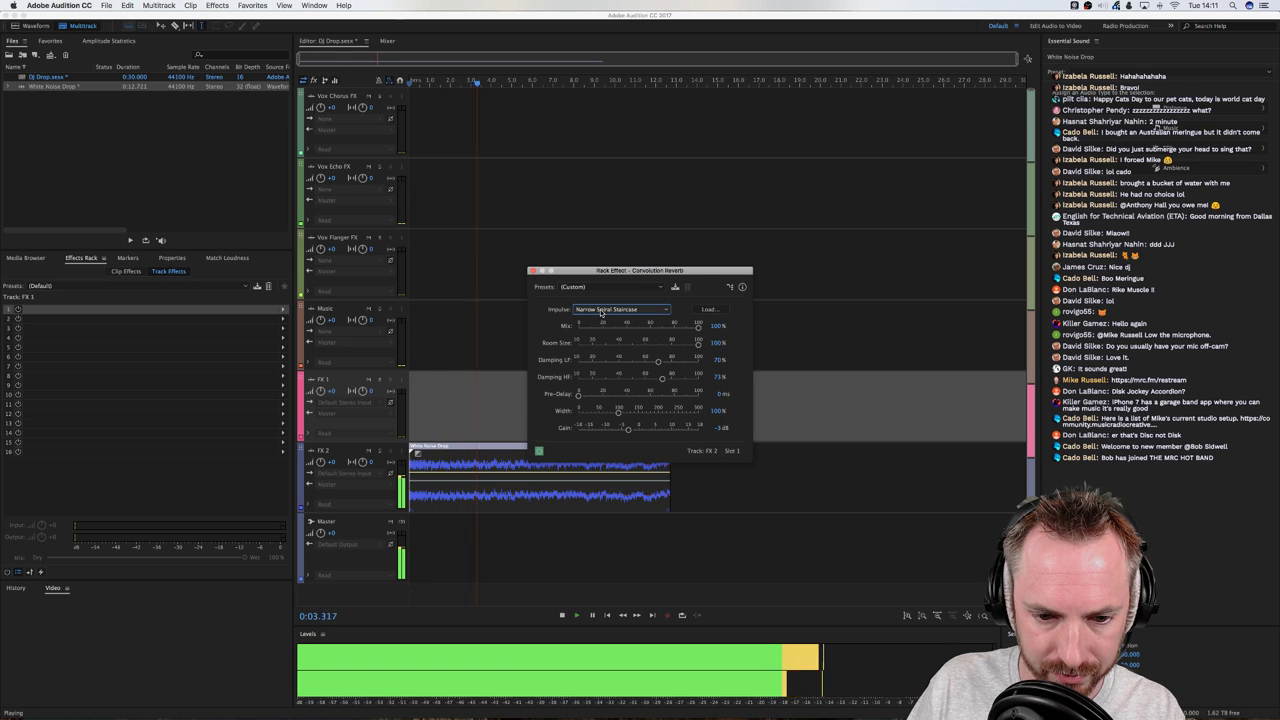
pyautogui.press('space')
pyautogui.click(532, 271)
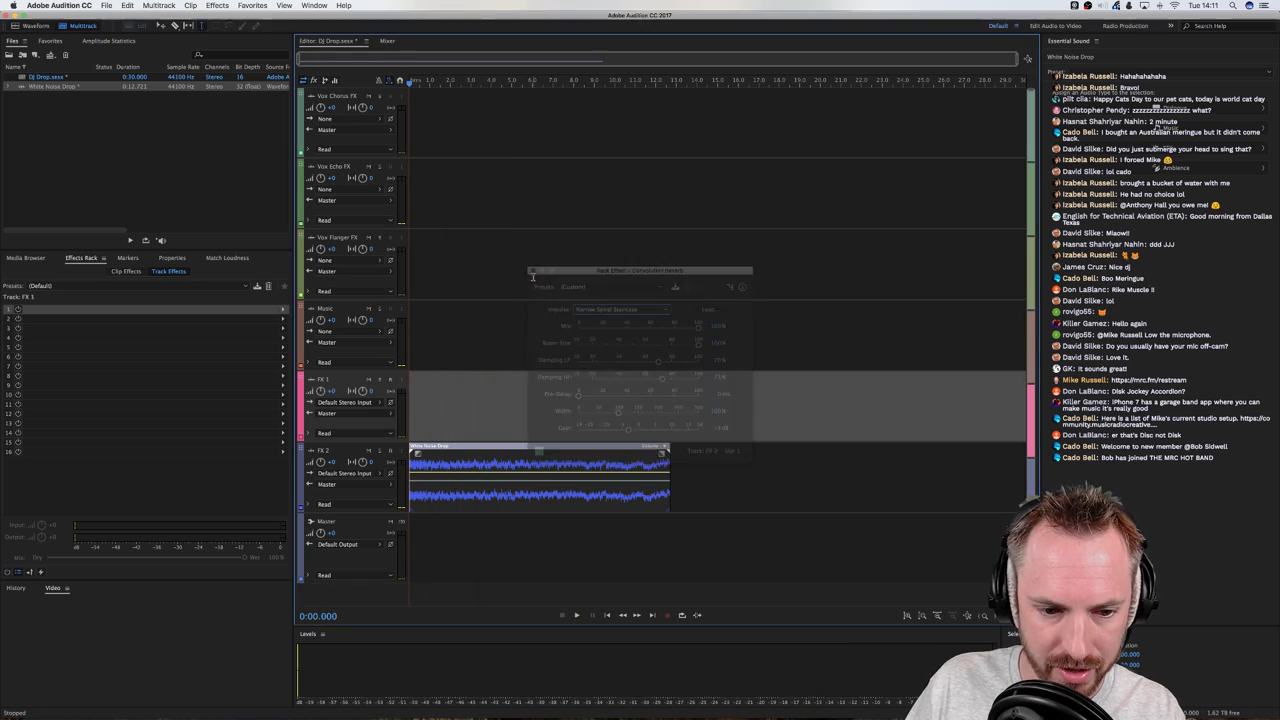
# Add a long curved fade-out over almost the whole White Noise Drop clip on FX 2 and listen to it
pyautogui.press('space')
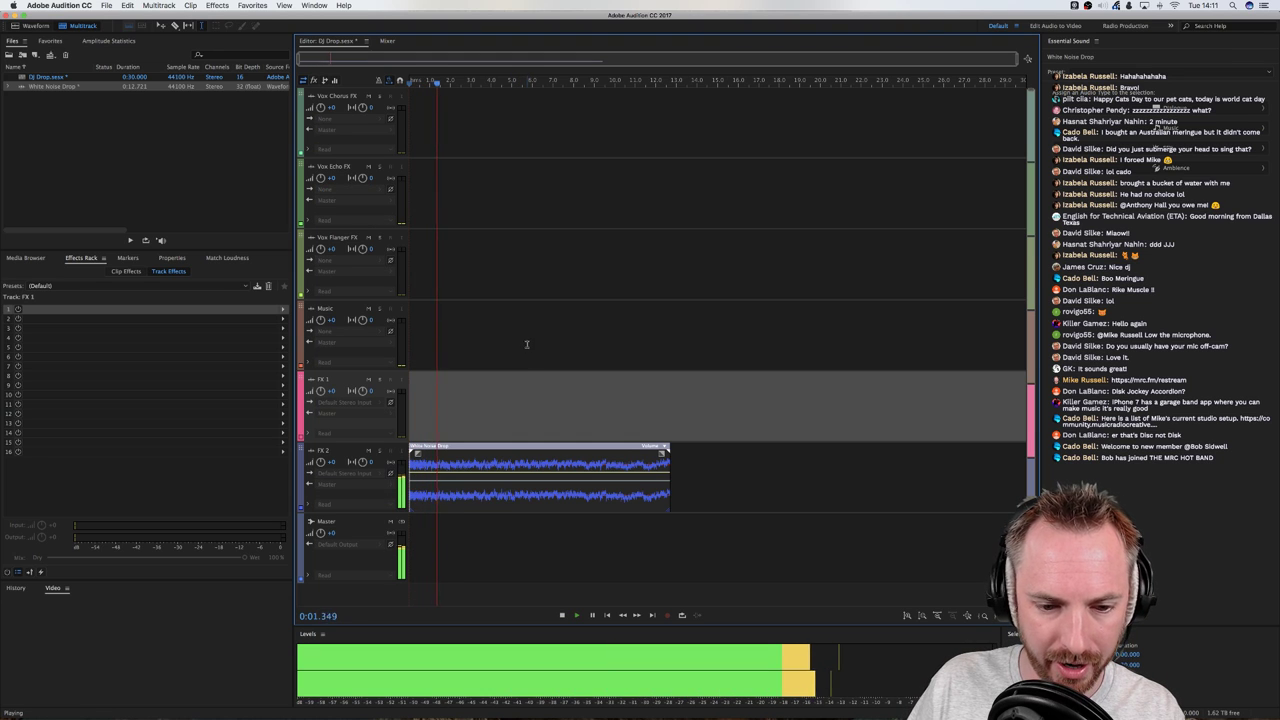
pyautogui.moveTo(661, 453); pyautogui.dragTo(441, 453)
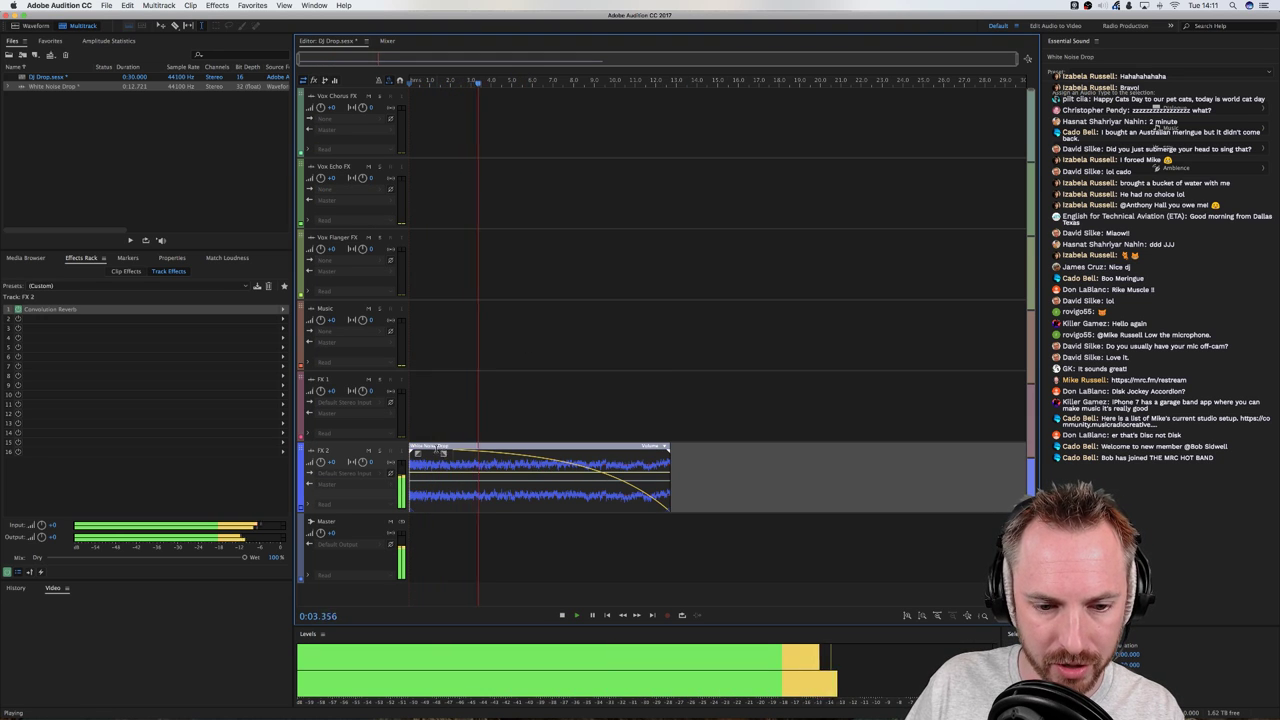
pyautogui.click(461, 390)
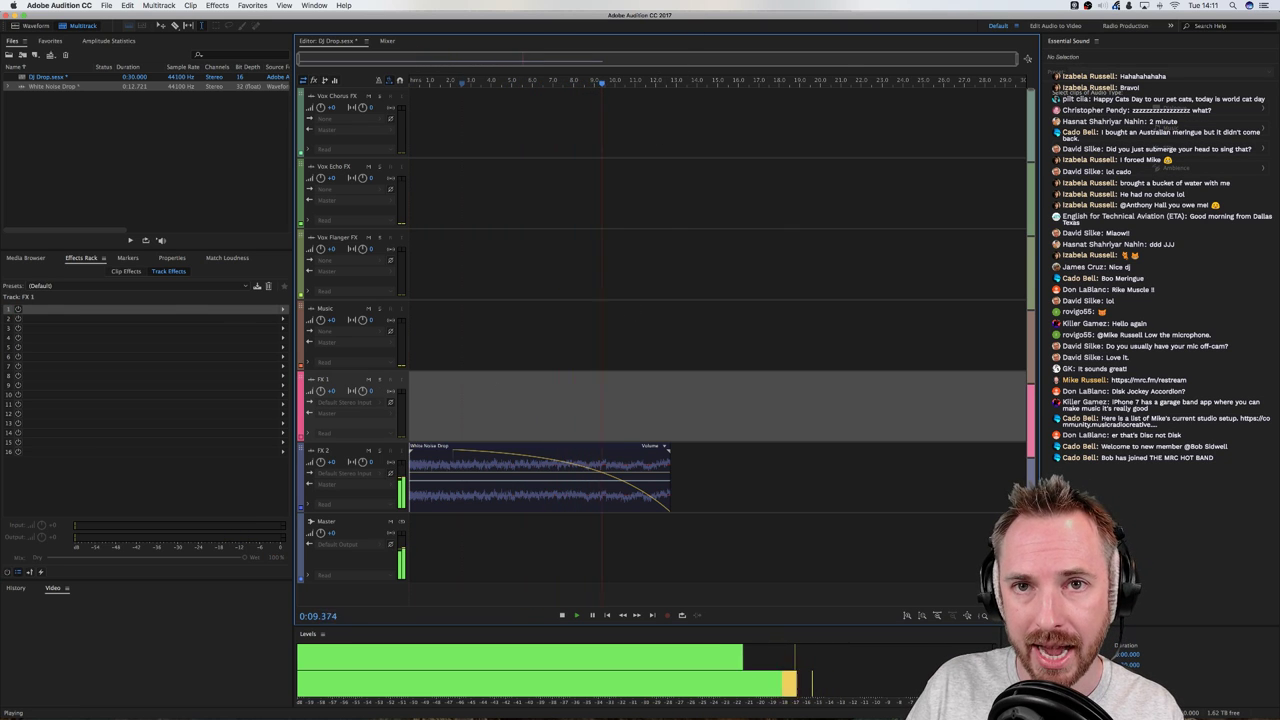
pyautogui.press('space')
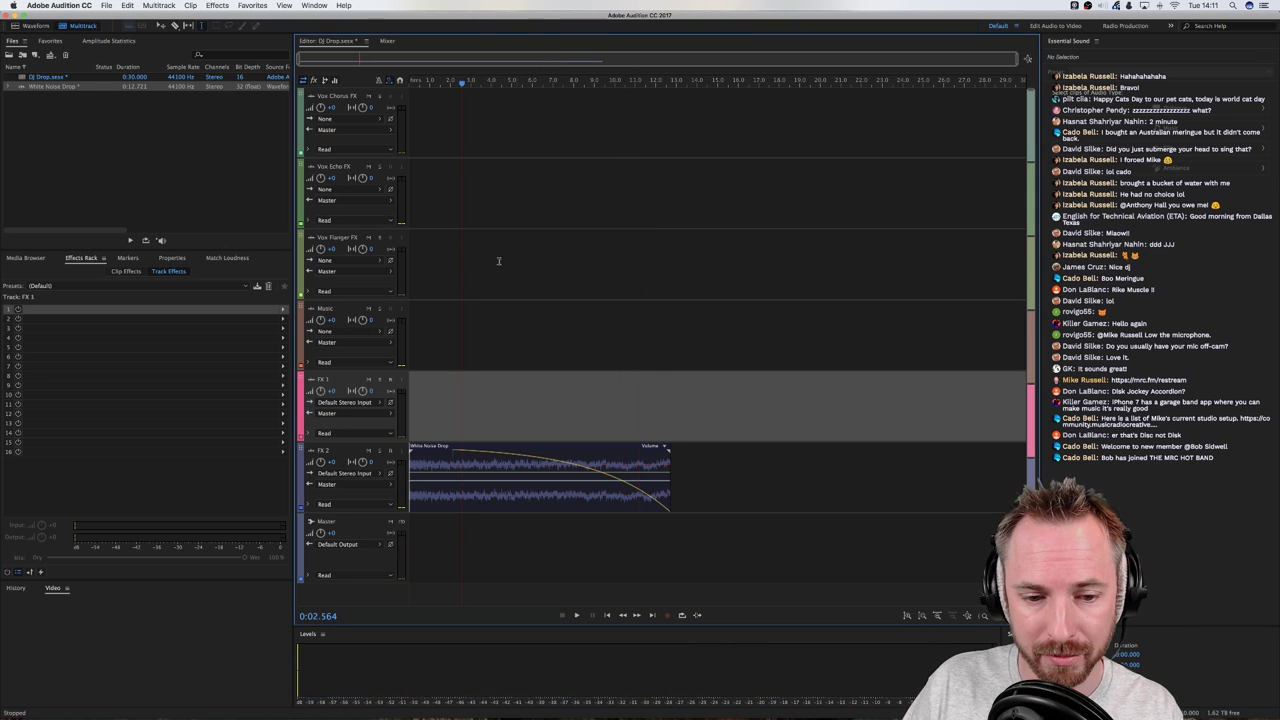
# Open the White Noise Drop file in the Waveform Editor and place the playhead near its start
pyautogui.doubleClick(95, 88)
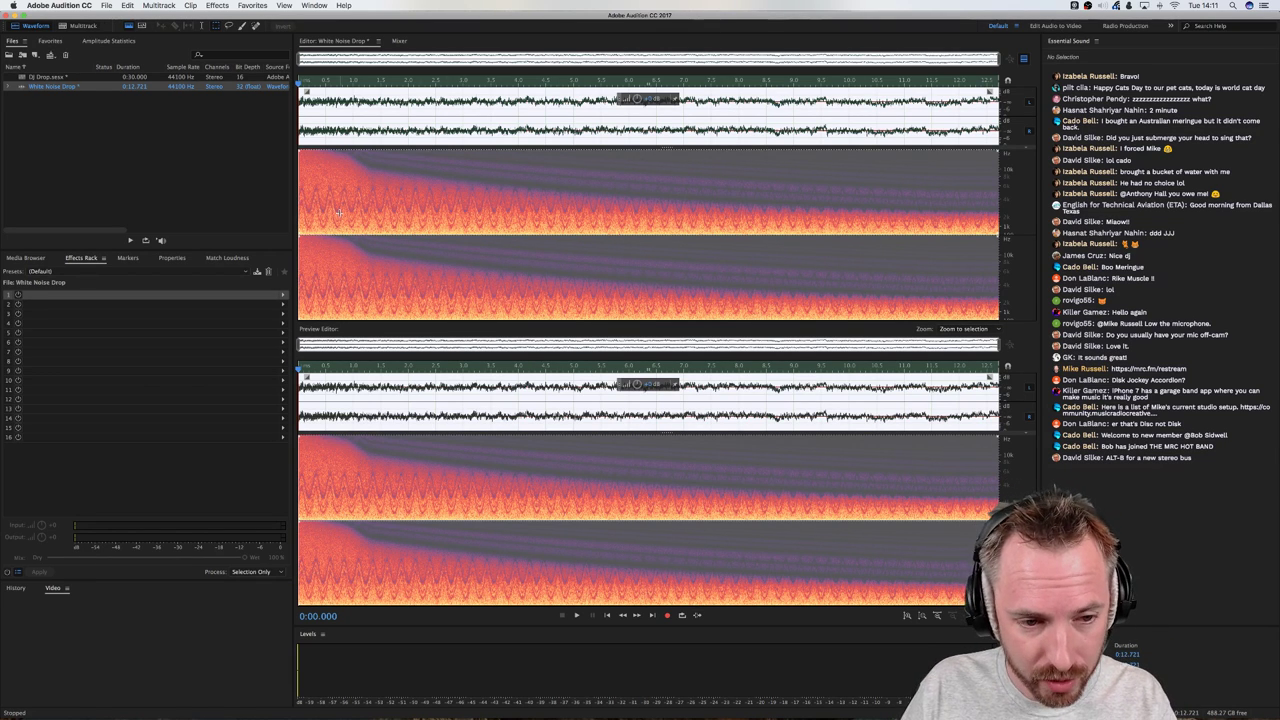
pyautogui.click(300, 129)
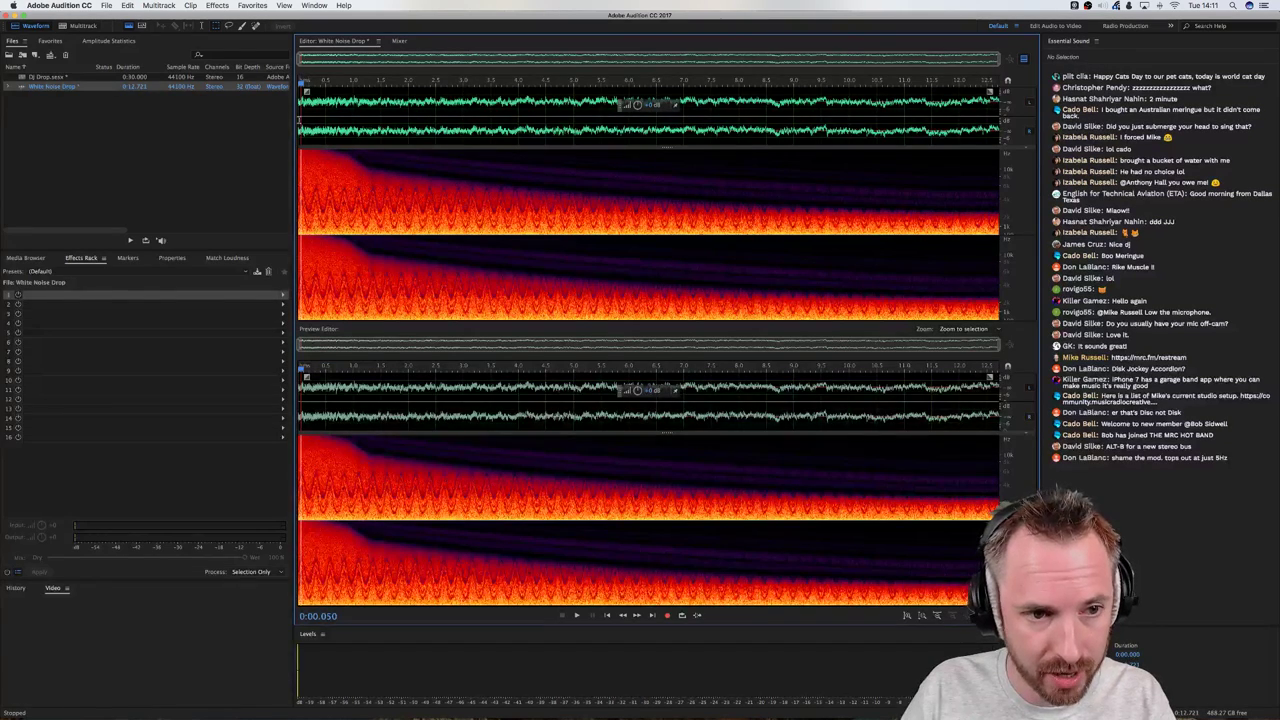
# Create a new stereo 44100 Hz audio file and map both default stereo inputs to Soundcraft Signature 12 MTK: Analogue 3 in the preferences
pyautogui.press('super+shift+n')
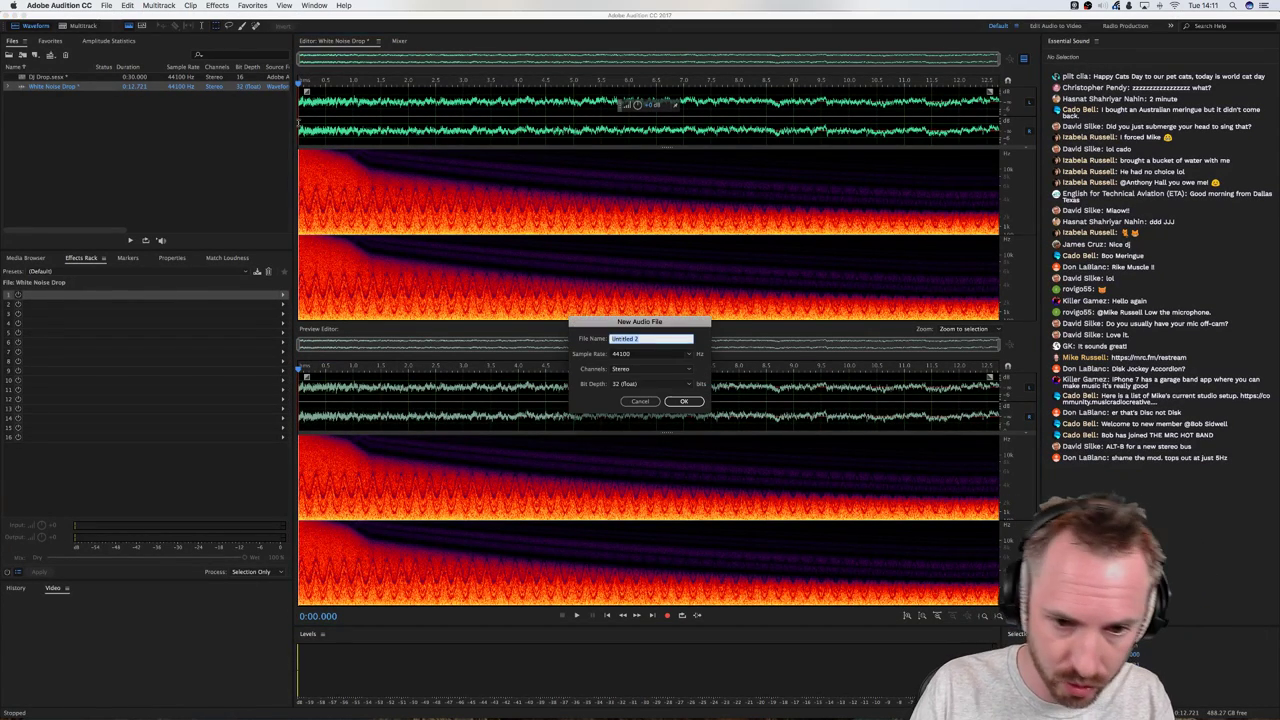
pyautogui.press('Return')
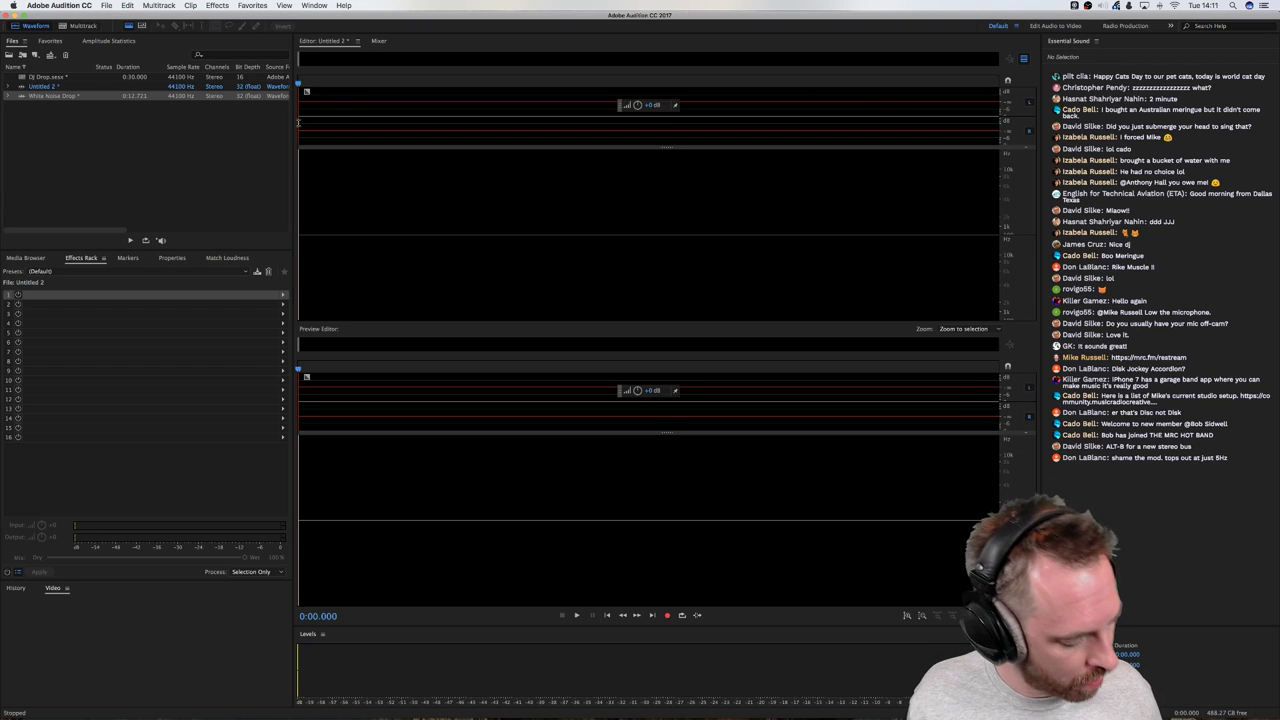
pyautogui.press('super+comma')
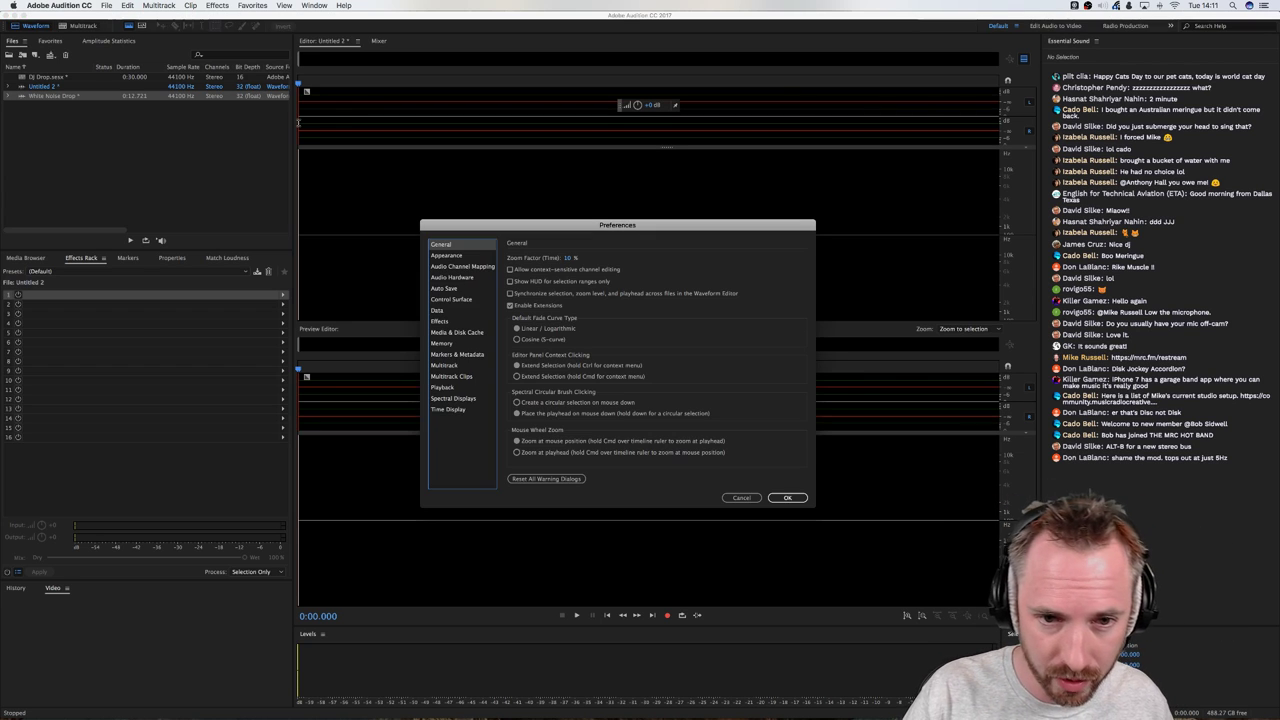
pyautogui.click(474, 266)
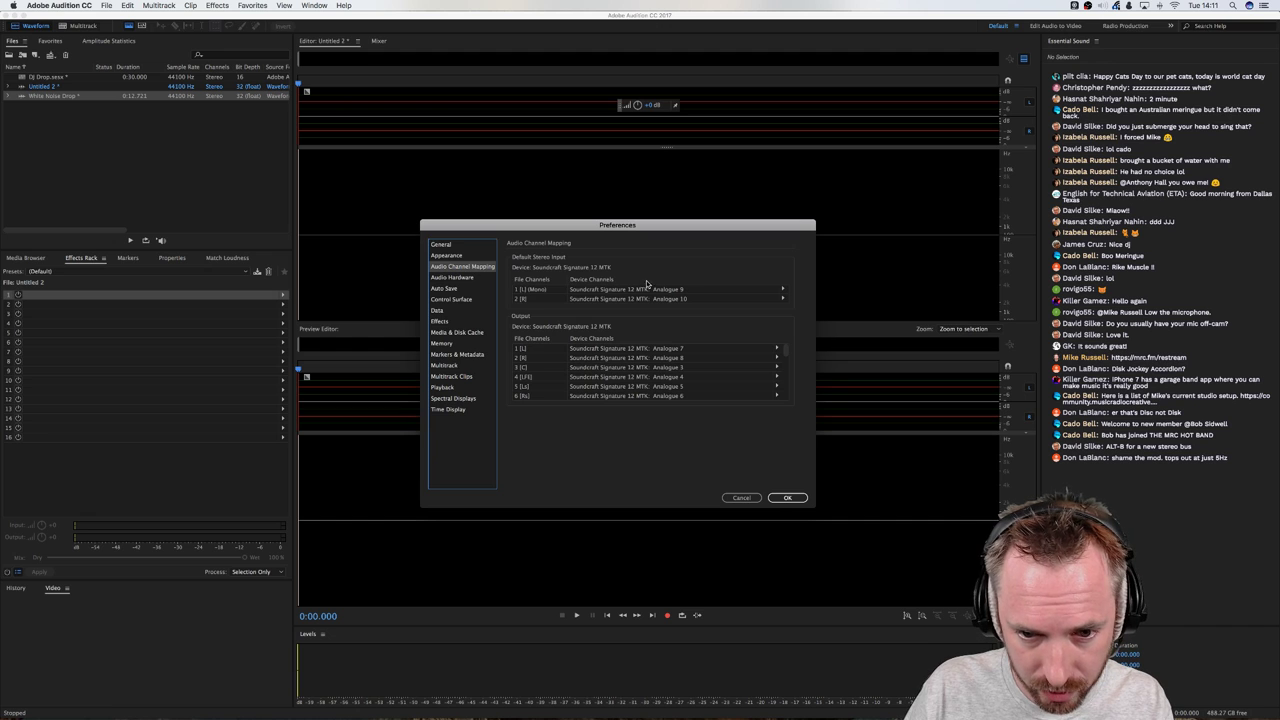
pyautogui.click(779, 292)
pyautogui.click(810, 334)
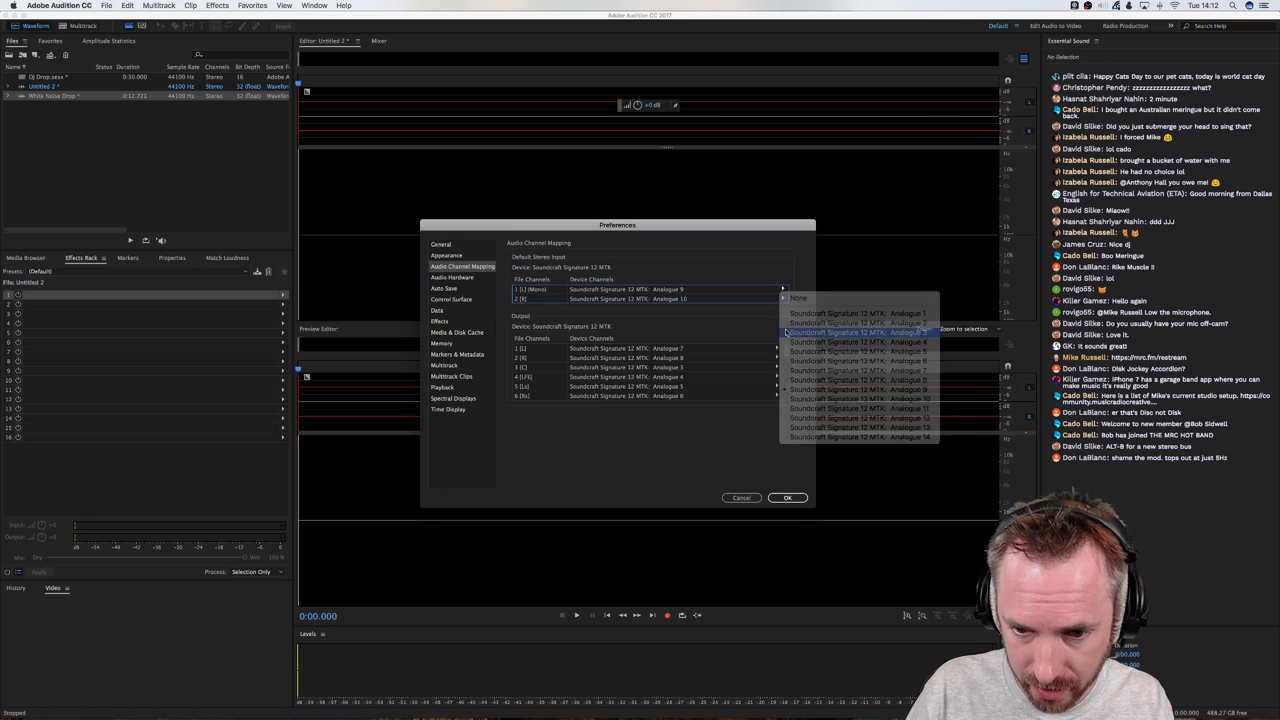
pyautogui.click(783, 299)
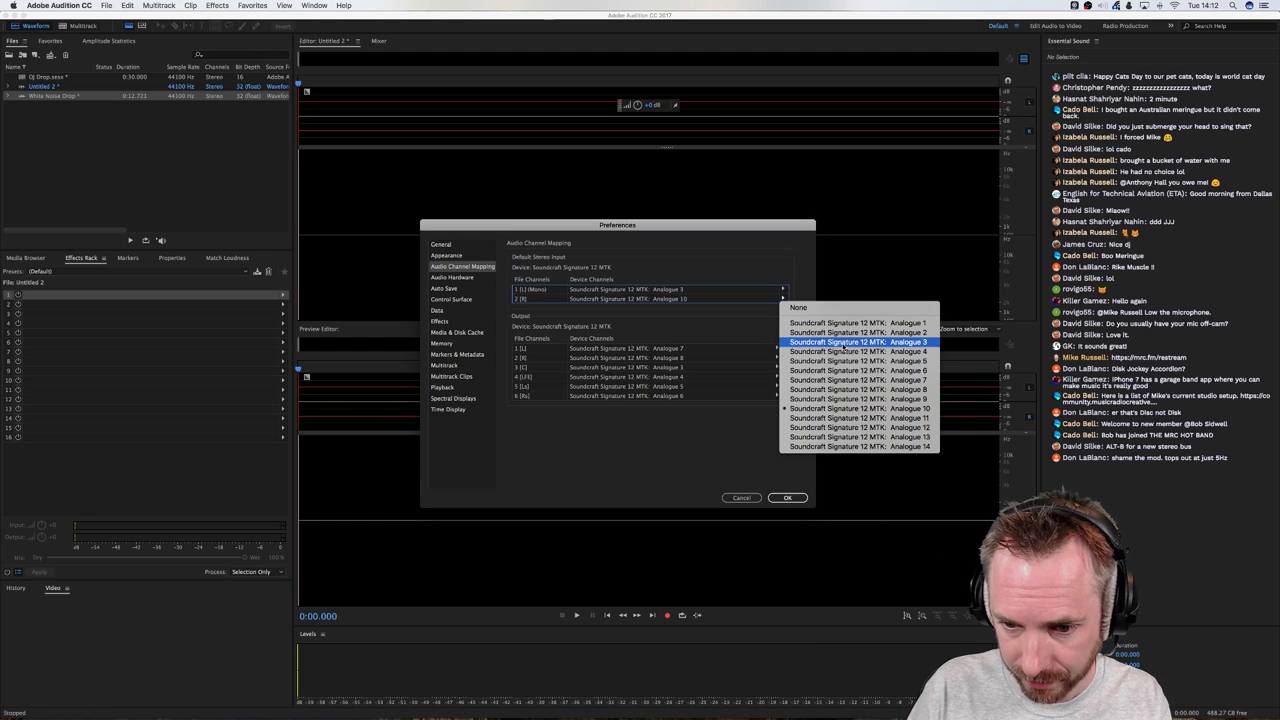
pyautogui.click(815, 344)
pyautogui.click(798, 499)
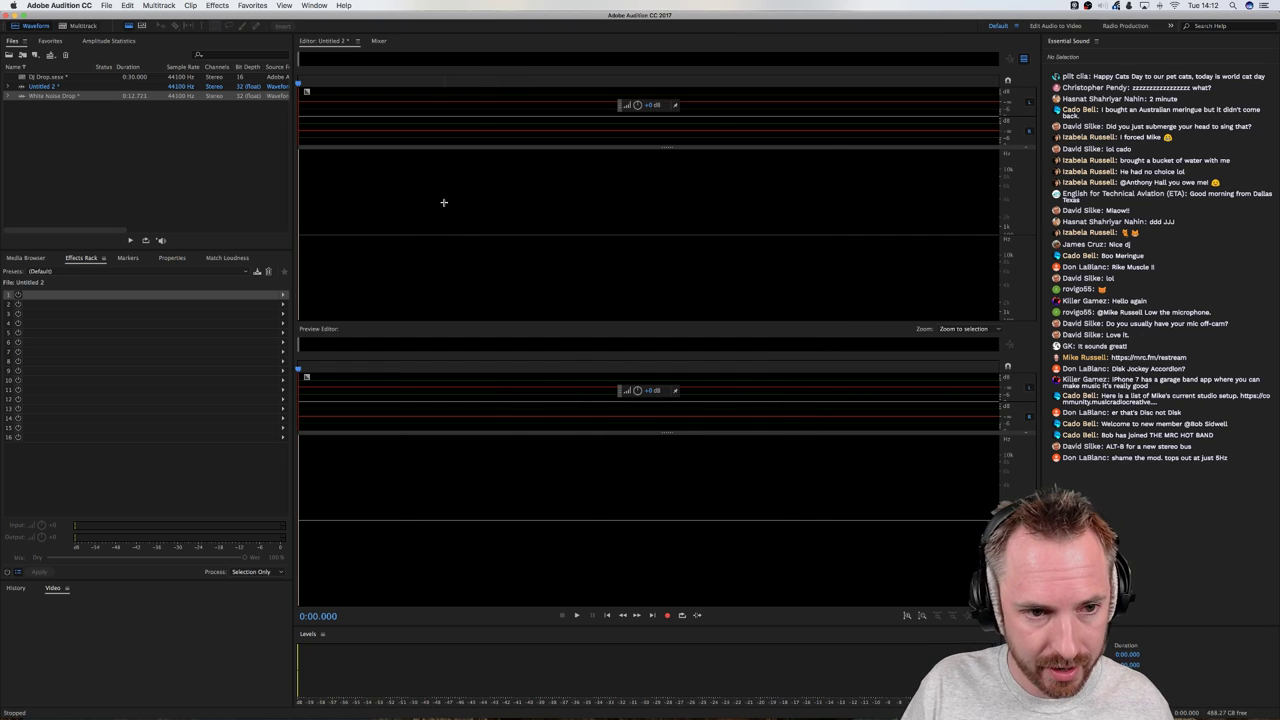
# Close the Untitled 2 file without saving it and create another new stereo audio file with the default settings
pyautogui.press('super+w')
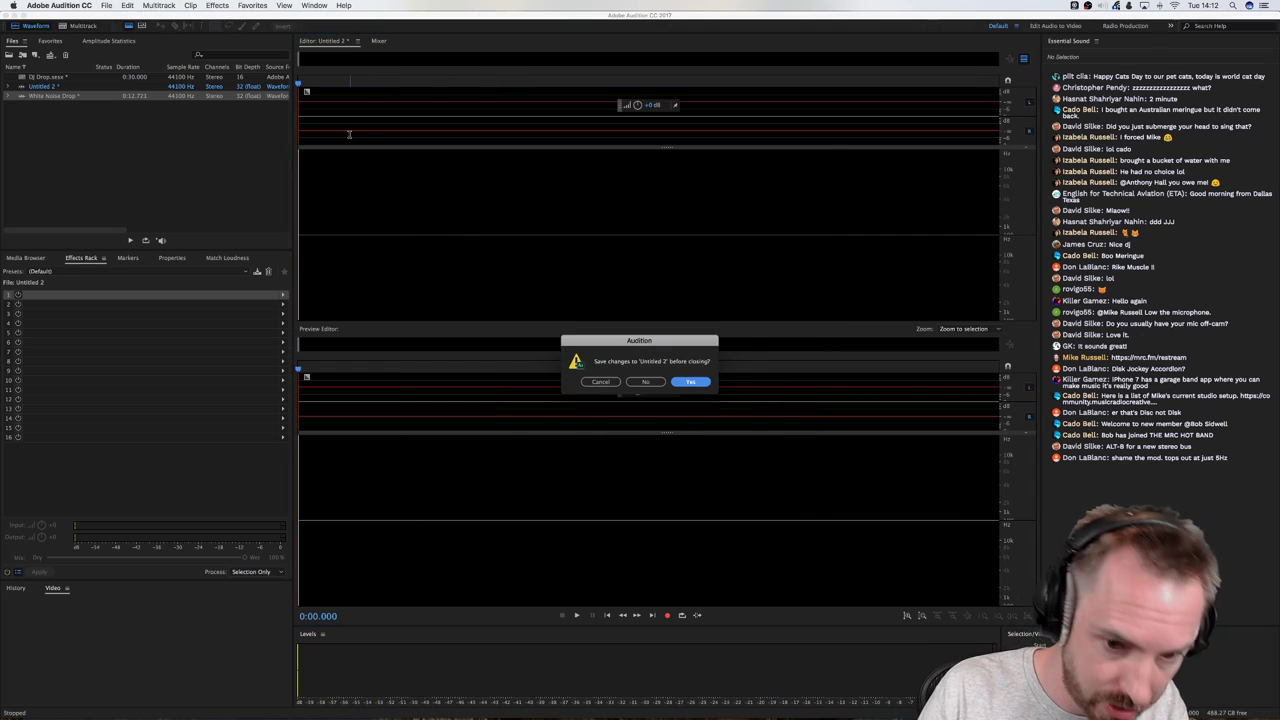
pyautogui.press('n')
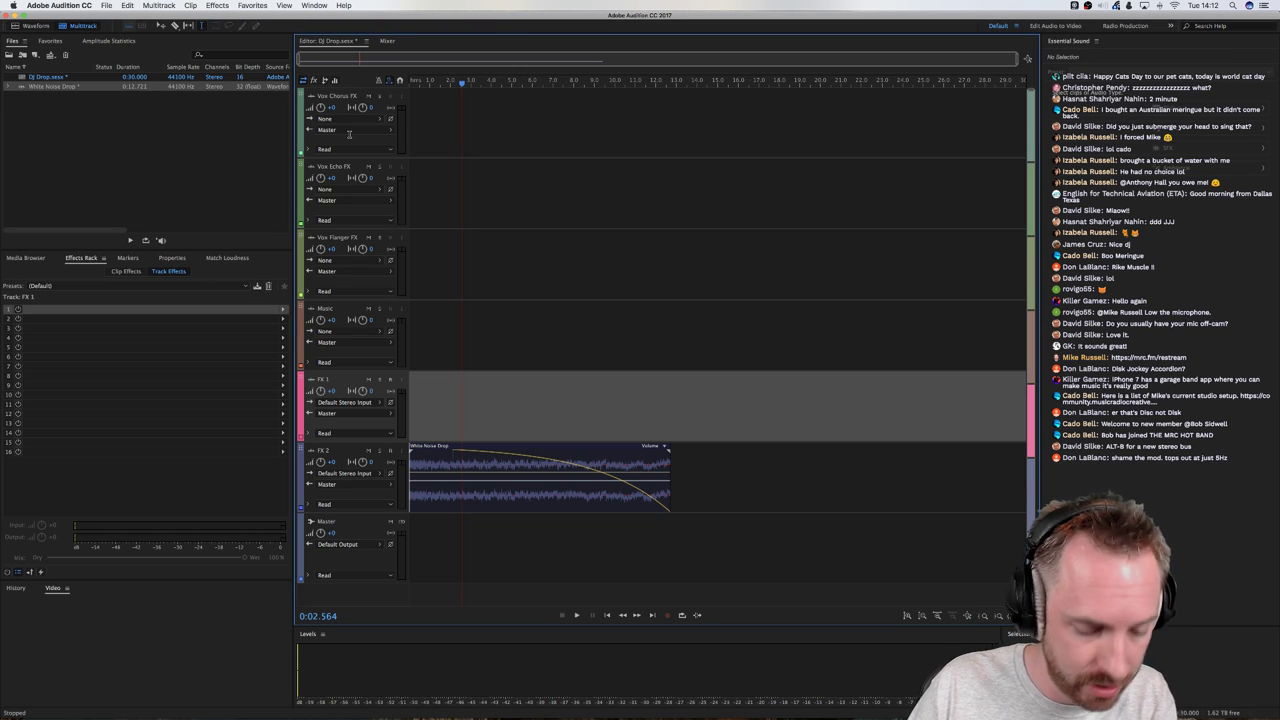
pyautogui.press('super+shift+n')
pyautogui.press('Return')
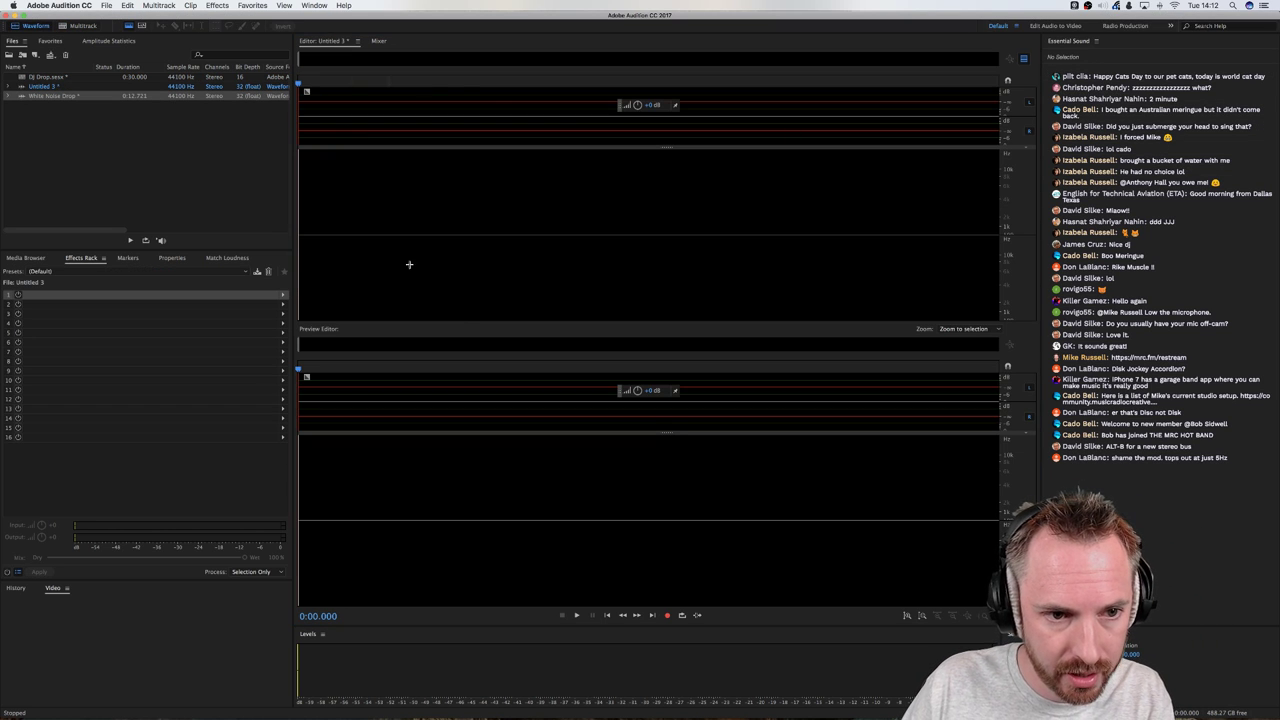
# Close the Preview Editor and record about 30 seconds of voice takes into the new Untitled 3 file
pyautogui.click(669, 616)
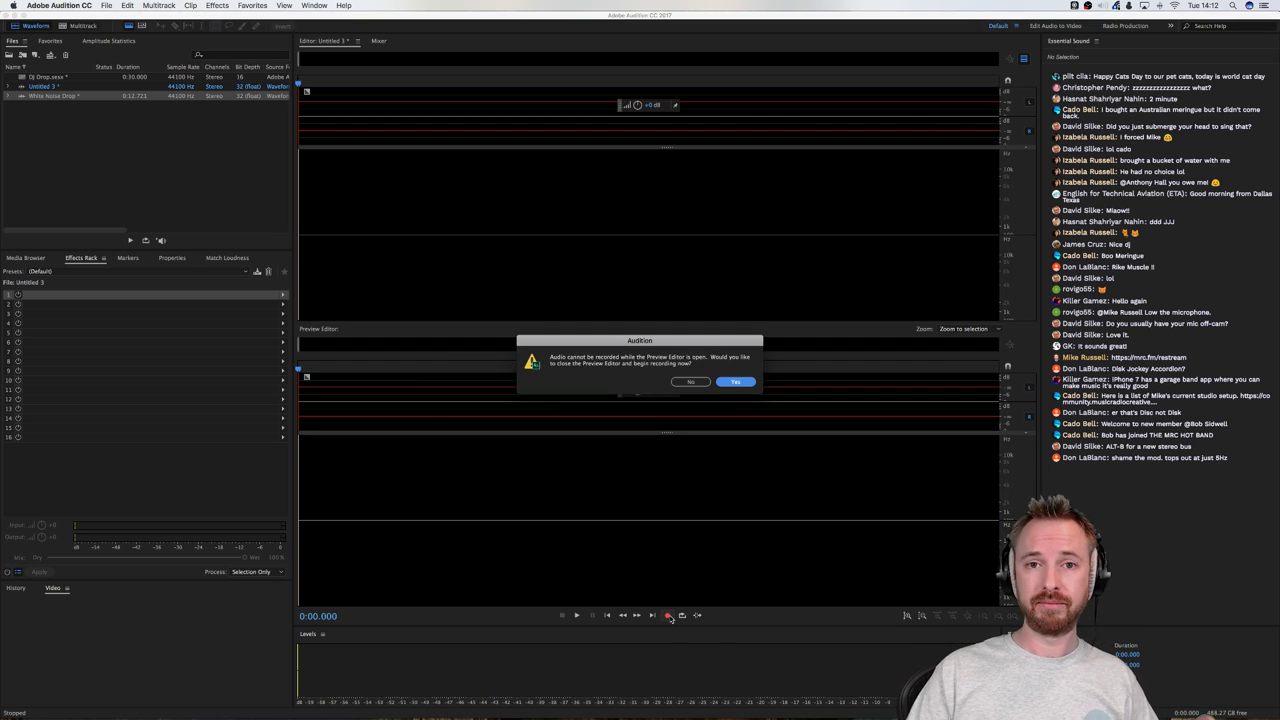
pyautogui.click(735, 382)
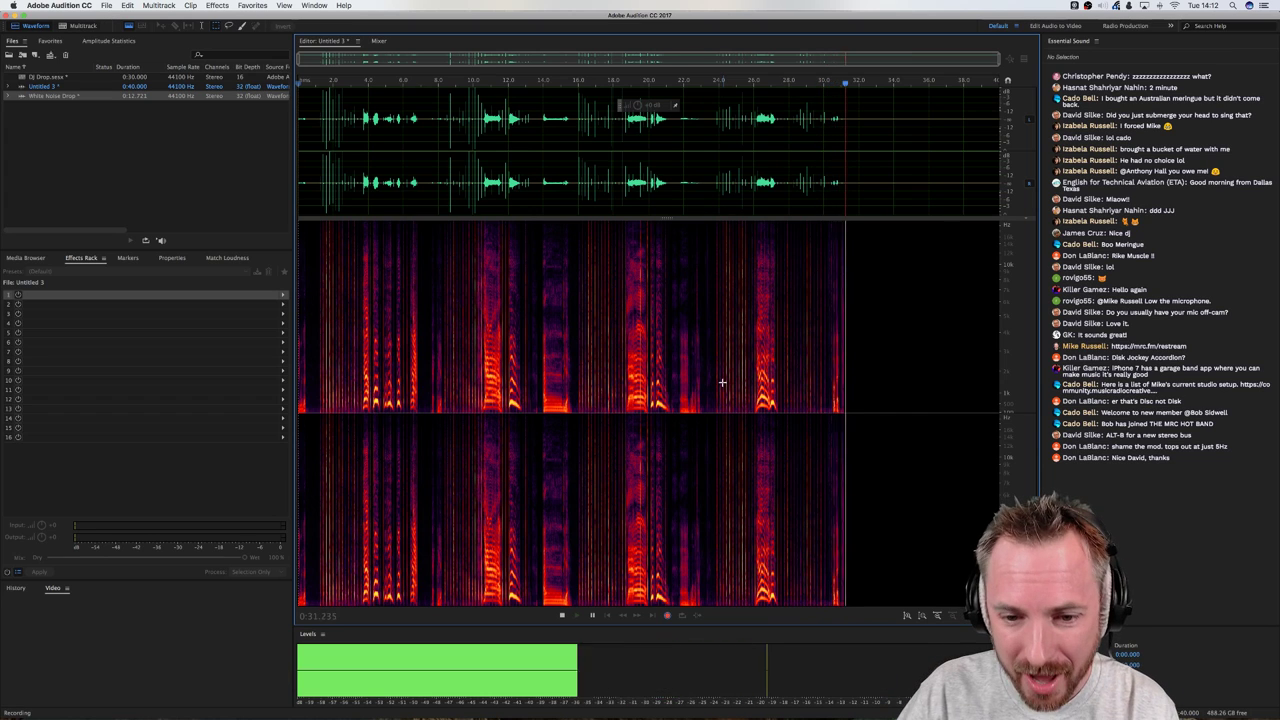
pyautogui.press('space')
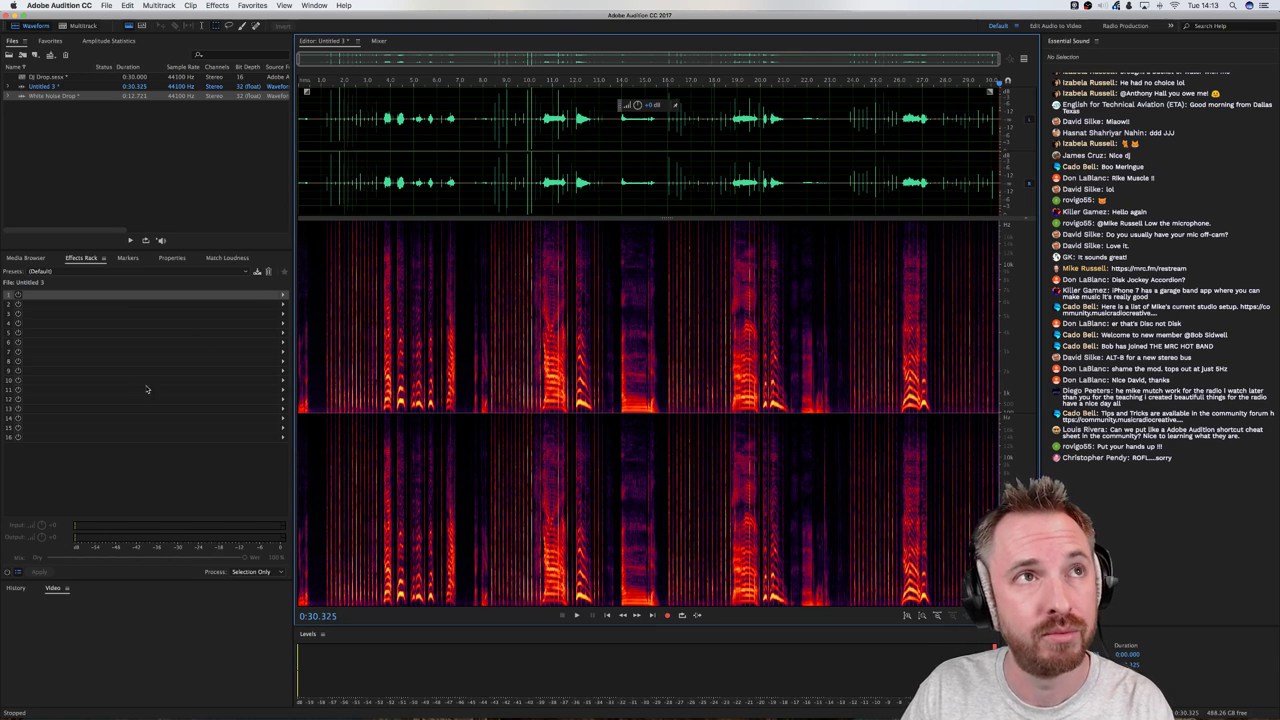
# Return to the DJ Drop multitrack session and add four stereo audio tracks and a stereo bus between FX 1 and FX 2
pyautogui.click(326, 204)
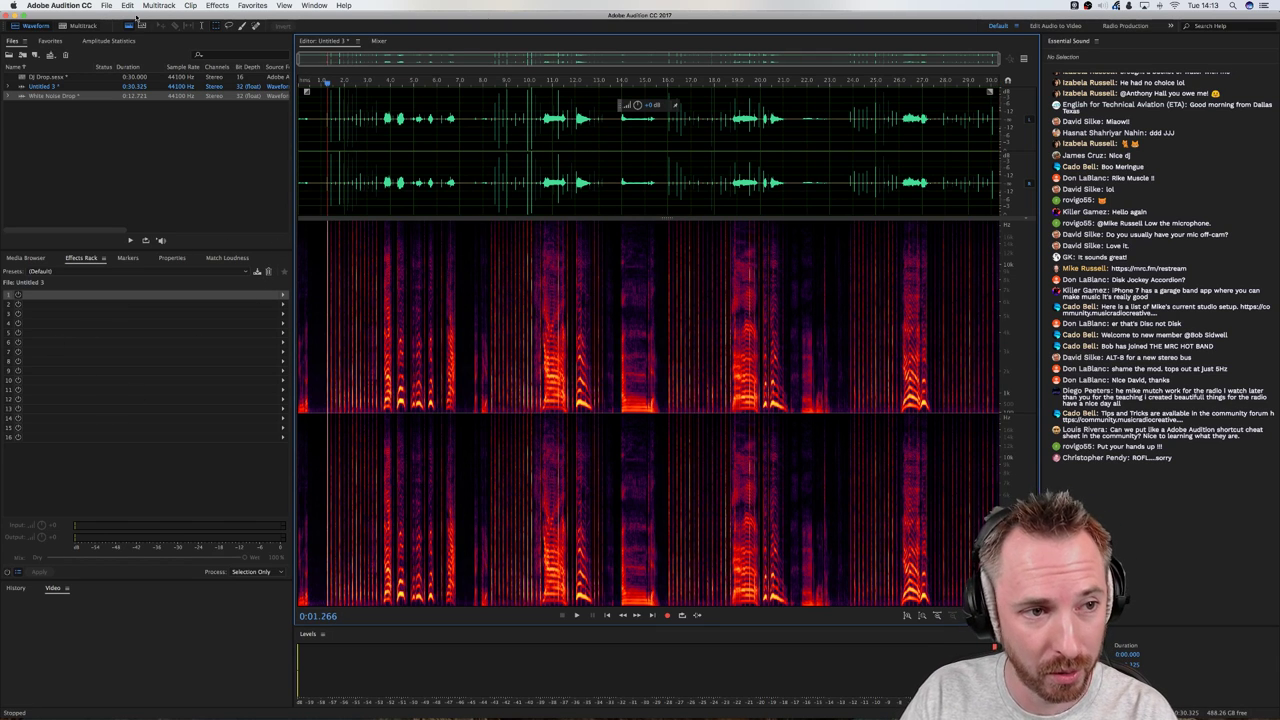
pyautogui.click(61, 26)
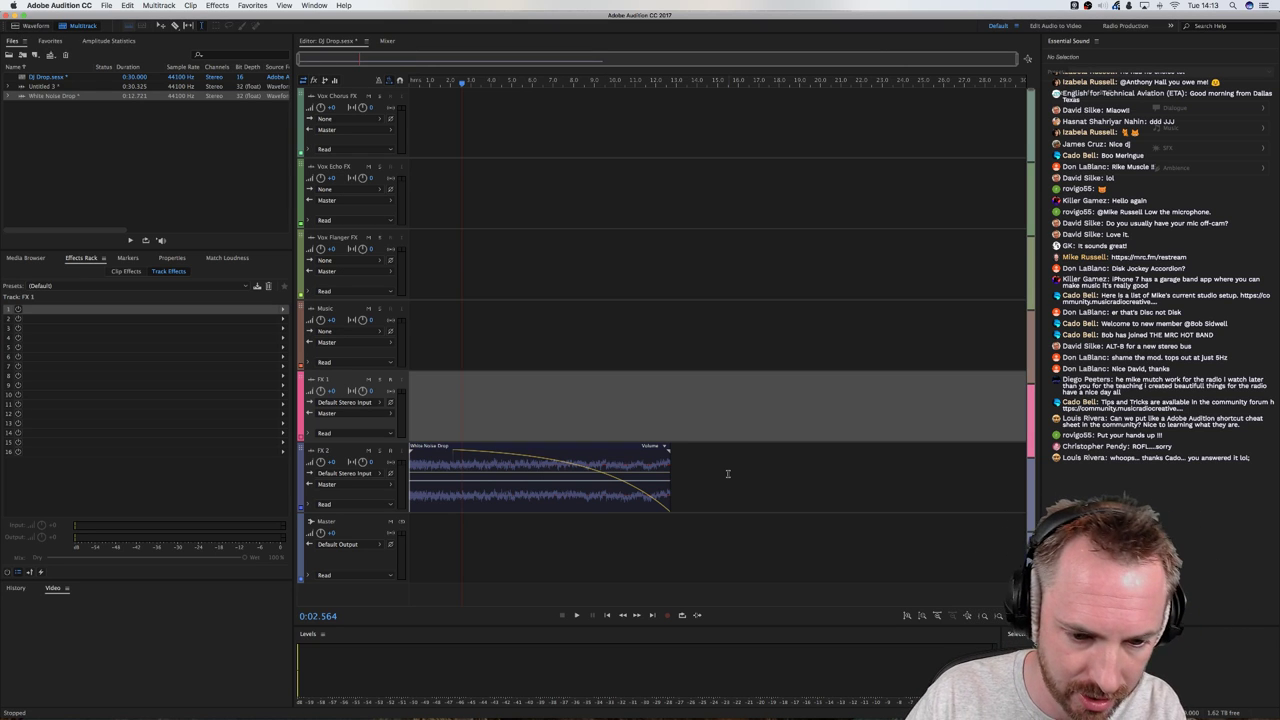
pyautogui.hotkey('alt', 'a')
pyautogui.hotkey('alt', 'a')
pyautogui.hotkey('alt', 'a')
pyautogui.hotkey('alt', 'a')
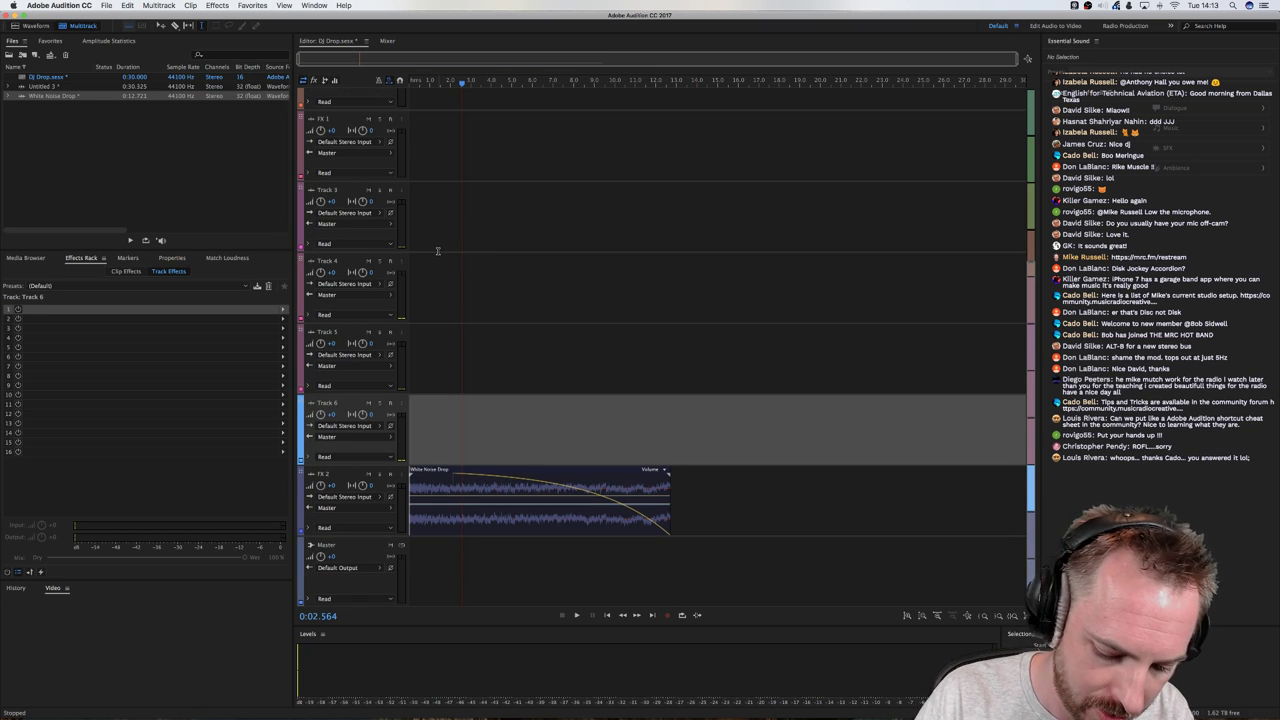
pyautogui.hotkey('alt', 'b')
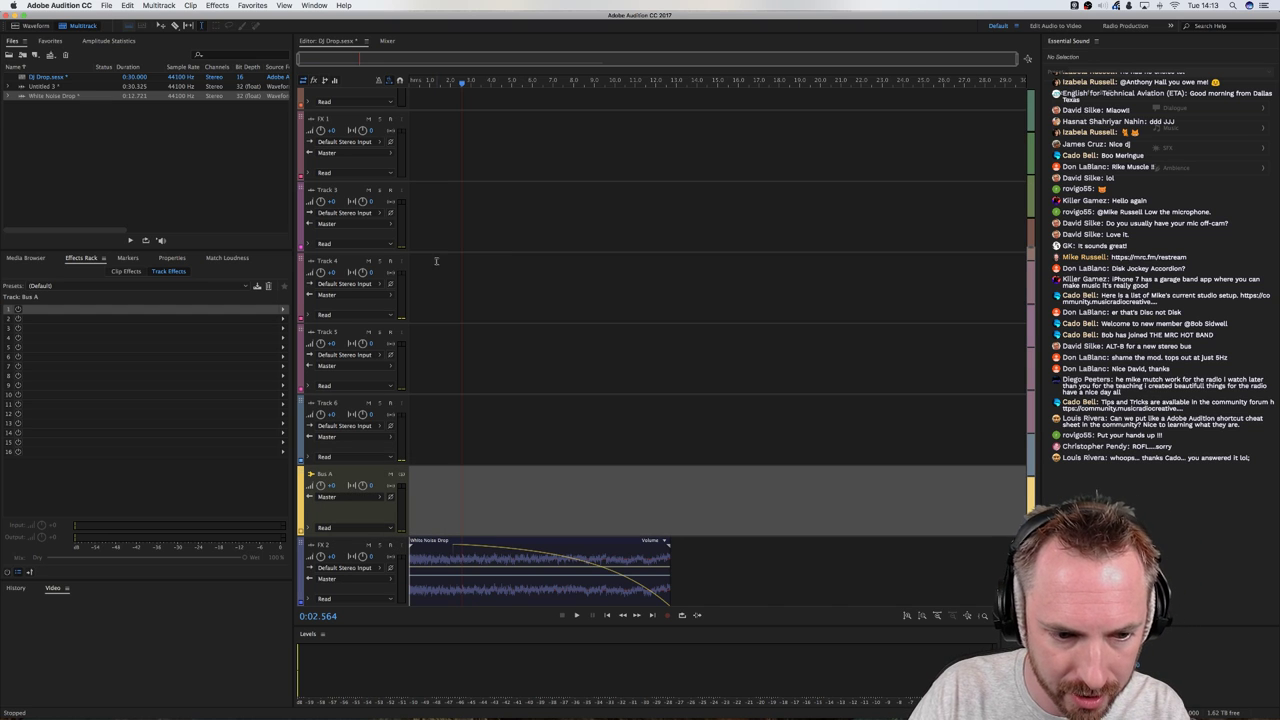
# Place the Untitled 3 recording at the start of Track 3 and delete the gaps between its takes, leaving four clips
pyautogui.moveTo(32, 86); pyautogui.dragTo(411, 224)
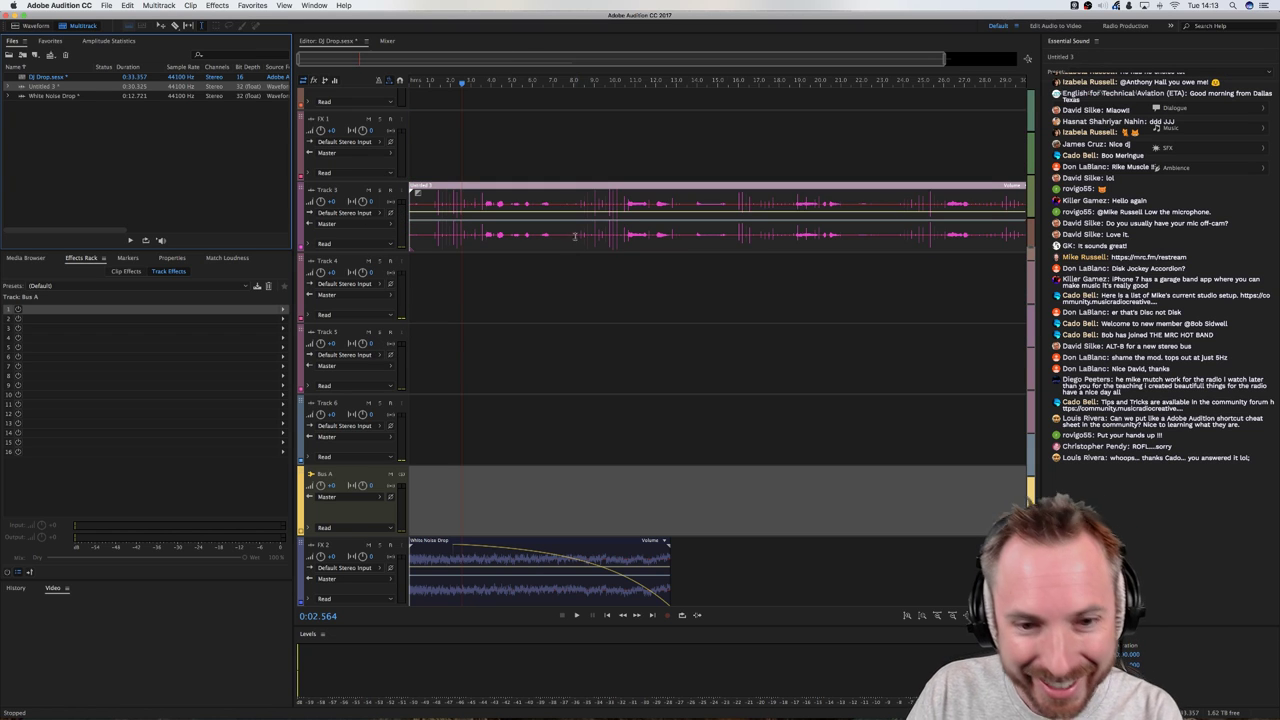
pyautogui.moveTo(562, 238)
pyautogui.mouseDown()
pyautogui.moveTo(574, 236)
pyautogui.moveTo(552, 236)
pyautogui.mouseUp()
pyautogui.press('Delete')
pyautogui.moveTo(690, 236); pyautogui.dragTo(729, 236)
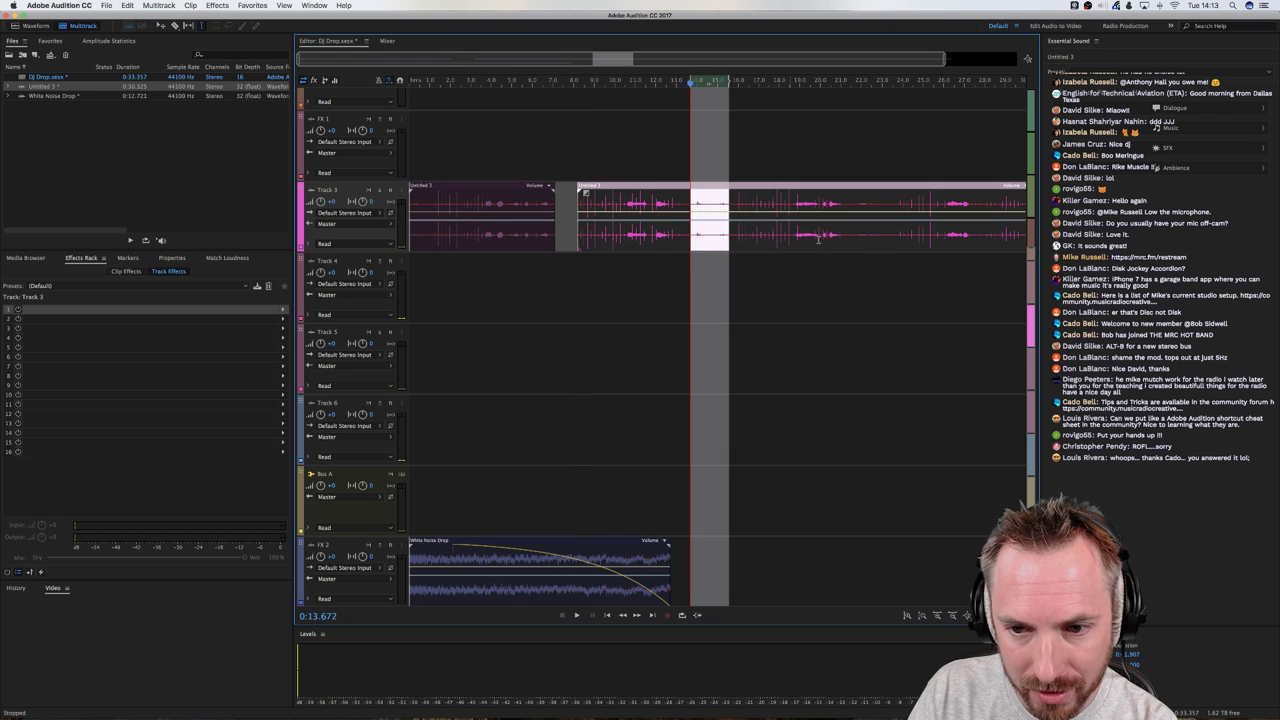
pyautogui.press('Delete')
pyautogui.moveTo(855, 236); pyautogui.dragTo(900, 236)
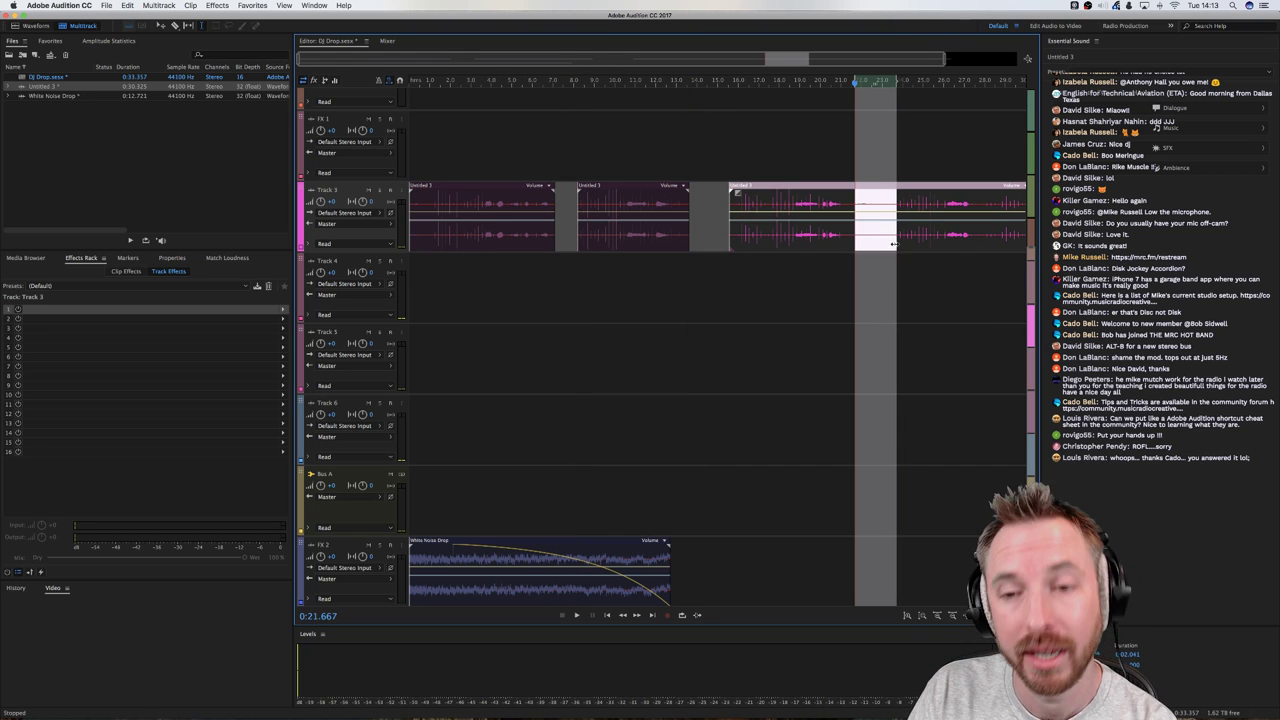
pyautogui.press('Delete')
# Move the second, third and fourth voice clips to Tracks 4, 5 and 6, each starting at about 1 second
pyautogui.click(729, 283)
pyautogui.moveTo(625, 231); pyautogui.dragTo(481, 302)
pyautogui.moveTo(758, 226); pyautogui.dragTo(459, 367)
pyautogui.moveTo(911, 245); pyautogui.dragTo(444, 445)
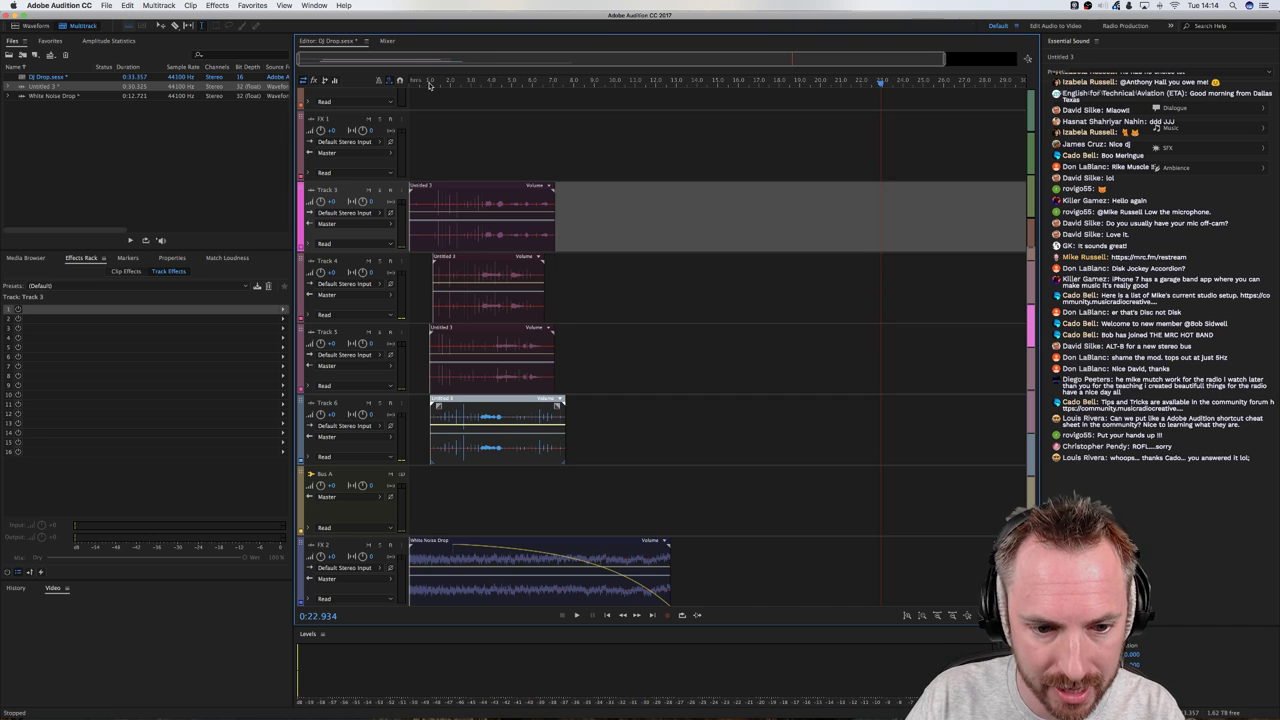
# Play the session and shift the four voice clips together about 0.8 seconds later
pyautogui.scroll(5, 430, 85)
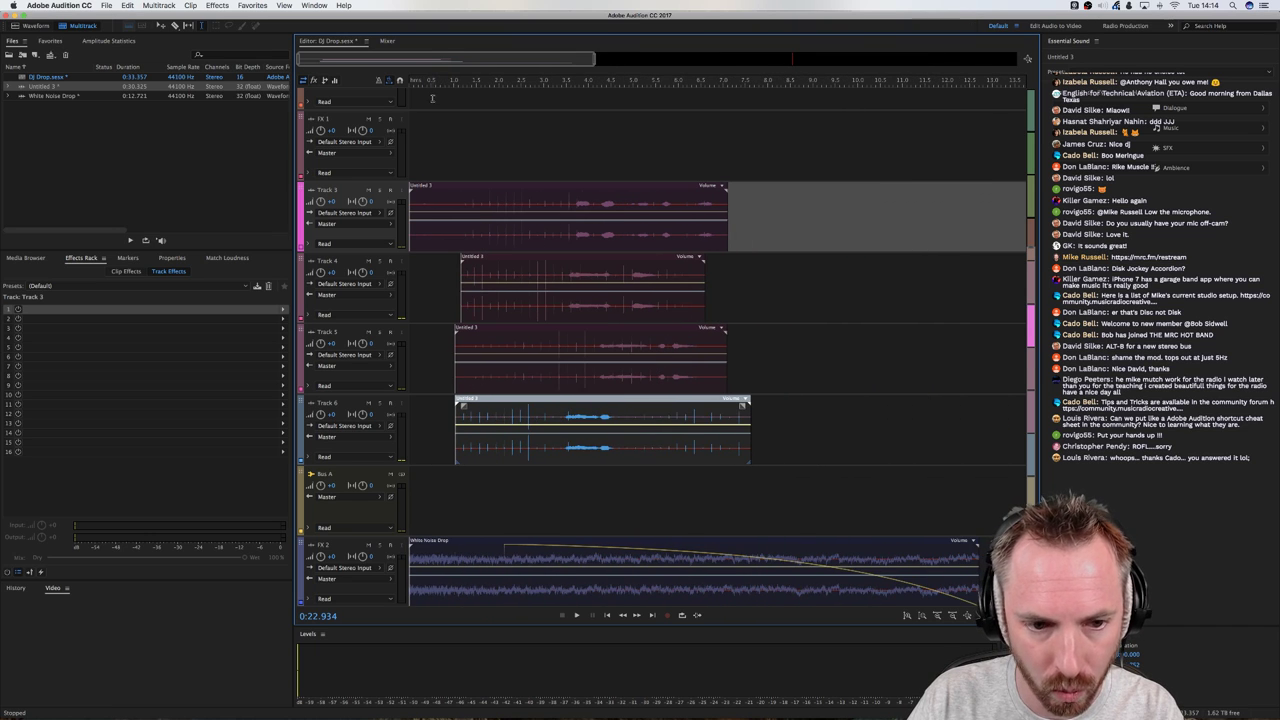
pyautogui.press('space')
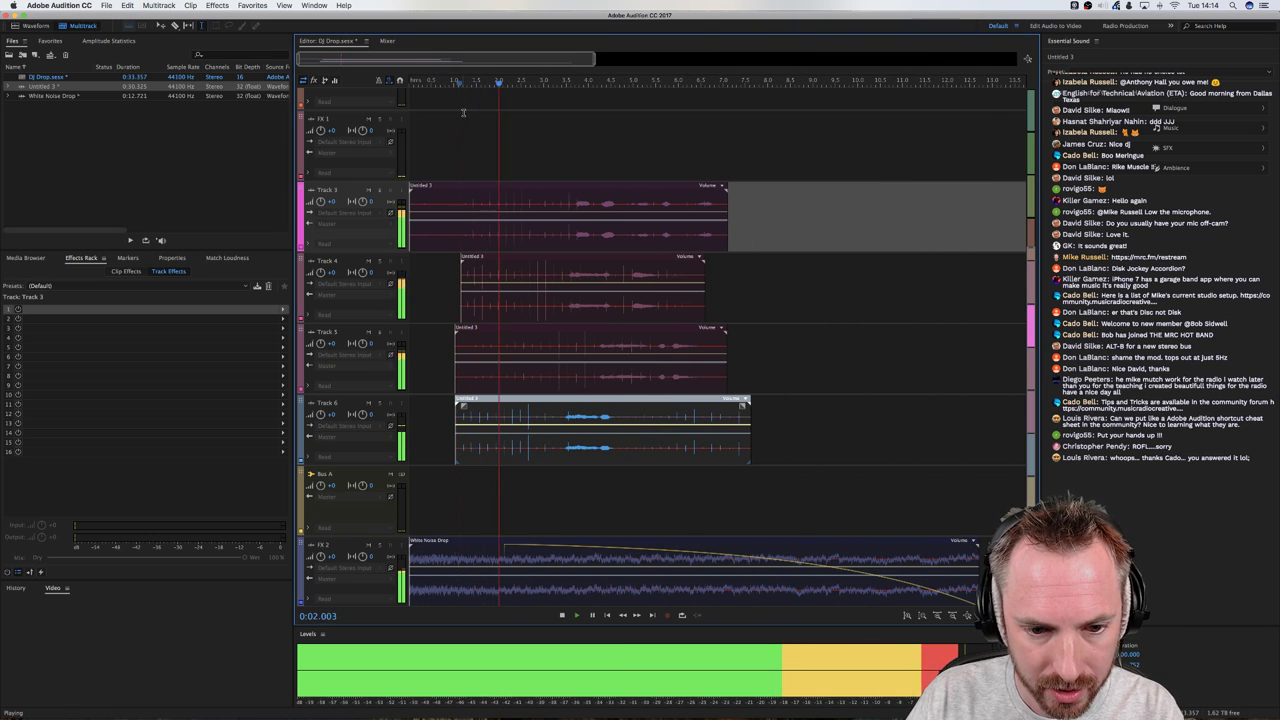
pyautogui.moveTo(505, 167); pyautogui.dragTo(723, 452)
pyautogui.press('space')
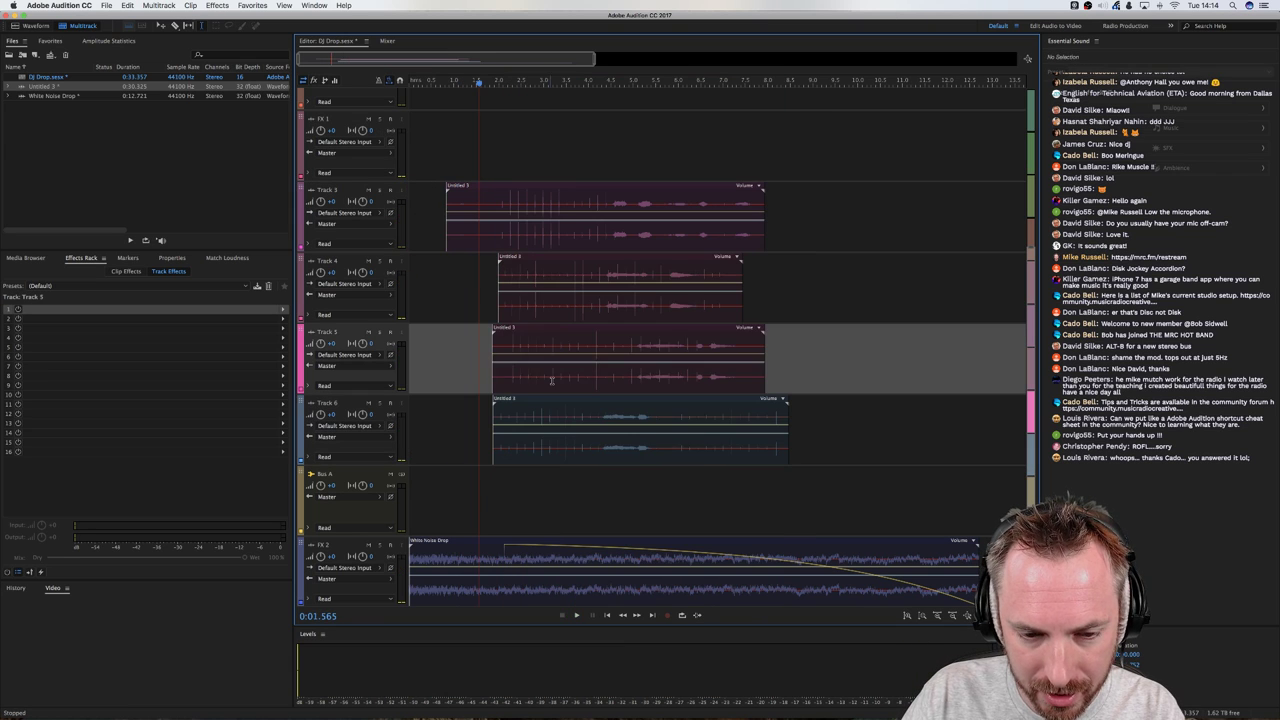
# Nudge the voice clips on Tracks 5 and 6 slightly earlier and the one on Track 3 slightly later to align the takes
pyautogui.click(480, 375)
pyautogui.click(552, 390)
pyautogui.moveTo(550, 420); pyautogui.dragTo(547, 420)
pyautogui.click(524, 245)
pyautogui.moveTo(524, 245); pyautogui.dragTo(528, 245)
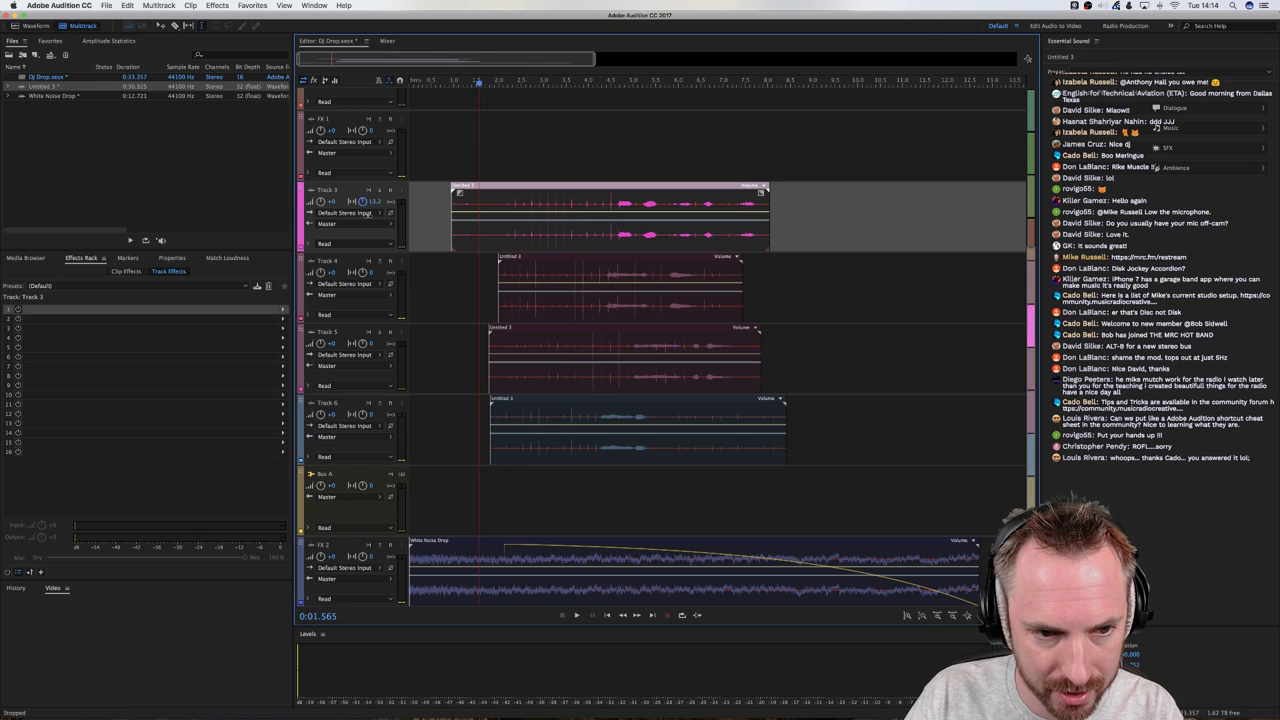
# Pan Track 3 to L100, Track 4 to R100, Track 5 to L42.2 and Track 6 to about R48
pyautogui.click(360, 276)
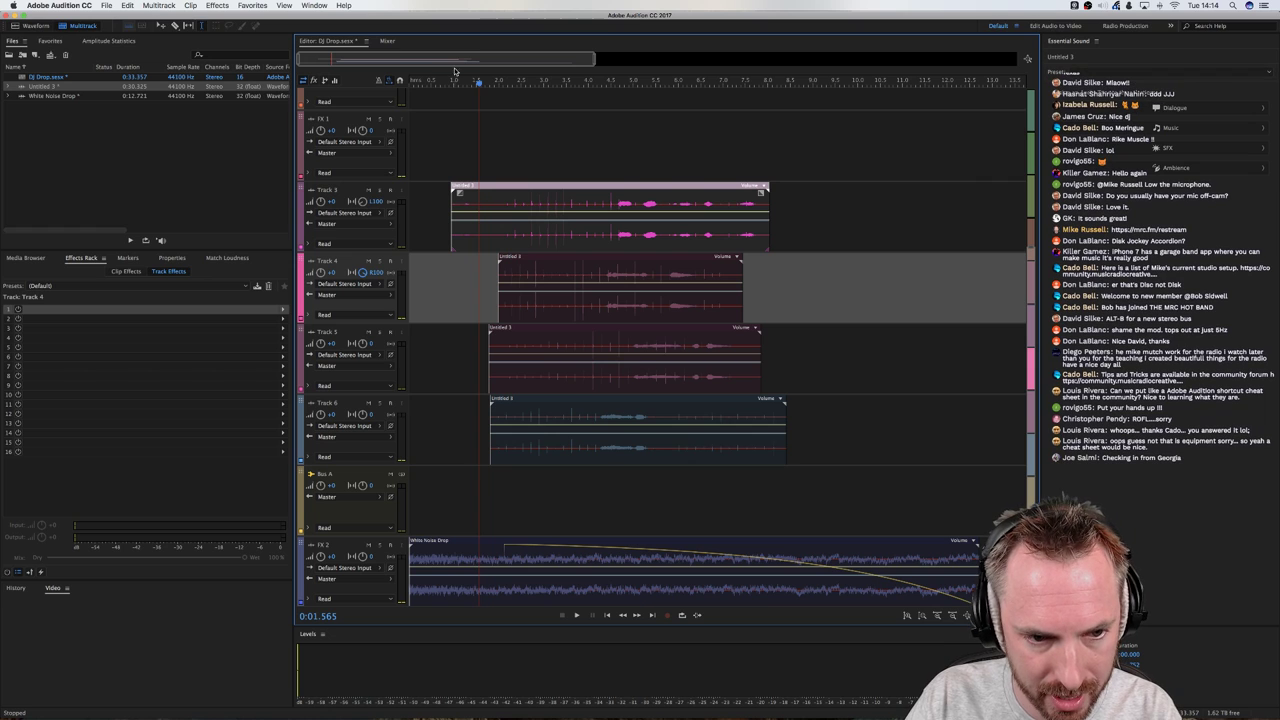
pyautogui.click(362, 360)
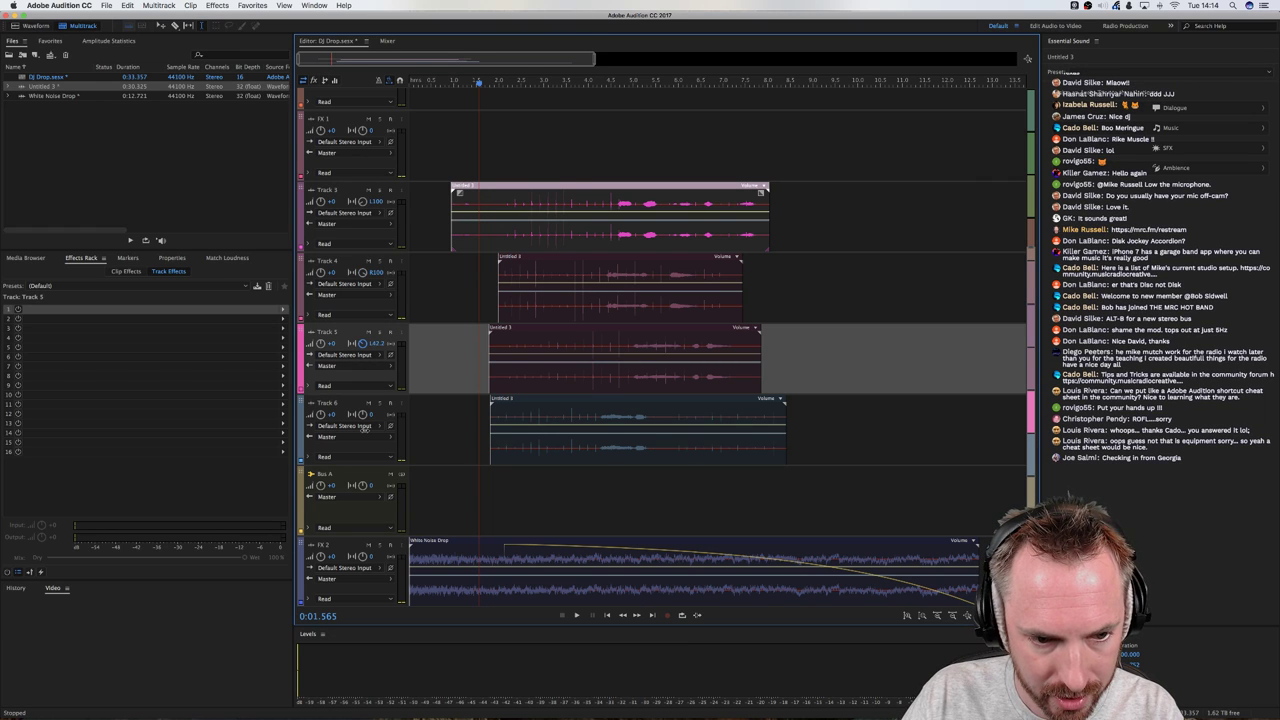
pyautogui.click(360, 415)
# Delete the opening of the Track 3 voice clip up to about 2.1 seconds while listening to the panned takes
pyautogui.press('space')
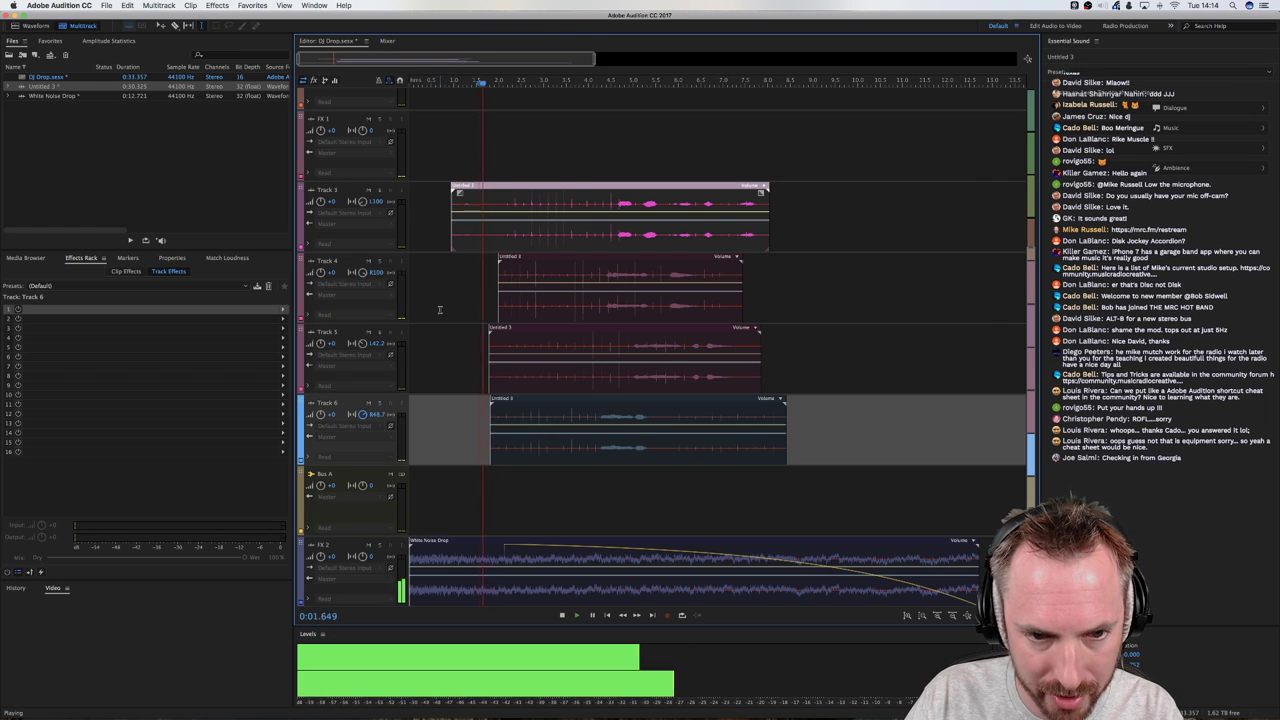
pyautogui.click(423, 232)
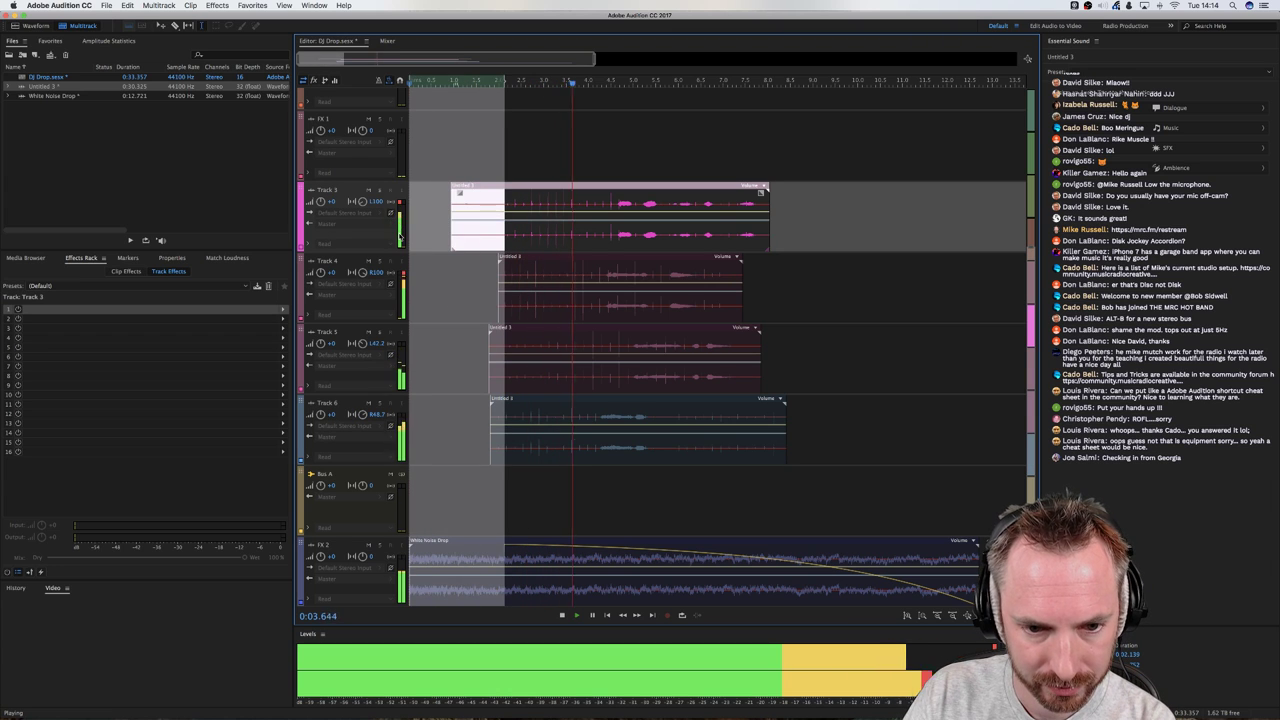
pyautogui.press('Delete')
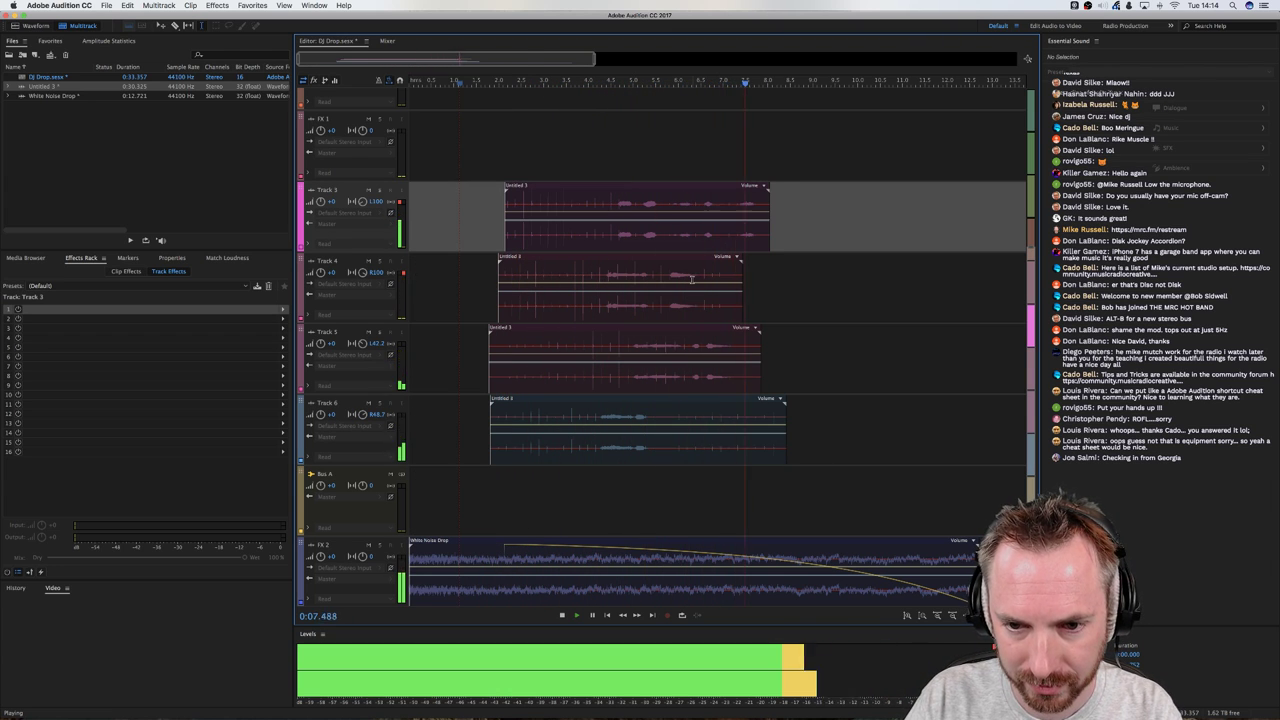
pyautogui.press('space')
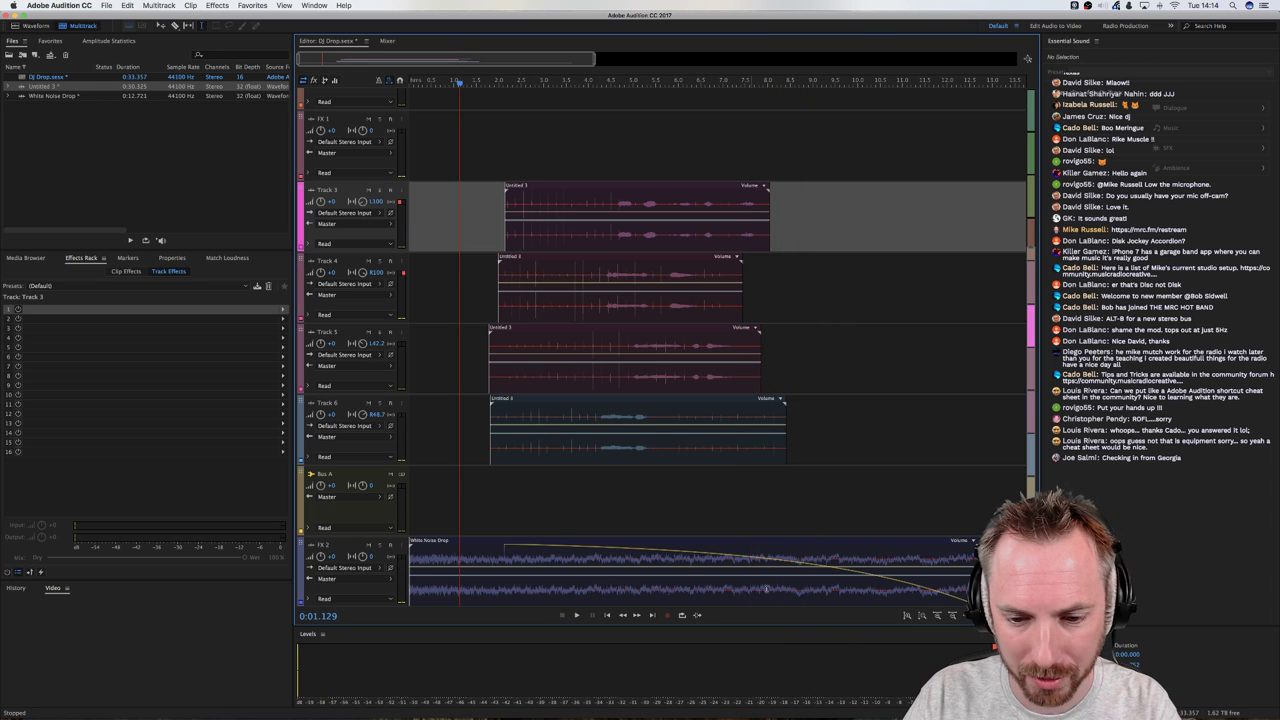
# Reshape the White Noise Drop clip's fade-out on FX 2 into a concave curve that drops sooner
pyautogui.click(514, 560)
pyautogui.moveTo(505, 547); pyautogui.dragTo(488, 562)
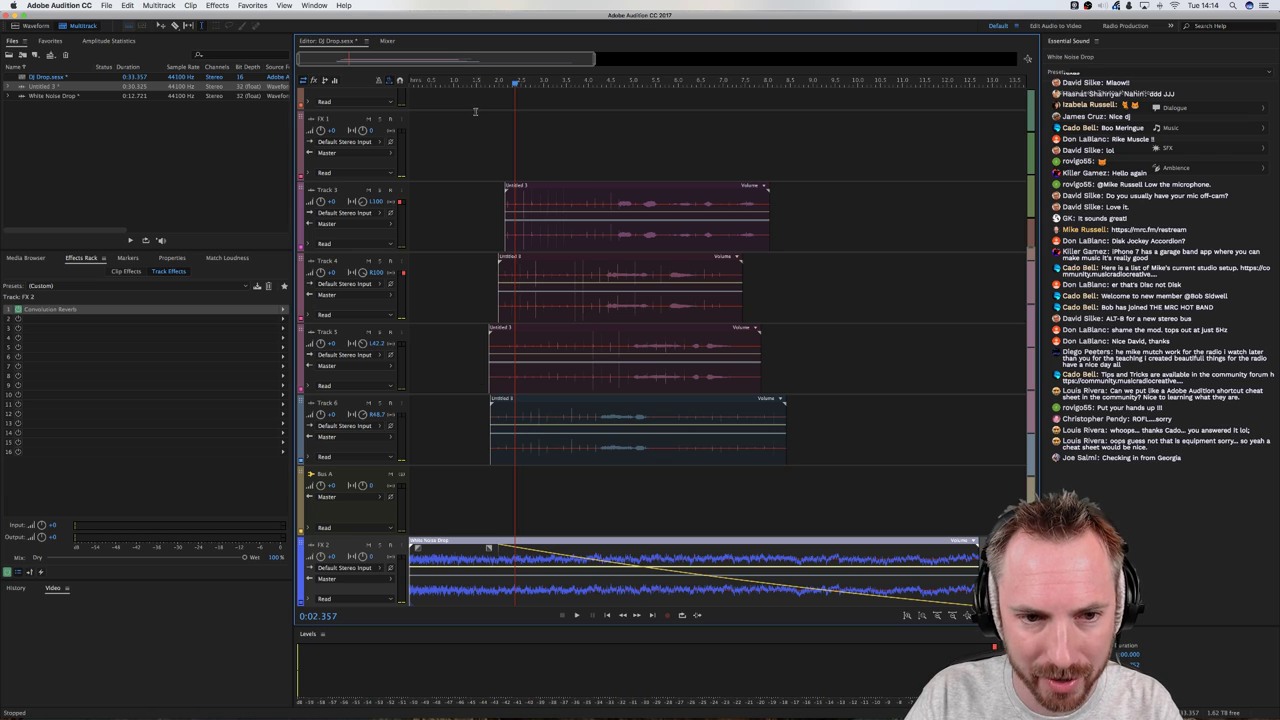
# Route Track 3's output to Bus A and rename the track Claps 1
pyautogui.click(343, 224)
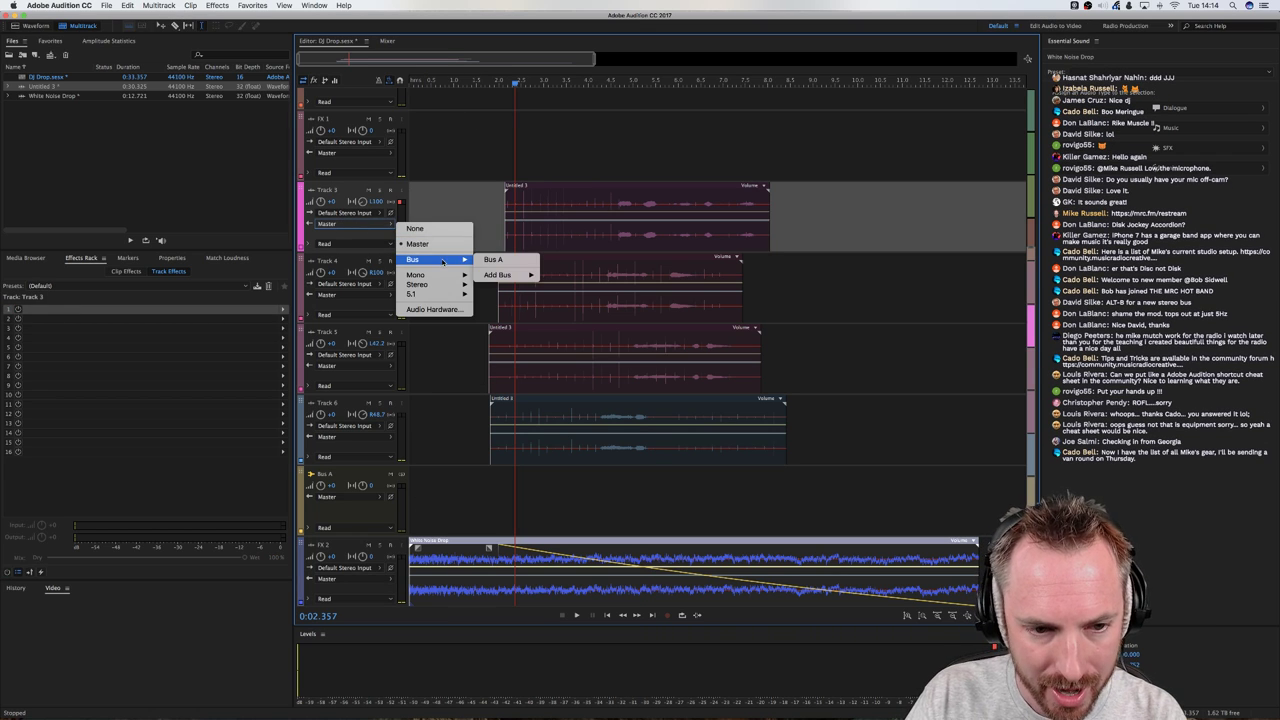
pyautogui.click(488, 260)
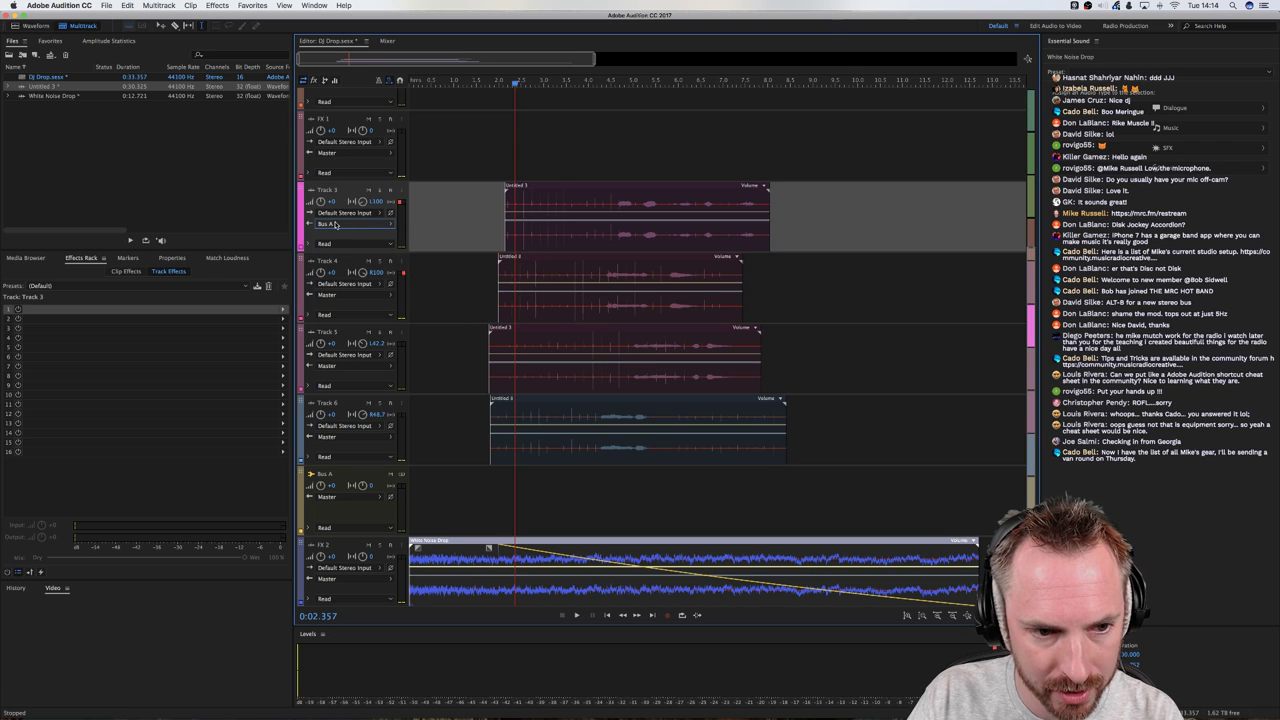
pyautogui.click(327, 190)
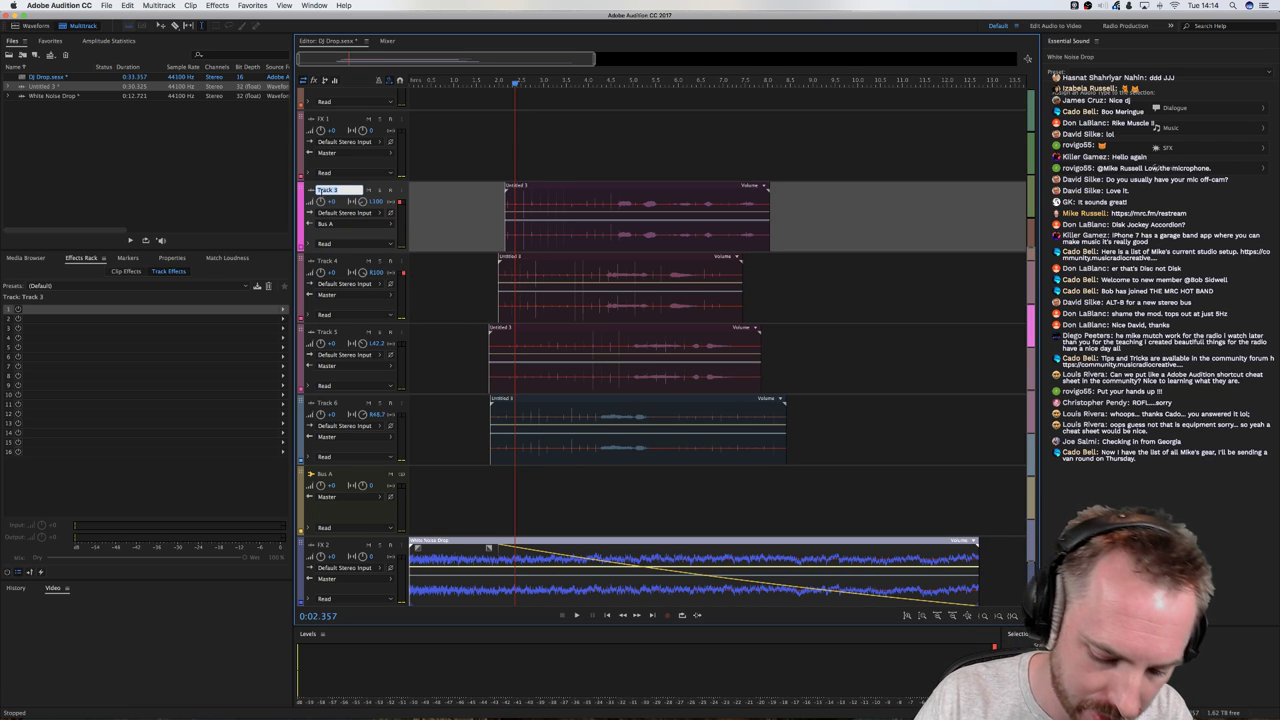
pyautogui.write('Claps 1')
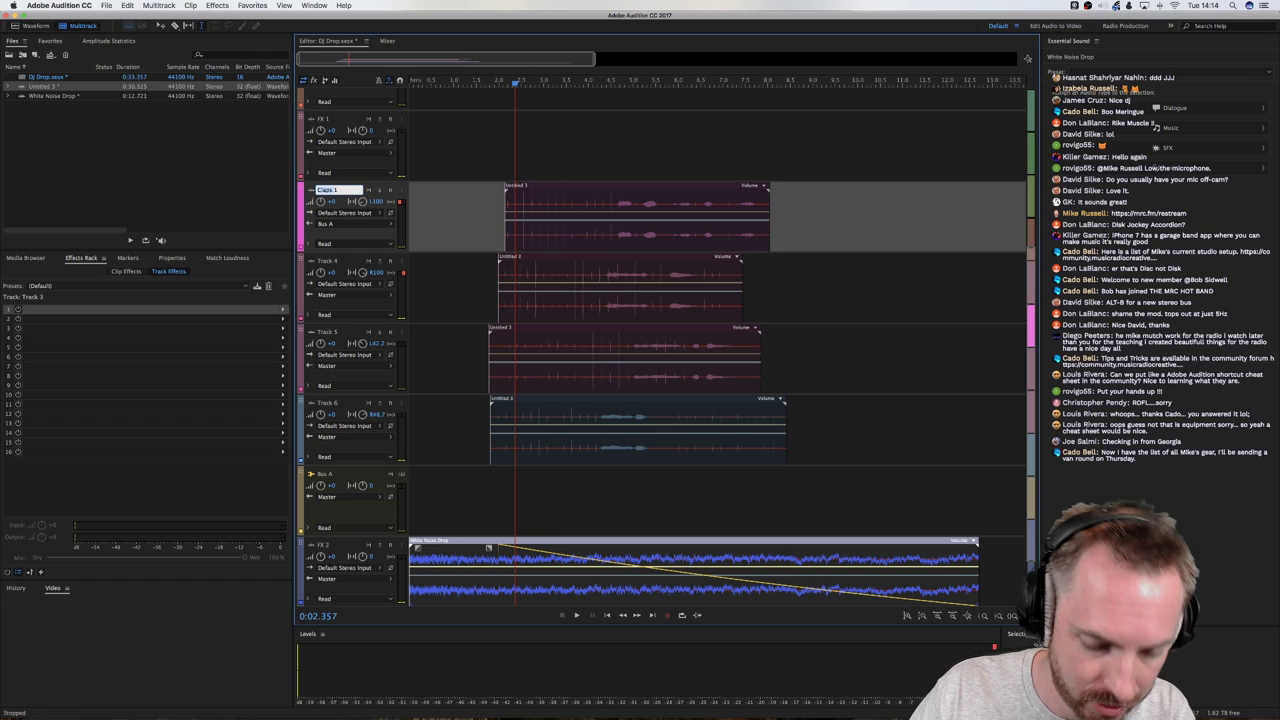
# Rename Tracks 4, 5 and 6 as Claps 2, Claps 3 and Claps 4, and rename Bus A as Claps
pyautogui.click(337, 264)
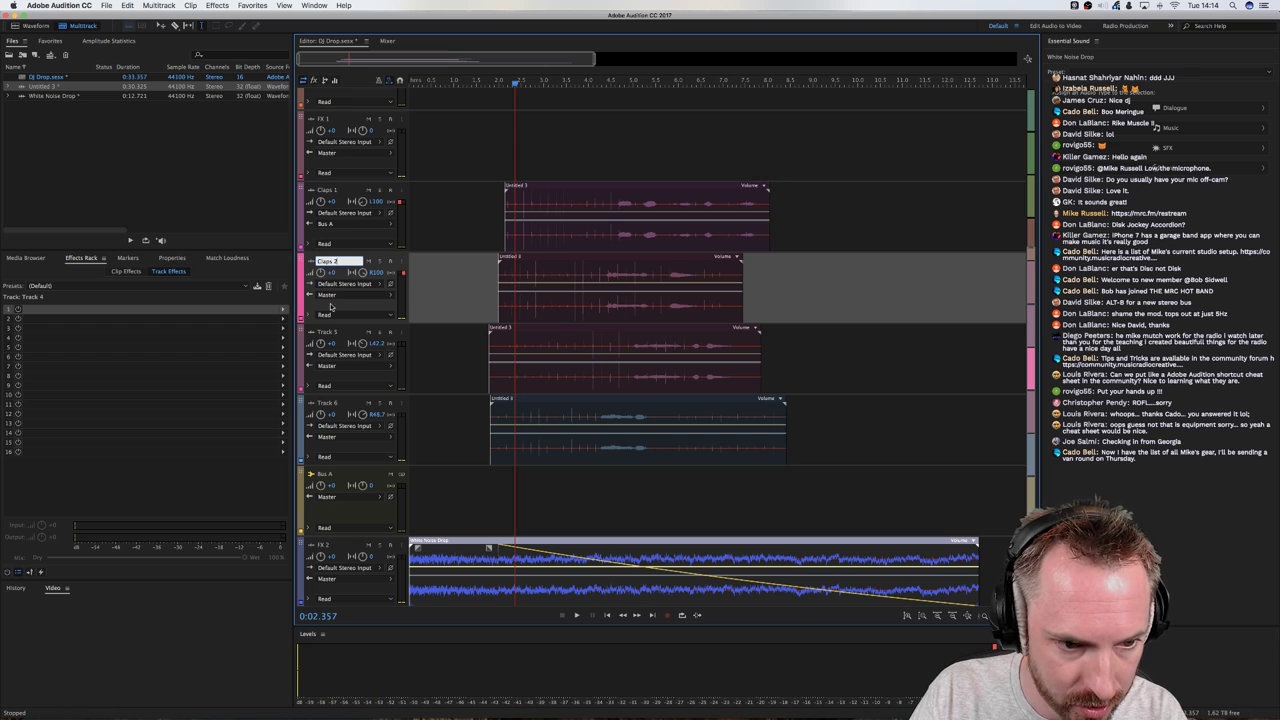
pyautogui.click(330, 333)
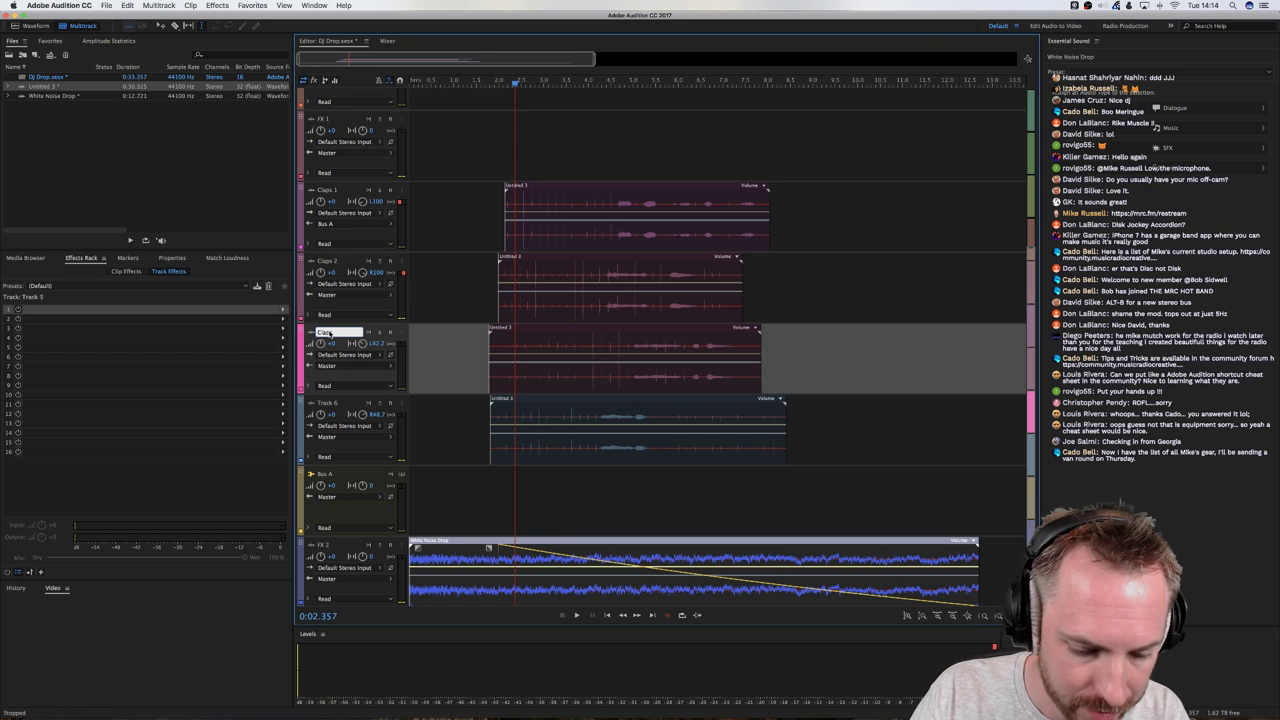
pyautogui.click(337, 403)
pyautogui.write('Claps 4')
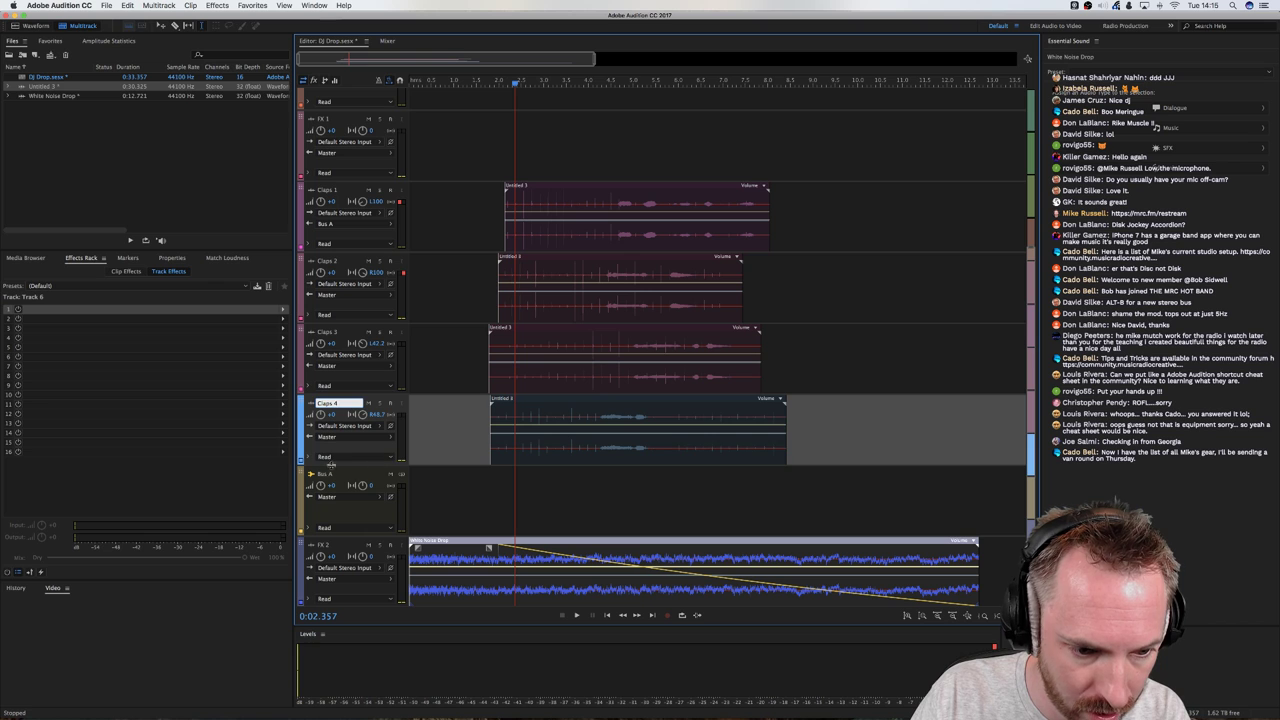
pyautogui.click(325, 474)
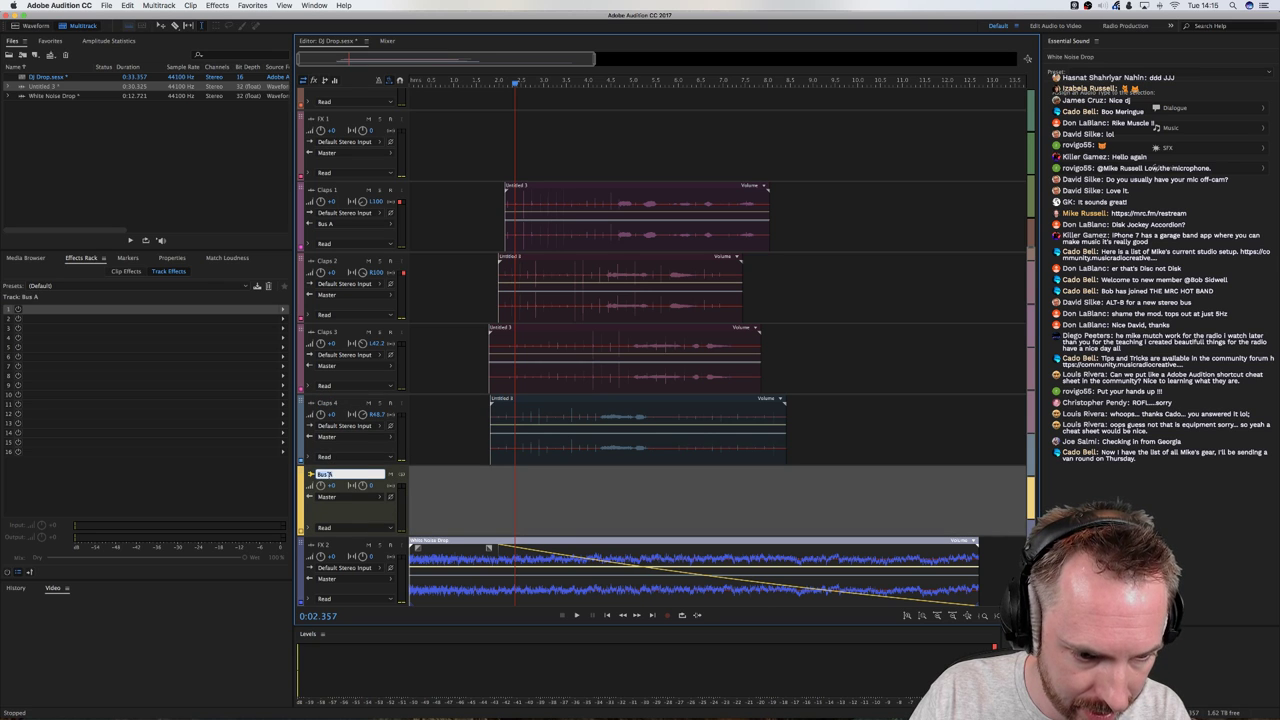
pyautogui.press('Return')
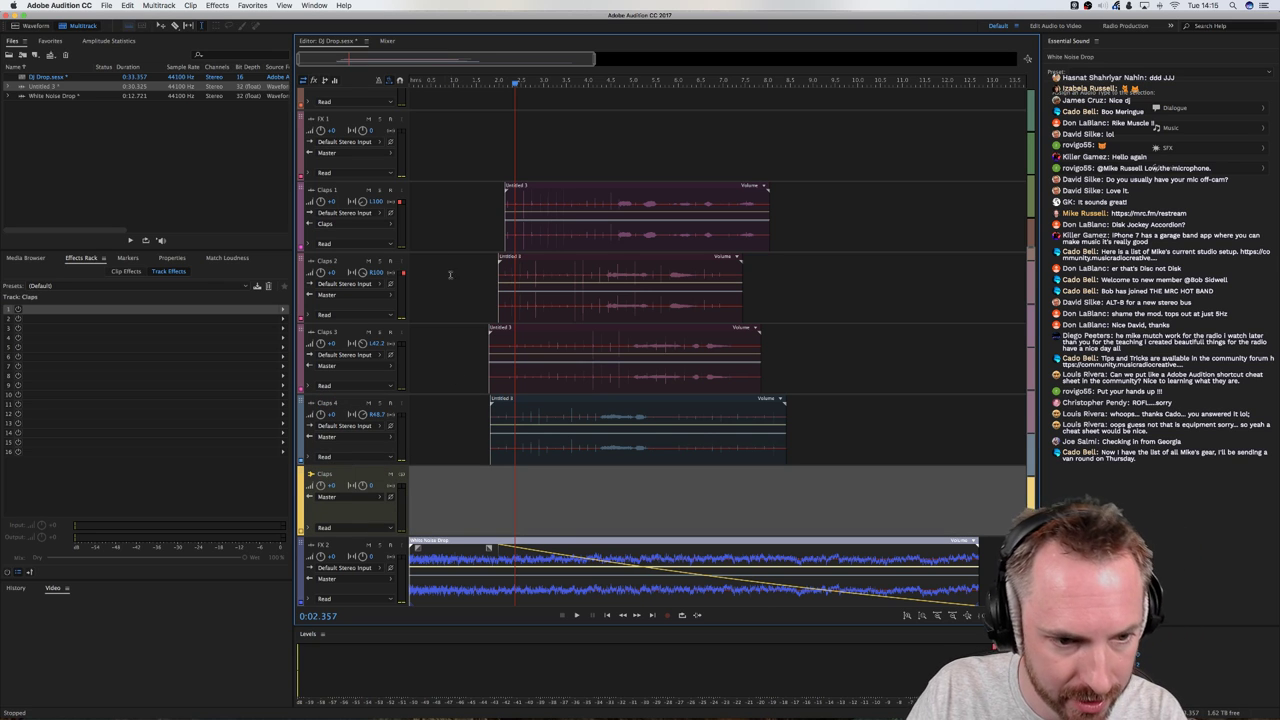
# Route the outputs of Claps 2, Claps 3 and Claps 4 to the Claps bus
pyautogui.click(352, 296)
pyautogui.moveTo(412, 331)
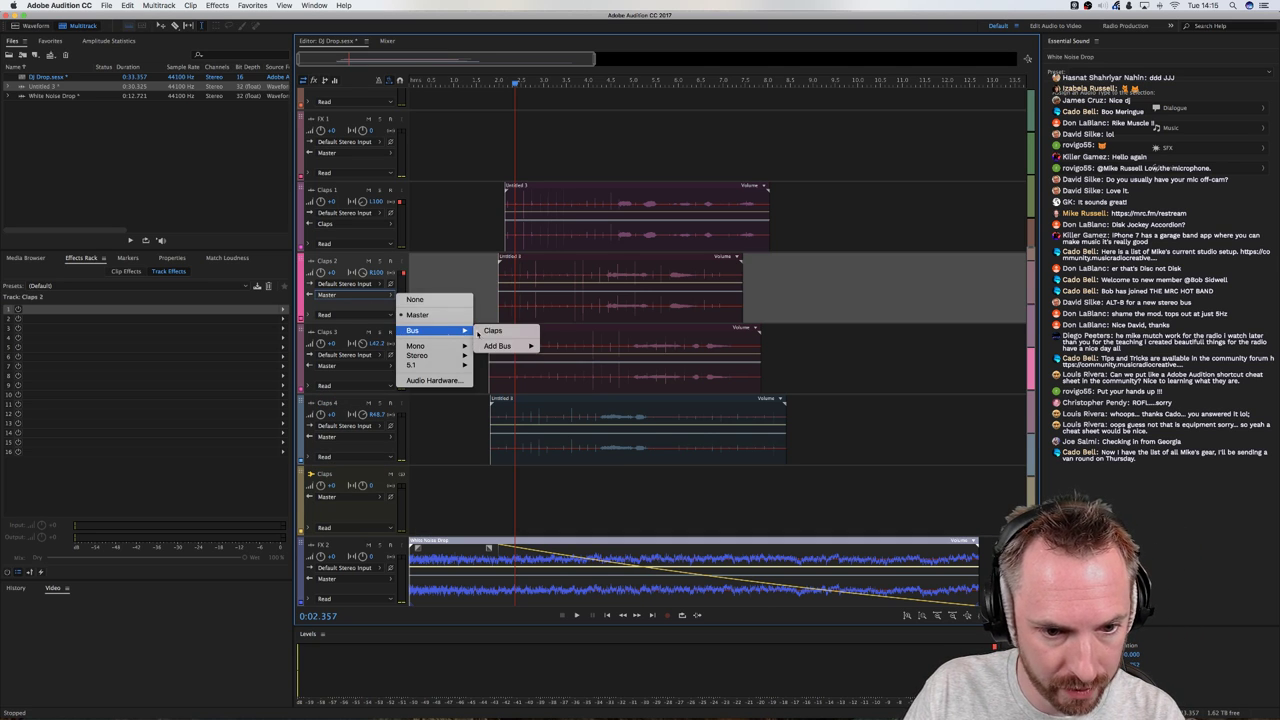
pyautogui.click(495, 333)
pyautogui.click(355, 366)
pyautogui.moveTo(412, 401)
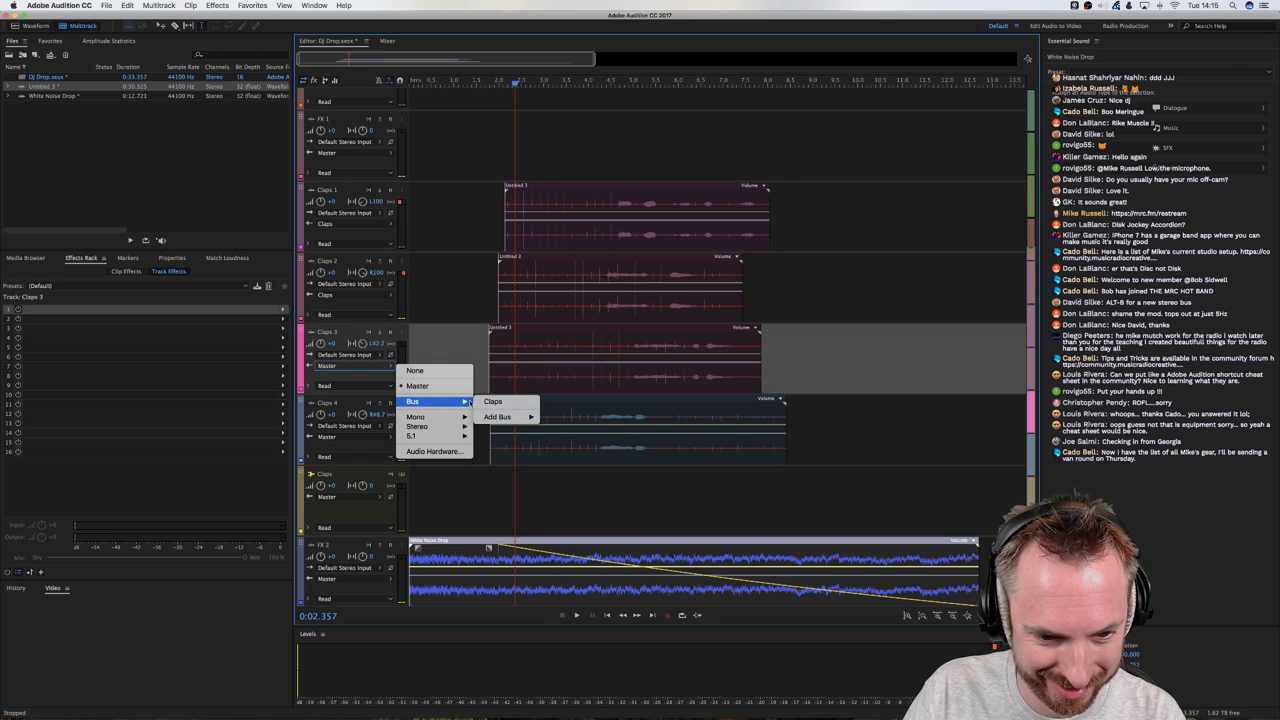
pyautogui.click(495, 402)
pyautogui.click(354, 437)
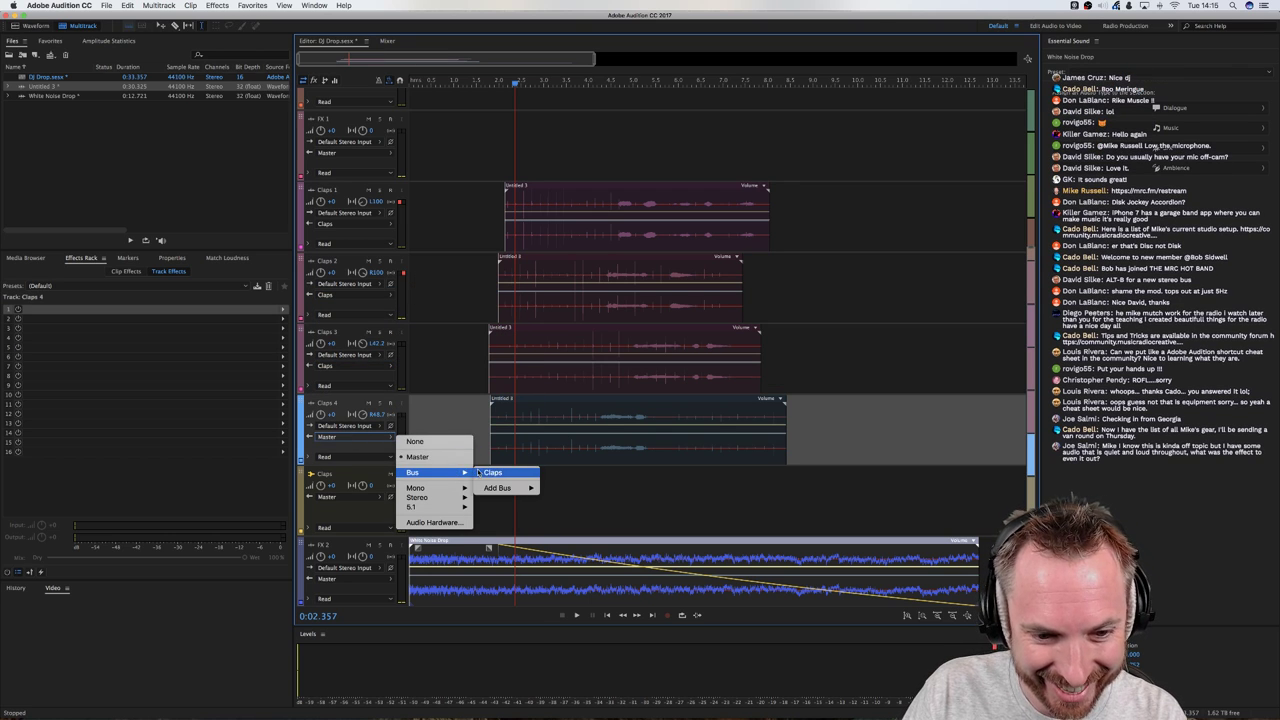
pyautogui.click(493, 472)
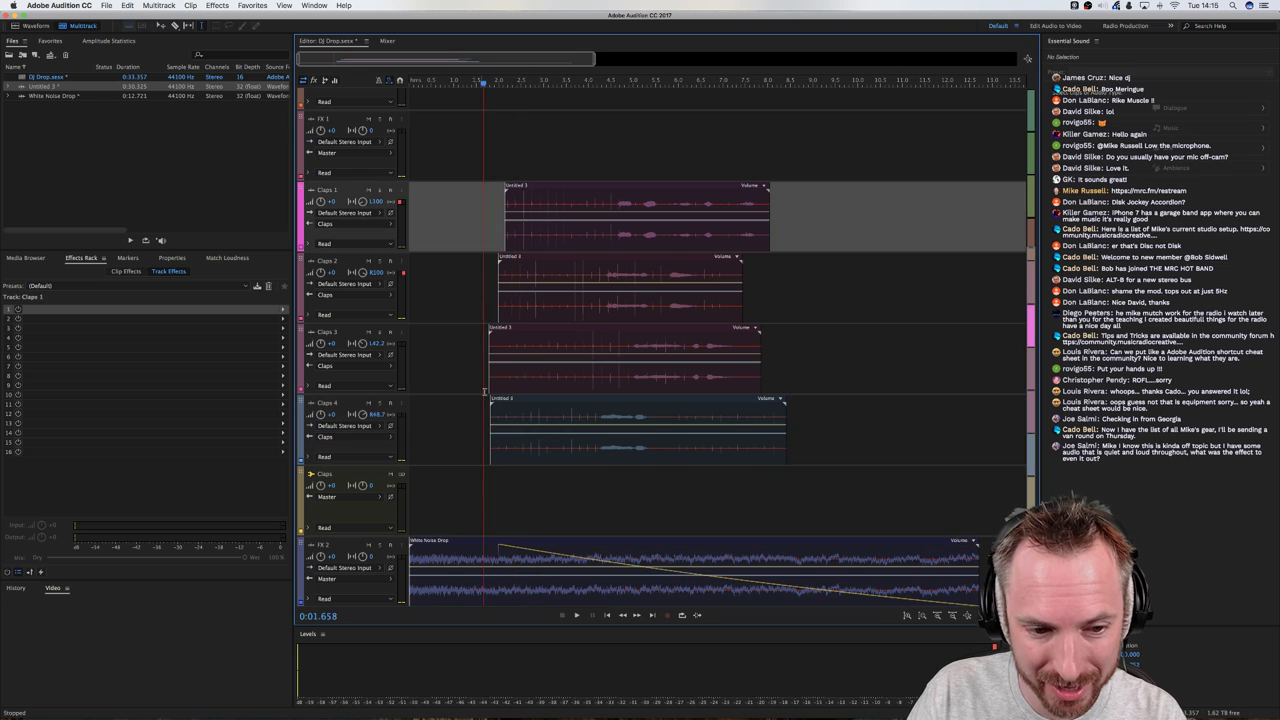
# Add a Parametric Equalizer with the Default preset to the Claps bus, muting FX 2 to hear the claps alone
pyautogui.click(467, 501)
pyautogui.click(281, 311)
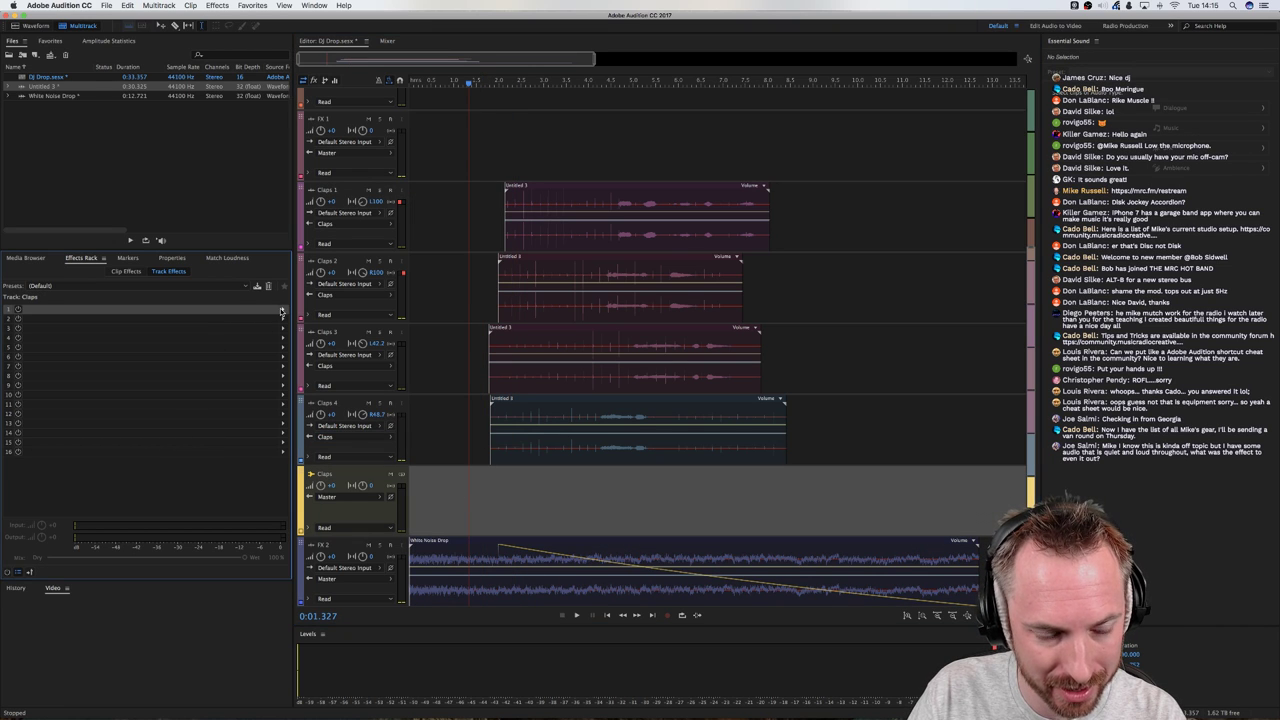
pyautogui.click(282, 311)
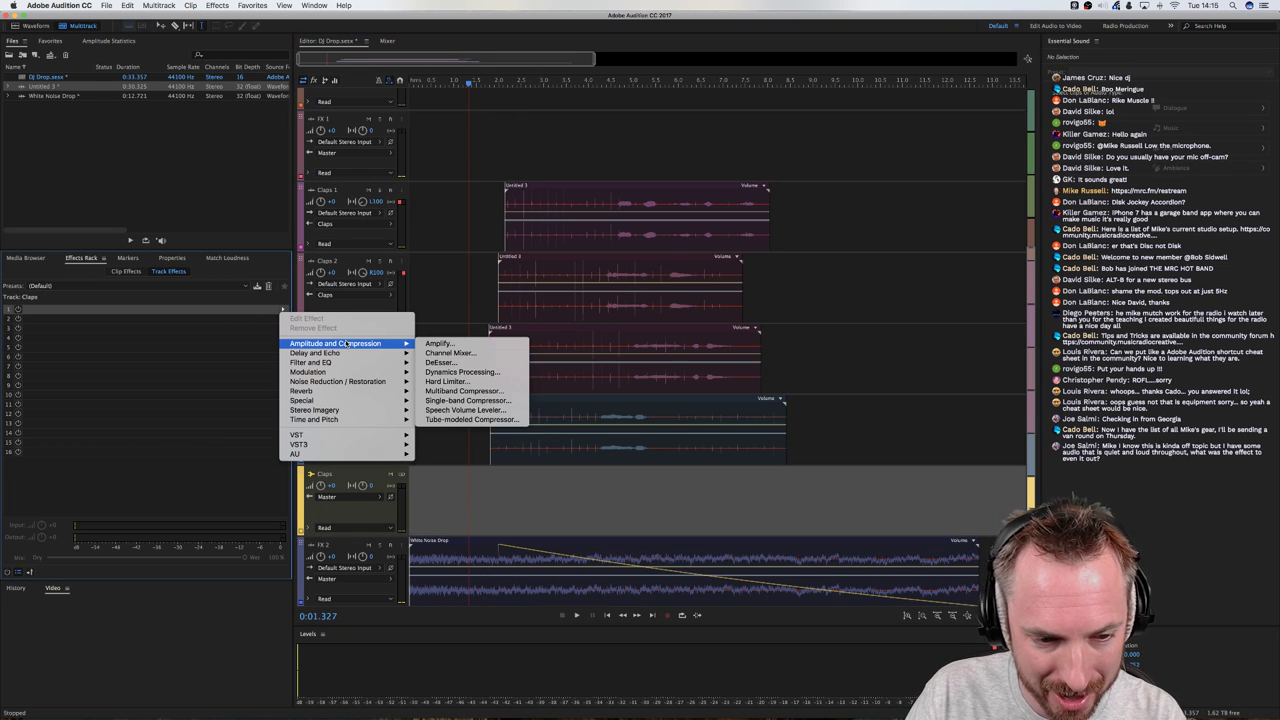
pyautogui.moveTo(361, 363)
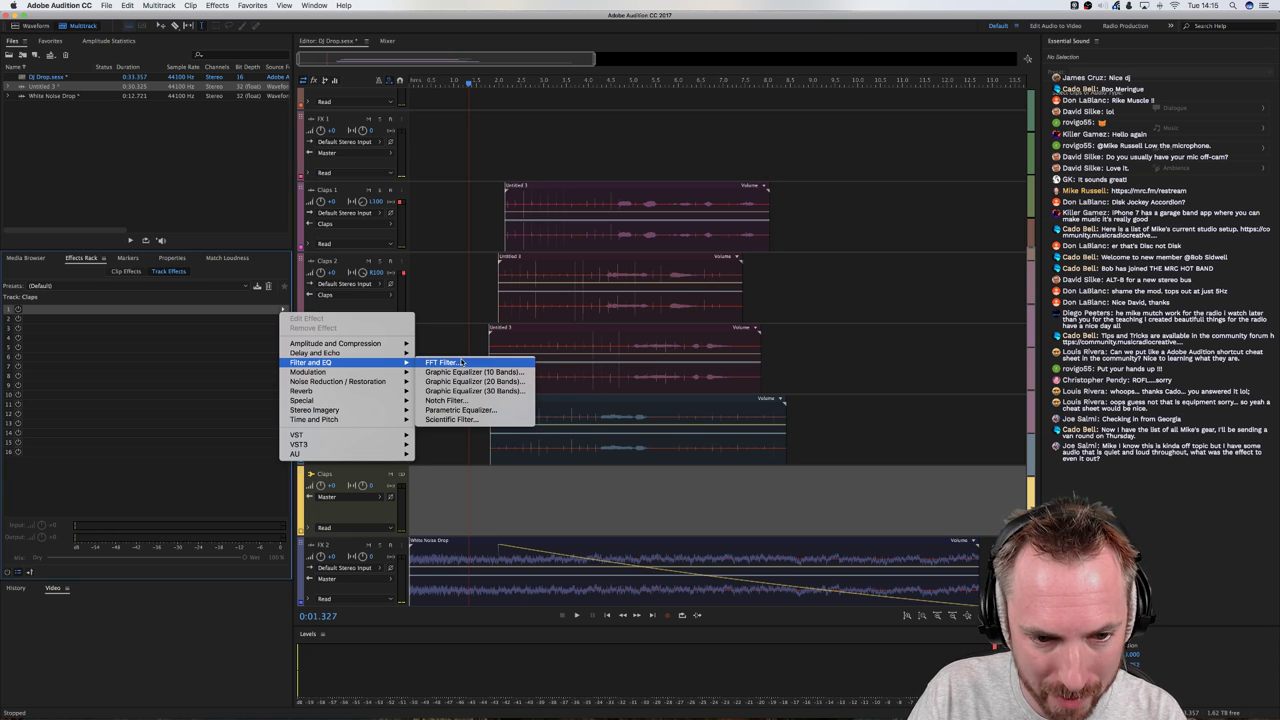
pyautogui.click(460, 410)
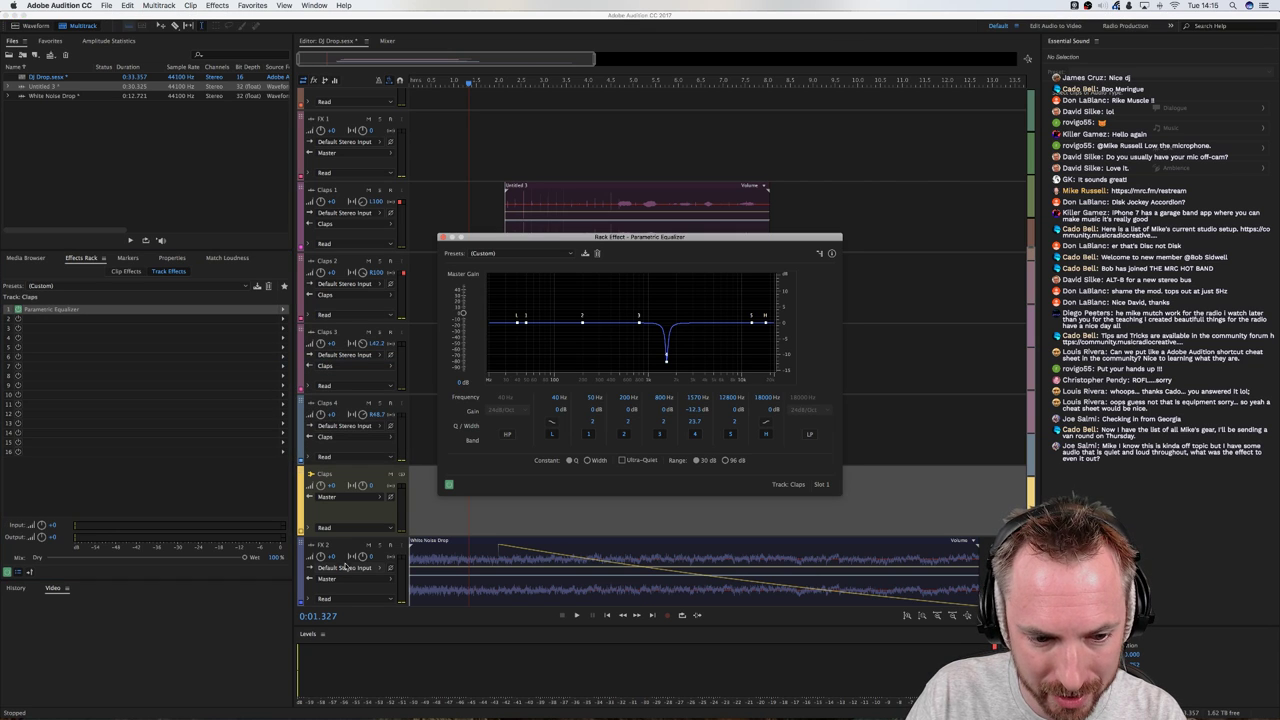
pyautogui.click(369, 544)
pyautogui.click(520, 253)
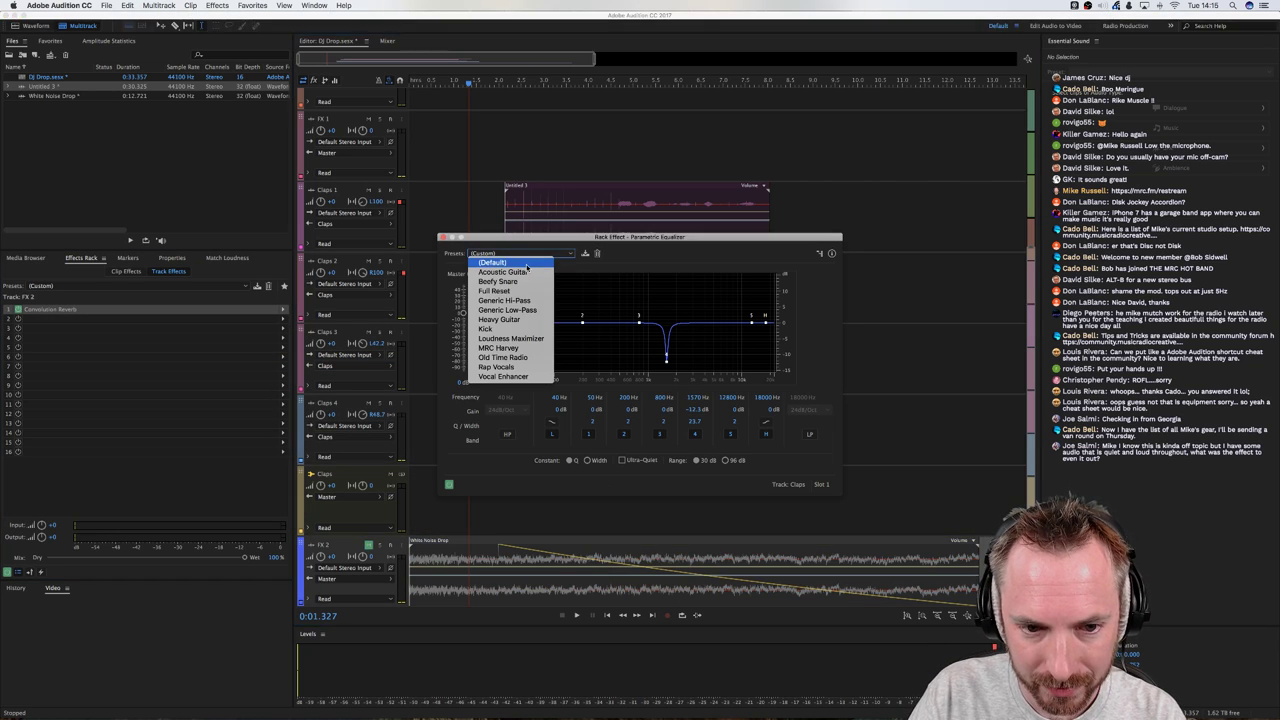
pyautogui.click(500, 256)
# Boost equalizer band 5 by about 3.9 dB near 11781 Hz and band 4 by about 2.5 dB near 5711 Hz during playback
pyautogui.press('space')
pyautogui.moveTo(751, 321)
pyautogui.mouseDown()
pyautogui.moveTo(754, 309)
pyautogui.moveTo(690, 310)
pyautogui.moveTo(748, 287)
pyautogui.moveTo(610, 291)
pyautogui.moveTo(737, 278)
pyautogui.moveTo(749, 313)
pyautogui.mouseUp()
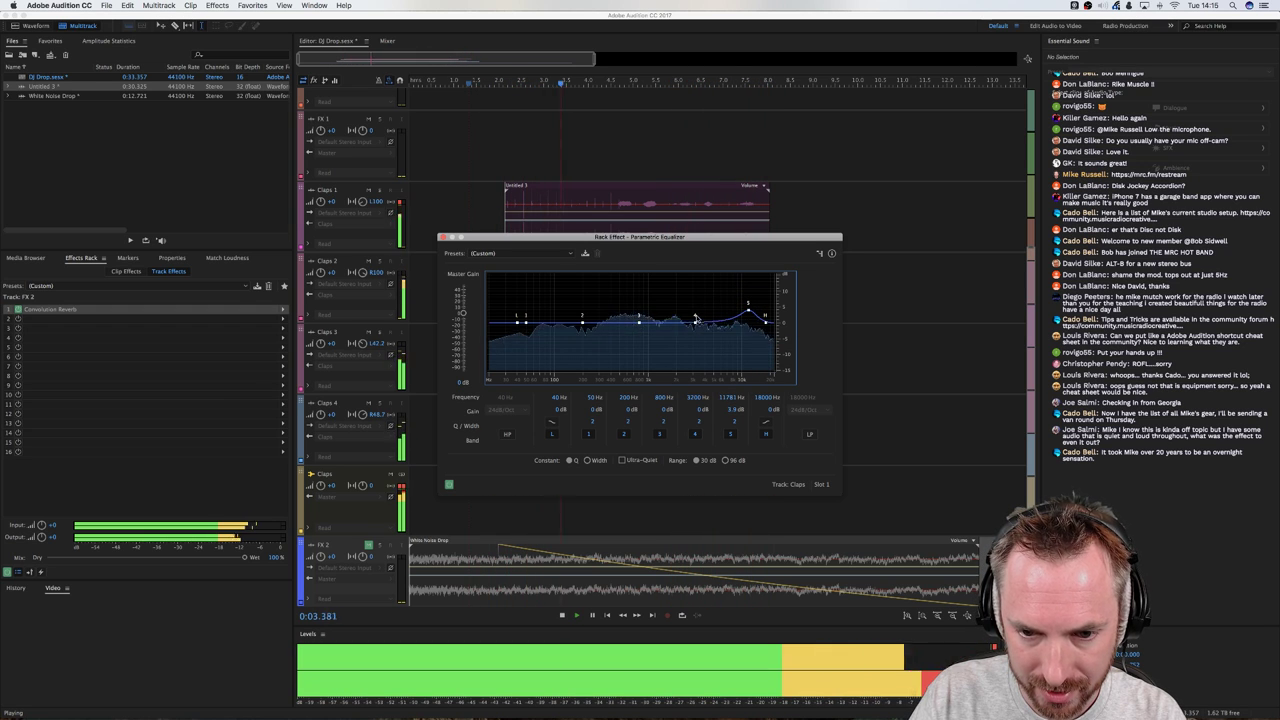
pyautogui.moveTo(697, 326)
pyautogui.mouseDown()
pyautogui.moveTo(675, 306)
pyautogui.moveTo(630, 300)
pyautogui.moveTo(701, 316)
pyautogui.mouseUp()
pyautogui.press('space')
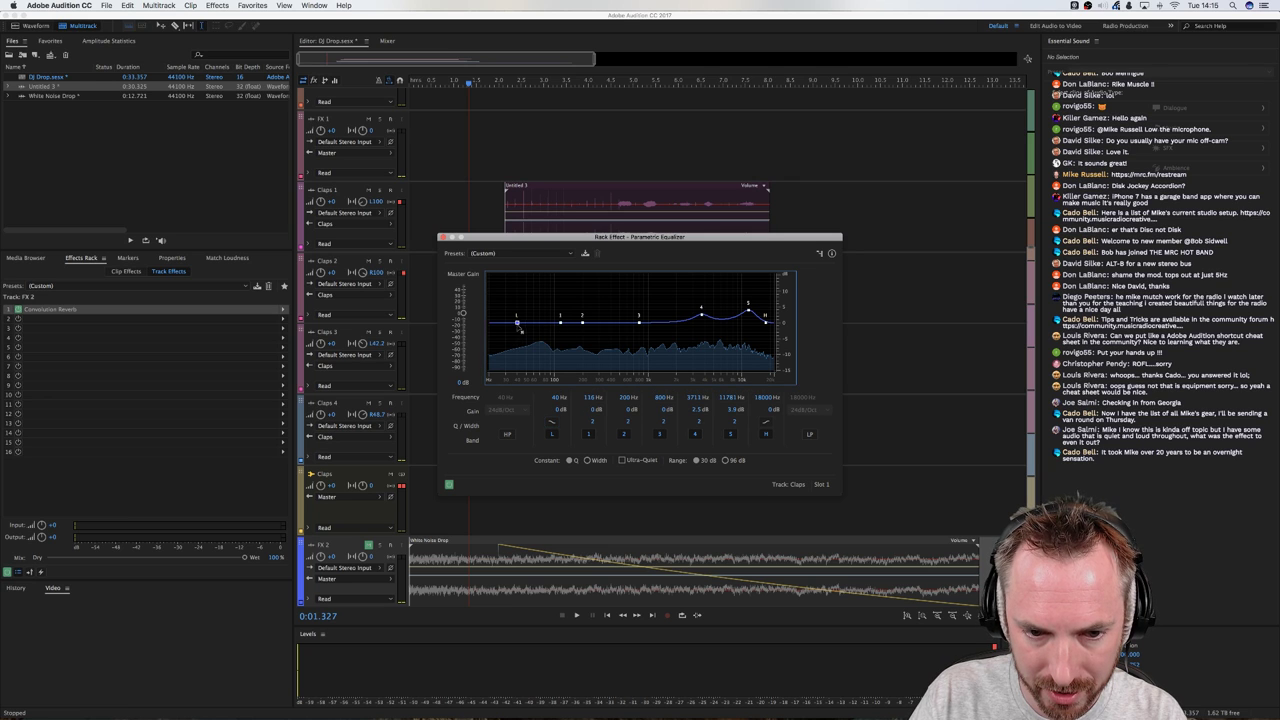
# Cut the equalizer's low shelf to about -15 dB near 41 Hz and close the effect window
pyautogui.moveTo(559, 410); pyautogui.dragTo(470, 222)
pyautogui.click(550, 423)
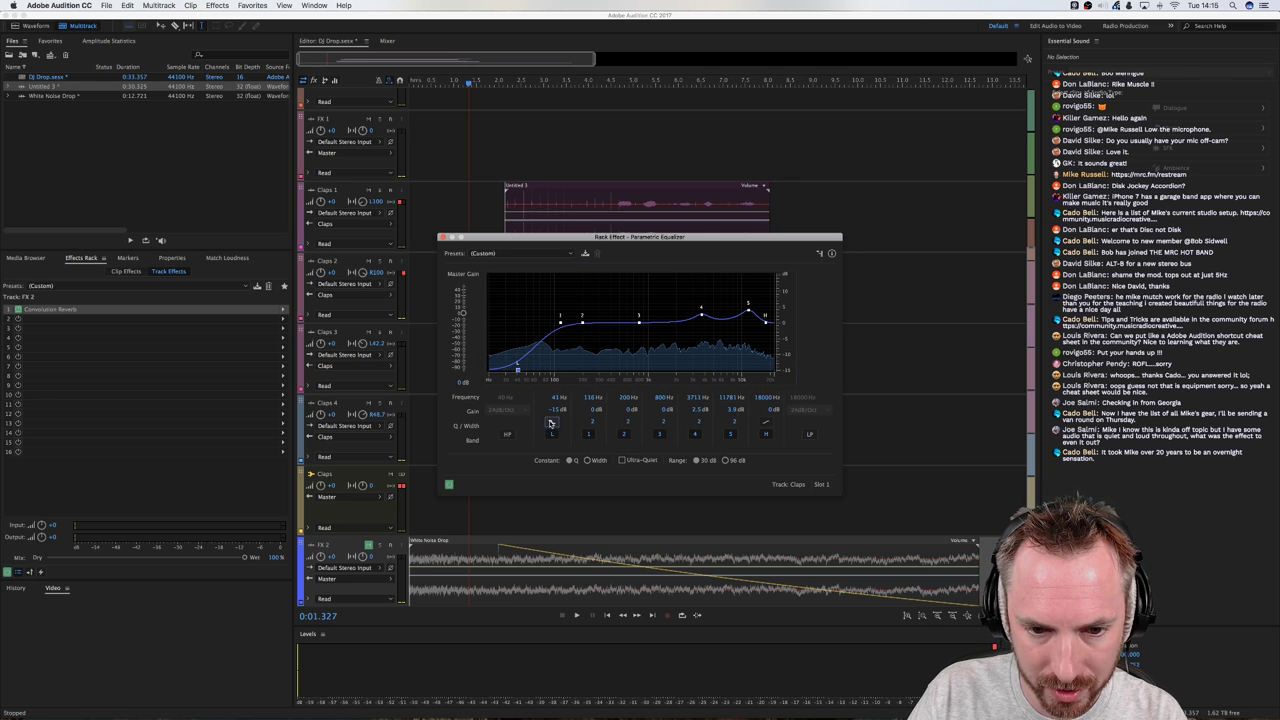
pyautogui.click(442, 237)
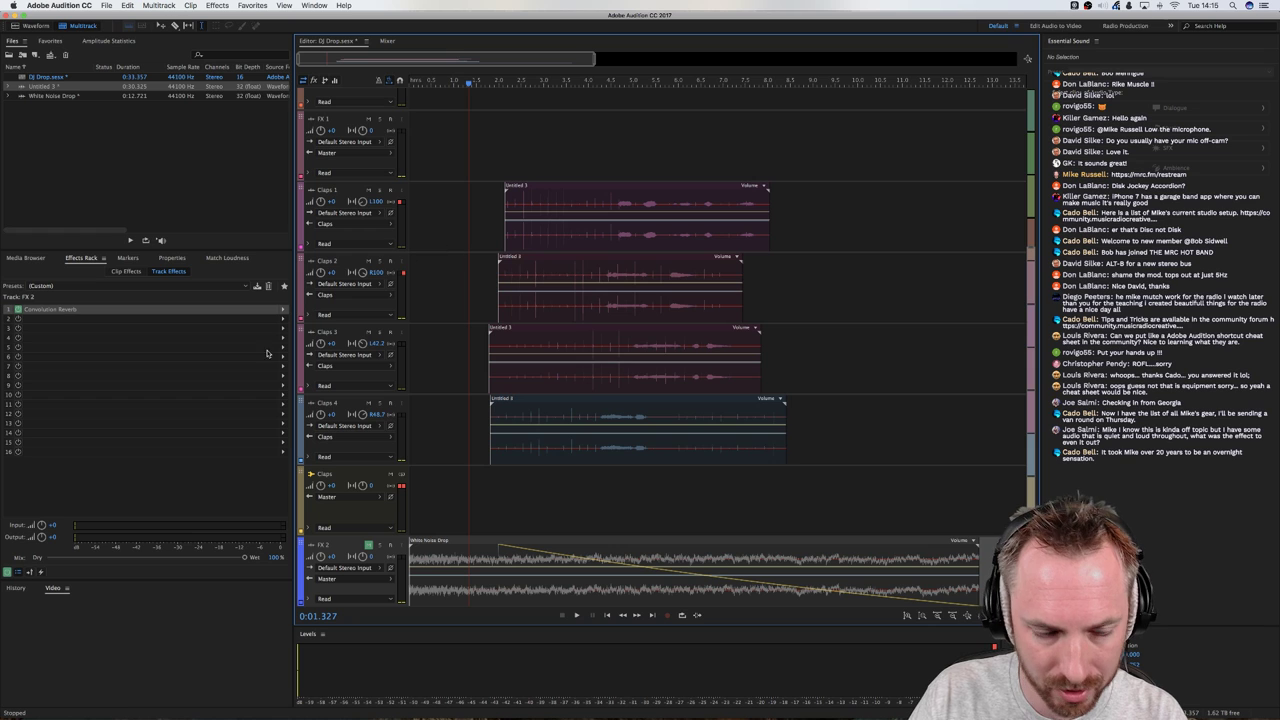
# Add Dynamics Processing to the Claps bus and shape its curve to compress at about 2.44:1 above about -29 dB
pyautogui.click(468, 487)
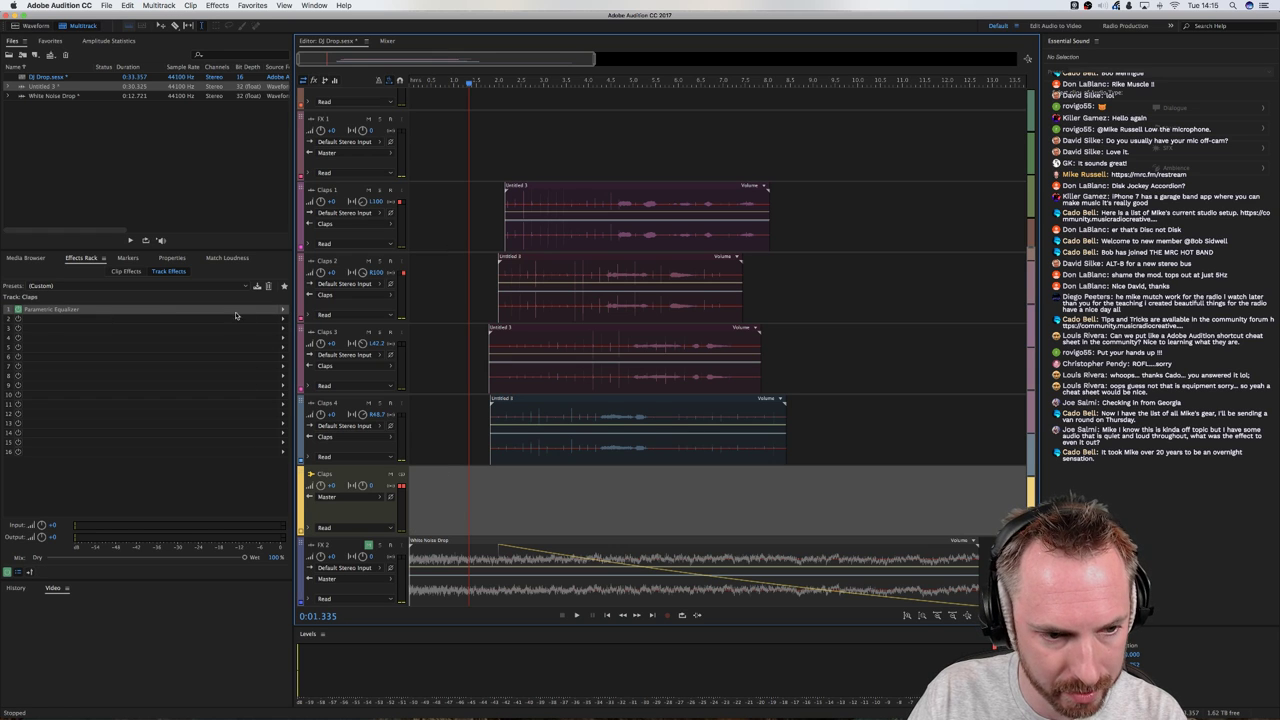
pyautogui.click(282, 318)
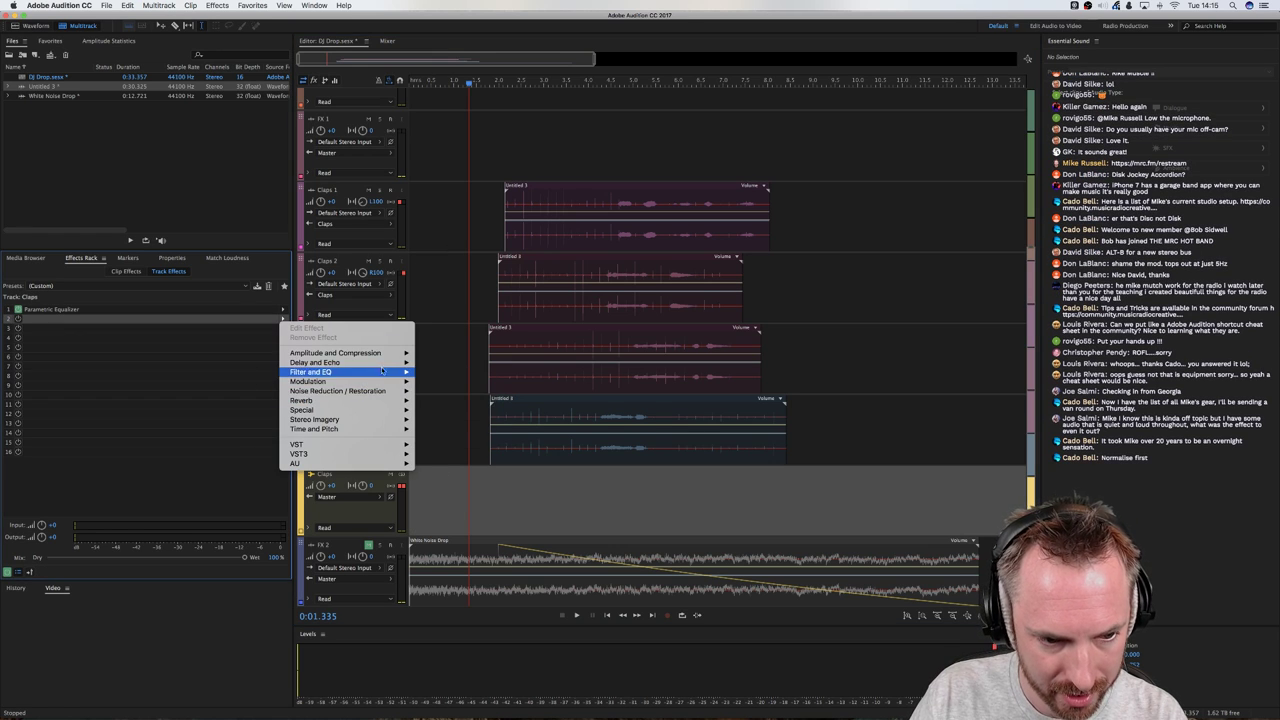
pyautogui.moveTo(385, 353)
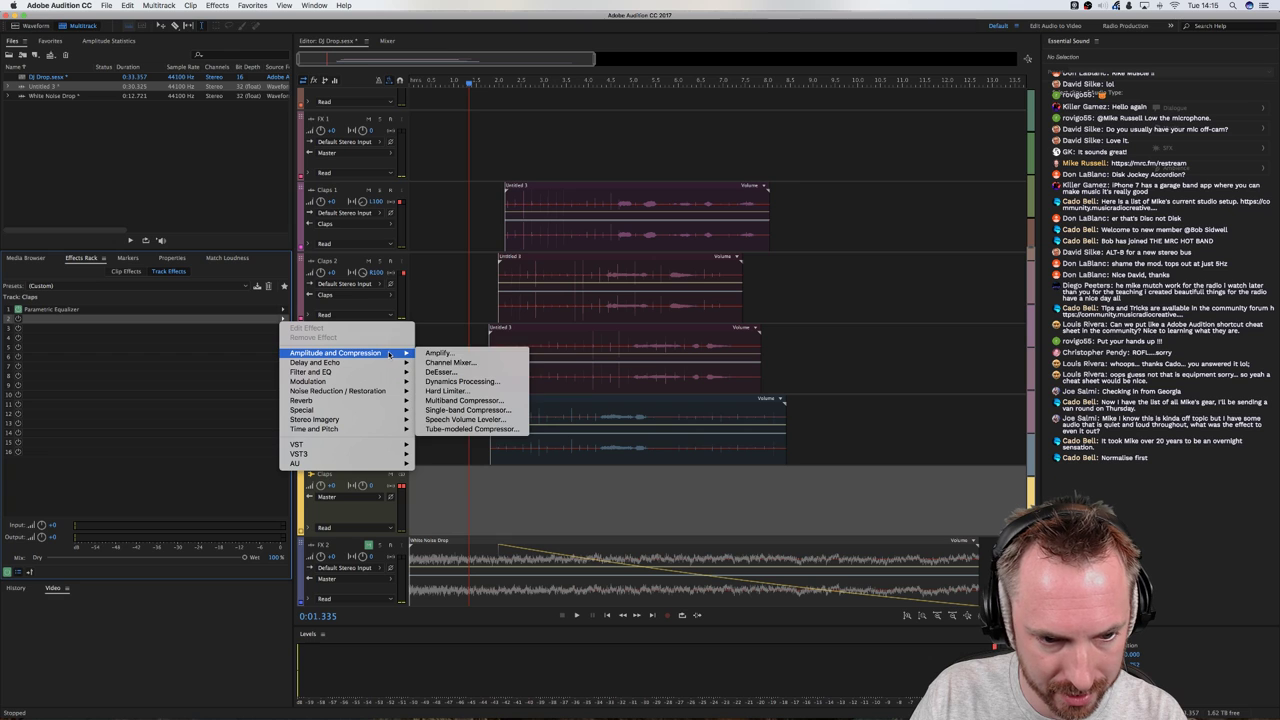
pyautogui.click(460, 381)
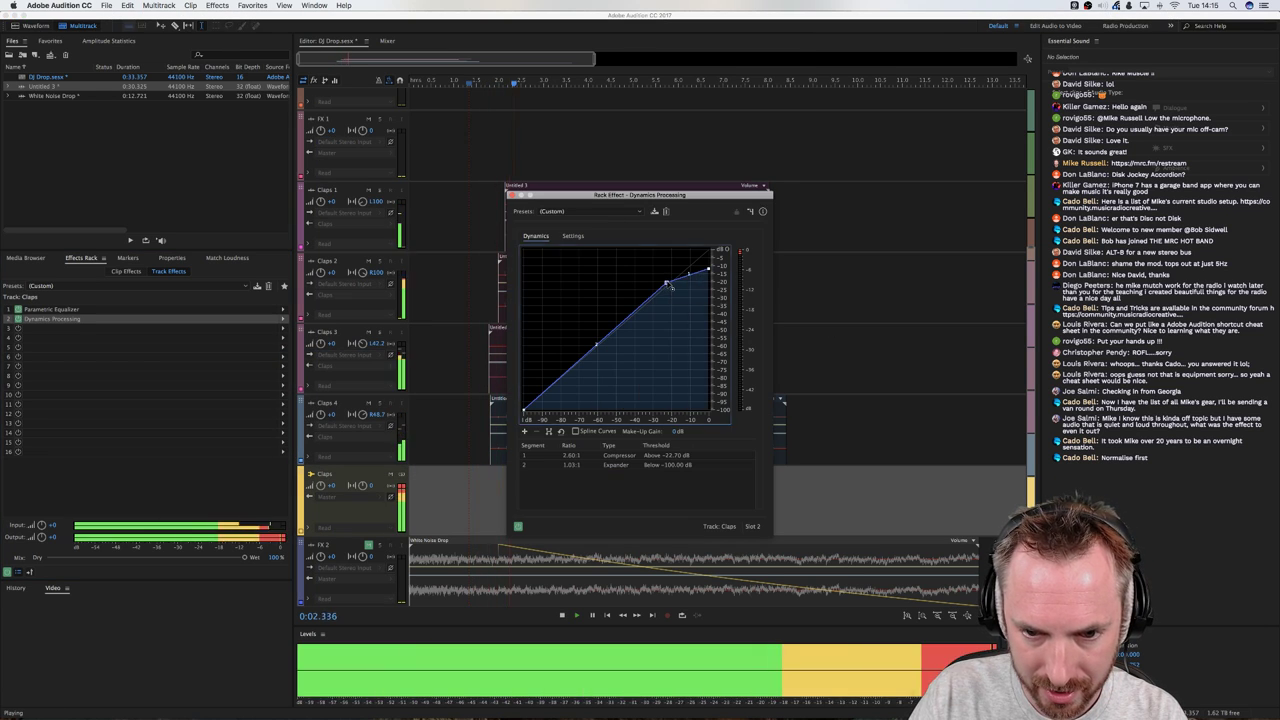
pyautogui.moveTo(666, 283); pyautogui.dragTo(655, 285)
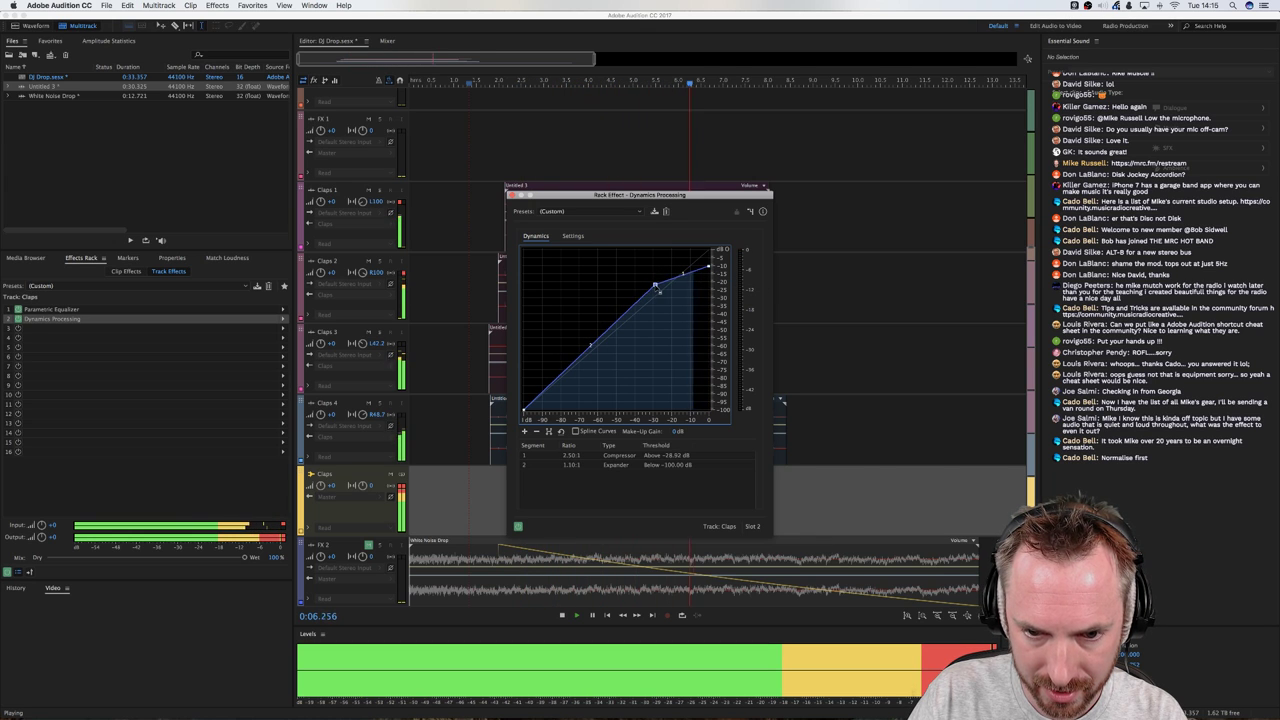
pyautogui.press('space')
# Add a Studio Reverb to the Claps bus and set its Wet level to about 29% while listening
pyautogui.click(283, 328)
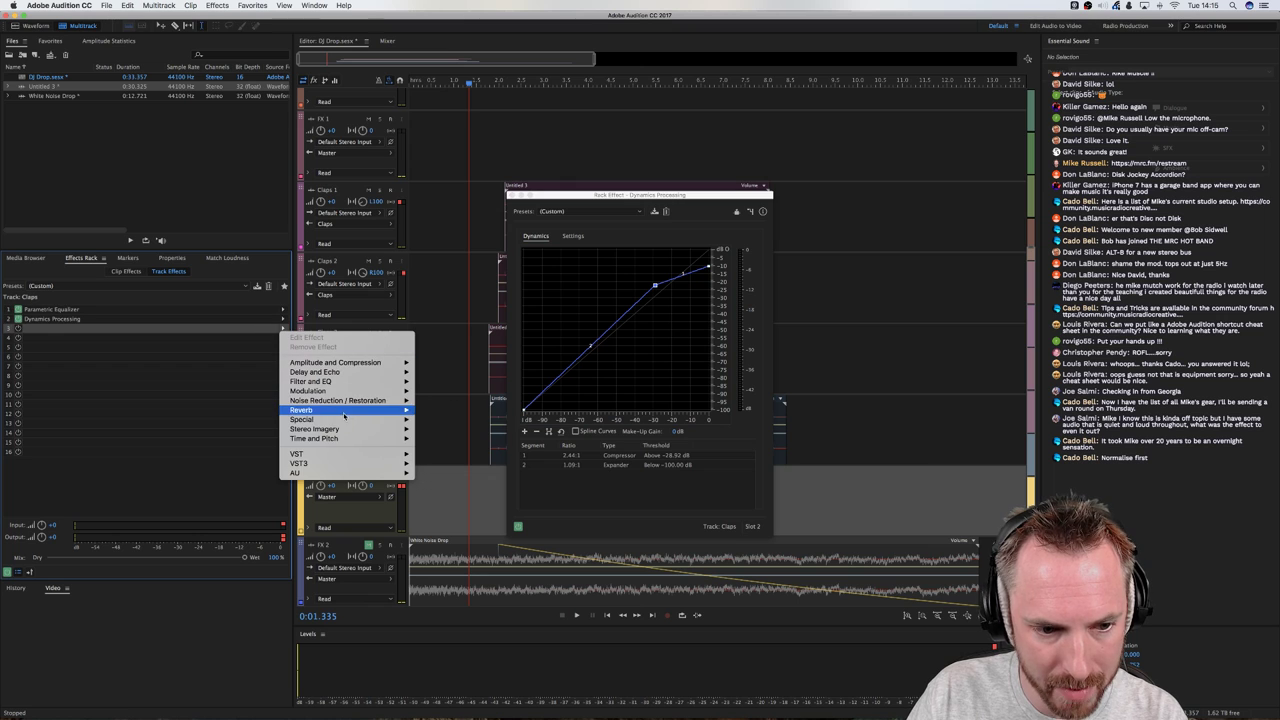
pyautogui.moveTo(399, 415)
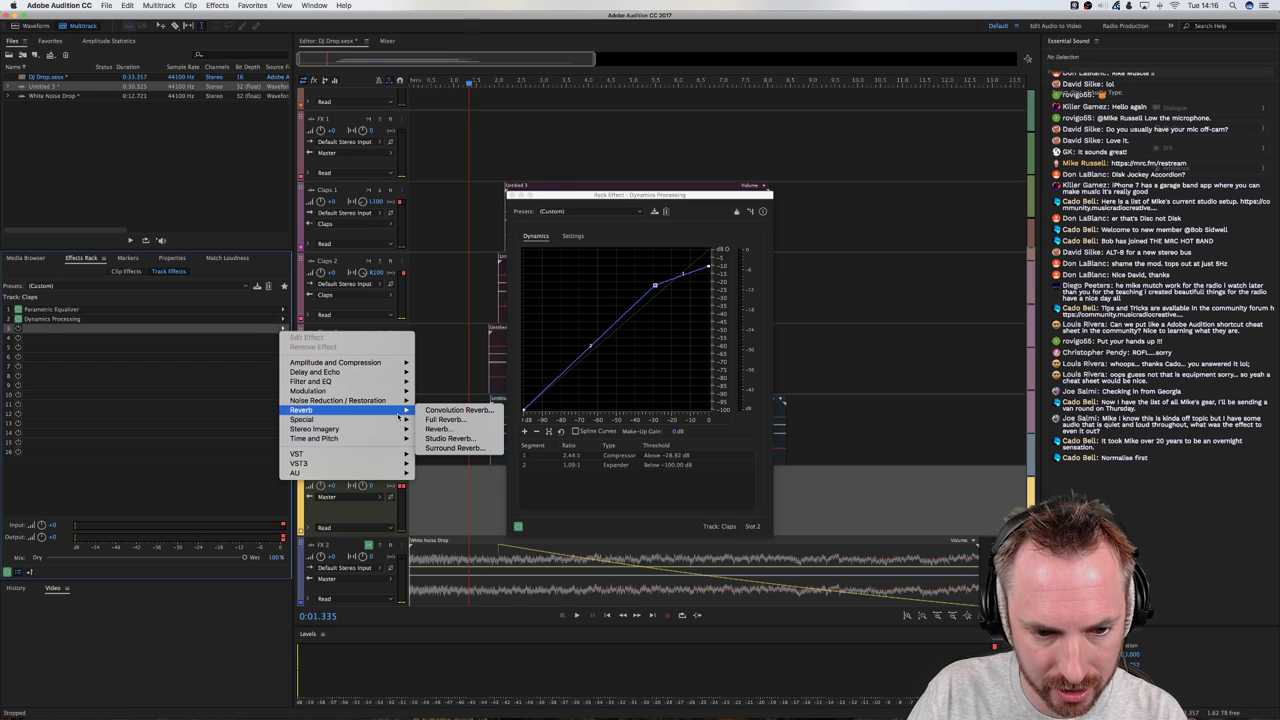
pyautogui.click(478, 437)
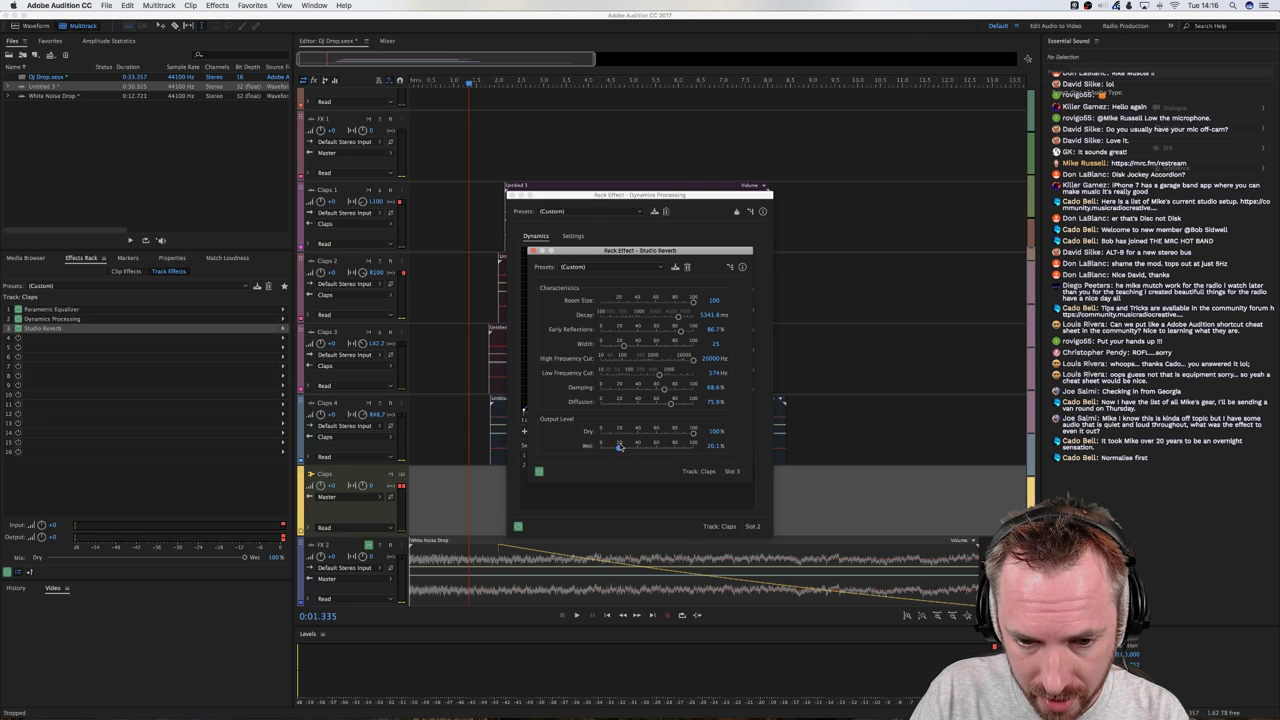
pyautogui.press('space')
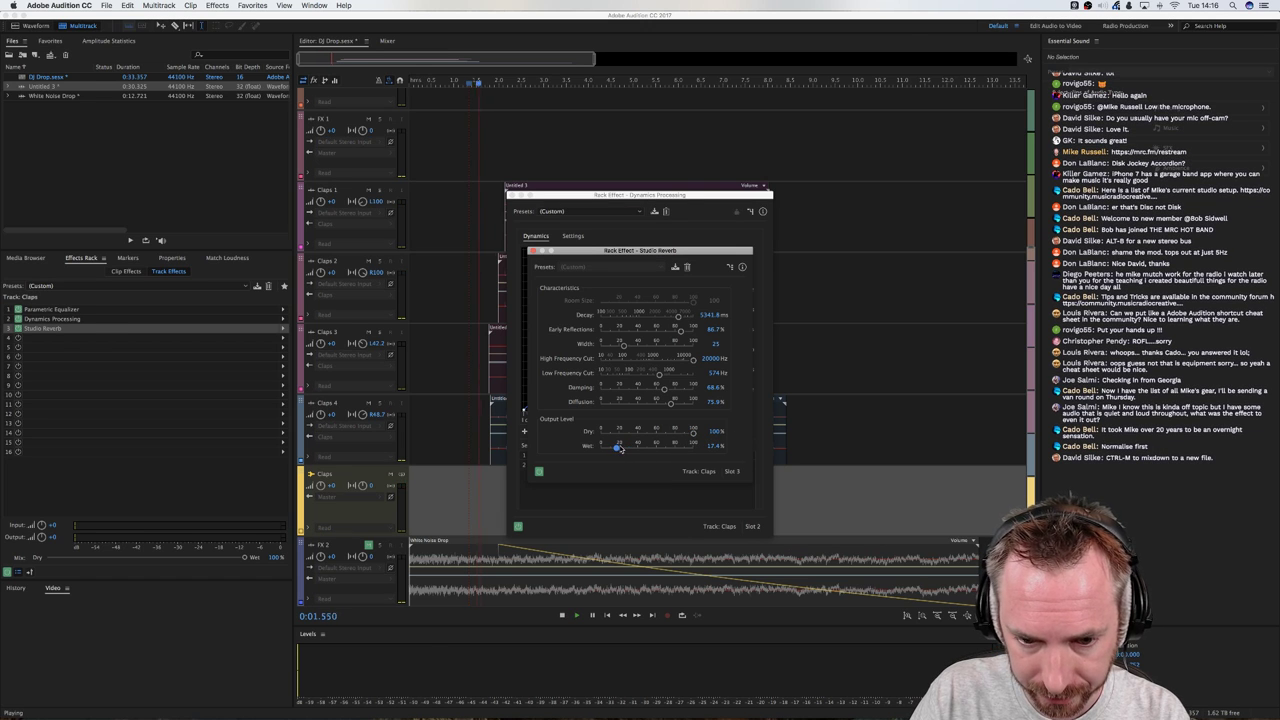
pyautogui.moveTo(615, 448); pyautogui.dragTo(675, 453)
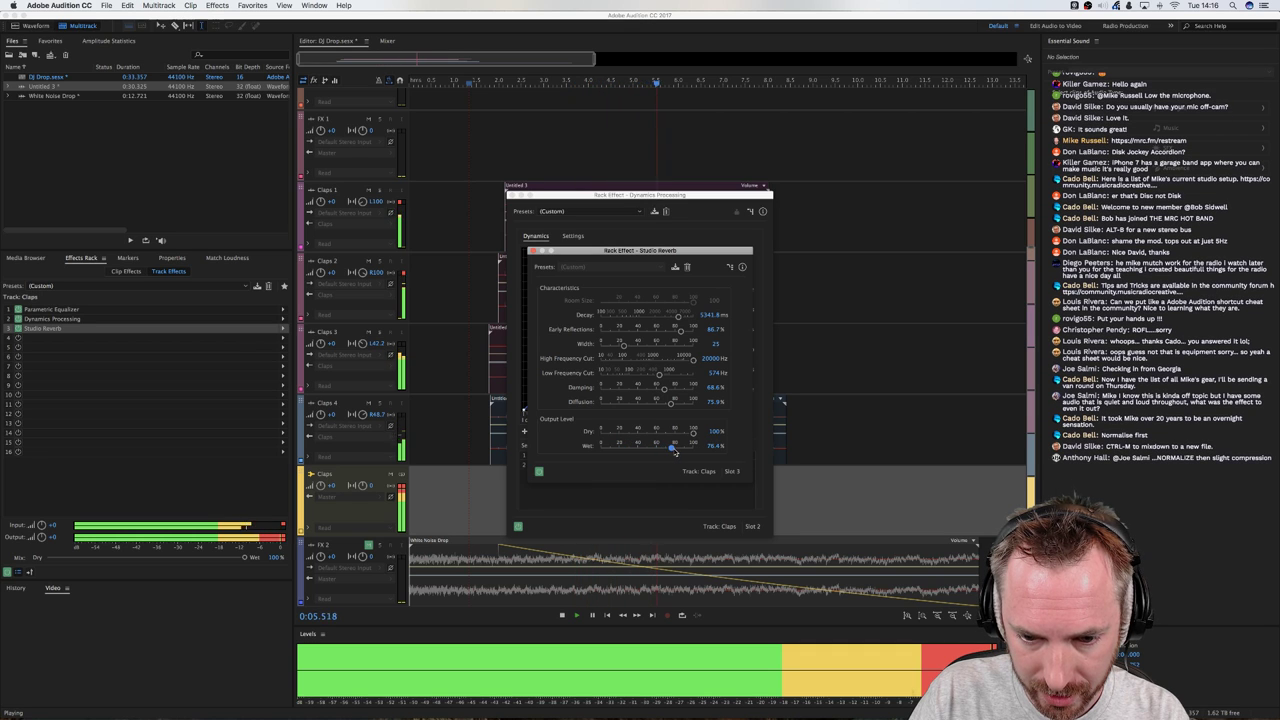
pyautogui.press('space')
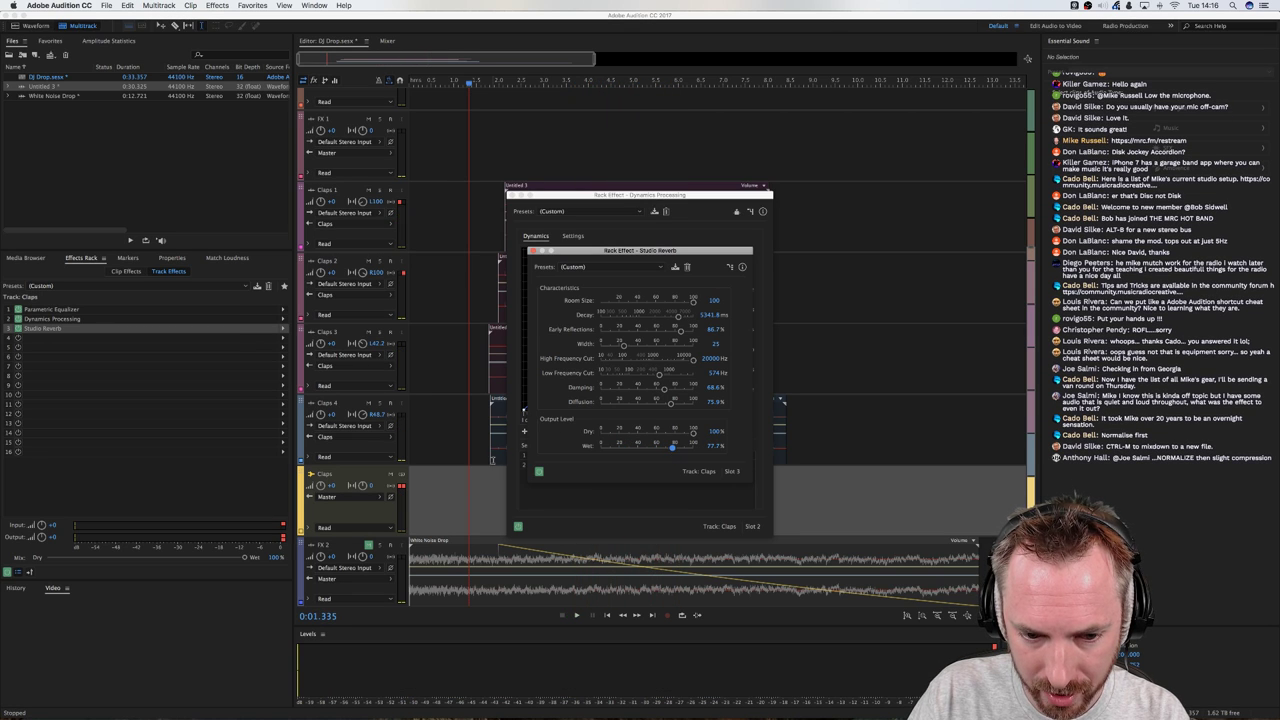
pyautogui.press('space')
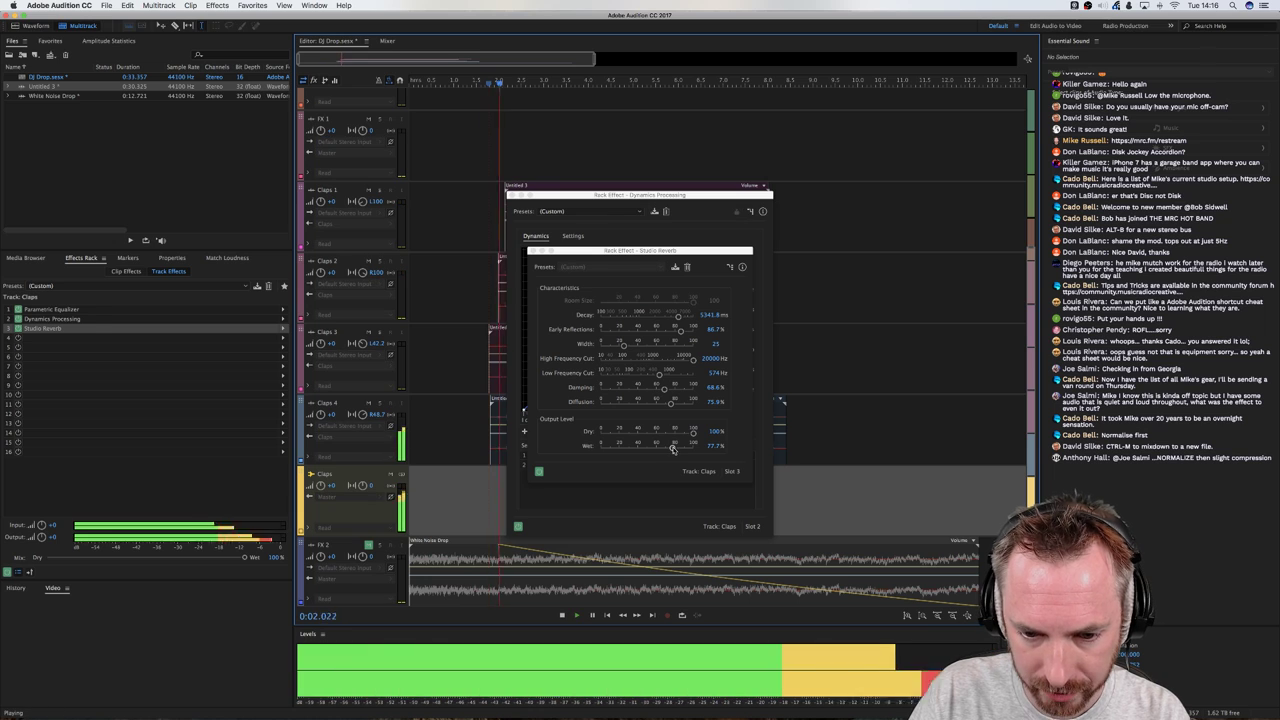
pyautogui.moveTo(672, 449); pyautogui.dragTo(629, 451)
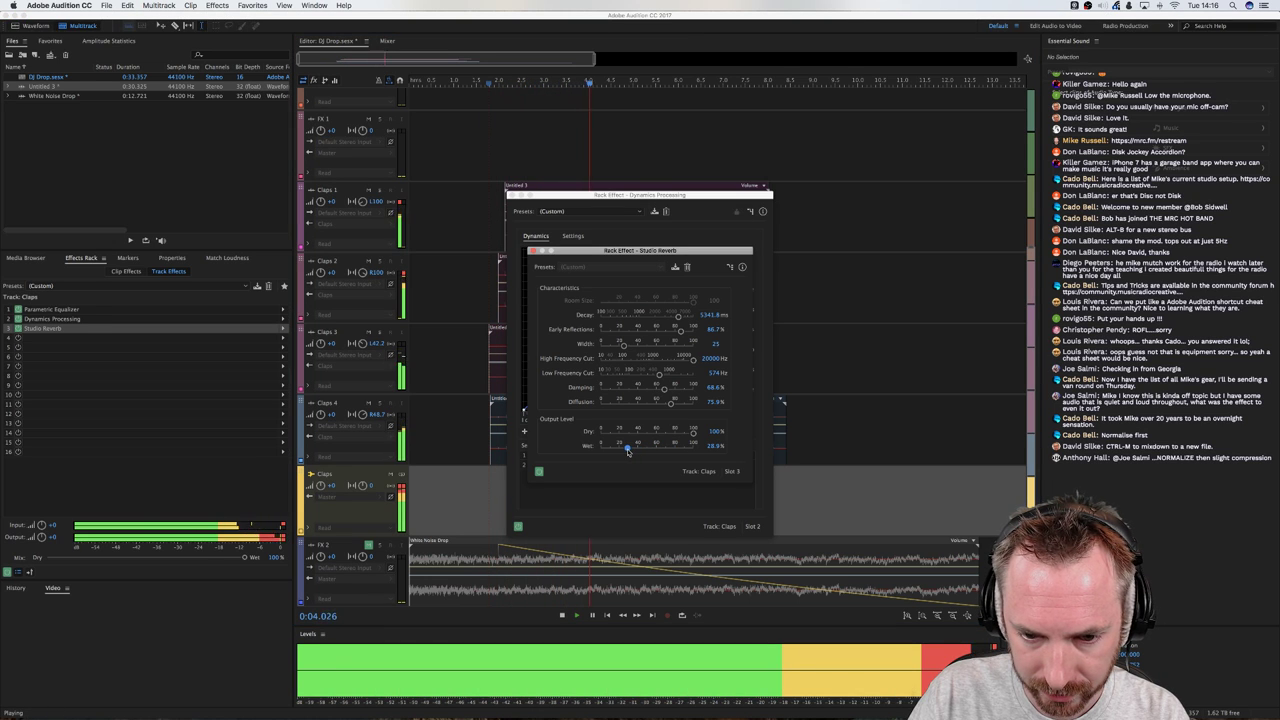
# Set the Studio Reverb's decay to about 3077 ms, Dry to about 72% and Wet to about 23%, and close both effect windows
pyautogui.click(654, 318)
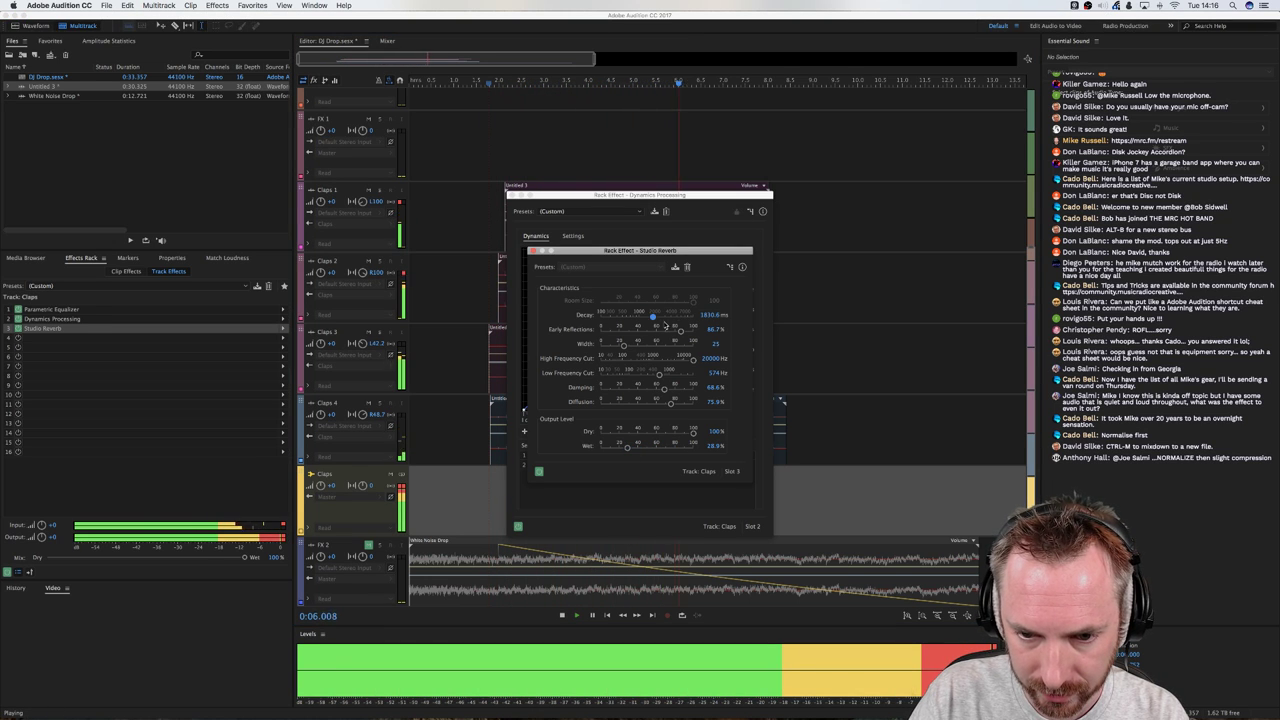
pyautogui.press('space')
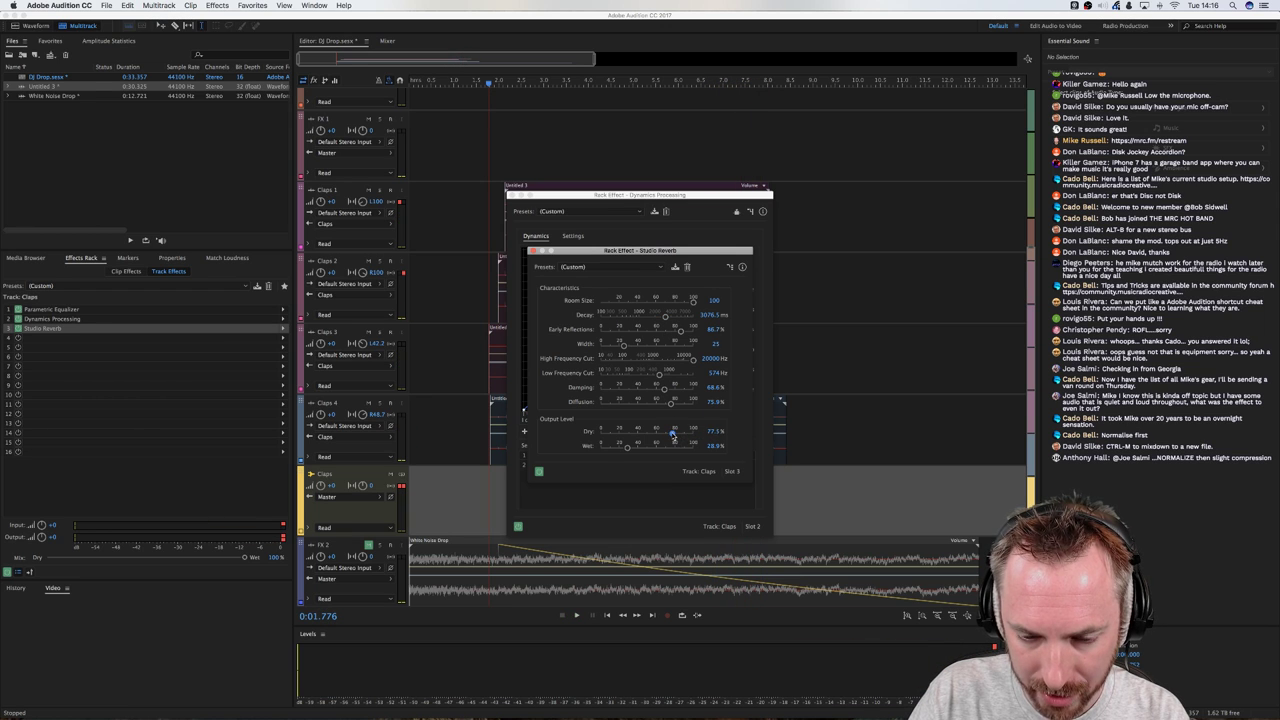
pyautogui.press('space')
pyautogui.moveTo(673, 435); pyautogui.dragTo(662, 435)
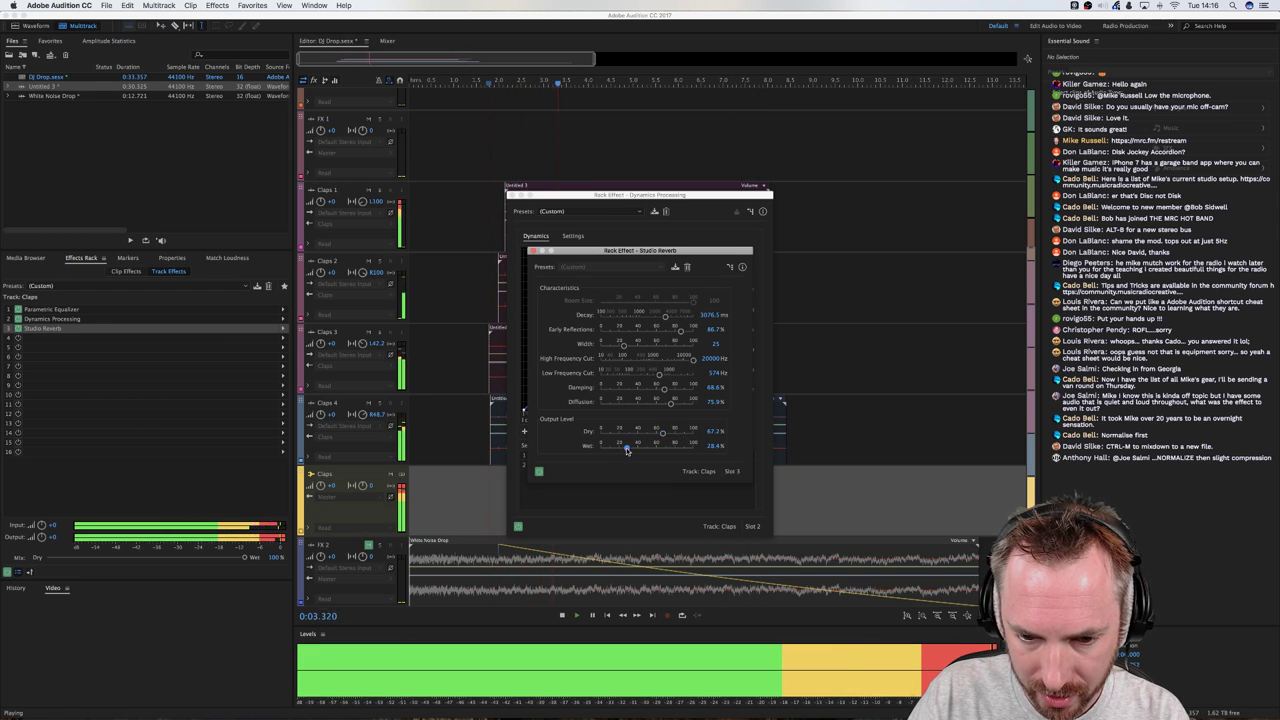
pyautogui.click(655, 434)
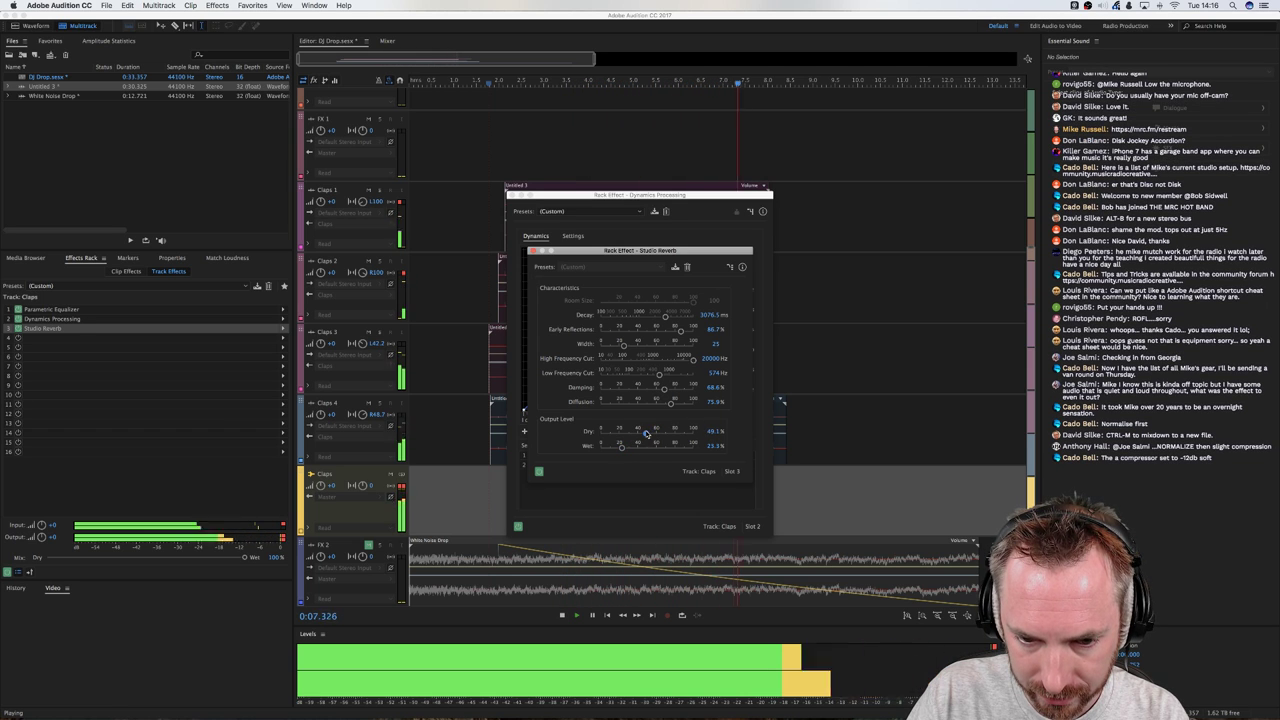
pyautogui.moveTo(655, 432)
pyautogui.mouseDown()
pyautogui.moveTo(615, 437)
pyautogui.moveTo(668, 432)
pyautogui.mouseUp()
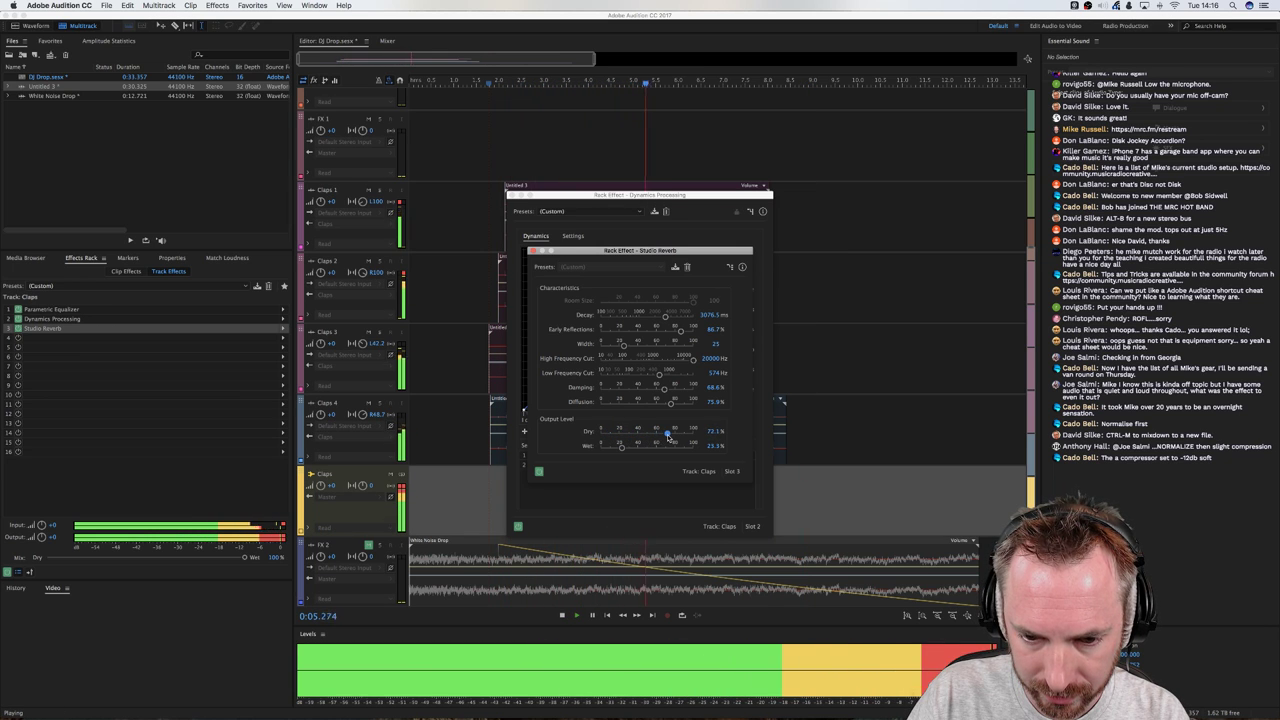
pyautogui.click(534, 250)
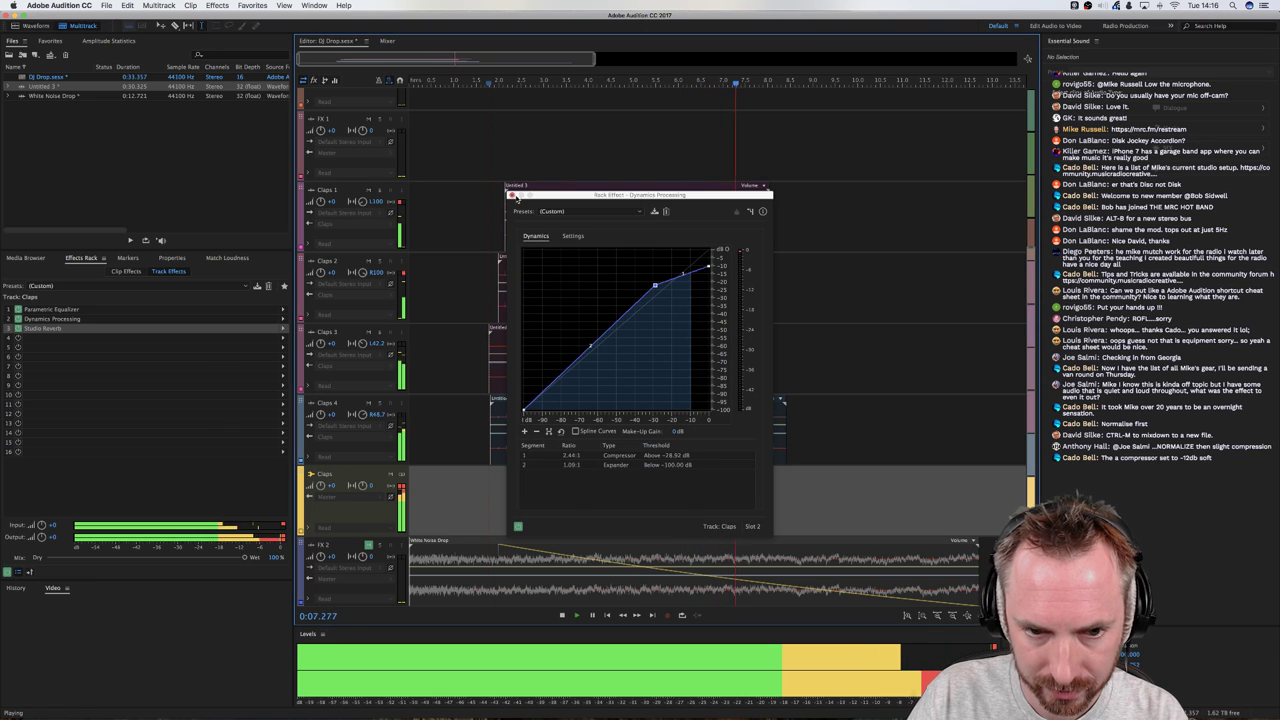
pyautogui.click(511, 194)
pyautogui.press('space')
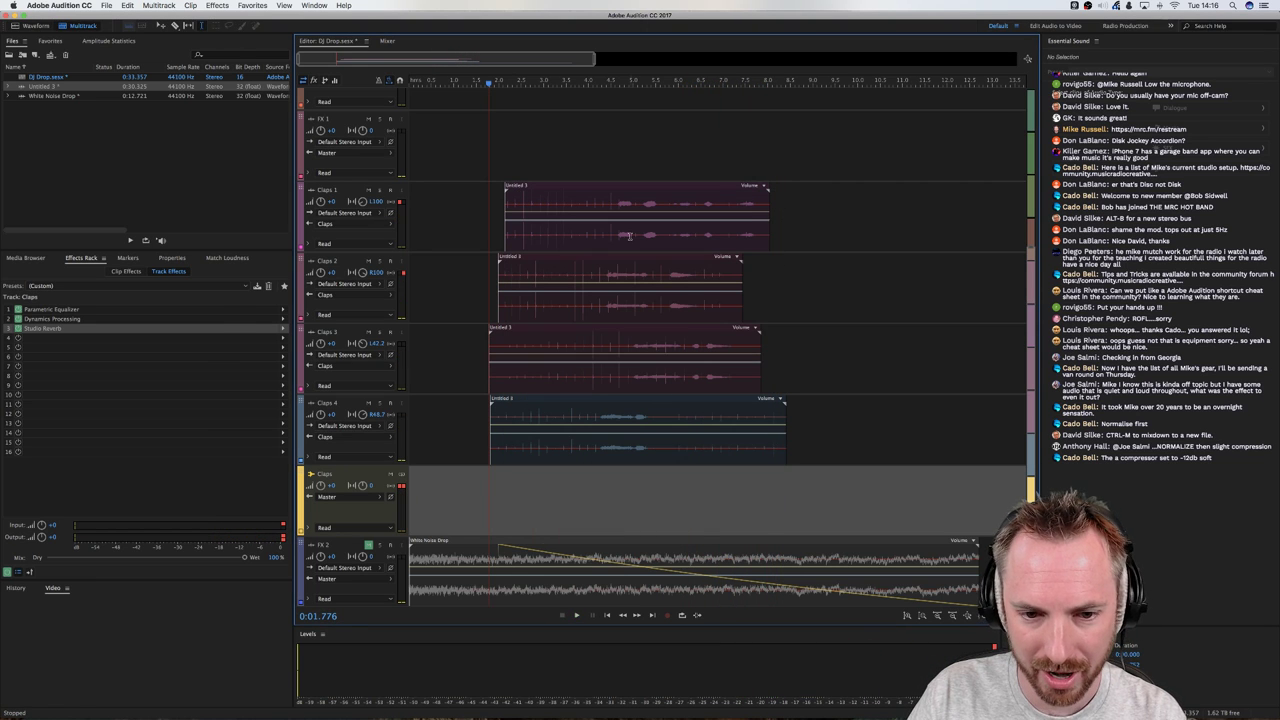
# Unmute the FX 2 noise drop track and play the mix from the start of the session
pyautogui.scroll(-3, 533, 75)
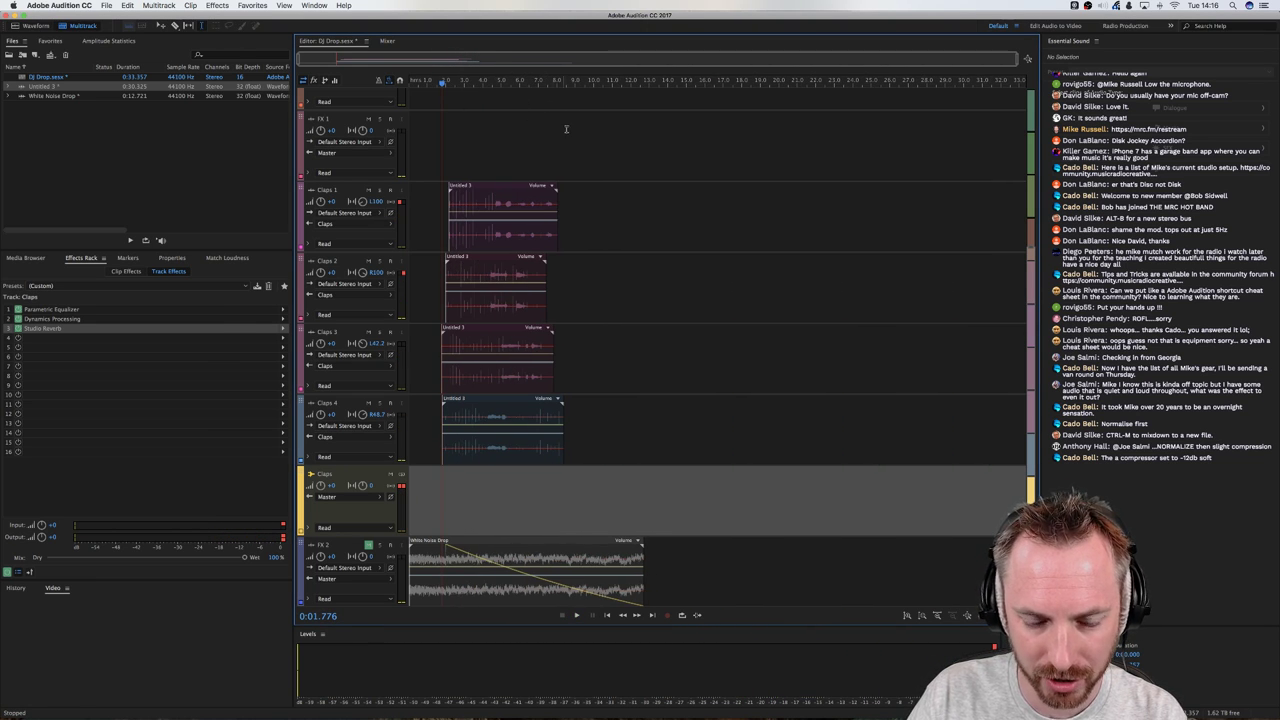
pyautogui.click(520, 560)
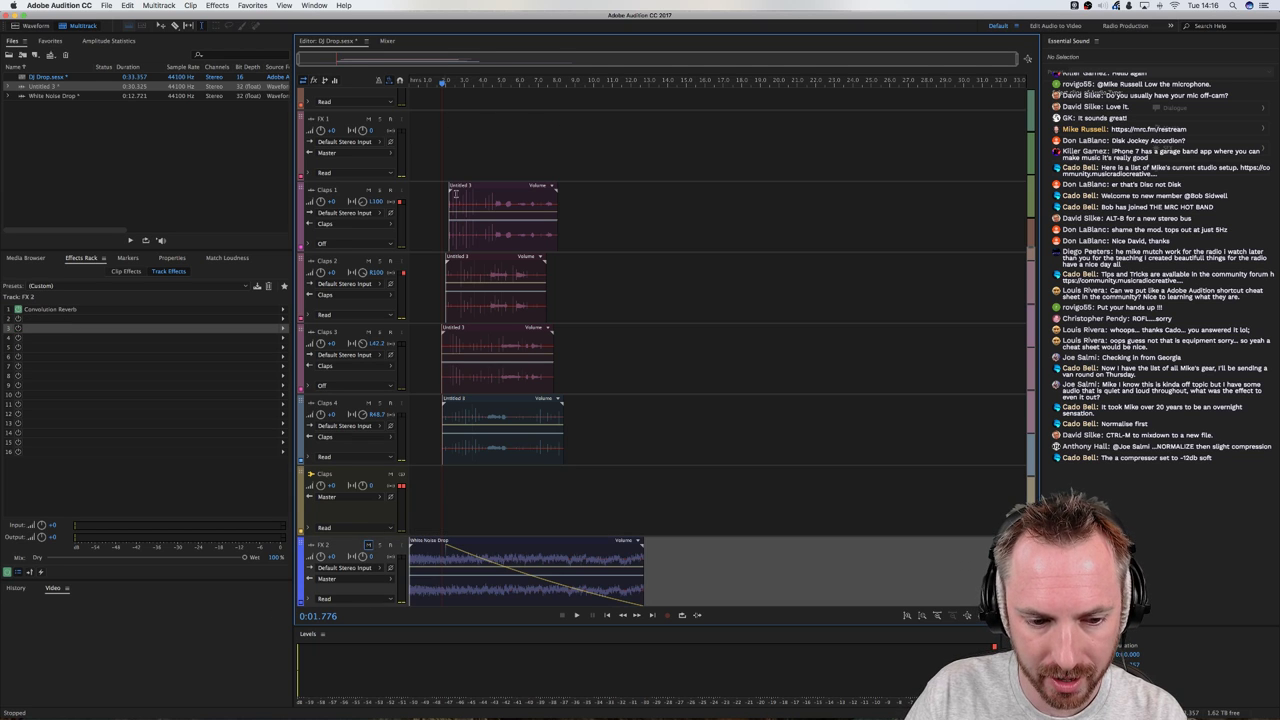
pyautogui.press('space')
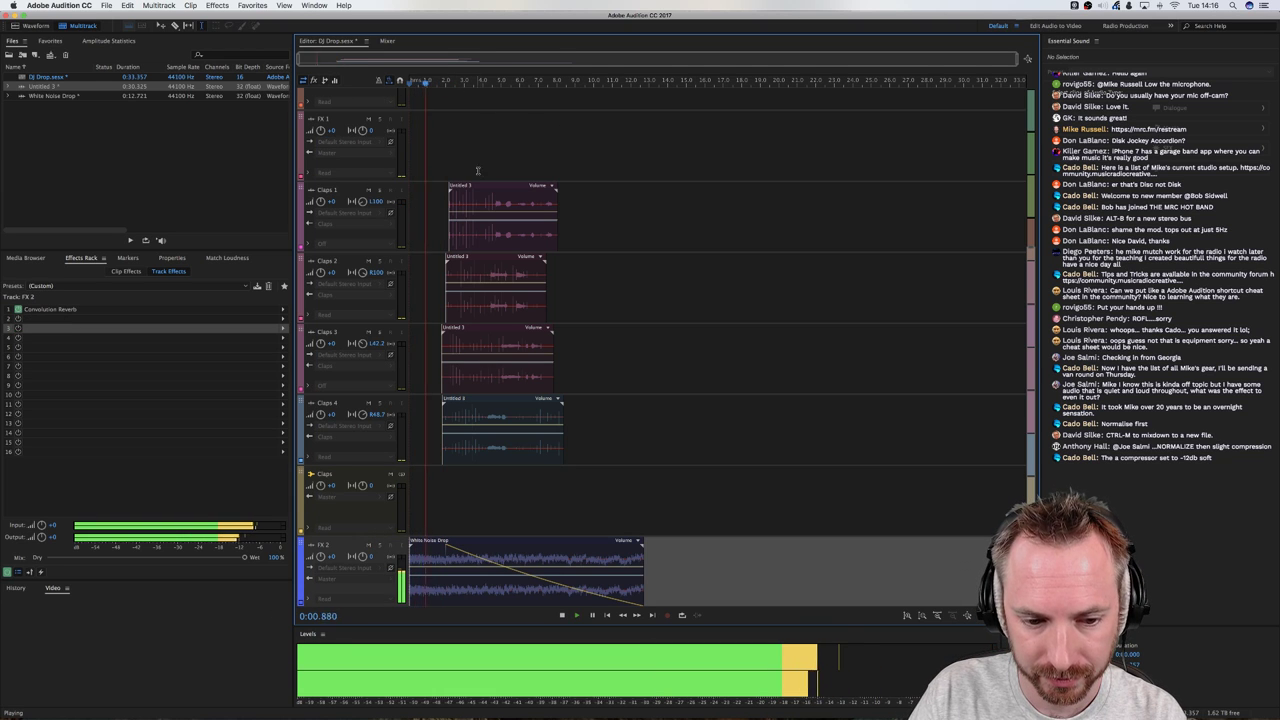
pyautogui.press('space')
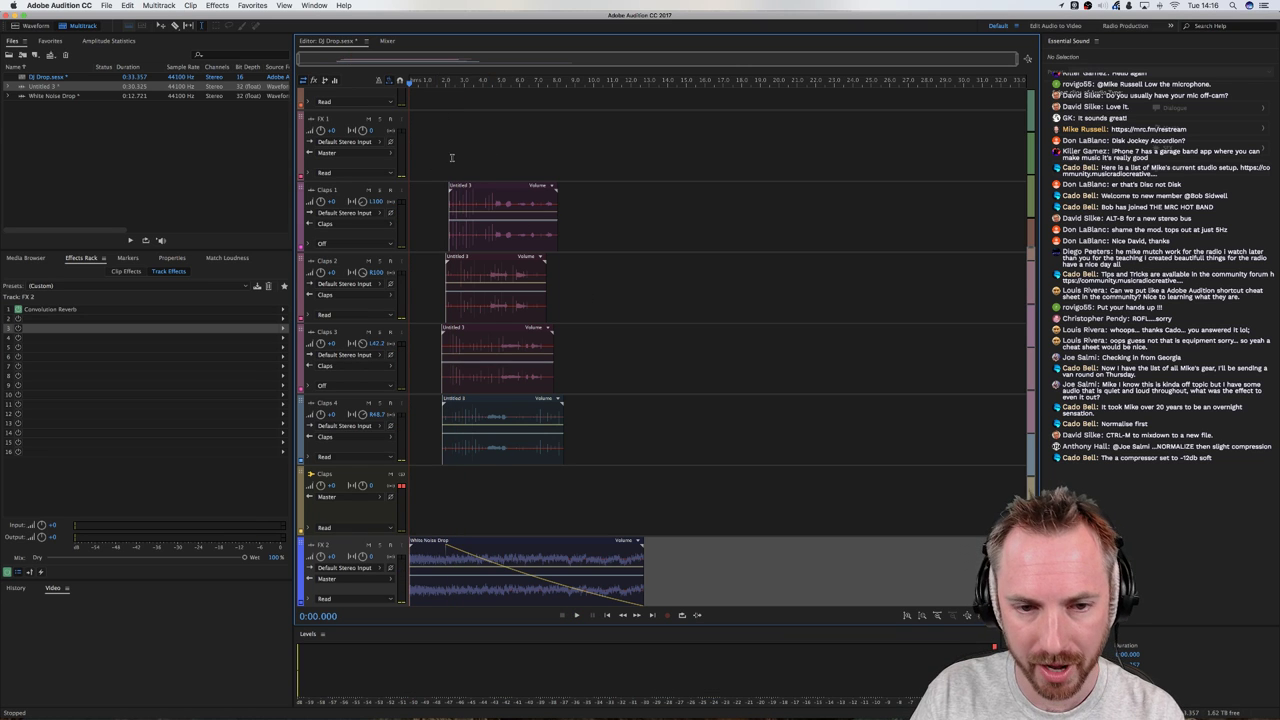
# Switch to Chrome and show the Music Radio Creative community page
pyautogui.scroll(5, 588, 347)
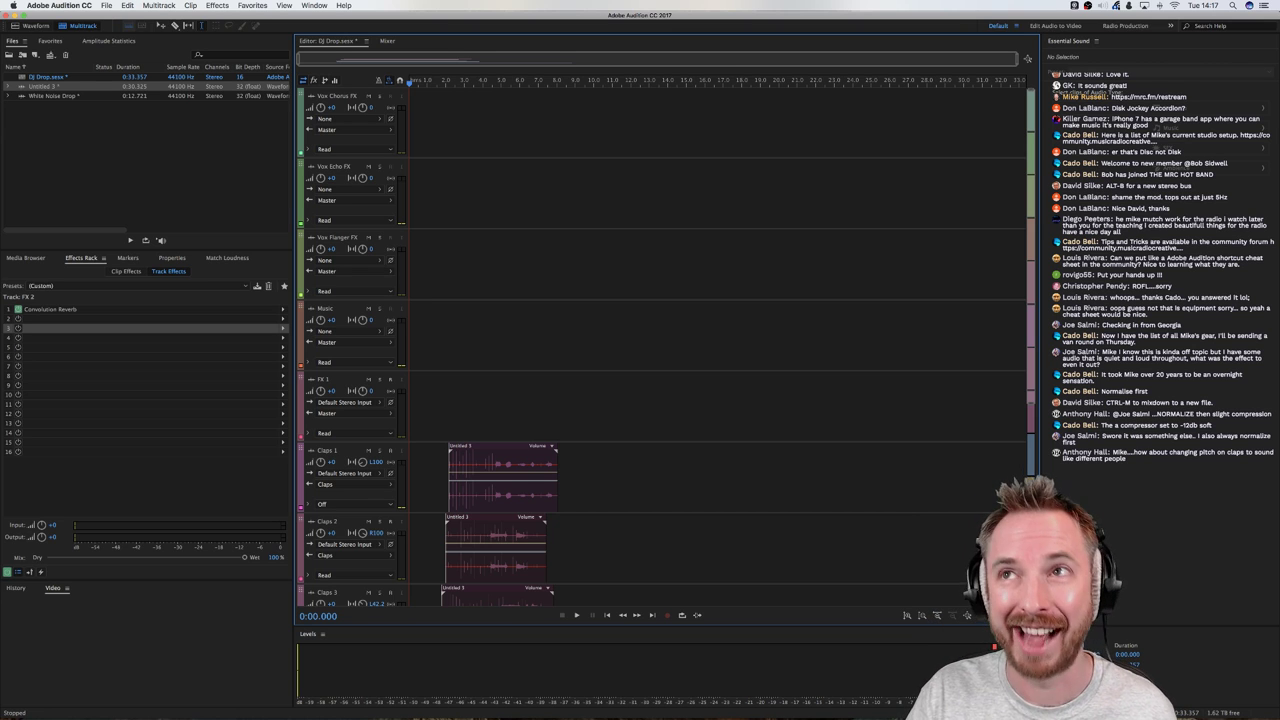
pyautogui.click(326, 696)
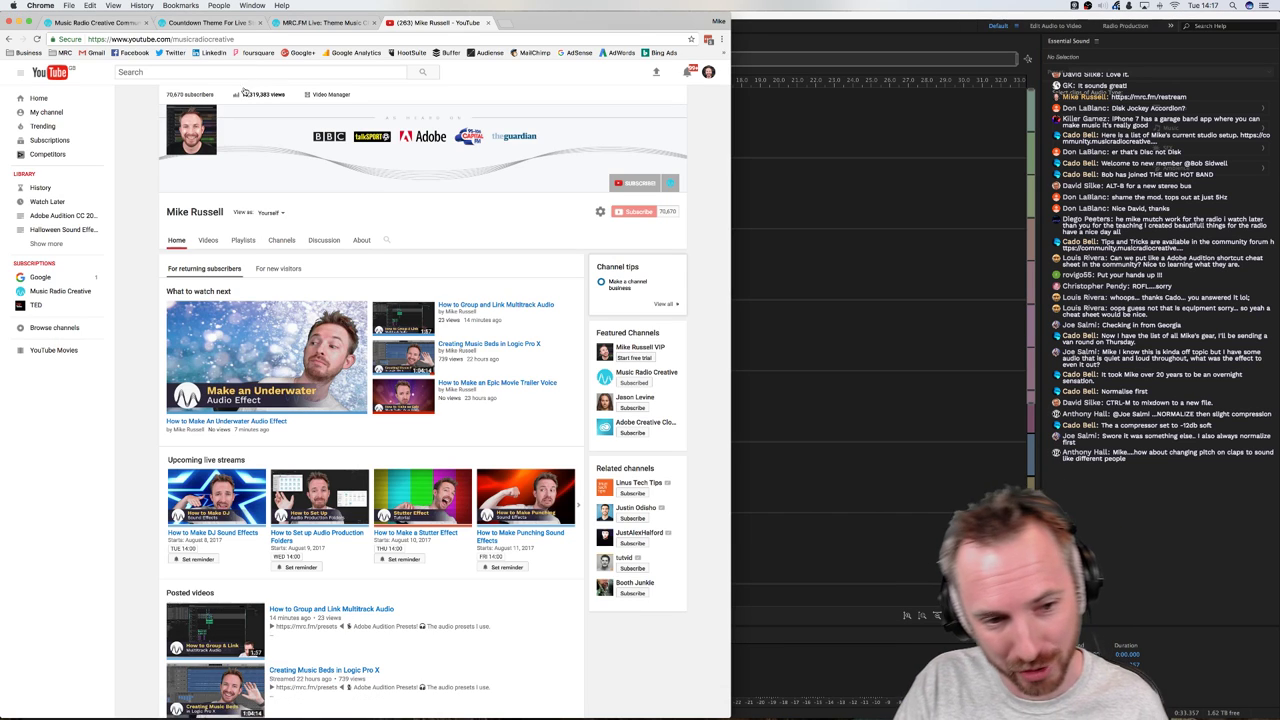
pyautogui.click(98, 22)
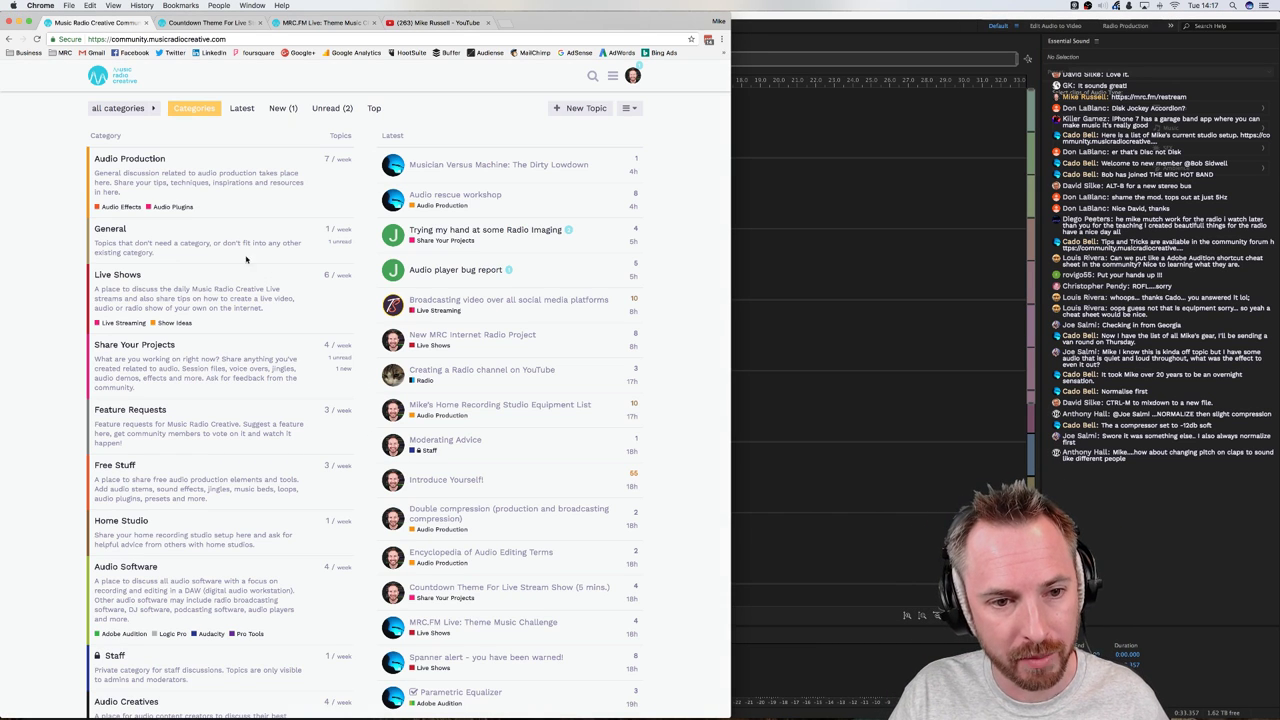
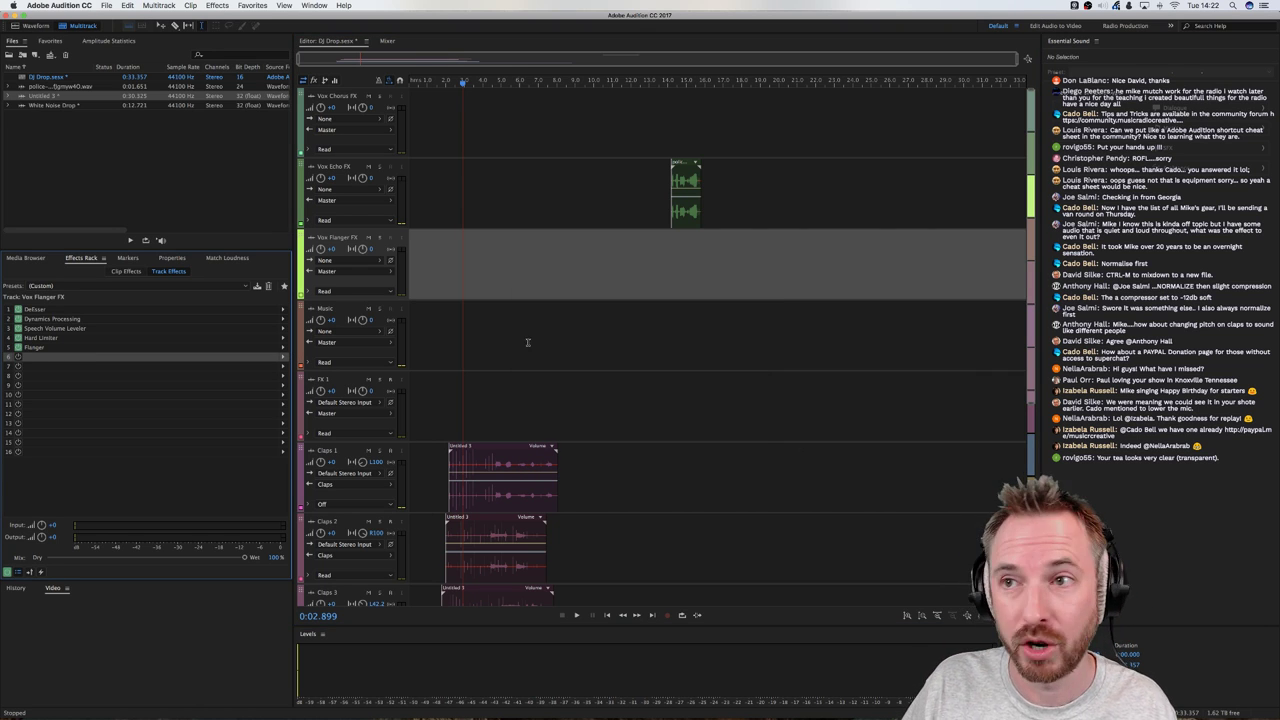
# Add a Pitch Shifter to the first effect slot of the Claps 2 track
pyautogui.scroll(-5, 432, 485)
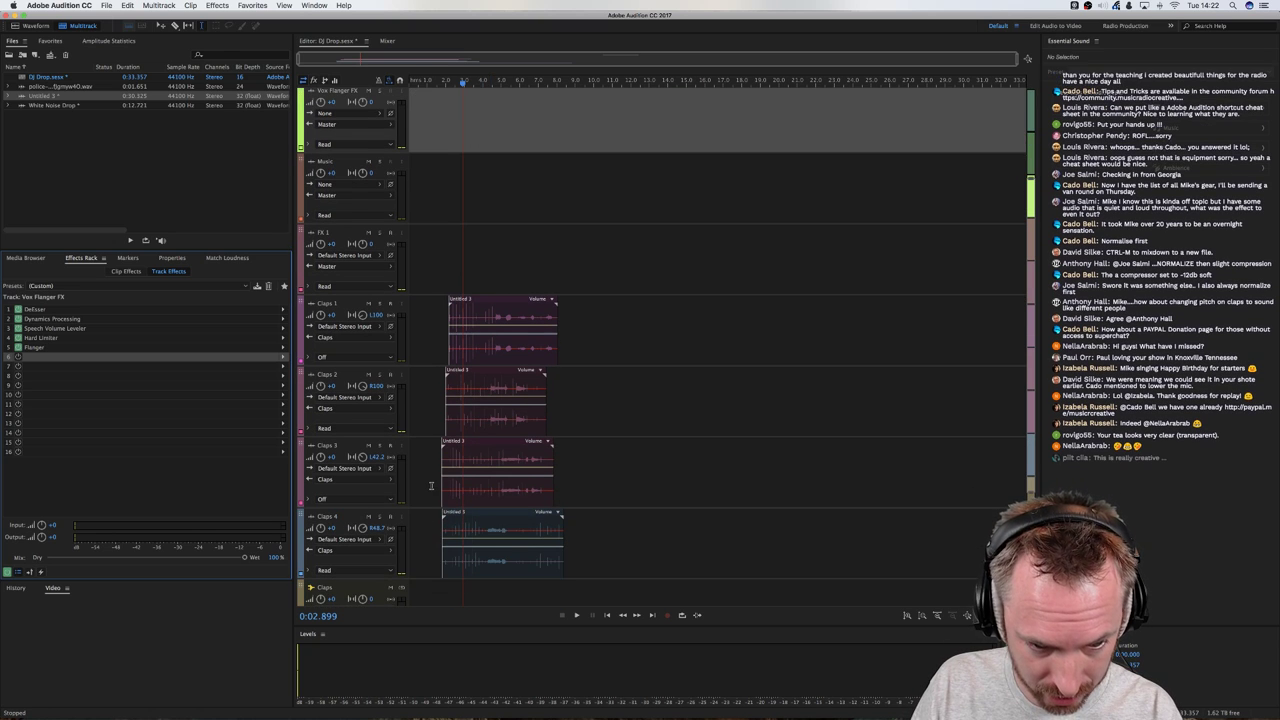
pyautogui.scroll(-2, 427, 305)
pyautogui.click(419, 329)
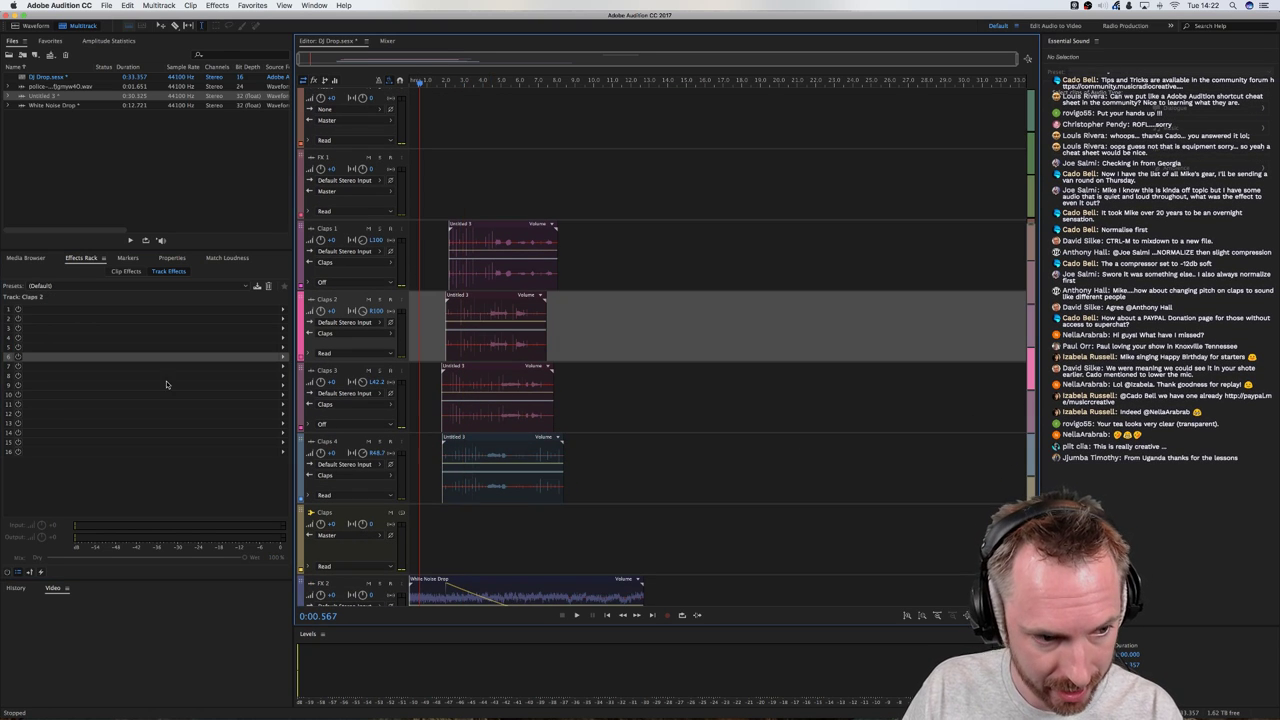
pyautogui.click(284, 313)
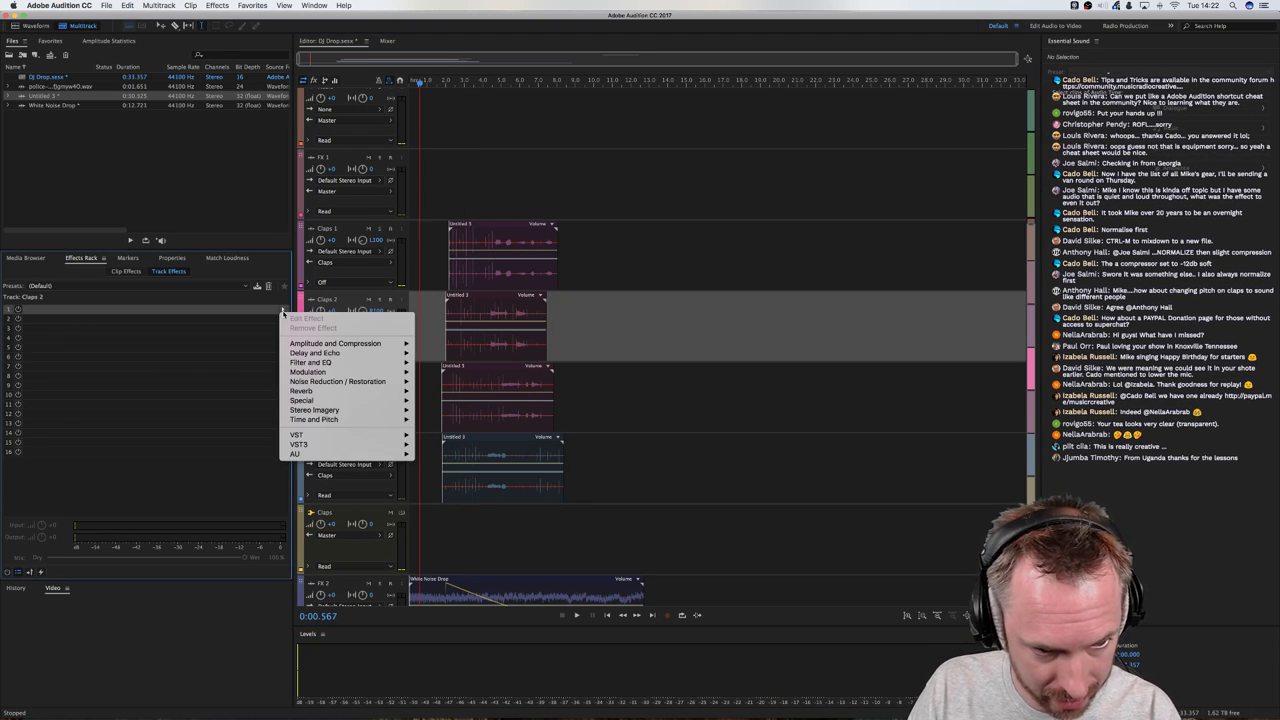
pyautogui.moveTo(395, 419)
pyautogui.click(440, 428)
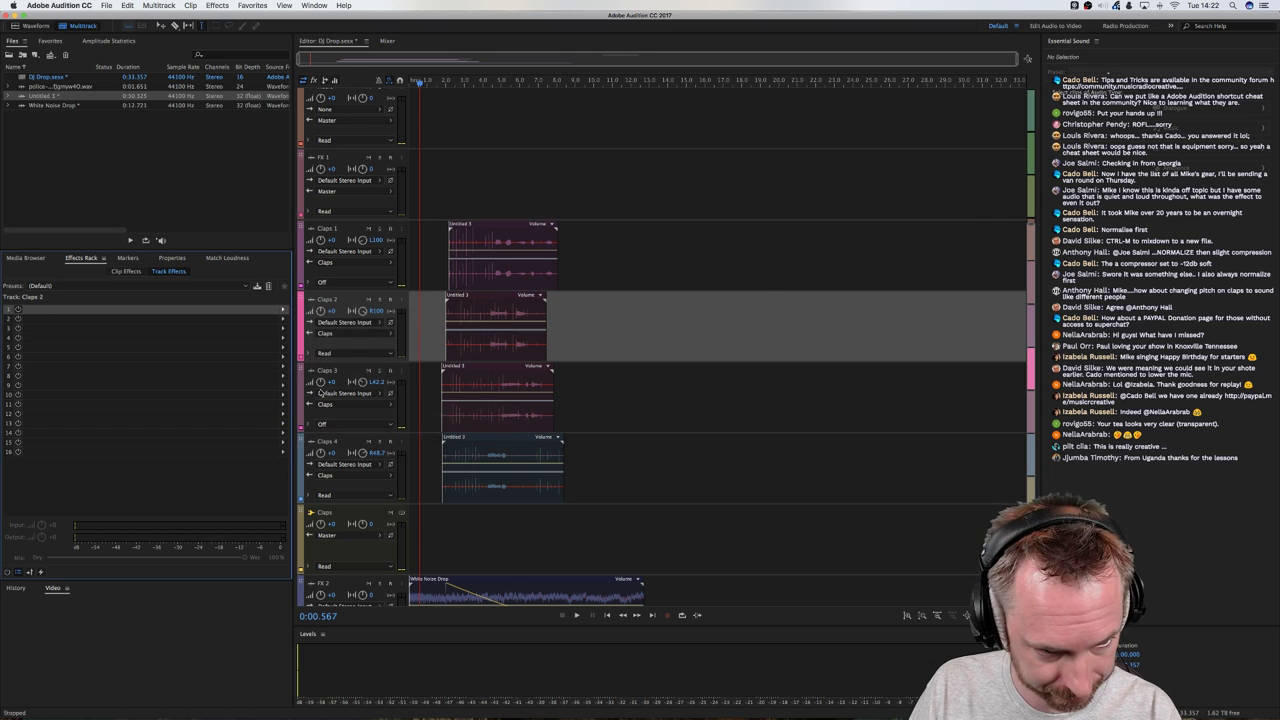
# Add a Pitch Shifter to the first effect slot of both the Claps 3 and Claps 4 tracks
pyautogui.click(285, 313)
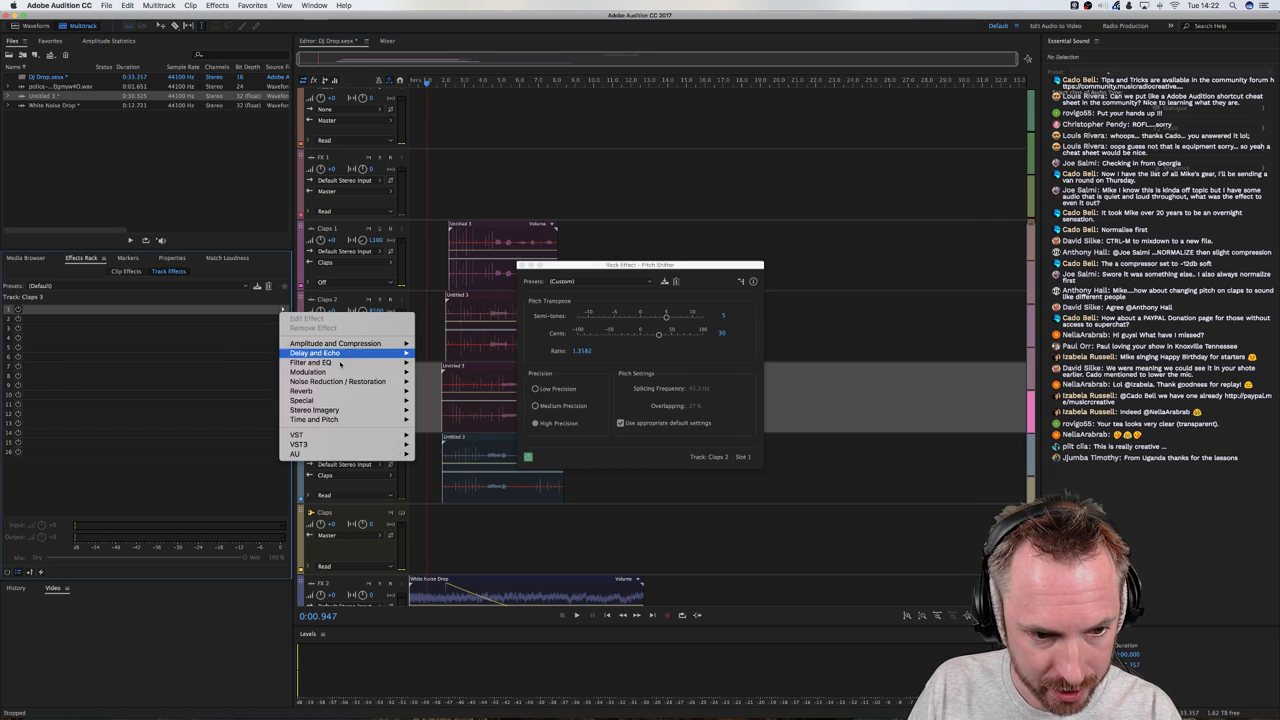
pyautogui.moveTo(395, 419)
pyautogui.click(474, 429)
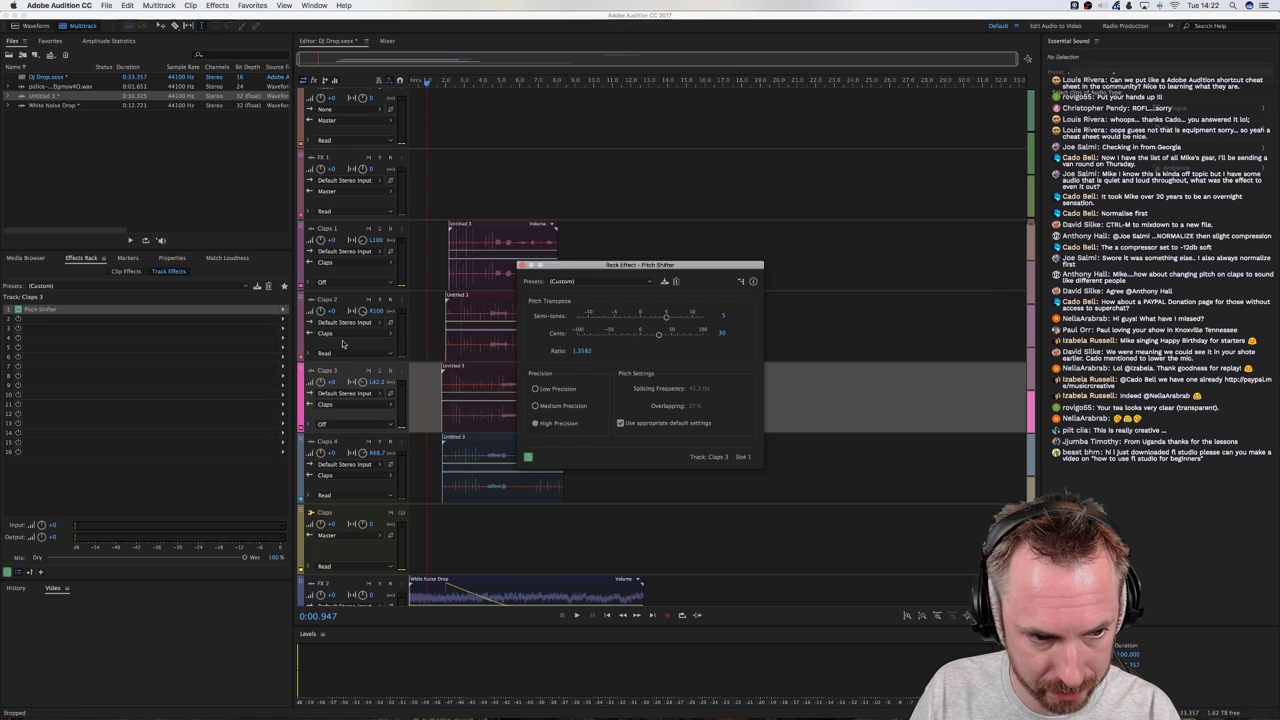
pyautogui.press('Down')
pyautogui.click(281, 311)
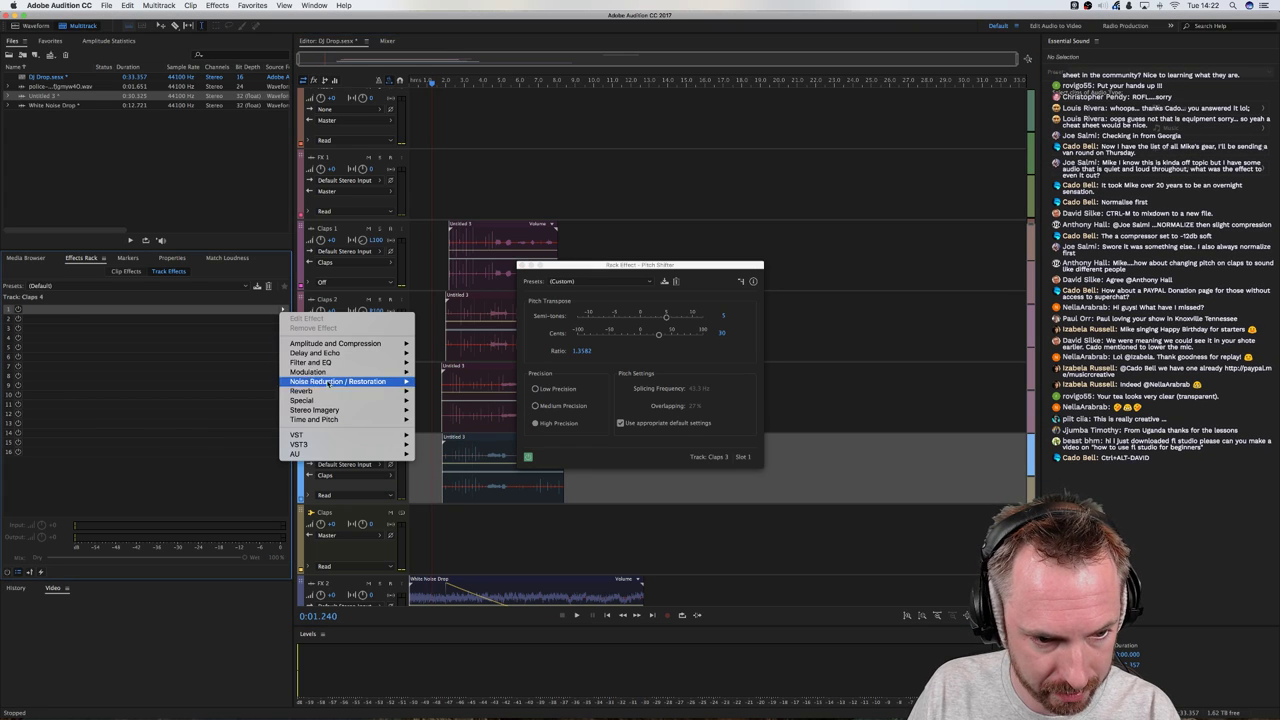
pyautogui.moveTo(395, 419)
pyautogui.click(447, 429)
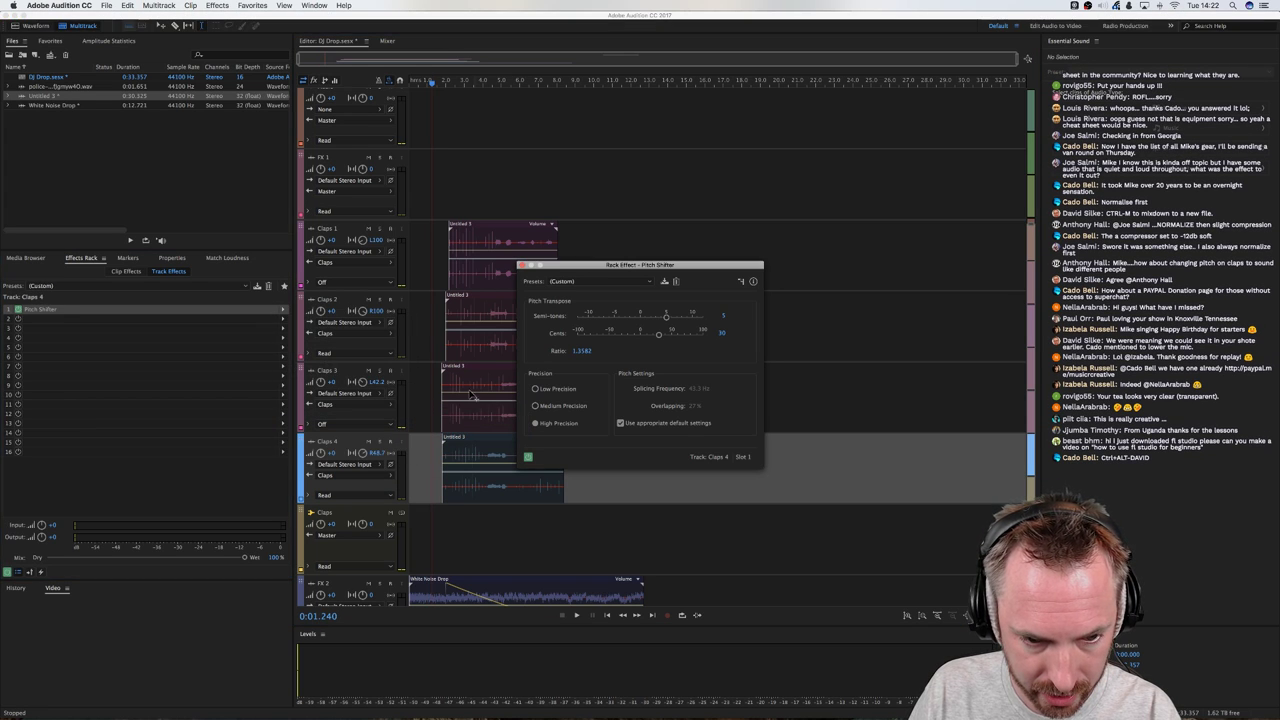
# Reset the Claps 4 Pitch Shifter to the Default preset, set it to -2 semitones and audition the result
pyautogui.click(419, 466)
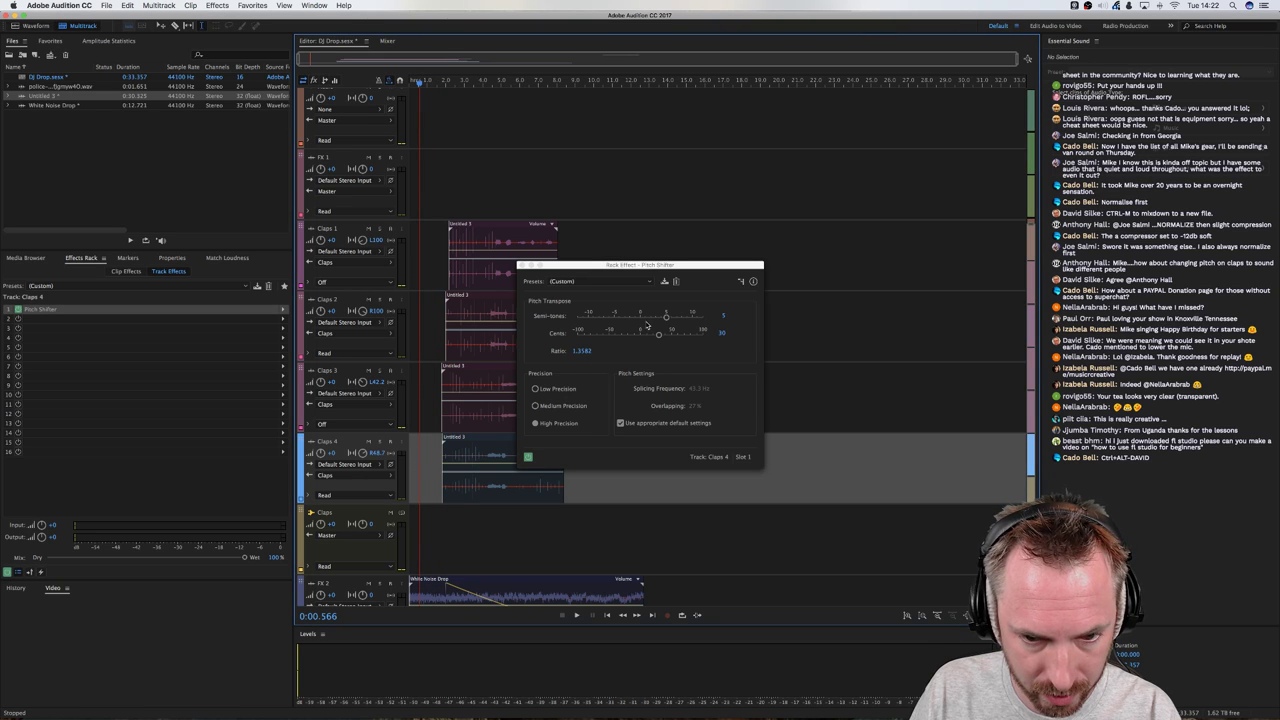
pyautogui.click(598, 281)
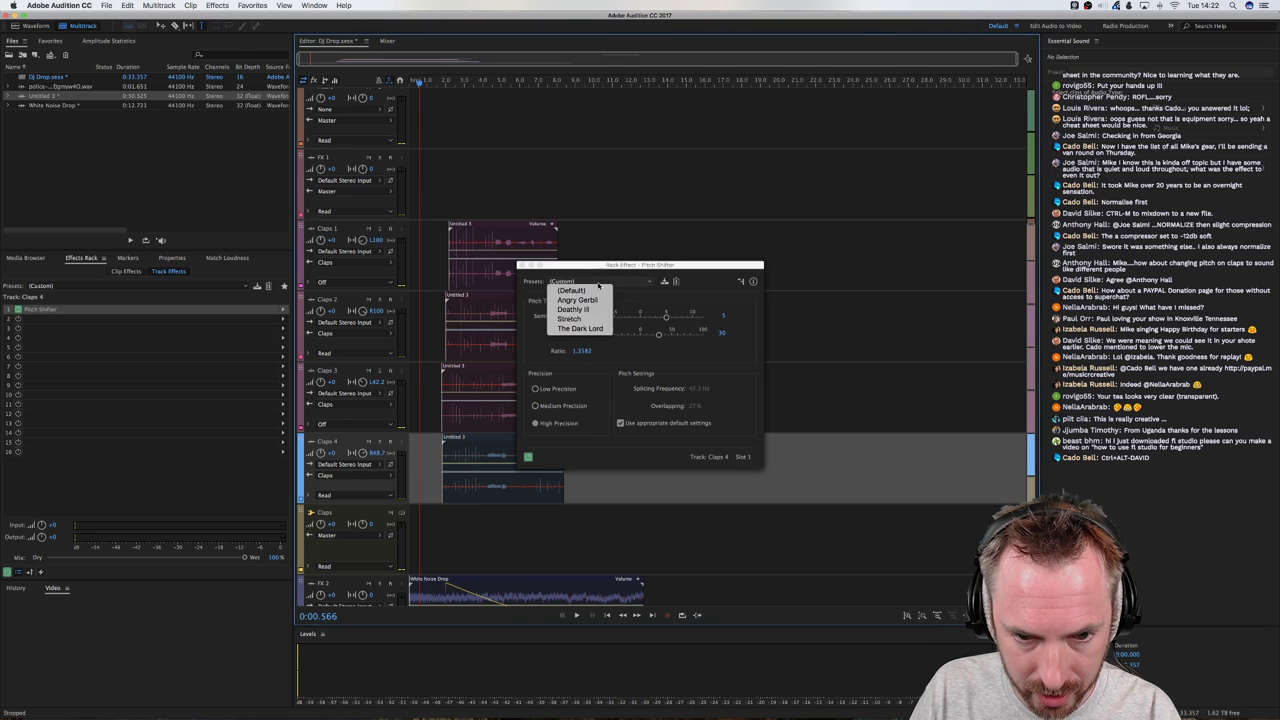
pyautogui.click(570, 287)
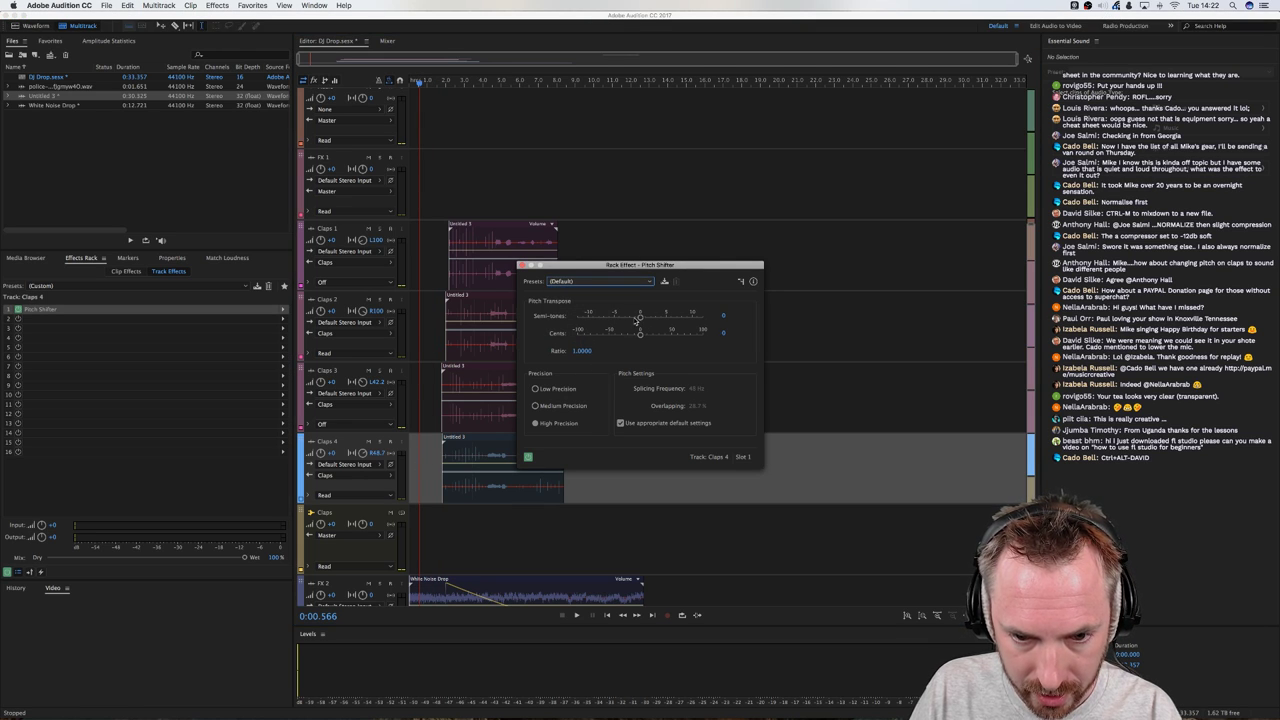
pyautogui.moveTo(637, 318); pyautogui.dragTo(629, 318)
pyautogui.press('space')
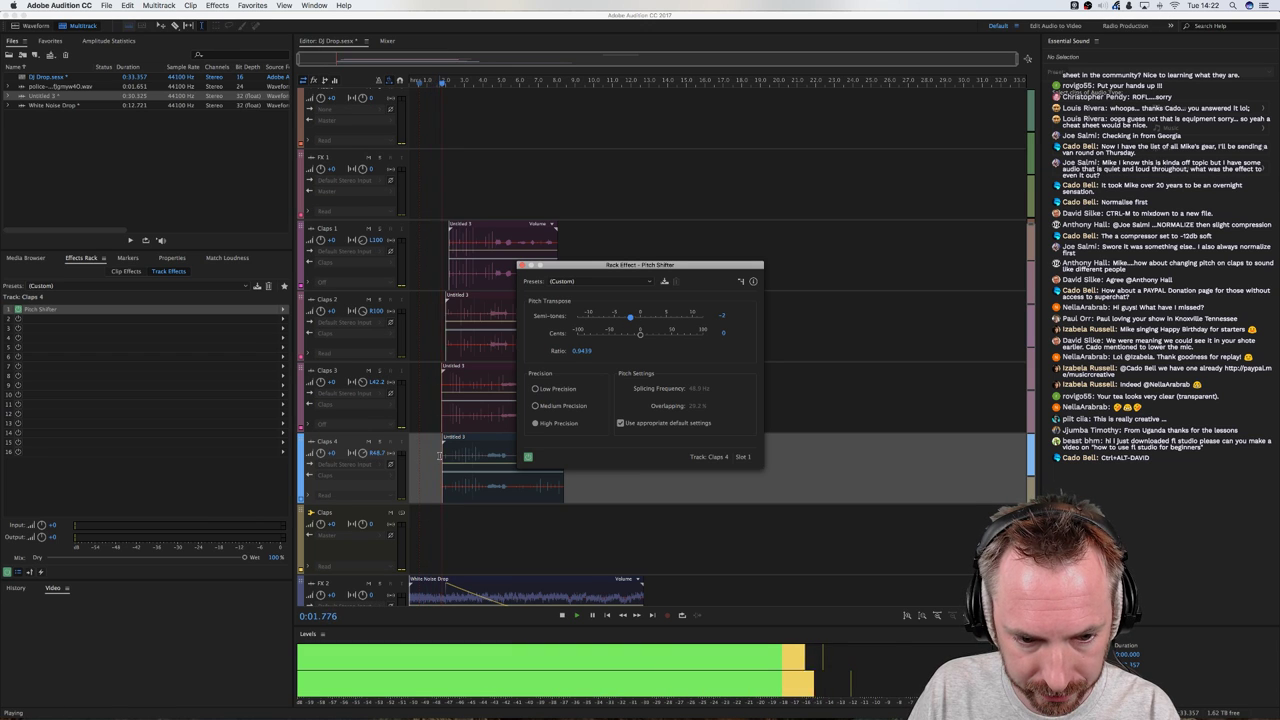
pyautogui.press('space')
# Set the Claps 3 Pitch Shifter to 3 semitones and -1 cents while auditioning the layered claps
pyautogui.click(435, 404)
pyautogui.click(439, 404)
pyautogui.doubleClick(120, 309)
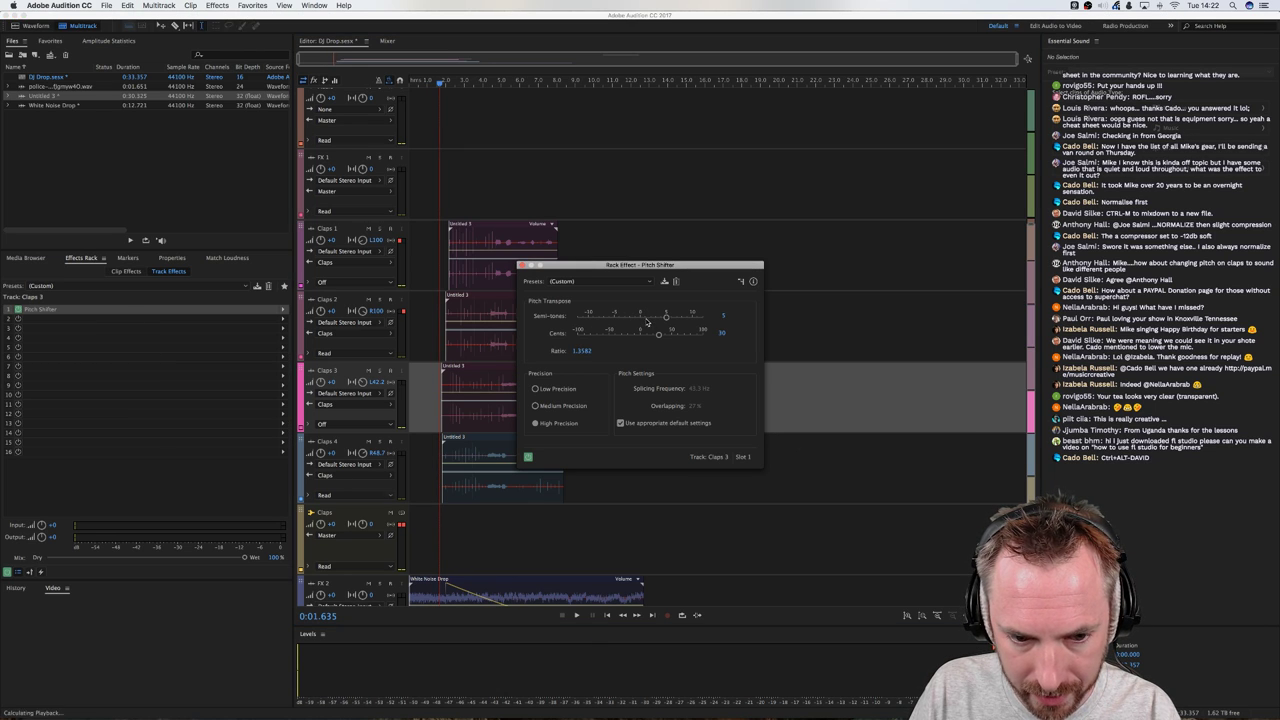
pyautogui.press('space')
pyautogui.click(437, 338)
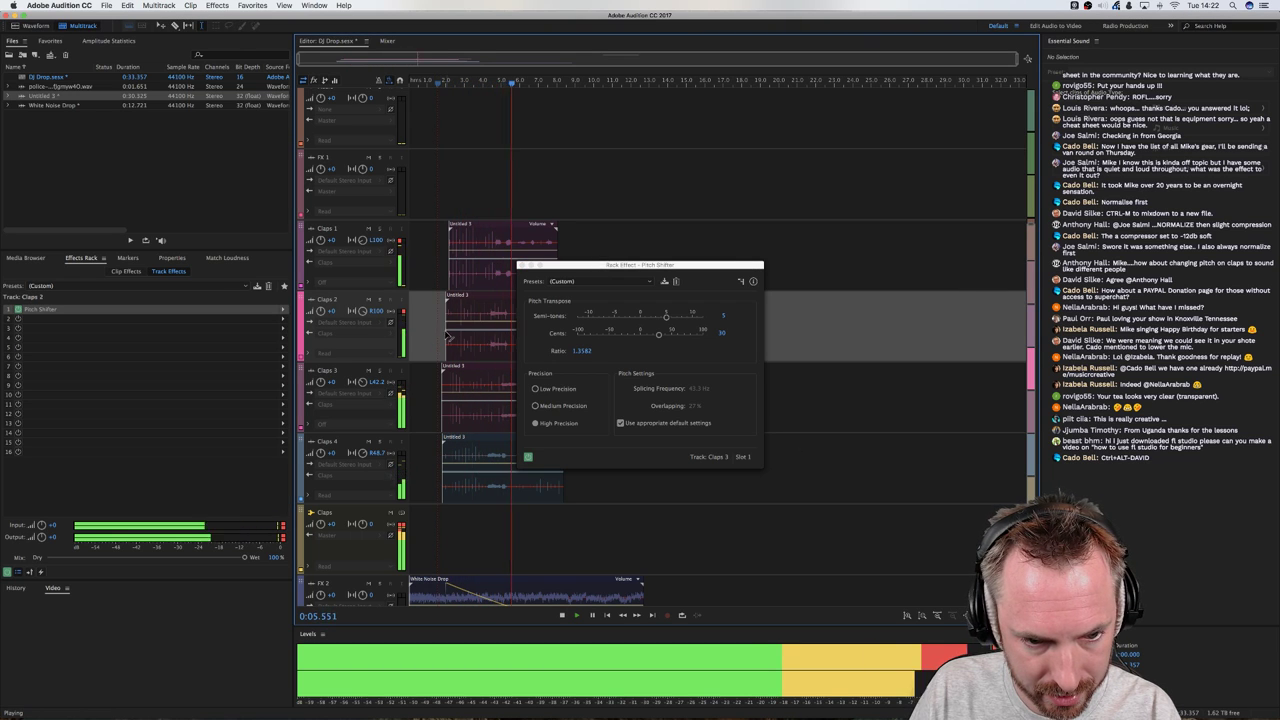
pyautogui.press('space')
pyautogui.click(438, 401)
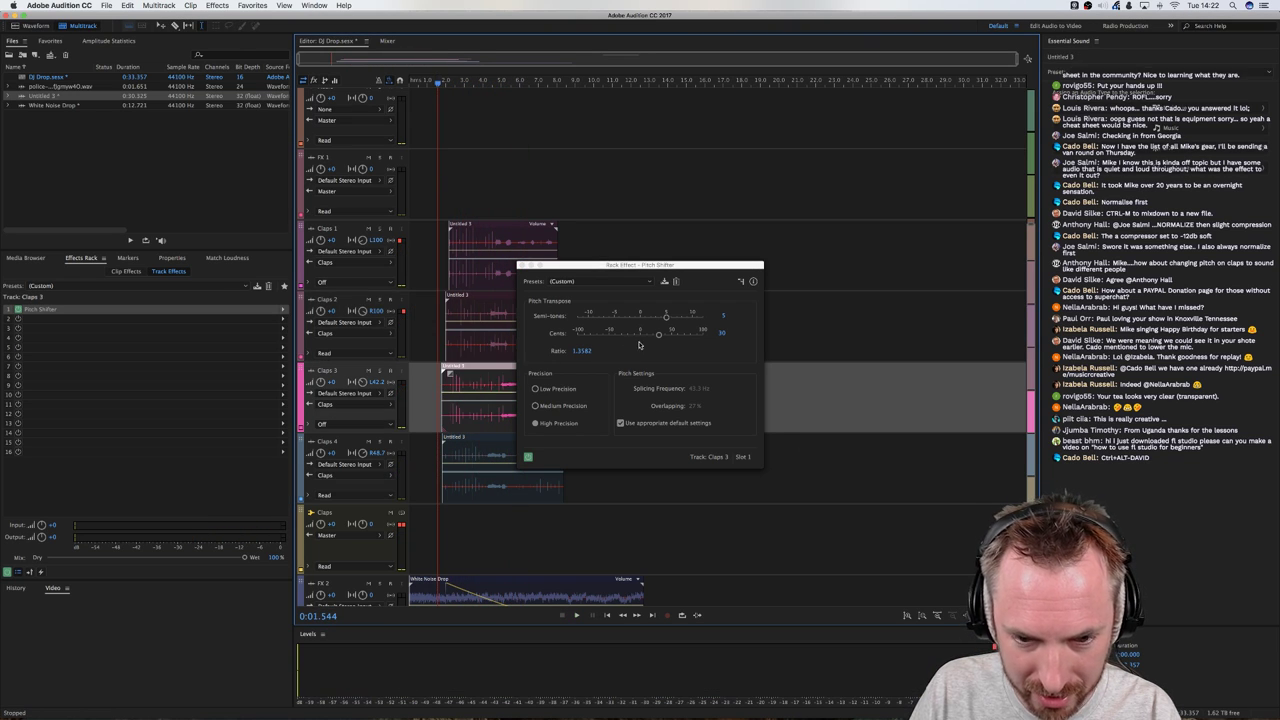
pyautogui.moveTo(667, 321); pyautogui.dragTo(657, 321)
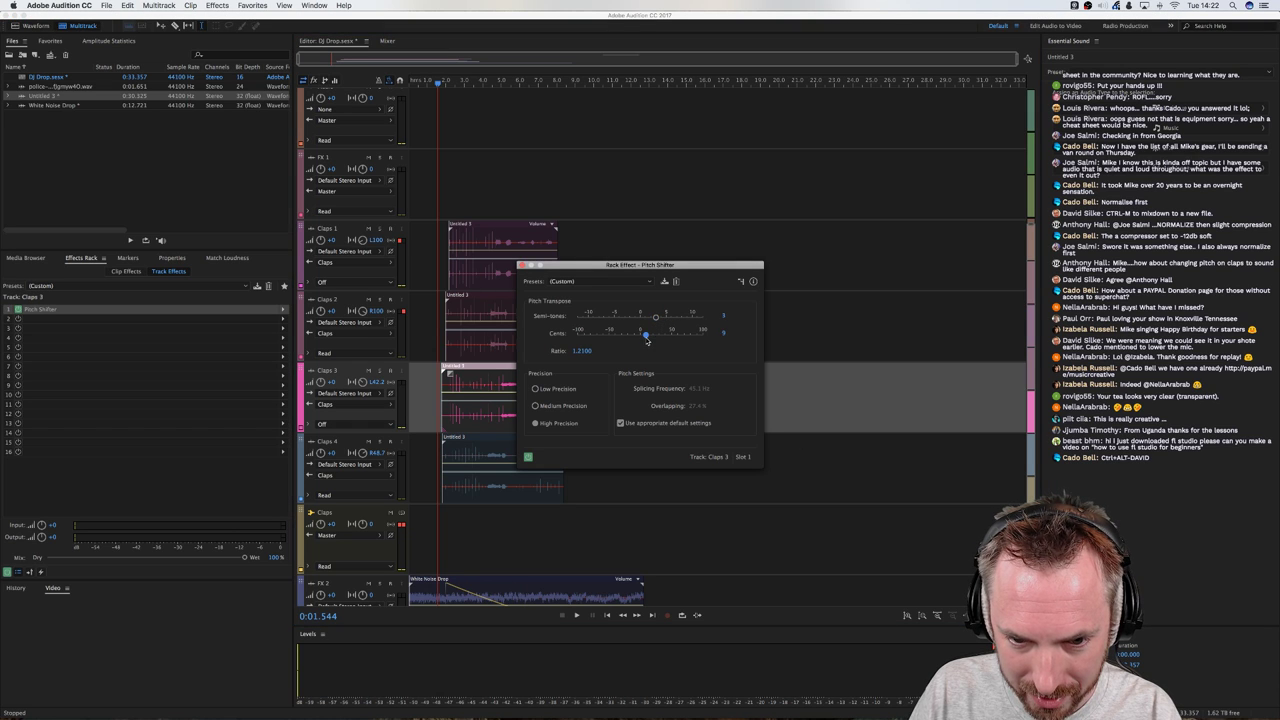
pyautogui.press('space')
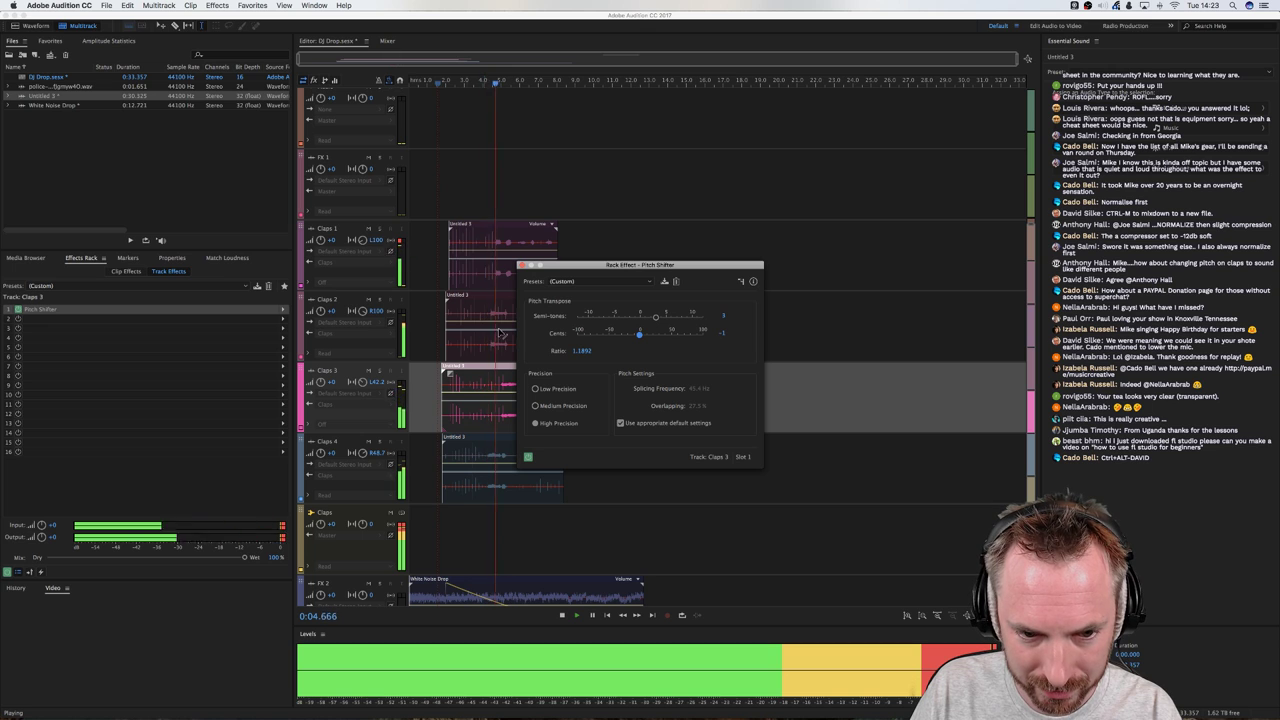
# Check the Pitch Shifter settings on Claps 2 after auditioning the mix, and close the effect window
pyautogui.click(448, 350)
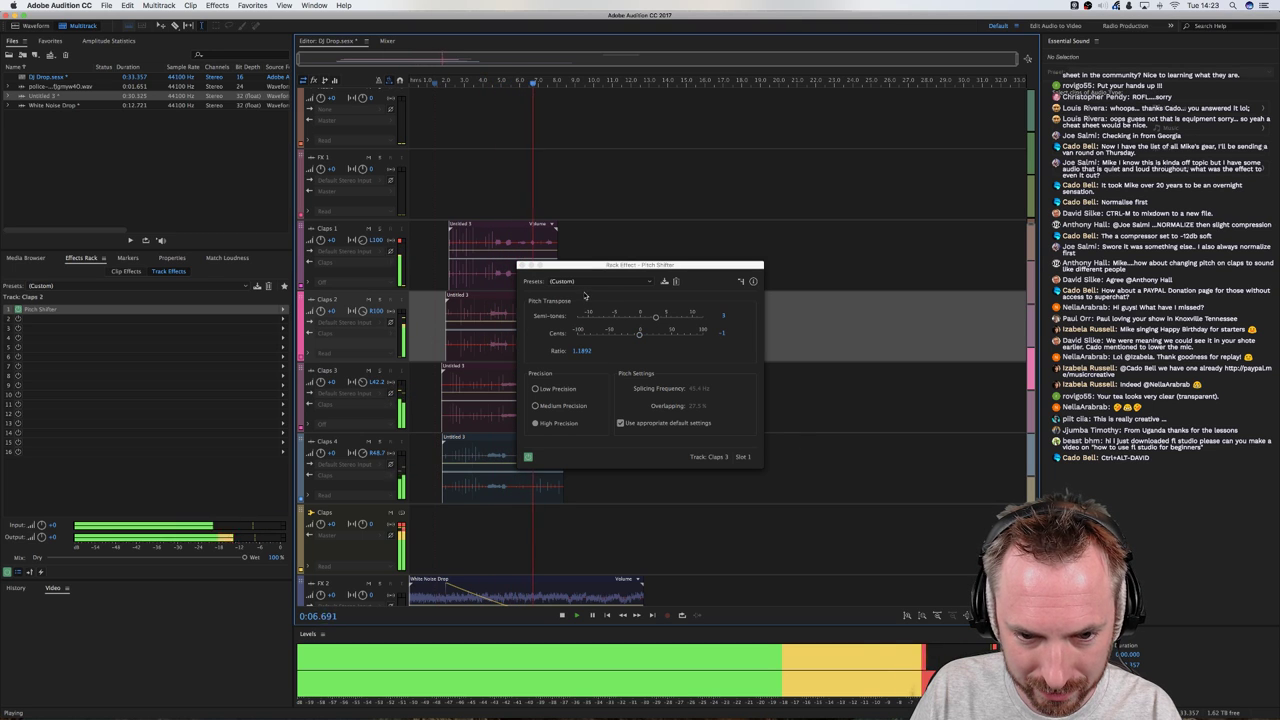
pyautogui.press('space')
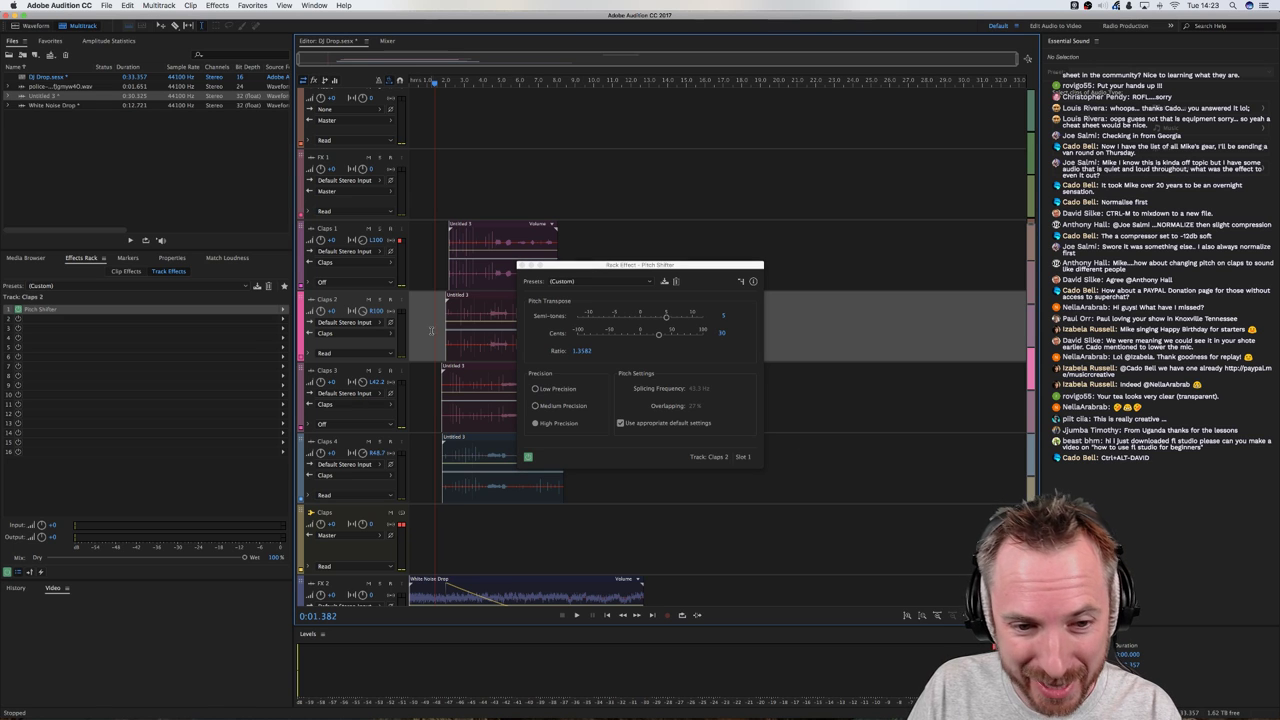
pyautogui.click(521, 265)
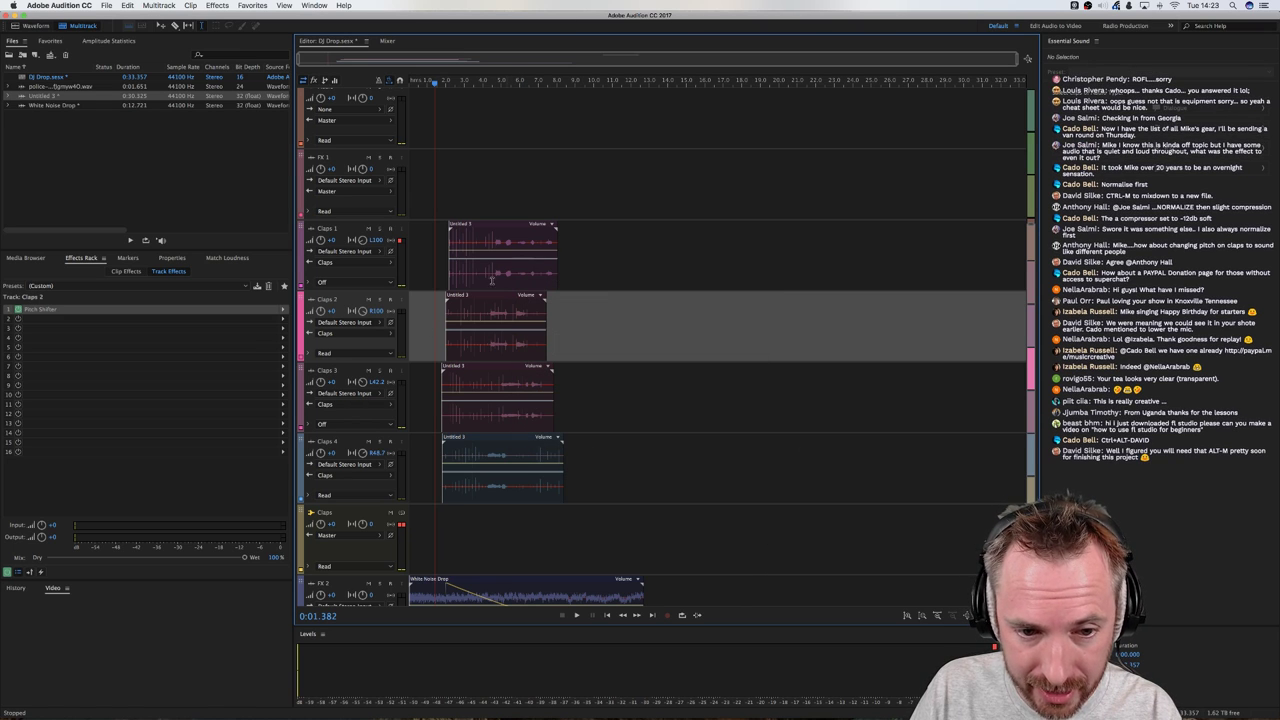
# Open the Claps 2 Pitch Shifter, audition the layered claps with it, and close the effect window
pyautogui.doubleClick(101, 311)
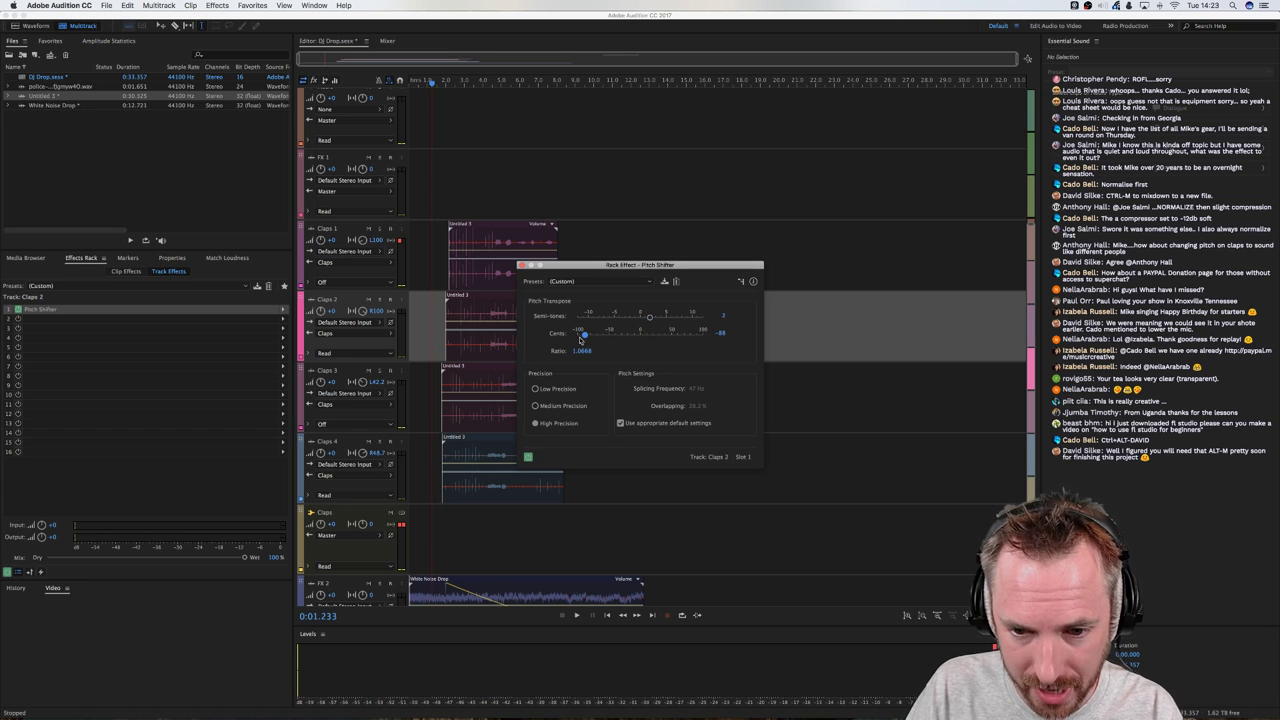
pyautogui.press('space')
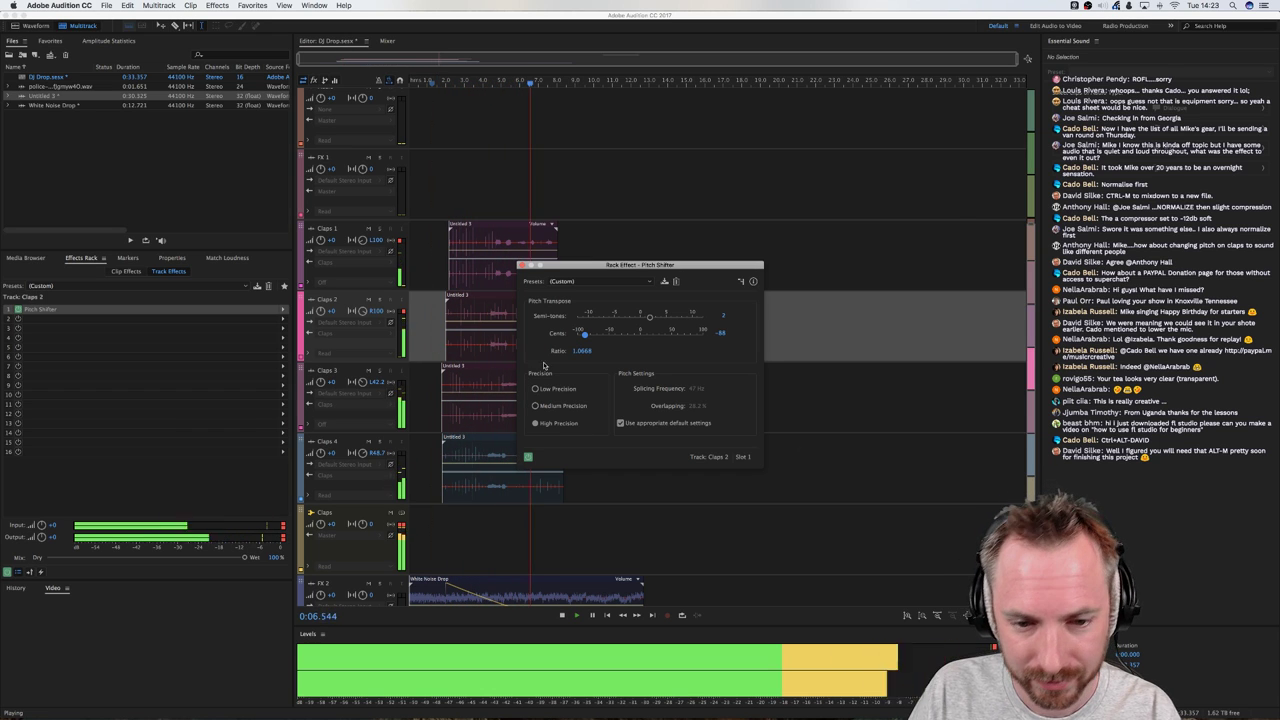
pyautogui.press('space')
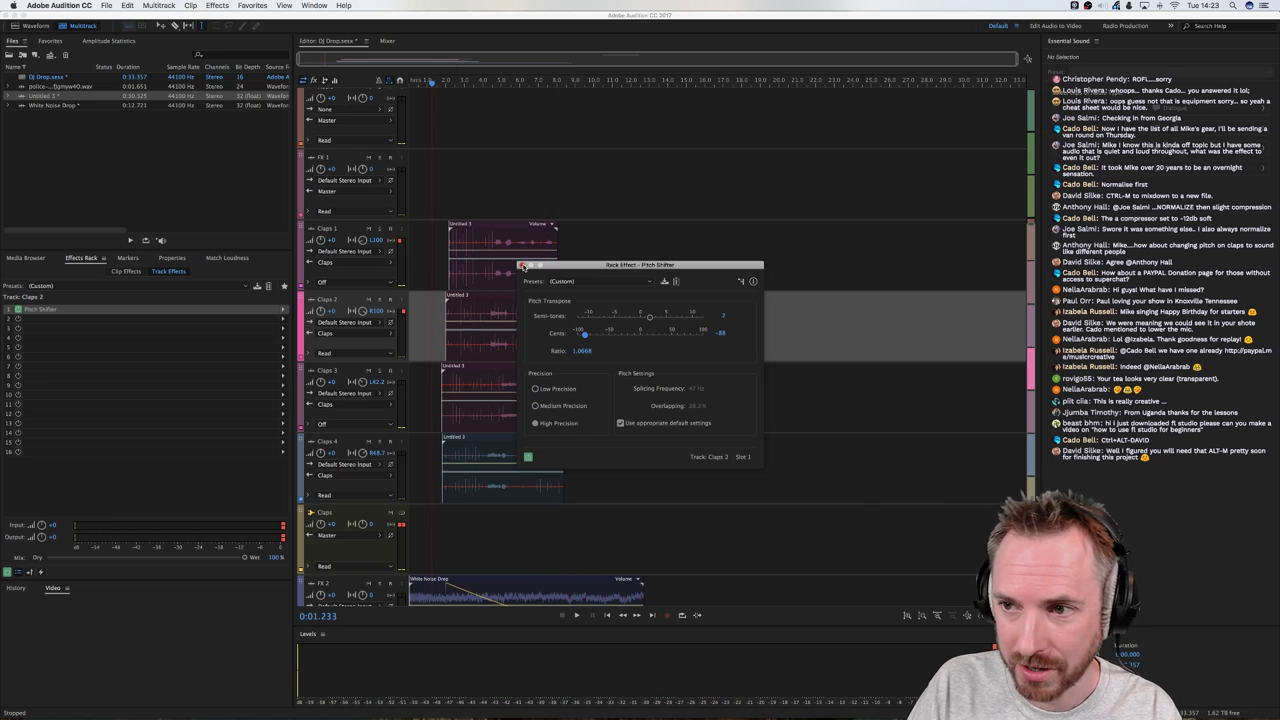
pyautogui.click(521, 266)
# Switch to Logic Pro X and close the open Ultrabeat instrument window
pyautogui.click(820, 695)
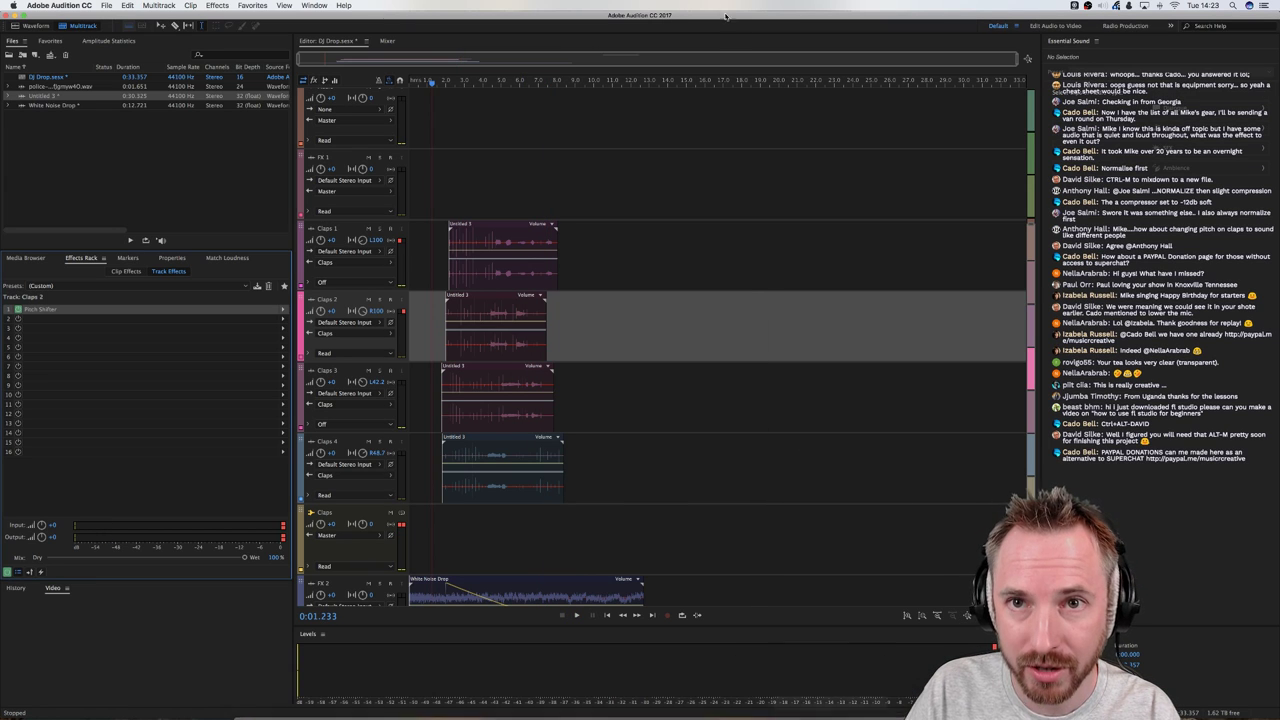
pyautogui.moveTo(893, 708)
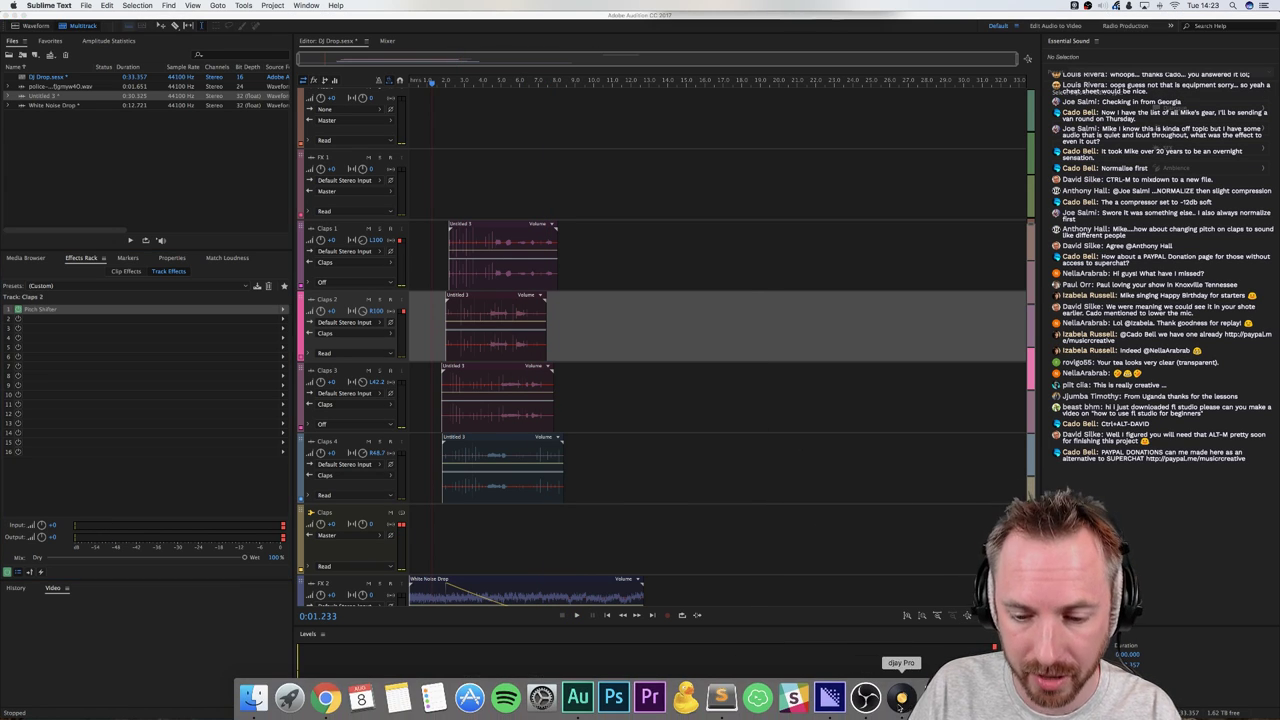
pyautogui.click(937, 697)
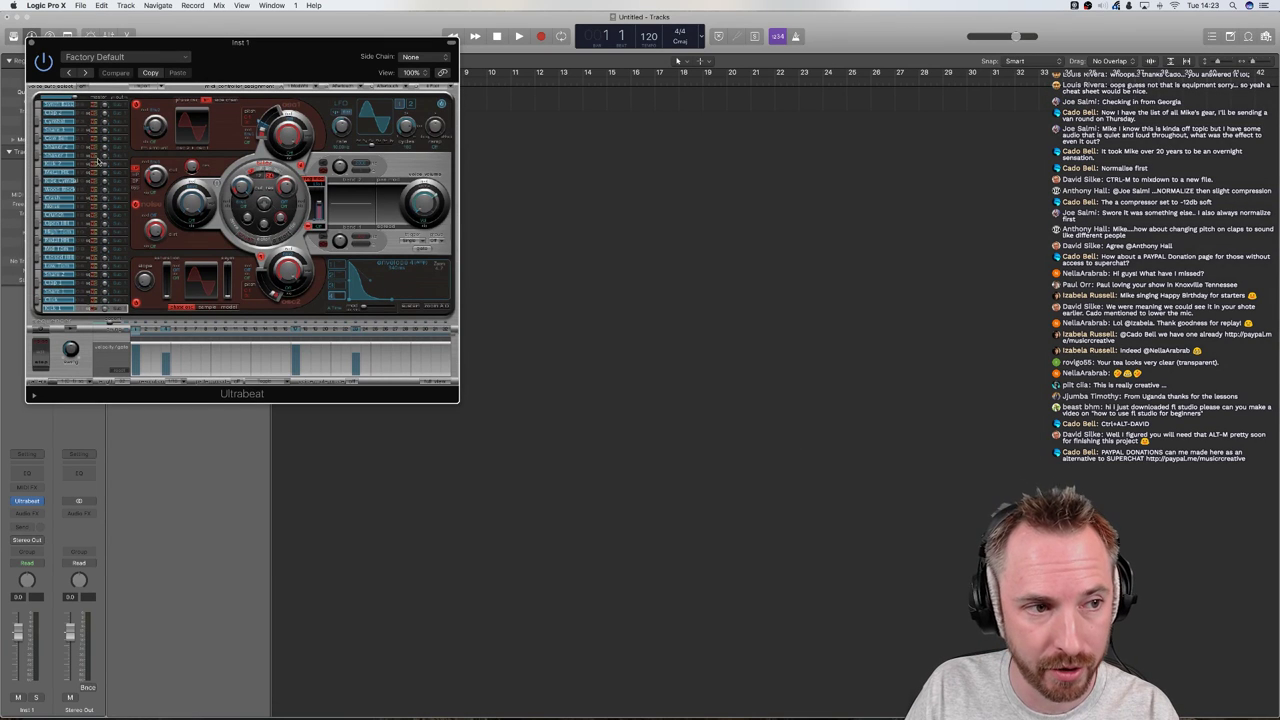
pyautogui.click(32, 43)
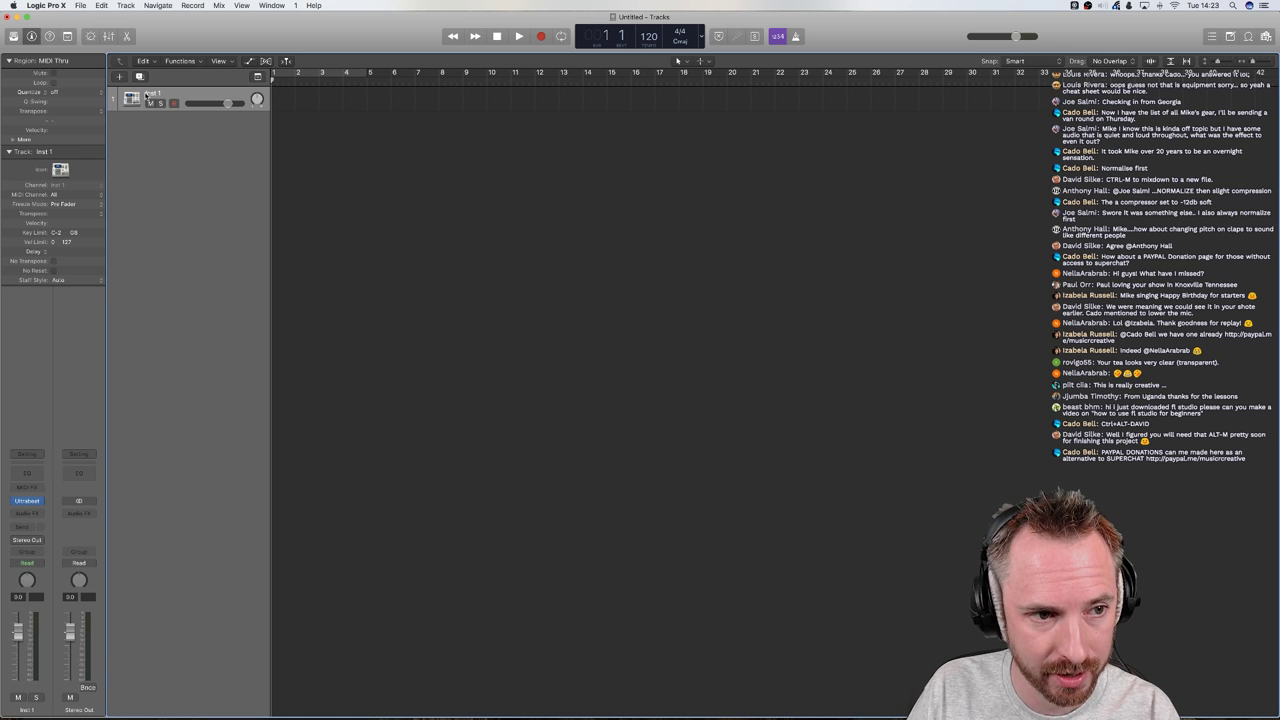
pyautogui.doubleClick(150, 93)
pyautogui.press('Return')
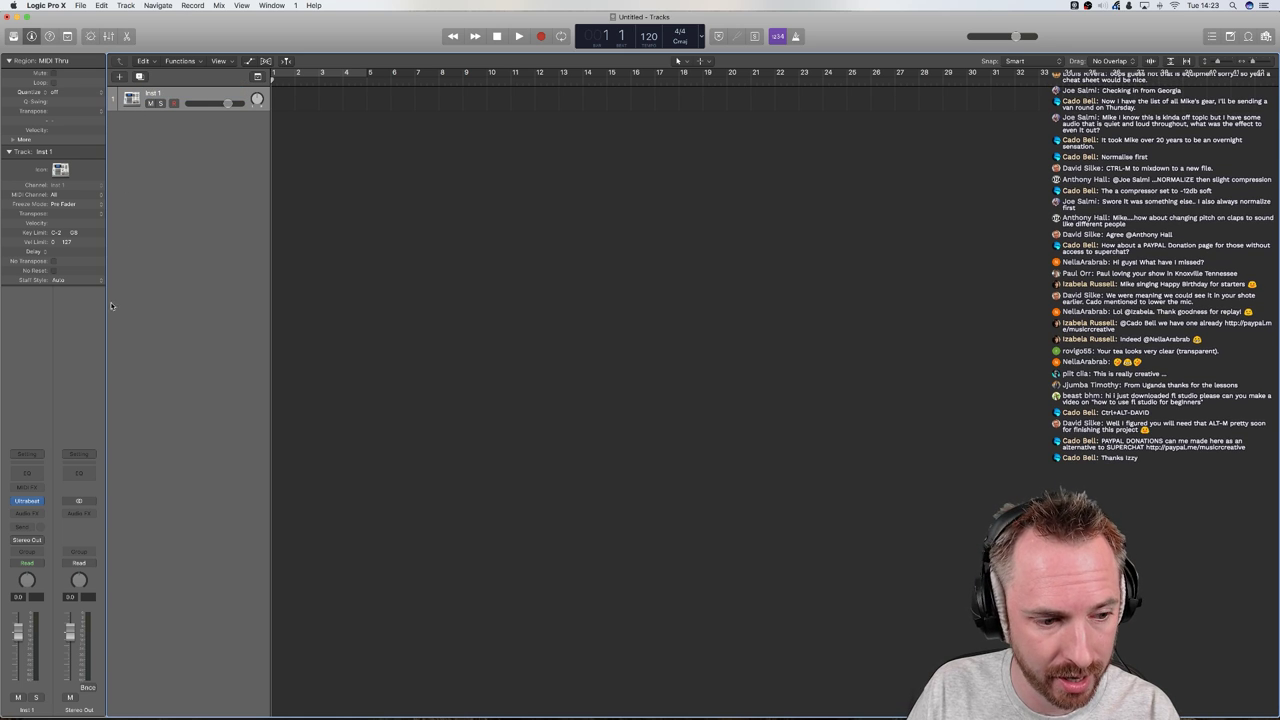
pyautogui.click(27, 501)
pyautogui.moveTo(329, 83); pyautogui.dragTo(565, 247)
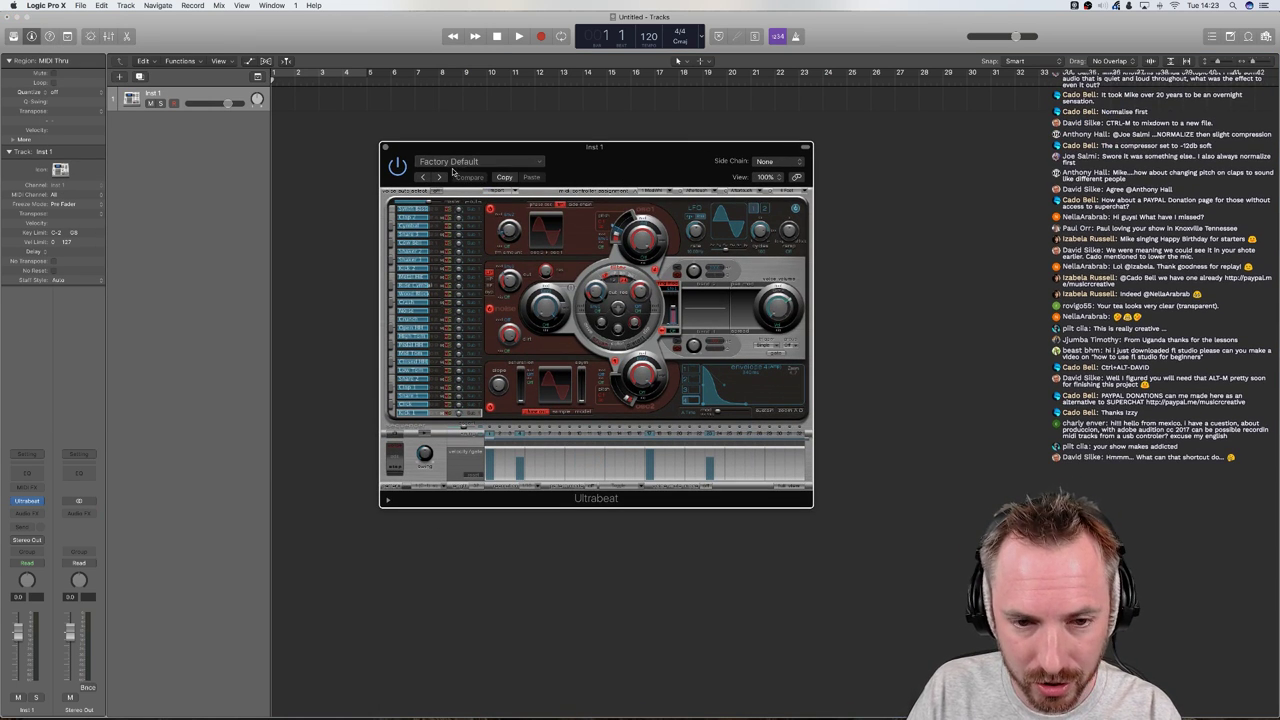
pyautogui.click(386, 147)
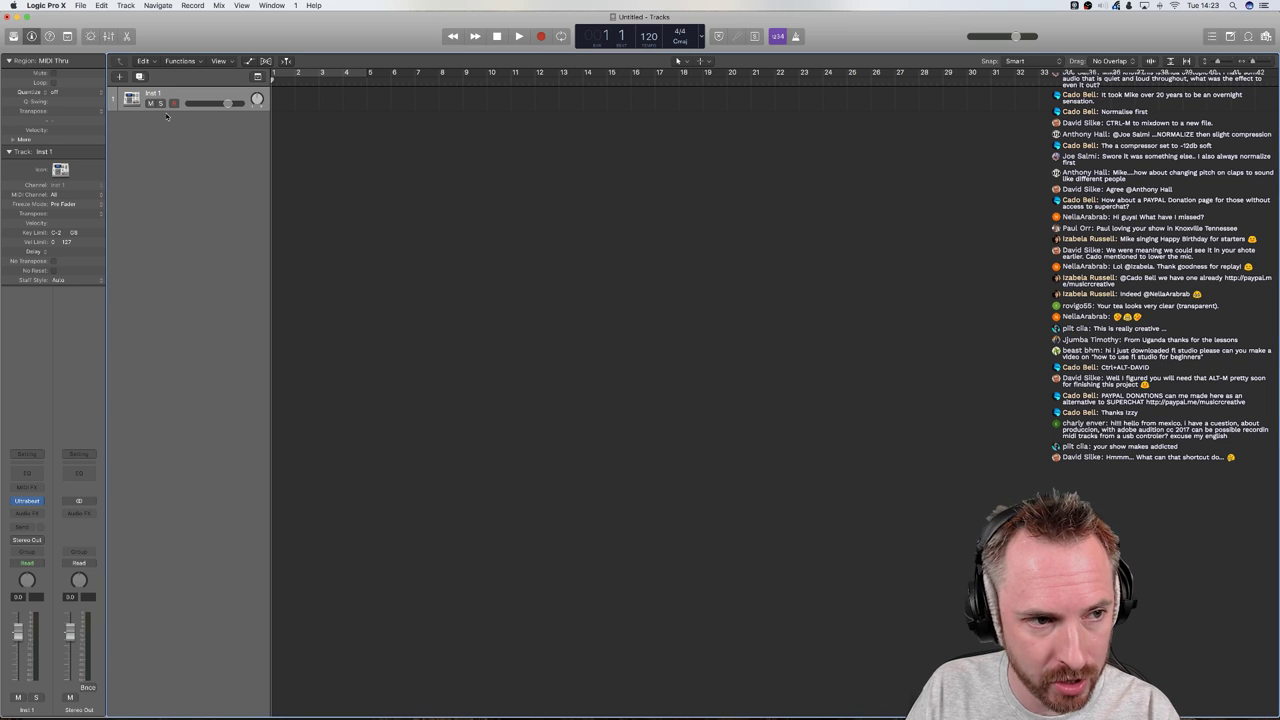
# Search the sound library for "siren" and load the Siren - Atlanta patch onto the Inst 1 track
pyautogui.click(14, 36)
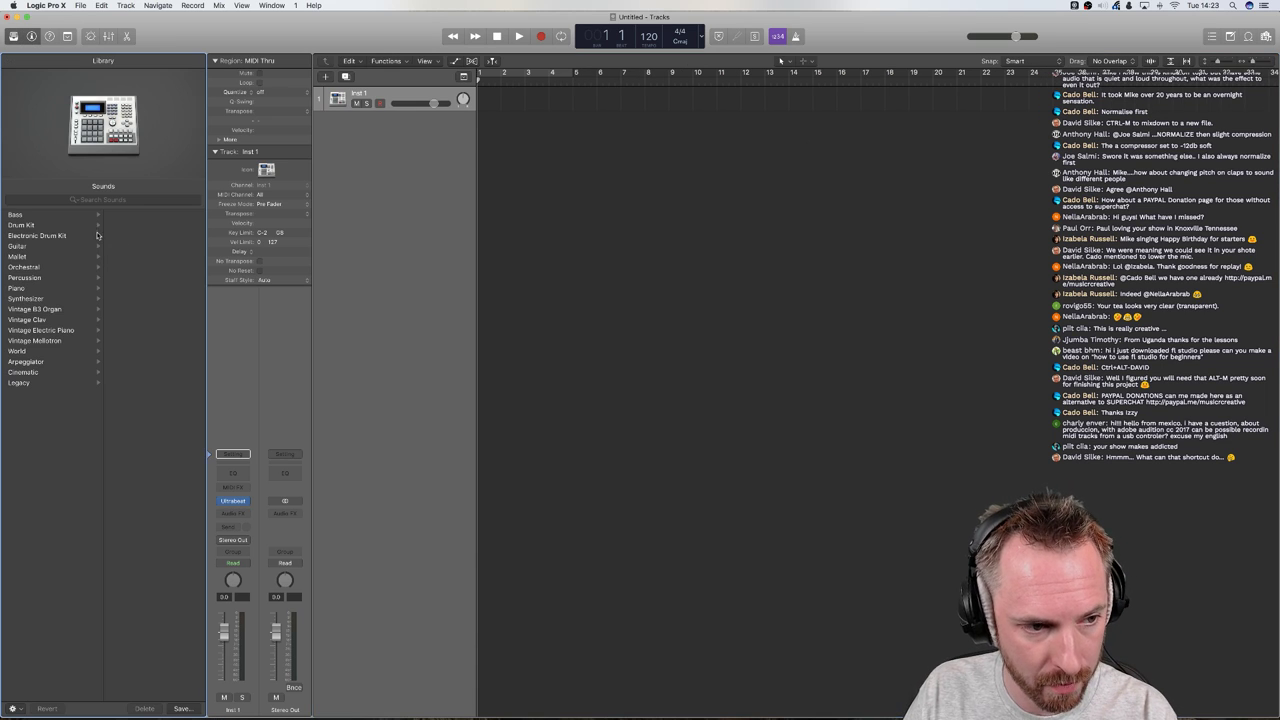
pyautogui.click(95, 200)
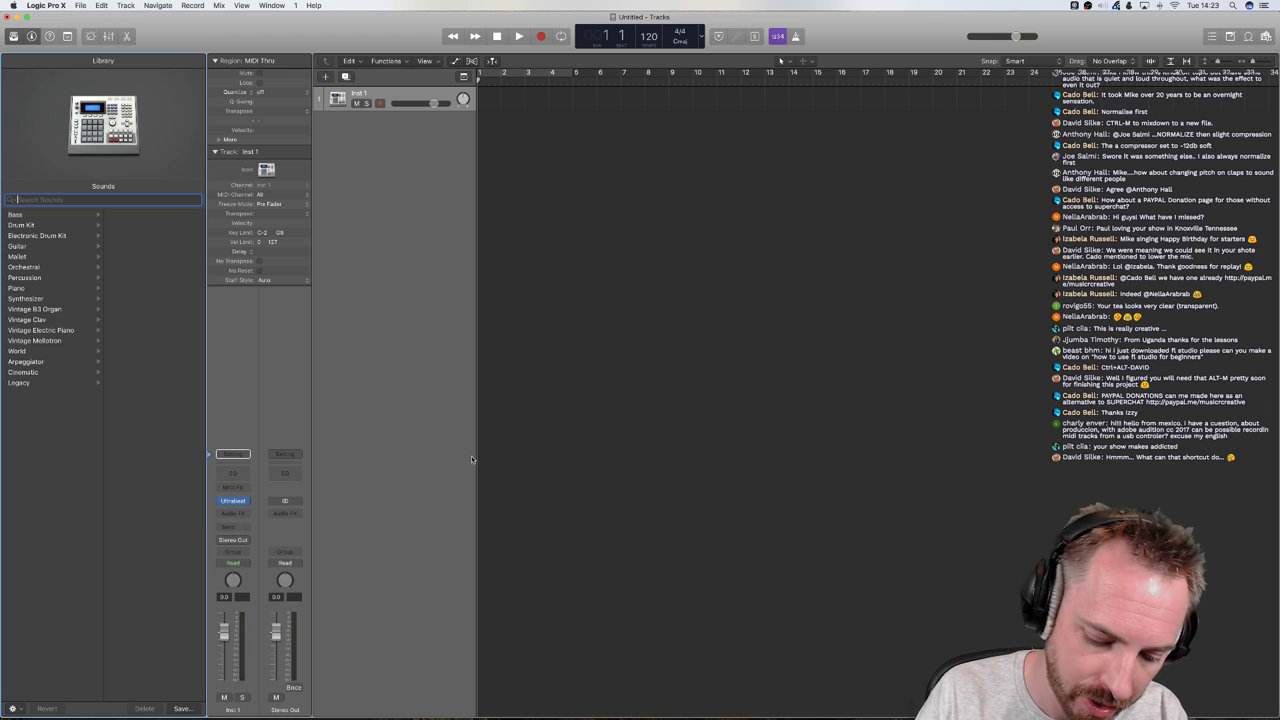
pyautogui.write('siren')
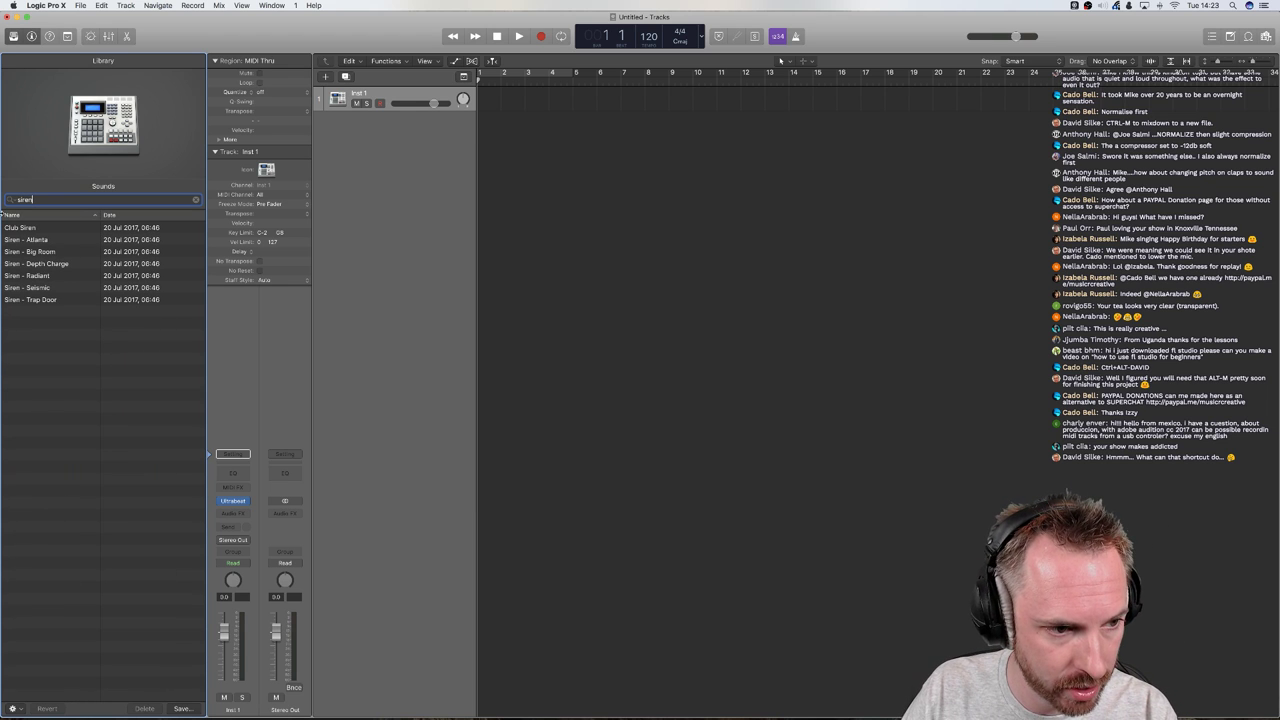
pyautogui.click(43, 241)
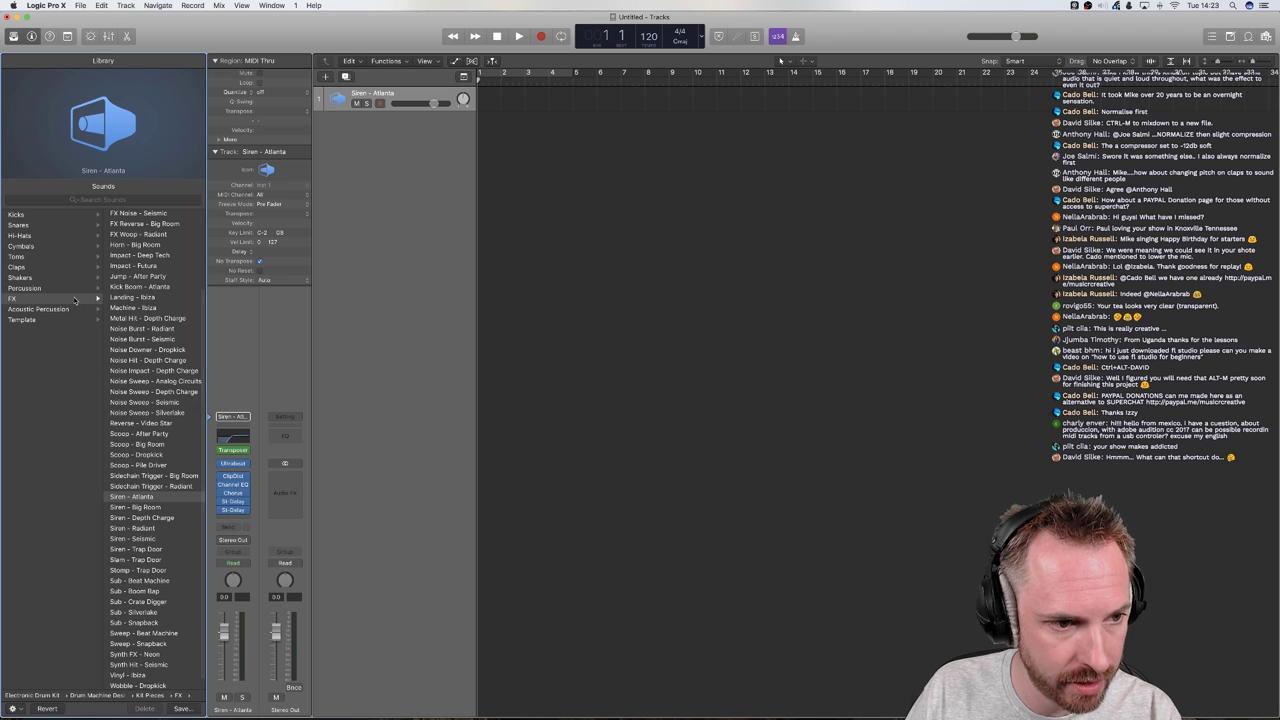
pyautogui.hscroll(-5, 97, 303)
pyautogui.hscroll(-5, 92, 290)
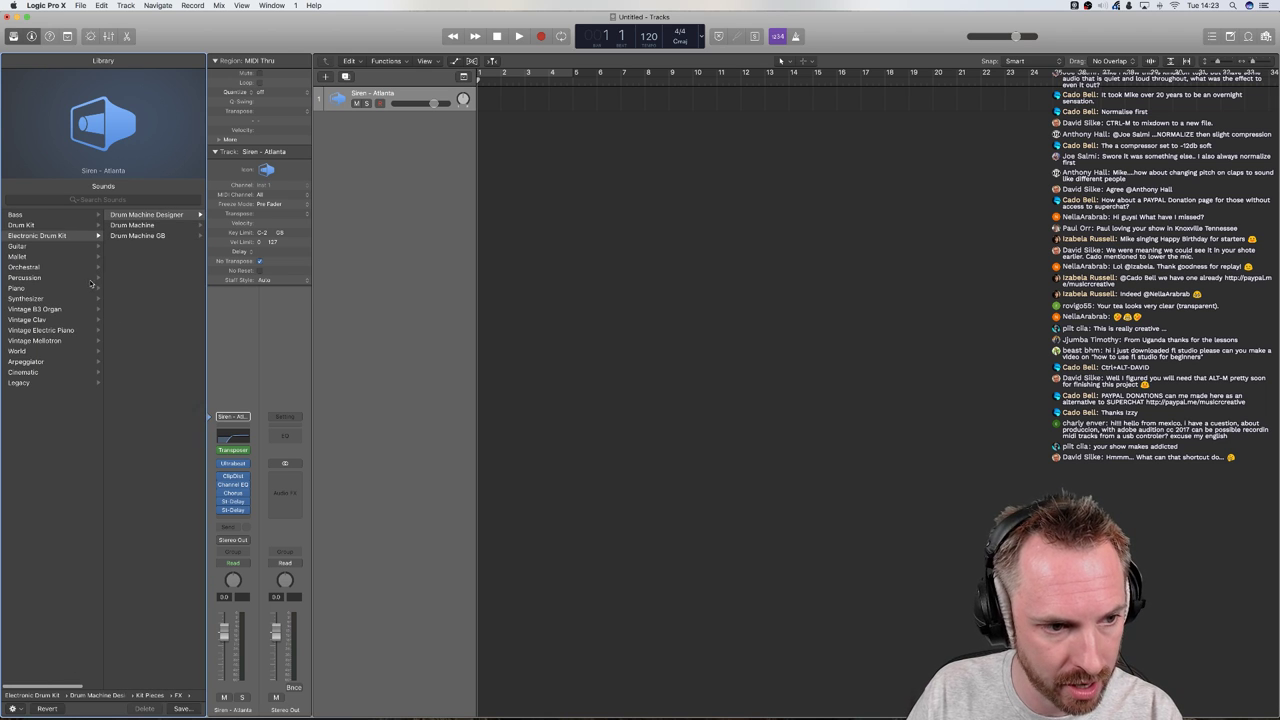
pyautogui.hscroll(4, 80, 230)
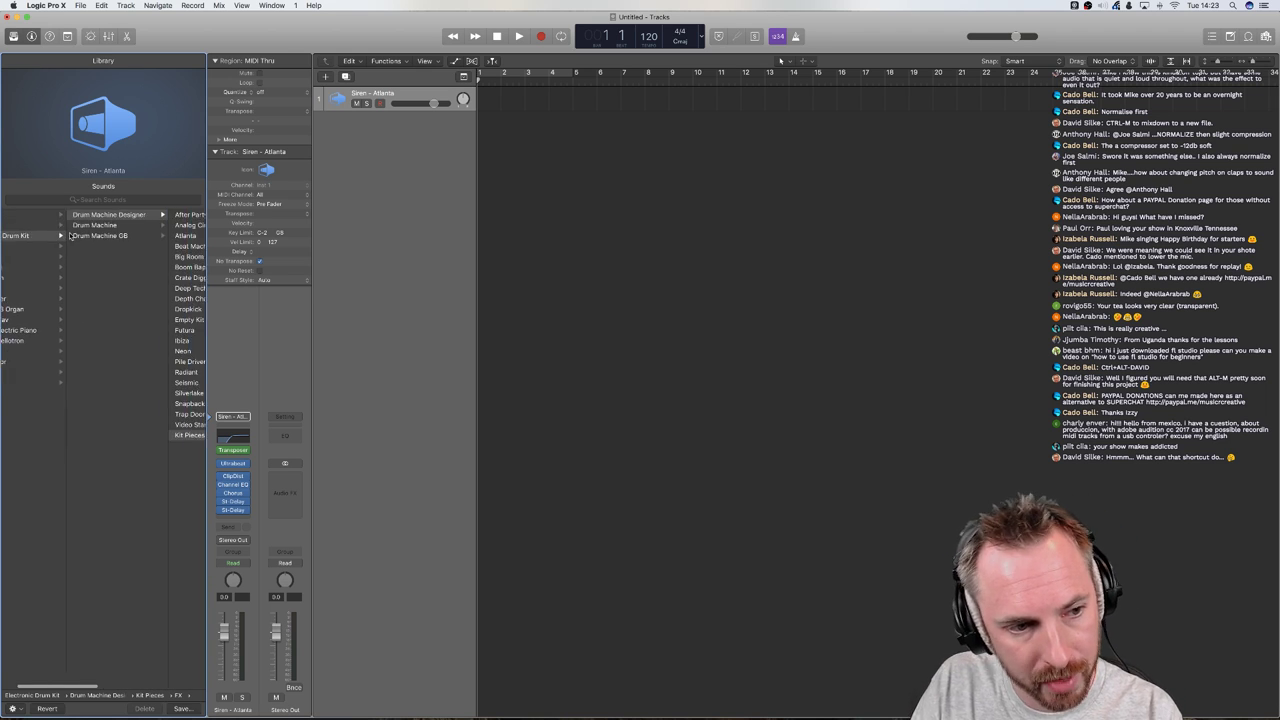
pyautogui.hscroll(4, 120, 467)
pyautogui.hscroll(1, 165, 468)
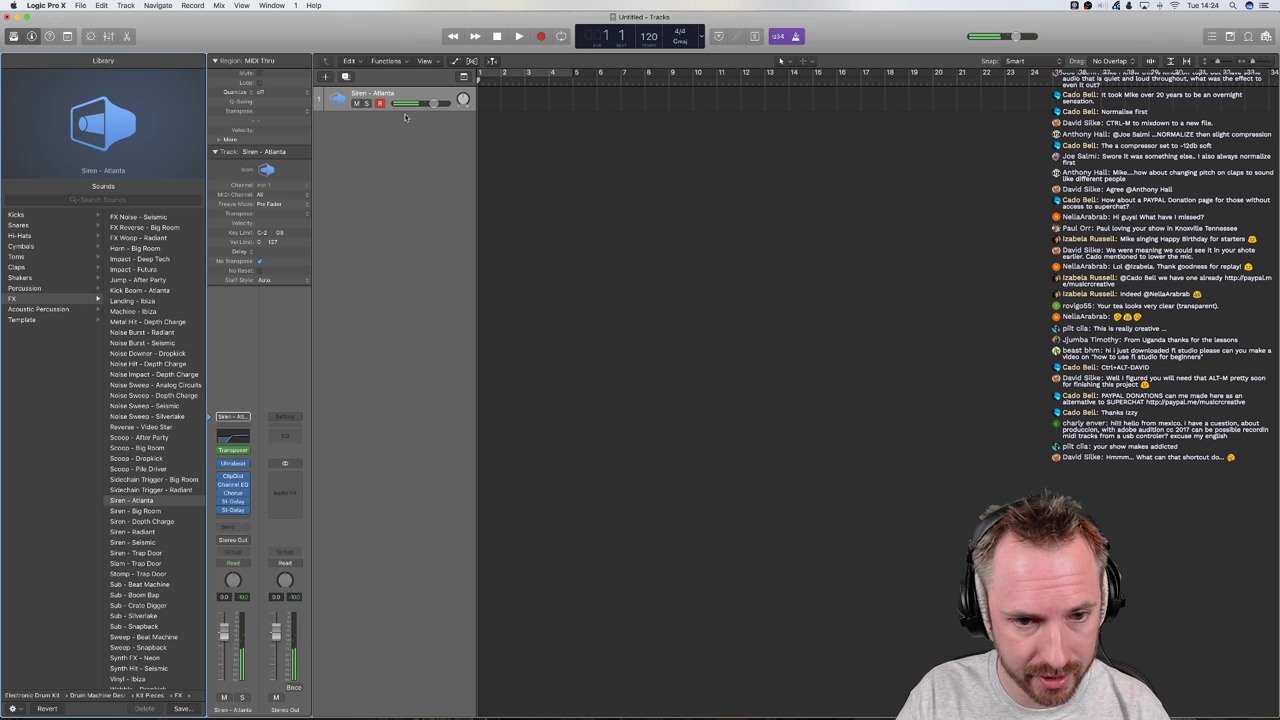
# Switch to Adobe Audition and remap both default stereo input channels, assigning Soundcraft Signature 12 MTK Analogue 9 to the left one
pyautogui.moveTo(757, 697)
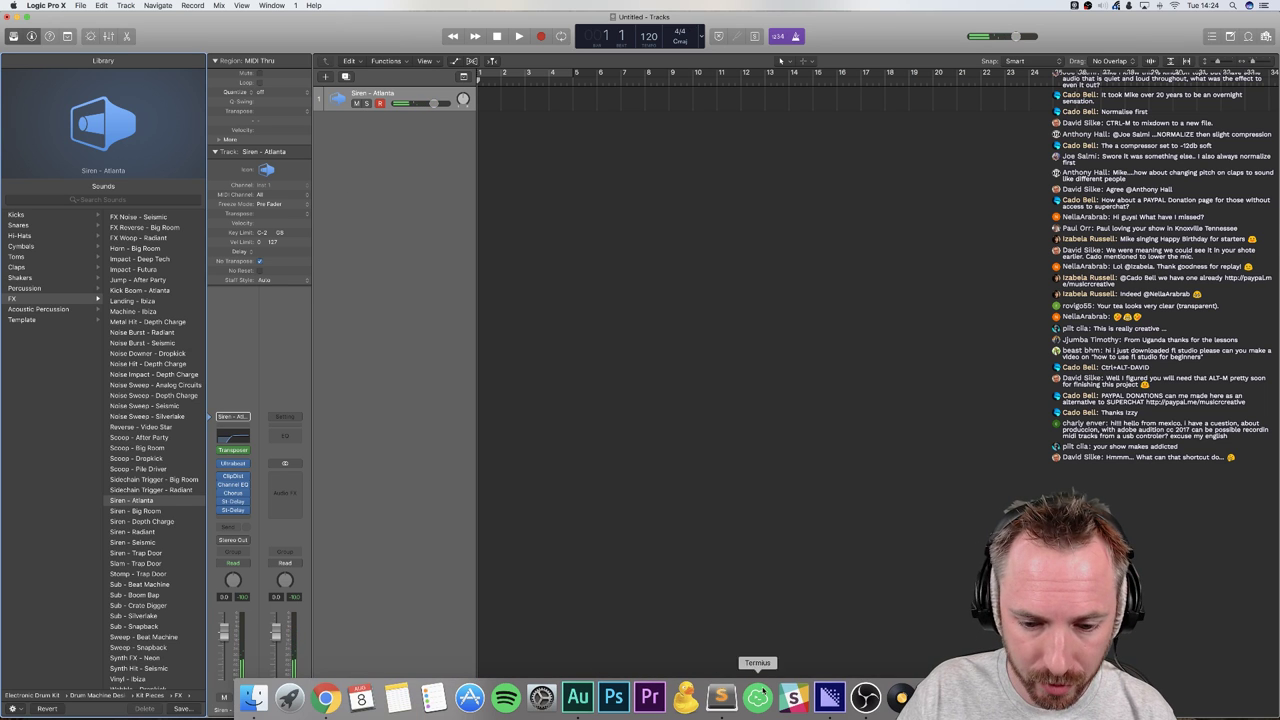
pyautogui.click(577, 697)
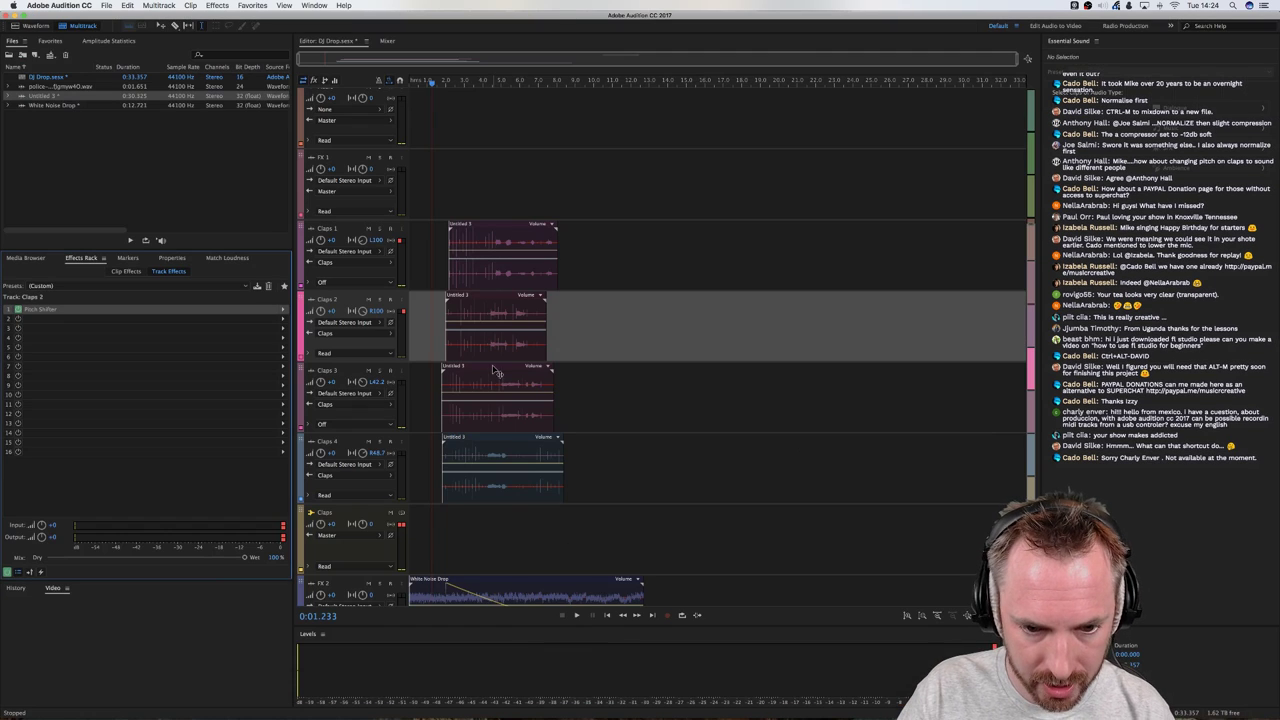
pyautogui.click(42, 27)
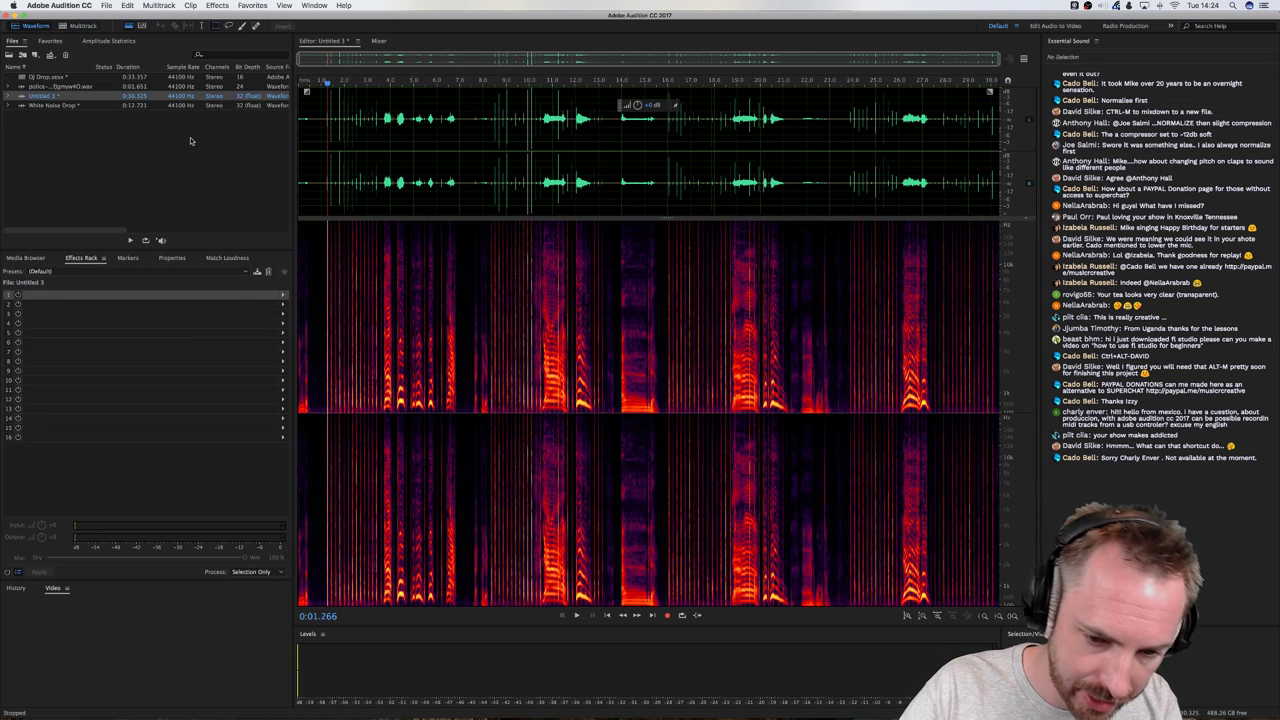
pyautogui.press('super+comma')
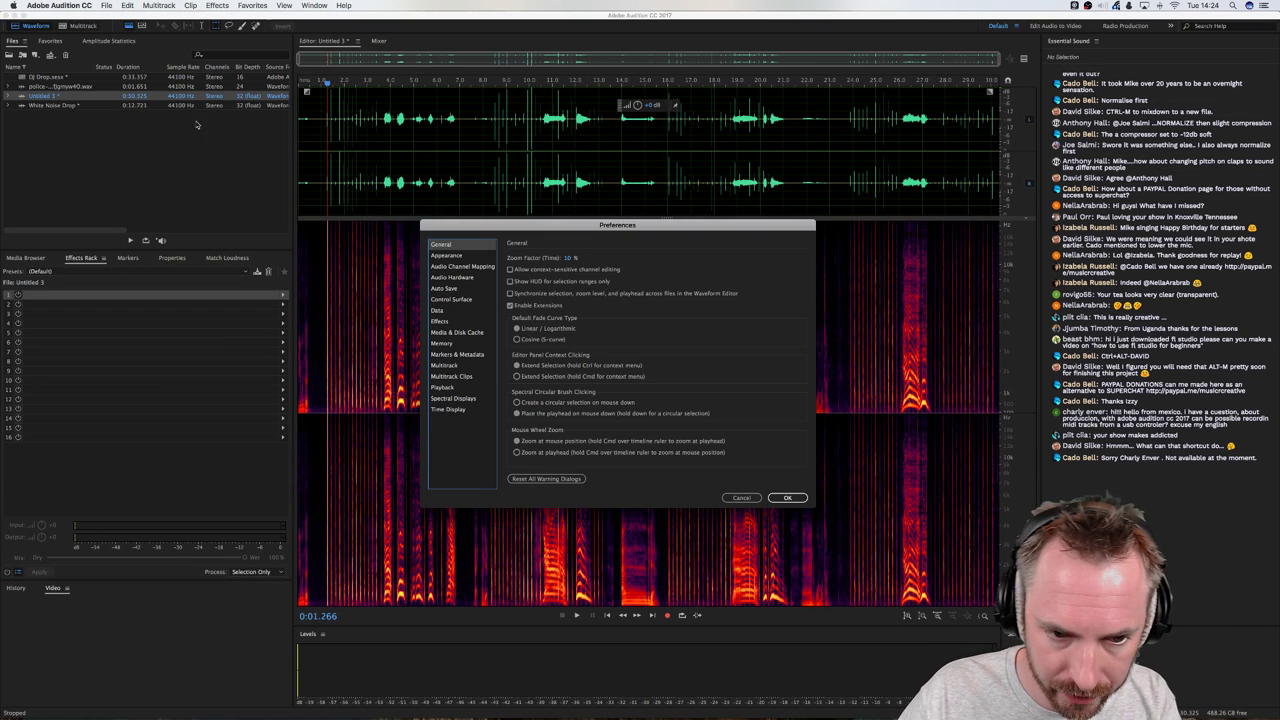
pyautogui.click(466, 266)
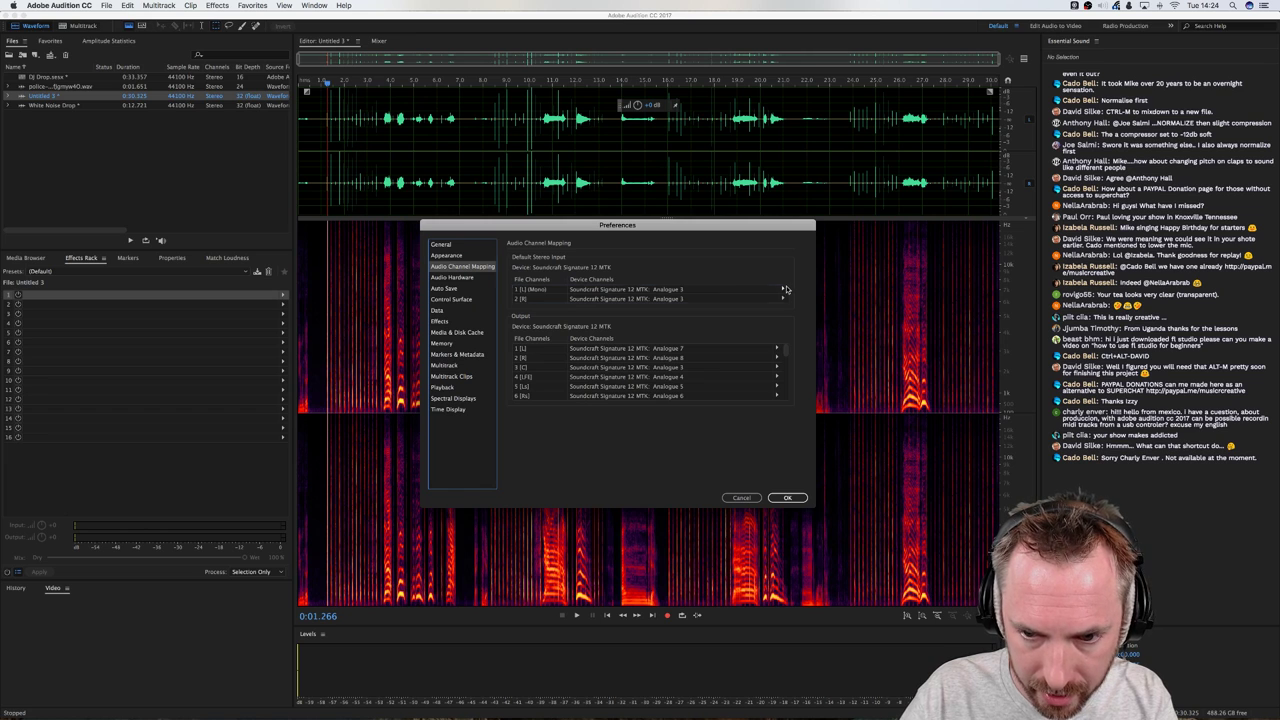
pyautogui.click(786, 289)
pyautogui.click(850, 391)
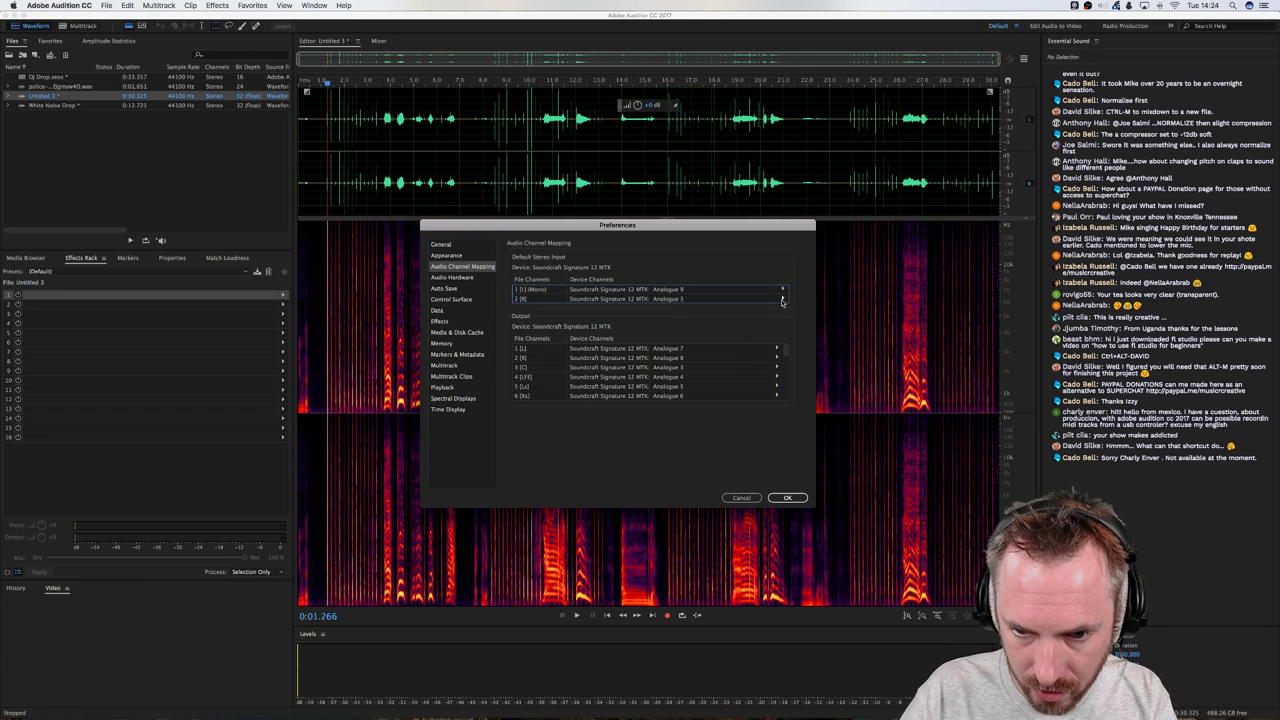
pyautogui.click(783, 299)
pyautogui.click(850, 409)
pyautogui.click(786, 497)
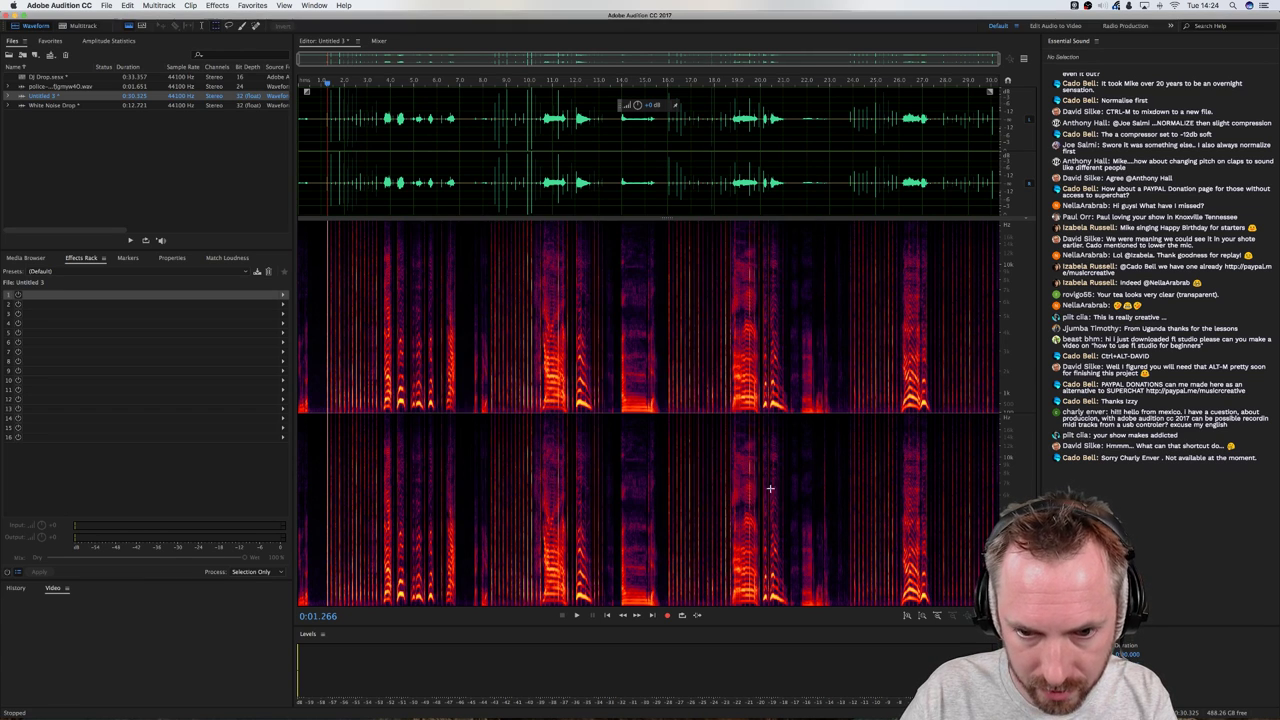
# Create a new audio file with the default settings and start recording the siren into it
pyautogui.press('super+shift+n')
pyautogui.press('Return')
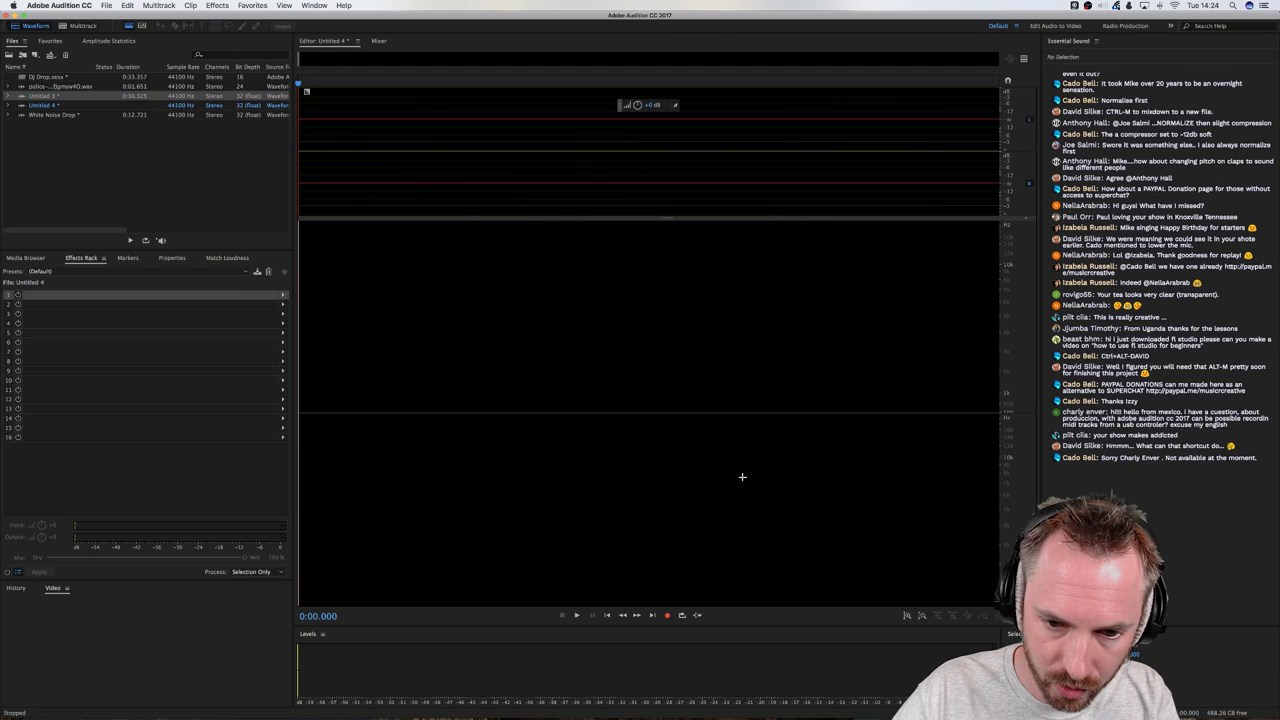
pyautogui.click(669, 616)
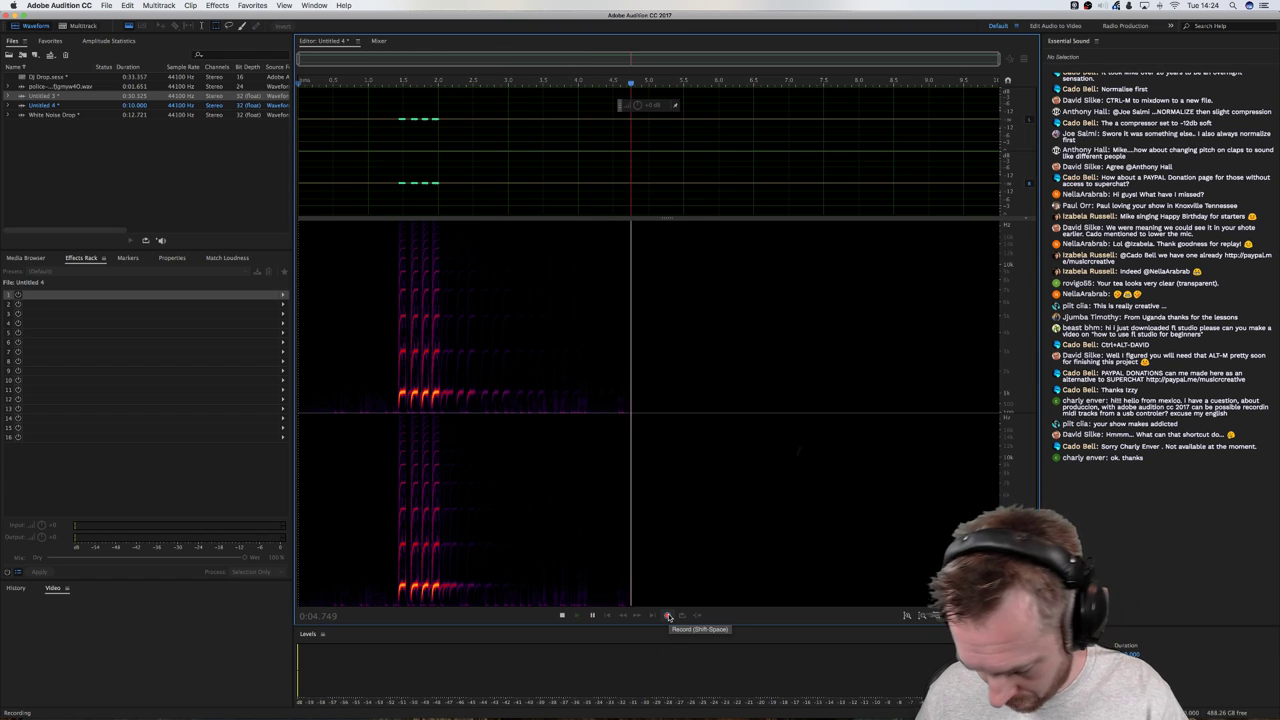
# Switch to Logic Pro X, open Ultrabeat on the Siren - Atlanta track, move its window clear, and point out the Siren voice
pyautogui.moveTo(935, 705)
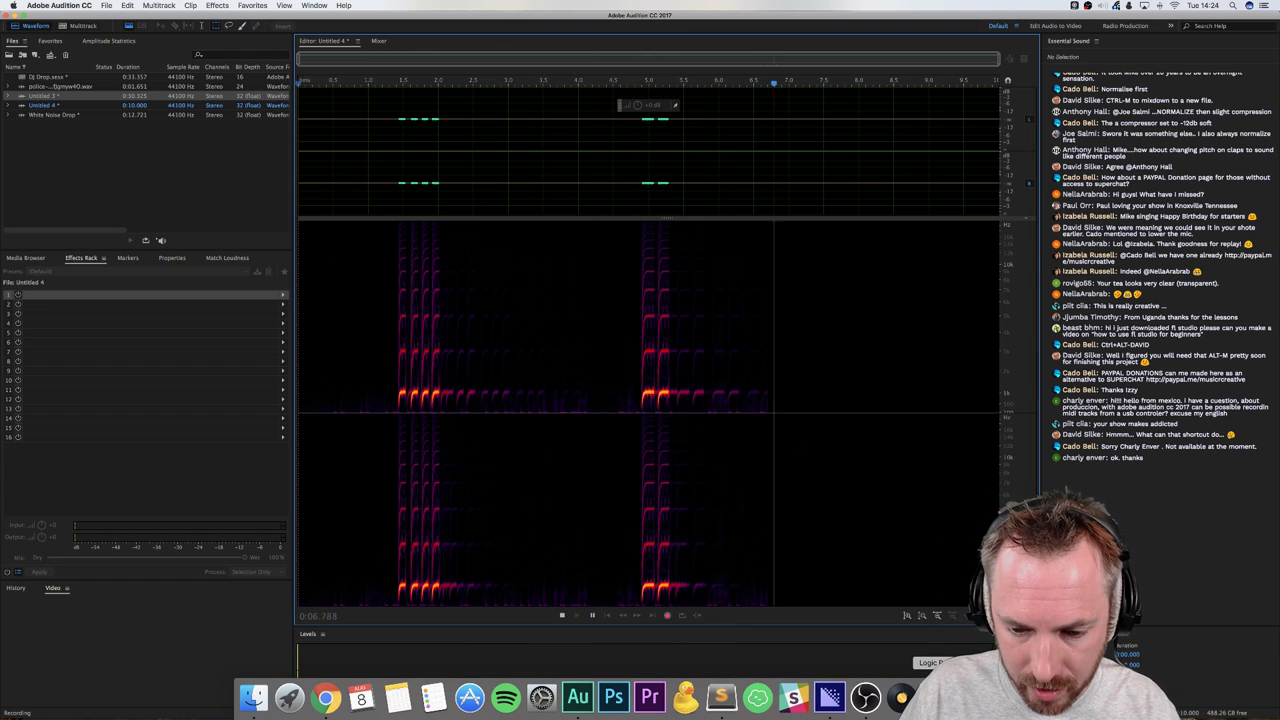
pyautogui.click(935, 700)
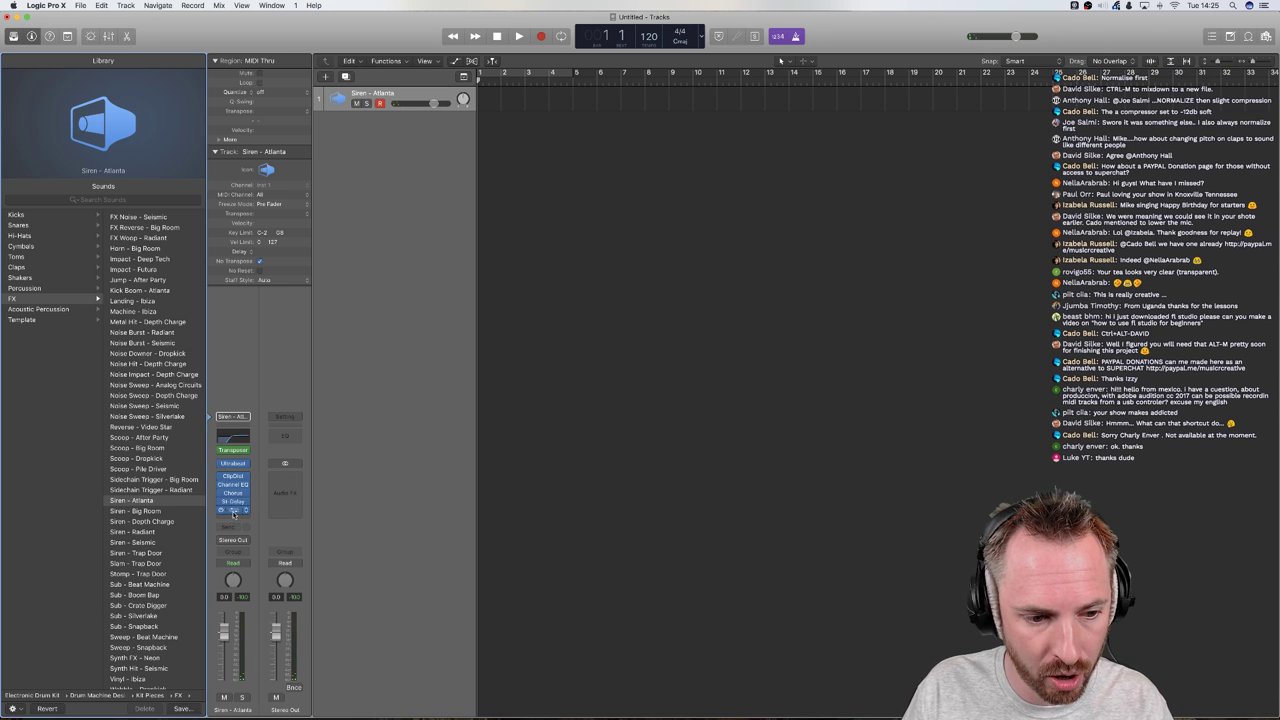
pyautogui.click(234, 465)
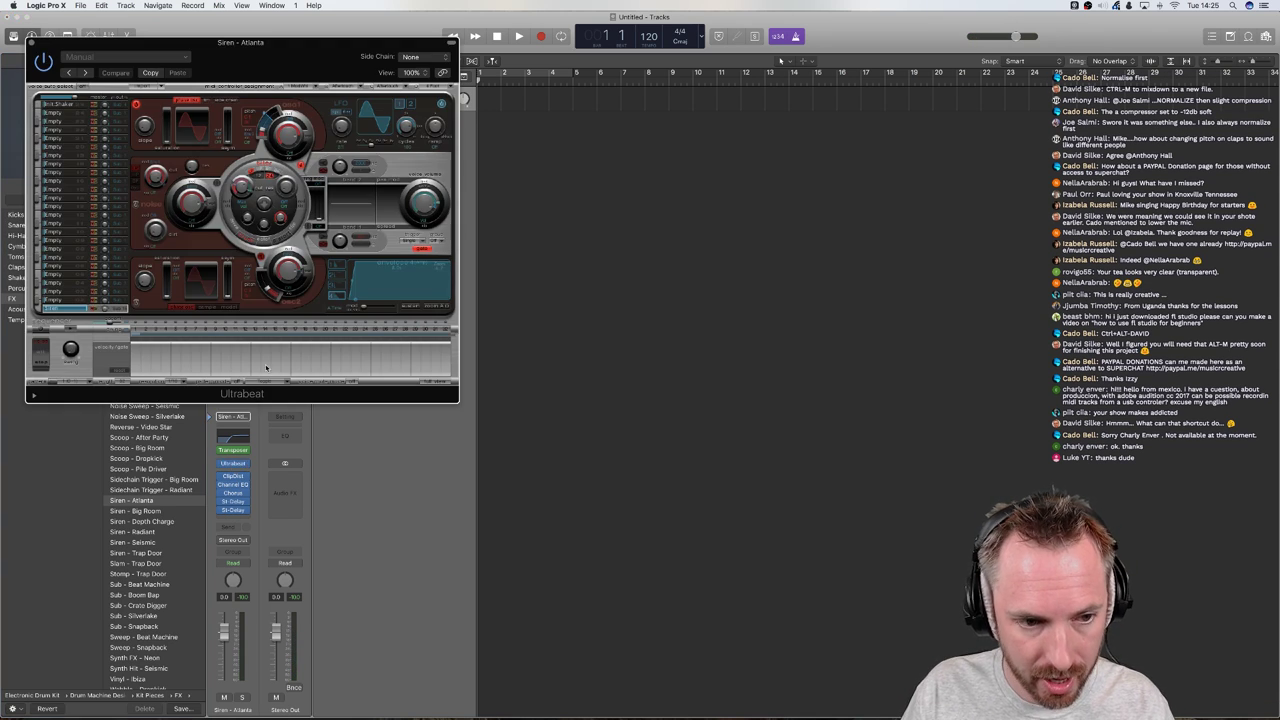
pyautogui.moveTo(285, 47); pyautogui.dragTo(696, 170)
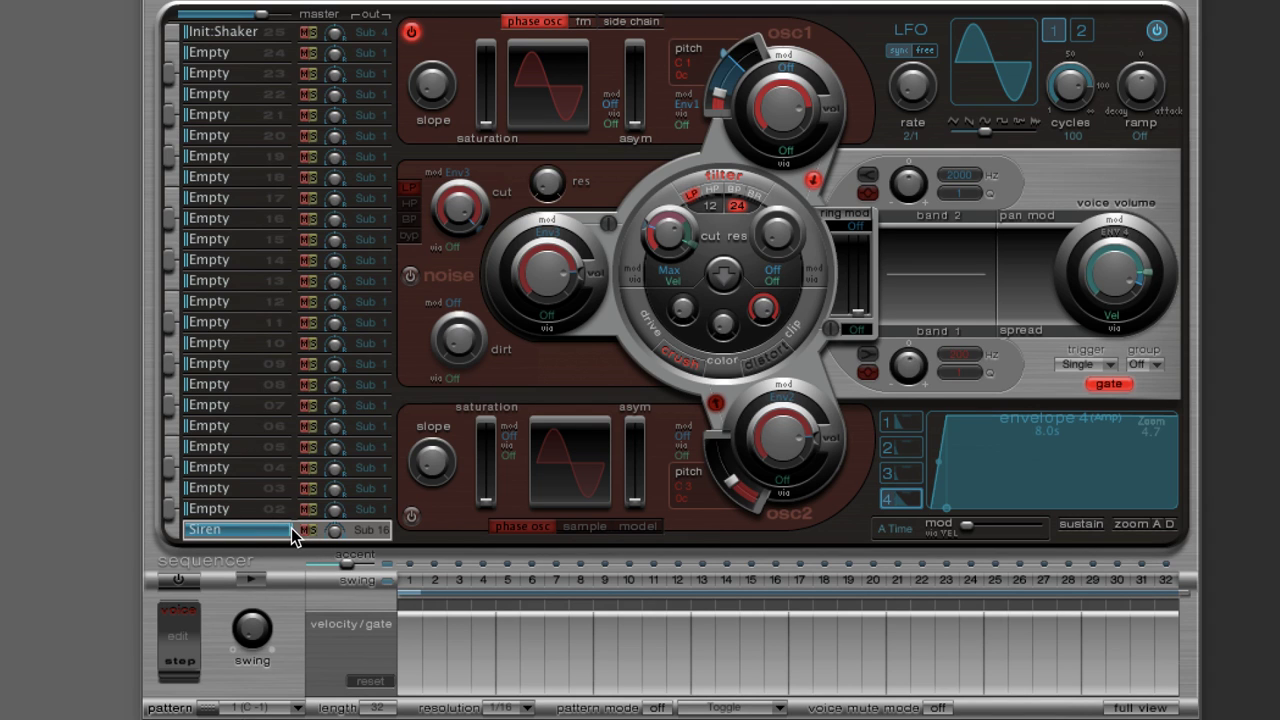
pyautogui.moveTo(291, 528)
pyautogui.mouseDown()
pyautogui.moveTo(236, 529)
pyautogui.moveTo(296, 534)
pyautogui.mouseUp()
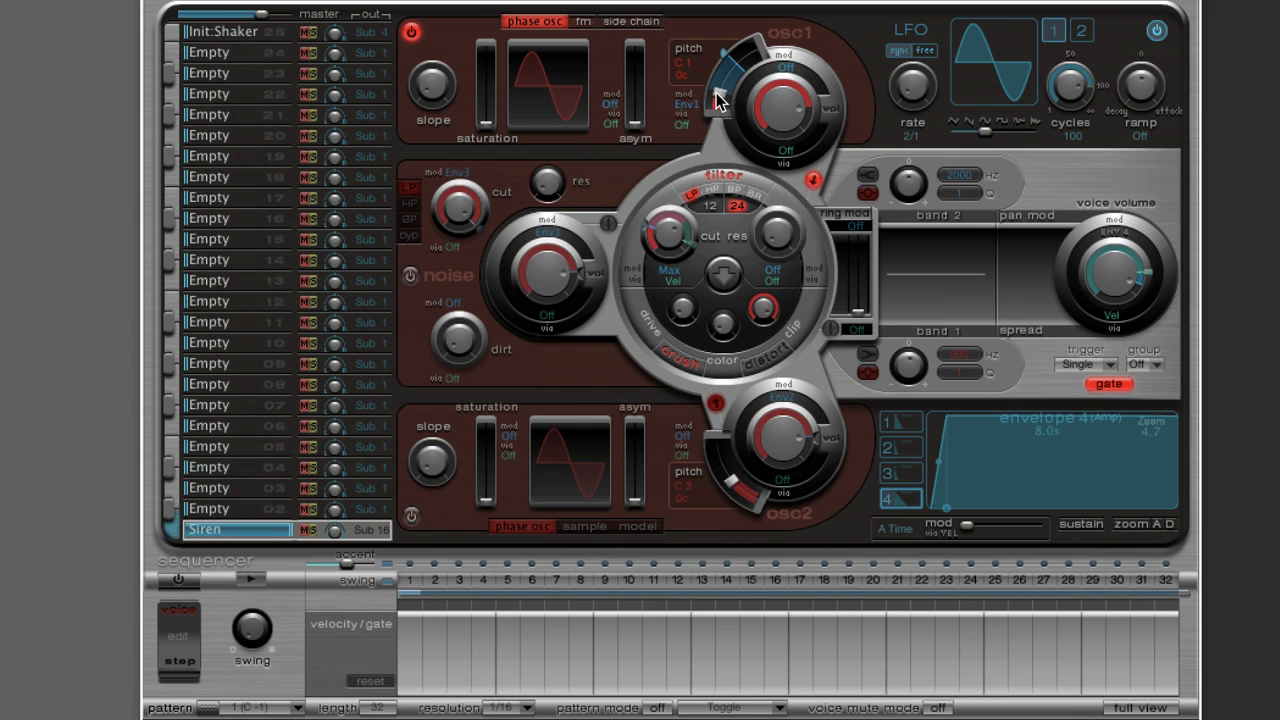
# Set the siren's oscillator 1 pitch to C 0, raise its asymmetry to maximum and nudge the saturation
pyautogui.moveTo(718, 97); pyautogui.dragTo(717, 112)
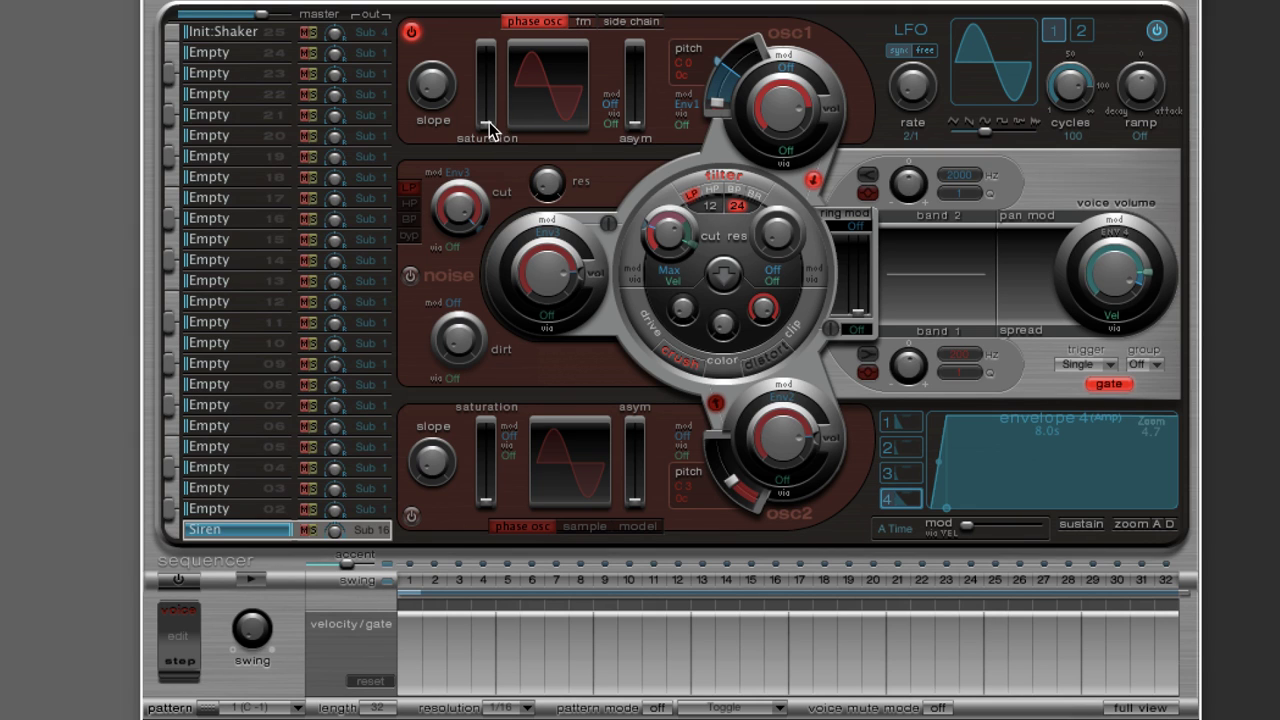
pyautogui.moveTo(490, 127)
pyautogui.mouseDown()
pyautogui.moveTo(482, 60)
pyautogui.moveTo(479, 144)
pyautogui.mouseUp()
pyautogui.moveTo(634, 130); pyautogui.dragTo(637, 22)
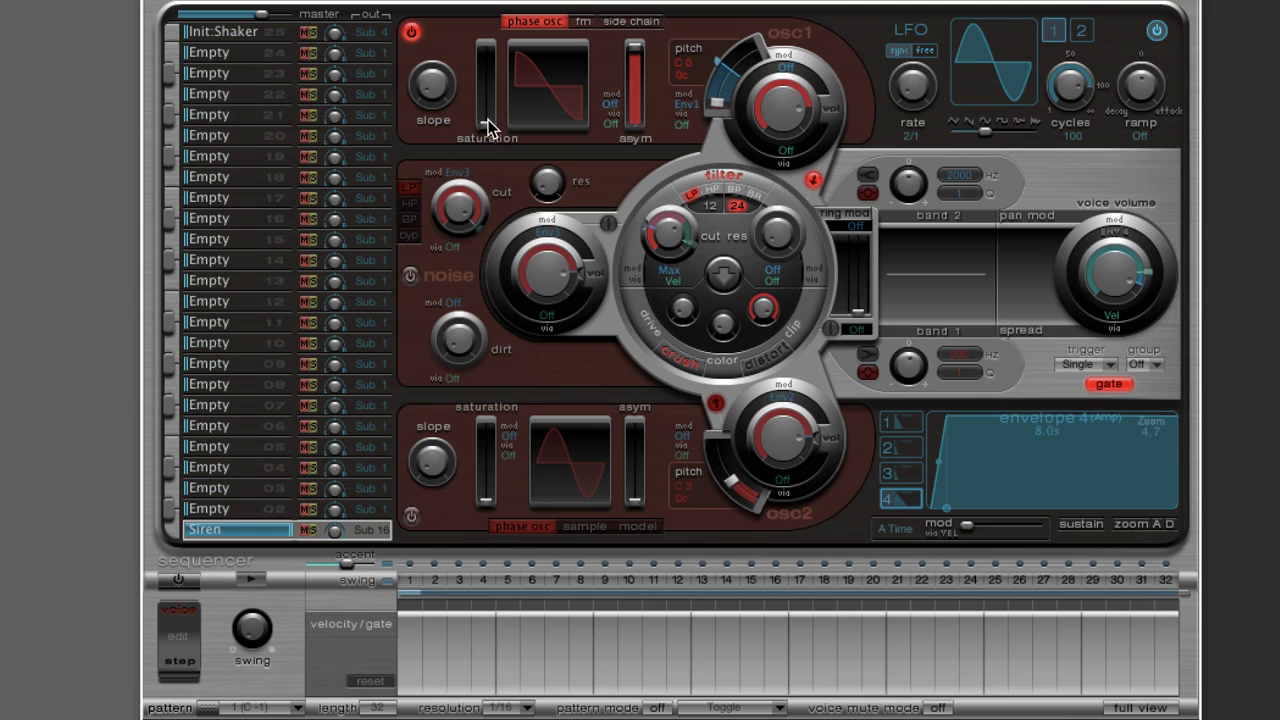
pyautogui.moveTo(486, 123)
pyautogui.mouseDown()
pyautogui.moveTo(486, 102)
pyautogui.moveTo(484, 128)
pyautogui.moveTo(486, 115)
pyautogui.mouseUp()
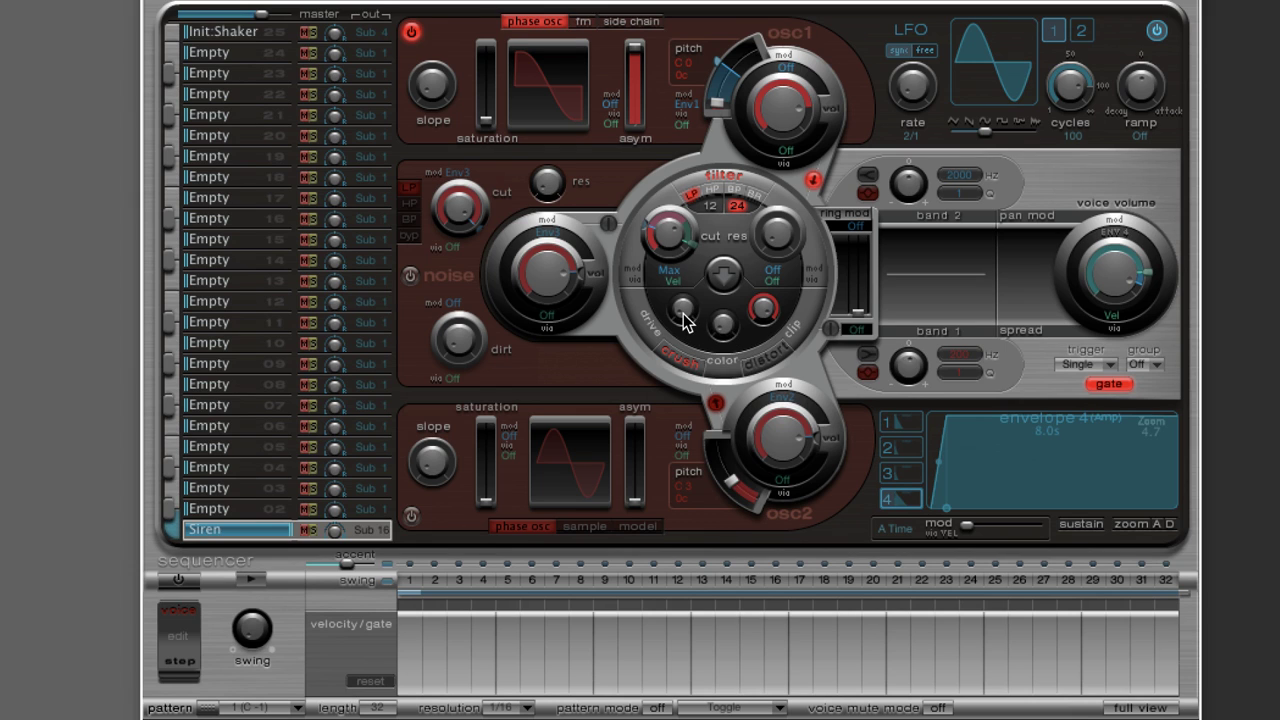
# Sweep the distortion color knob up and back down, and adjust the oscillator 1 volume to -3 dB
pyautogui.moveTo(679, 333)
pyautogui.moveTo(725, 335); pyautogui.dragTo(752, 121)
pyautogui.moveTo(728, 330); pyautogui.dragTo(706, 563)
pyautogui.moveTo(947, 430); pyautogui.dragTo(935, 420)
pyautogui.moveTo(780, 108)
pyautogui.mouseDown()
pyautogui.moveTo(766, 152)
pyautogui.moveTo(774, 92)
pyautogui.moveTo(768, 133)
pyautogui.moveTo(772, 118)
pyautogui.mouseUp()
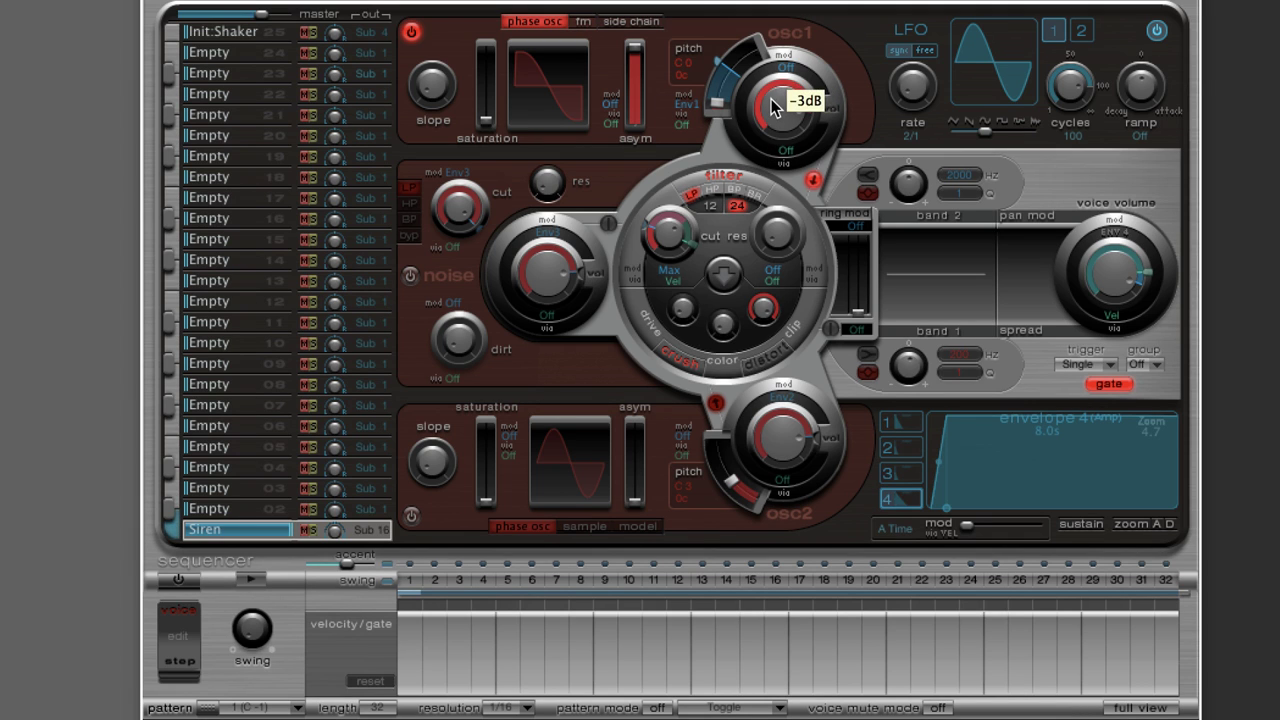
# Raise oscillator 1's saturation to about halfway and push its asymmetry up to maximum on the Siren voice
pyautogui.moveTo(488, 122); pyautogui.dragTo(489, 82)
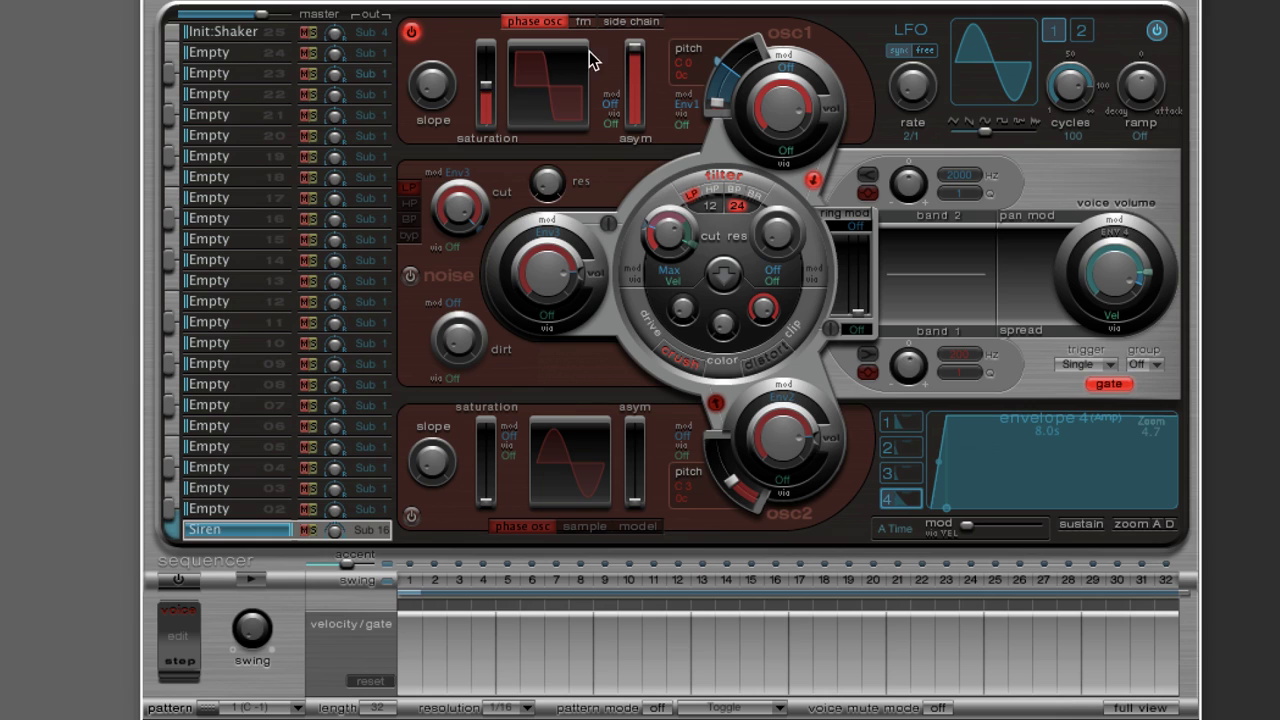
pyautogui.moveTo(632, 75); pyautogui.dragTo(633, 49)
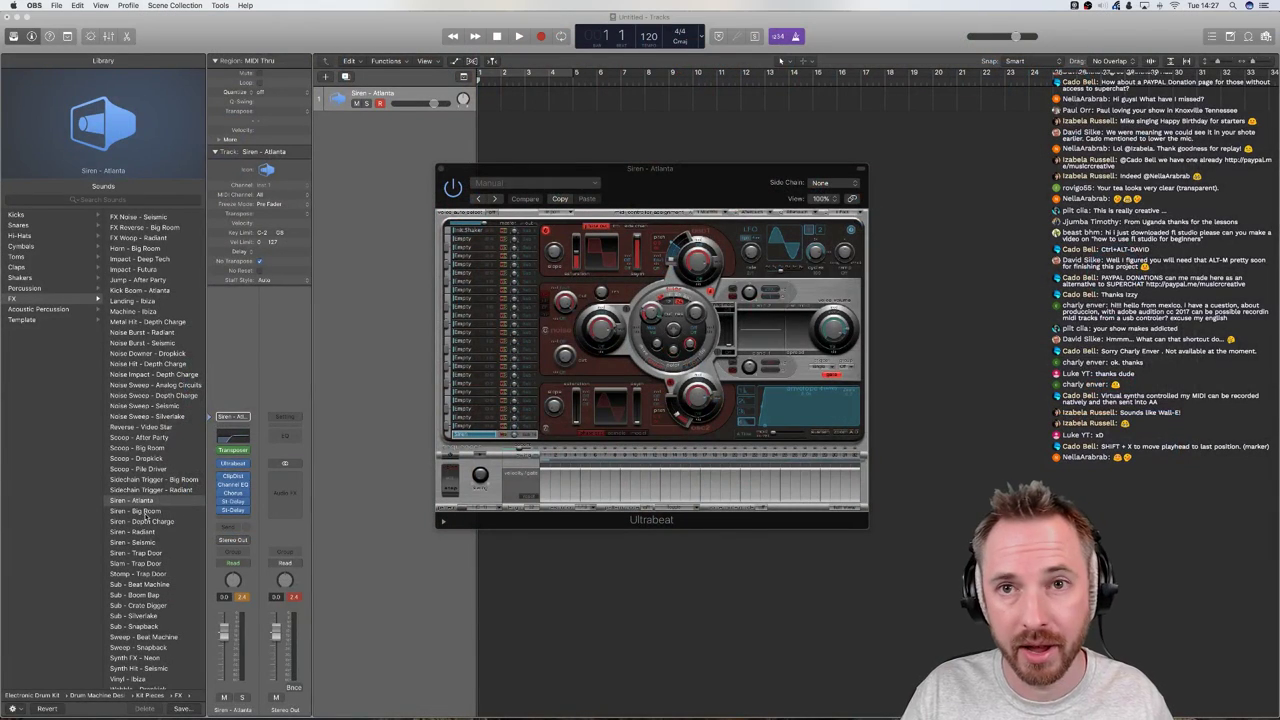
# Return to Logic Pro X, try the Siren - Depth Charge sound on the track, and load Siren - Radiant instead
pyautogui.press('super+Tab')
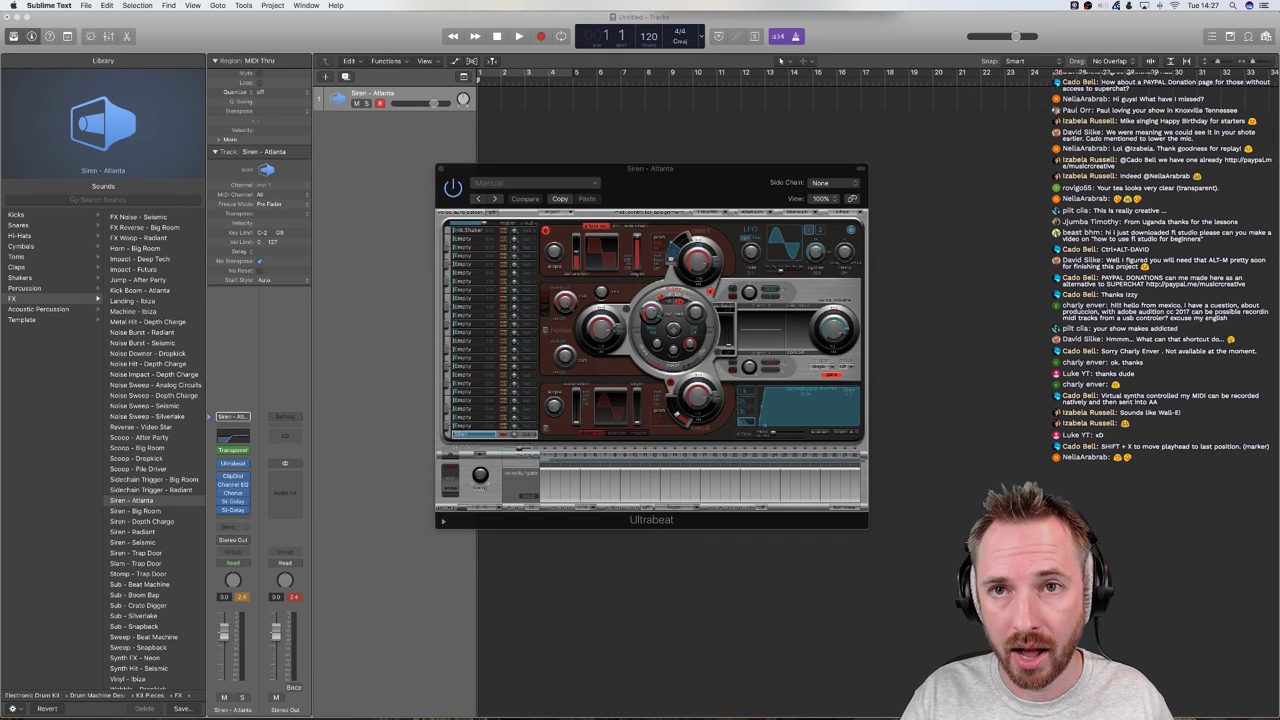
pyautogui.click(160, 521)
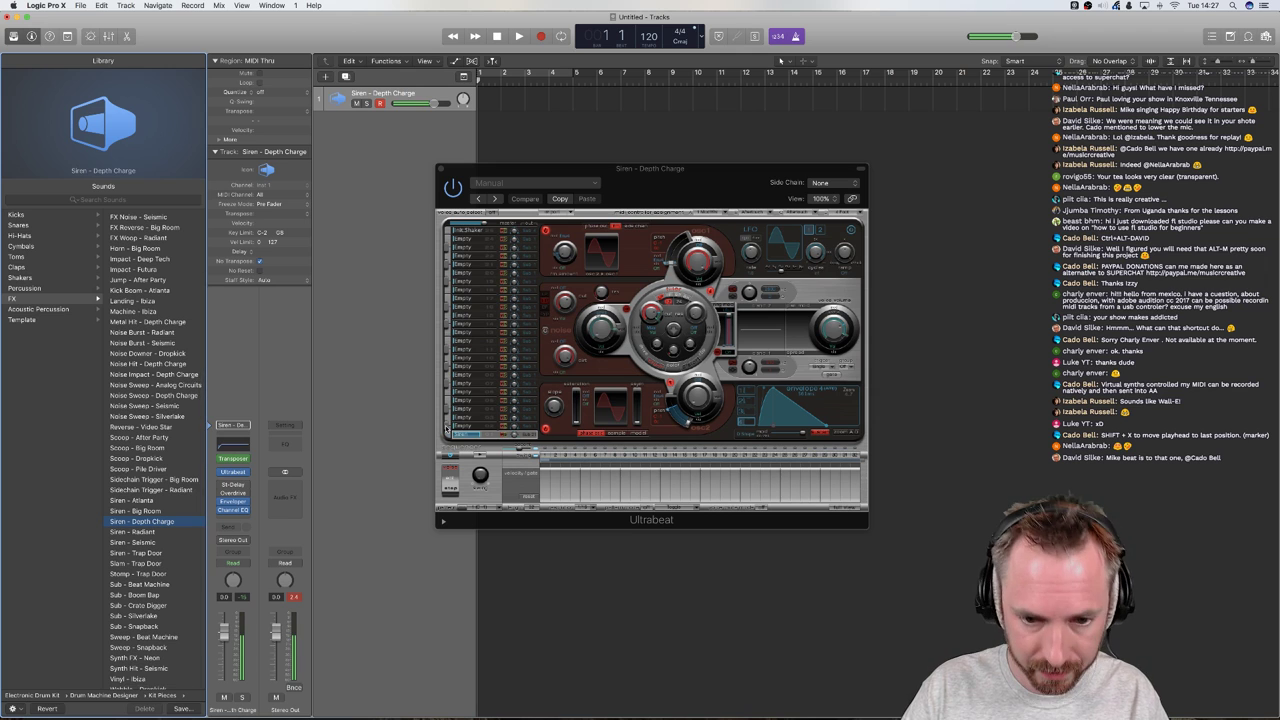
pyautogui.click(145, 532)
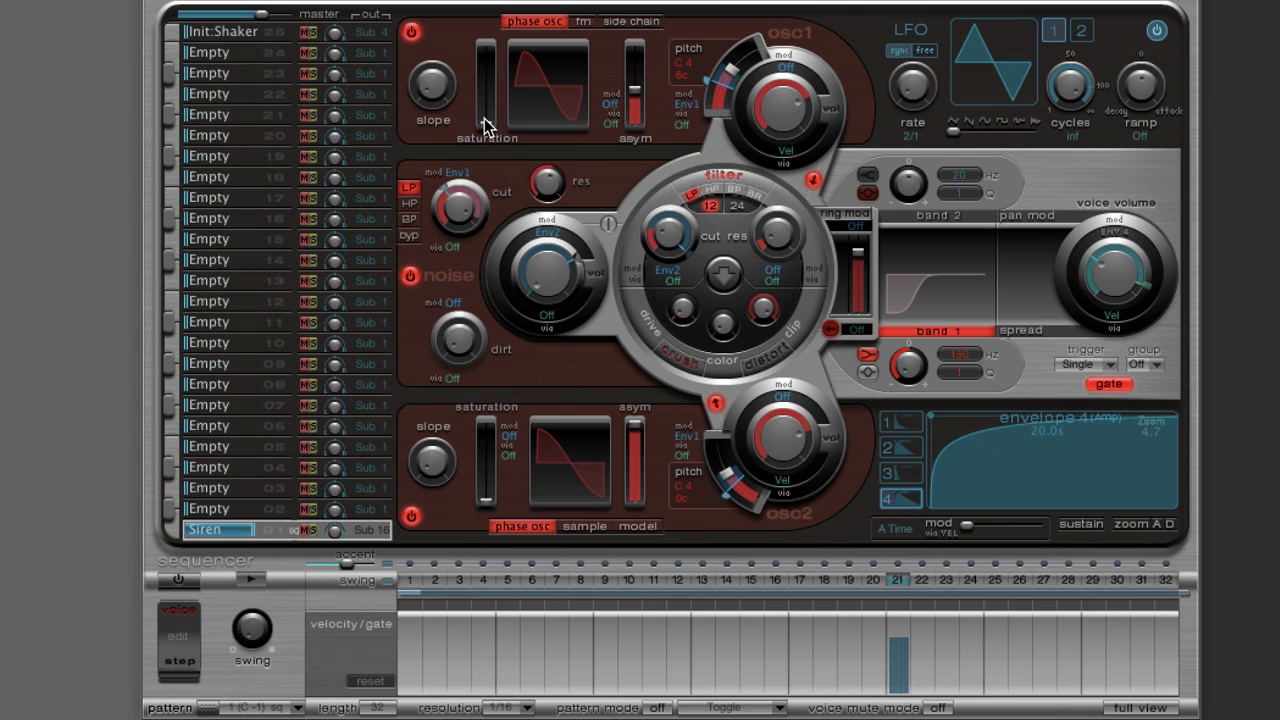
# Set oscillator 1's saturation to maximum, keeping oscillator 2's saturation at 0.00 and its asymmetry at maximum
pyautogui.moveTo(486, 124); pyautogui.dragTo(486, 29)
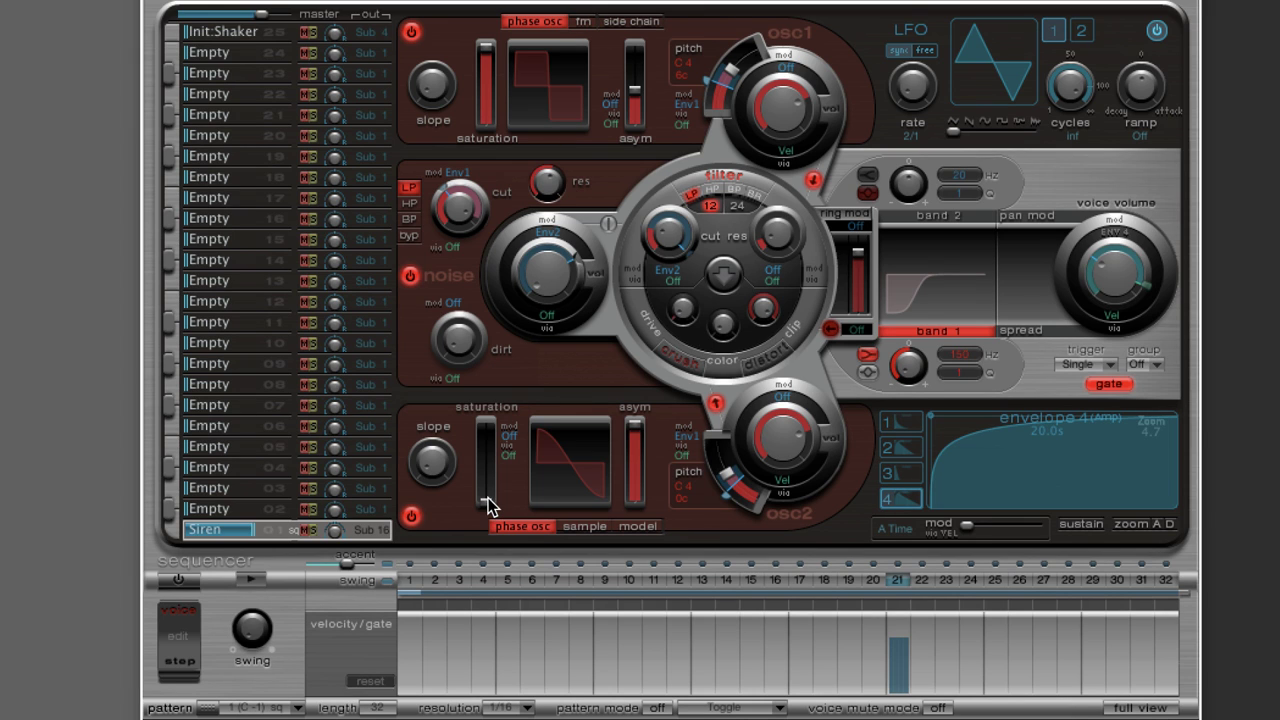
pyautogui.moveTo(489, 505)
pyautogui.mouseDown()
pyautogui.moveTo(486, 440)
pyautogui.moveTo(484, 508)
pyautogui.mouseUp()
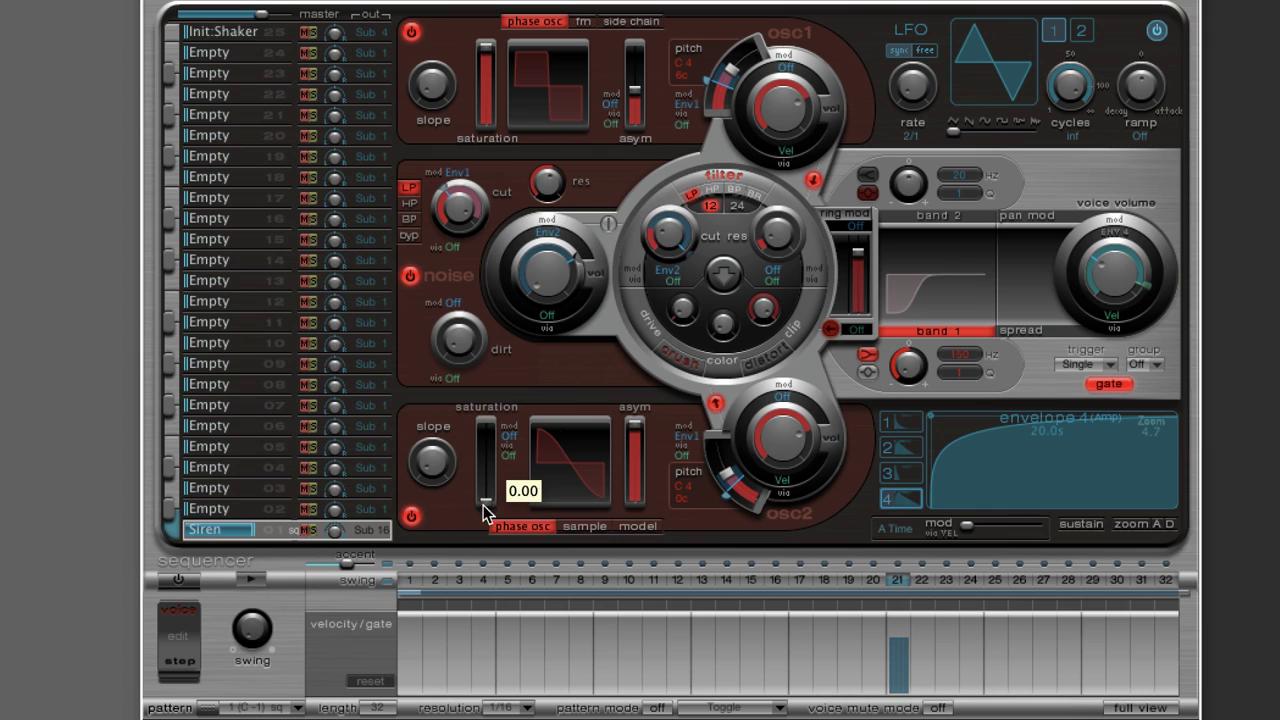
pyautogui.moveTo(632, 425); pyautogui.dragTo(644, 360)
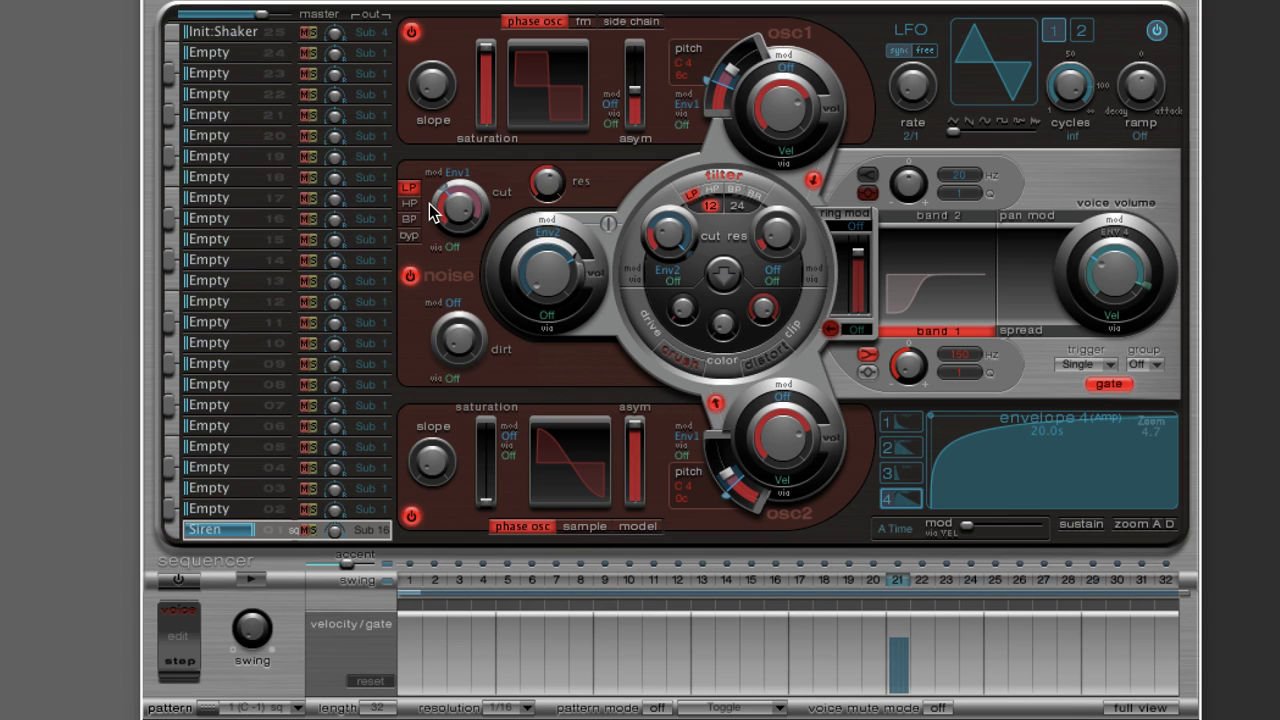
# Switch off both oscillators to isolate the noise generator, try its HP and BP filter types, and return to LP
pyautogui.click(410, 517)
pyautogui.click(411, 33)
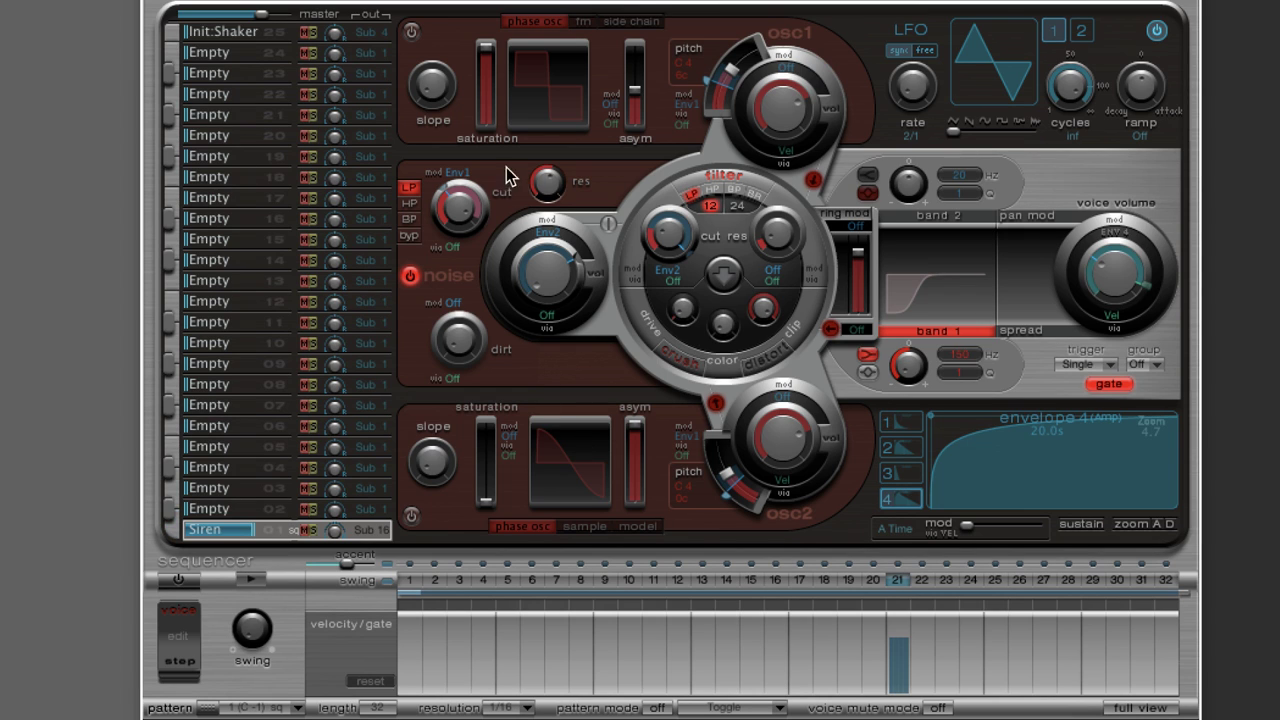
pyautogui.click(411, 203)
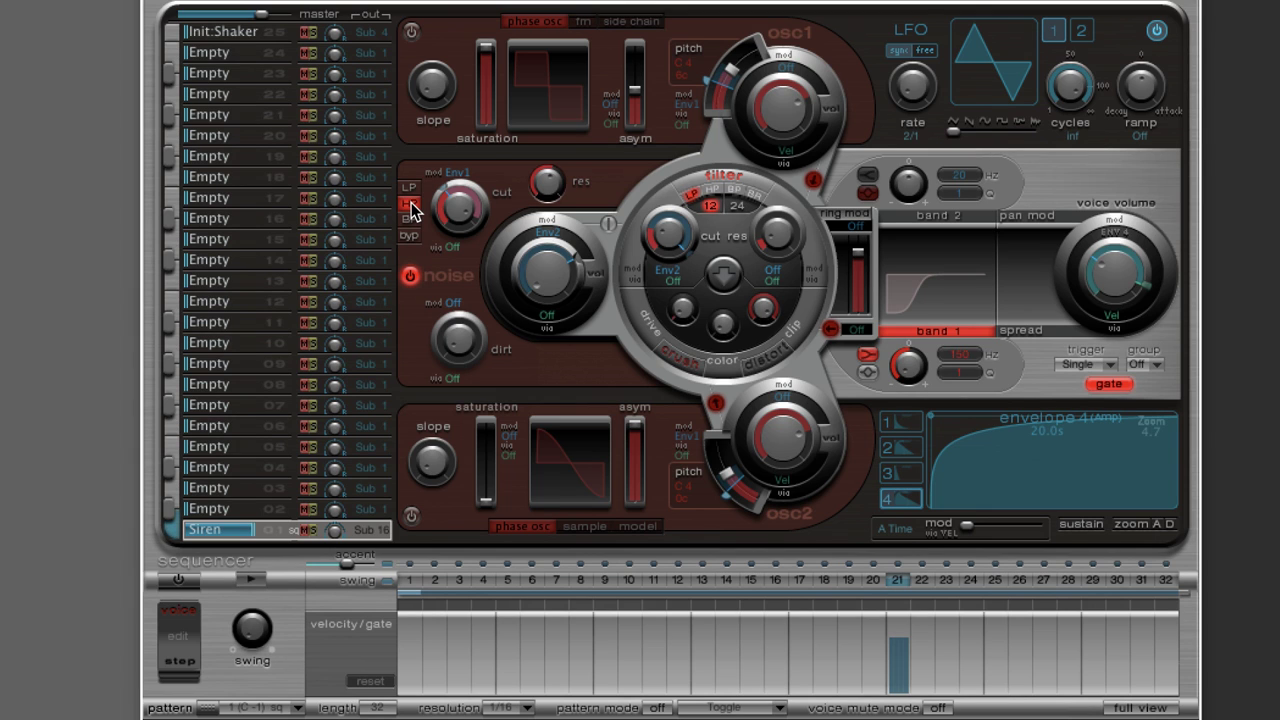
pyautogui.click(411, 218)
pyautogui.click(412, 187)
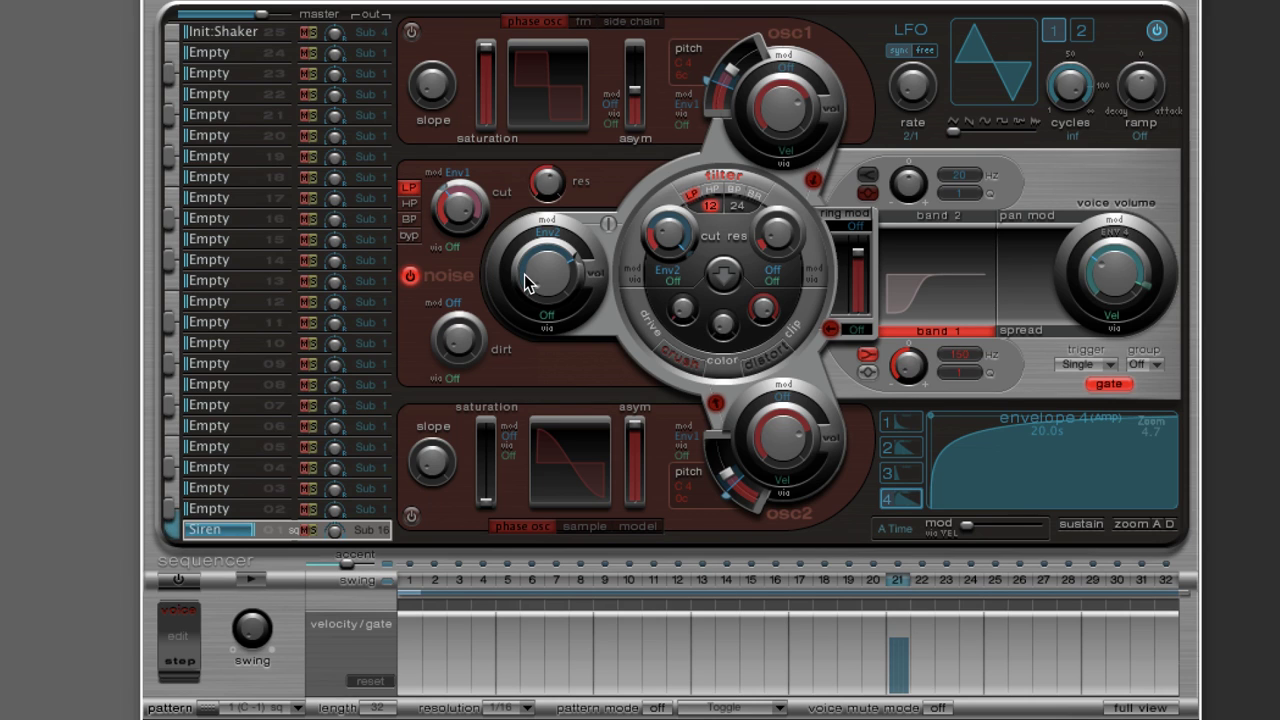
# Reshape the siren voice's band 1 EQ curve by sweeping its frequency up and down and changing its gain
pyautogui.moveTo(863, 290); pyautogui.dragTo(865, 283)
pyautogui.moveTo(921, 286); pyautogui.dragTo(957, 286)
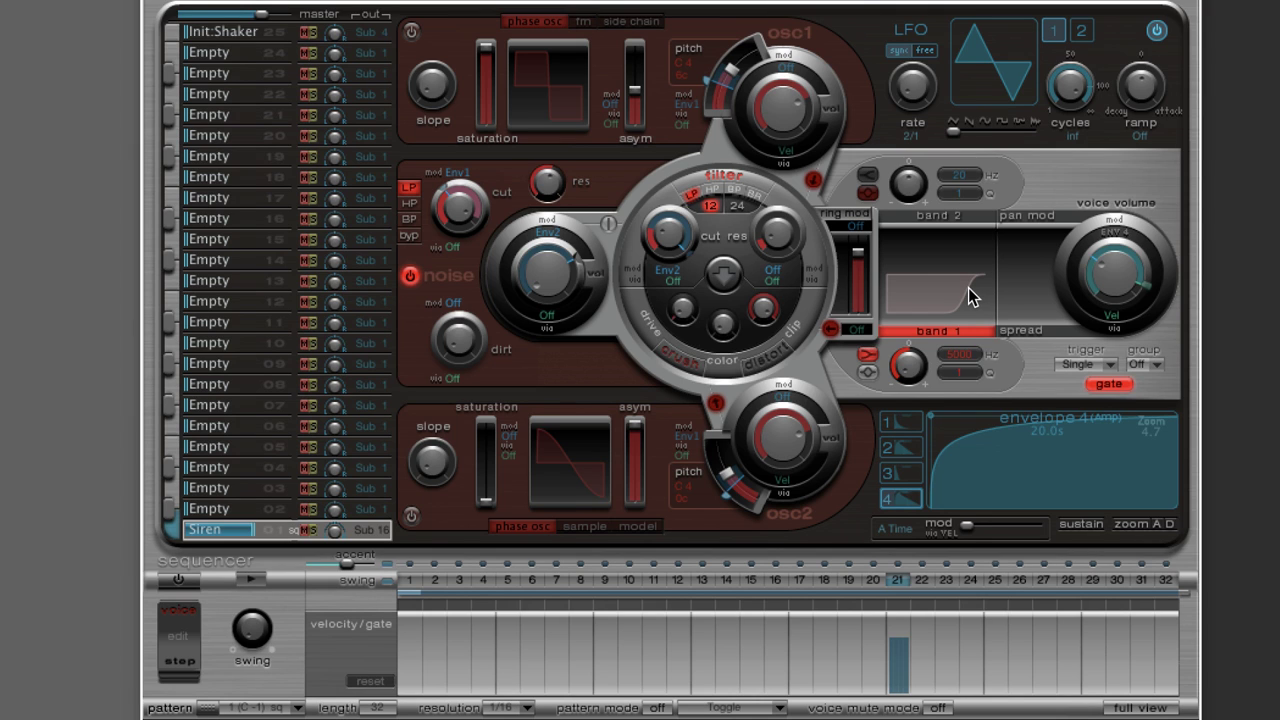
pyautogui.moveTo(895, 291); pyautogui.dragTo(918, 213)
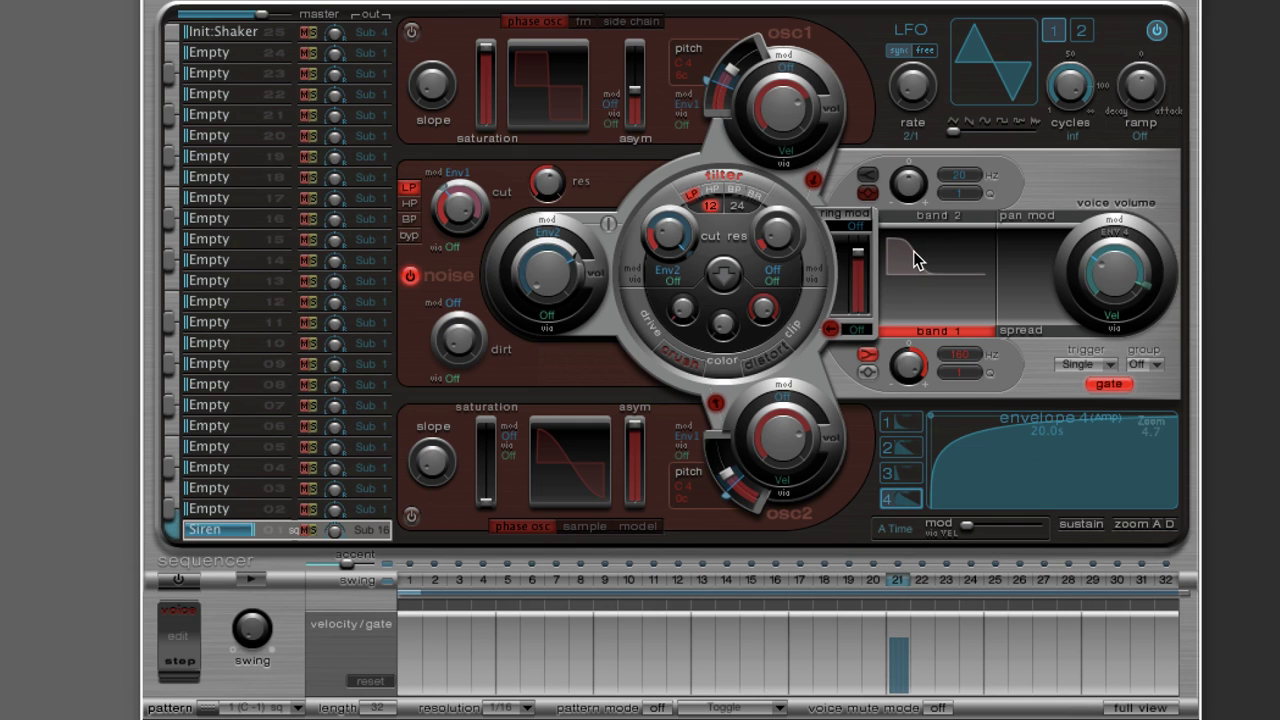
pyautogui.moveTo(917, 260); pyautogui.dragTo(957, 327)
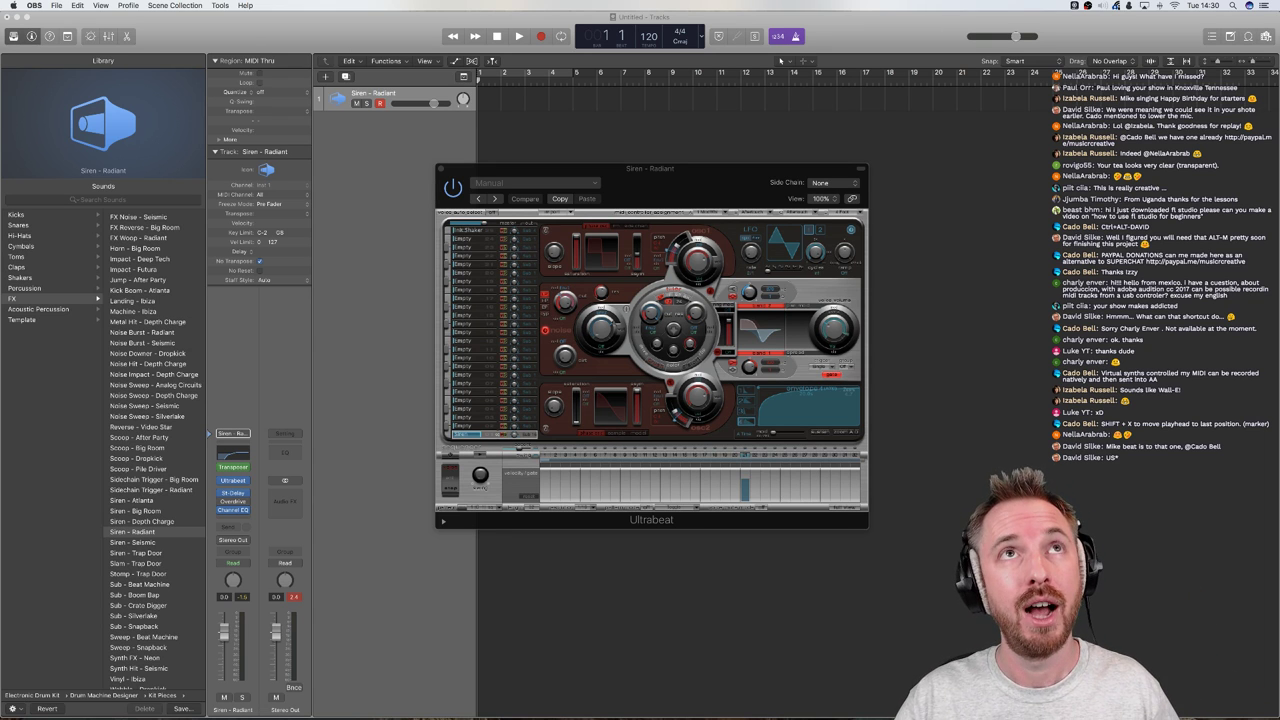
# Switch to Chrome, open the MRC.FM Live: Theme Music Challenge topic, and view the original poster's profile card
pyautogui.press('super+Tab')
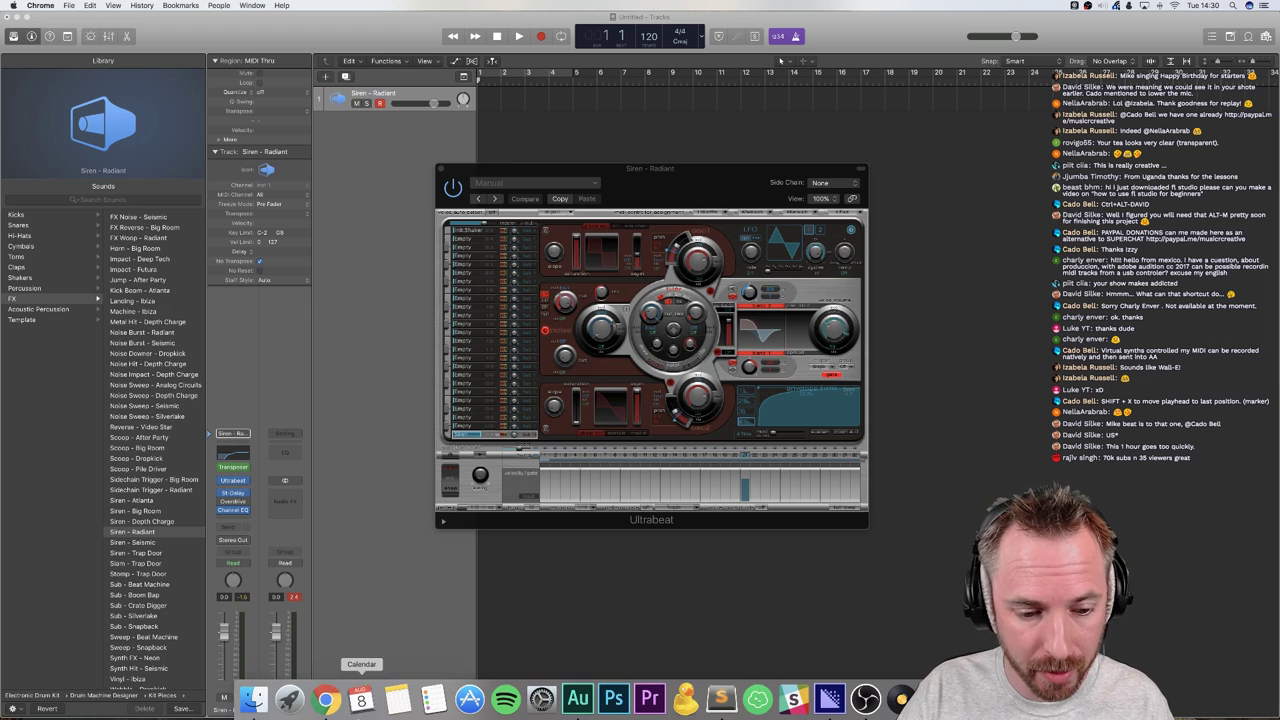
pyautogui.click(327, 698)
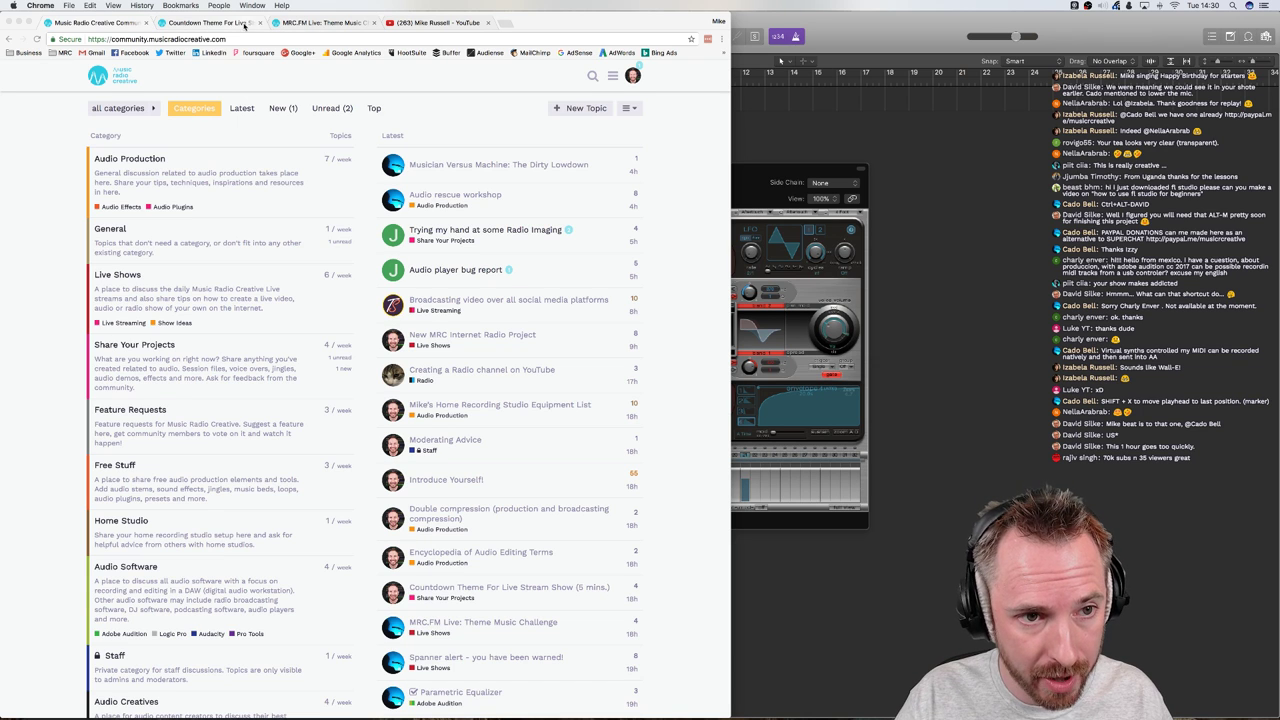
pyautogui.click(303, 23)
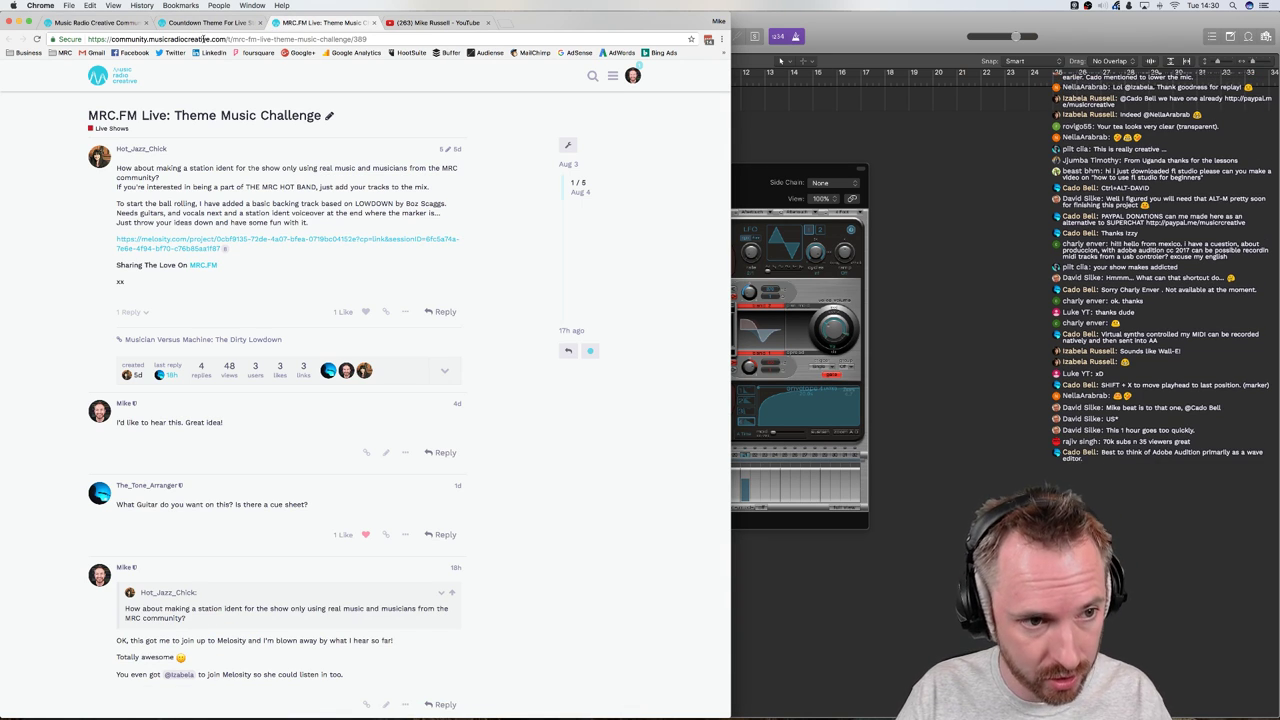
pyautogui.click(99, 157)
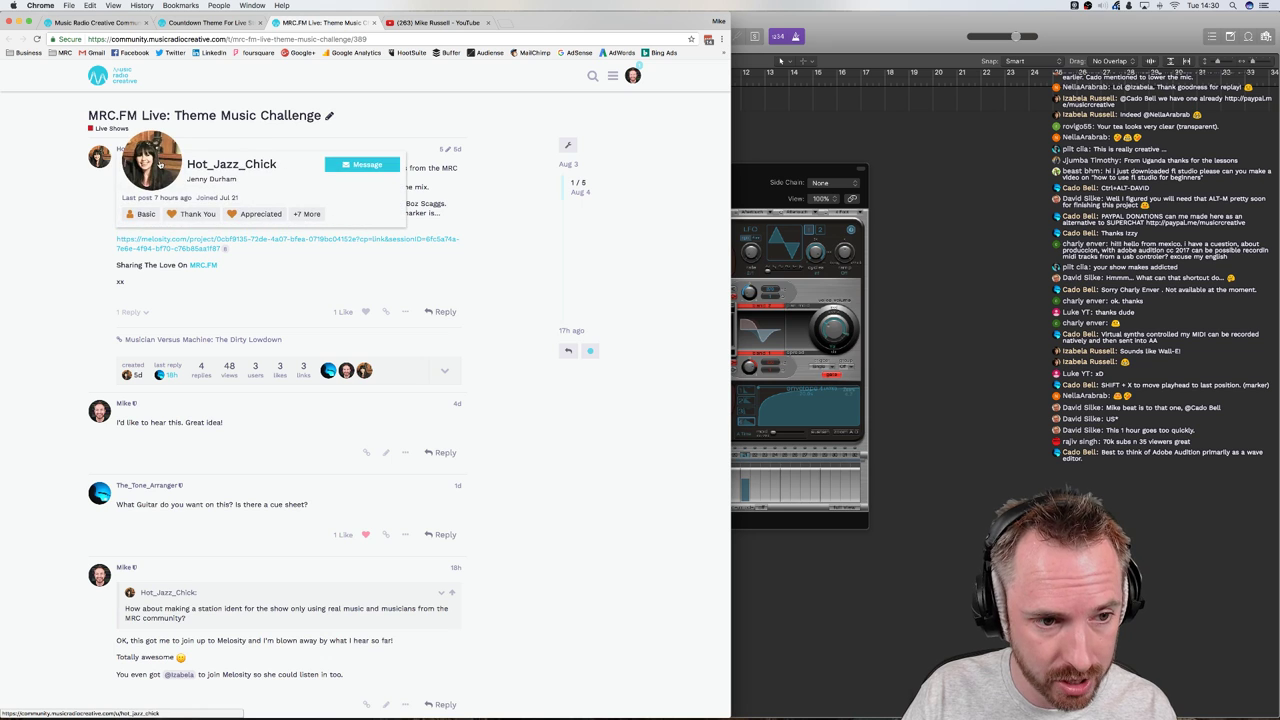
pyautogui.click(22, 258)
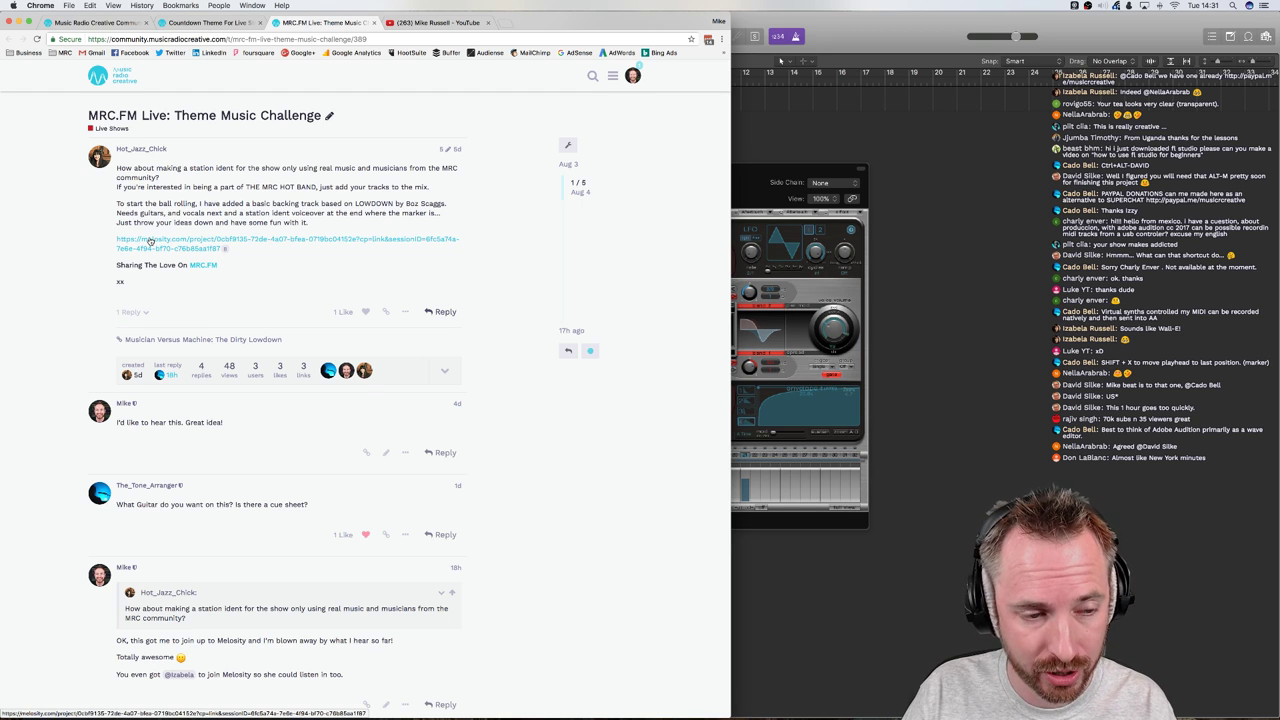
# Open the post's Melosity project link in a new tab and read through the replies in the challenge topic
pyautogui.rightClick(150, 240)
pyautogui.click(178, 249)
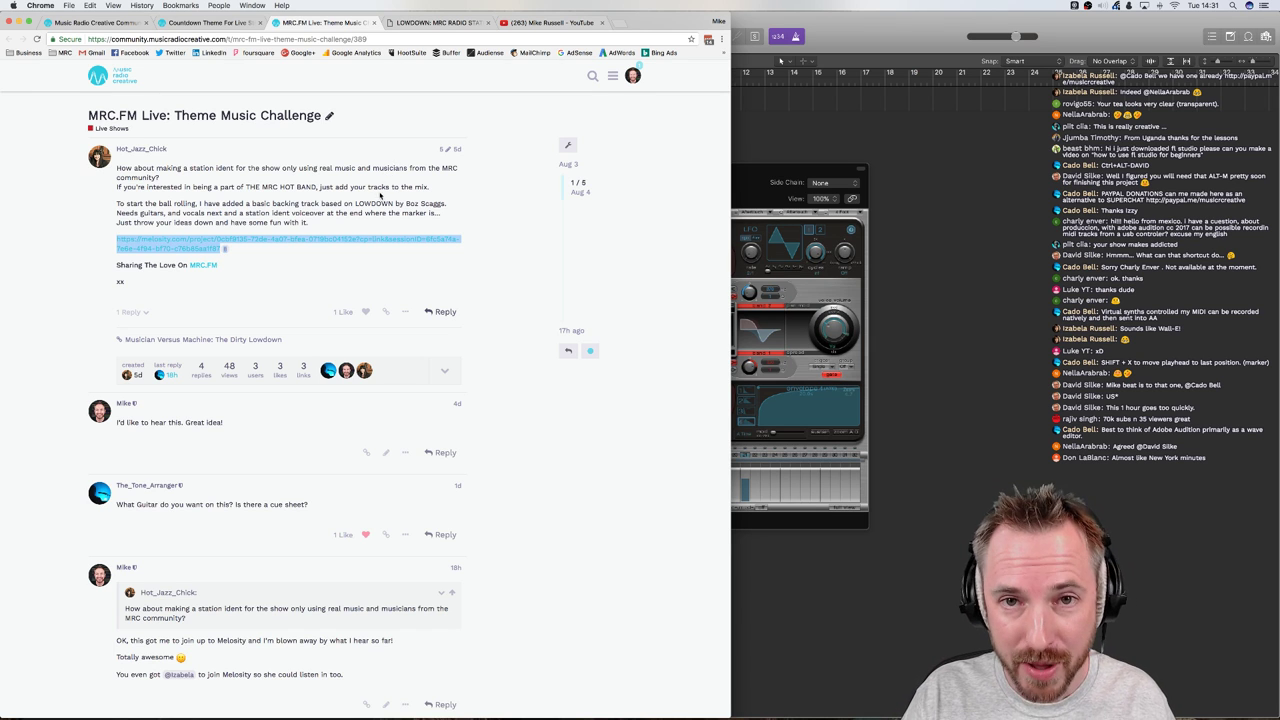
pyautogui.scroll(-5, 374, 204)
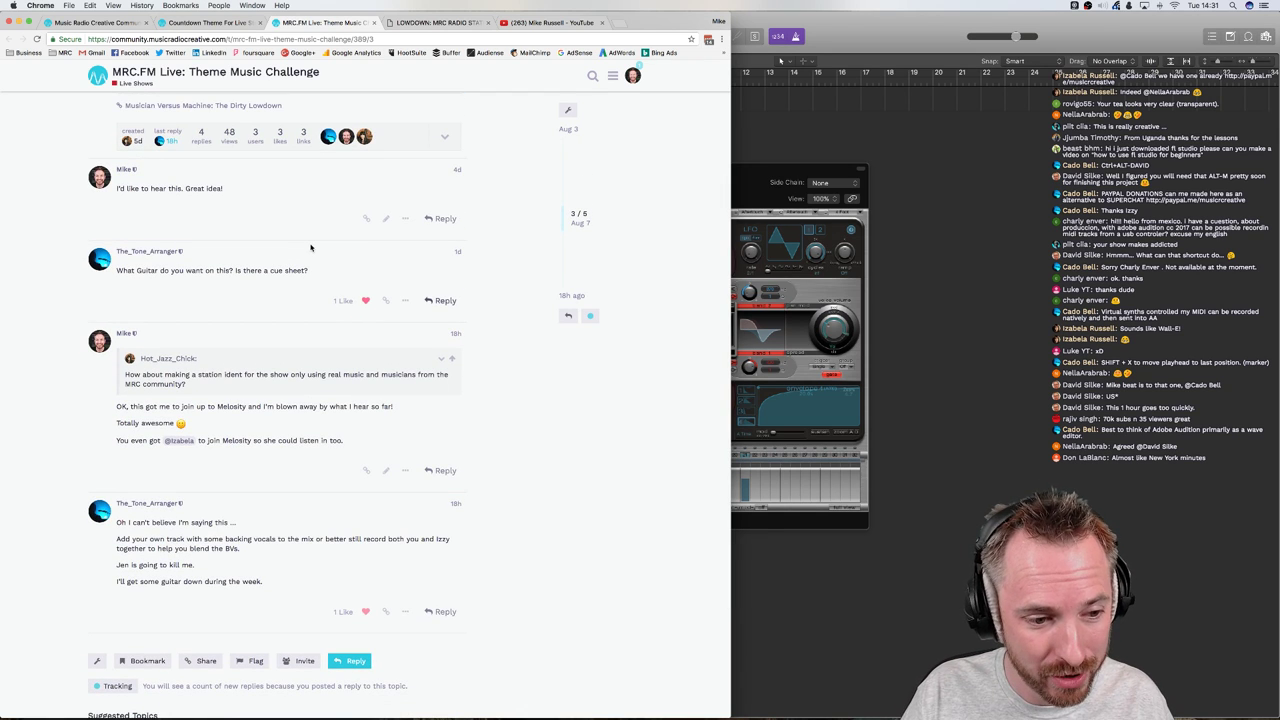
pyautogui.scroll(-1, 310, 247)
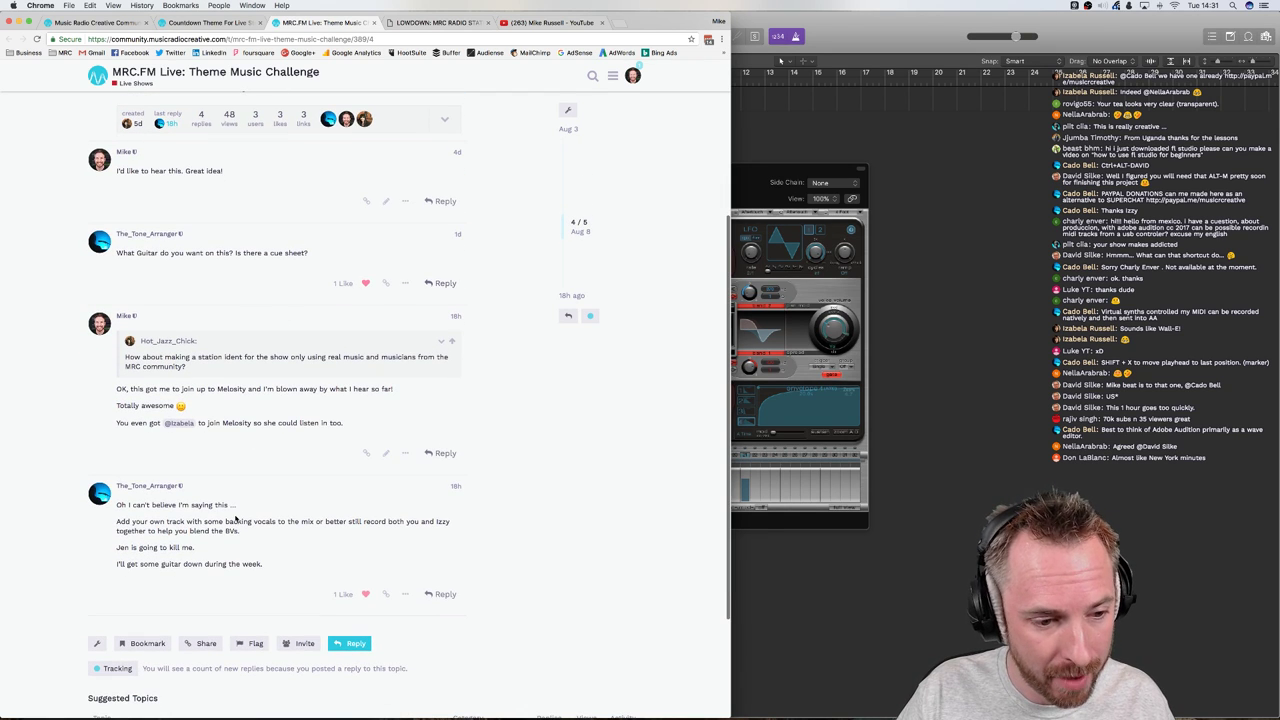
pyautogui.scroll(5, 262, 502)
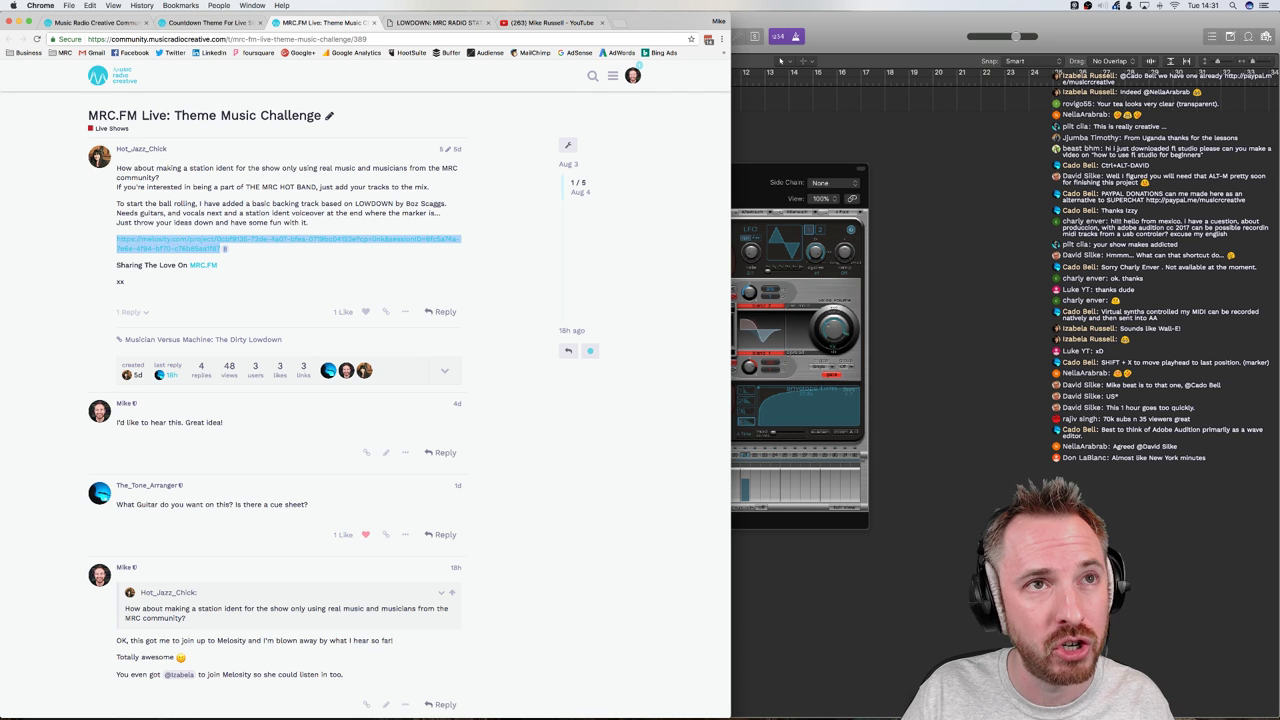
pyautogui.scroll(-6, 358, 298)
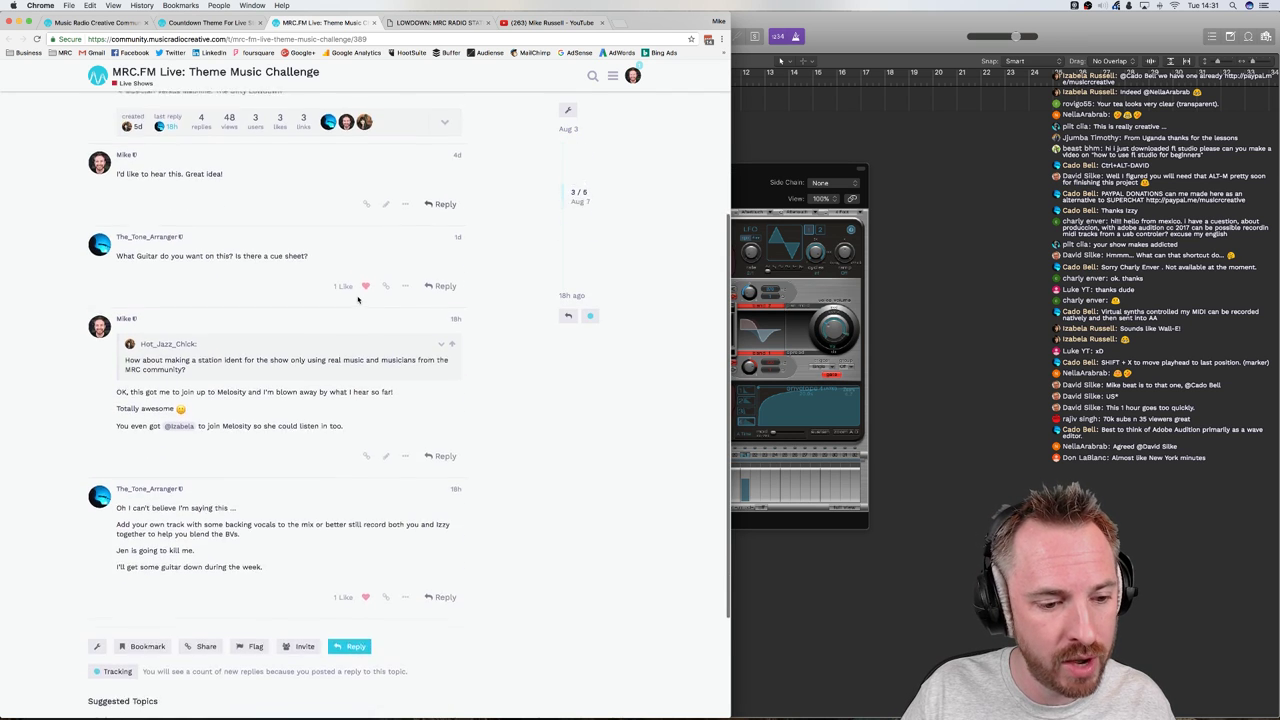
pyautogui.scroll(6, 358, 298)
pyautogui.scroll(-4, 358, 298)
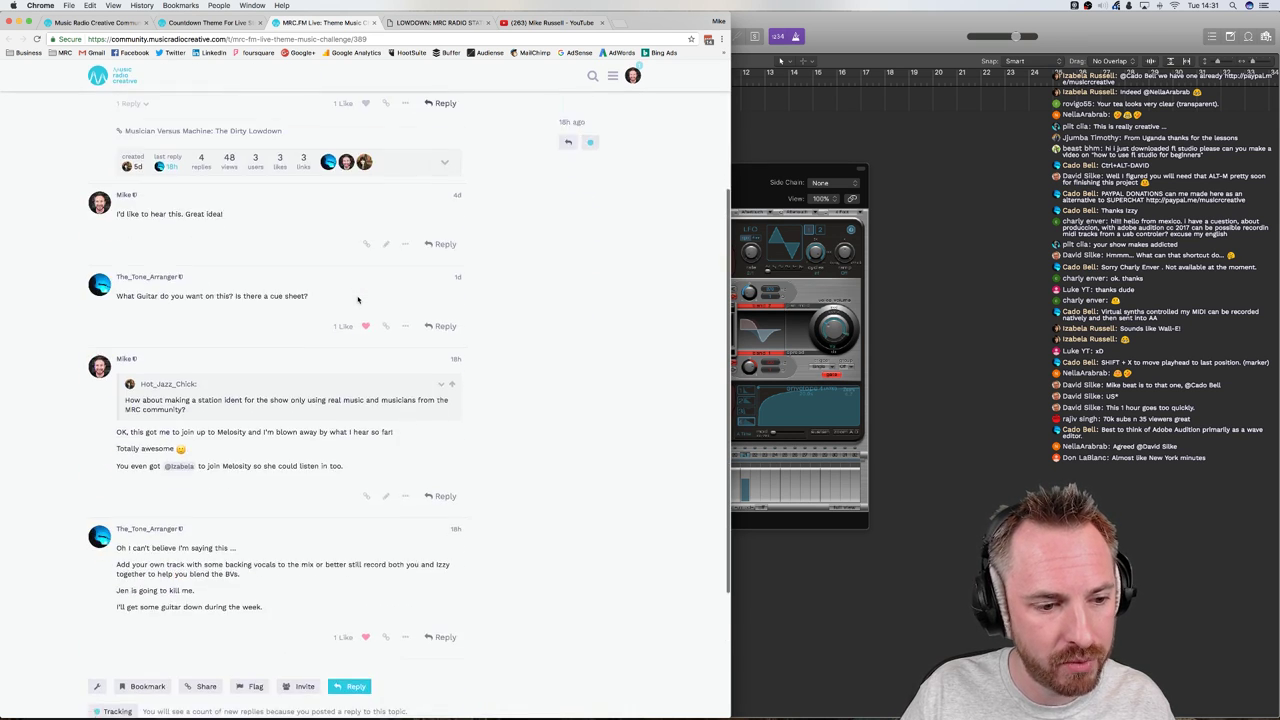
pyautogui.scroll(4, 358, 298)
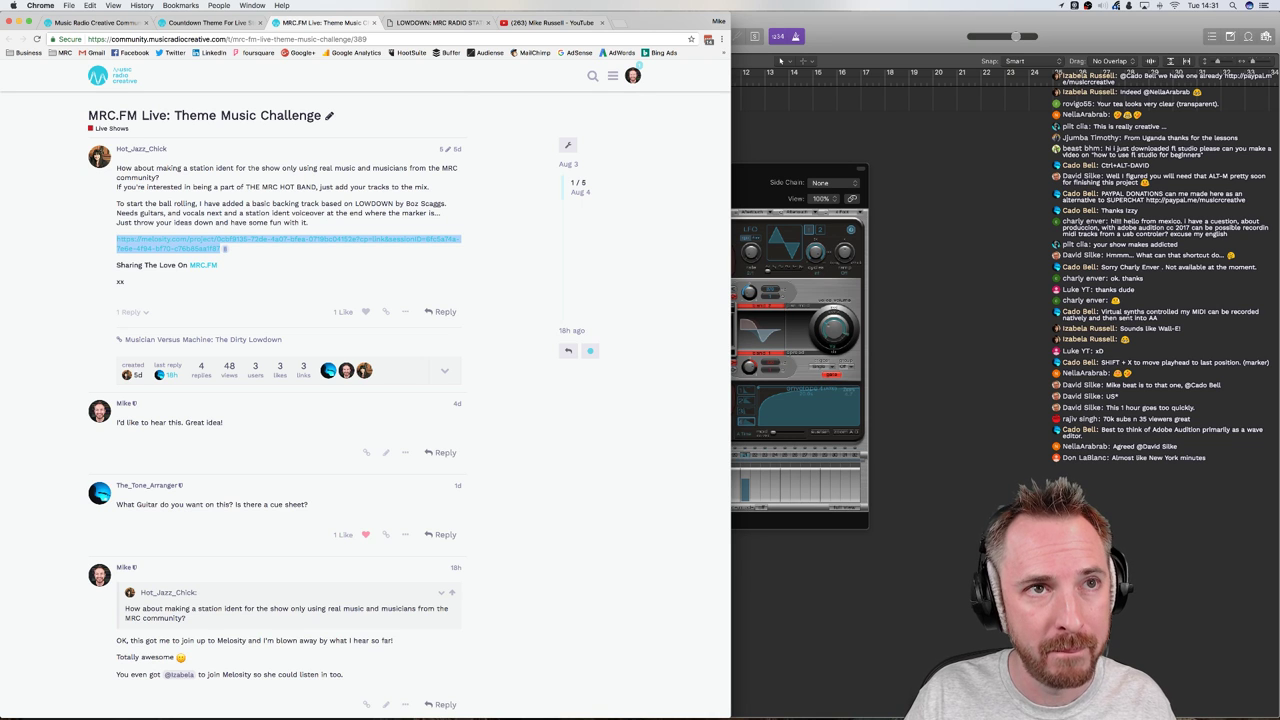
# Play the LOWDOWN: MRC RADIO STATION IDENT project in Melosity and dismiss the support chat window
pyautogui.click(415, 21)
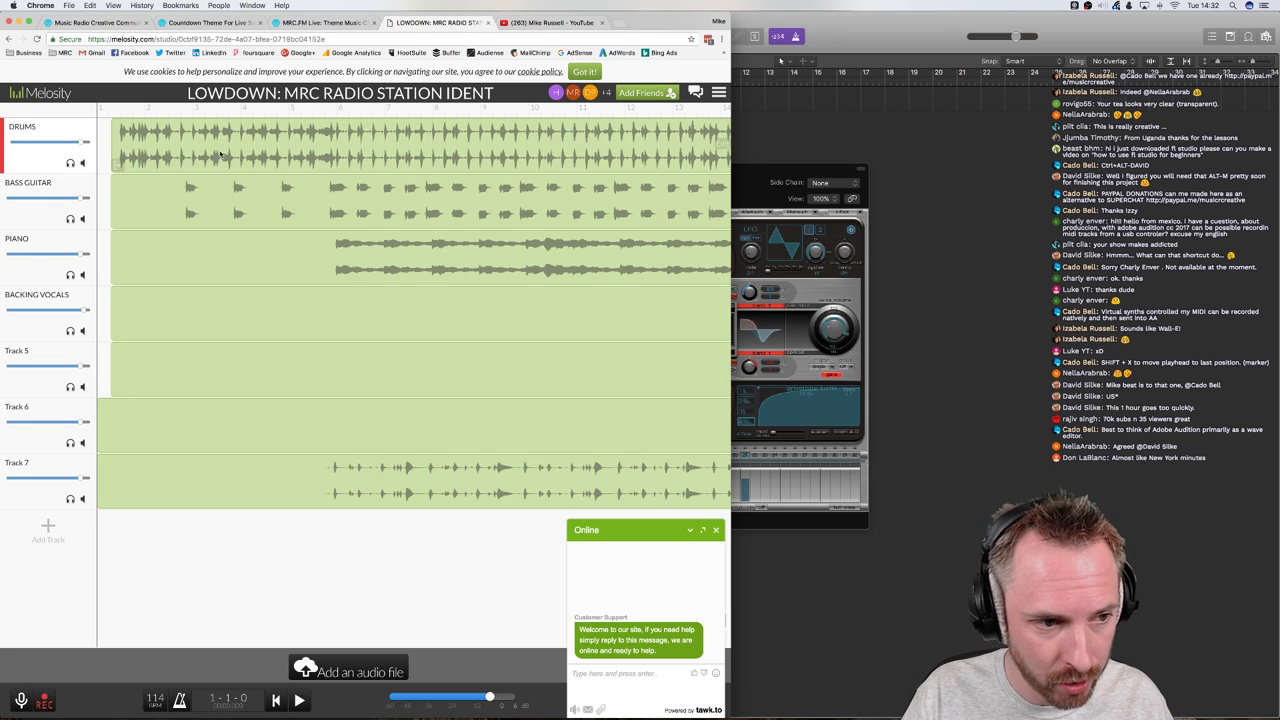
pyautogui.click(300, 701)
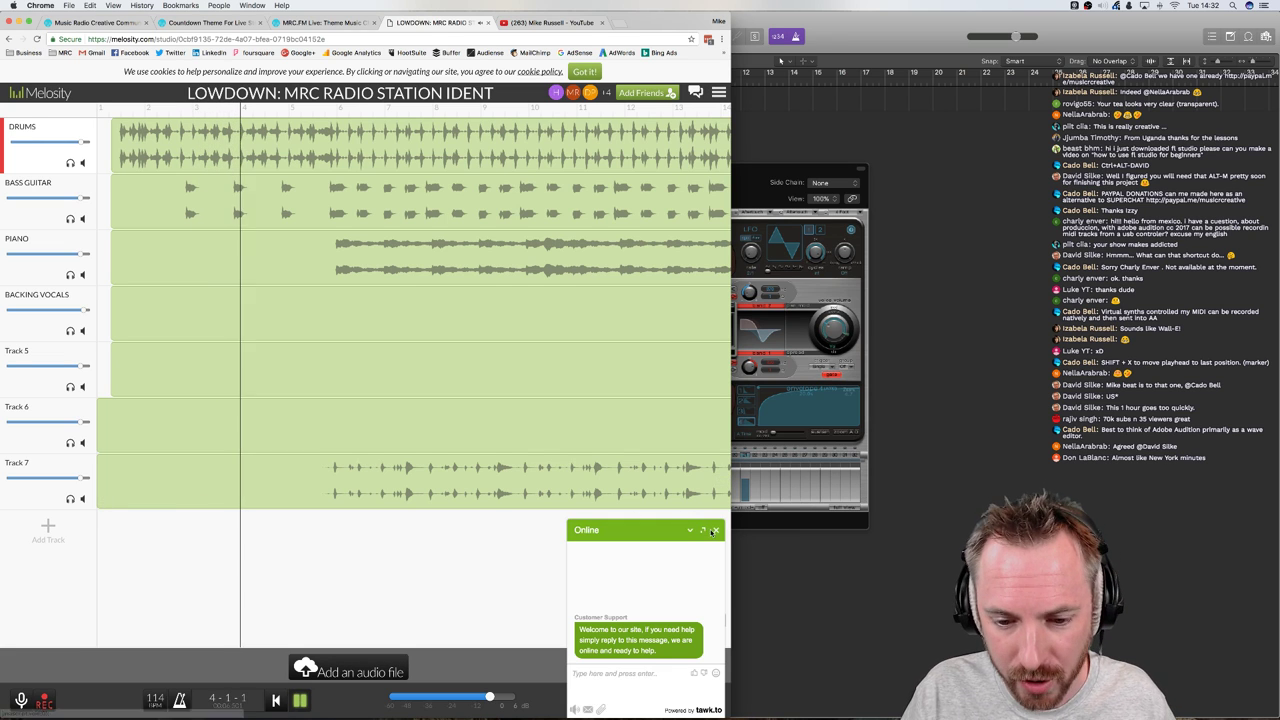
pyautogui.click(715, 533)
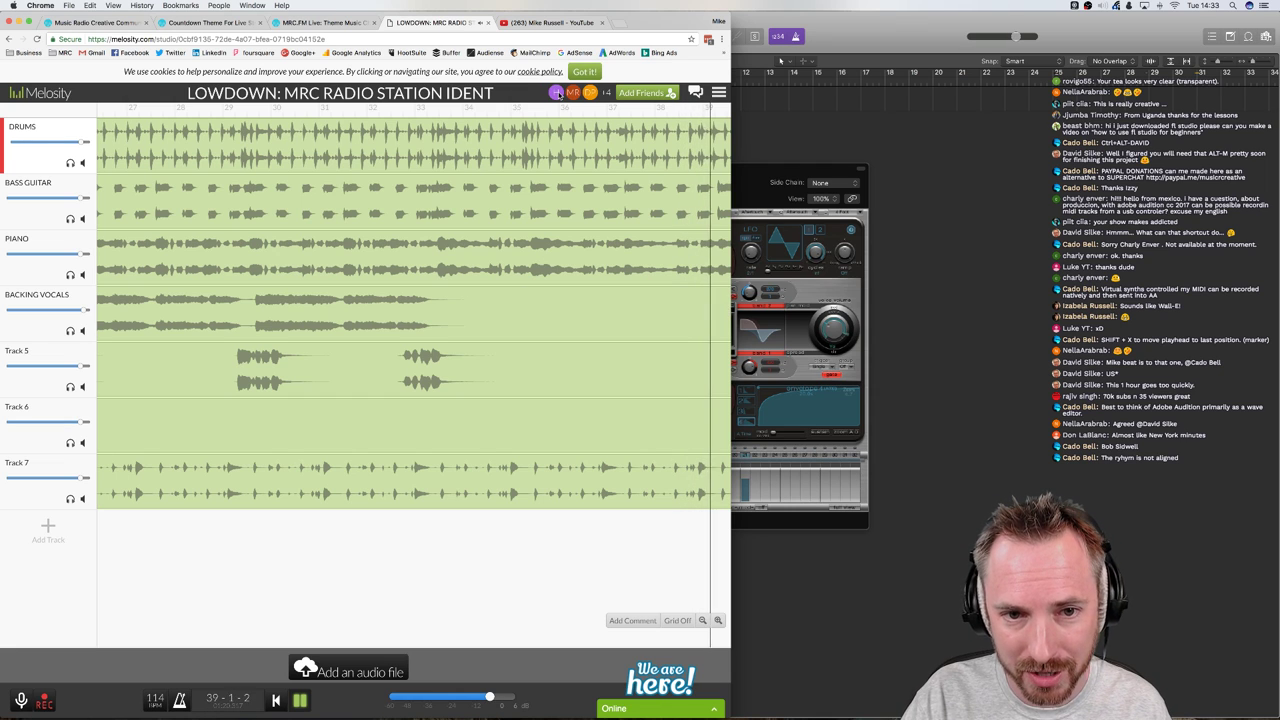
# Check the list of collaborators on the Melosity project, close it, and stop playback
pyautogui.click(591, 94)
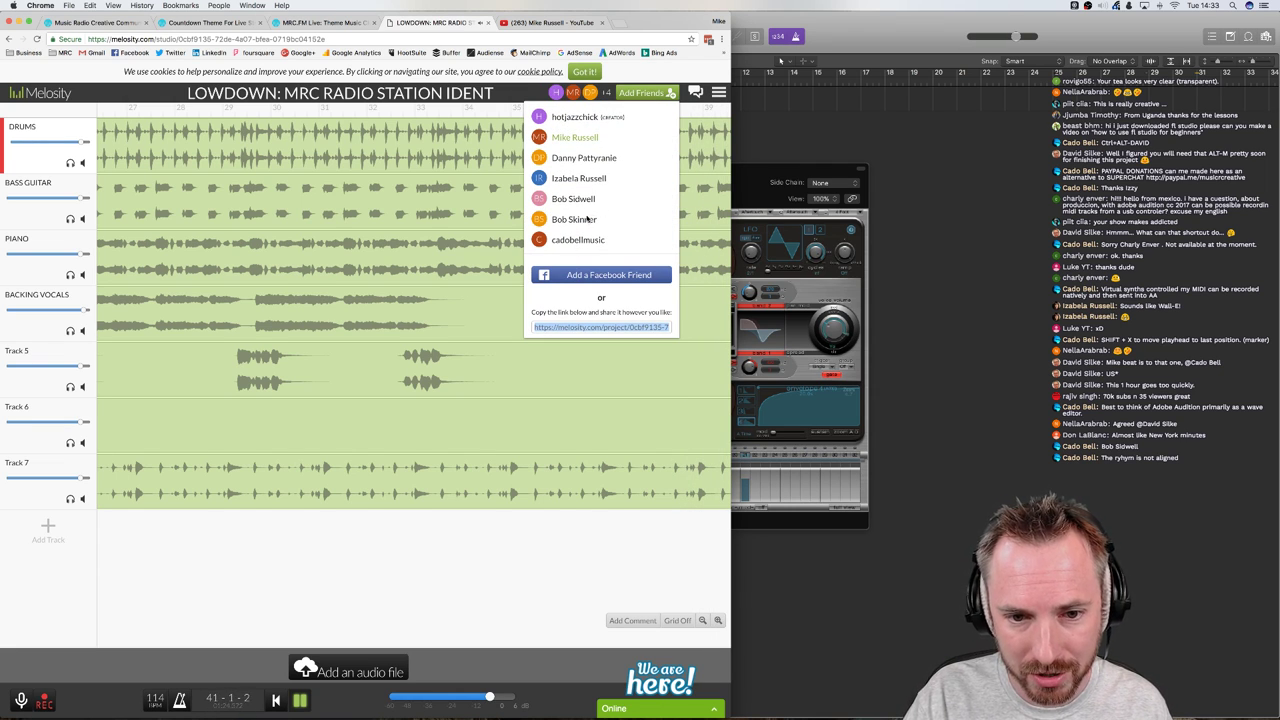
pyautogui.click(545, 531)
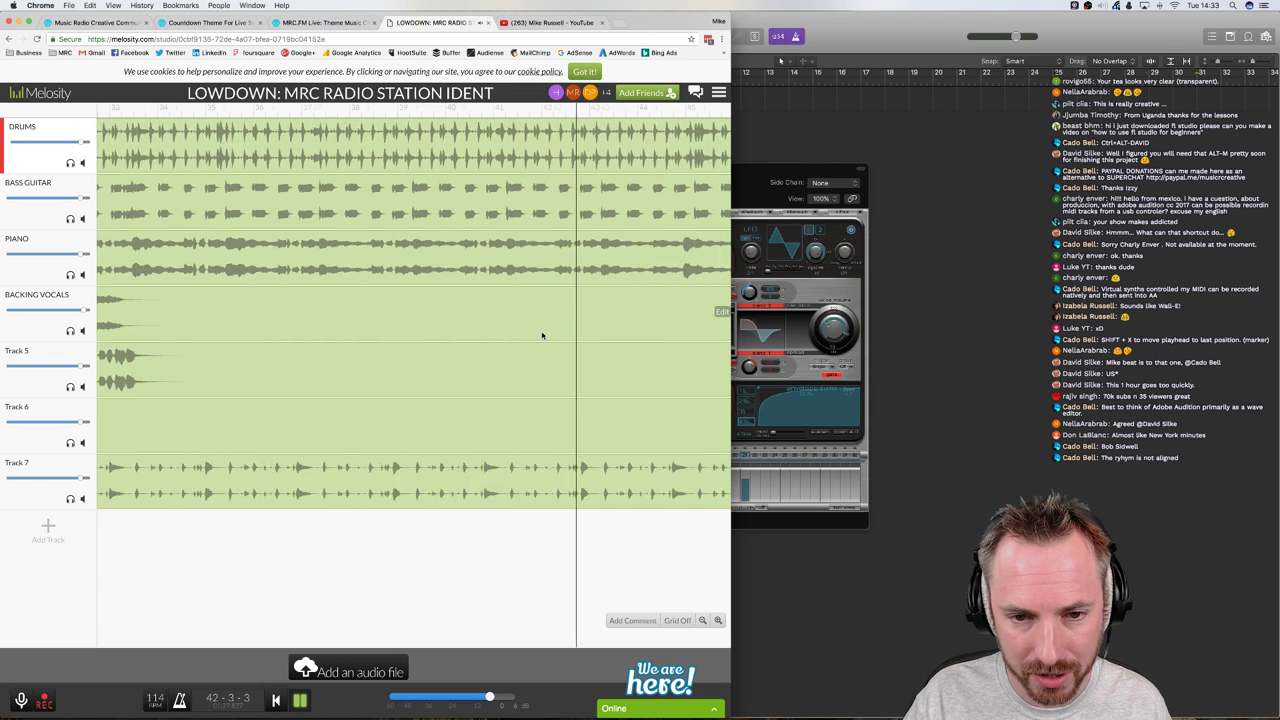
pyautogui.click(299, 700)
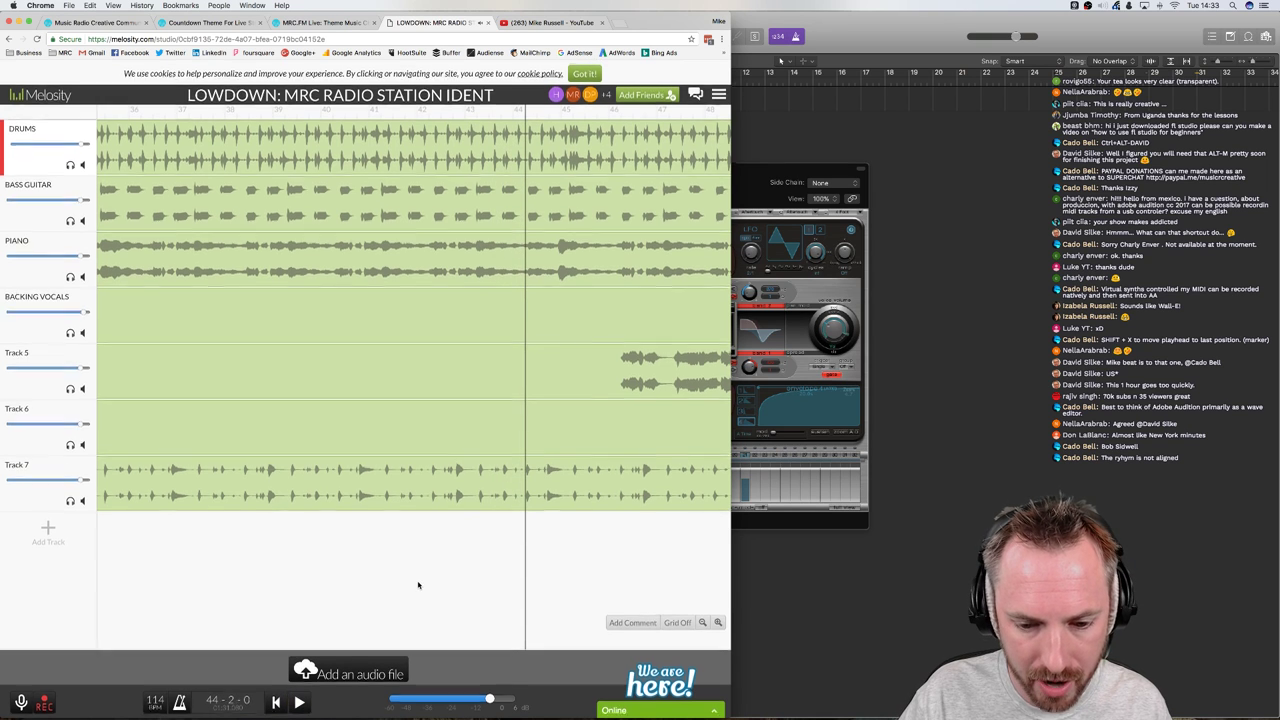
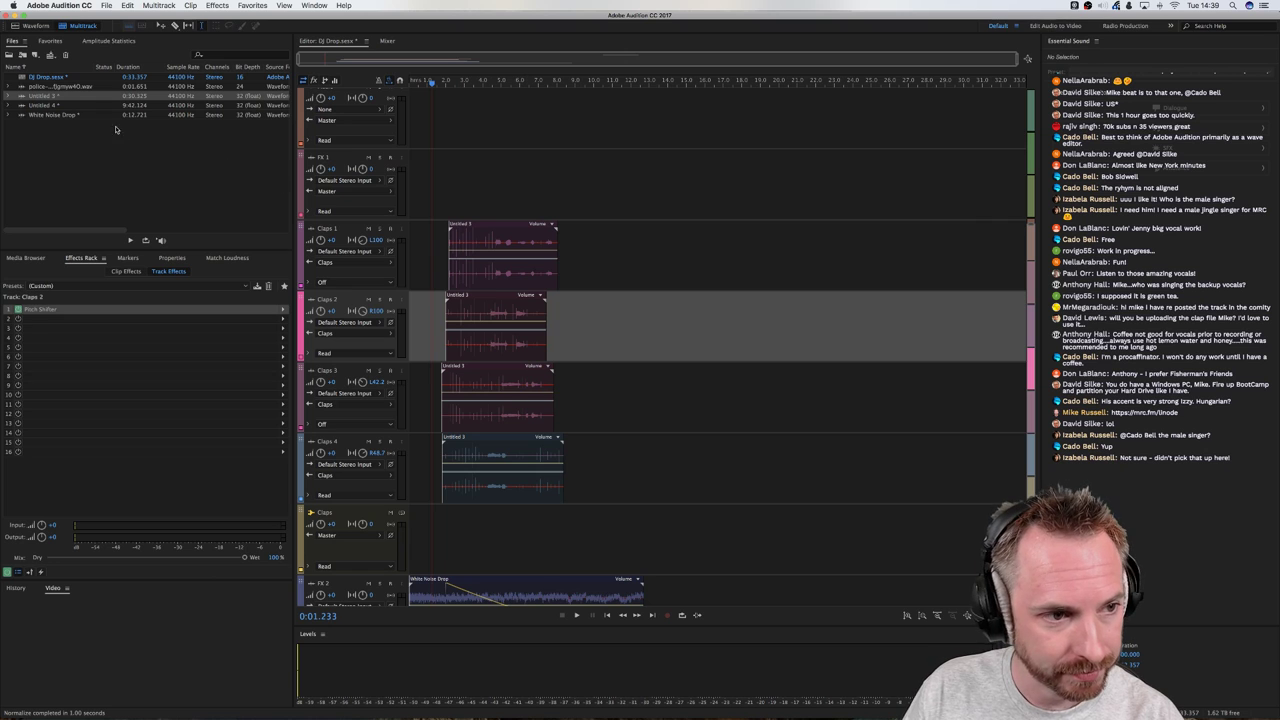
# Add the Untitled 4 siren recording from the Adobe Audition file list to a new track below FX 2, starting at 0:00
pyautogui.moveTo(48, 100); pyautogui.dragTo(718, 336)
pyautogui.scroll(-3, 850, 257)
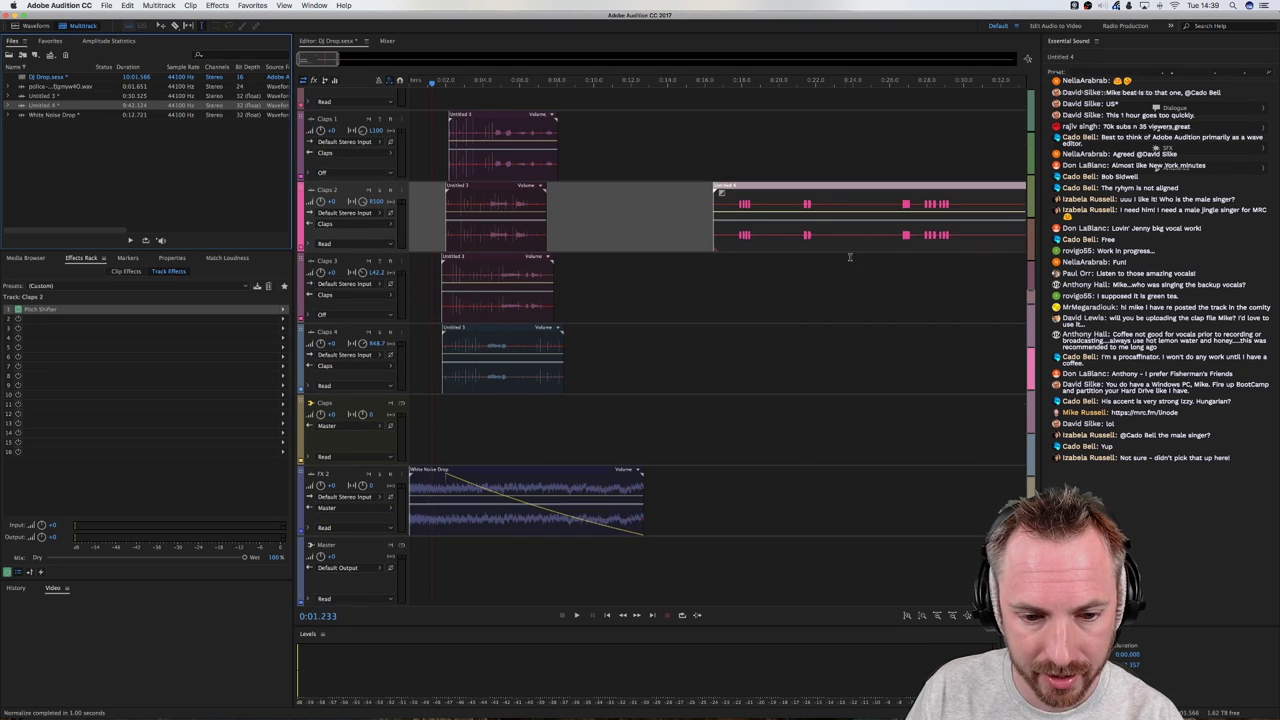
pyautogui.moveTo(860, 231); pyautogui.dragTo(591, 565)
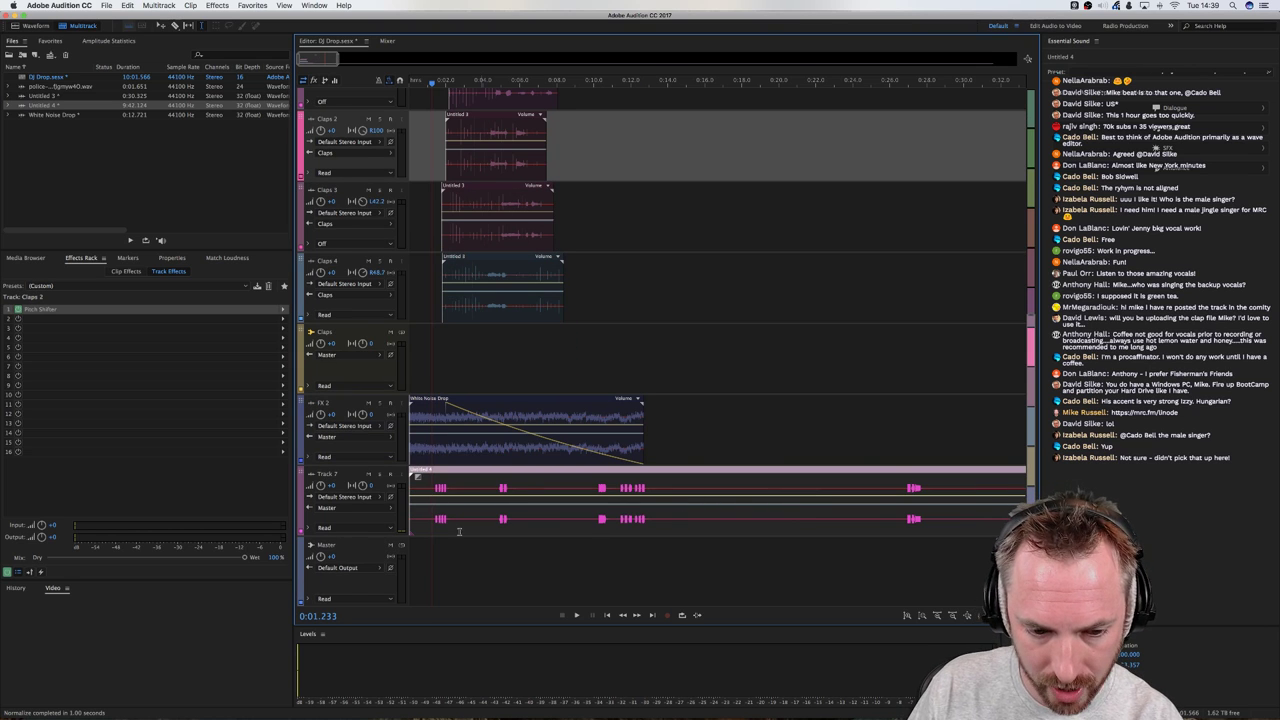
# Cut the first group of siren bursts out of the Track 7 recording and place it at the session start
pyautogui.click(465, 524)
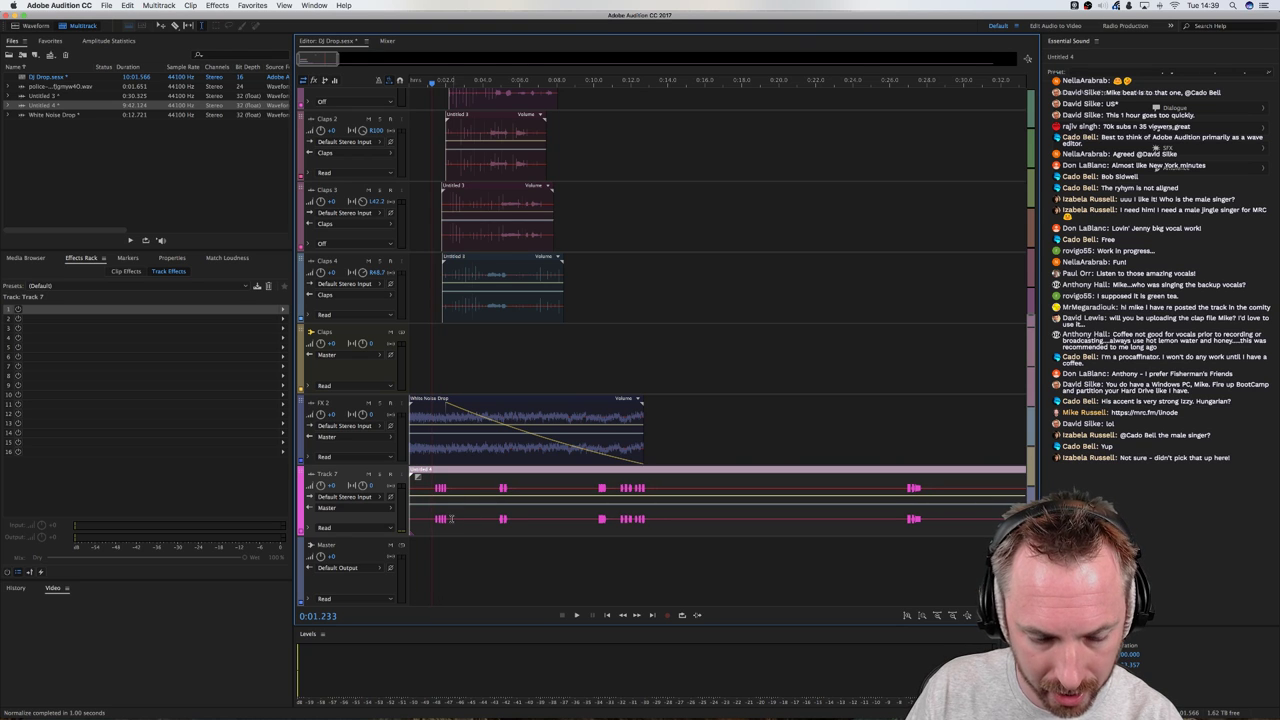
pyautogui.moveTo(435, 488); pyautogui.dragTo(481, 520)
pyautogui.press('Delete')
pyautogui.click(464, 267)
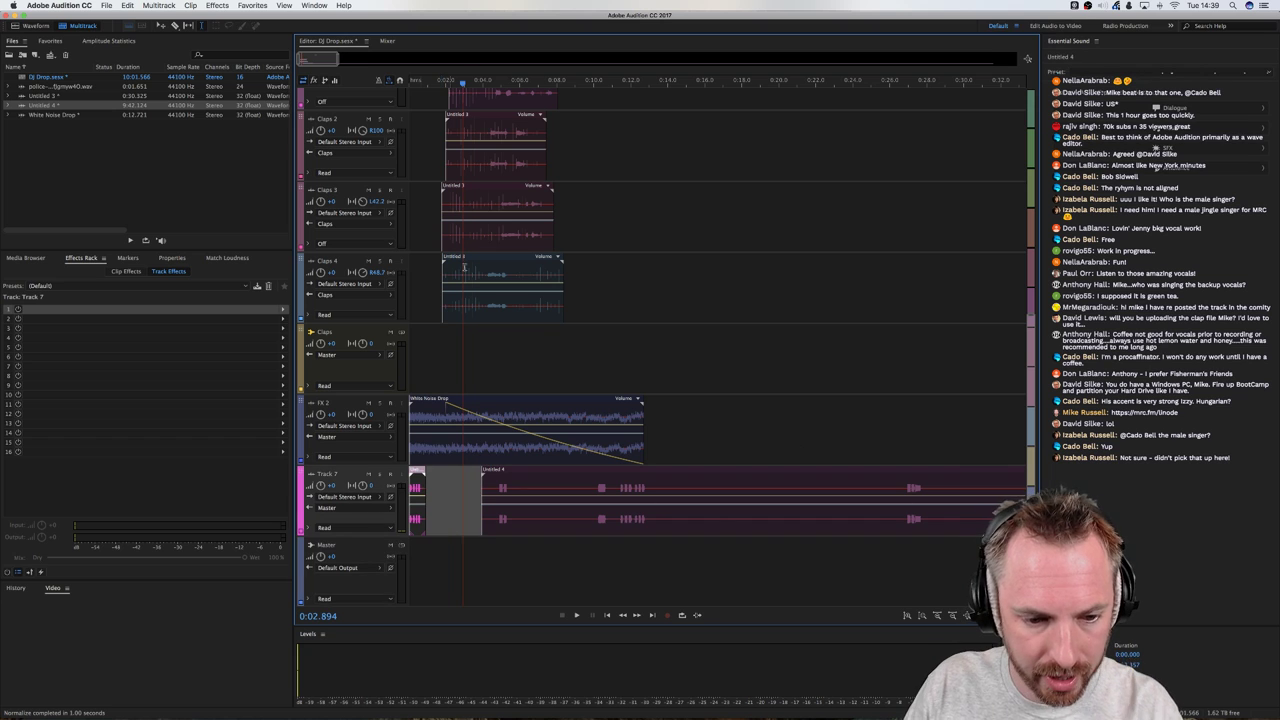
# Play the session from the start to hear the siren bursts together with the White Noise Drop
pyautogui.click(420, 80)
pyautogui.press('space')
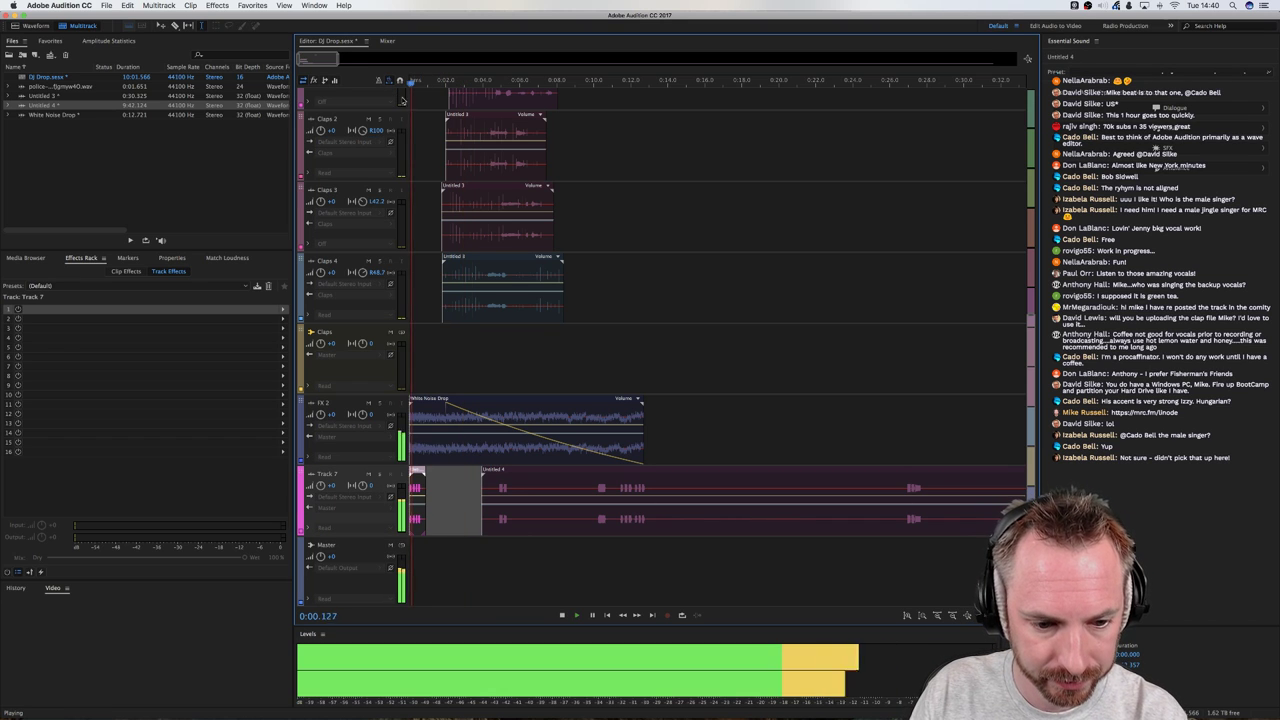
pyautogui.press('space')
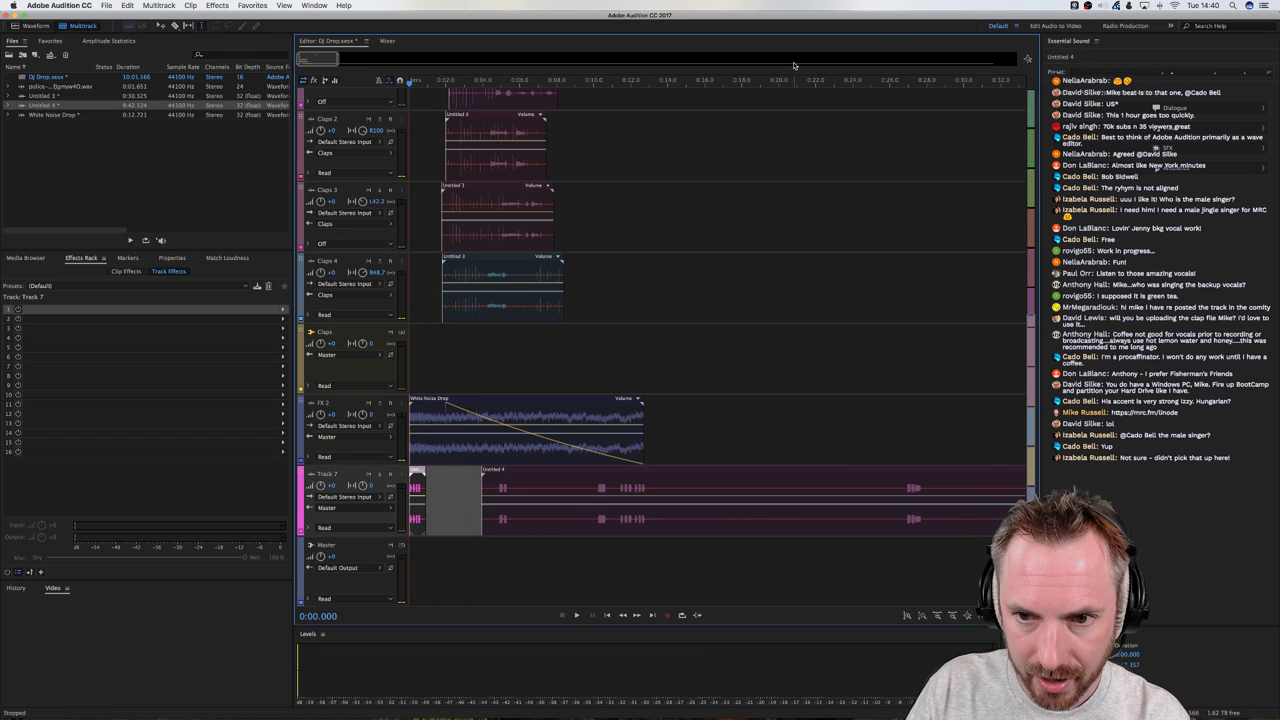
pyautogui.scroll(-5, 795, 70)
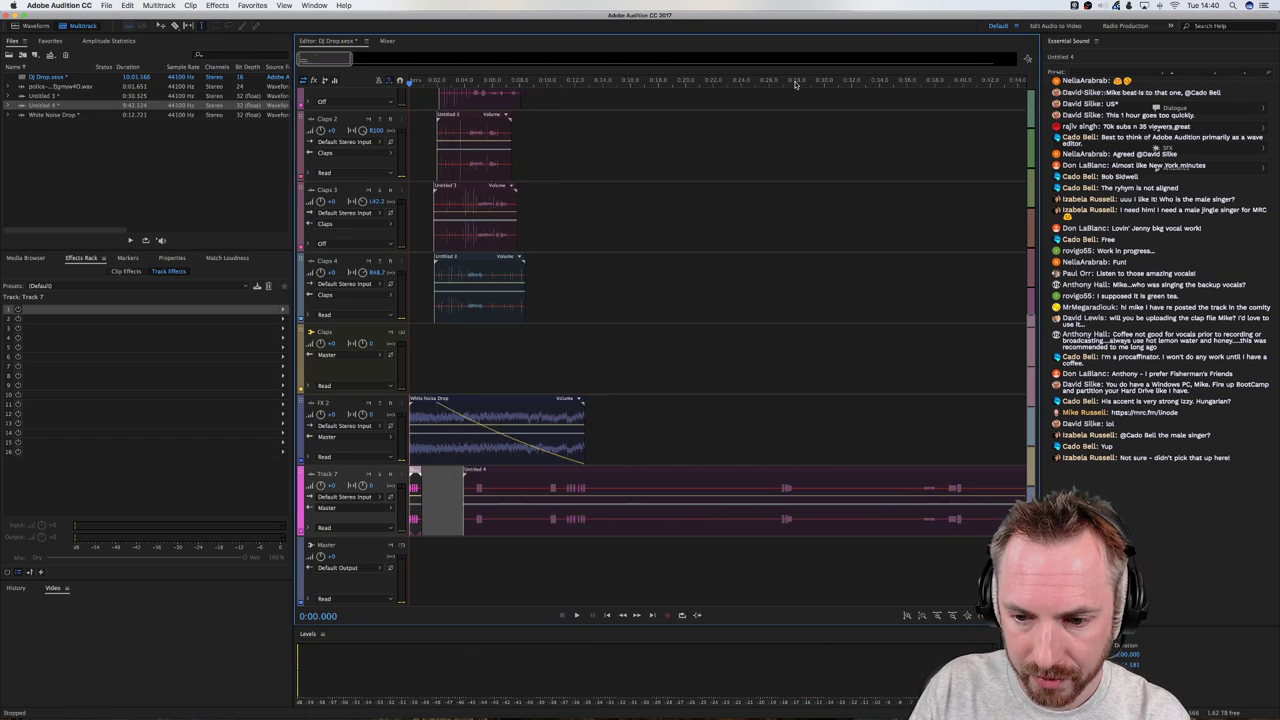
# Audition Track 7's long recording and split the vocal swell after about 3:48 out onto its own Track 8
pyautogui.click(975, 451)
pyautogui.press('space')
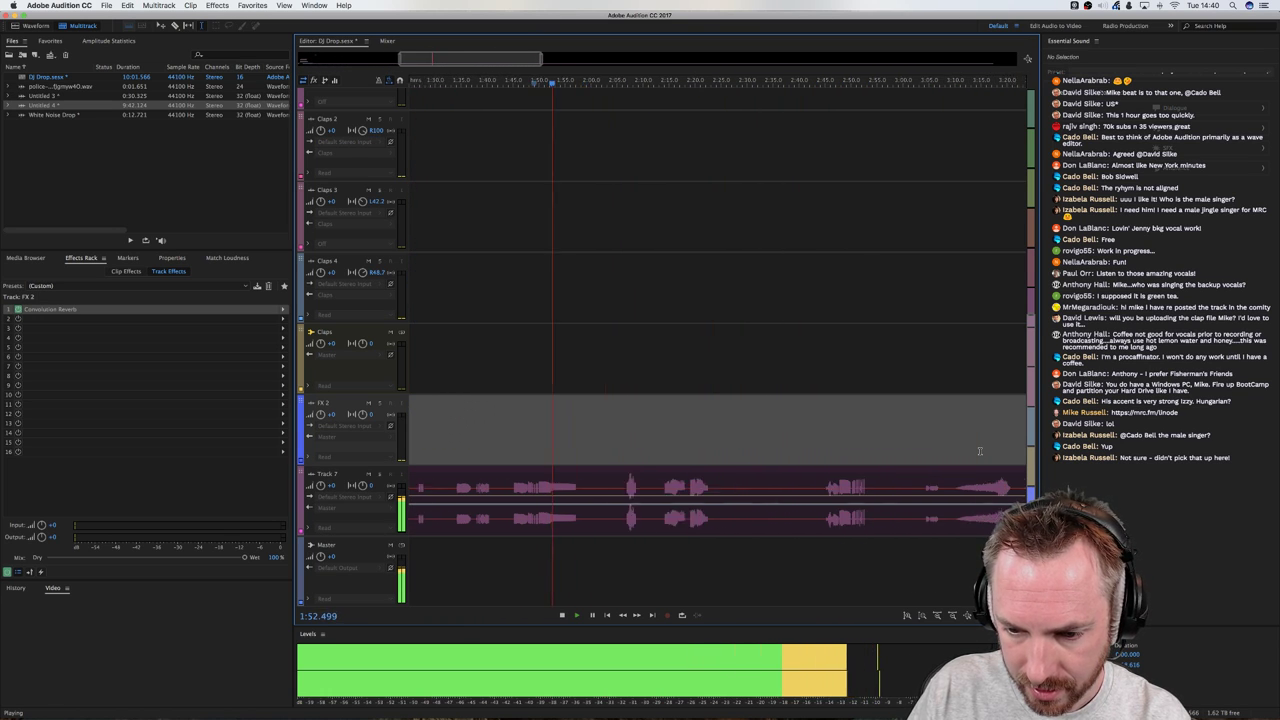
pyautogui.click(873, 452)
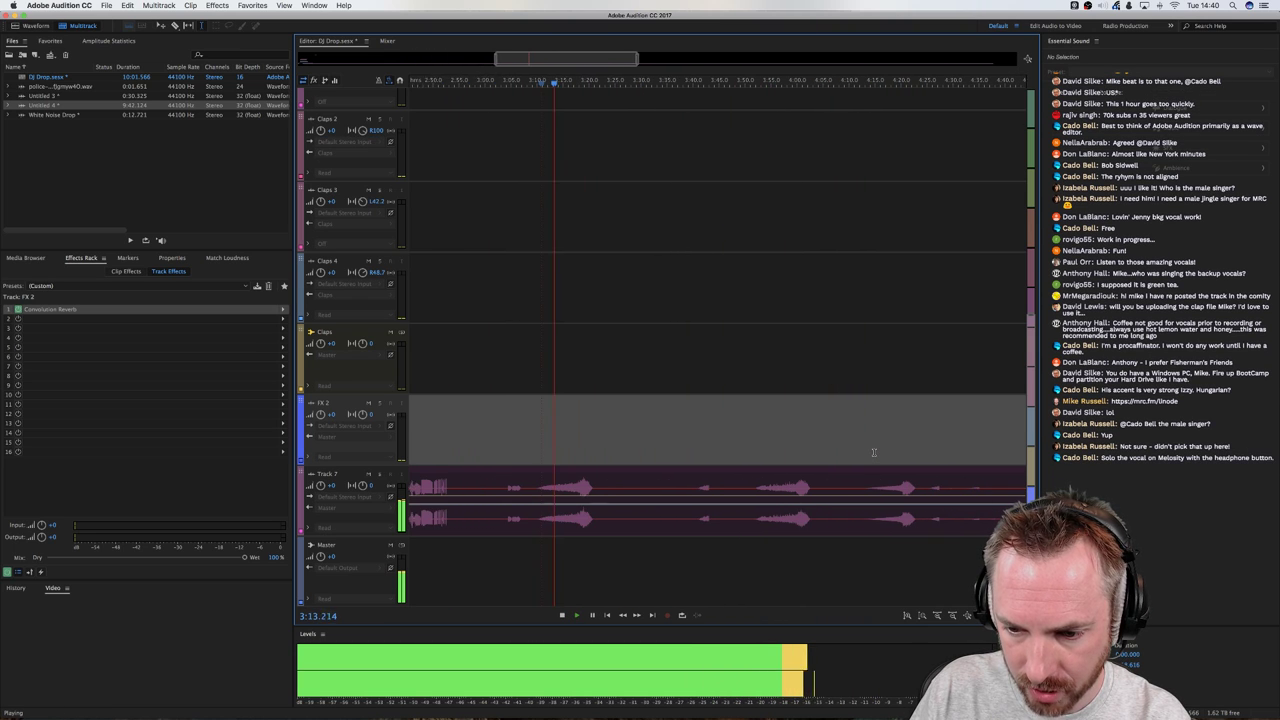
pyautogui.click(757, 443)
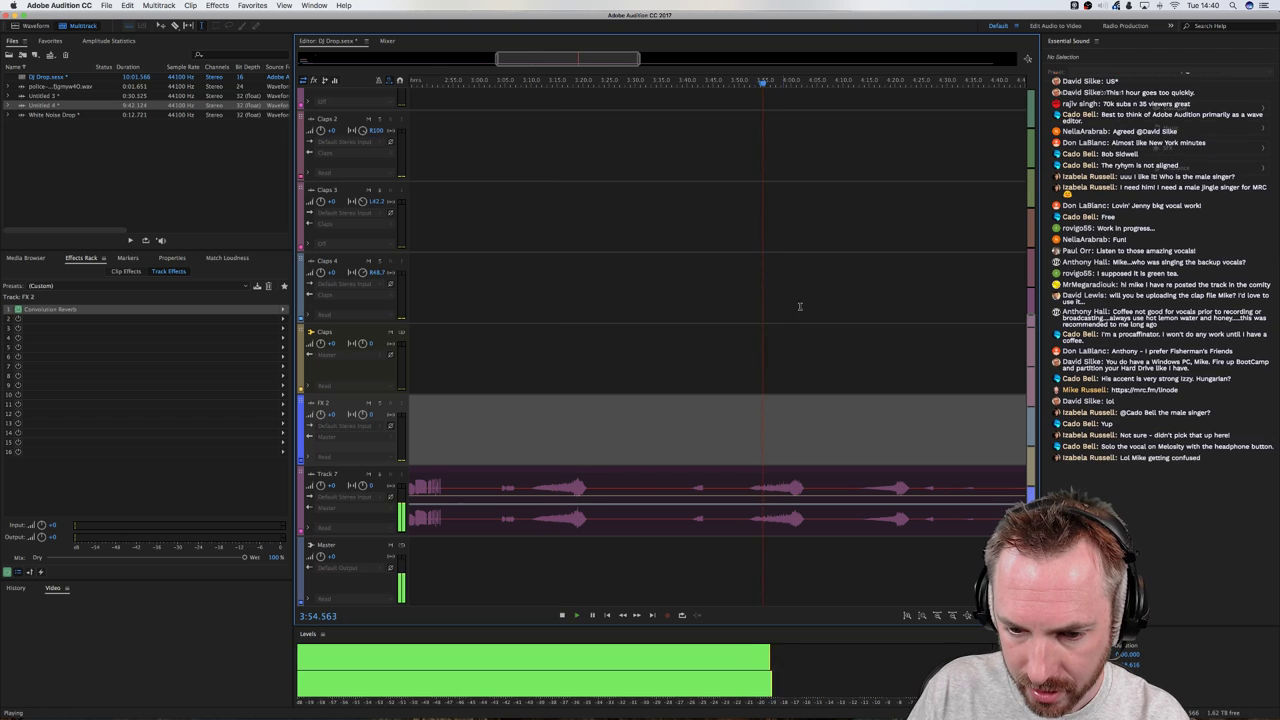
pyautogui.scroll(-5, 793, 85)
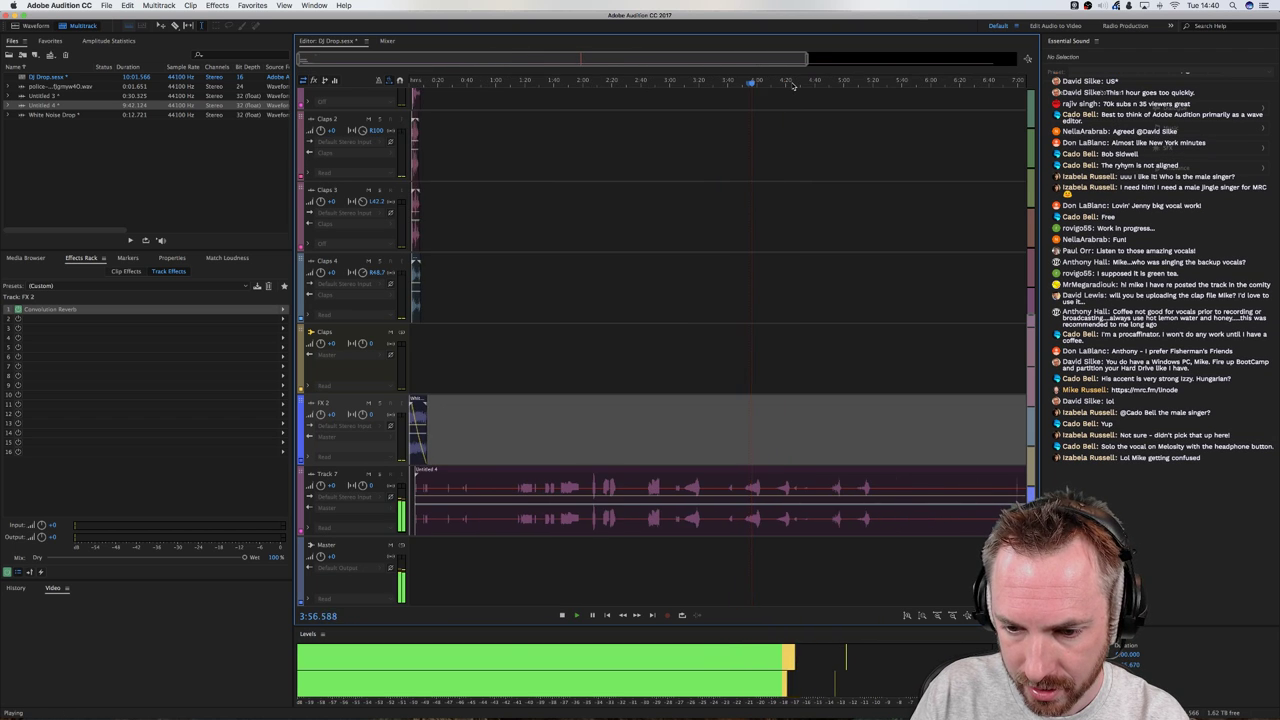
pyautogui.scroll(4, 793, 85)
pyautogui.moveTo(628, 500); pyautogui.dragTo(640, 500)
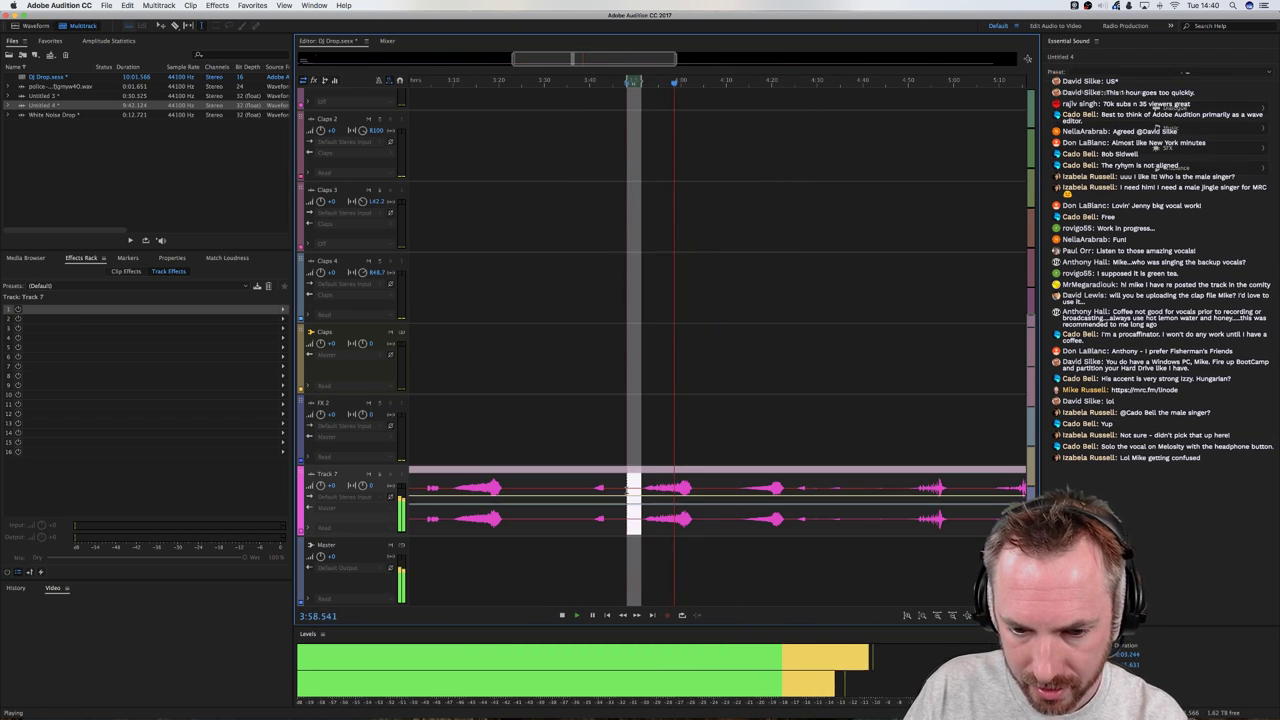
pyautogui.press('space')
pyautogui.press('Delete')
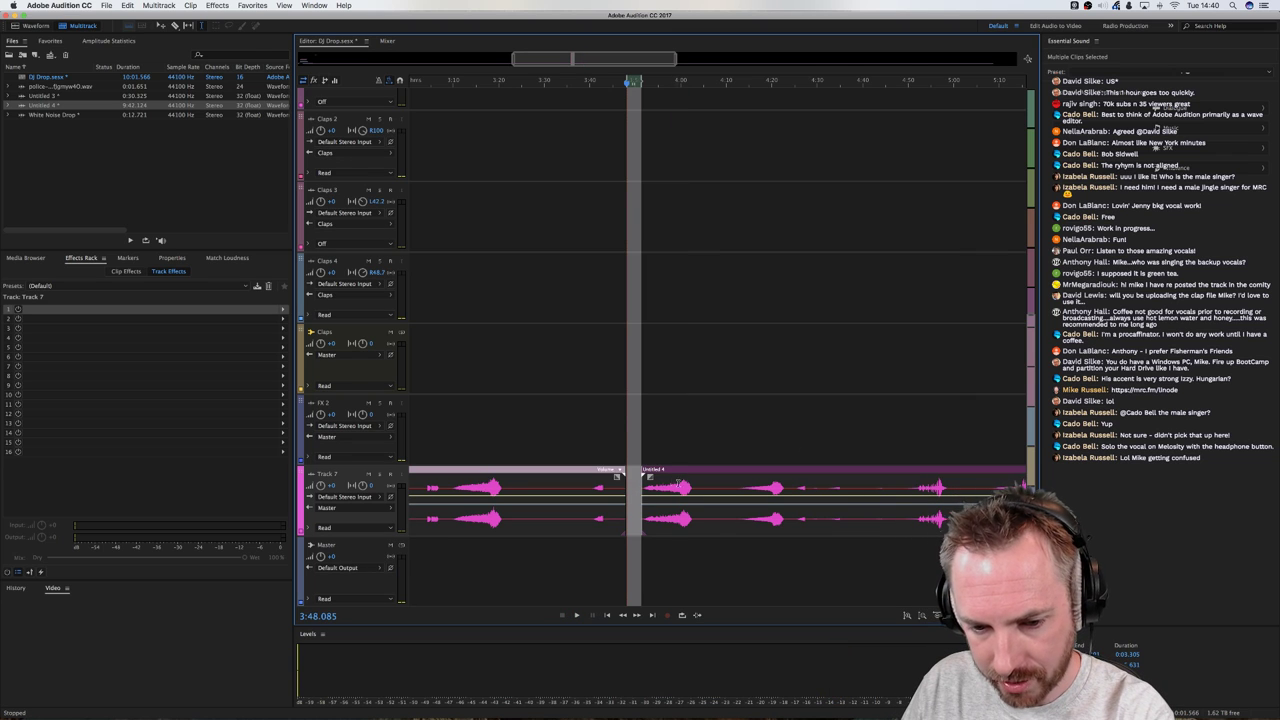
pyautogui.hotkey('ctrl', 'v')
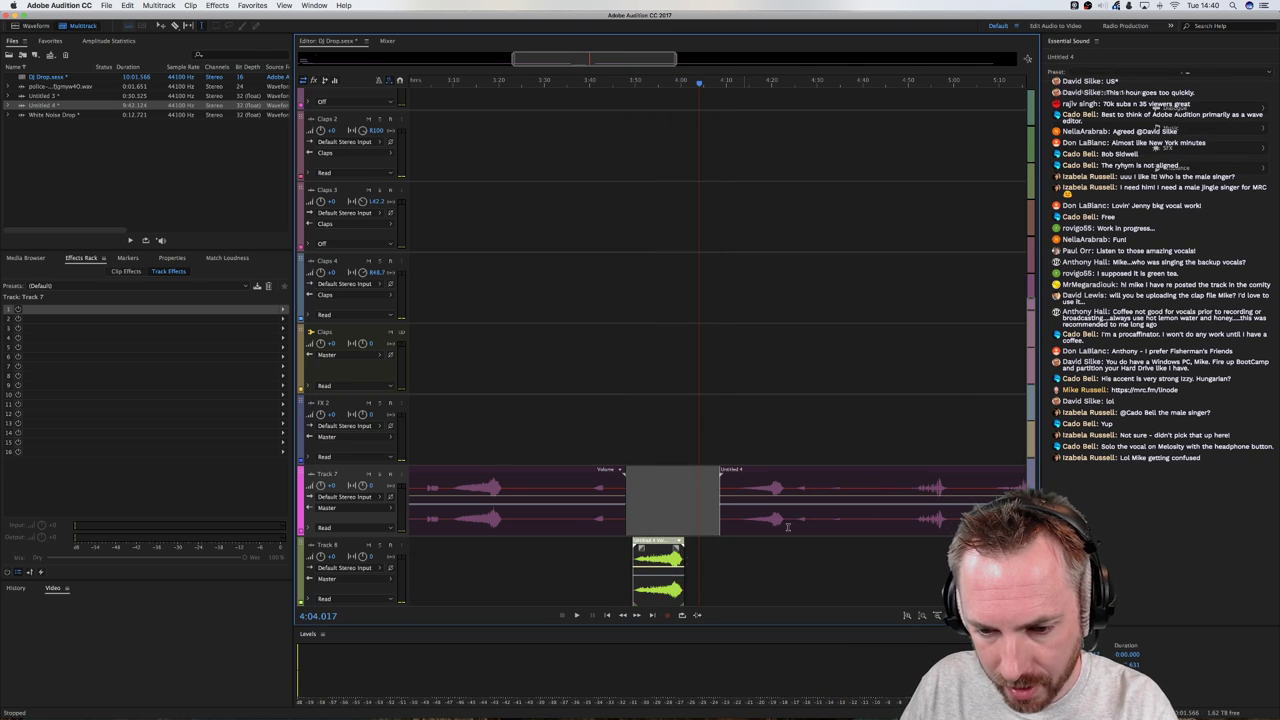
# Audition the takes between about 4:51 and 5:15 on Track 7 and delete the recording after the gap
pyautogui.hscroll(3, 887, 489)
pyautogui.click(829, 440)
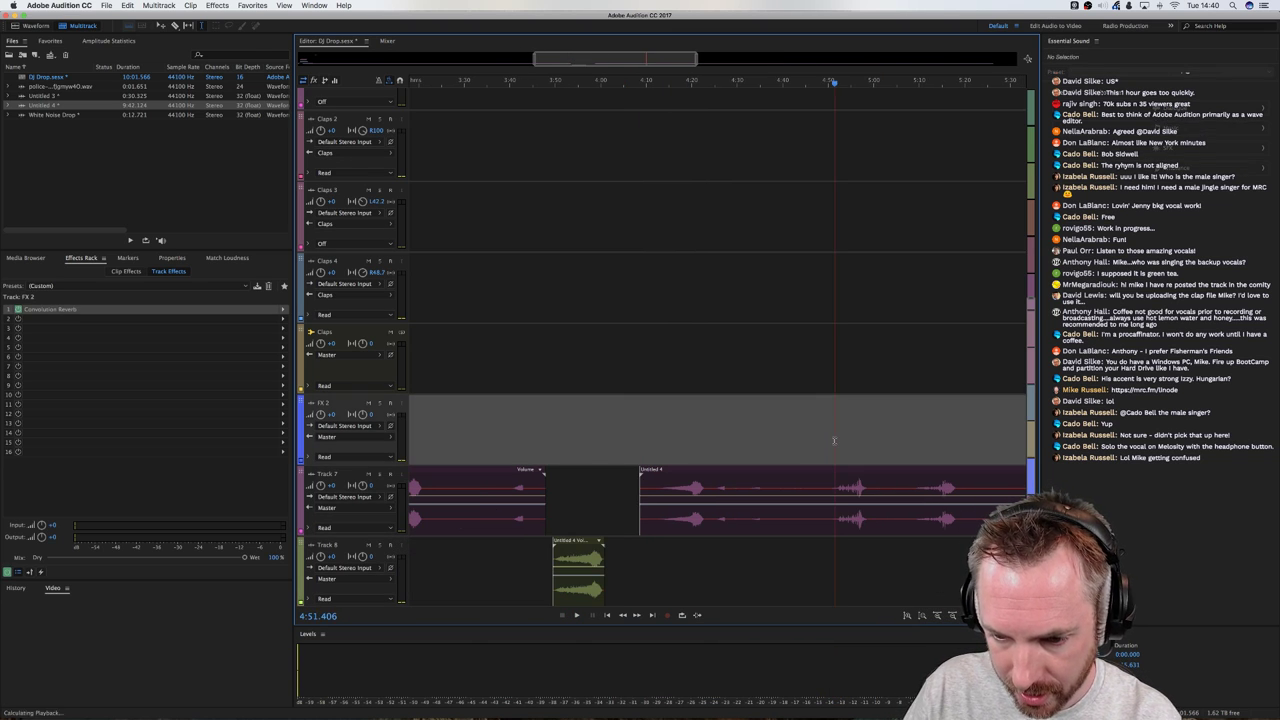
pyautogui.press('space')
pyautogui.click(848, 490)
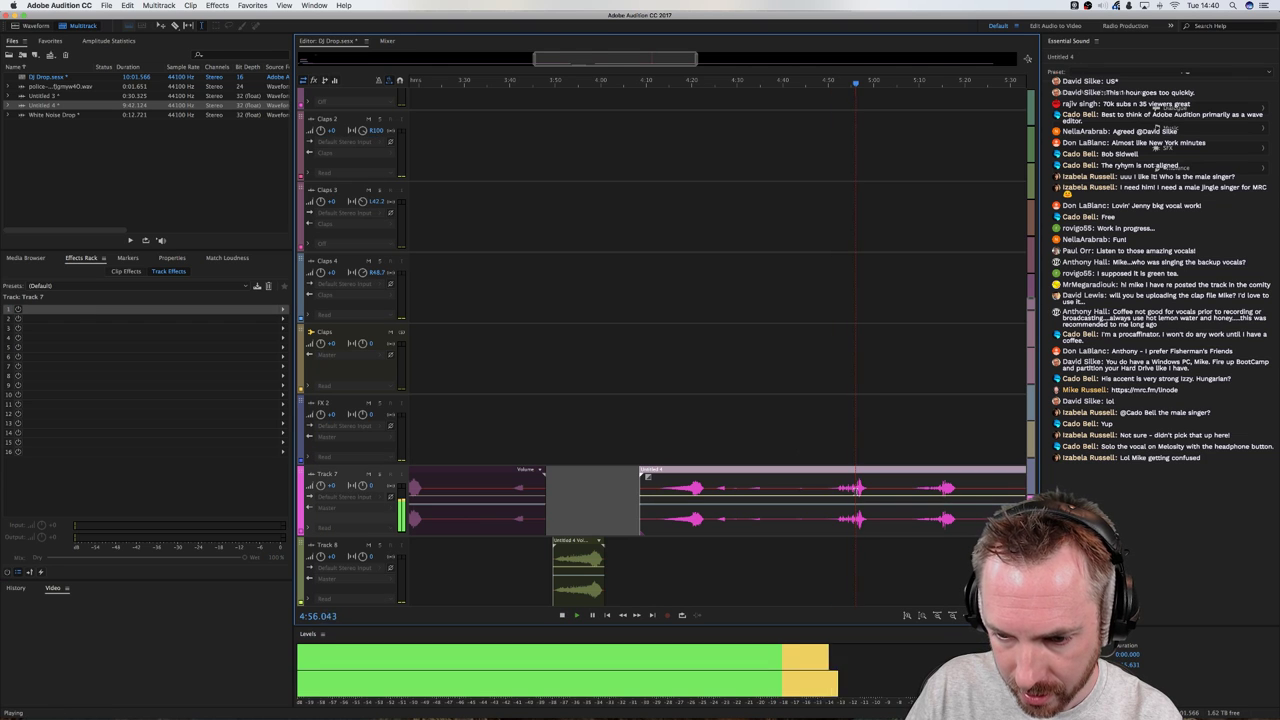
pyautogui.click(843, 495)
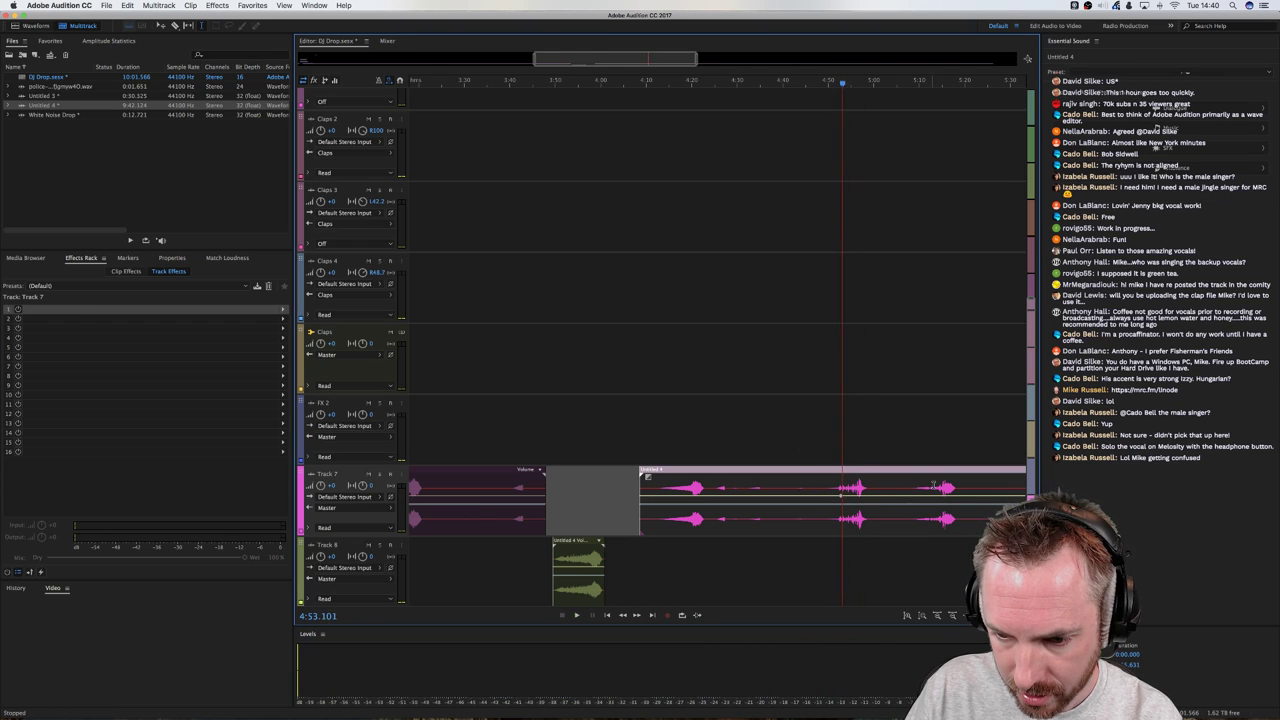
pyautogui.click(934, 486)
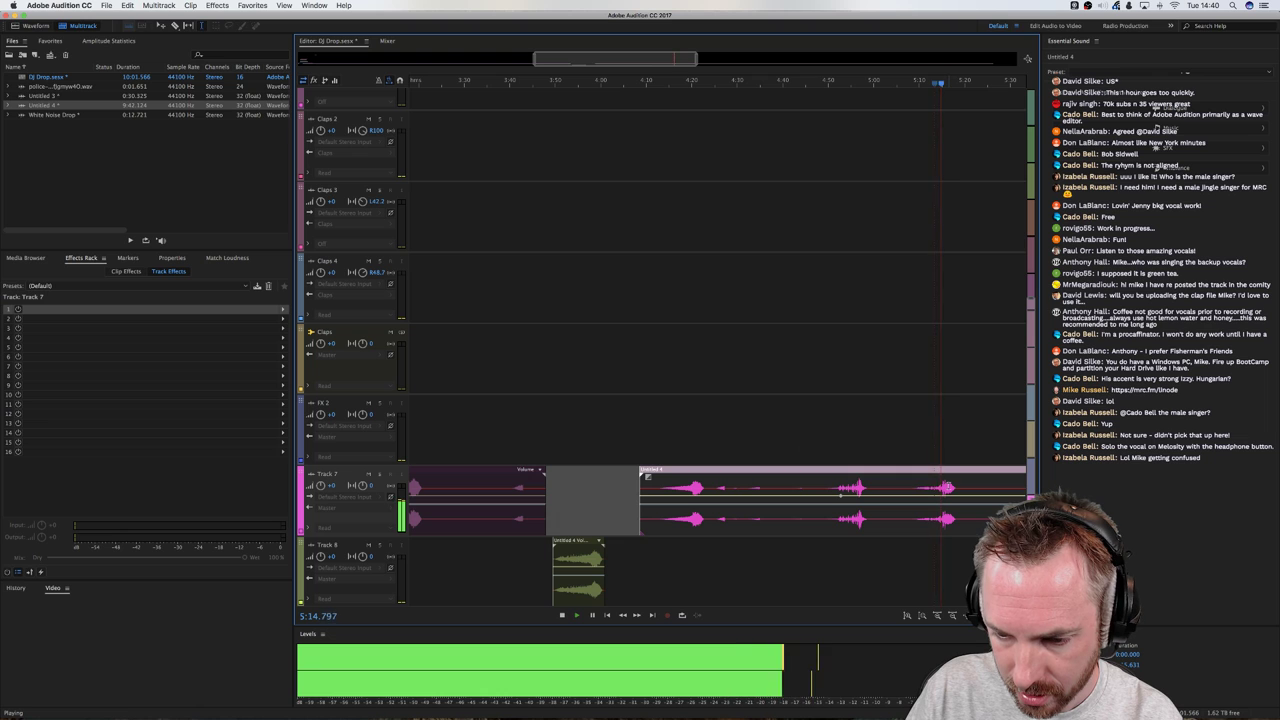
pyautogui.press('space')
pyautogui.hscroll(10, 750, 490)
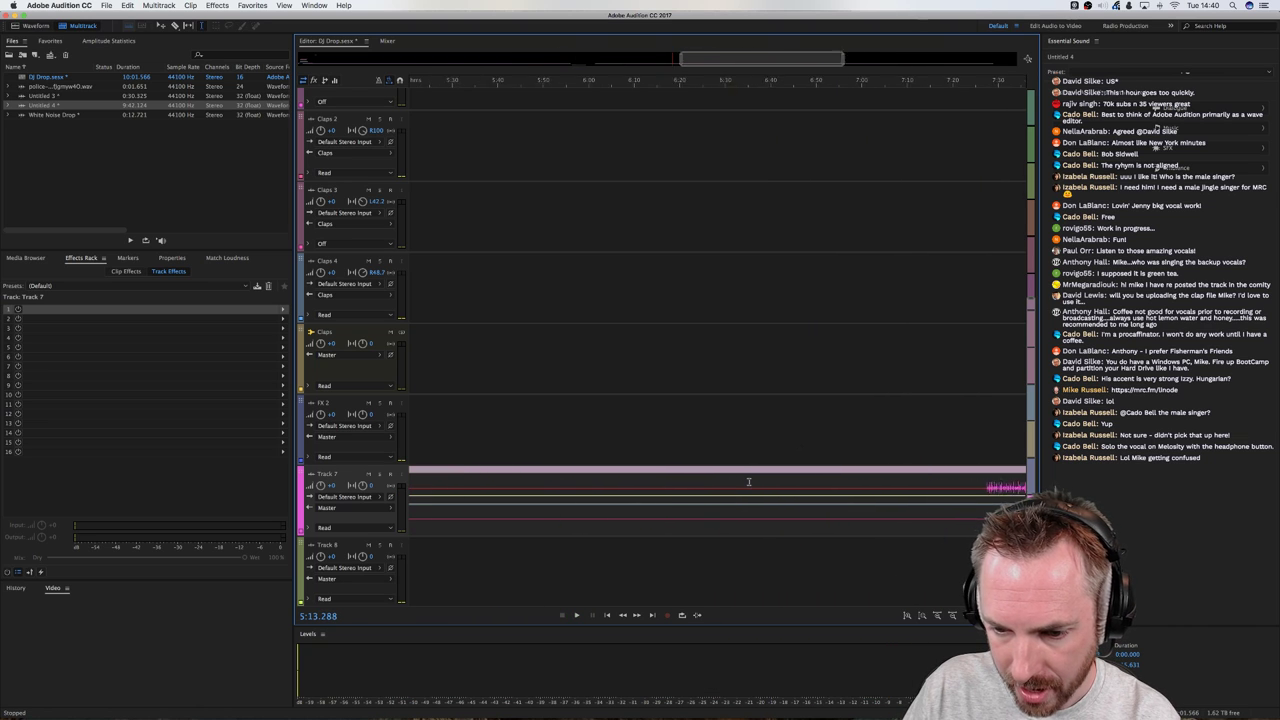
pyautogui.hscroll(-8, 752, 486)
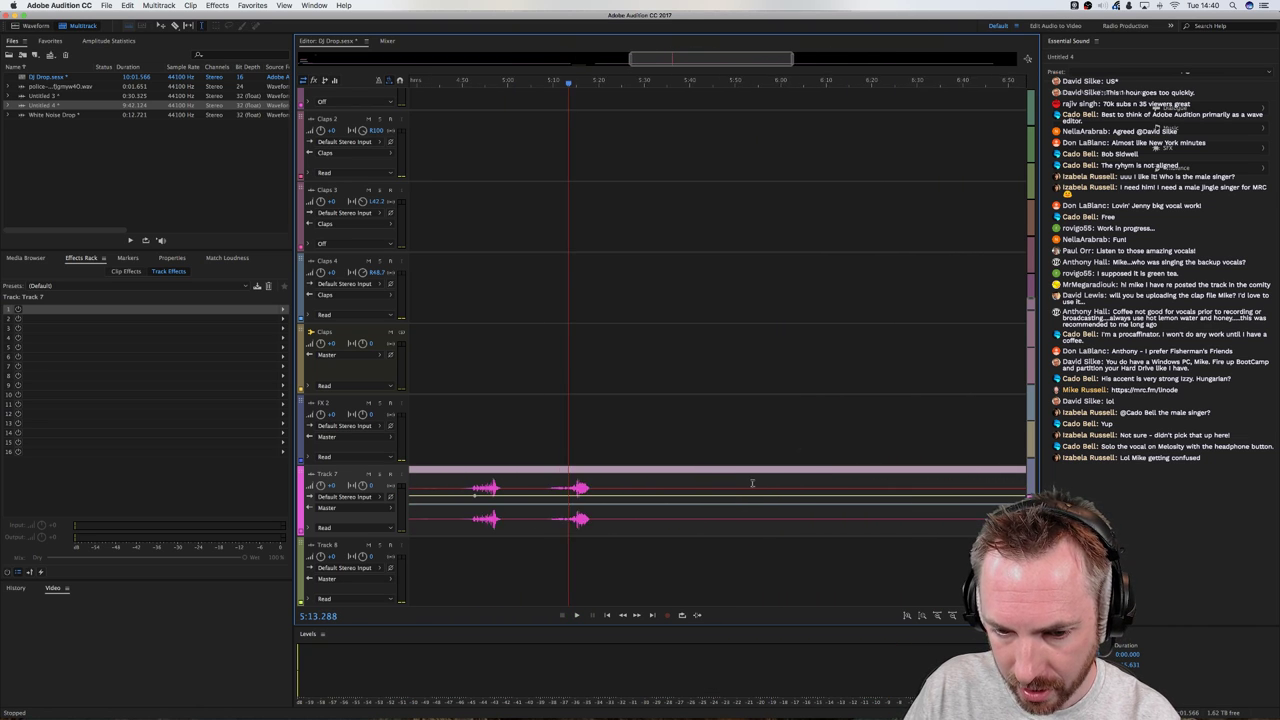
pyautogui.click(752, 484)
pyautogui.hotkey('ctrl', 'z')
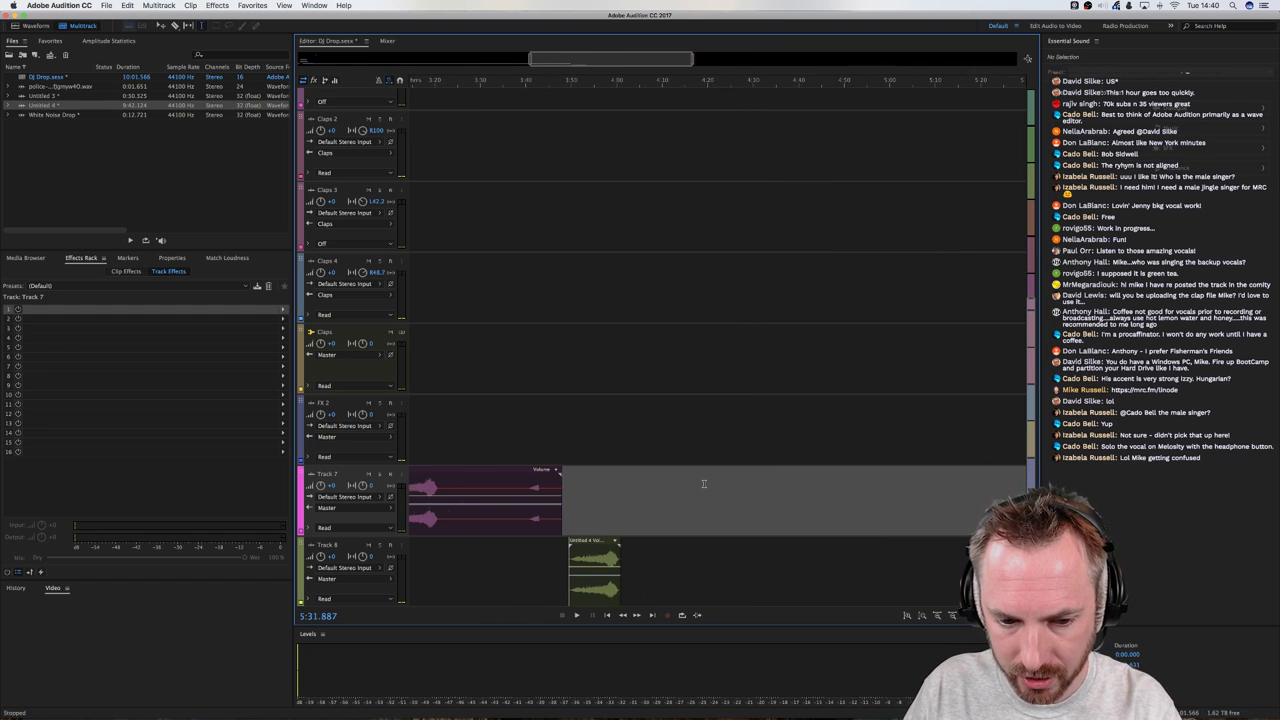
# Audition the earlier takes around 3:41 and 2:47 on Track 7
pyautogui.click(565, 522)
pyautogui.press('space')
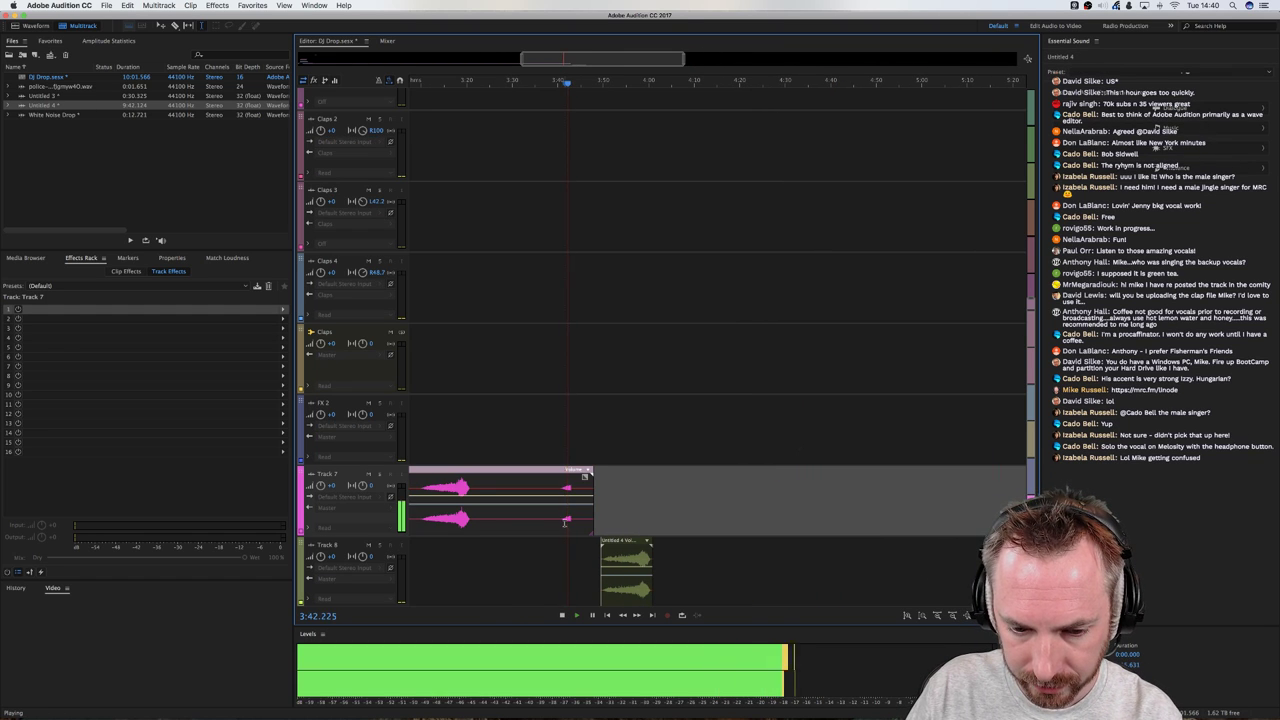
pyautogui.press('space')
pyautogui.hscroll(-3, 565, 522)
pyautogui.hscroll(-7, 575, 520)
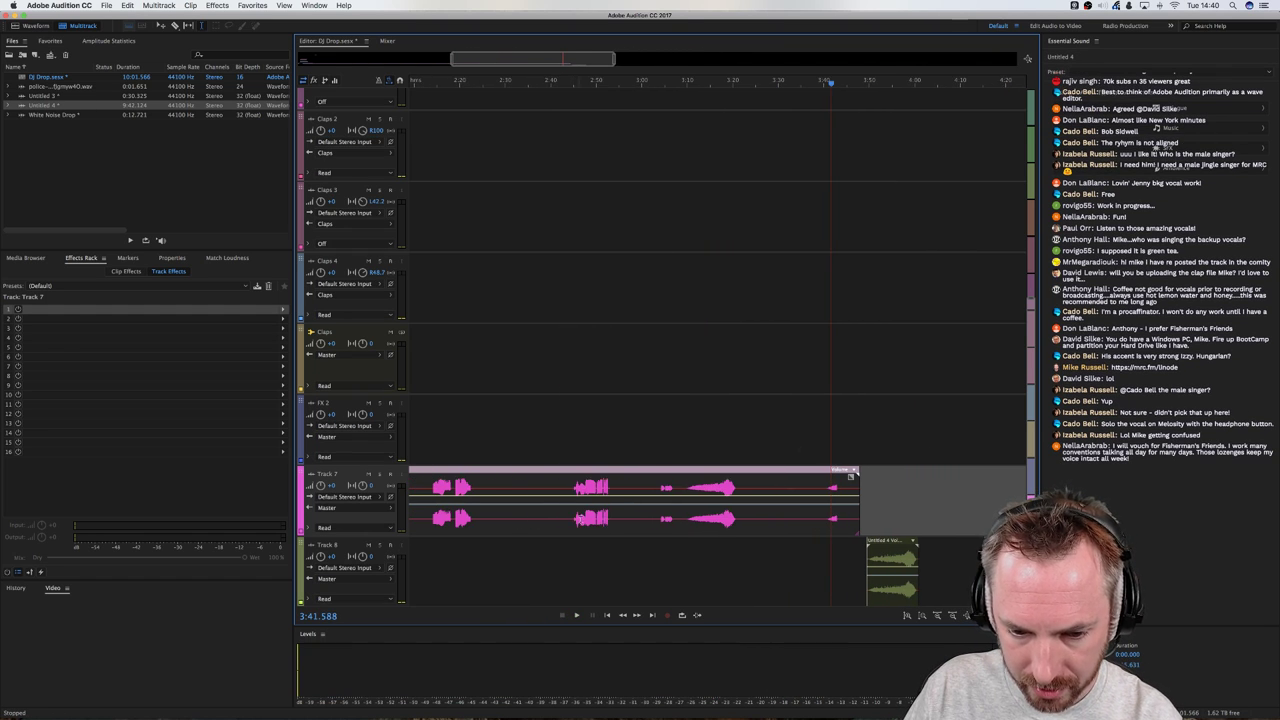
pyautogui.click(587, 518)
pyautogui.press('space')
pyautogui.hscroll(-1, 586, 518)
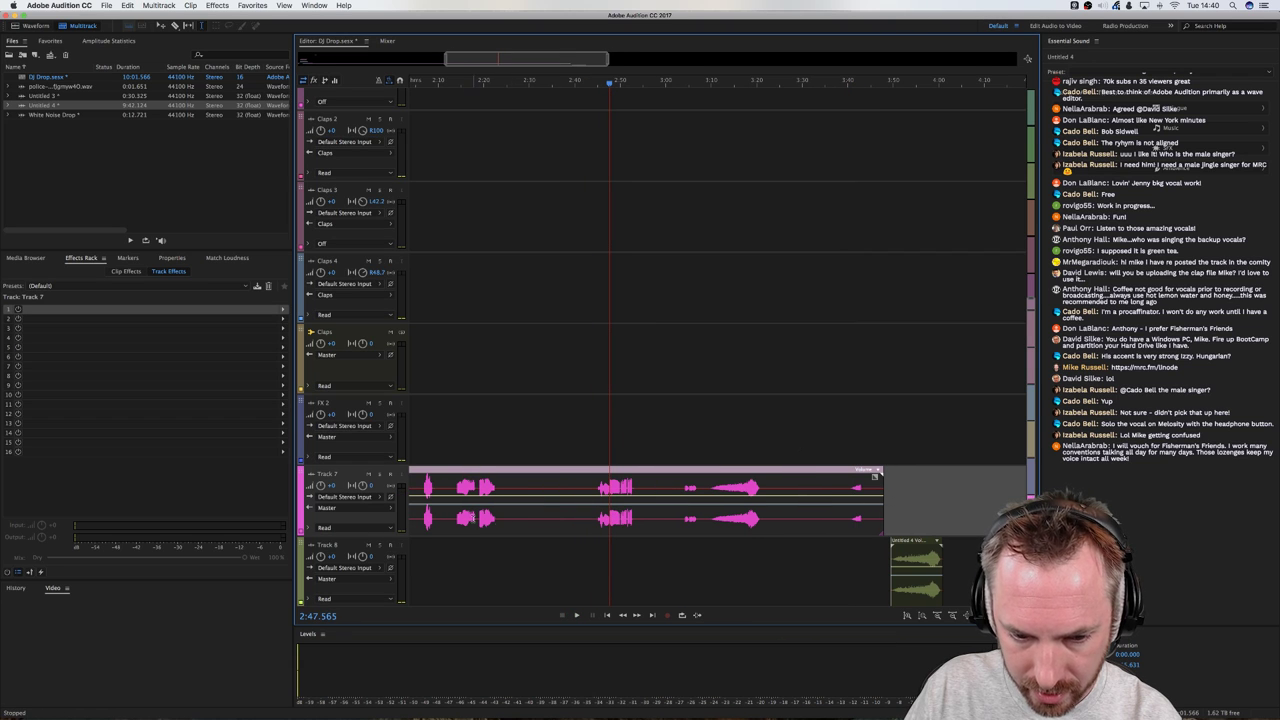
# Isolate the take from about 2:19 to 2:24 on Track 7 by deleting the recording directly before and after it
pyautogui.click(480, 516)
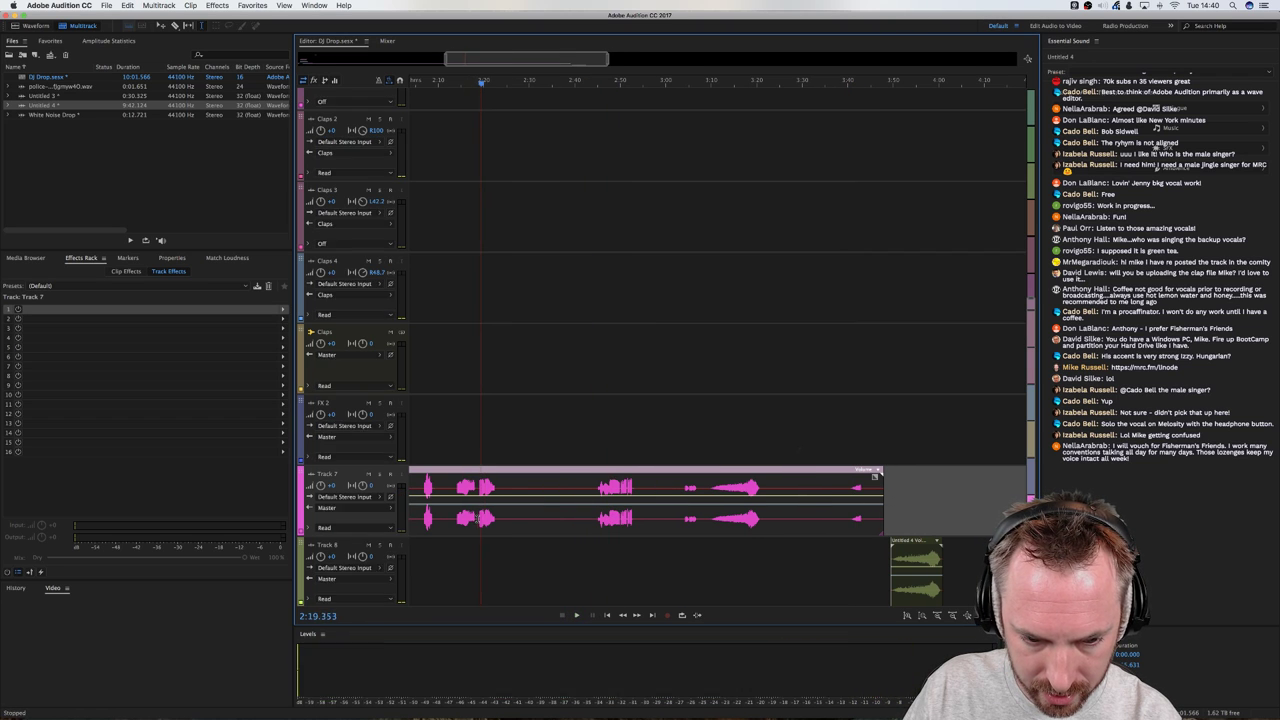
pyautogui.click(478, 518)
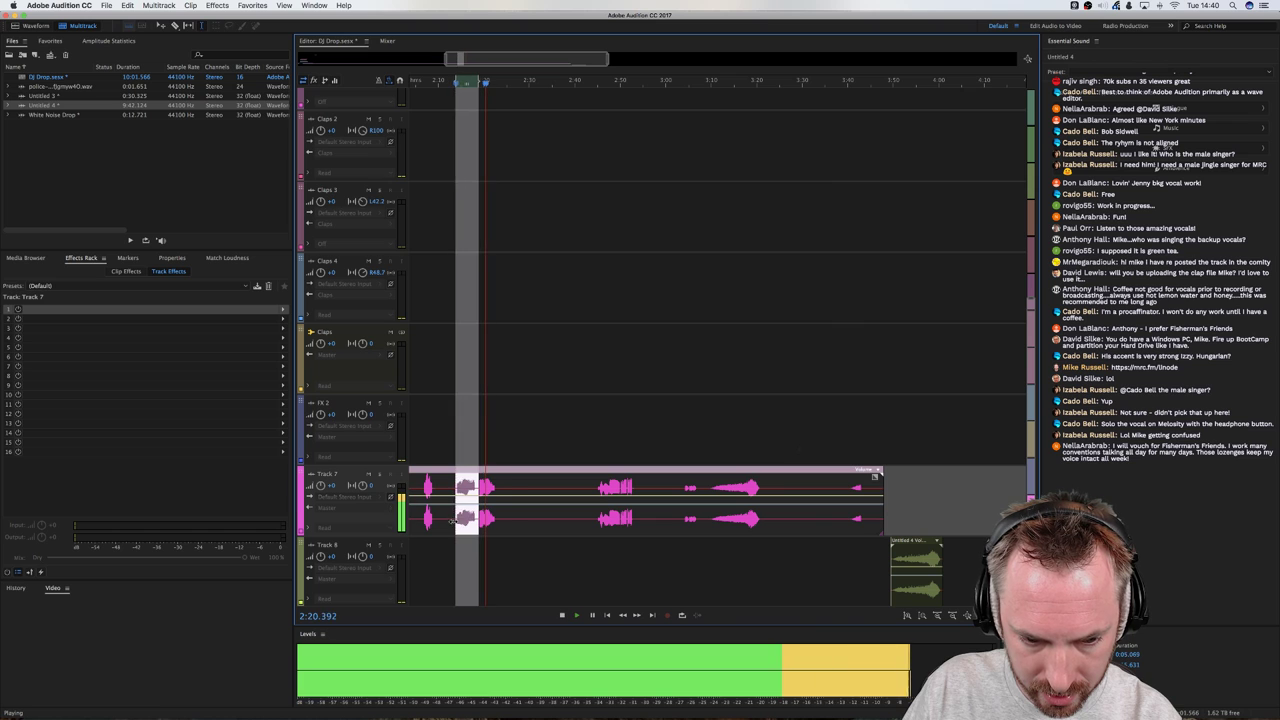
pyautogui.click(460, 518)
pyautogui.press('space')
pyautogui.moveTo(482, 518); pyautogui.dragTo(586, 519)
pyautogui.press('Delete')
pyautogui.click(501, 519)
pyautogui.press('Delete')
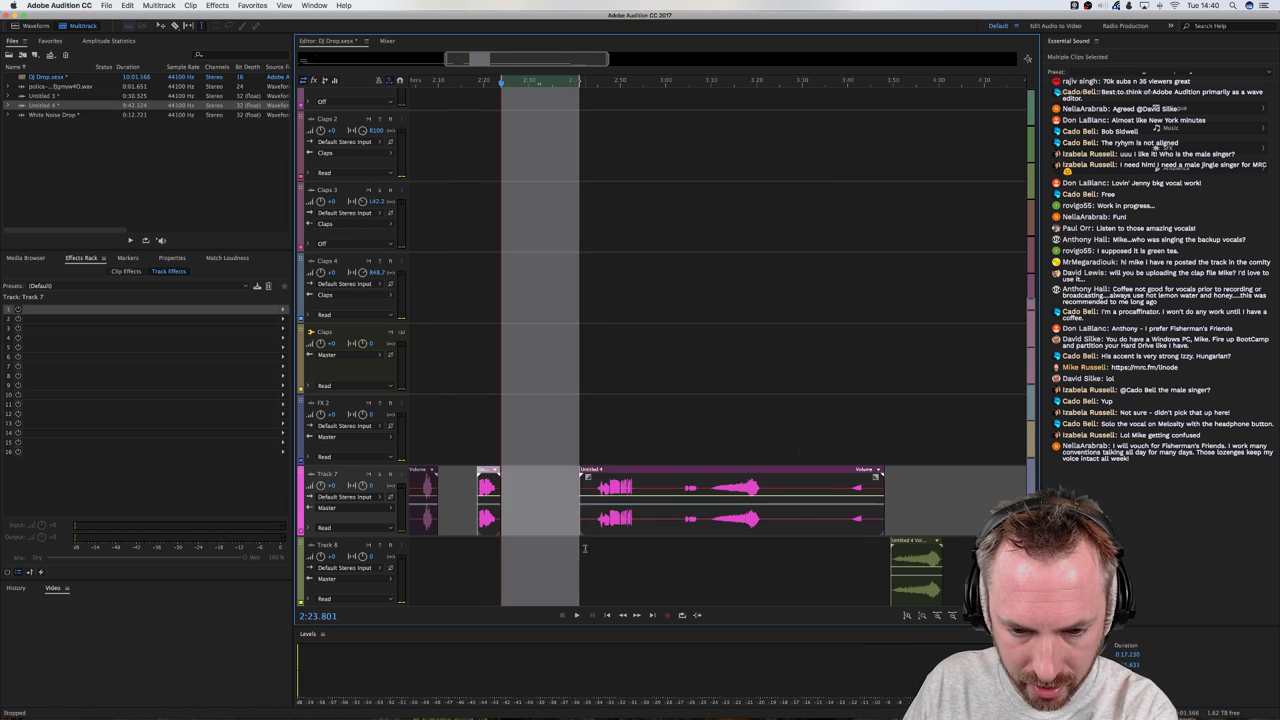
# Delete the later remainder of the recording on Track 7 and move the isolated 2:19 take onto Track 8
pyautogui.click(631, 505)
pyautogui.press('Delete')
pyautogui.rightClick(477, 518)
pyautogui.click(710, 537)
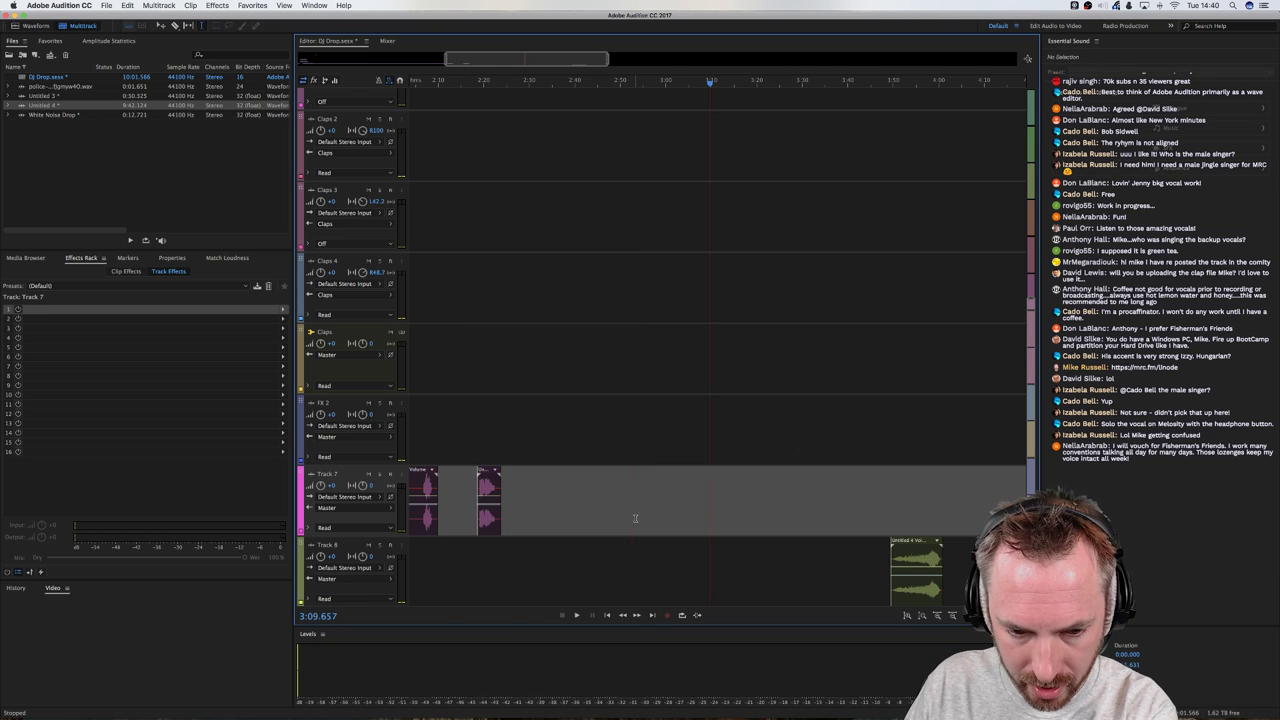
pyautogui.click(487, 517)
pyautogui.moveTo(487, 517); pyautogui.dragTo(788, 588)
pyautogui.press('super+z')
pyautogui.press('super+z')
pyautogui.press('super+z')
pyautogui.press('super+z')
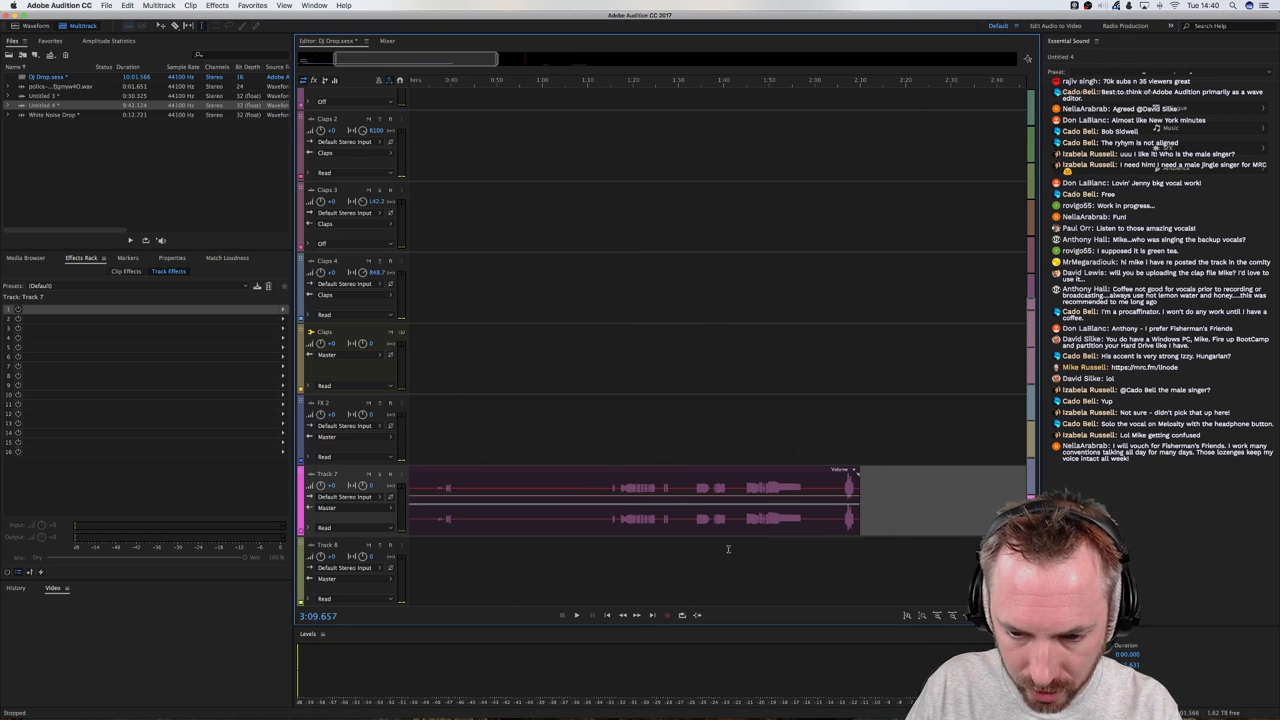
# Audition the takes around 2:06 and 1:22 on Track 7
pyautogui.click(843, 518)
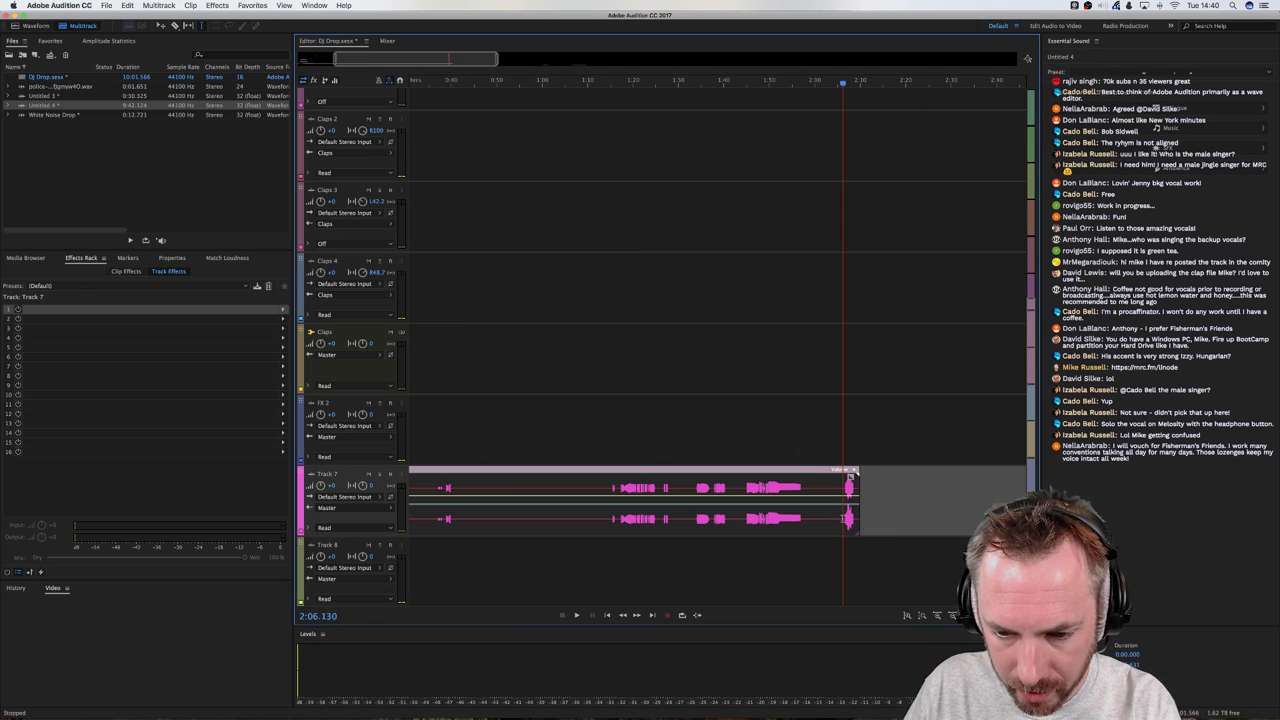
pyautogui.press('space')
pyautogui.press('space')
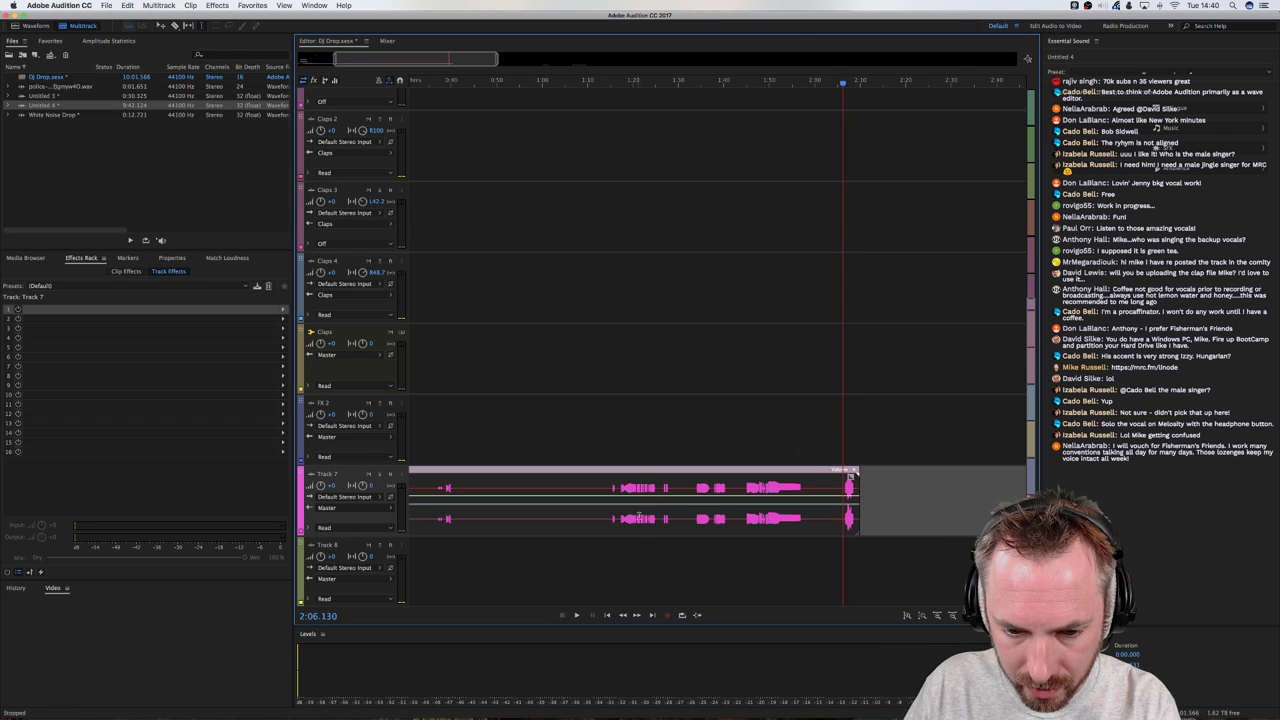
pyautogui.click(639, 517)
pyautogui.press('space')
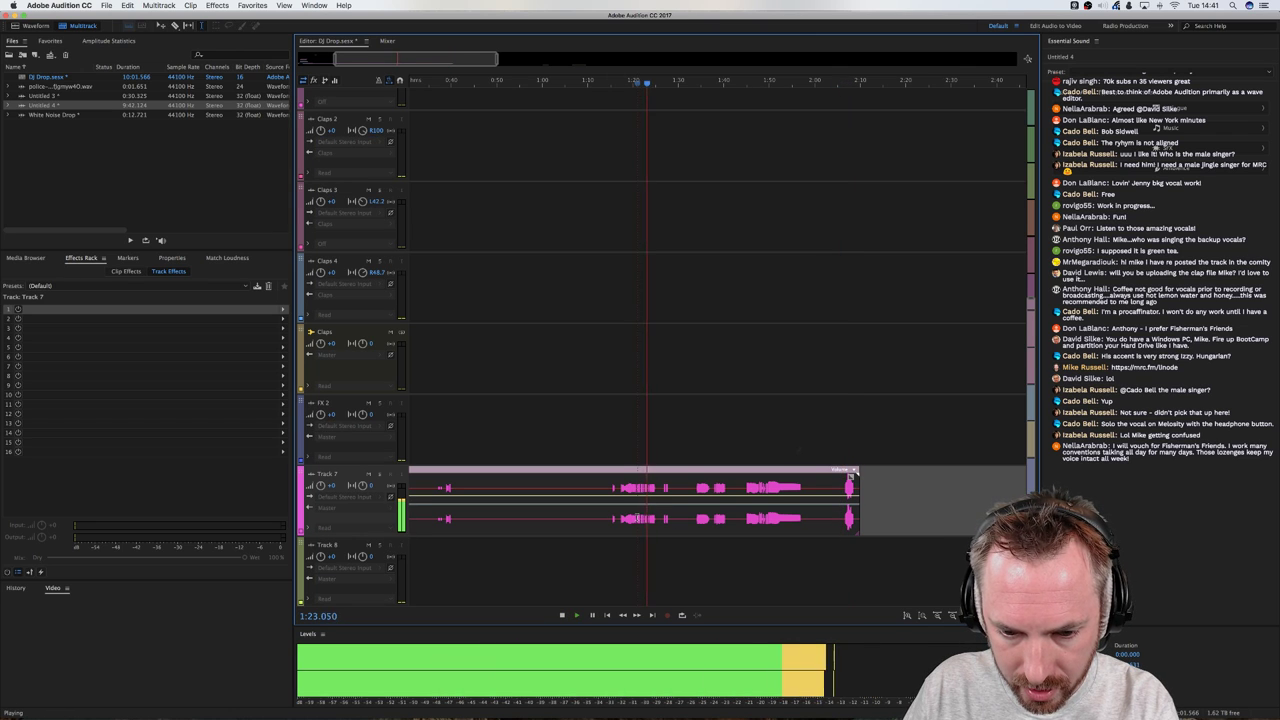
pyautogui.press('space')
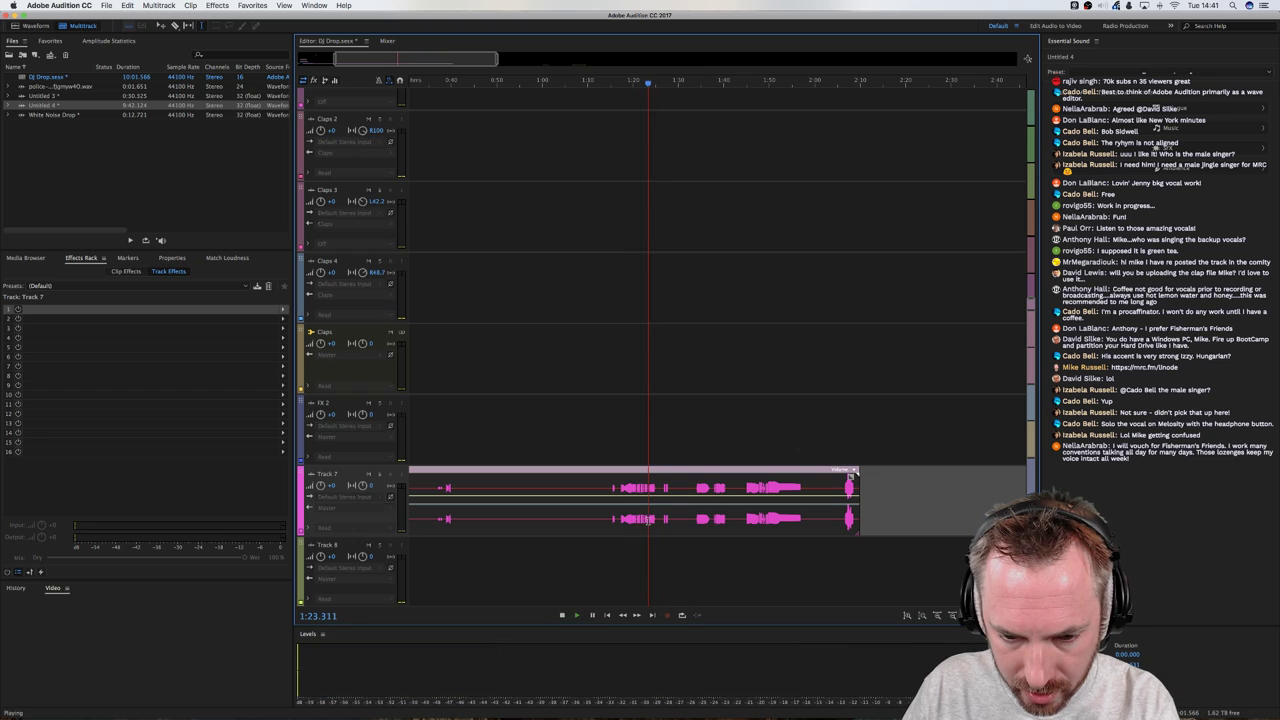
# Delete the long recording remaining on Track 7 and shift both Track 8 takes together to the session start
pyautogui.scroll(-5, 615, 85)
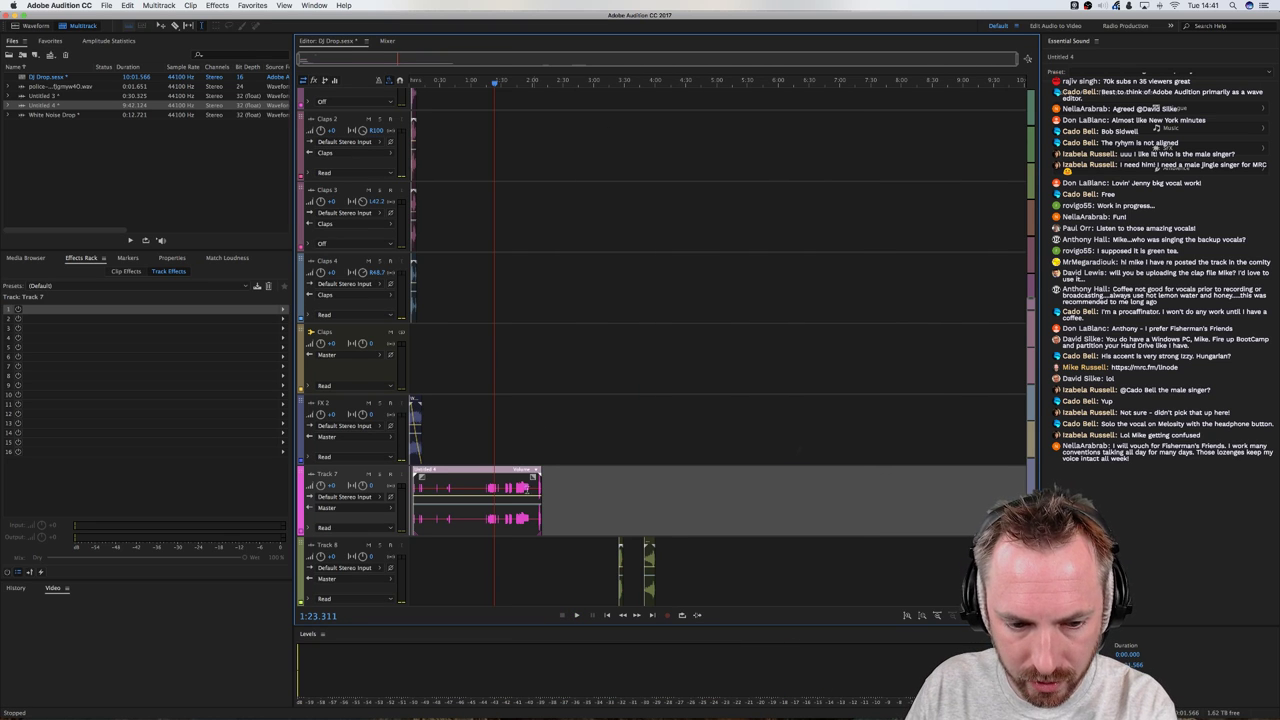
pyautogui.moveTo(553, 570); pyautogui.dragTo(683, 570)
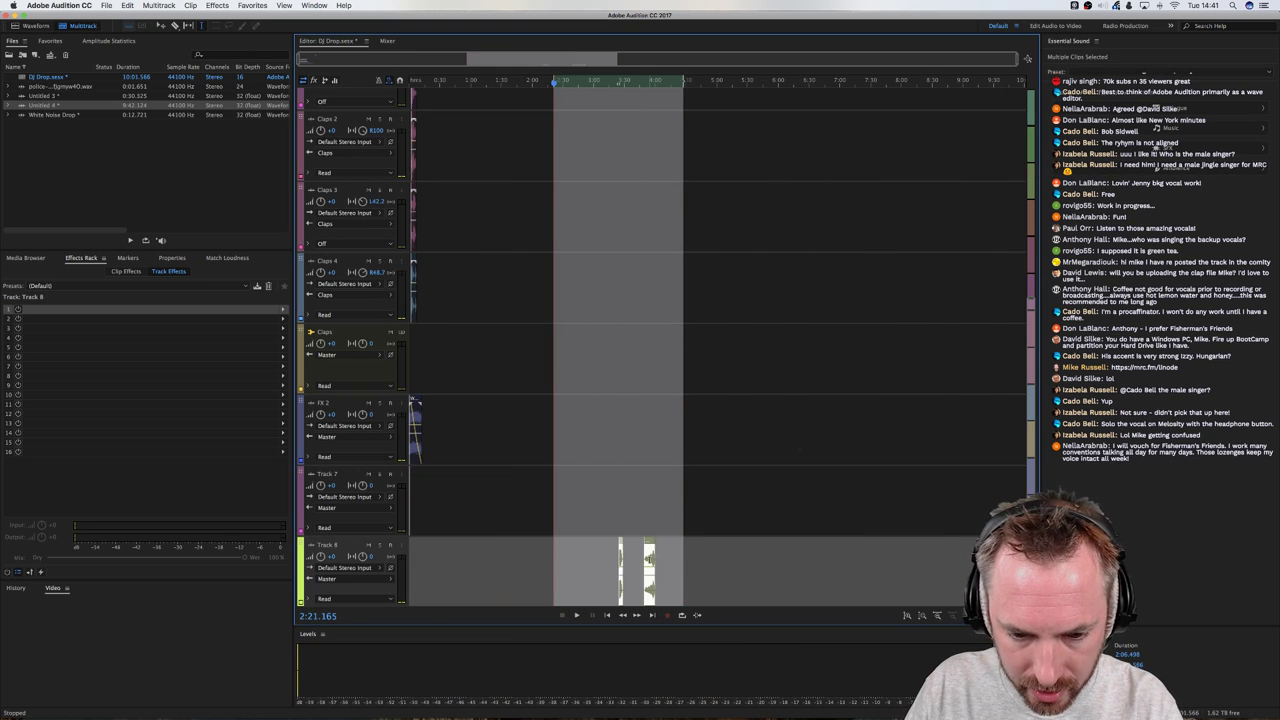
pyautogui.scroll(5, 411, 86)
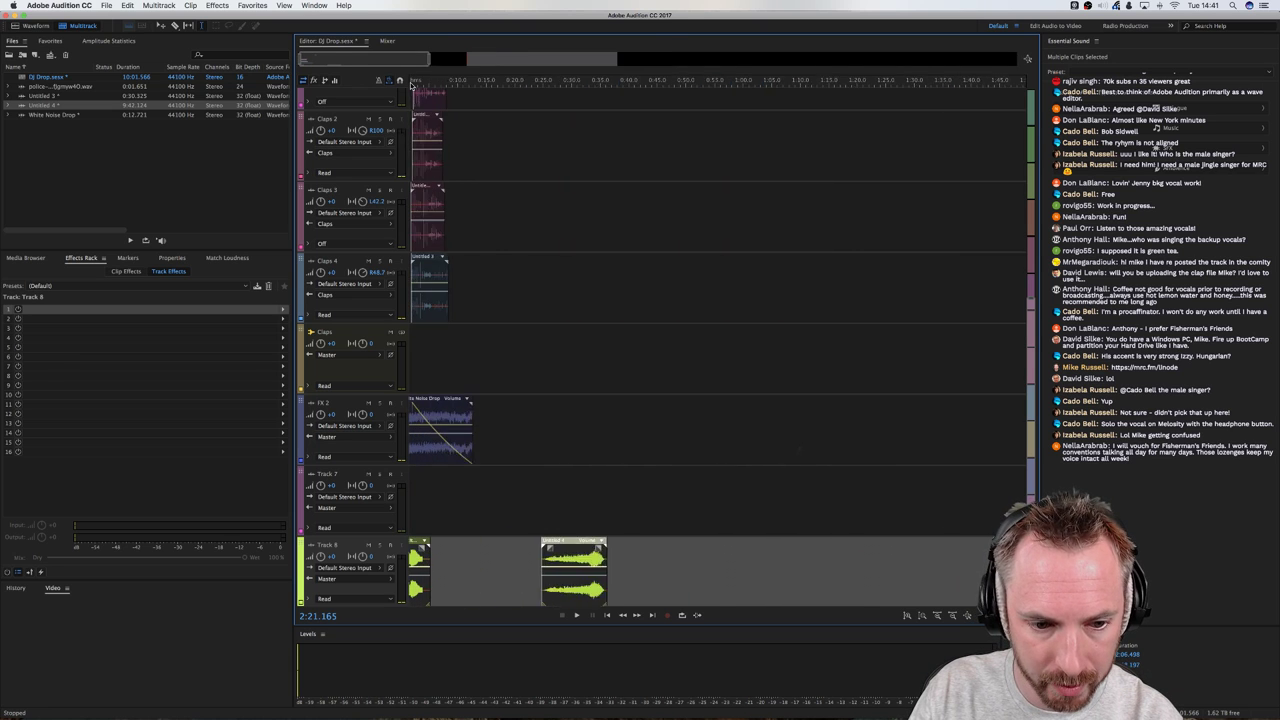
pyautogui.scroll(10, 411, 86)
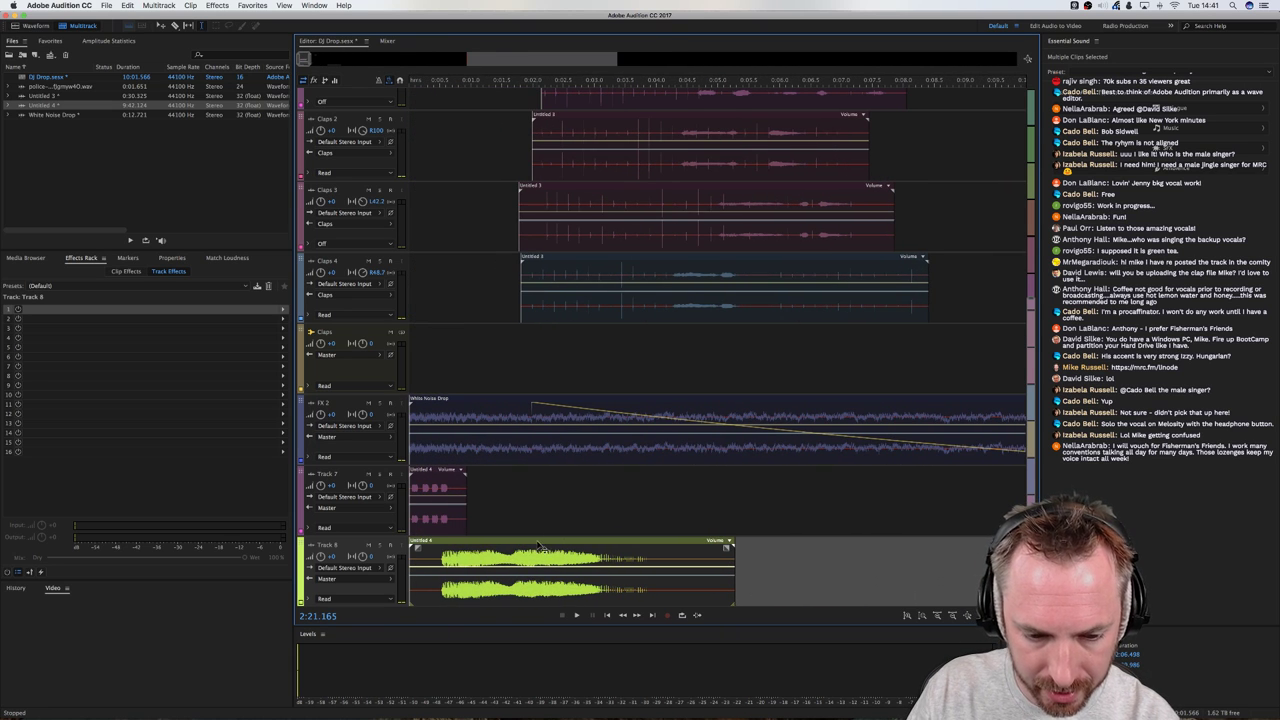
# Move Track 7's short clip to about 0:05.5 and place the first Track 8 take, trimmed of its leading silence, at Track 7's start
pyautogui.click(492, 518)
pyautogui.moveTo(438, 490); pyautogui.dragTo(775, 490)
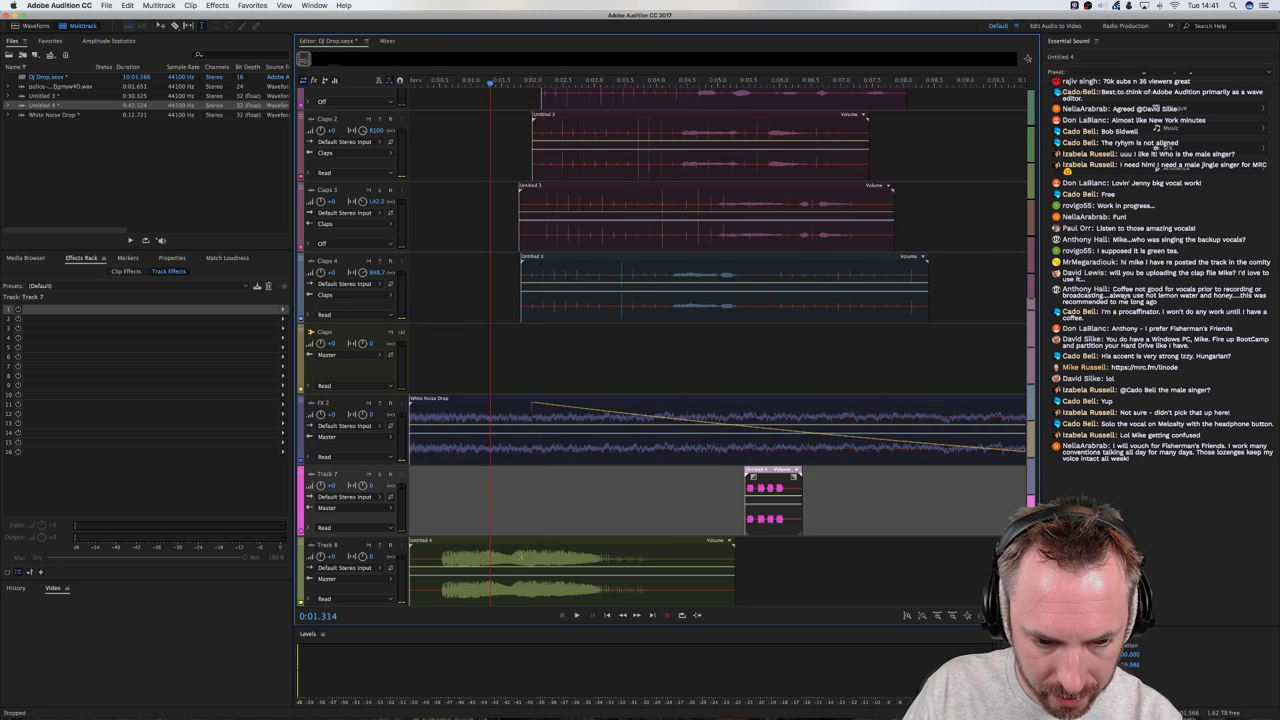
pyautogui.click(412, 558)
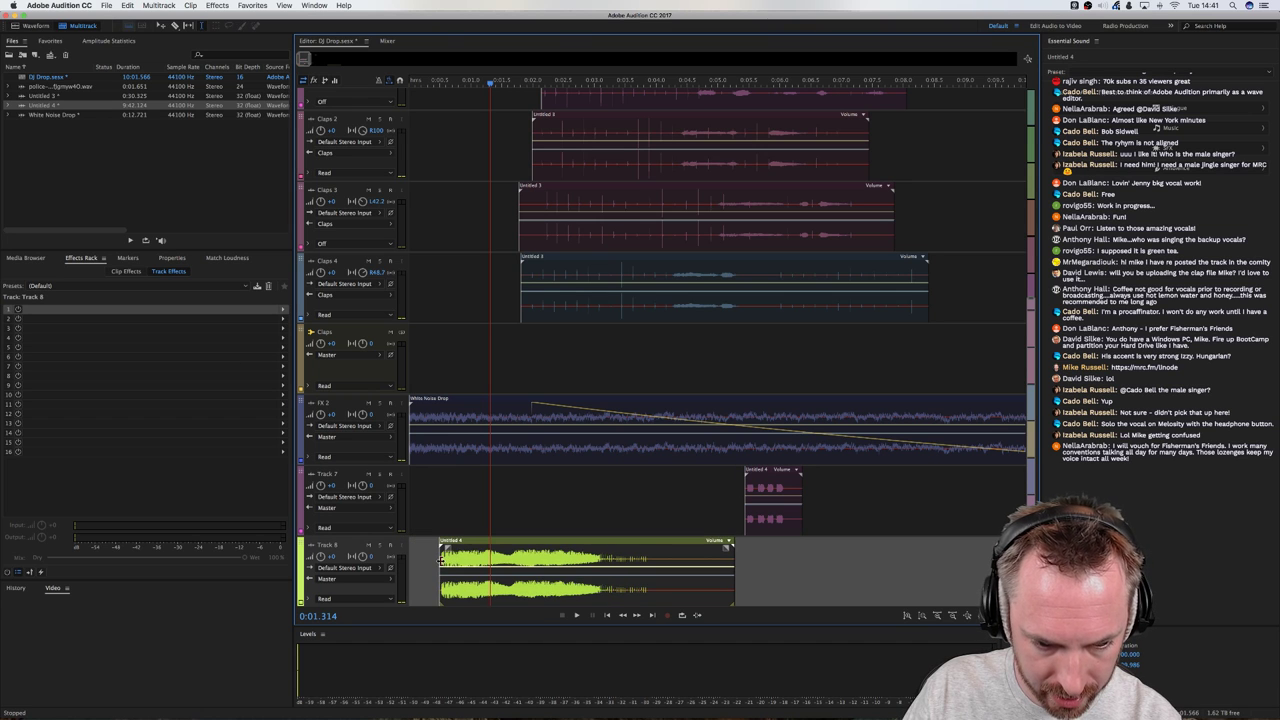
pyautogui.moveTo(440, 541); pyautogui.dragTo(410, 470)
# Play the session from the start to hear the placed take with the white noise drop and claps
pyautogui.click(440, 82)
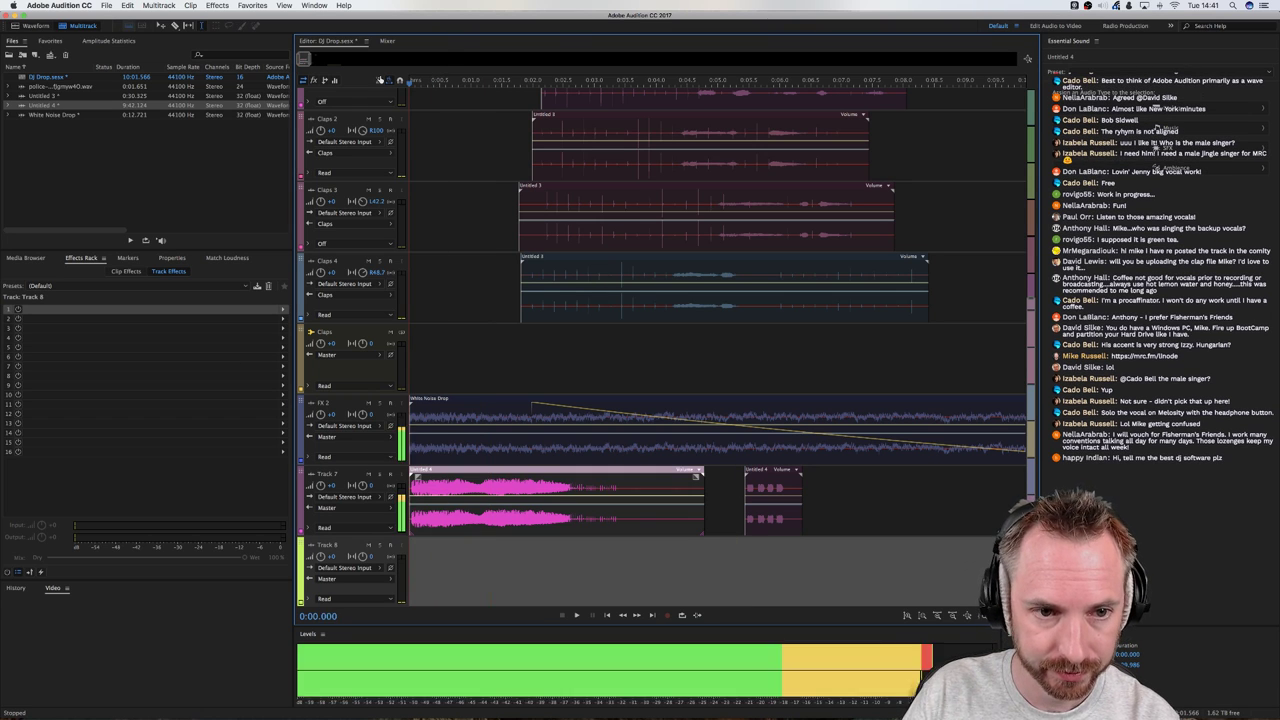
pyautogui.press('space')
pyautogui.scroll(-3, 465, 83)
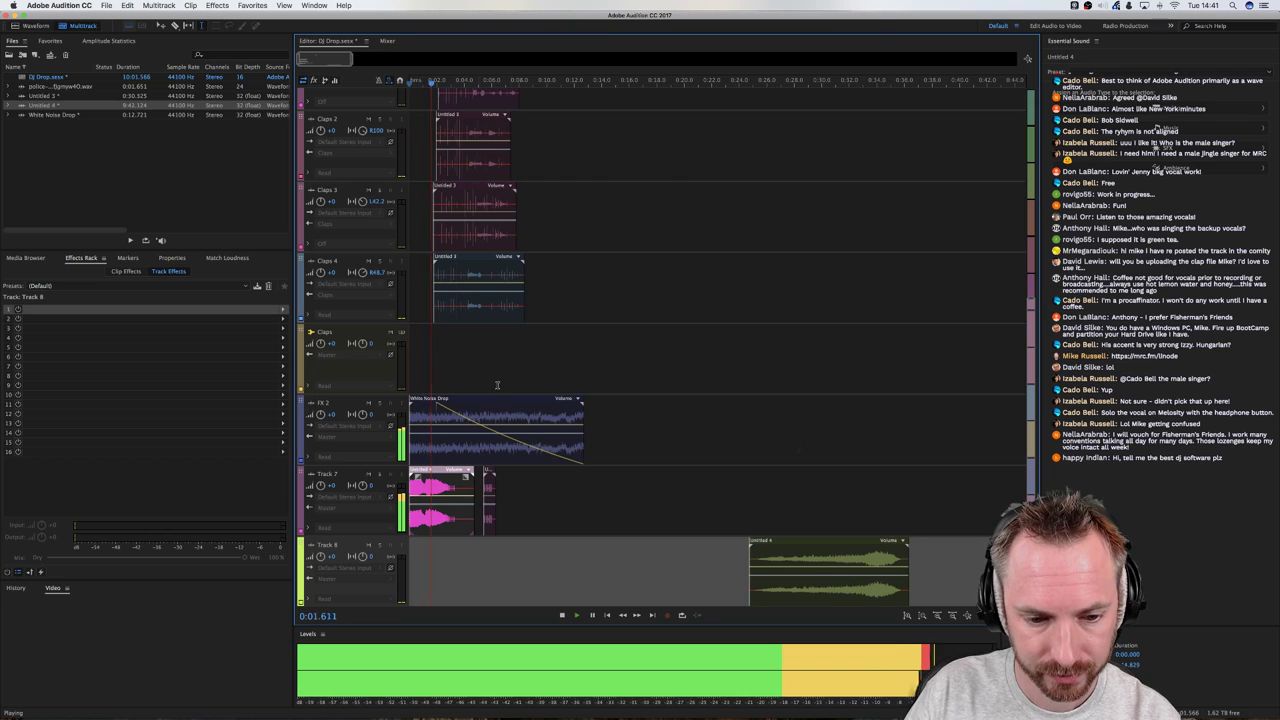
pyautogui.press('space')
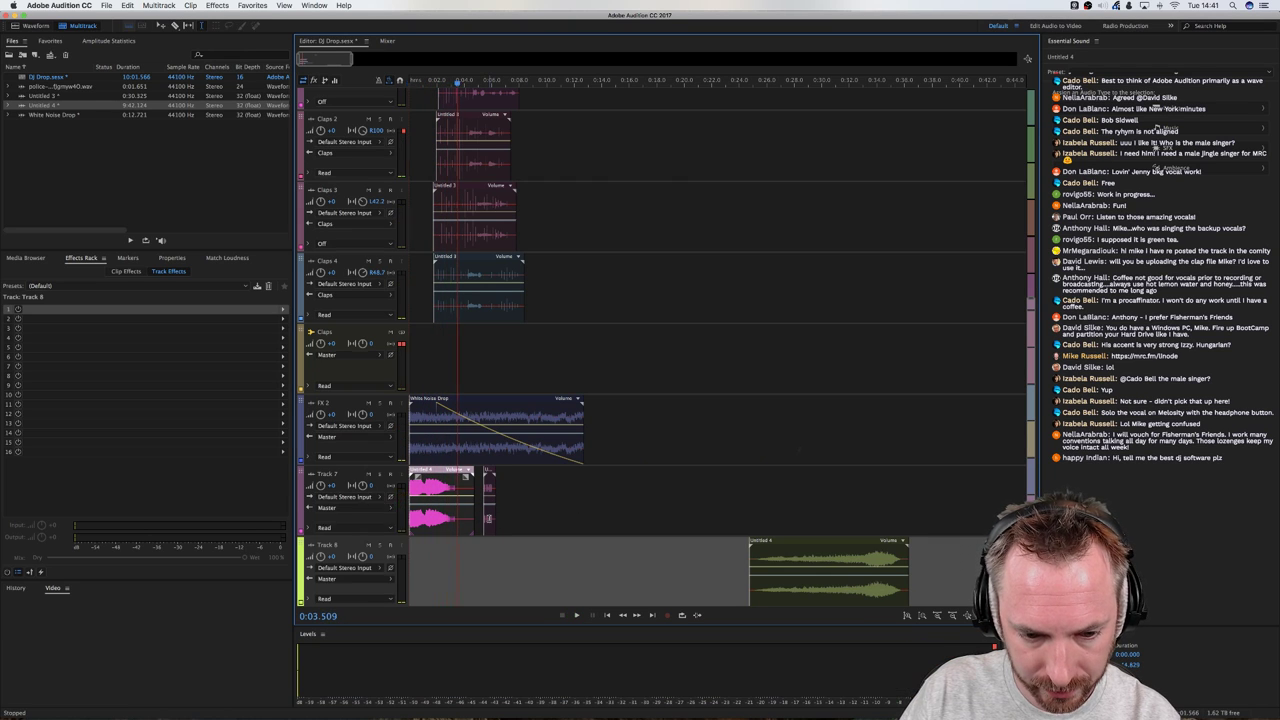
# Move Track 7's short clip to about 0:17 and shift the Track 8 take to the session start
pyautogui.moveTo(487, 519); pyautogui.dragTo(652, 519)
pyautogui.hotkey('shift', 'Delete')
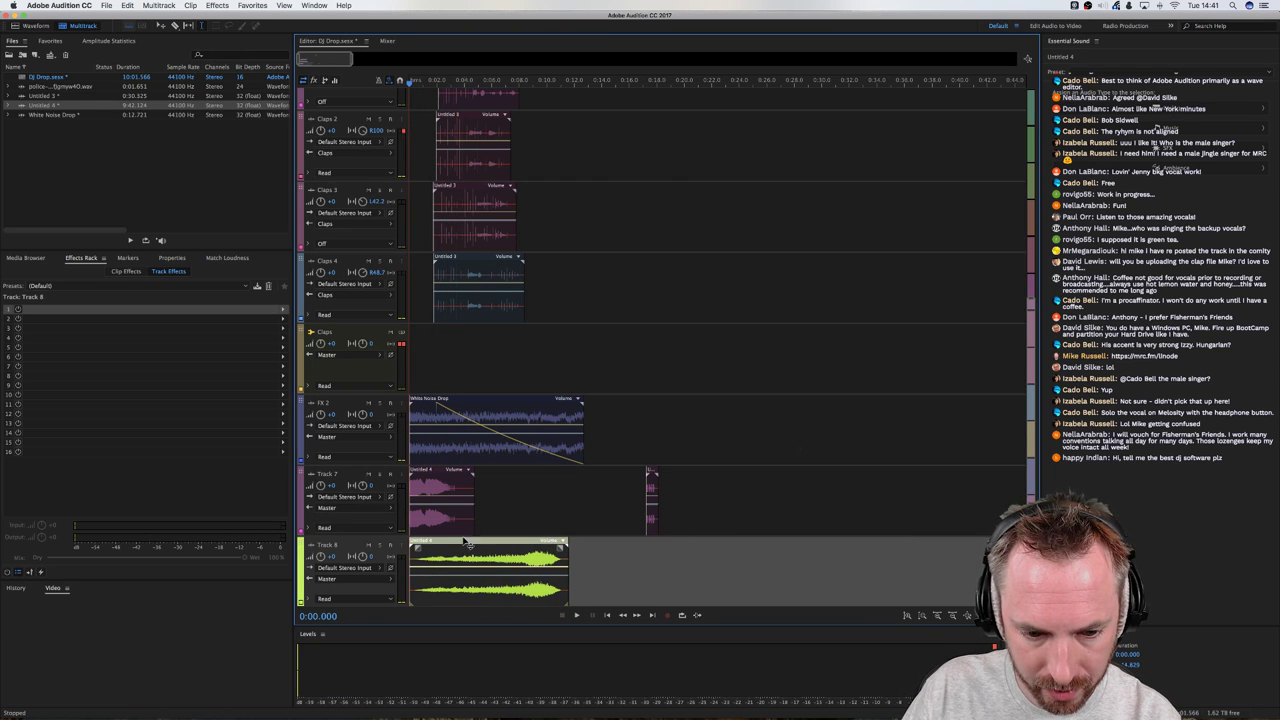
# Play the session from about 0:06 to hear the Track 8 take over the white noise drop
pyautogui.doubleClick(502, 520)
pyautogui.press('space')
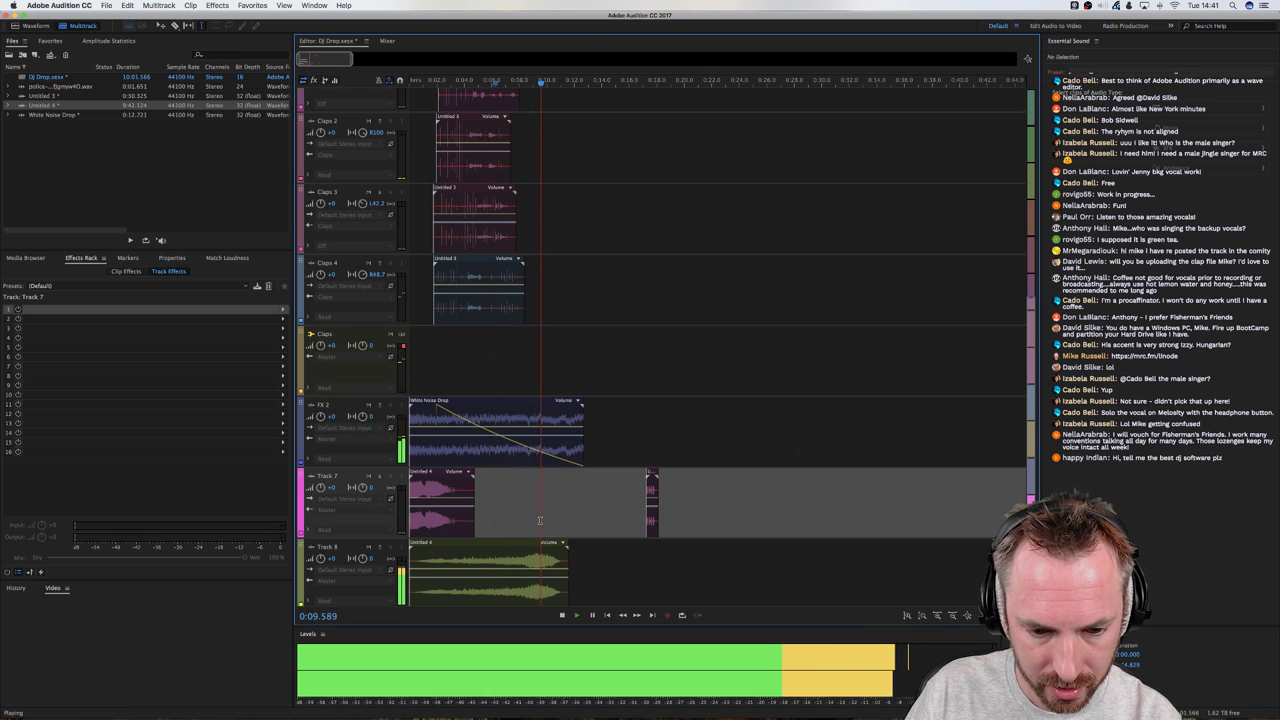
pyautogui.scroll(1, 580, 525)
pyautogui.press('space')
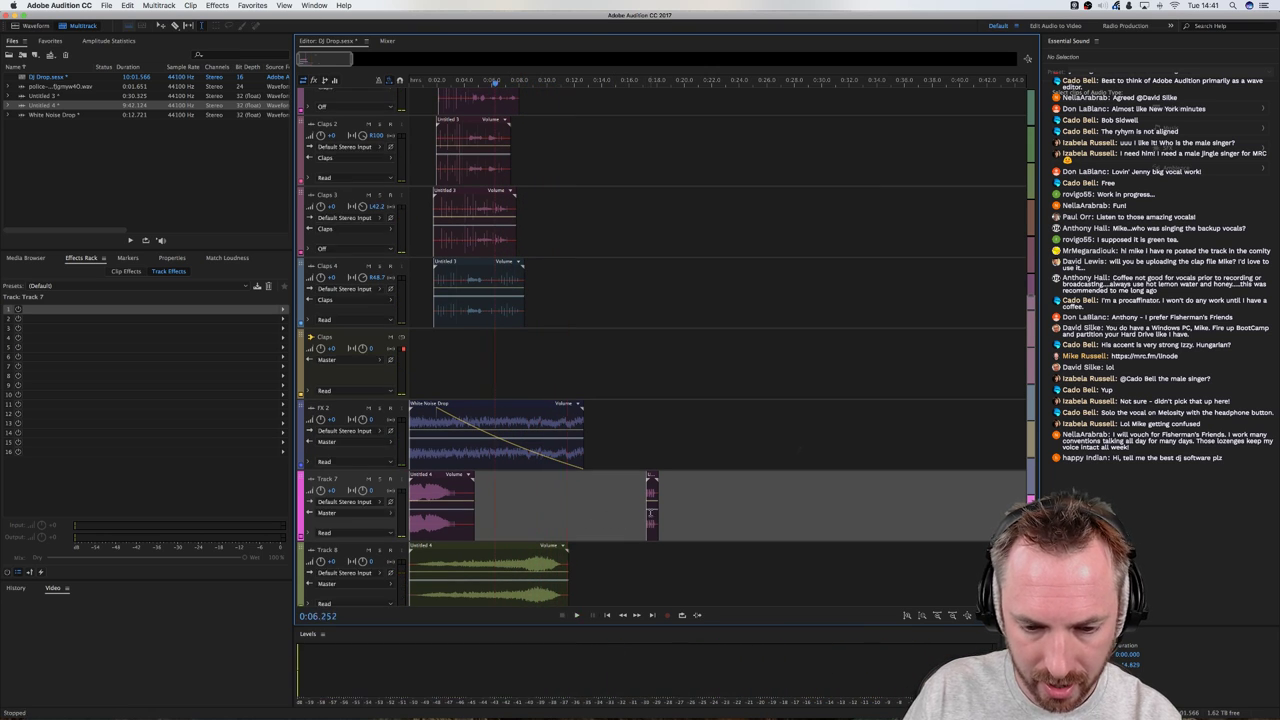
# Switch to Logic Pro X and load the Sweep - Snapback patch from the FX sounds
pyautogui.moveTo(826, 700)
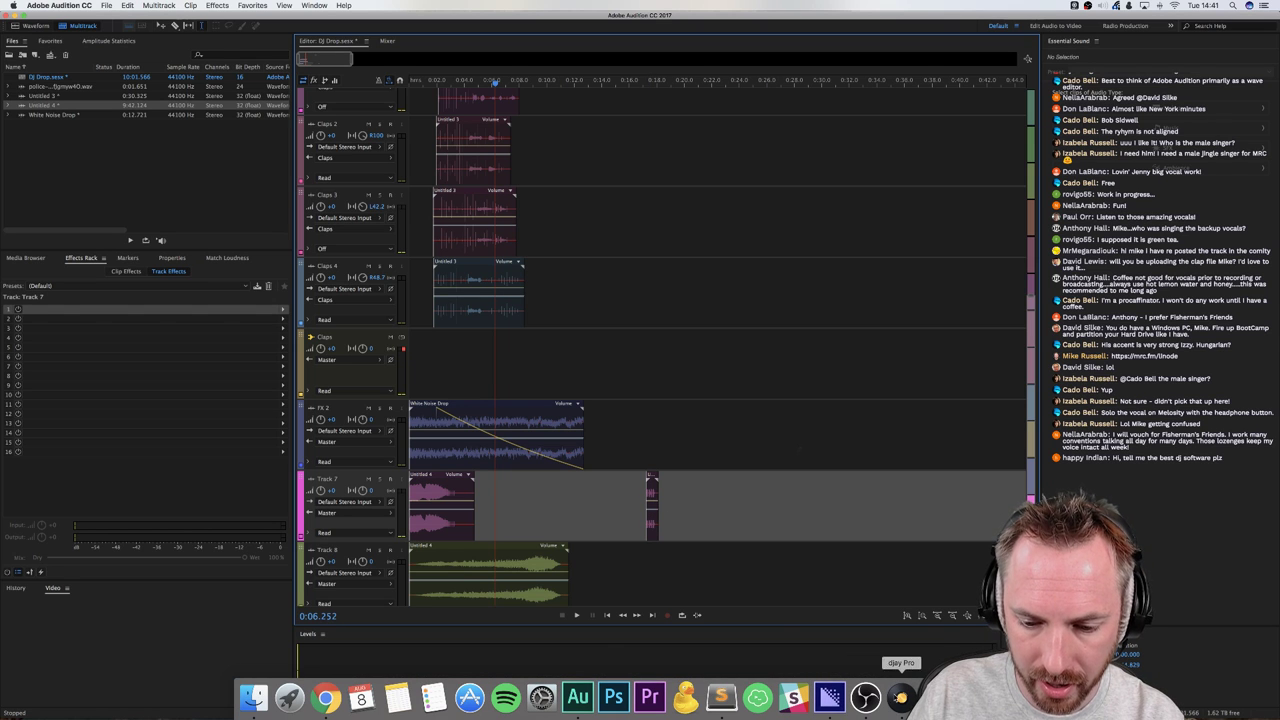
pyautogui.click(937, 697)
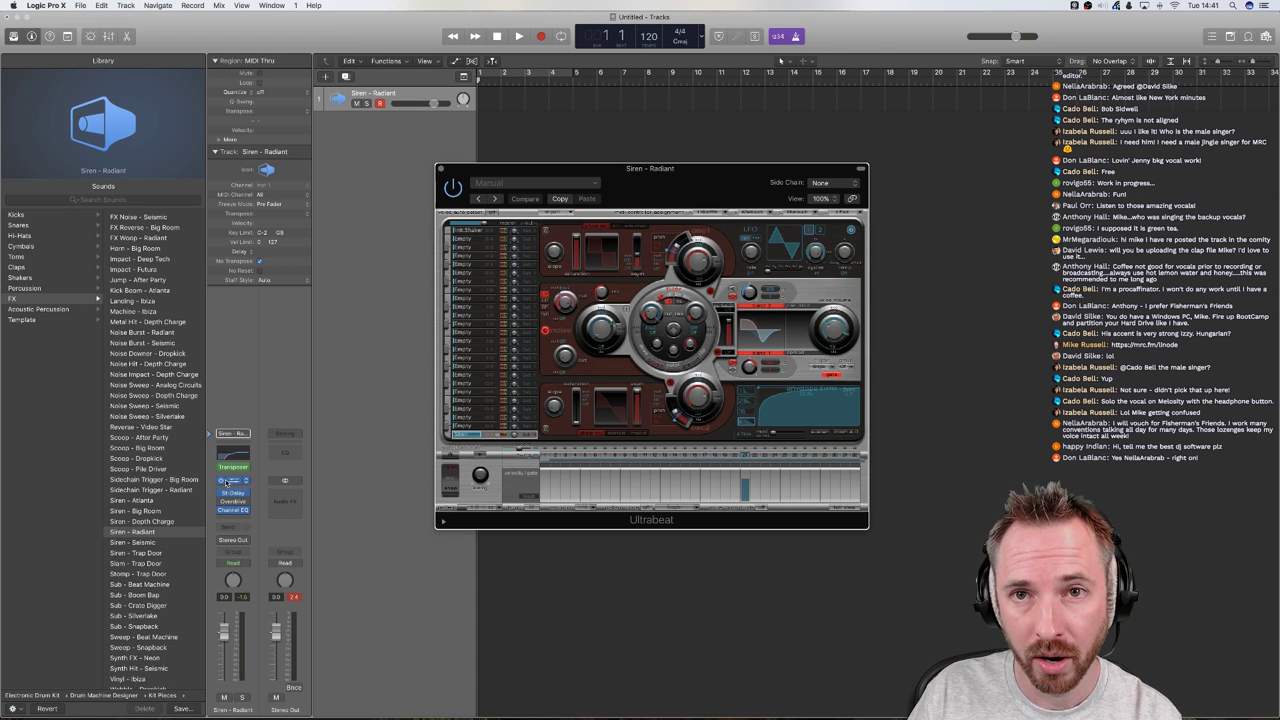
pyautogui.click(158, 648)
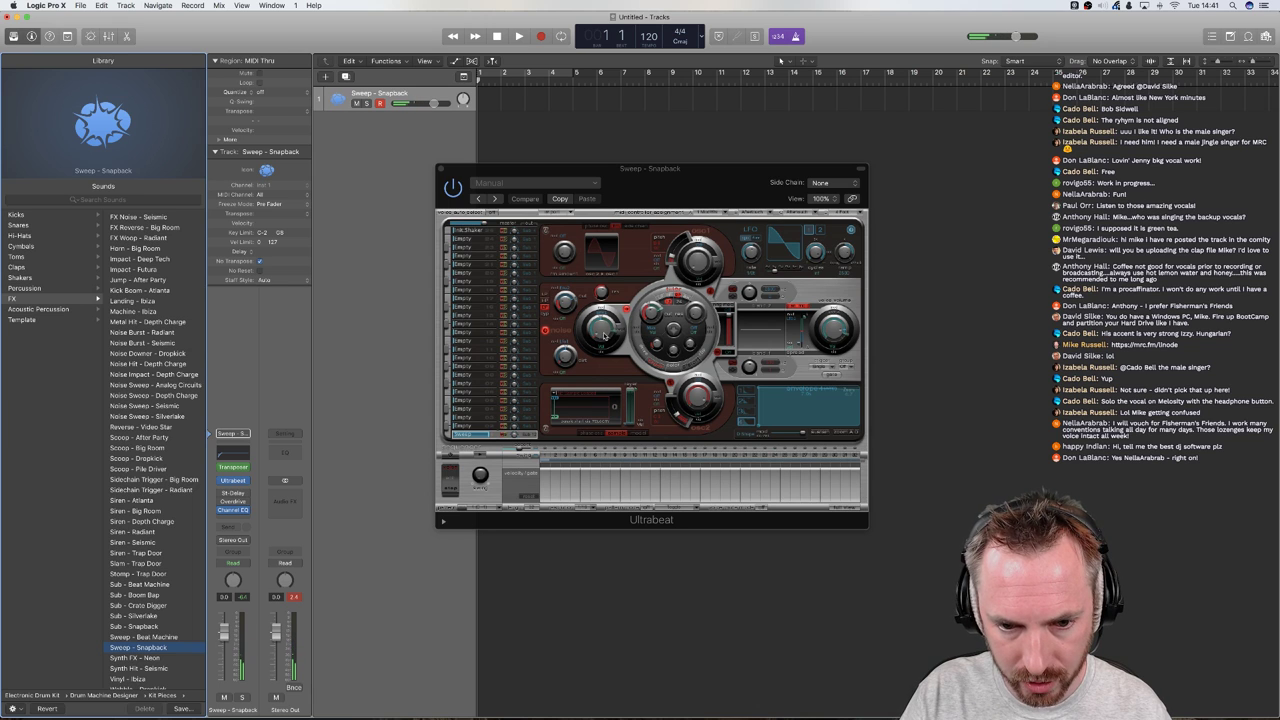
# Experiment with the noise generator and central filter controls of the Sweep - Snapback patch in Ultrabeat
pyautogui.moveTo(599, 330); pyautogui.dragTo(554, 315)
pyautogui.click(566, 301)
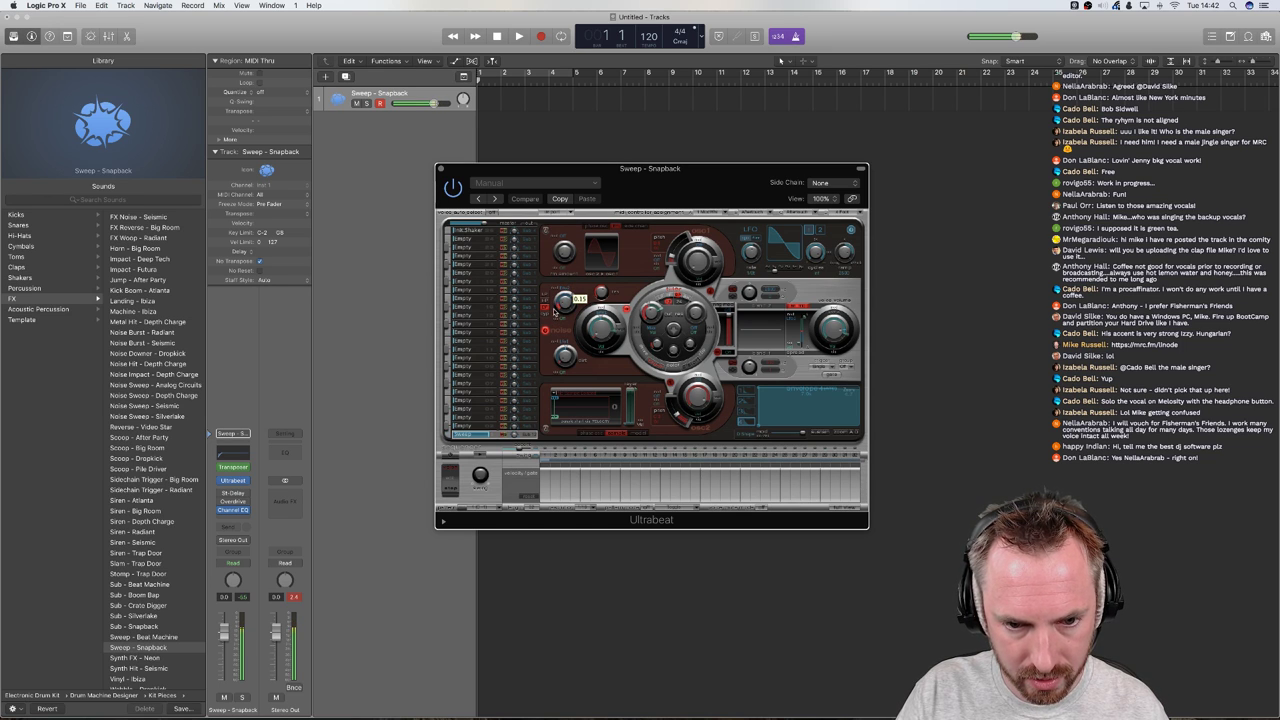
pyautogui.click(561, 352)
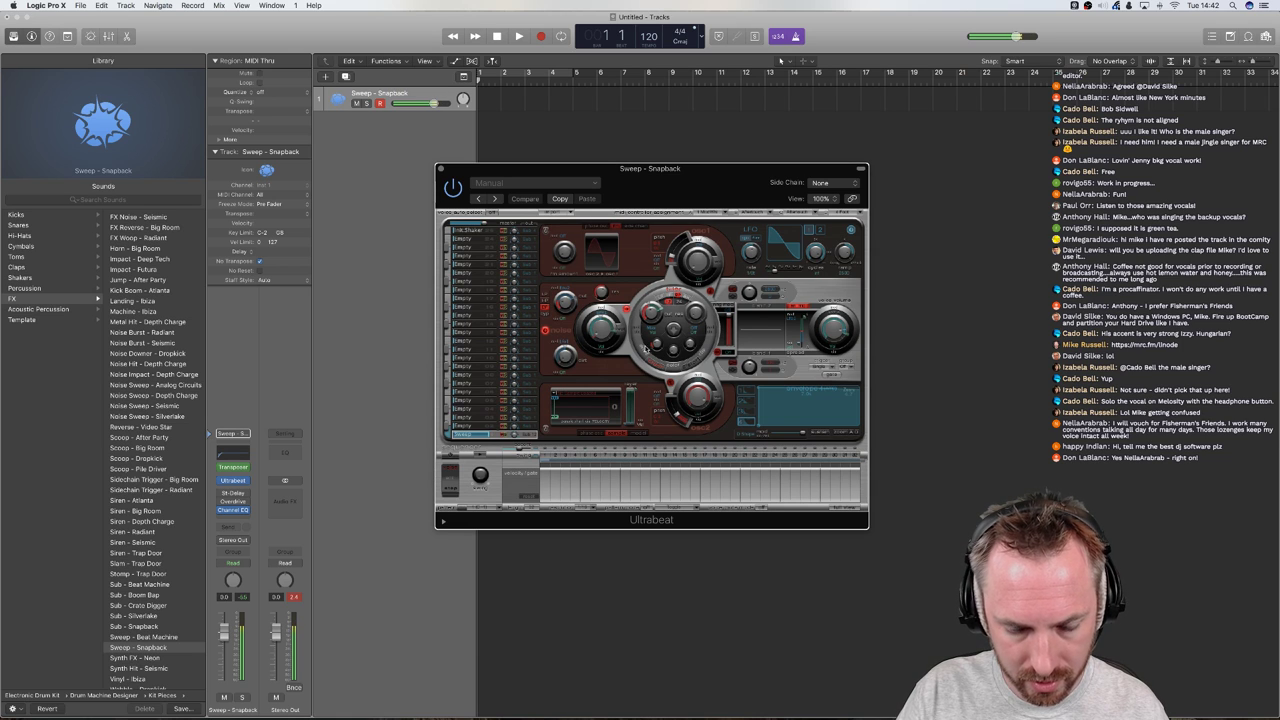
pyautogui.click(655, 344)
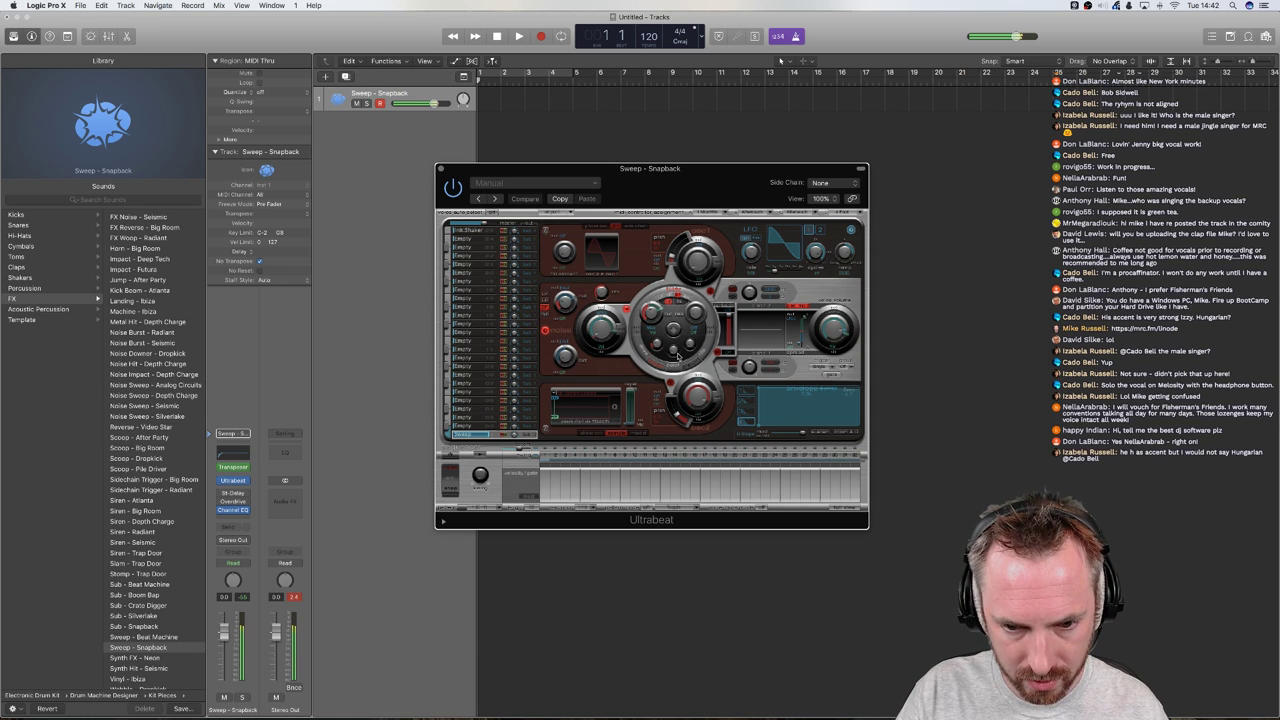
pyautogui.click(675, 350)
pyautogui.moveTo(675, 350); pyautogui.dragTo(676, 360)
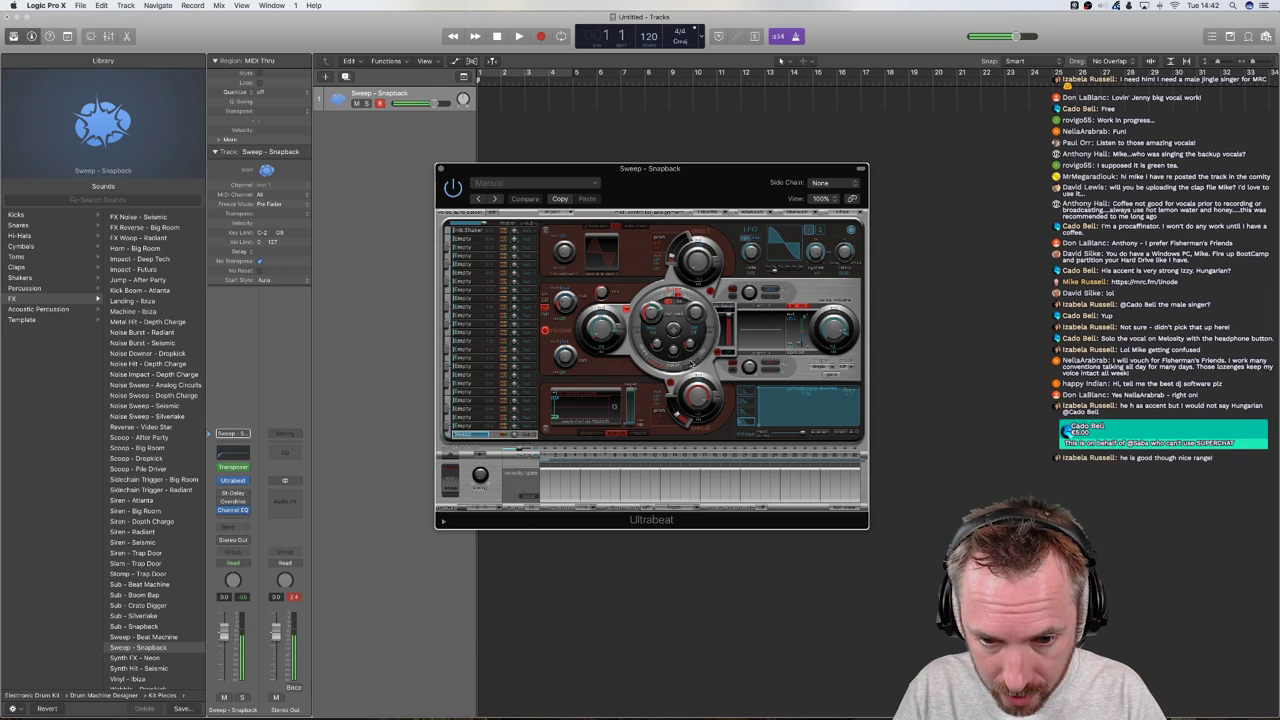
pyautogui.moveTo(688, 343)
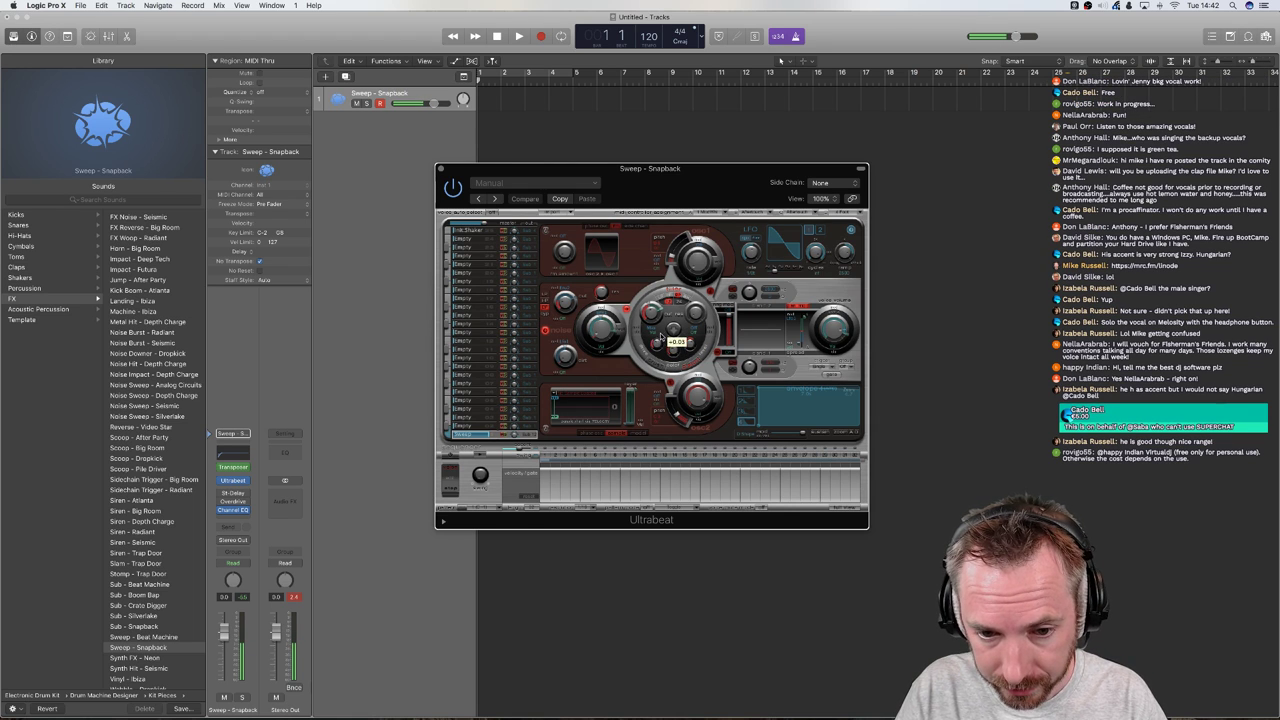
# Load the Sub - Boom Bap patch and adjust the waveform sliders of Ultrabeat's upper oscillator
pyautogui.click(151, 596)
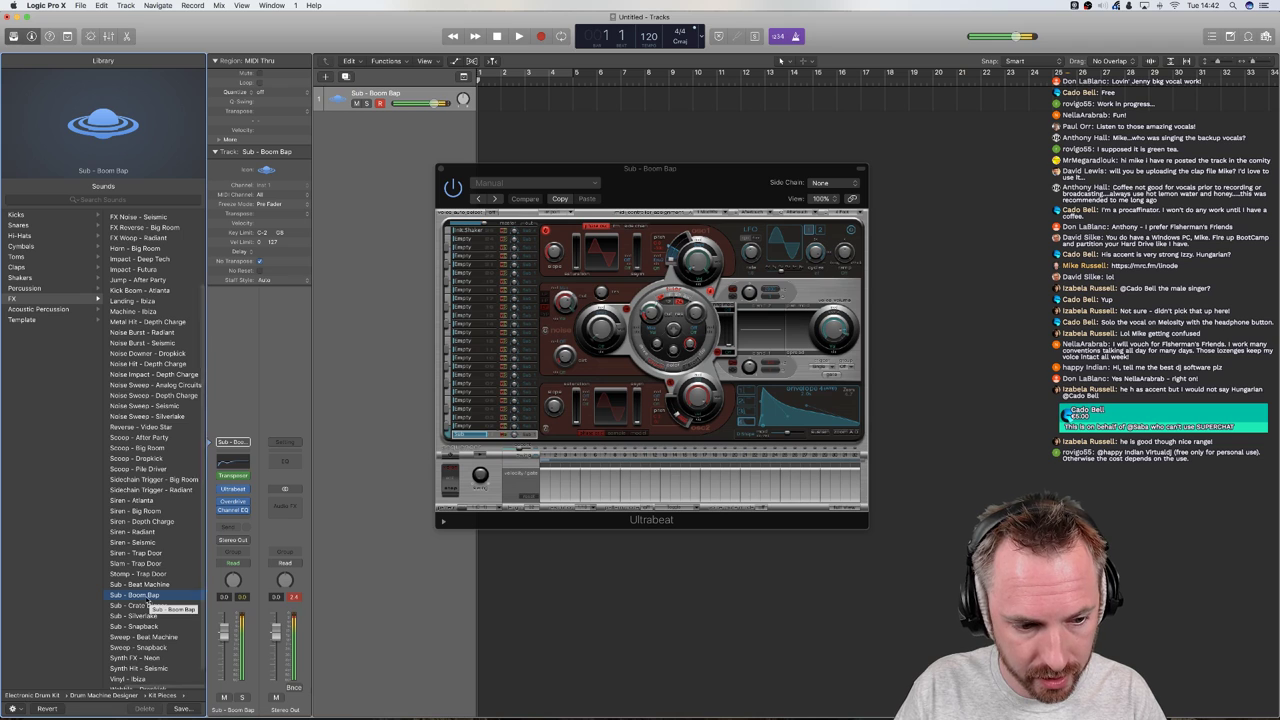
pyautogui.click(575, 250)
pyautogui.moveTo(575, 252); pyautogui.dragTo(576, 263)
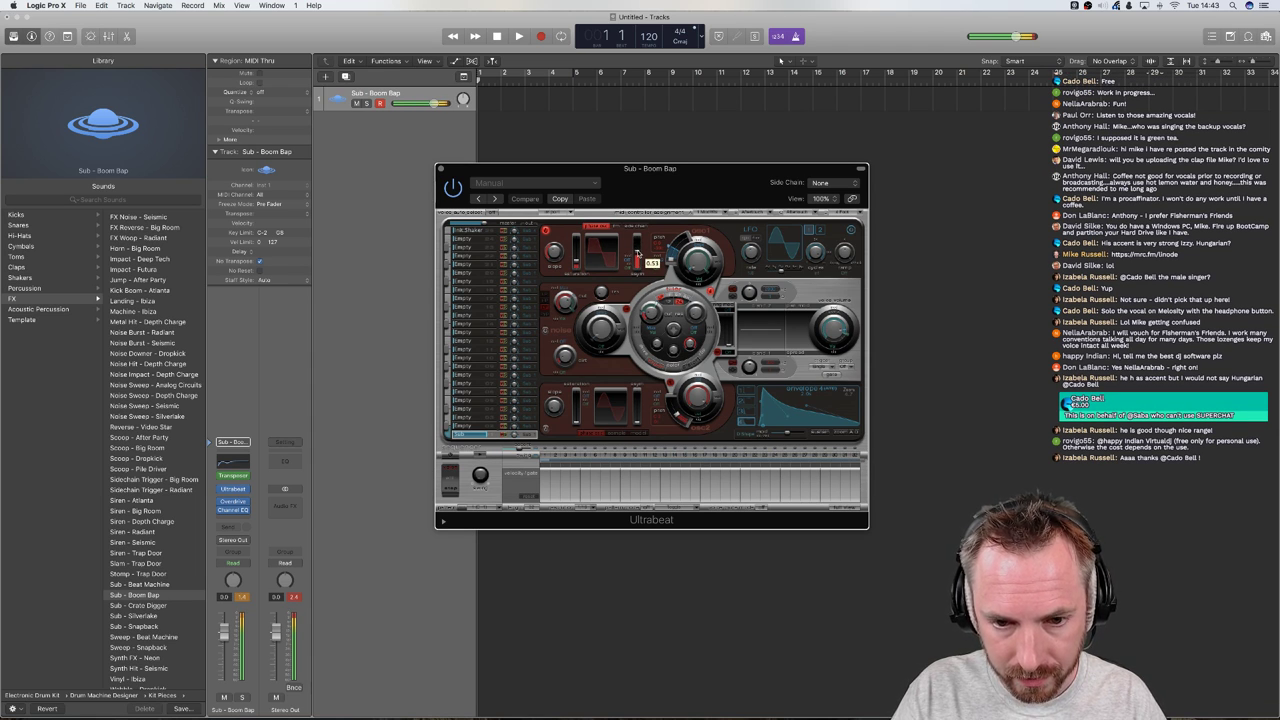
# Turn on Ultrabeat's lower oscillator and set it to Sample mode
pyautogui.click(545, 430)
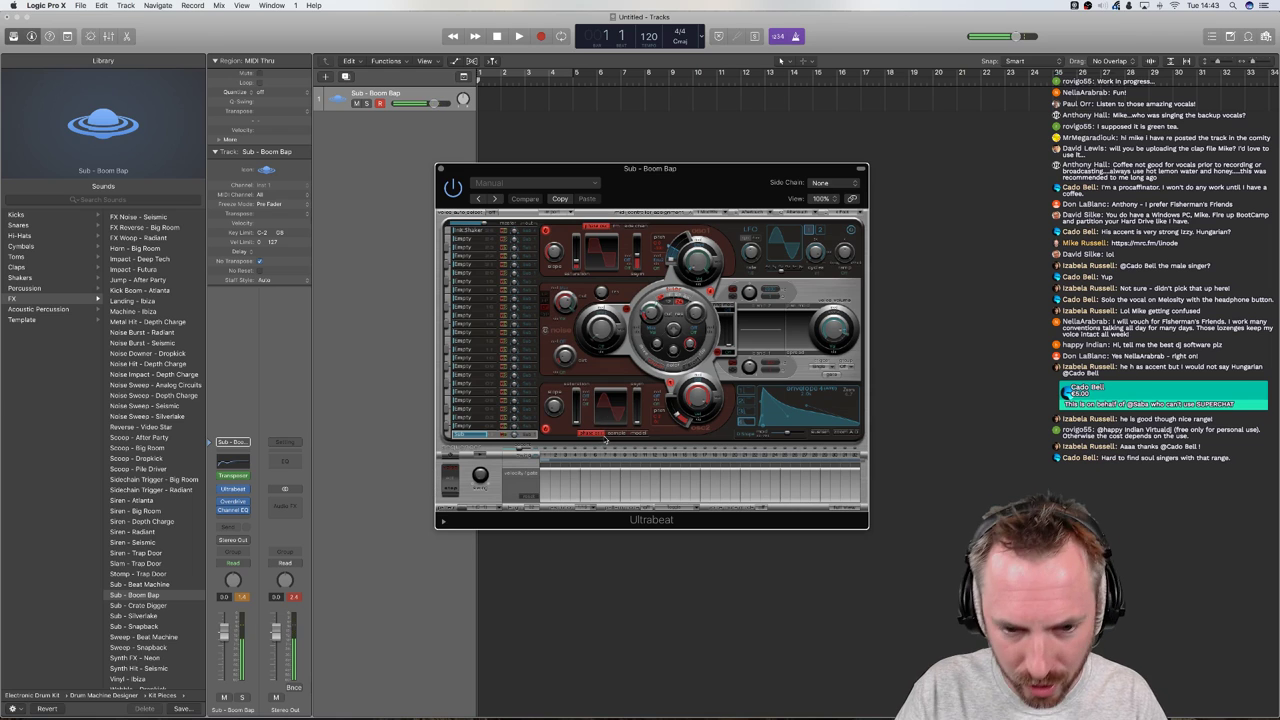
pyautogui.click(607, 434)
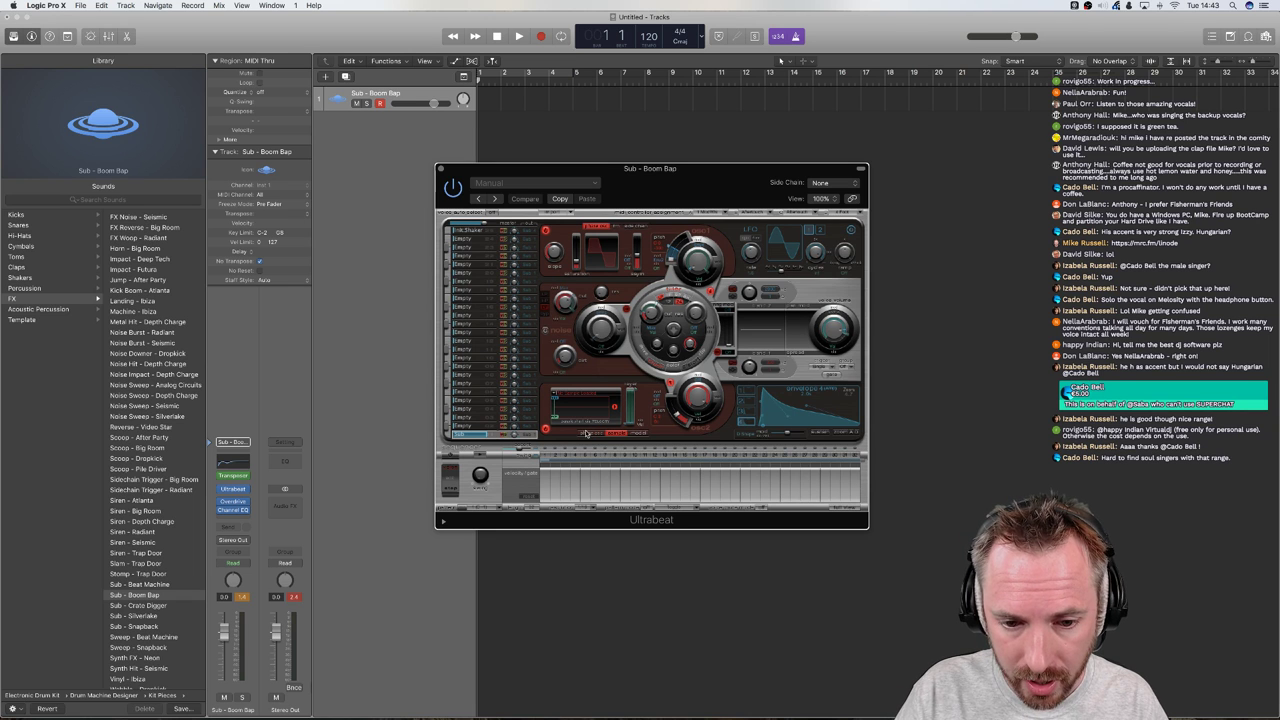
# Switch to Adobe Audition and create a new 44100 Hz stereo audio file named Sample
pyautogui.click(577, 698)
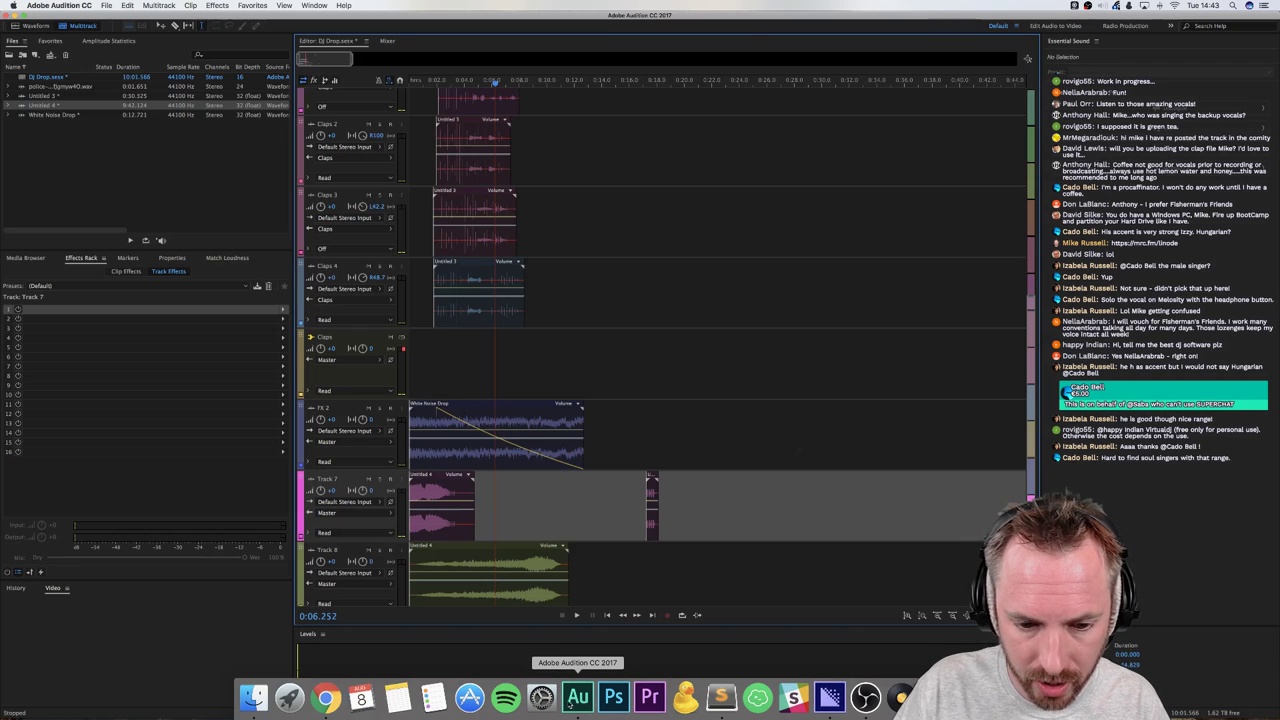
pyautogui.doubleClick(144, 104)
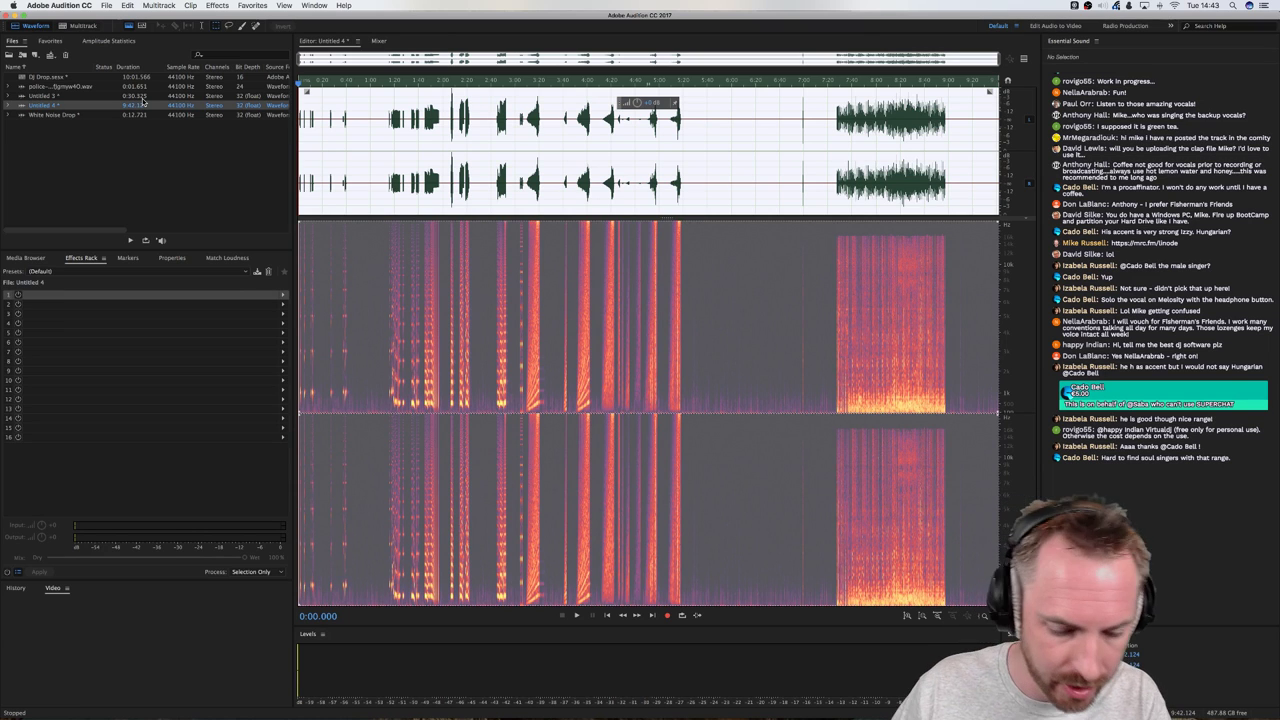
pyautogui.press('super+shift+n')
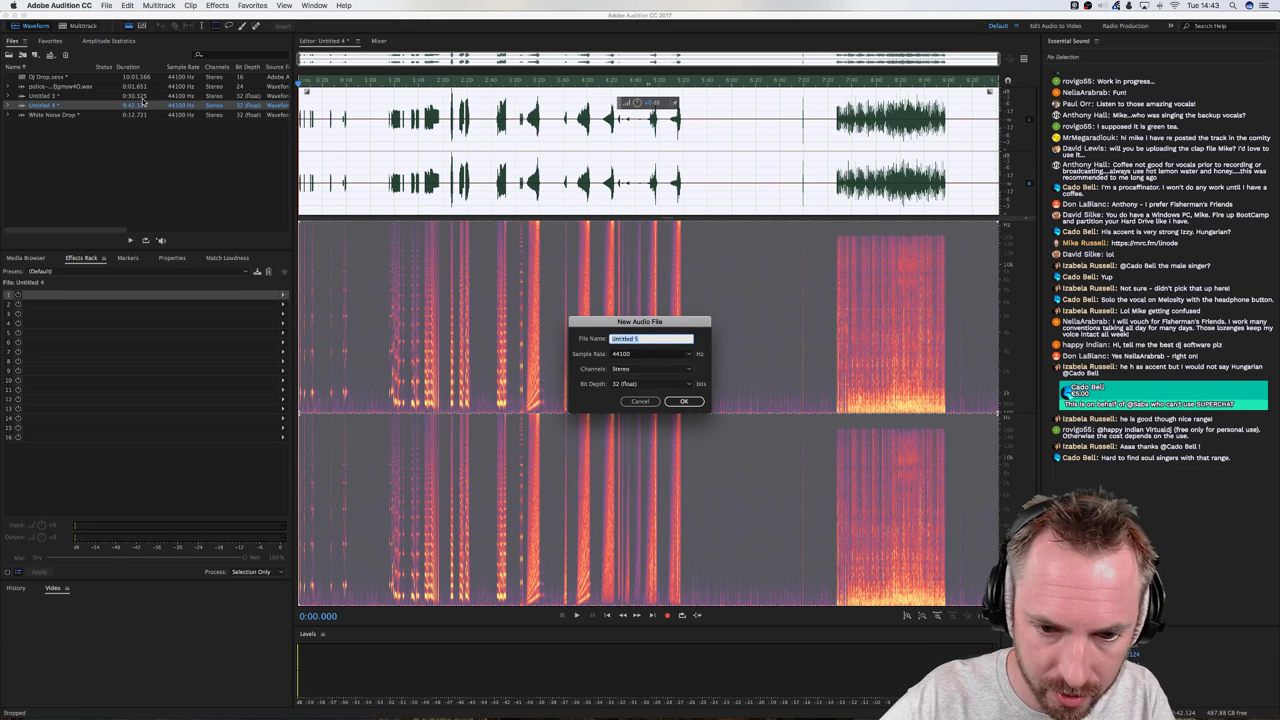
pyautogui.write('Sample')
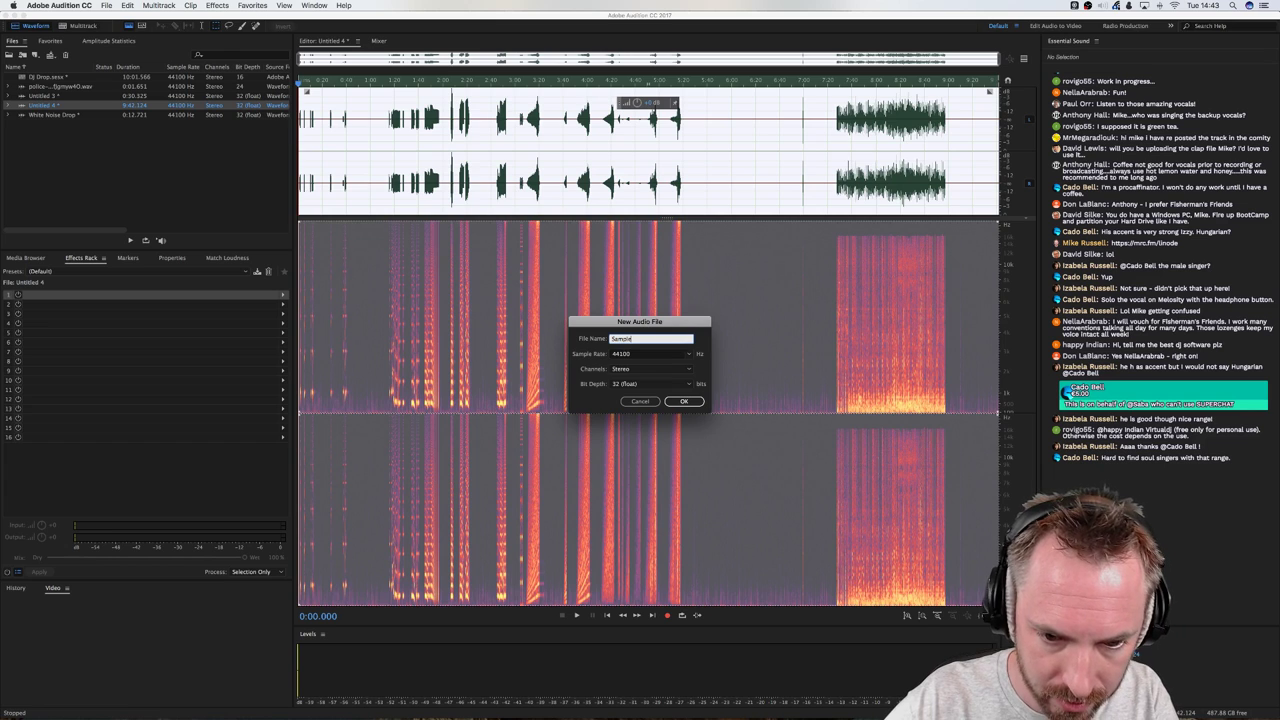
pyautogui.press('Return')
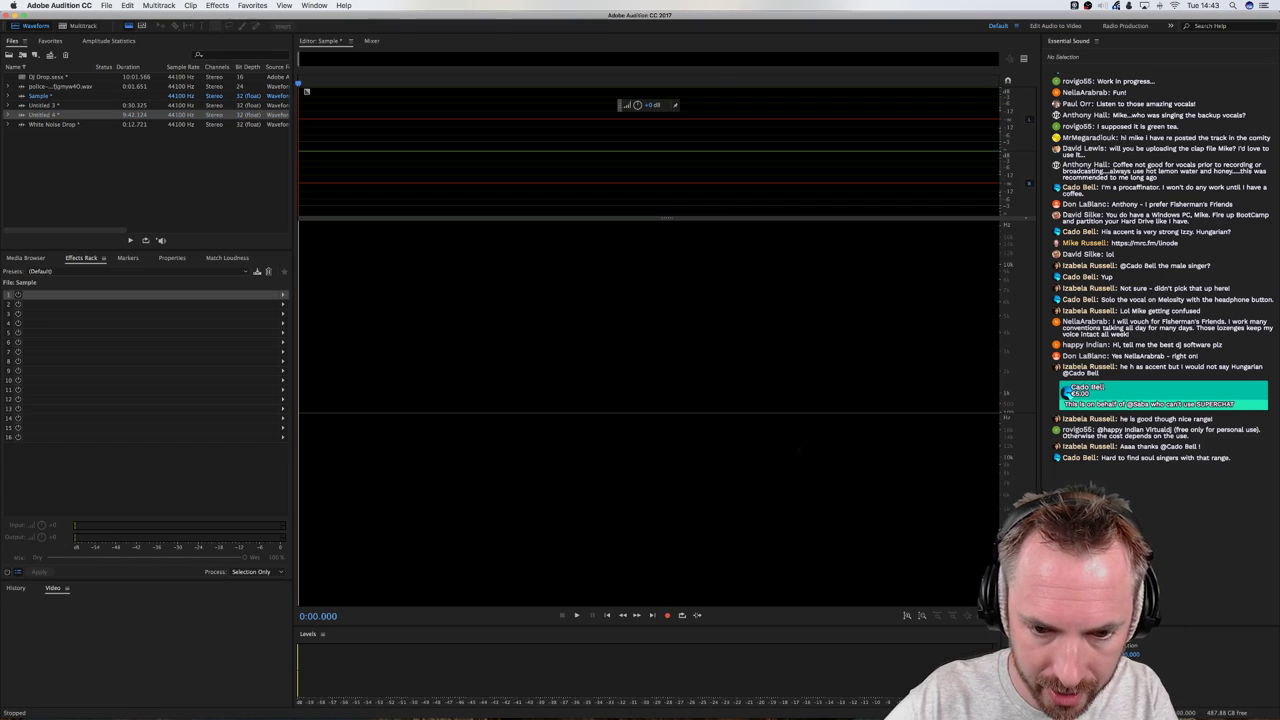
# Record a test of about three seconds into the Sample file and play back its beginning
pyautogui.click(669, 615)
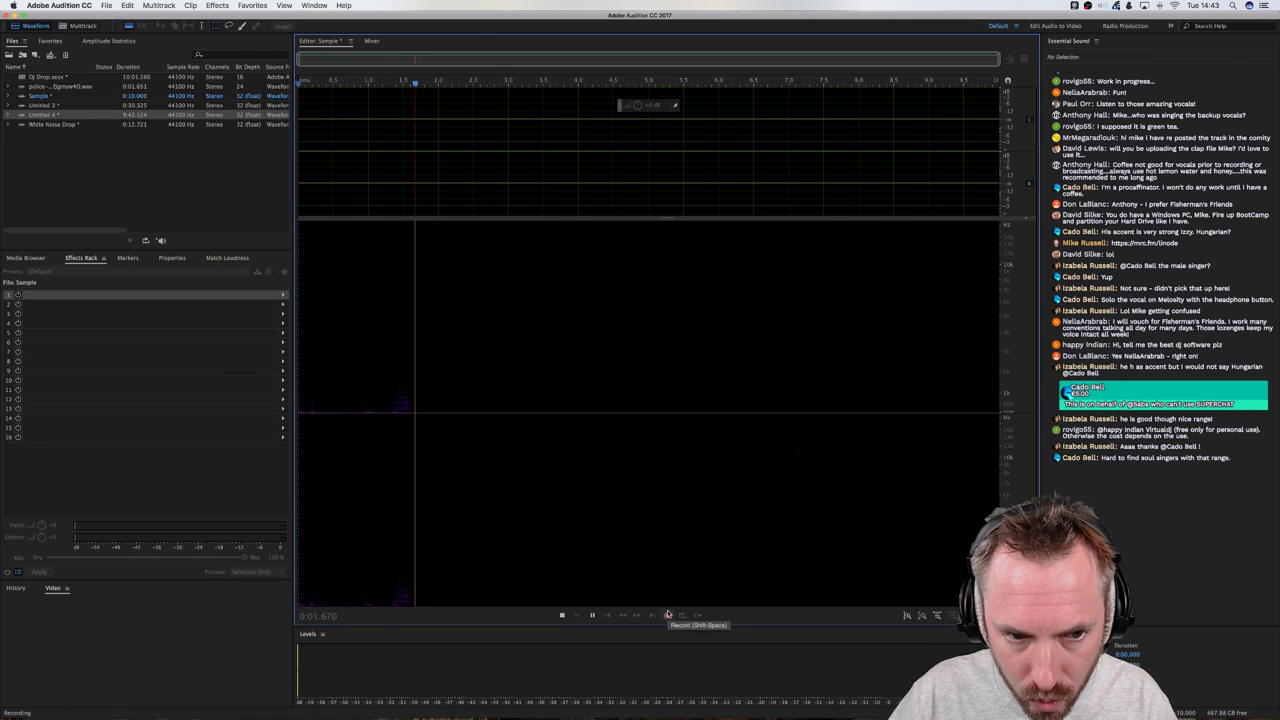
pyautogui.press('space')
pyautogui.press('space')
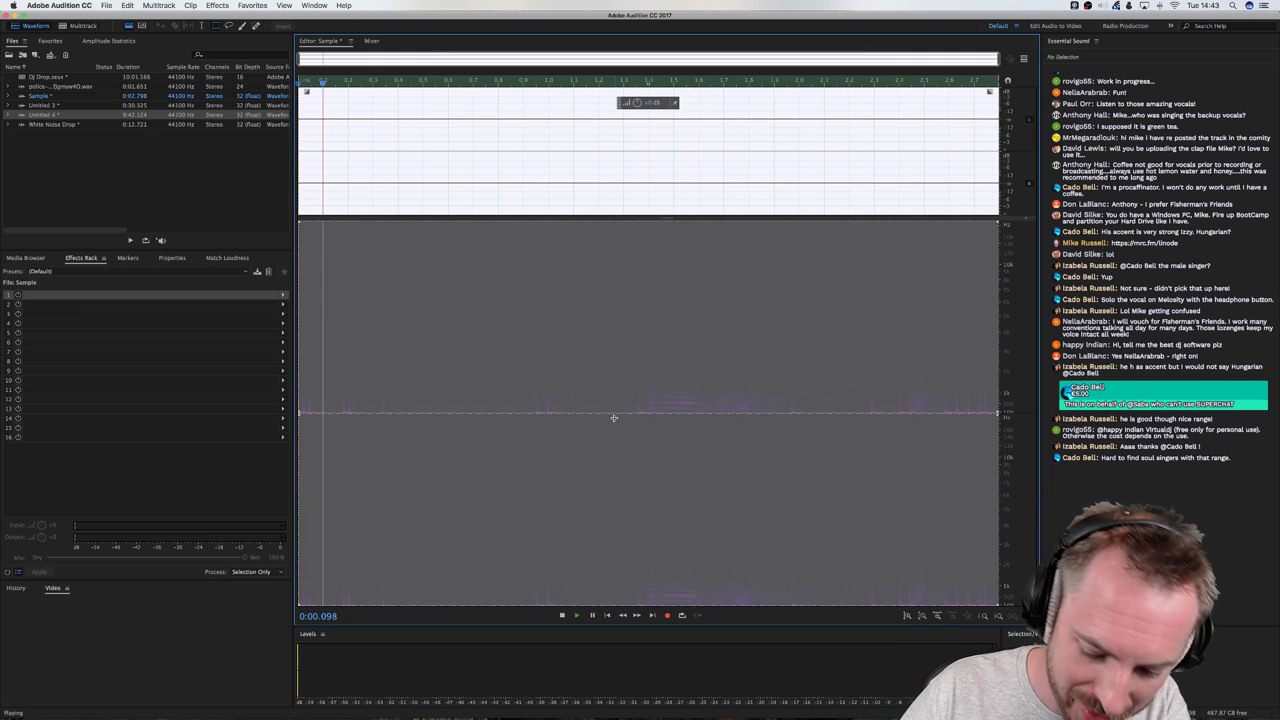
pyautogui.press('space')
# In the audio channel mapping preferences, set the default stereo input's left channel to Analogue 3 and reassign its right channel
pyautogui.press('super+comma')
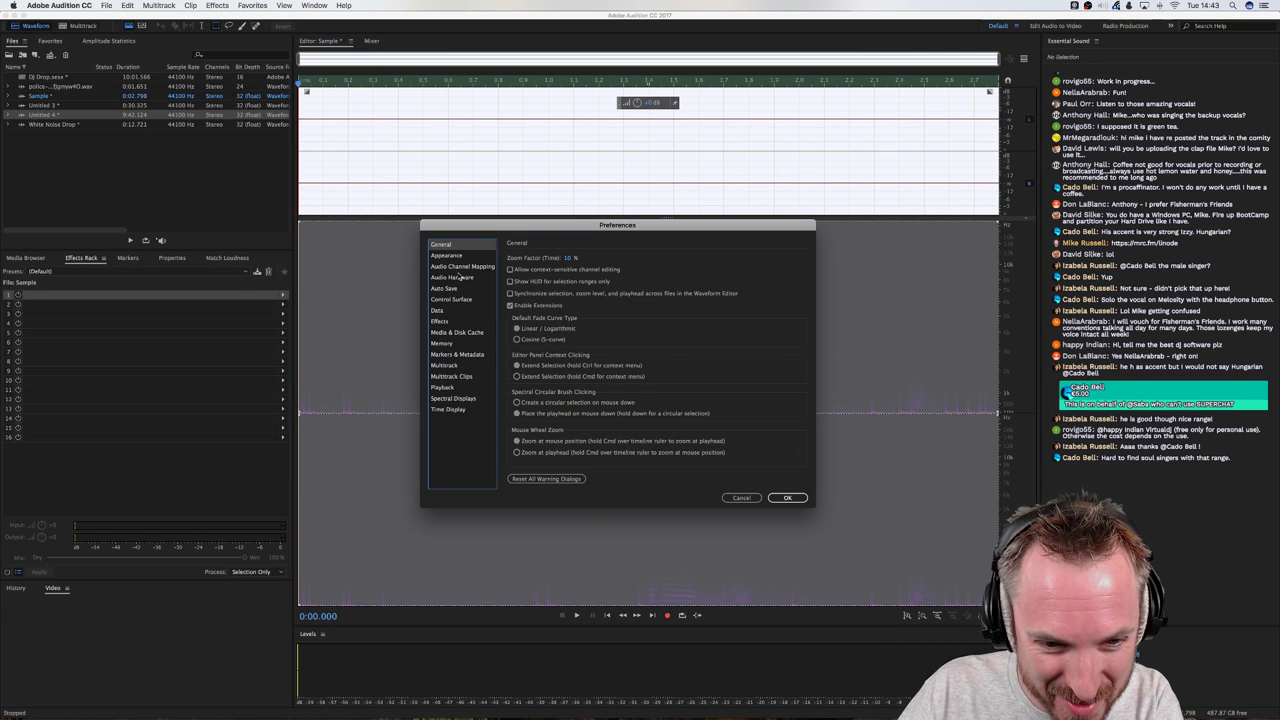
pyautogui.click(460, 267)
pyautogui.click(773, 295)
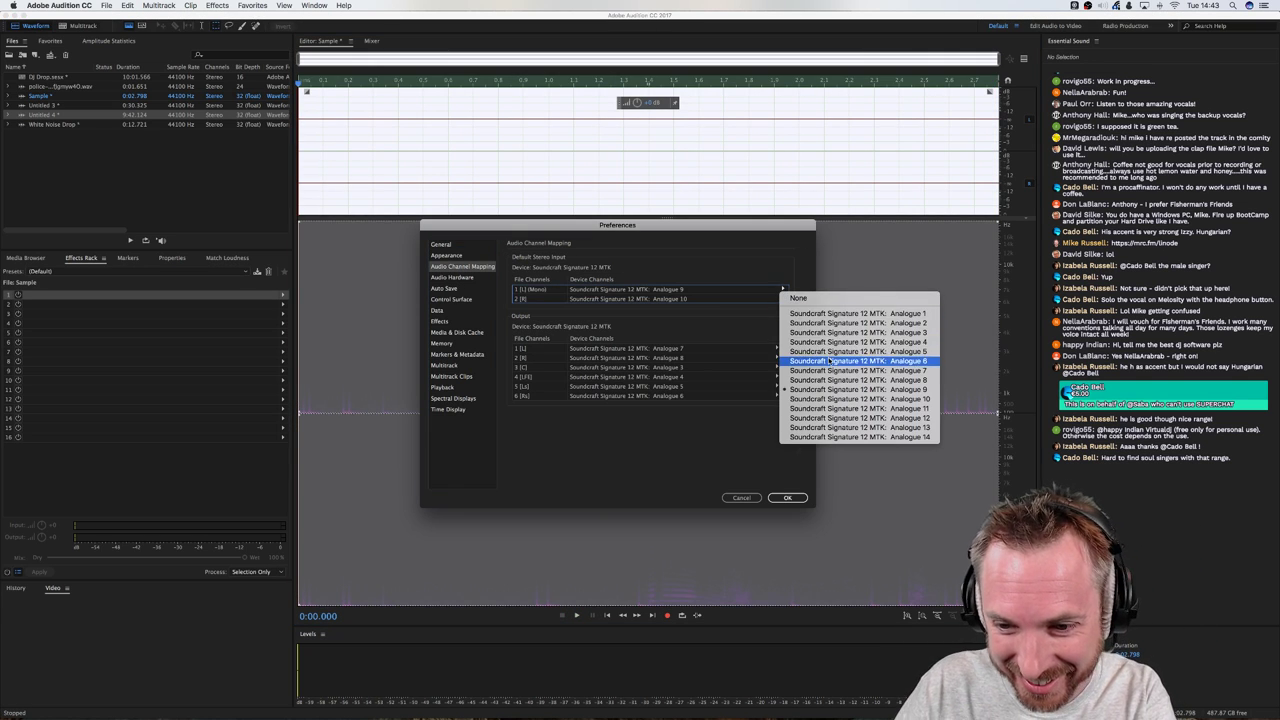
pyautogui.click(800, 337)
pyautogui.click(783, 299)
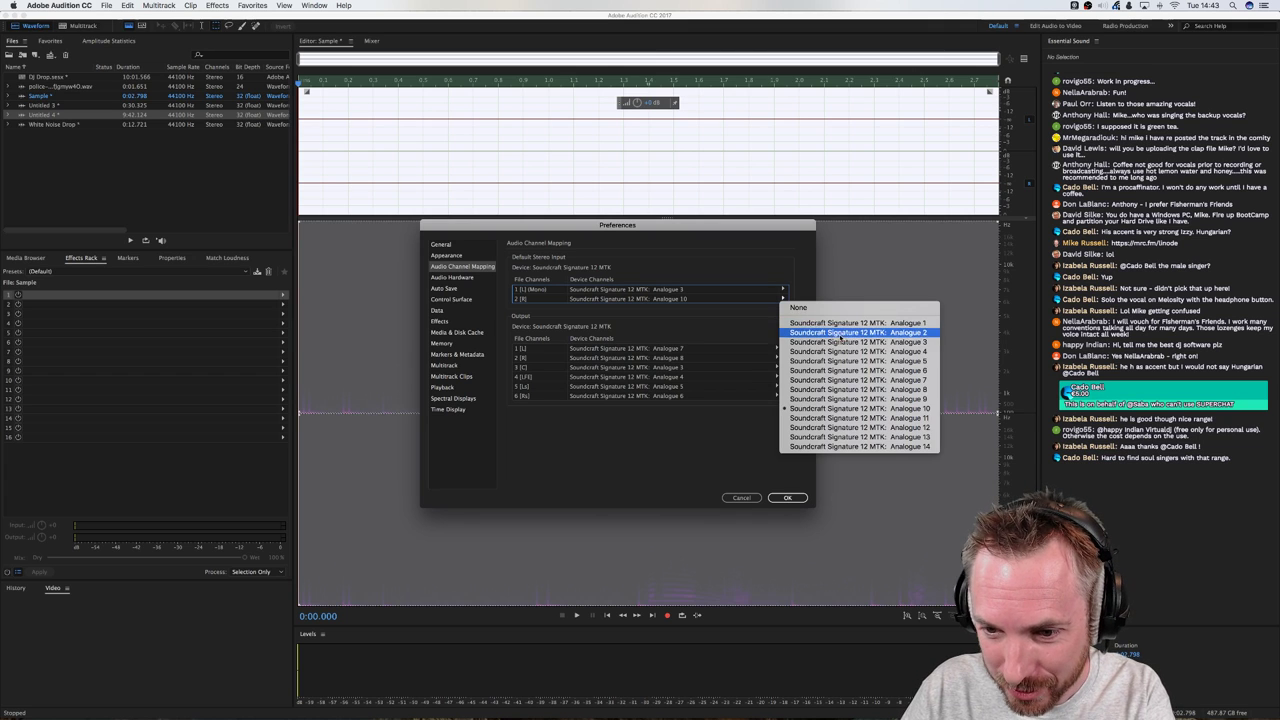
pyautogui.click(800, 337)
pyautogui.click(785, 499)
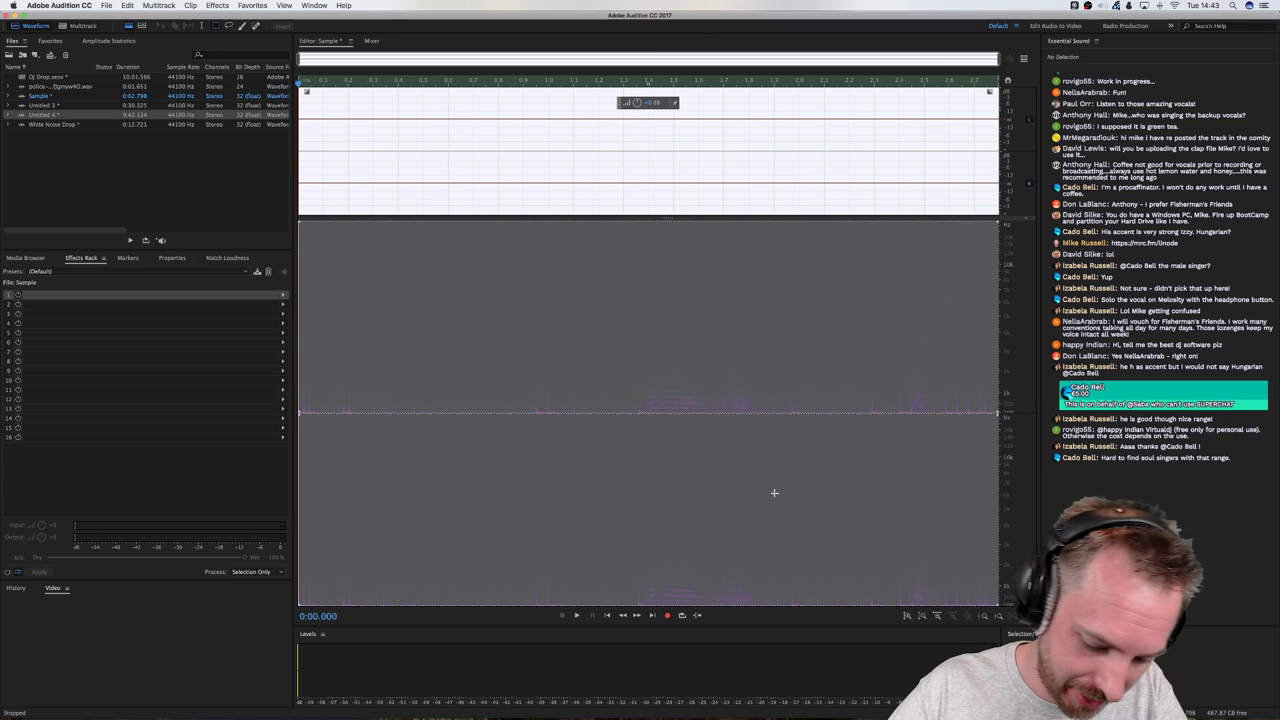
# Create another new audio file with the default name and settings, and record a vocal sound of about 2.5 seconds
pyautogui.press('super+shift+n')
pyautogui.press('Return')
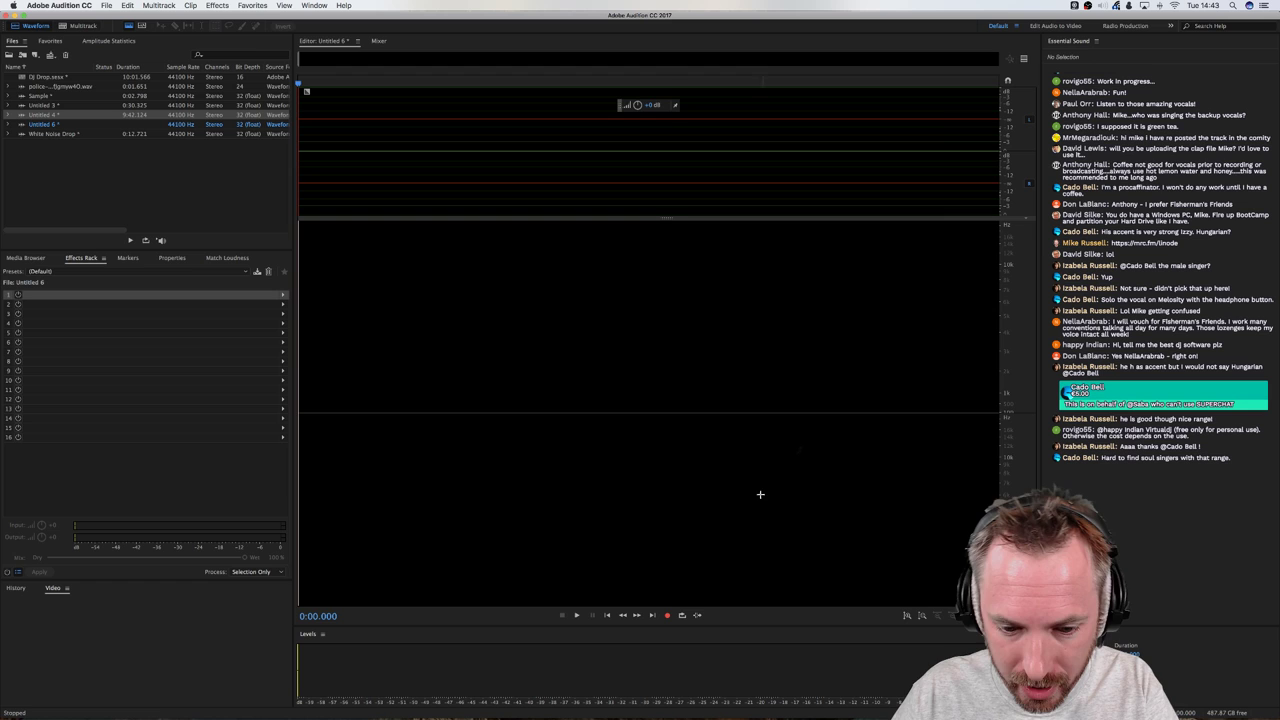
pyautogui.click(668, 615)
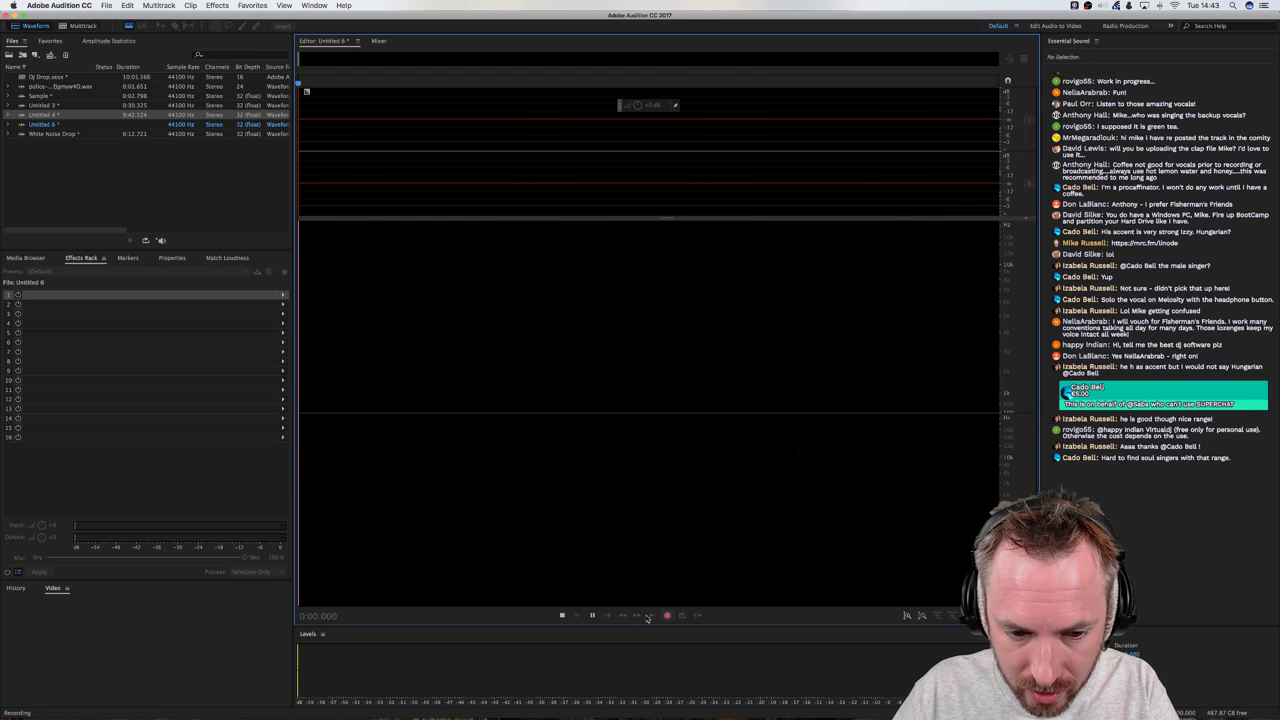
pyautogui.click(562, 615)
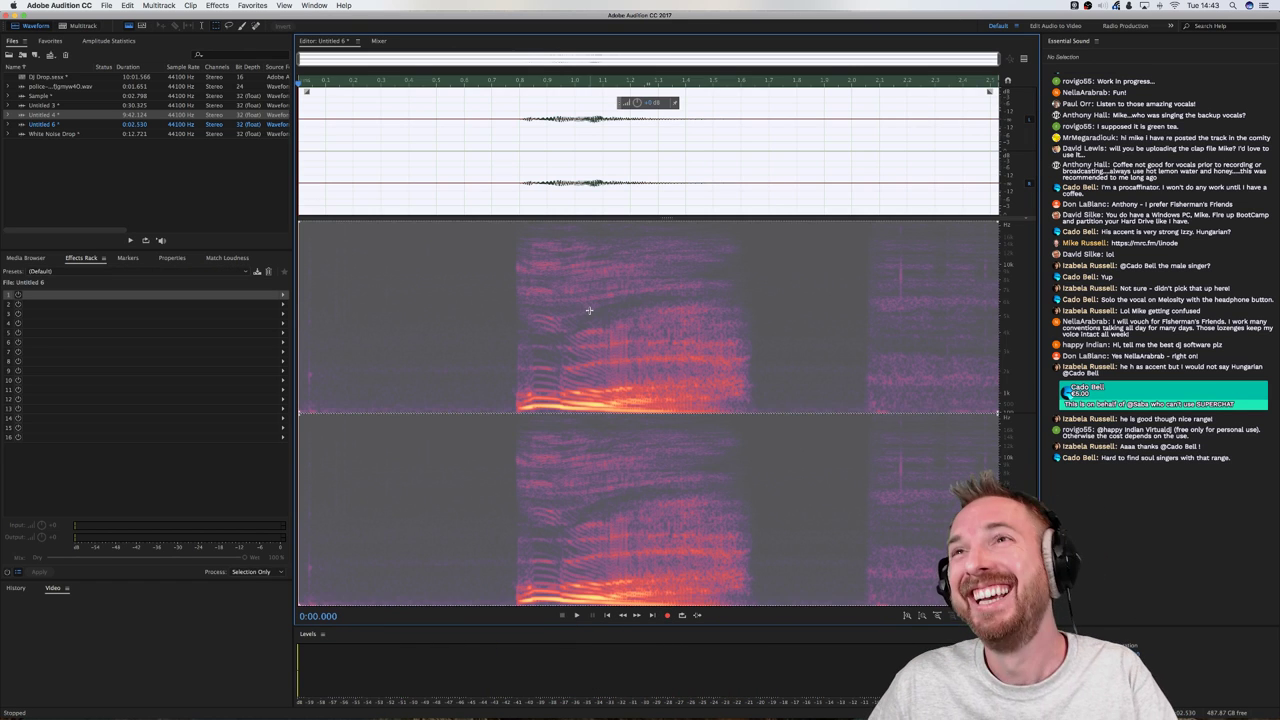
# Normalize the new vocal recording
pyautogui.click(228, 6)
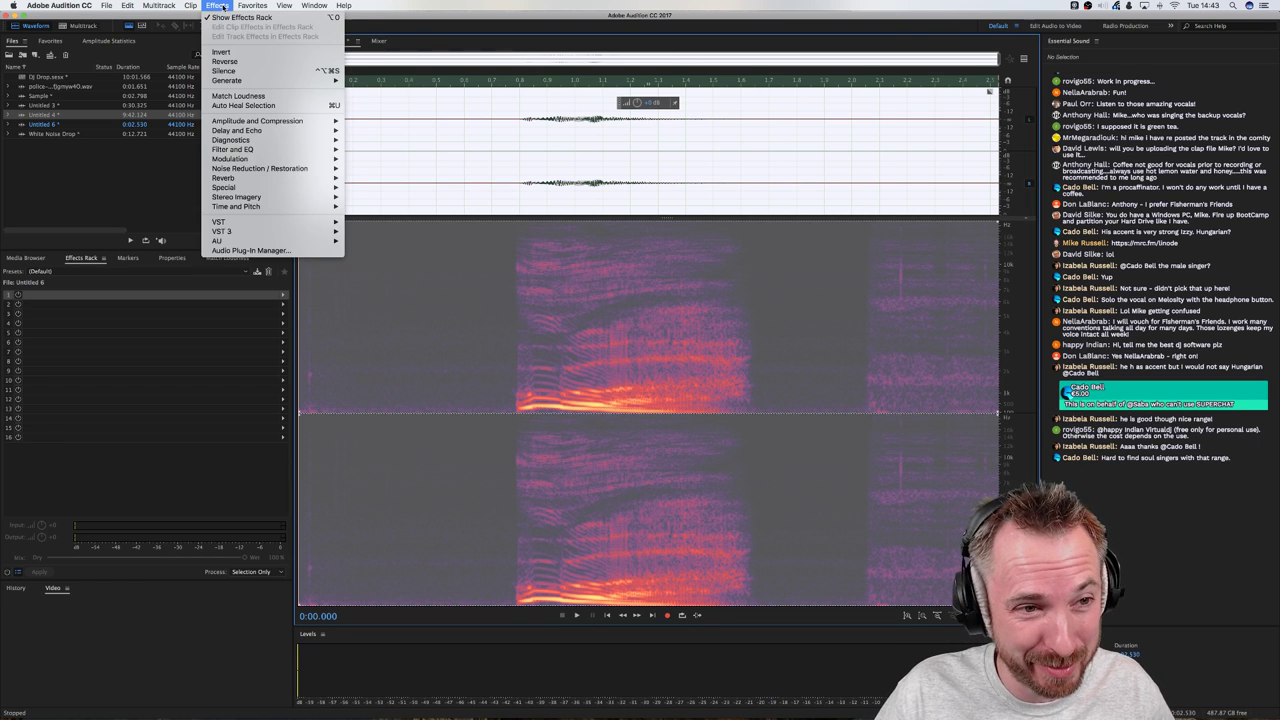
pyautogui.moveTo(252, 5)
pyautogui.click(272, 114)
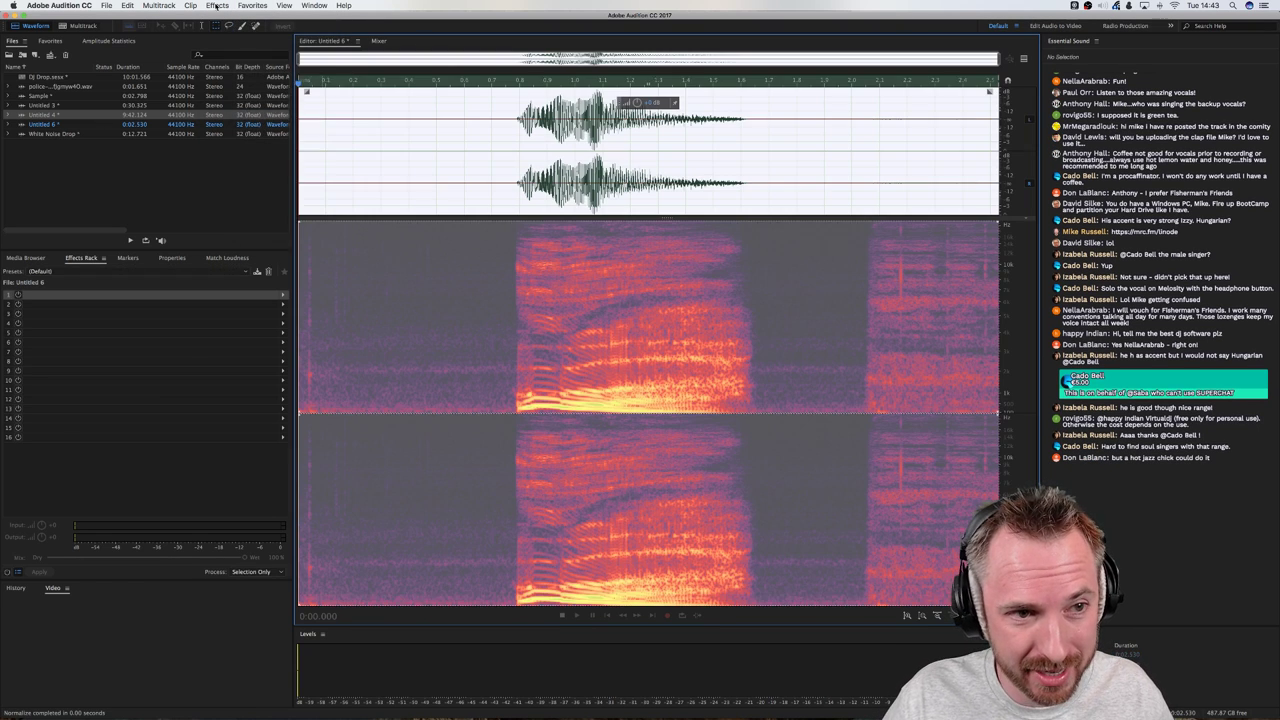
# Apply Dynamics Processing to the vocal recording, nudging the curve's upper point so the compressor acts above -23.24 dB
pyautogui.click(216, 6)
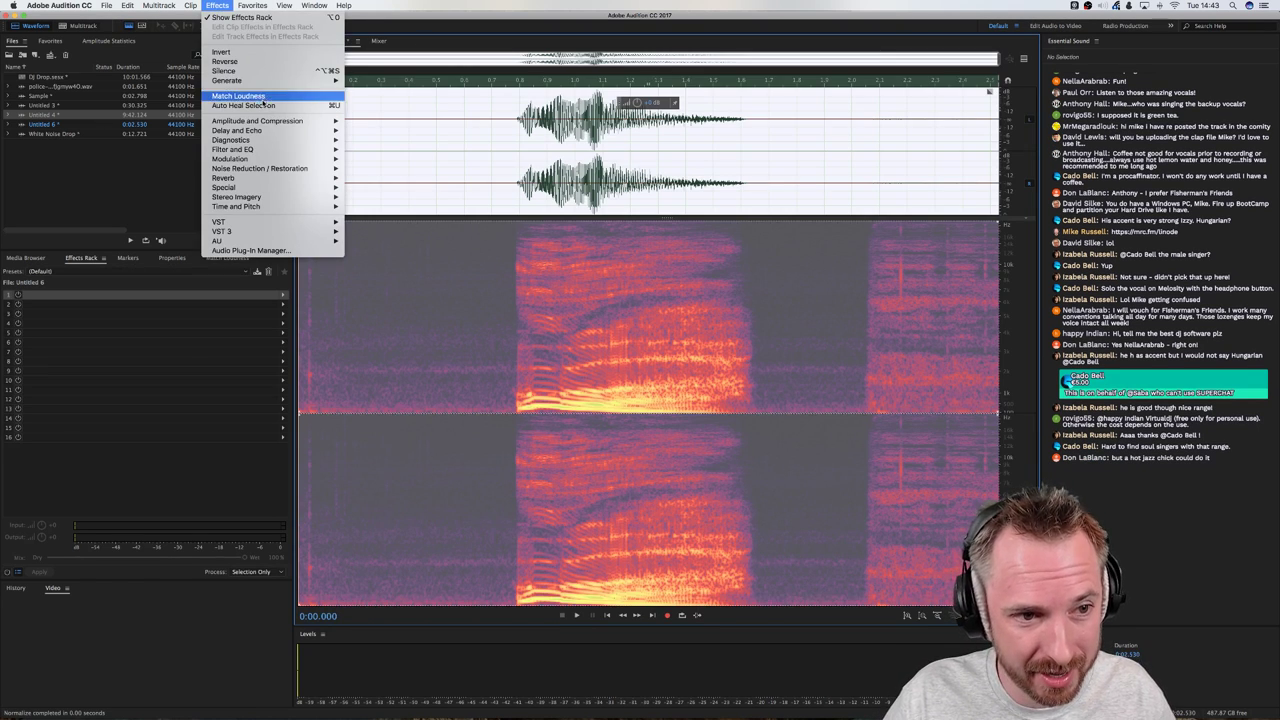
pyautogui.moveTo(300, 121)
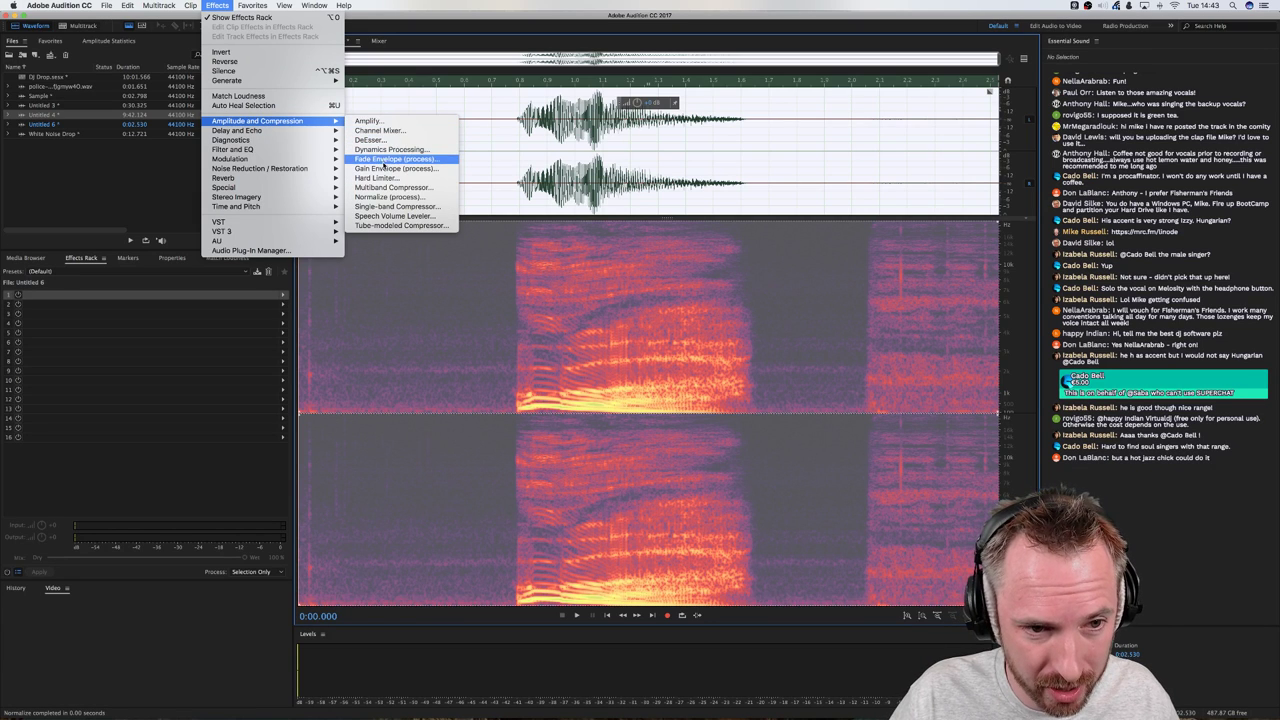
pyautogui.click(388, 149)
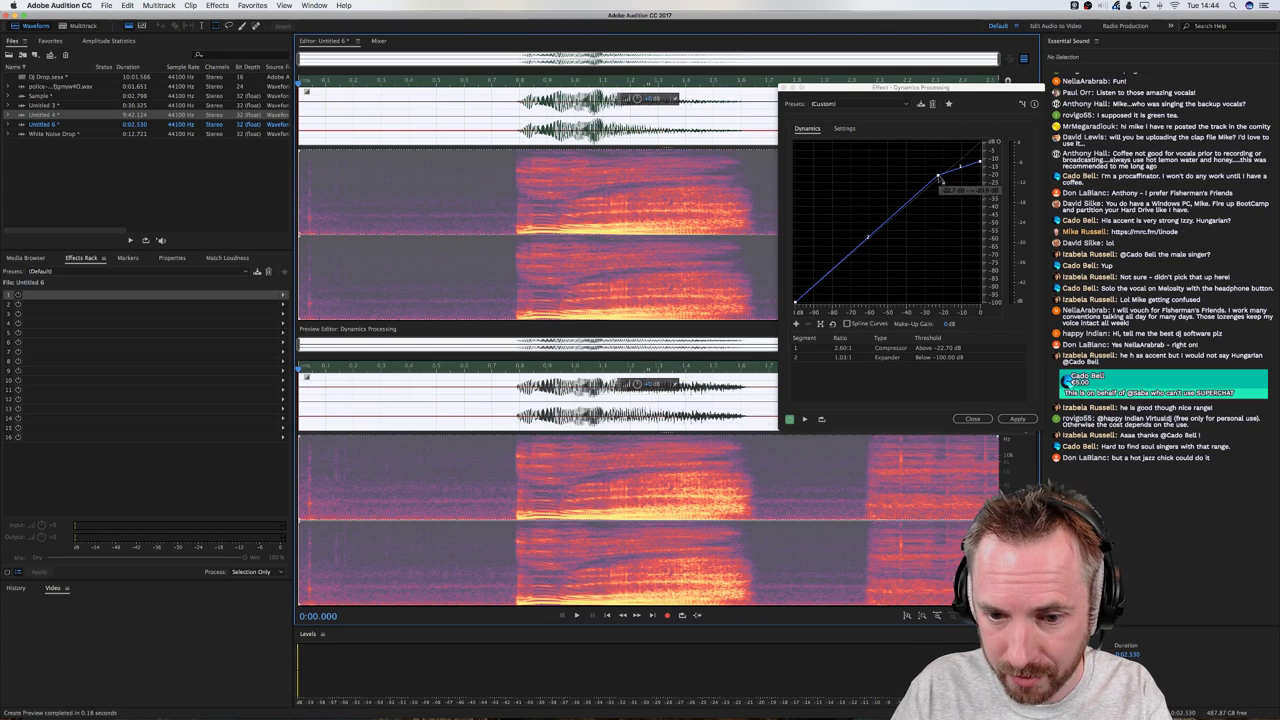
pyautogui.moveTo(938, 178); pyautogui.dragTo(937, 172)
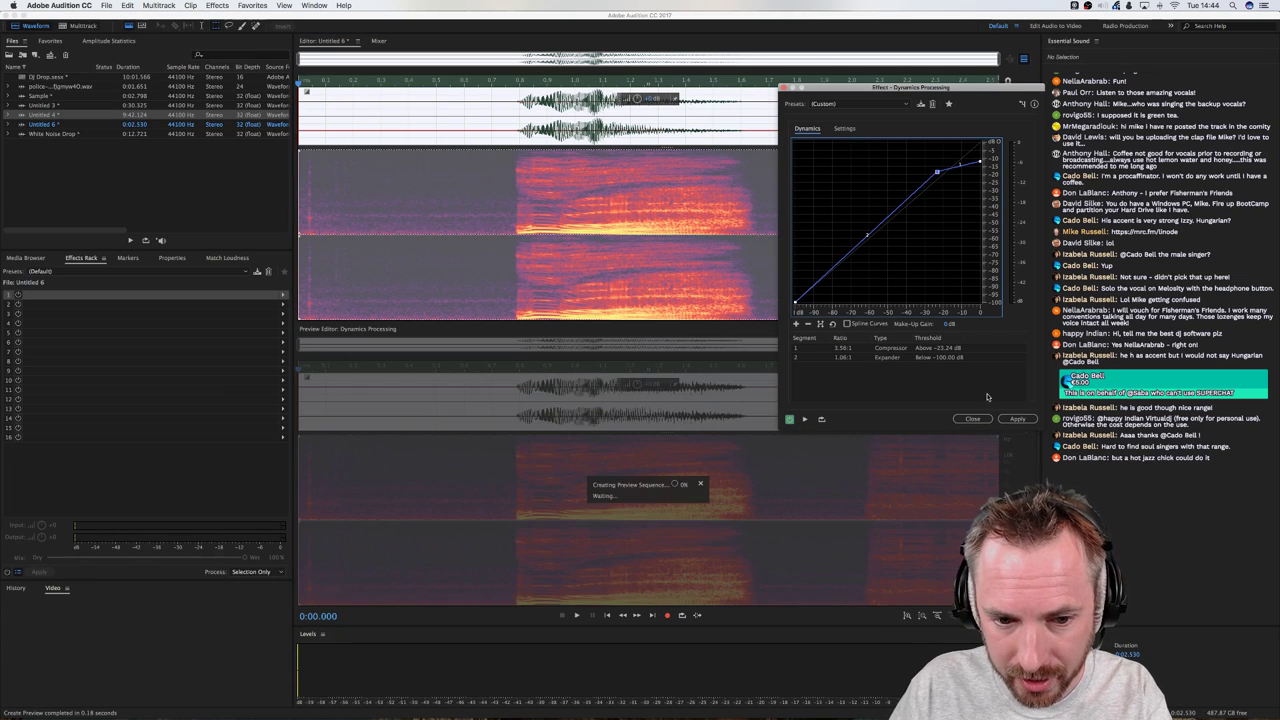
pyautogui.click(1015, 419)
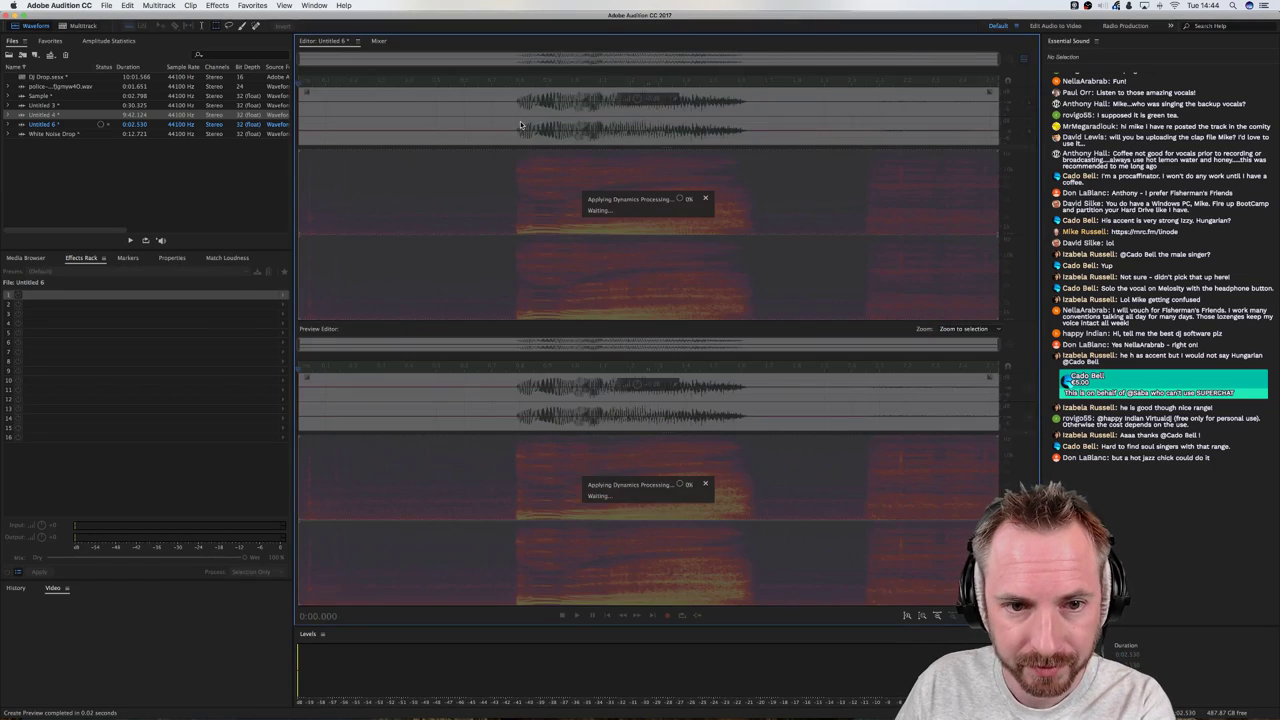
# Trim the vocal recording by deleting the silence before the vocal sound and the noise after it
pyautogui.click(517, 128)
pyautogui.moveTo(517, 128); pyautogui.dragTo(299, 128)
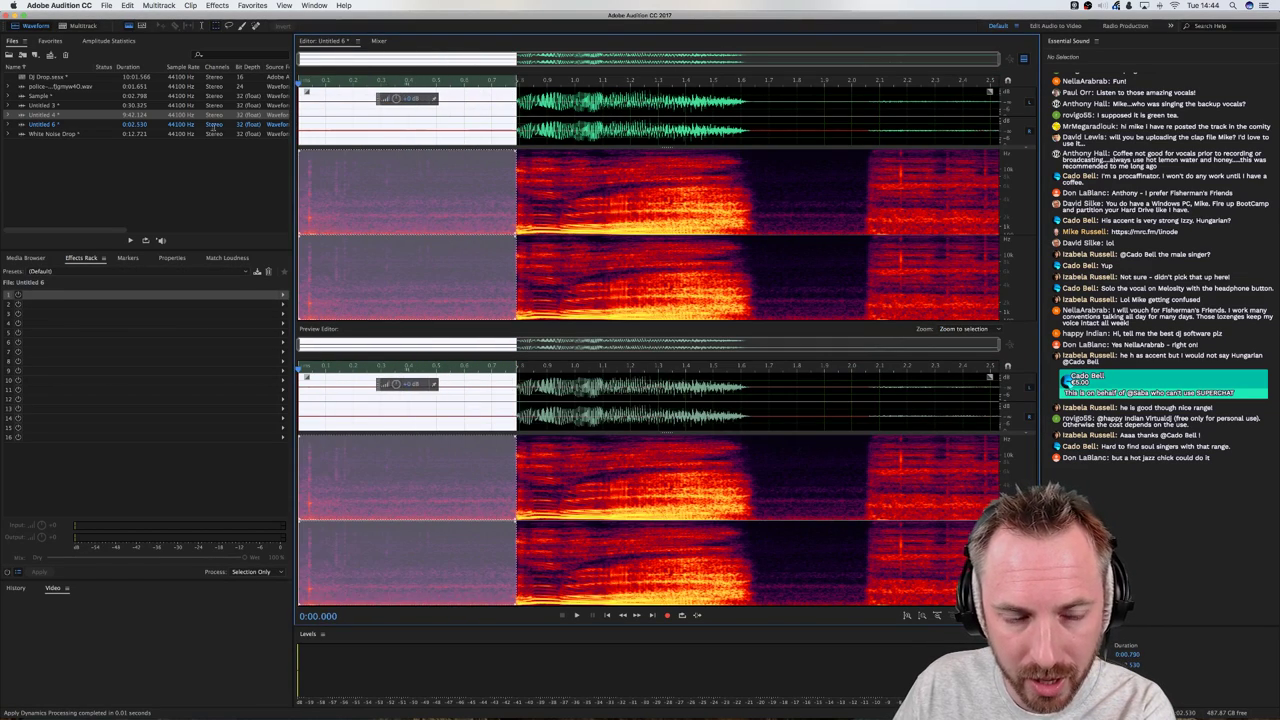
pyautogui.press('Delete')
pyautogui.moveTo(651, 133); pyautogui.dragTo(995, 133)
pyautogui.press('Delete')
# Save the trimmed vocal as a WAV file named Oooh
pyautogui.press('super+shift+s')
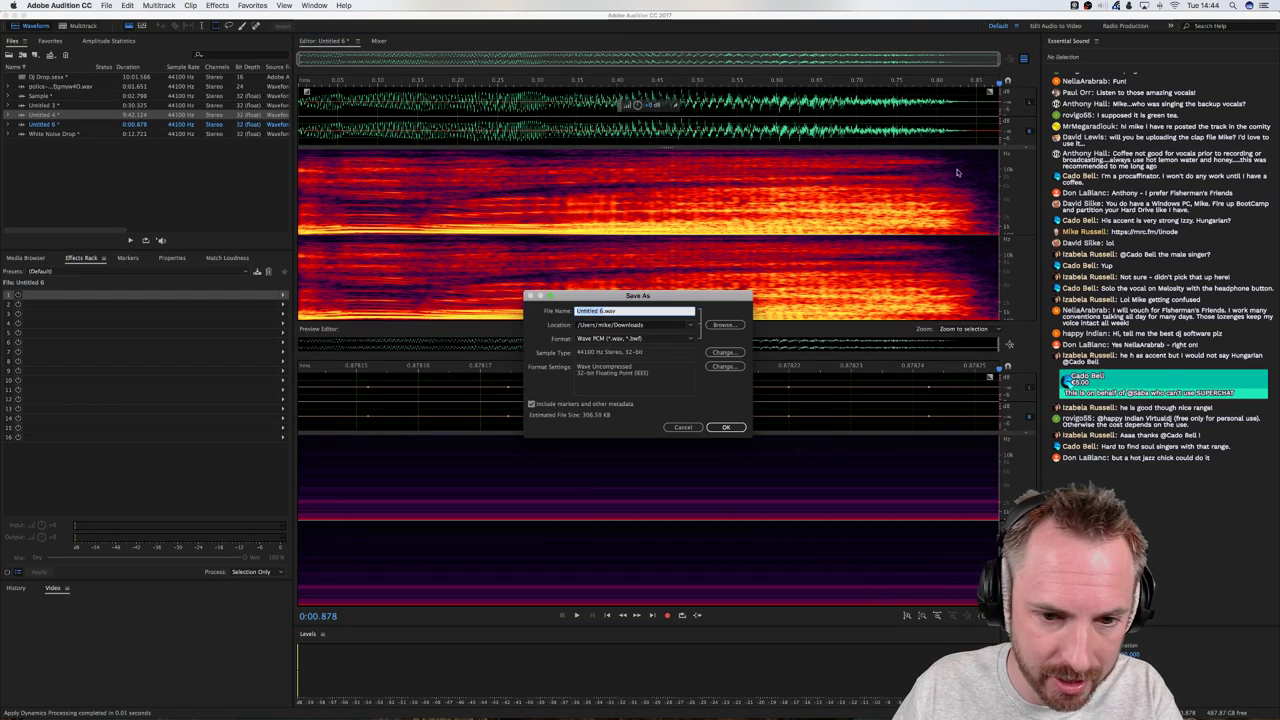
pyautogui.write('Oooh')
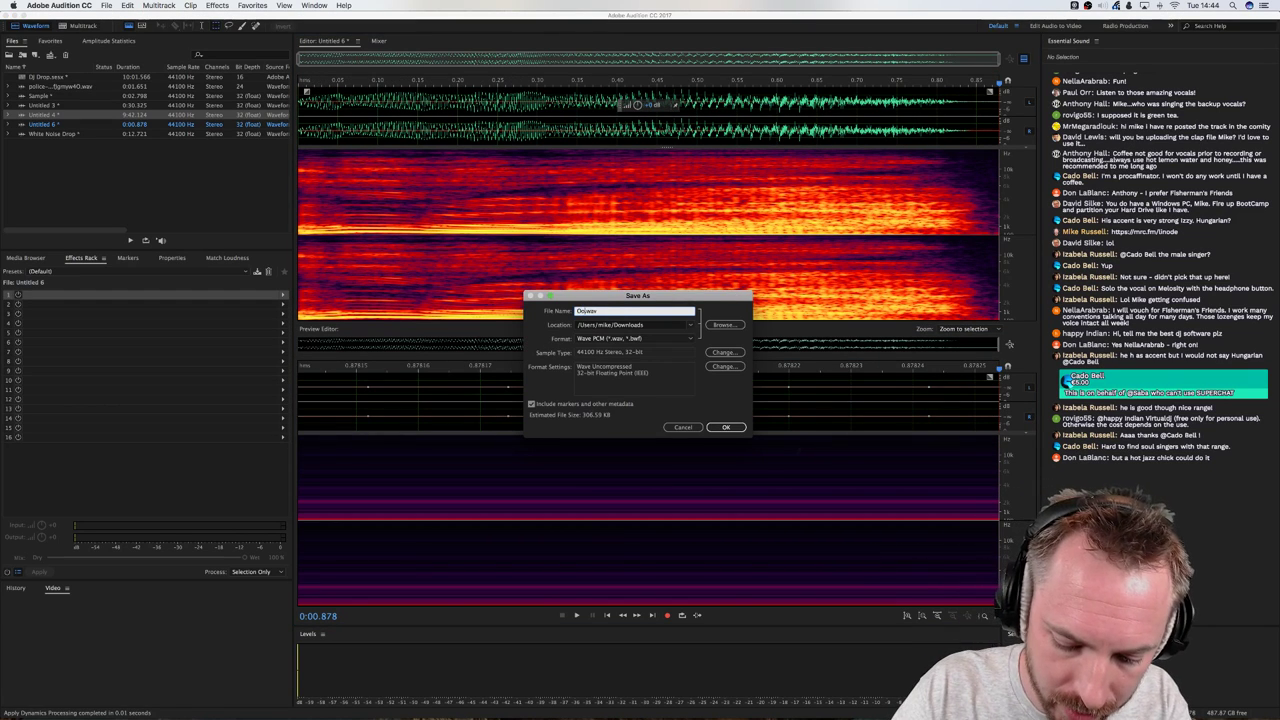
pyautogui.press('Return')
# In Ultrabeat, load Oooh.wav as the sample for oscillator 2 of the Sub voice and audition it
pyautogui.moveTo(686, 700)
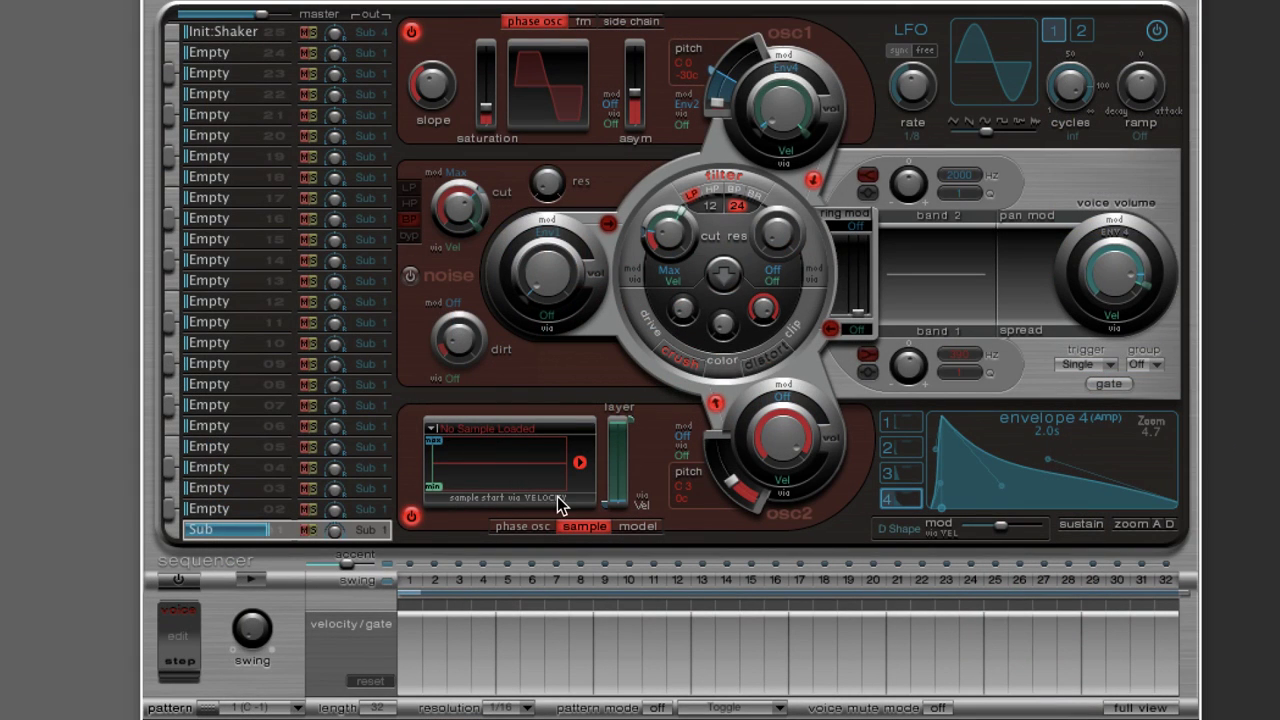
pyautogui.click(510, 430)
pyautogui.click(506, 457)
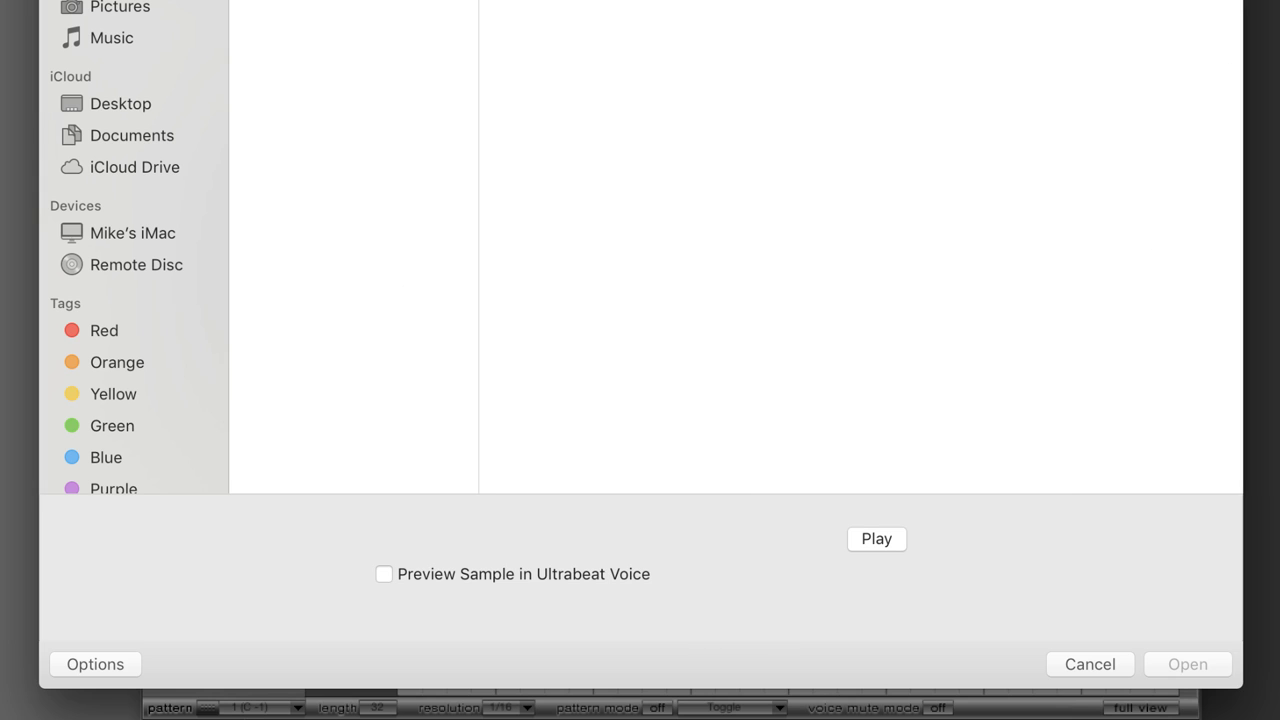
pyautogui.press('Return')
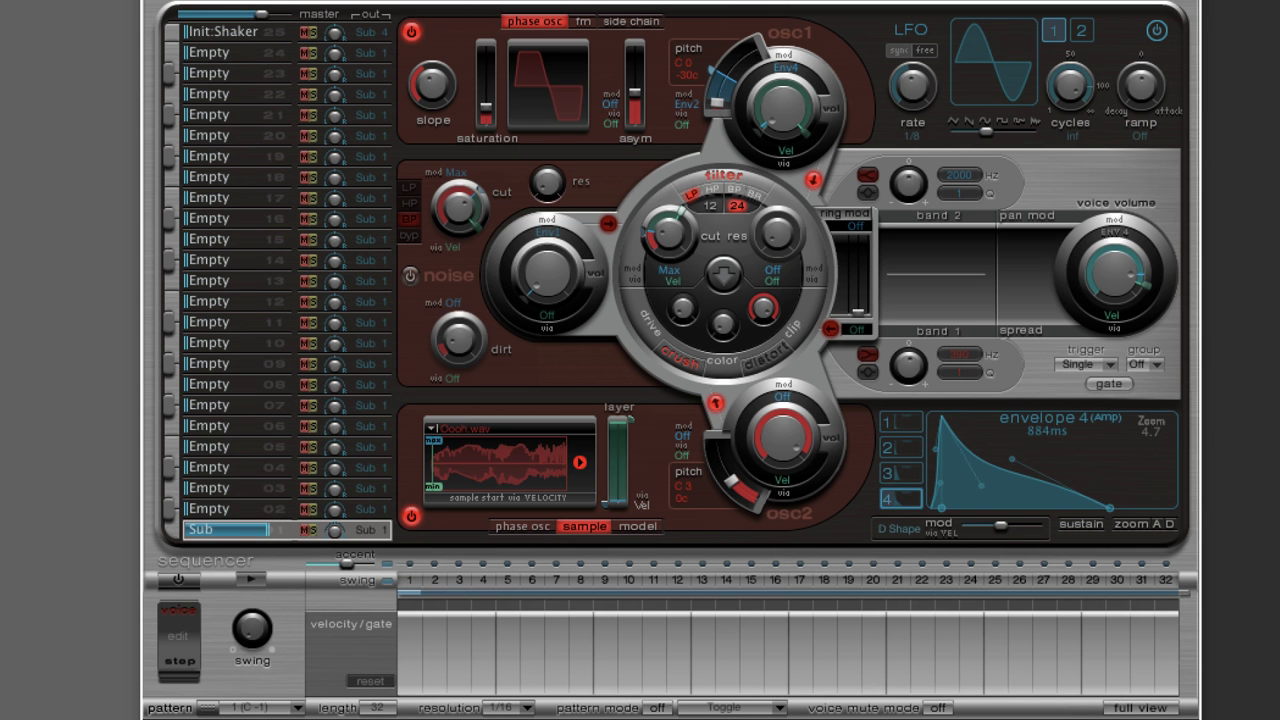
pyautogui.click(579, 463)
# Raise oscillator 1's saturation and try the noise generator with more volume and a high-pass filter, switching the noise off again
pyautogui.moveTo(489, 120)
pyautogui.mouseDown()
pyautogui.moveTo(487, 52)
pyautogui.moveTo(485, 100)
pyautogui.mouseUp()
pyautogui.click(410, 276)
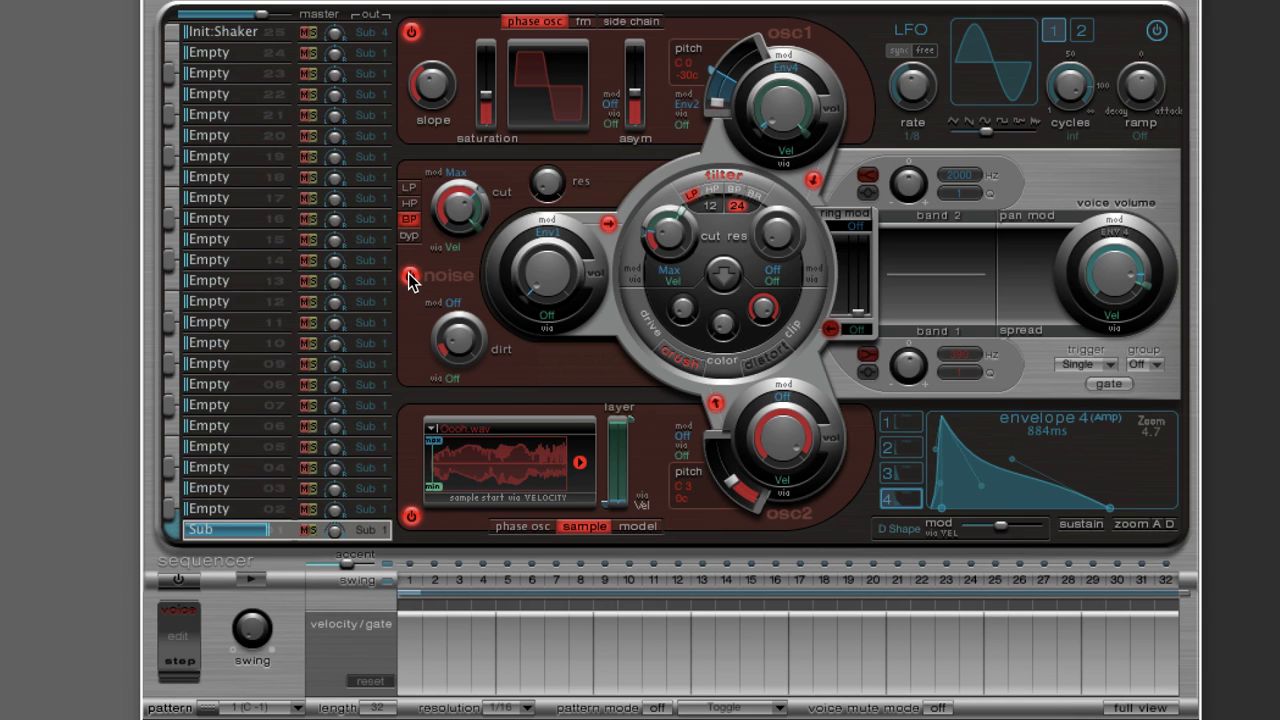
pyautogui.moveTo(548, 236); pyautogui.dragTo(566, 132)
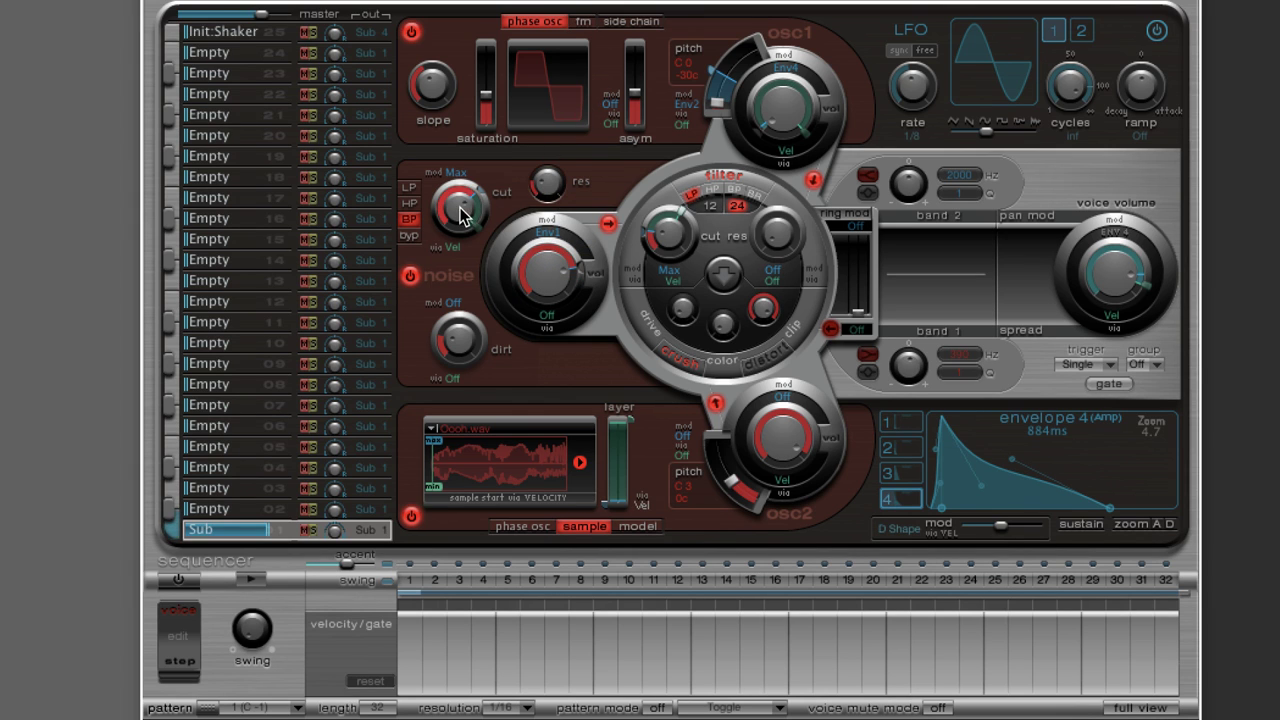
pyautogui.moveTo(462, 215); pyautogui.dragTo(449, 277)
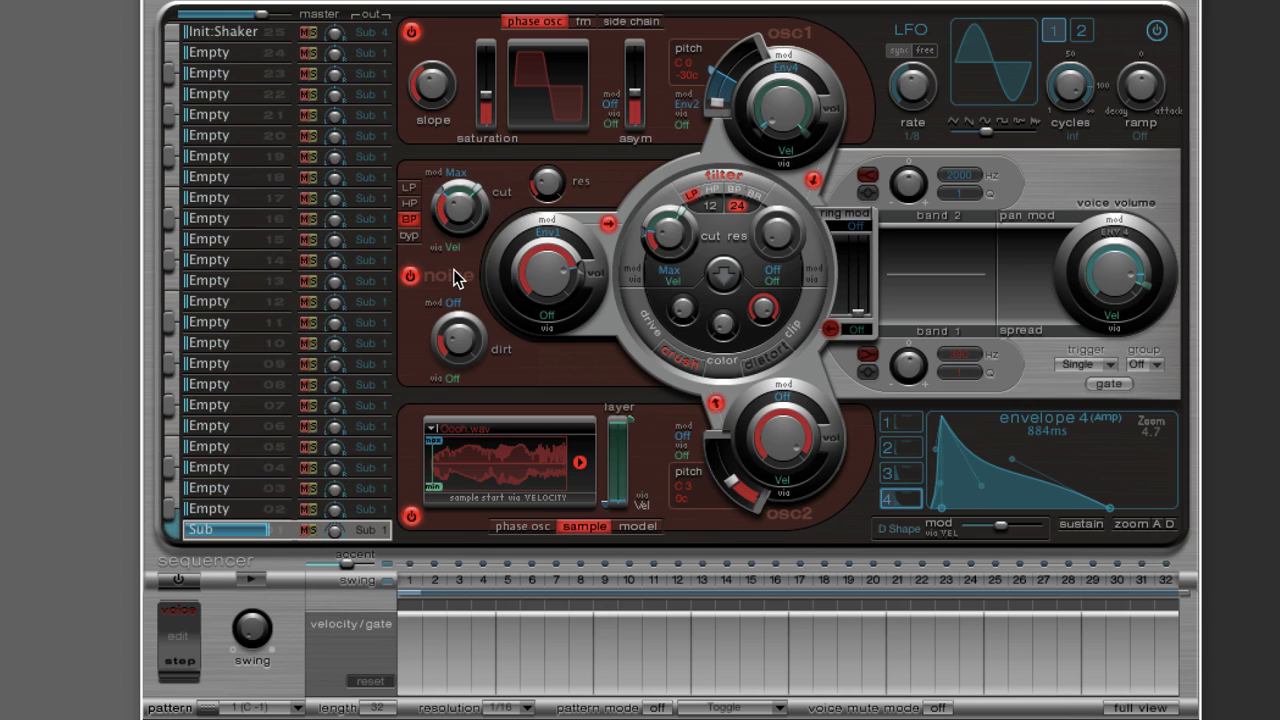
pyautogui.click(410, 202)
pyautogui.moveTo(443, 200); pyautogui.dragTo(452, 190)
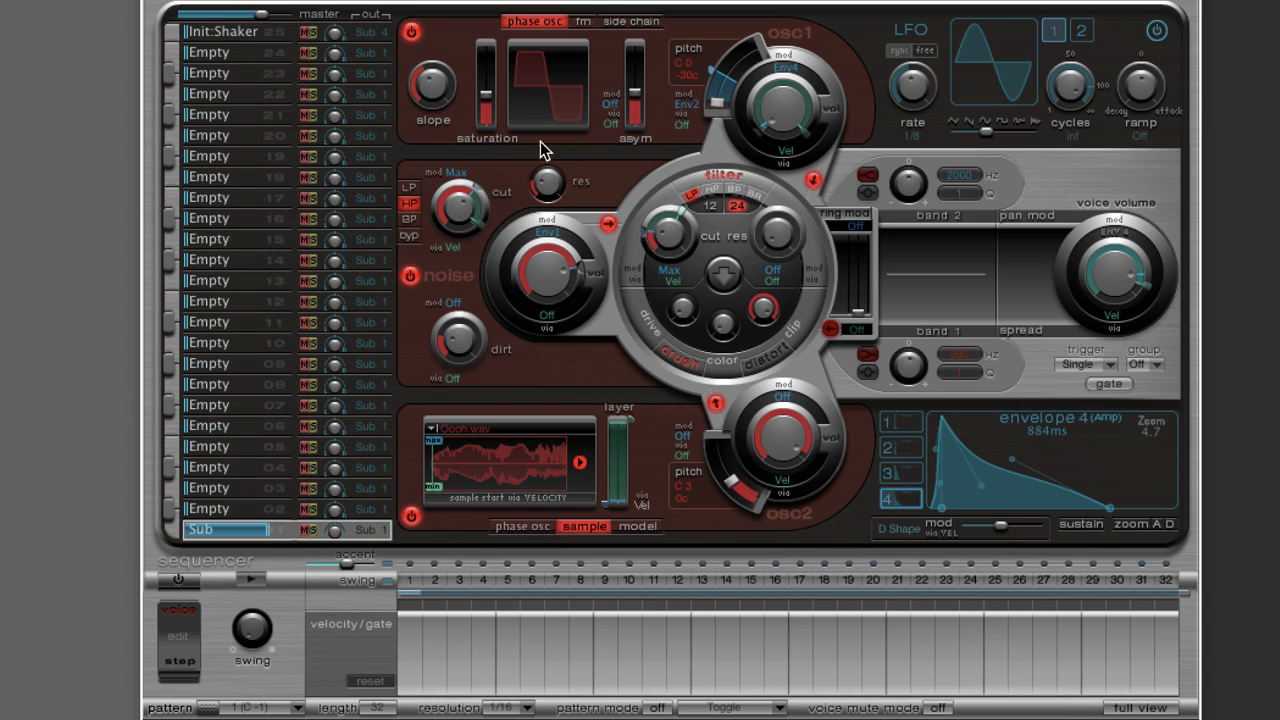
pyautogui.click(410, 277)
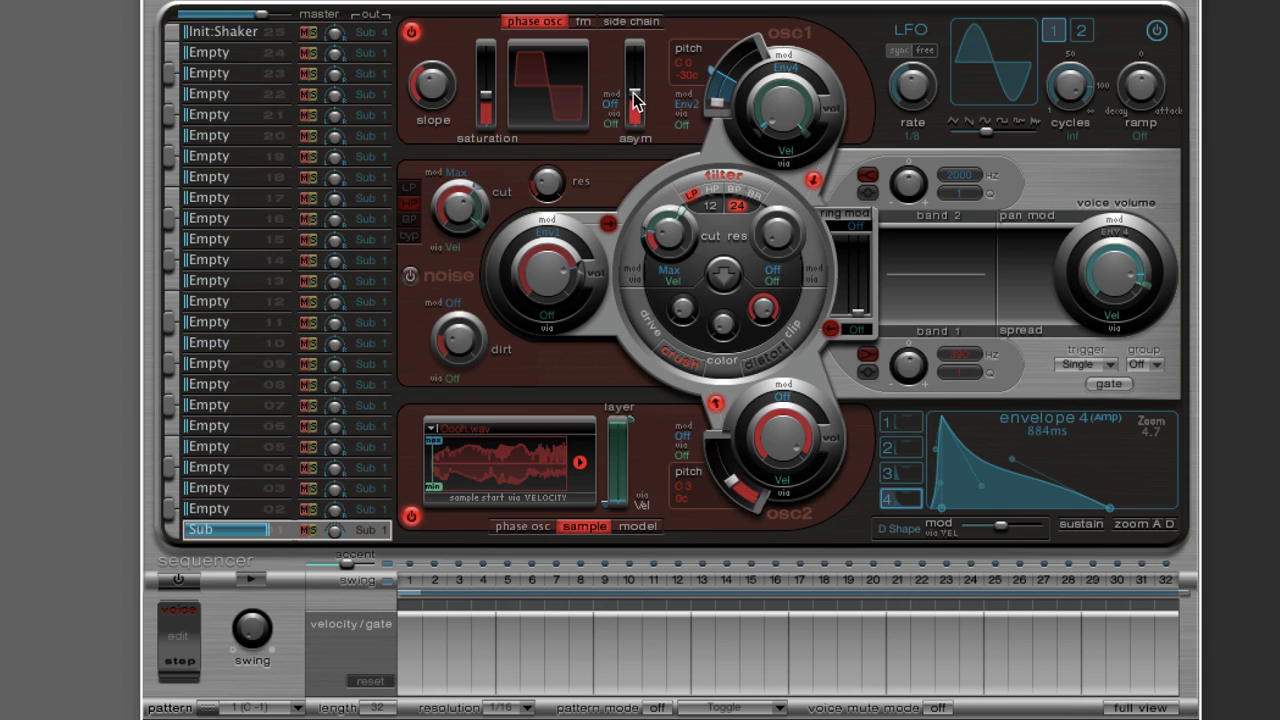
# Lower oscillator 1's asymmetry to minimum, reduce its saturation to about 0.08, and set its pitch to G#-1
pyautogui.moveTo(635, 97); pyautogui.dragTo(631, 148)
pyautogui.moveTo(485, 97); pyautogui.dragTo(486, 120)
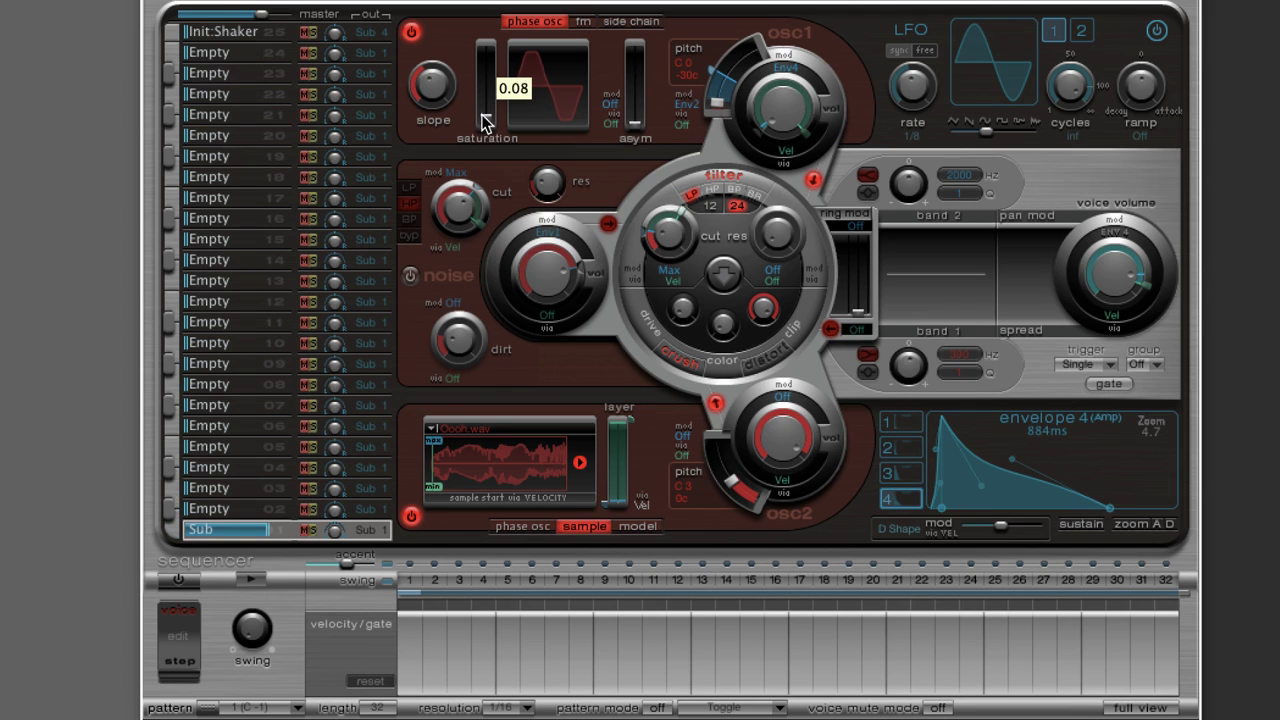
pyautogui.moveTo(740, 110)
pyautogui.mouseDown()
pyautogui.moveTo(737, 57)
pyautogui.moveTo(770, 30)
pyautogui.moveTo(730, 112)
pyautogui.mouseUp()
# Switch oscillator 1 to FM mode, reduce the FM amount, and lower the pitch to C-1
pyautogui.click(584, 23)
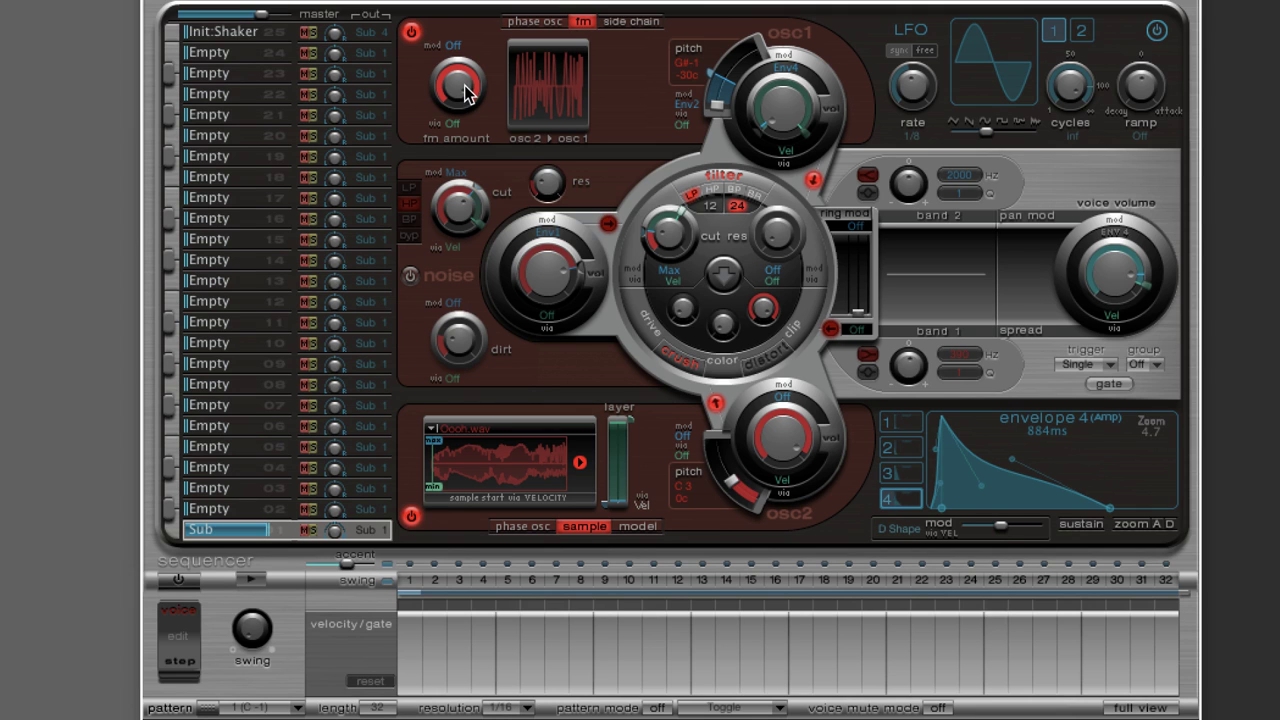
pyautogui.moveTo(470, 93)
pyautogui.mouseDown()
pyautogui.moveTo(460, 206)
pyautogui.moveTo(467, 100)
pyautogui.moveTo(478, 106)
pyautogui.mouseUp()
pyautogui.moveTo(714, 106)
pyautogui.mouseDown()
pyautogui.moveTo(749, 34)
pyautogui.moveTo(811, 6)
pyautogui.moveTo(758, 38)
pyautogui.moveTo(712, 106)
pyautogui.mouseUp()
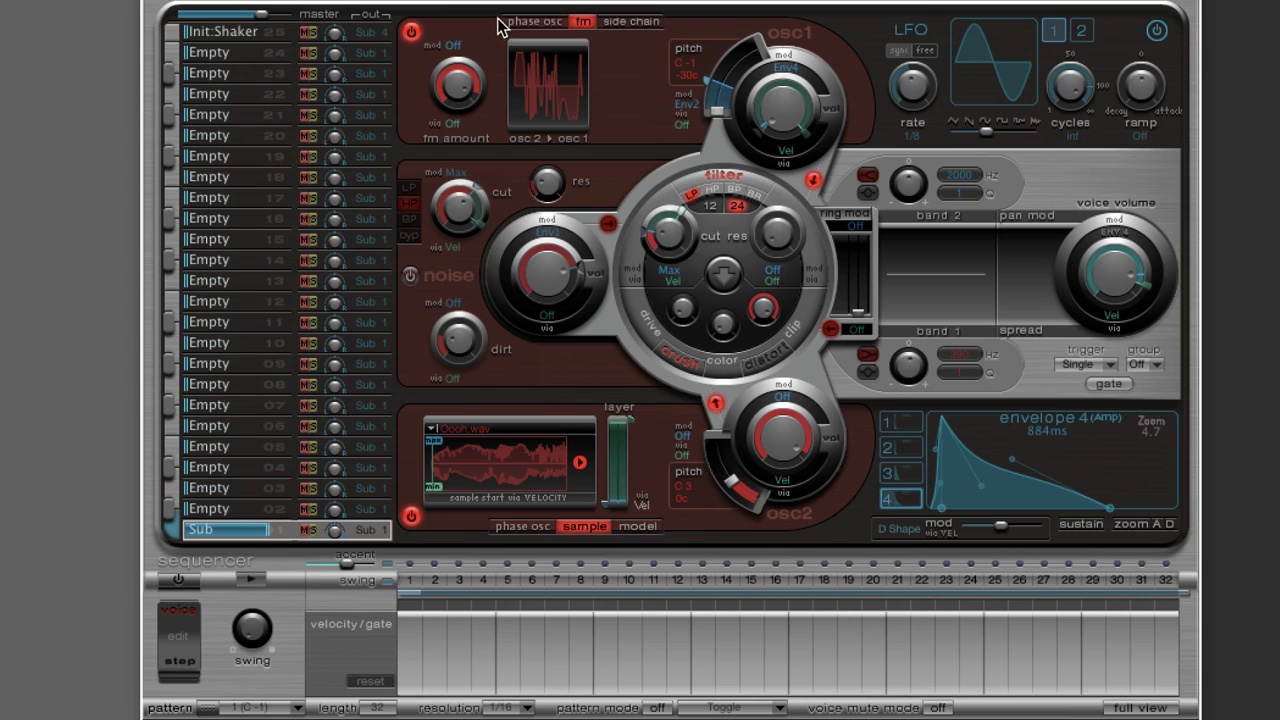
# Return oscillator 1 to phase oscillator mode with high saturation, and reshape the early part of amp envelope 4
pyautogui.click(512, 24)
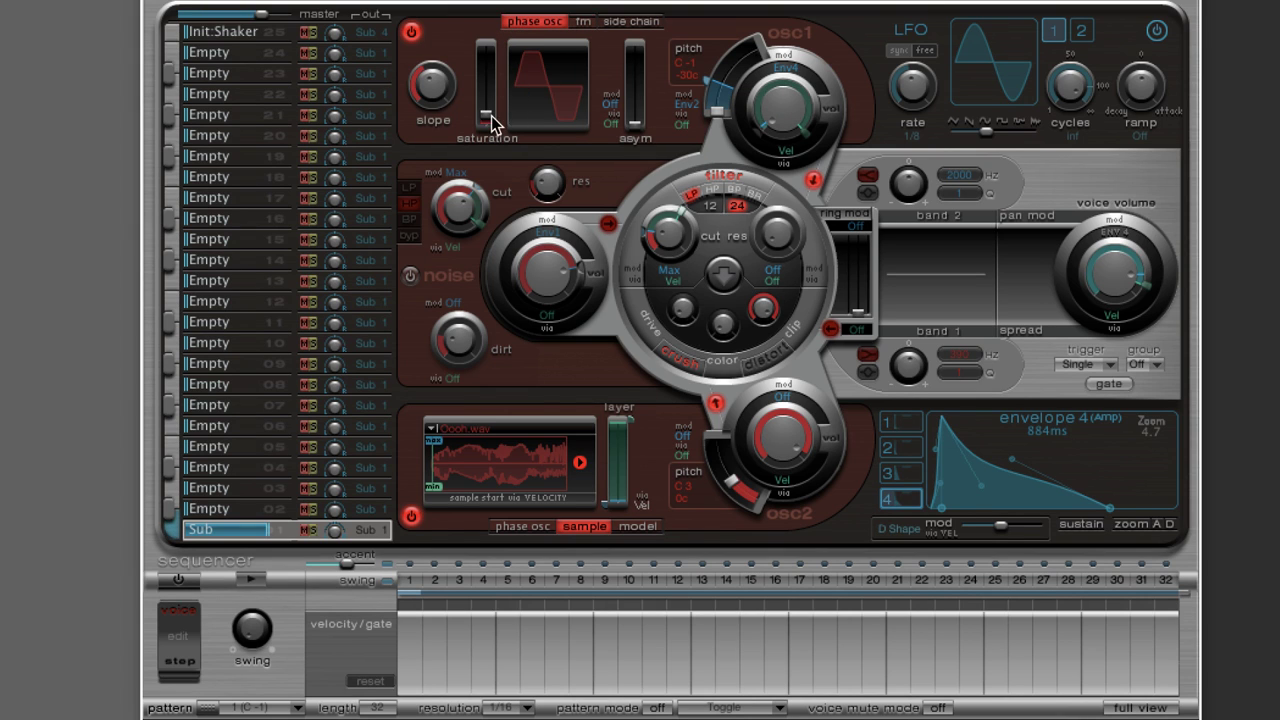
pyautogui.moveTo(487, 113); pyautogui.dragTo(490, 66)
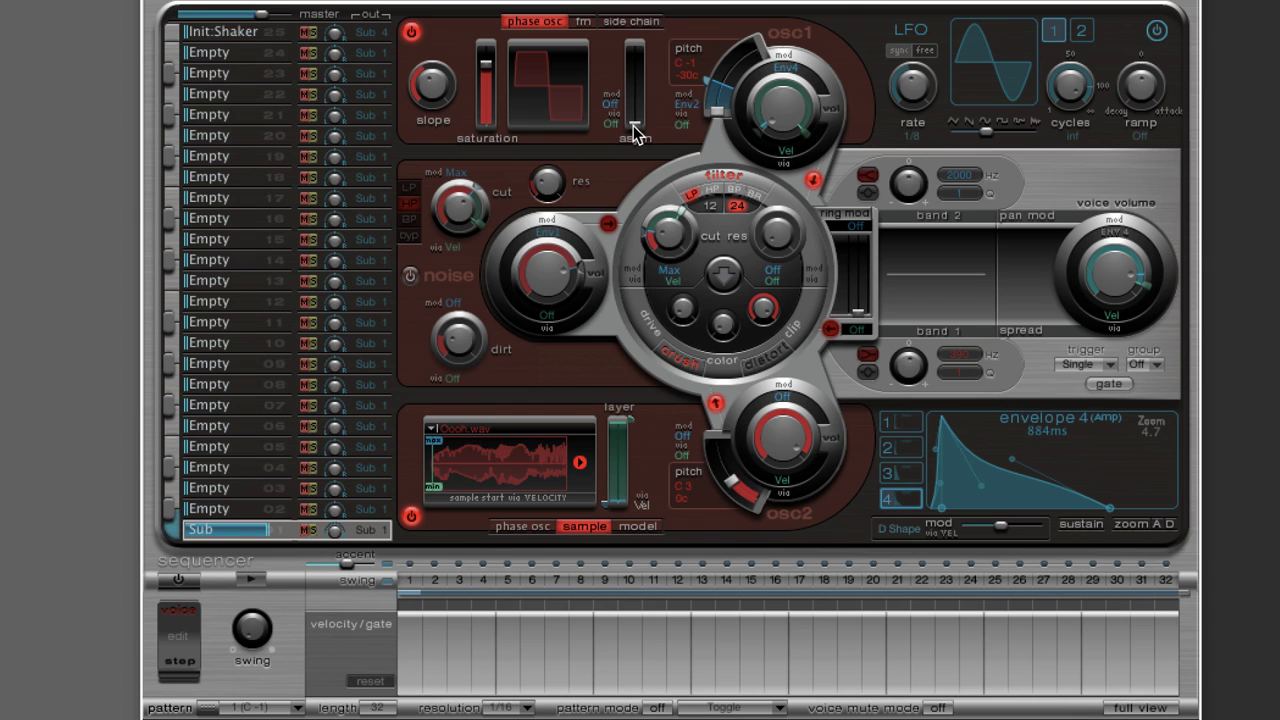
pyautogui.moveTo(634, 128); pyautogui.dragTo(630, 205)
pyautogui.moveTo(945, 424); pyautogui.dragTo(975, 493)
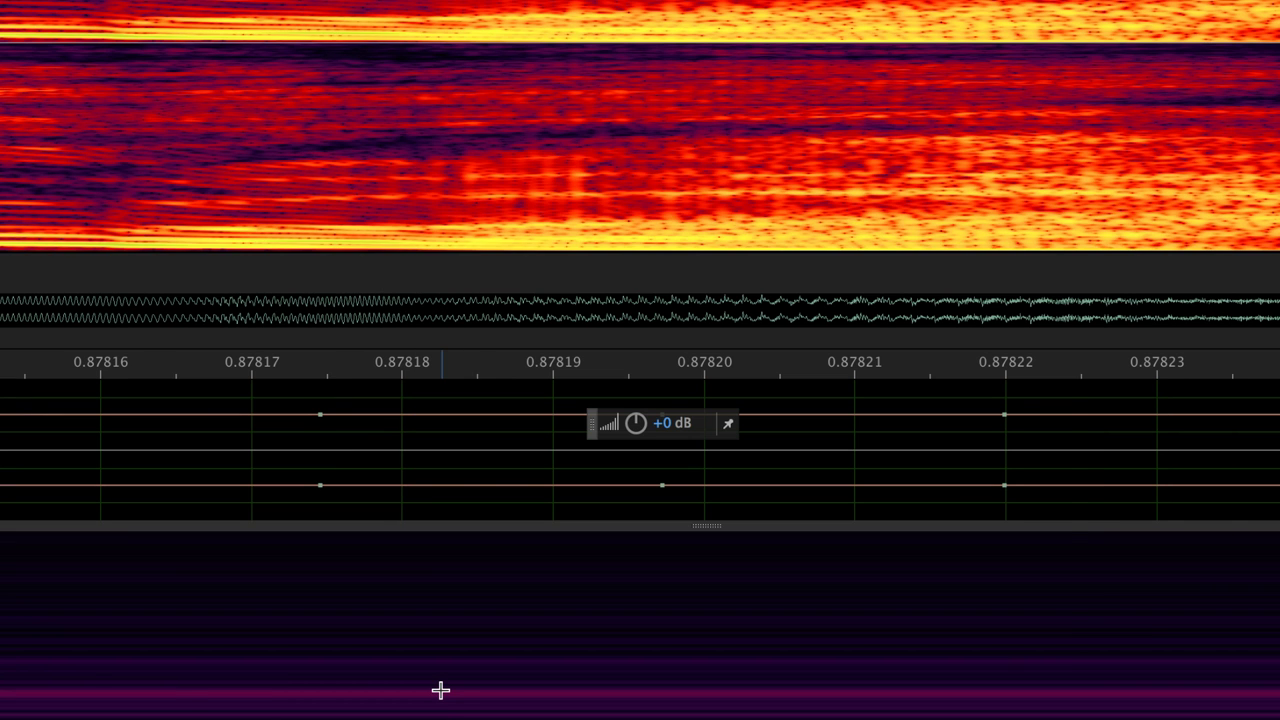
# In Adobe Audition's audio channel mapping preferences, set the default stereo input's left channel to Analogue 9 and reassign its right channel
pyautogui.press('super+comma')
pyautogui.click(196, 118)
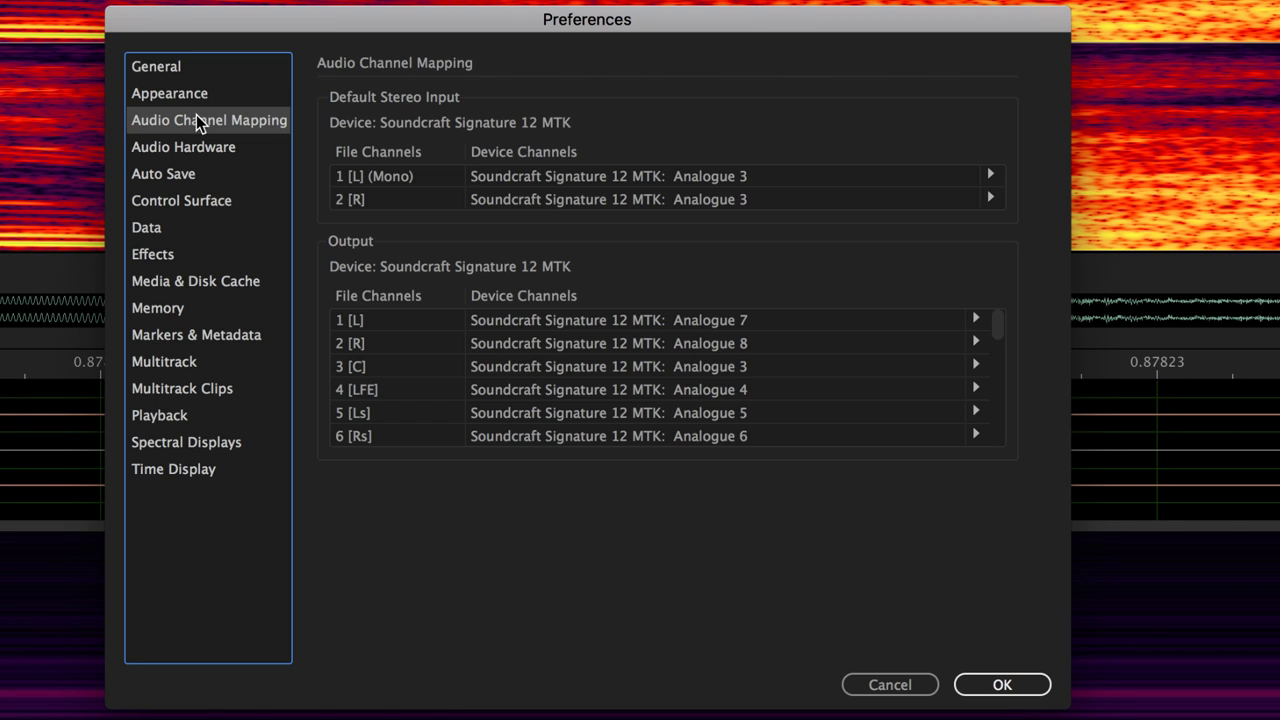
pyautogui.click(992, 176)
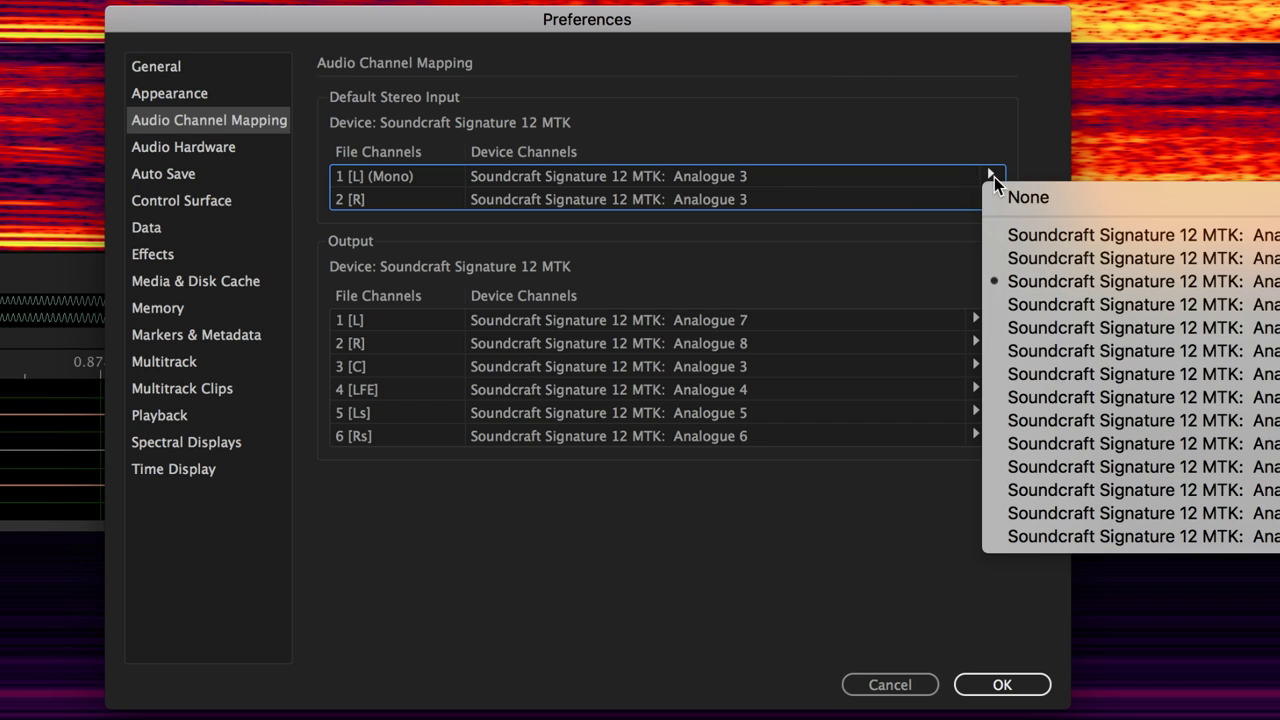
pyautogui.click(1179, 420)
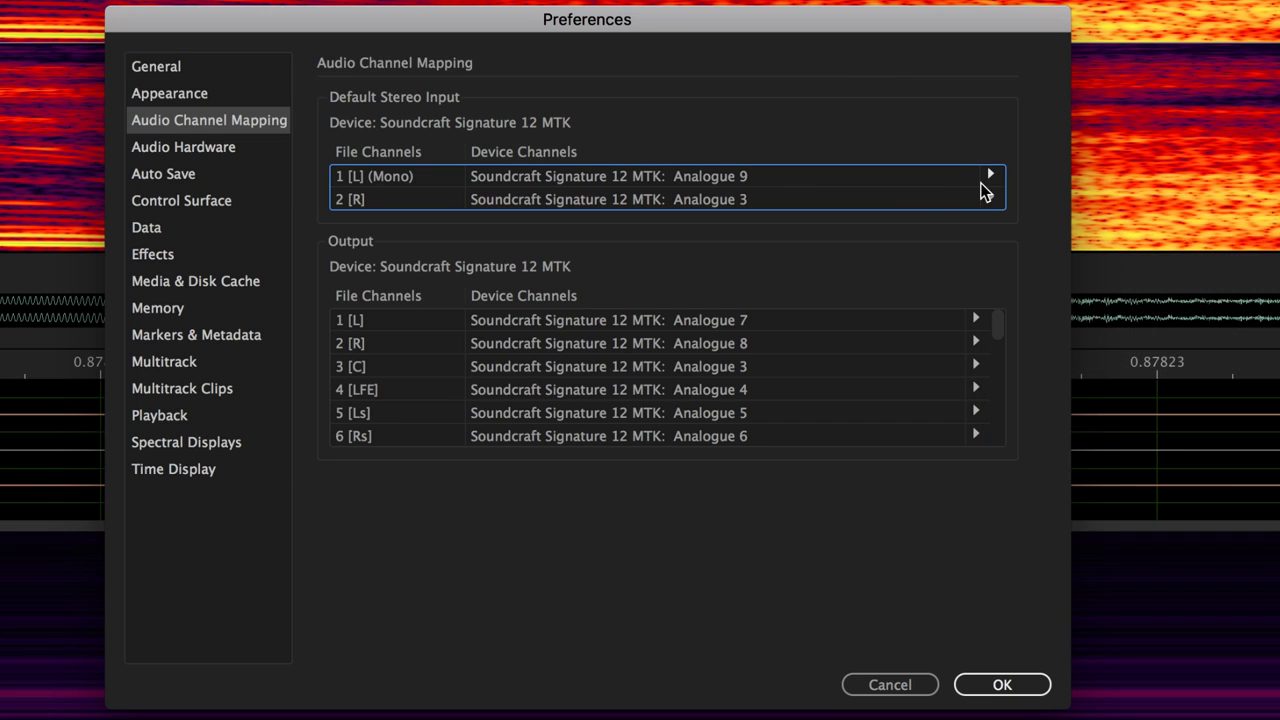
pyautogui.click(991, 199)
pyautogui.click(1168, 464)
pyautogui.click(1002, 685)
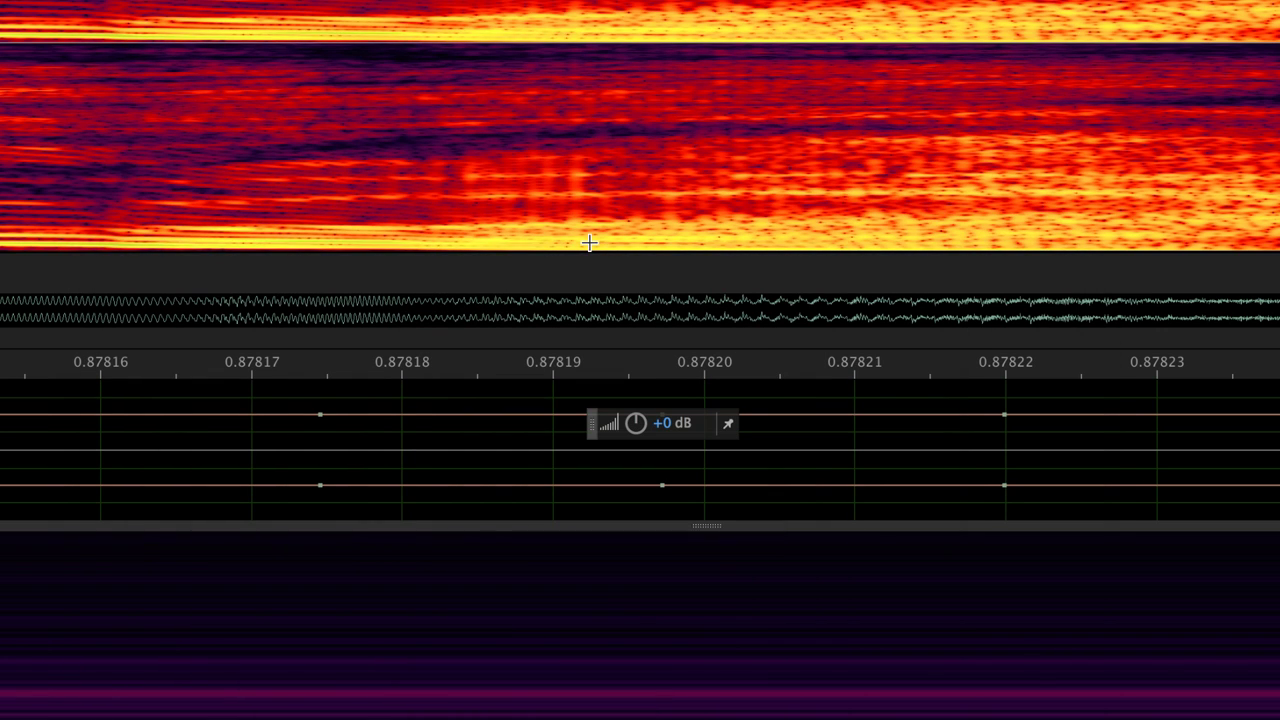
# Create a new audio file with default settings, close the Preview Editor, and record about 11 seconds of the Ultrabeat sound
pyautogui.press('super+n')
pyautogui.press('Return')
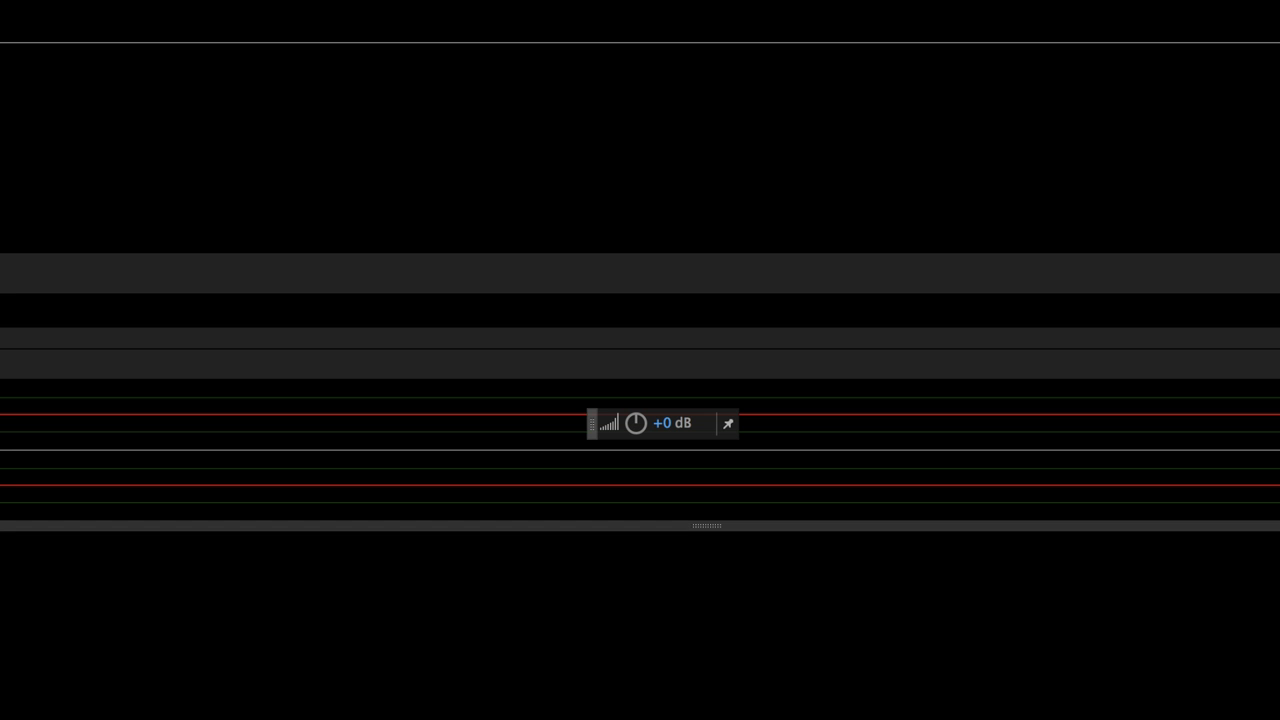
pyautogui.hotkey('shift', 'space')
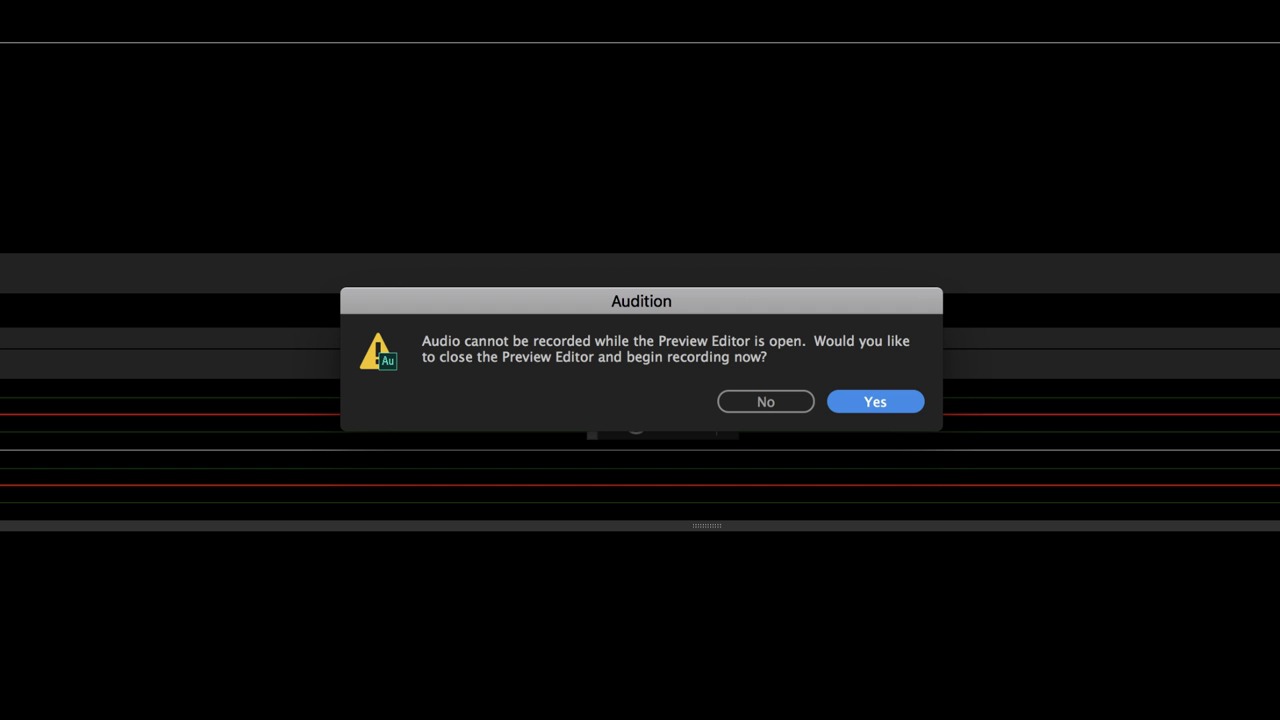
pyautogui.click(861, 408)
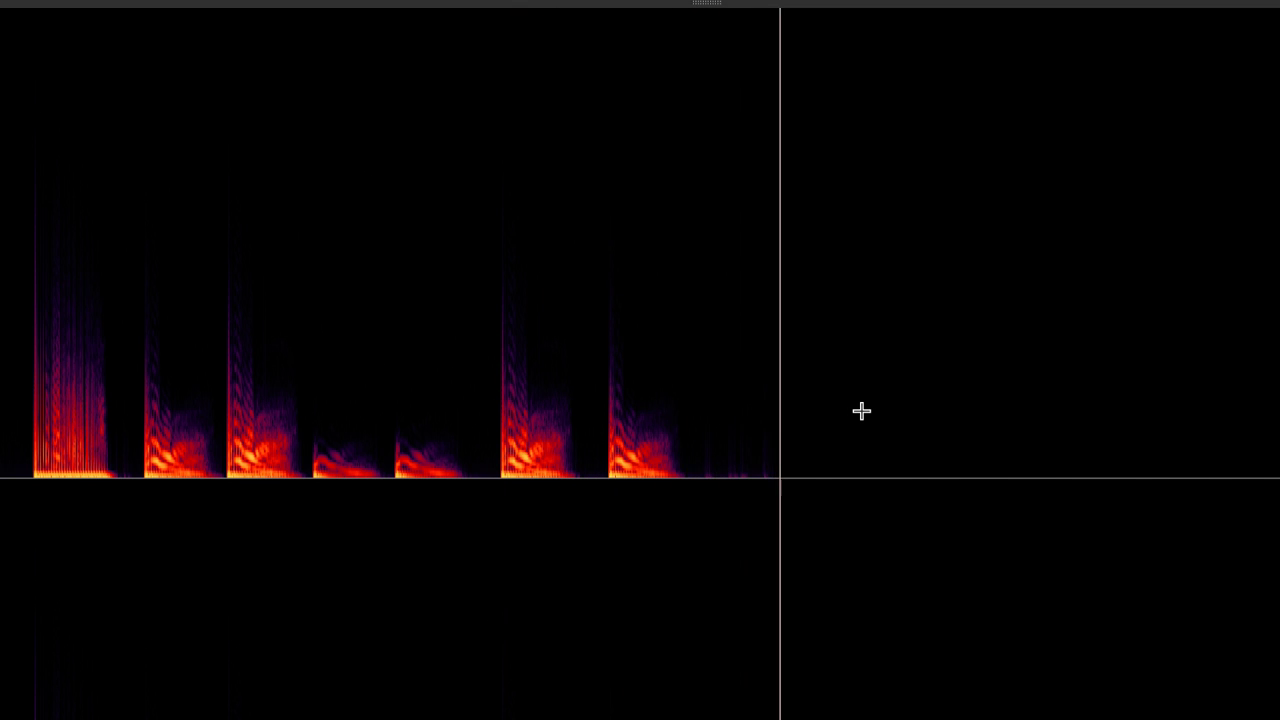
pyautogui.press('space')
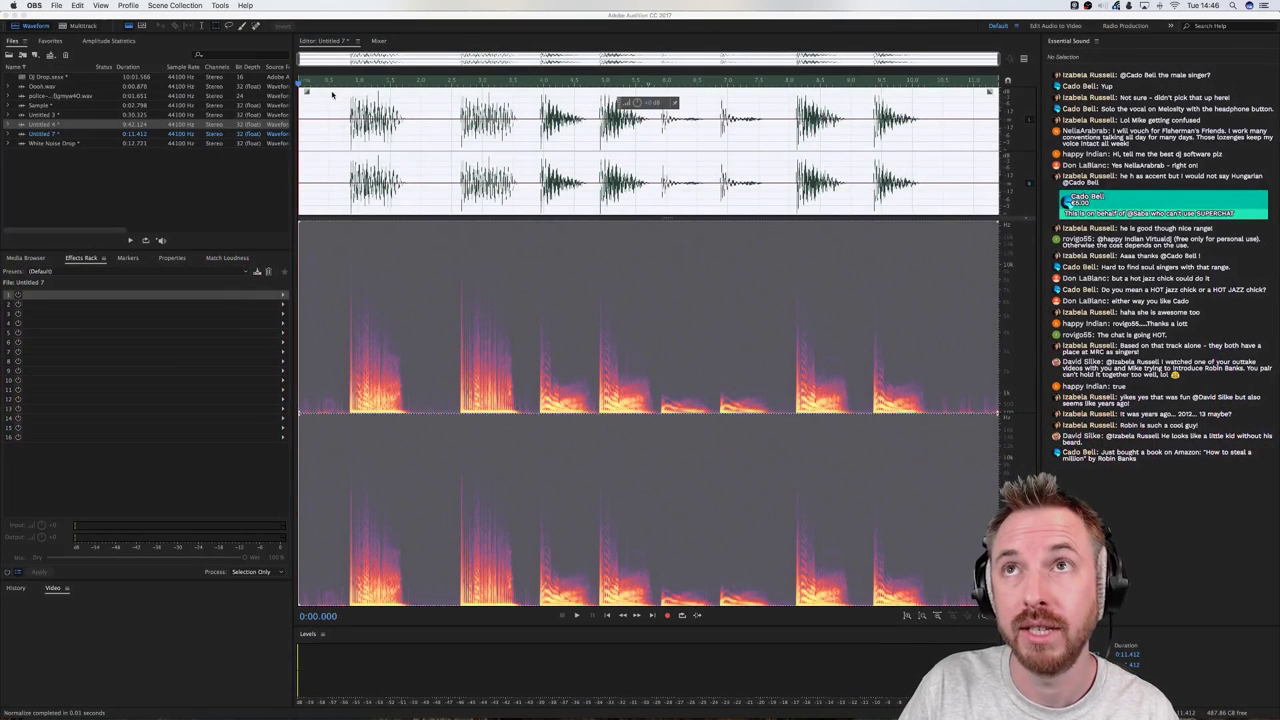
# Place the Untitled 7 recording on Track 9 of the DJ Drop multitrack session, starting at about 8.6 seconds, and play the mix
pyautogui.click(65, 27)
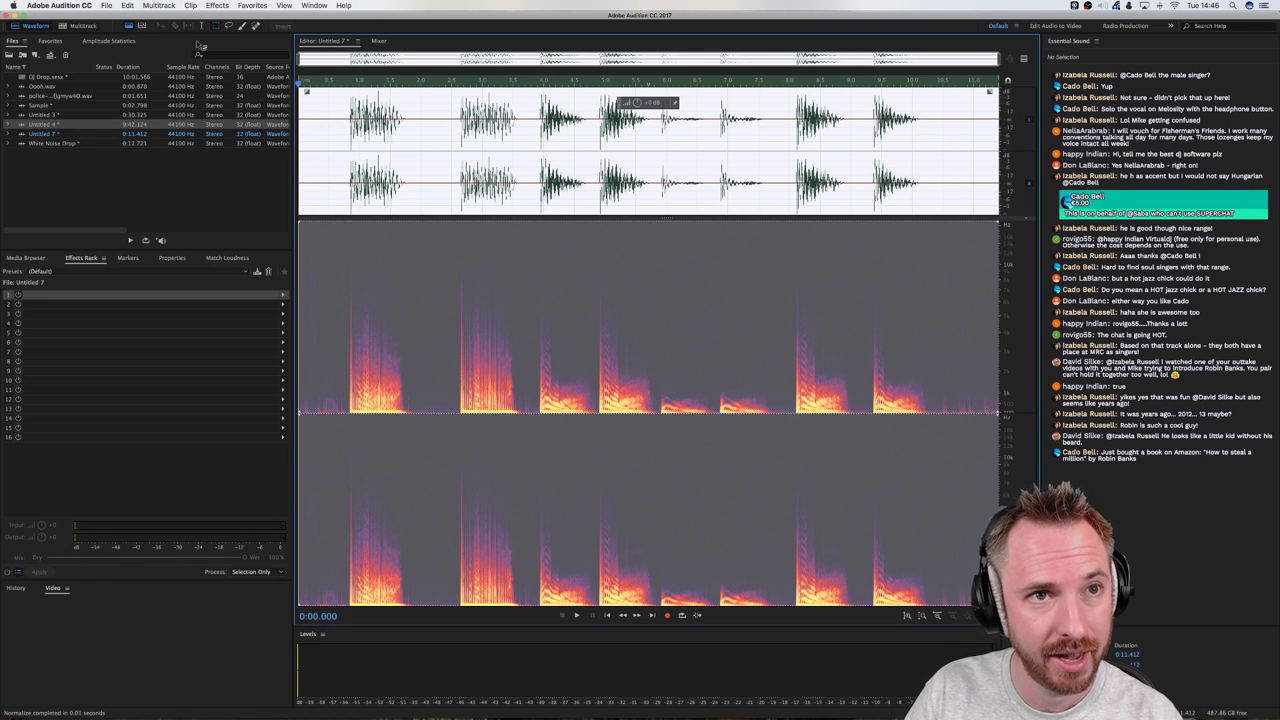
pyautogui.click(86, 26)
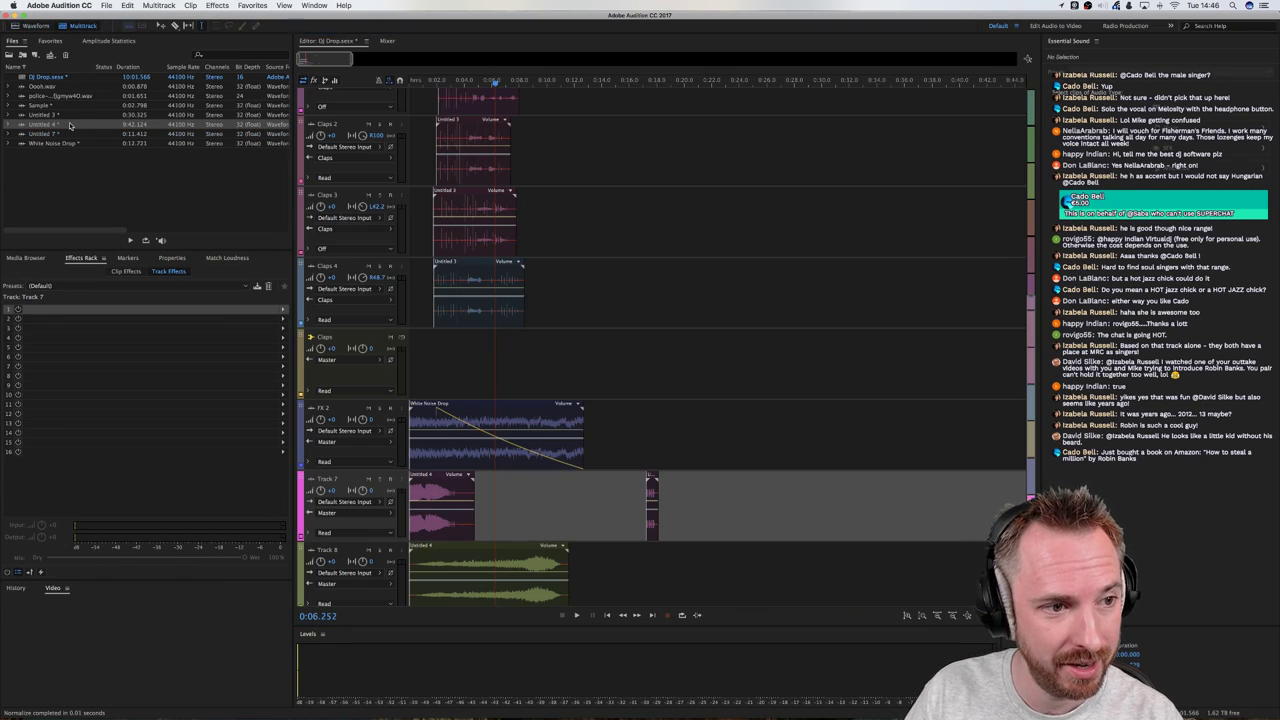
pyautogui.moveTo(58, 134); pyautogui.dragTo(607, 575)
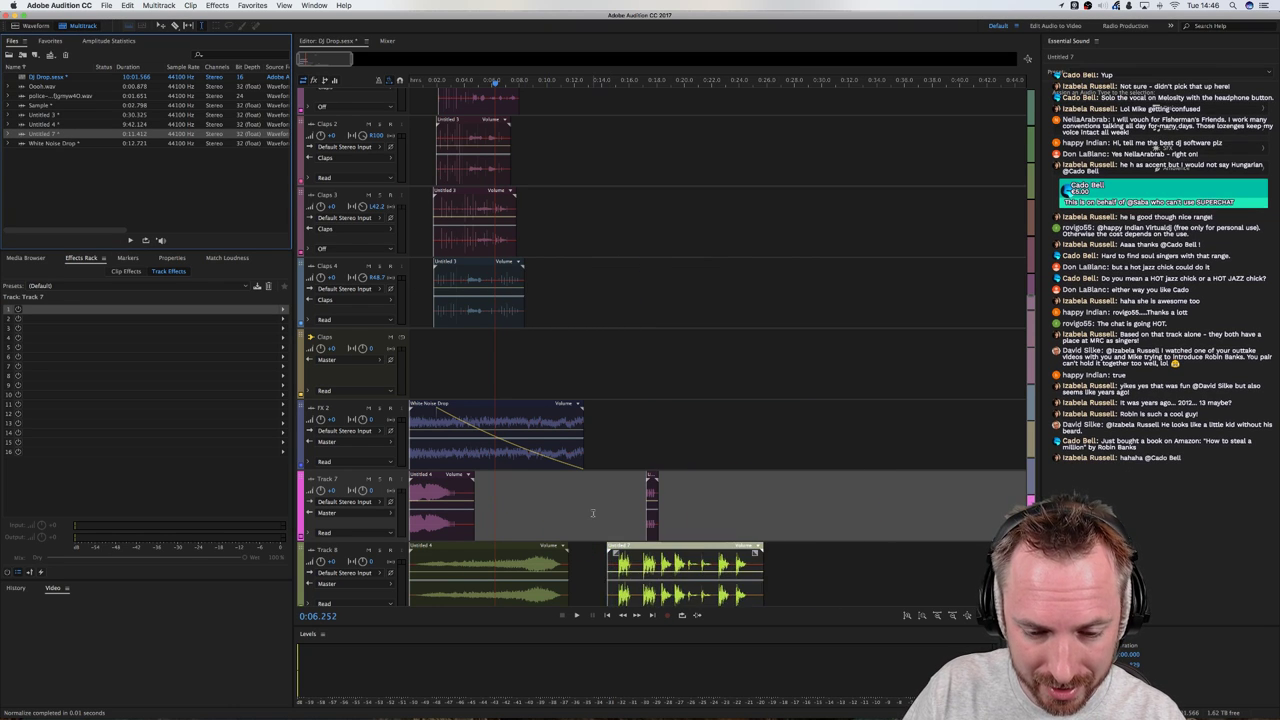
pyautogui.scroll(-2, 592, 513)
pyautogui.moveTo(608, 503); pyautogui.dragTo(530, 500)
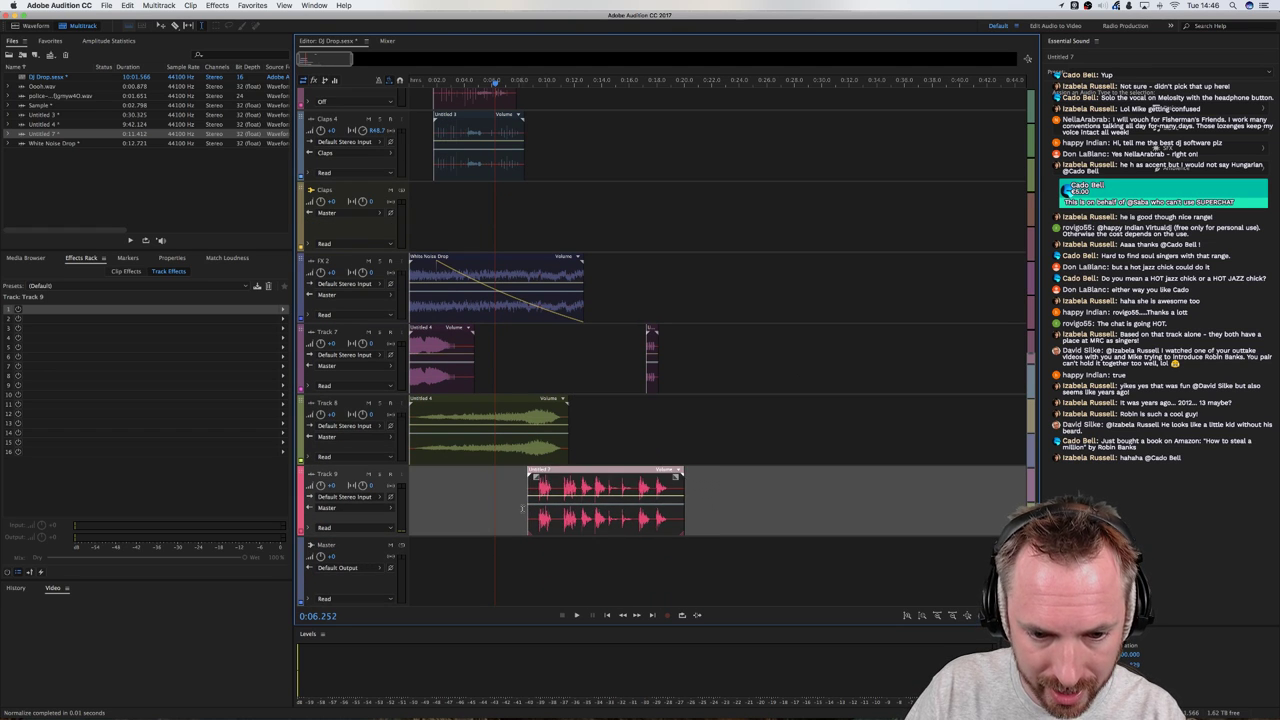
pyautogui.press('space')
pyautogui.scroll(5, 533, 80)
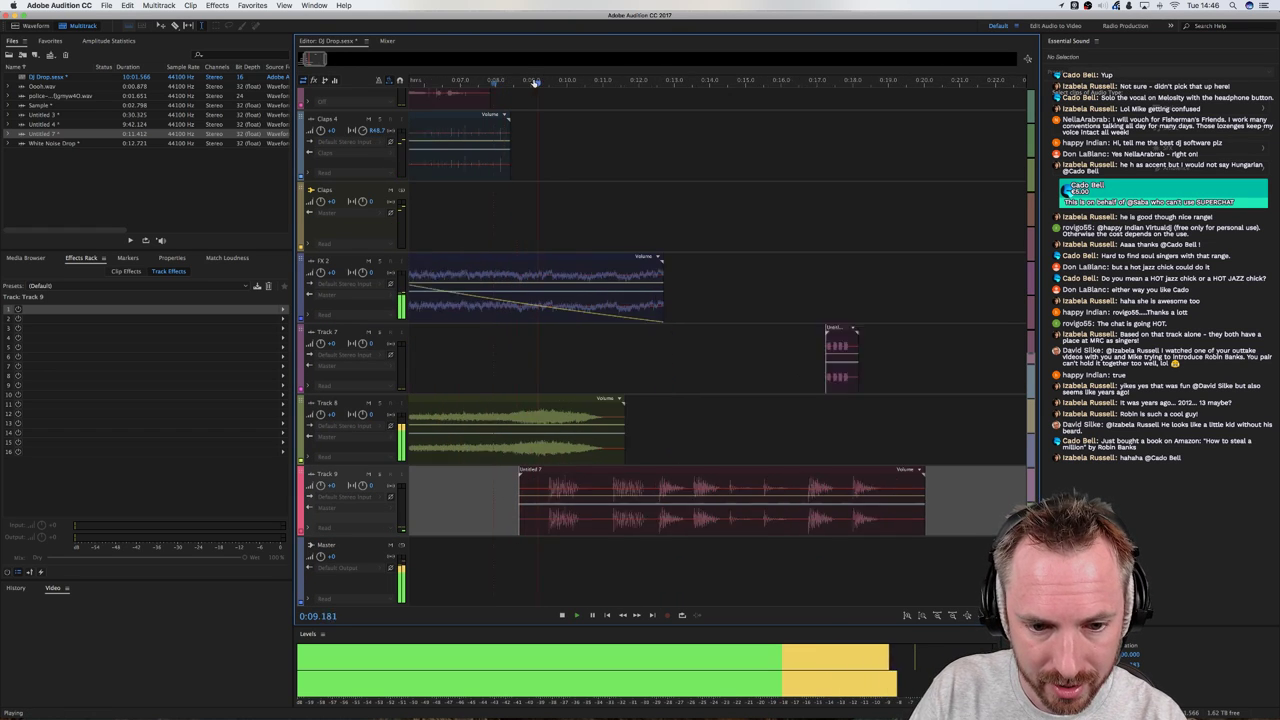
# Move the Untitled 7 clip on Track 9 to start at about 9.3 seconds and play the mix from there
pyautogui.press('space')
pyautogui.moveTo(610, 518); pyautogui.dragTo(653, 518)
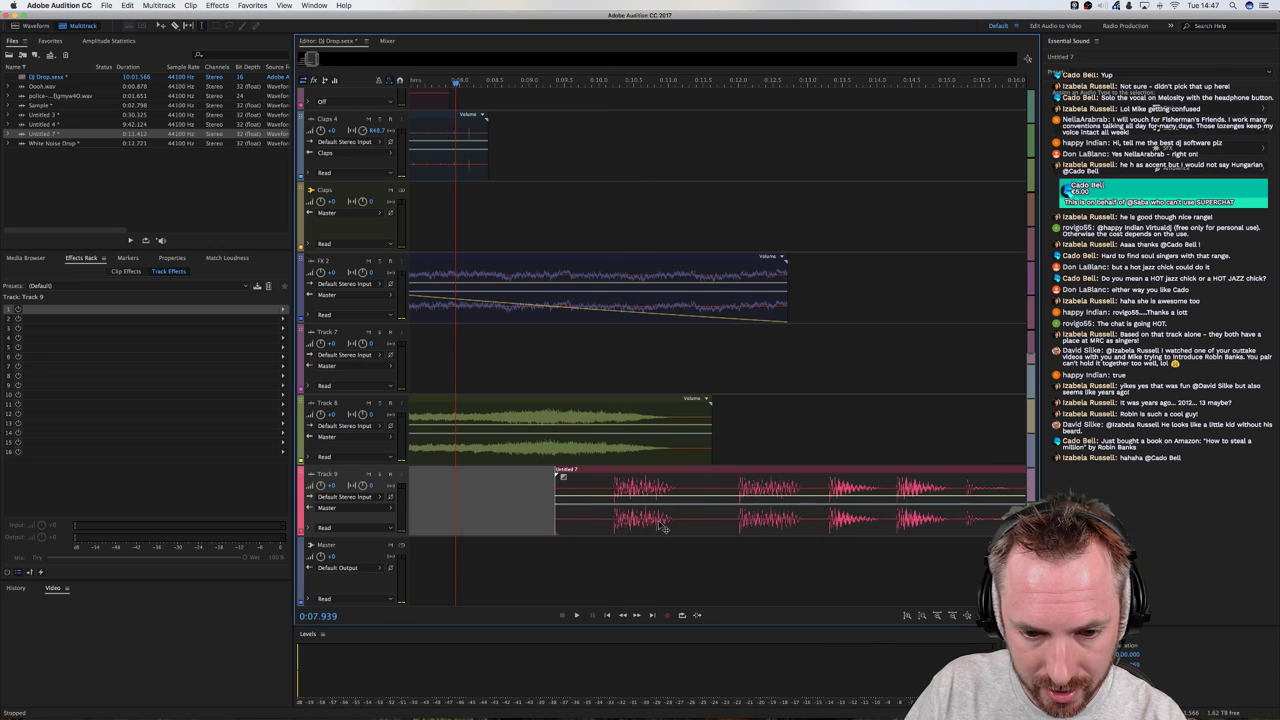
pyautogui.click(579, 539)
pyautogui.press('space')
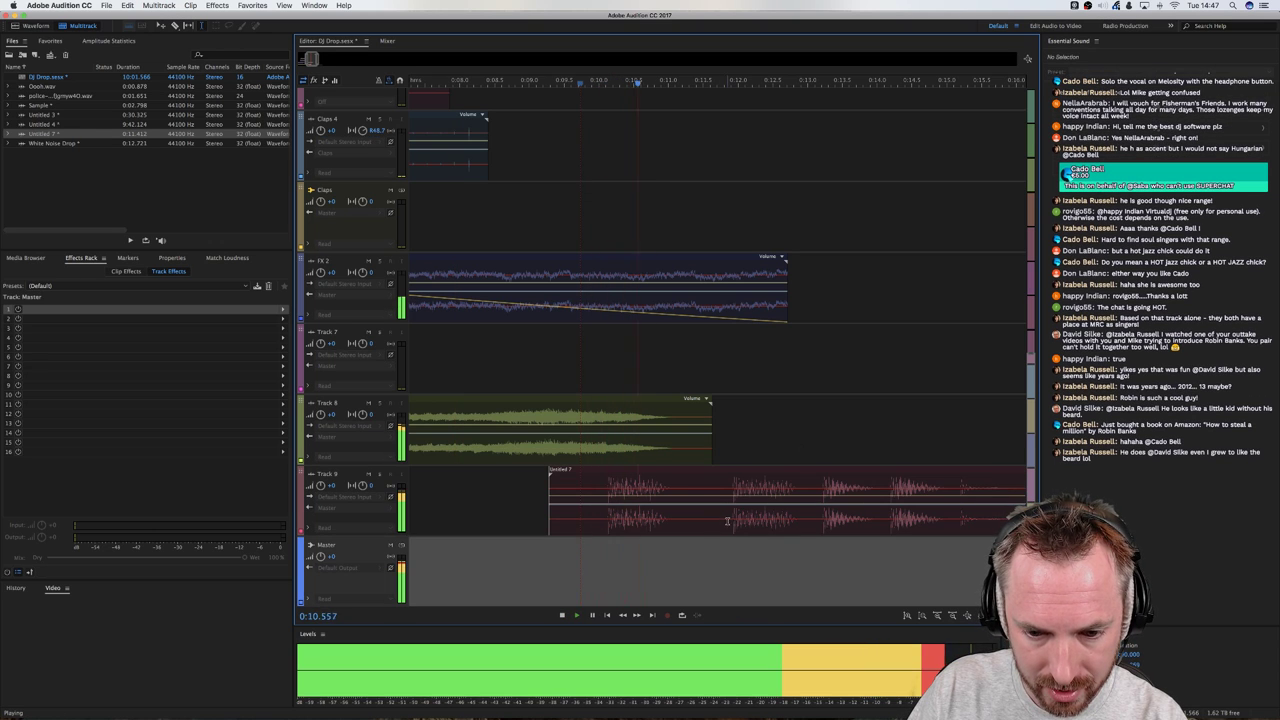
pyautogui.press('space')
# Cut the gap after the first Untitled 7 hit, move the remaining hits to Track 10 at about 10.1 seconds, and cut the gap after the second hit
pyautogui.moveTo(730, 520); pyautogui.dragTo(671, 521)
pyautogui.press('Delete')
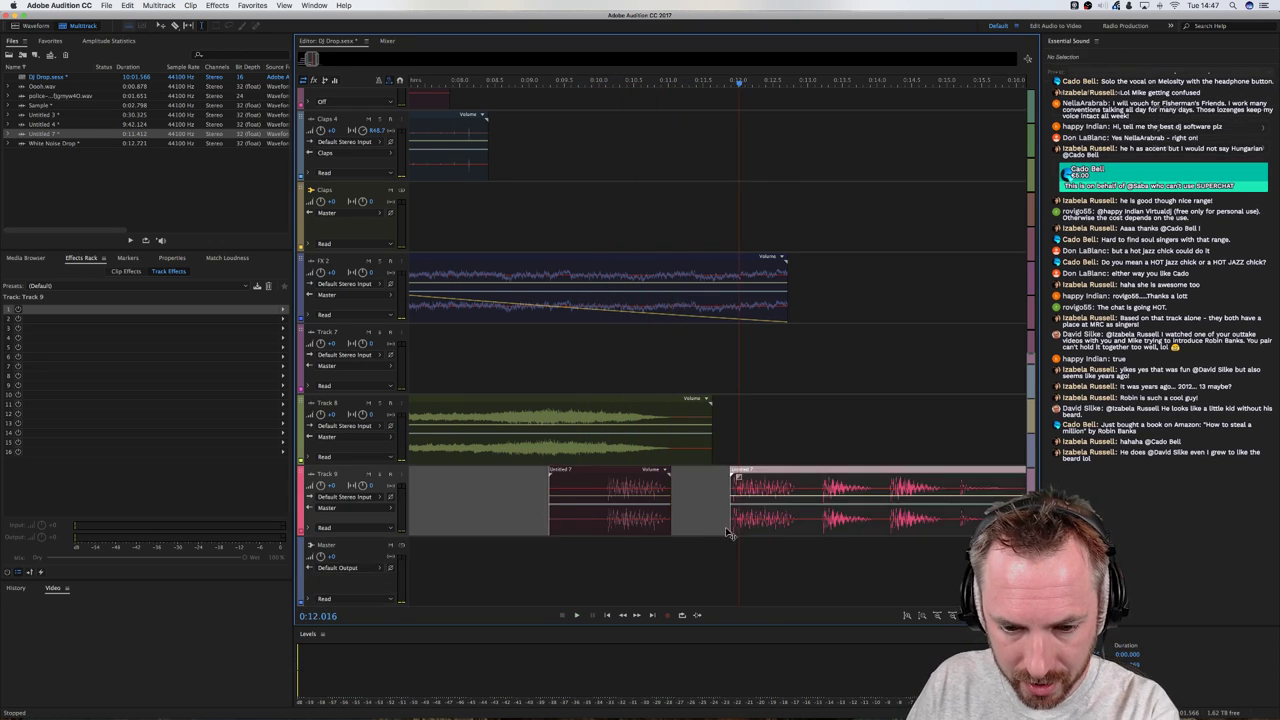
pyautogui.moveTo(784, 485); pyautogui.dragTo(696, 558)
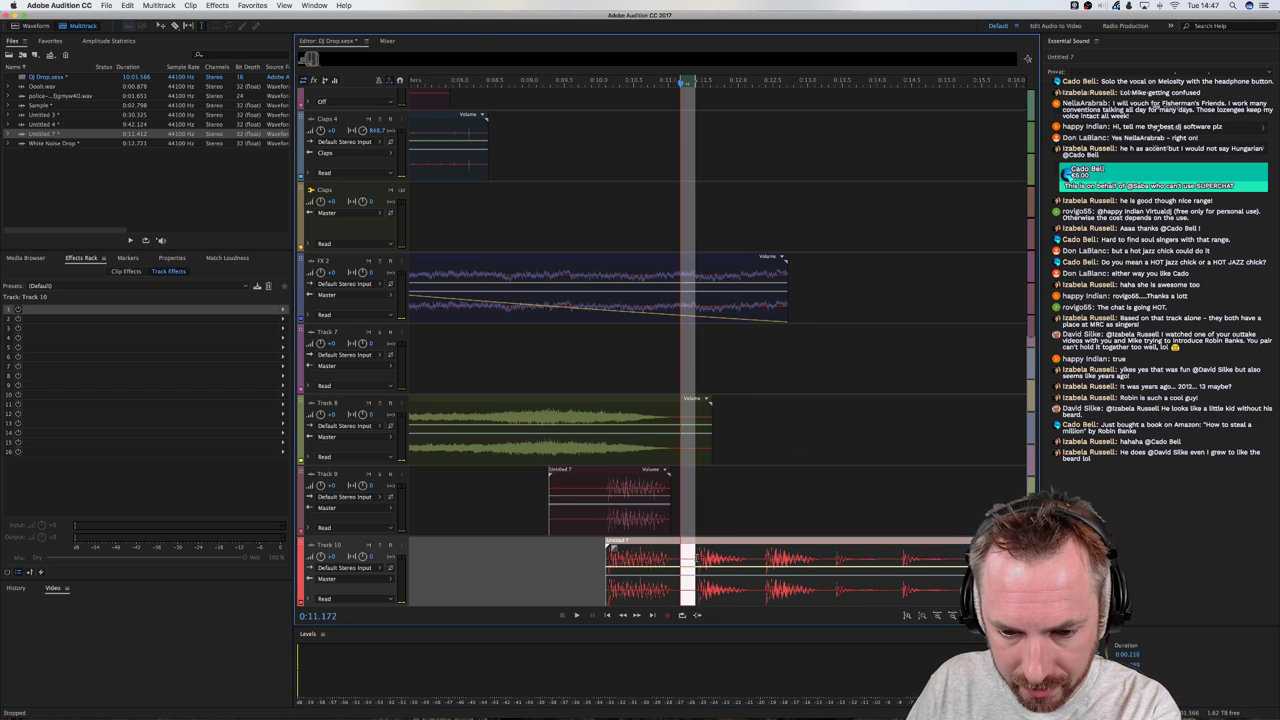
pyautogui.press('Delete')
# Separate the next two hits onto Tracks 11 and 12, aligned at about 10.1 seconds, and delete the leftover recording
pyautogui.scroll(-3, 720, 520)
pyautogui.moveTo(722, 488); pyautogui.dragTo(633, 560)
pyautogui.press('Delete')
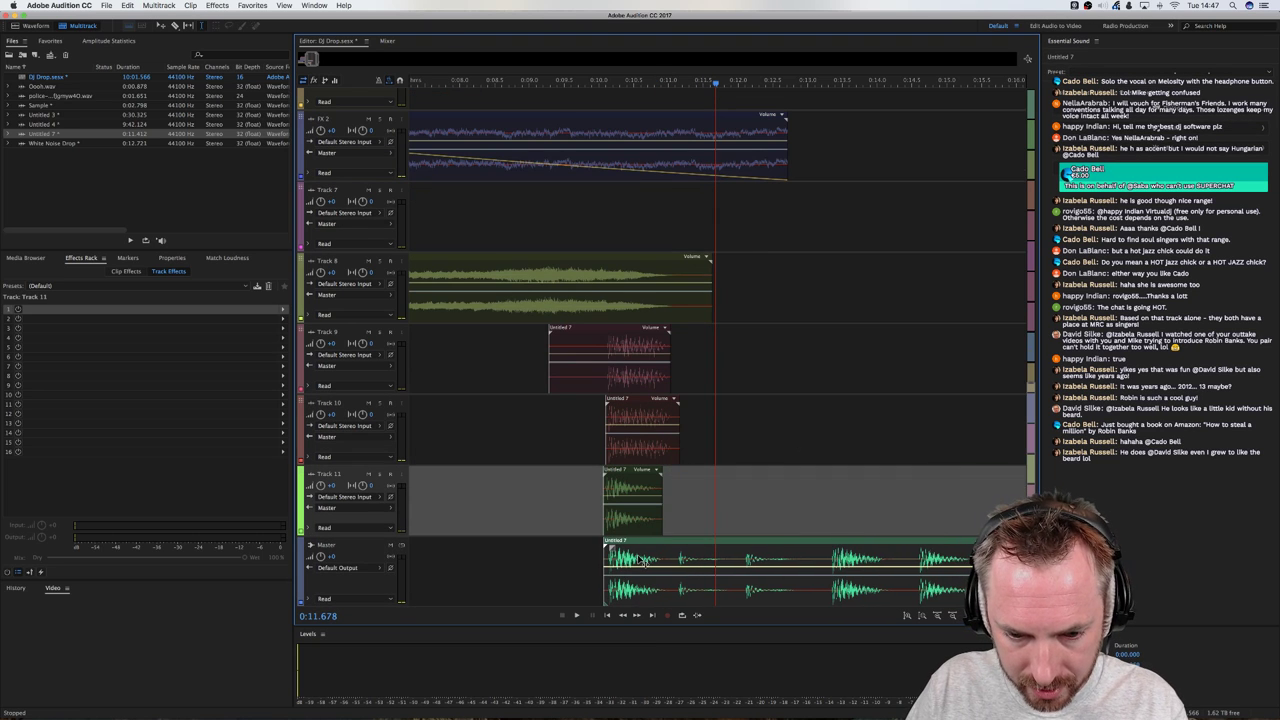
pyautogui.moveTo(670, 500); pyautogui.dragTo(748, 498)
pyautogui.click(766, 500)
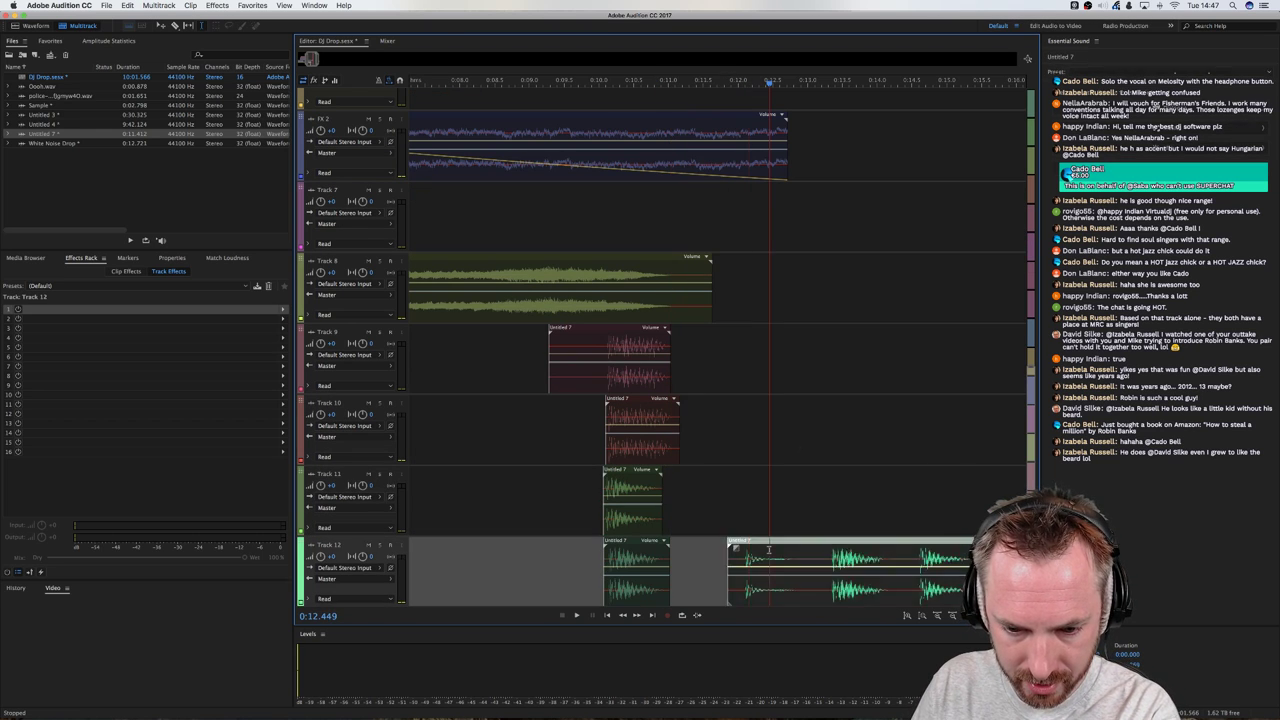
pyautogui.click(503, 360)
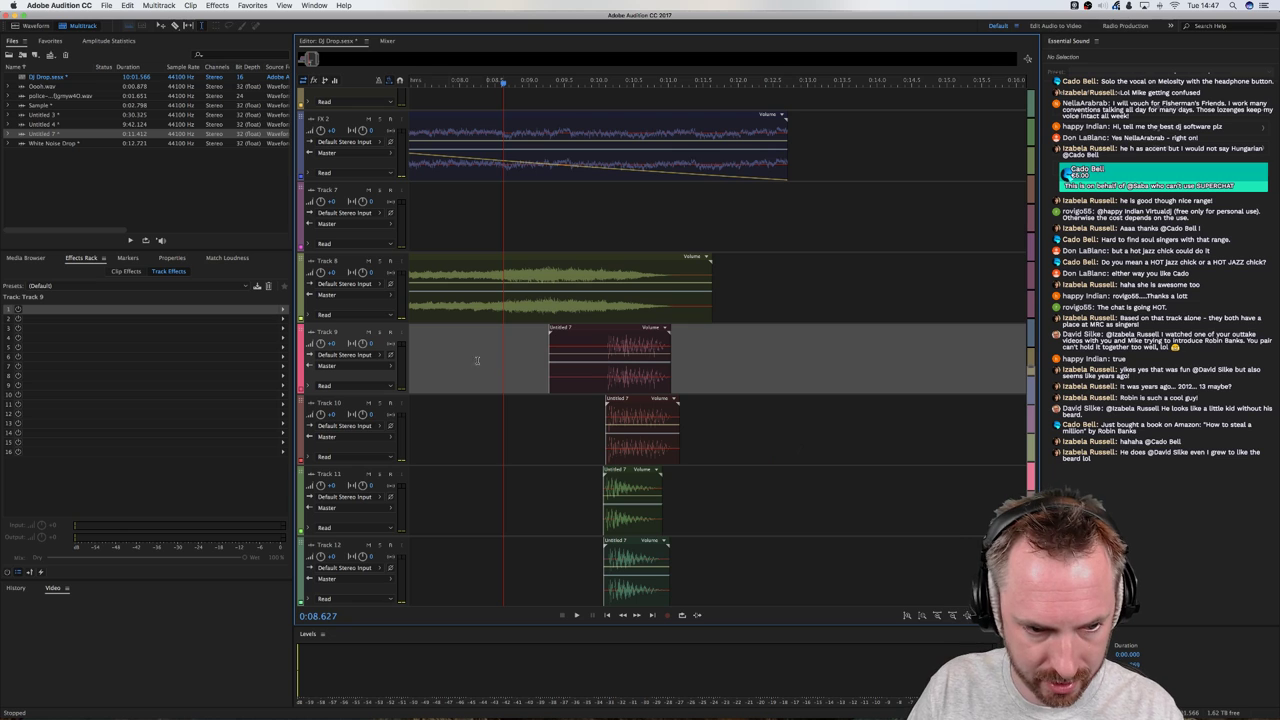
# Pan Tracks 9 and 11 to the left and Tracks 10 and 12 to the right, and play the stacked hits
pyautogui.click(370, 427)
pyautogui.click(365, 528)
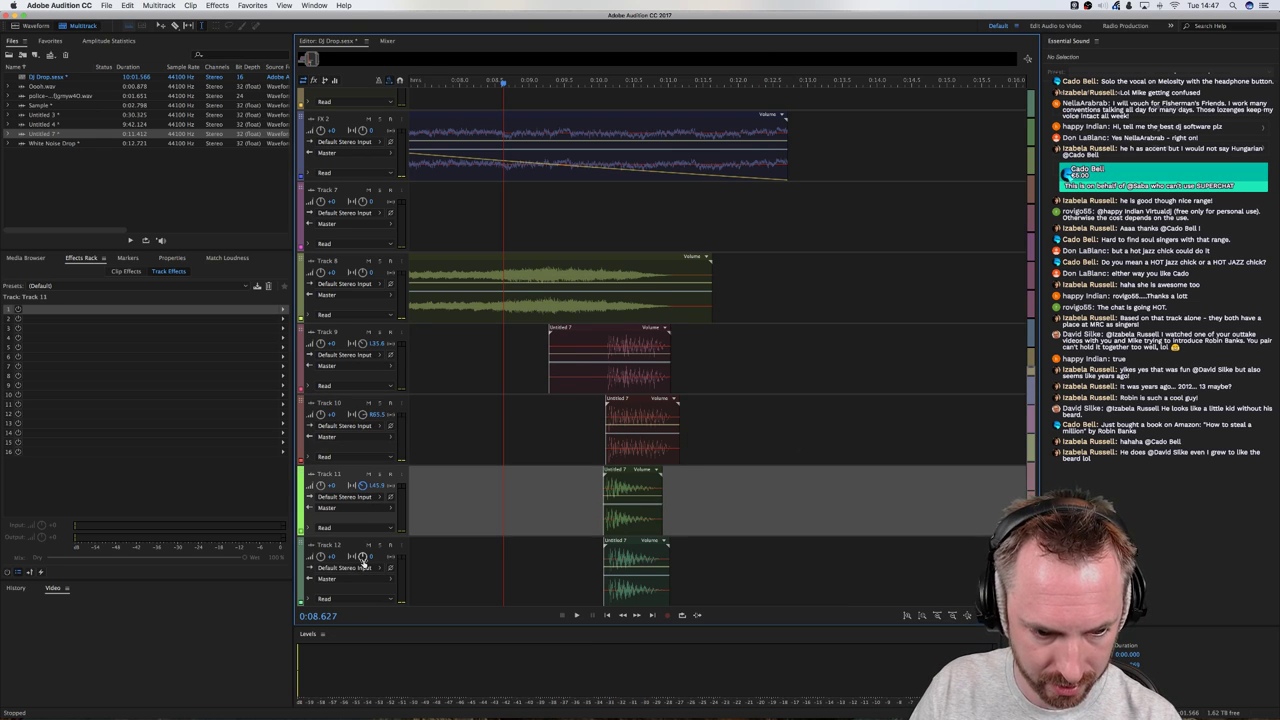
pyautogui.click(365, 563)
pyautogui.click(593, 369)
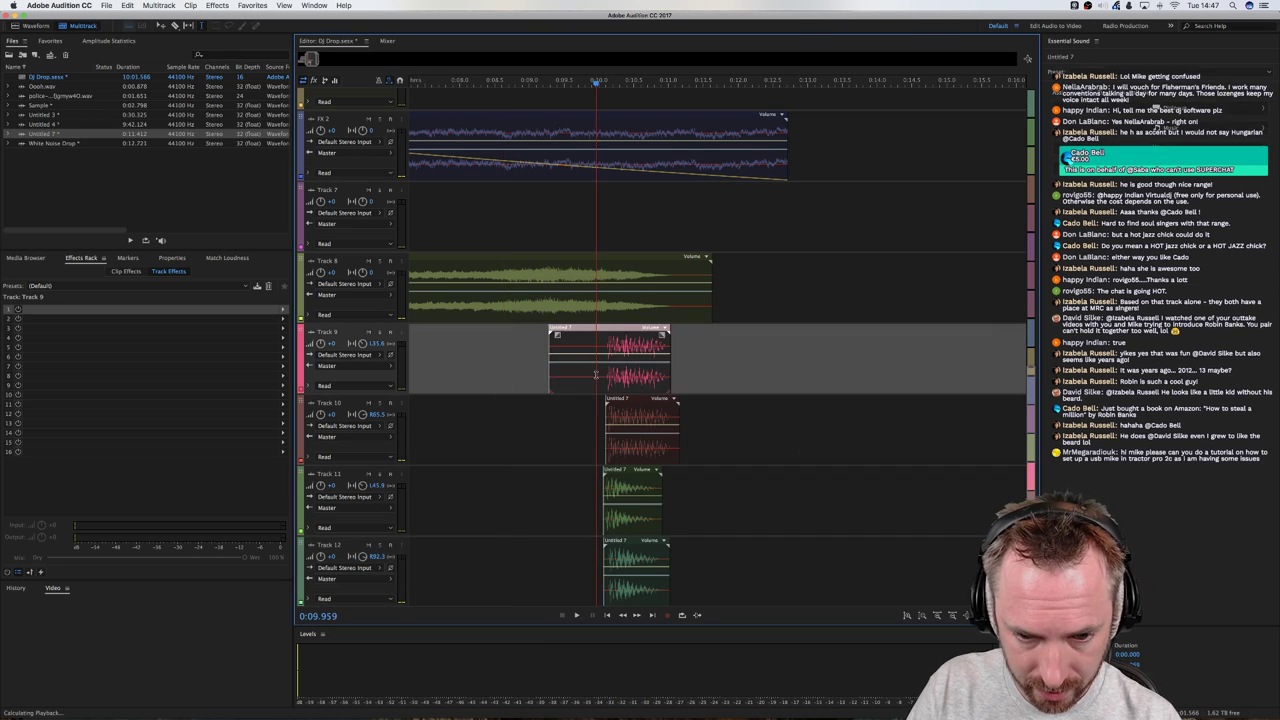
pyautogui.press('space')
pyautogui.click(586, 376)
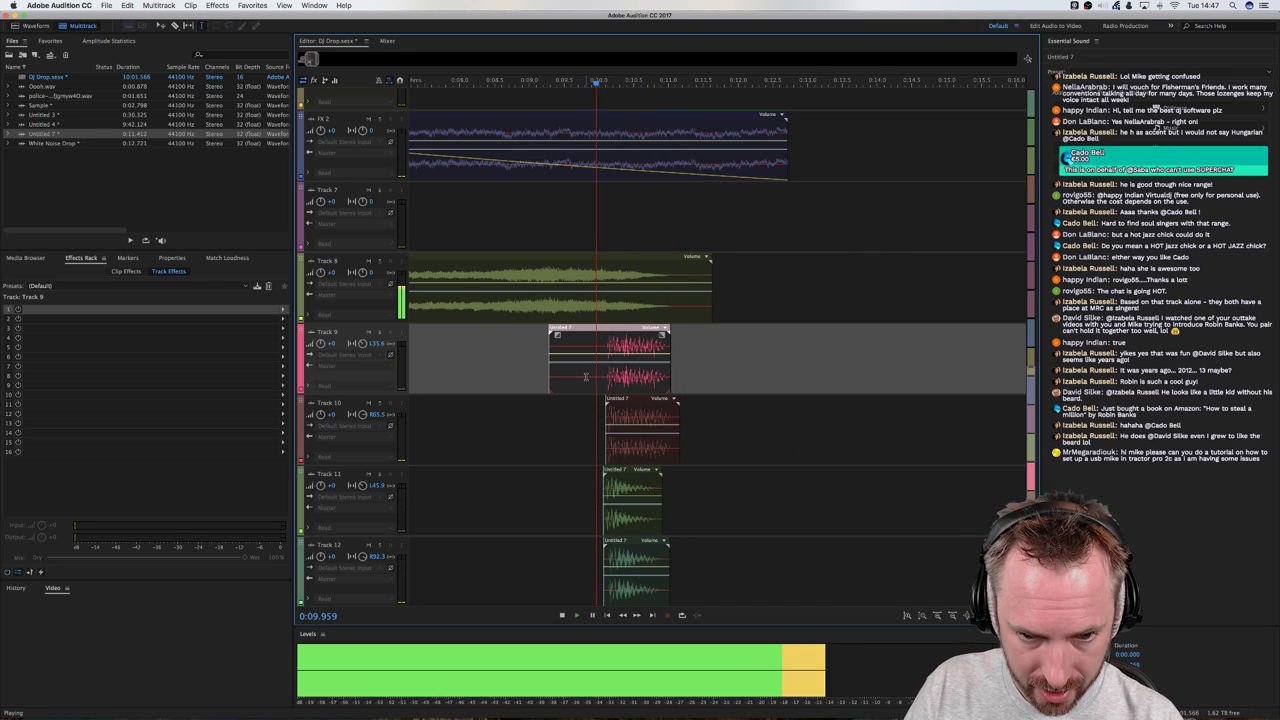
pyautogui.press('space')
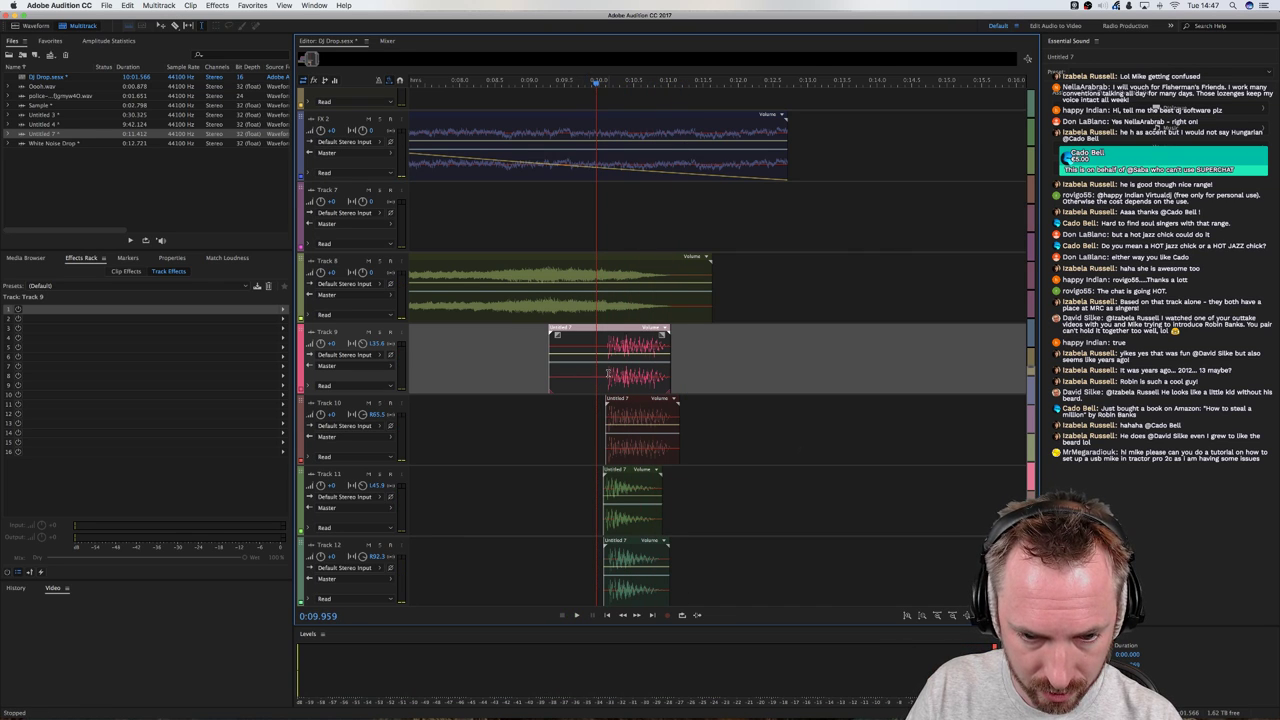
# Trim the lead-in from the Track 9 clip, place short slices ahead of the hit starting at about 9.9 seconds, and play the result
pyautogui.moveTo(607, 373); pyautogui.dragTo(491, 373)
pyautogui.press('Delete')
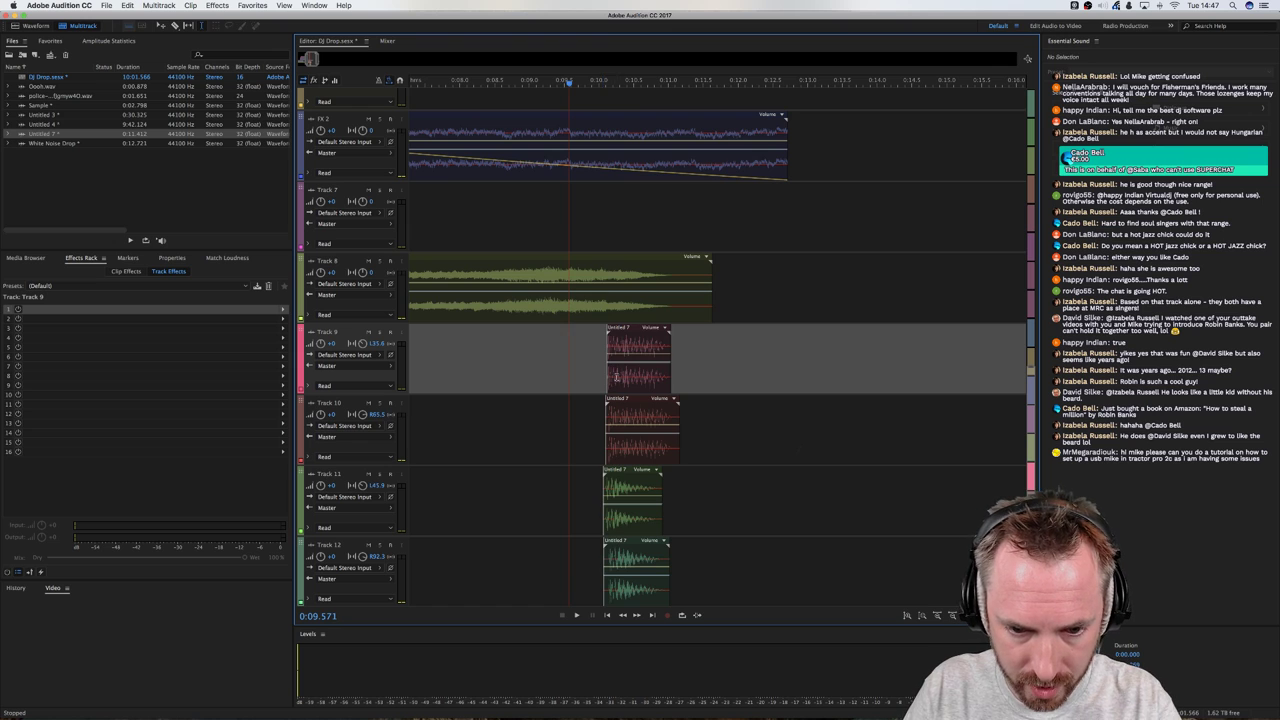
pyautogui.moveTo(616, 376); pyautogui.dragTo(600, 378)
pyautogui.click(583, 373)
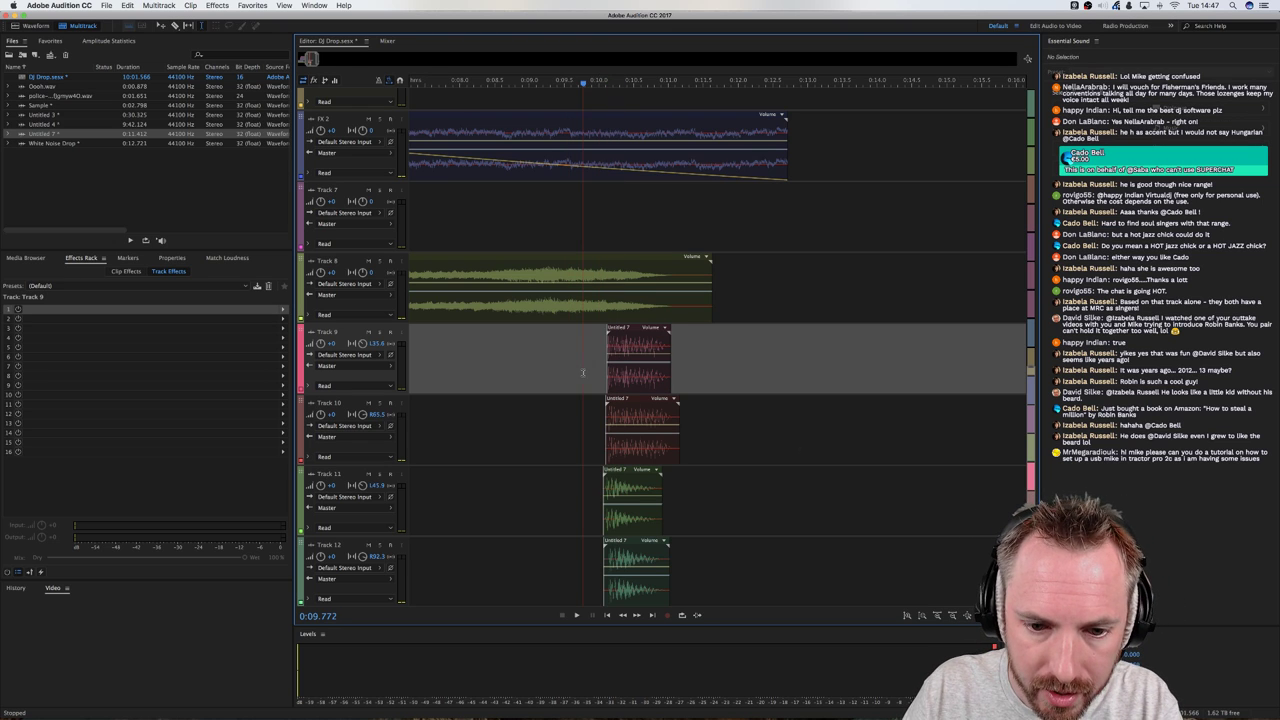
pyautogui.hotkey('ctrl', 'z')
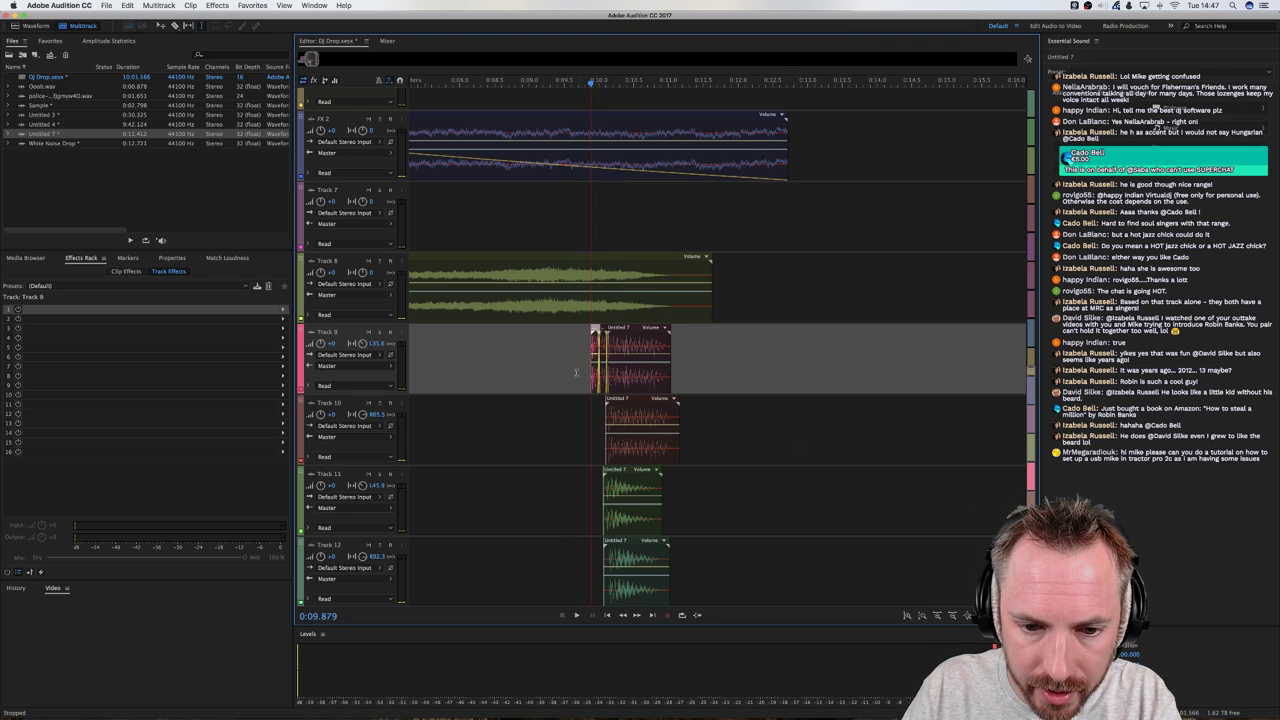
pyautogui.press('space')
pyautogui.press('space')
pyautogui.press('space')
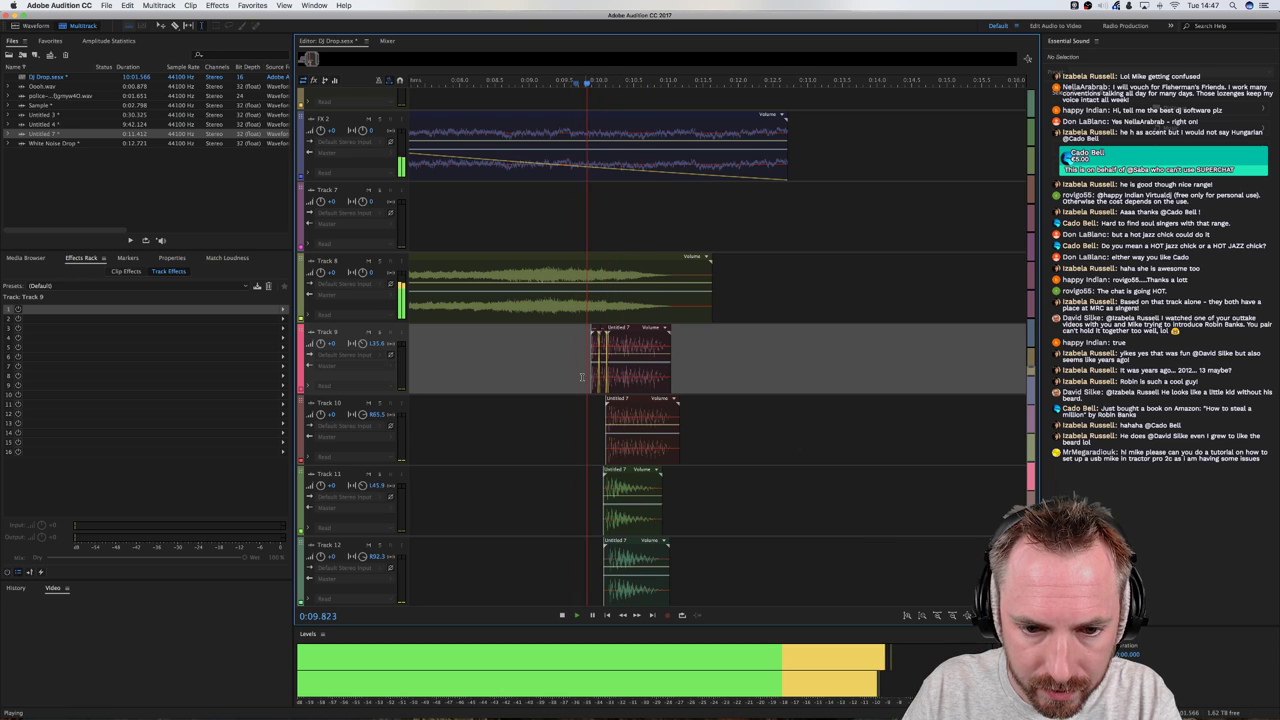
pyautogui.press('space')
# Add a stereo bus below Track 9 and route Track 9's output to Bus B
pyautogui.scroll(-2, 585, 410)
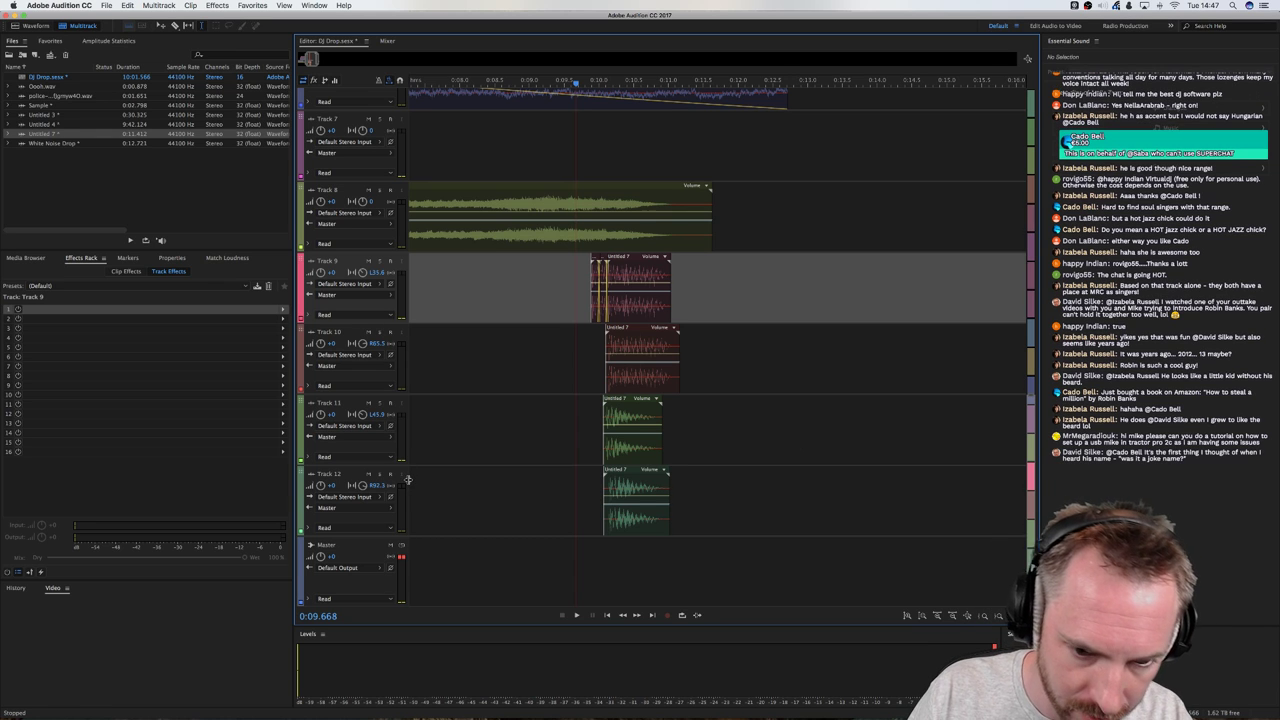
pyautogui.hotkey('alt', 'b')
pyautogui.click(380, 285)
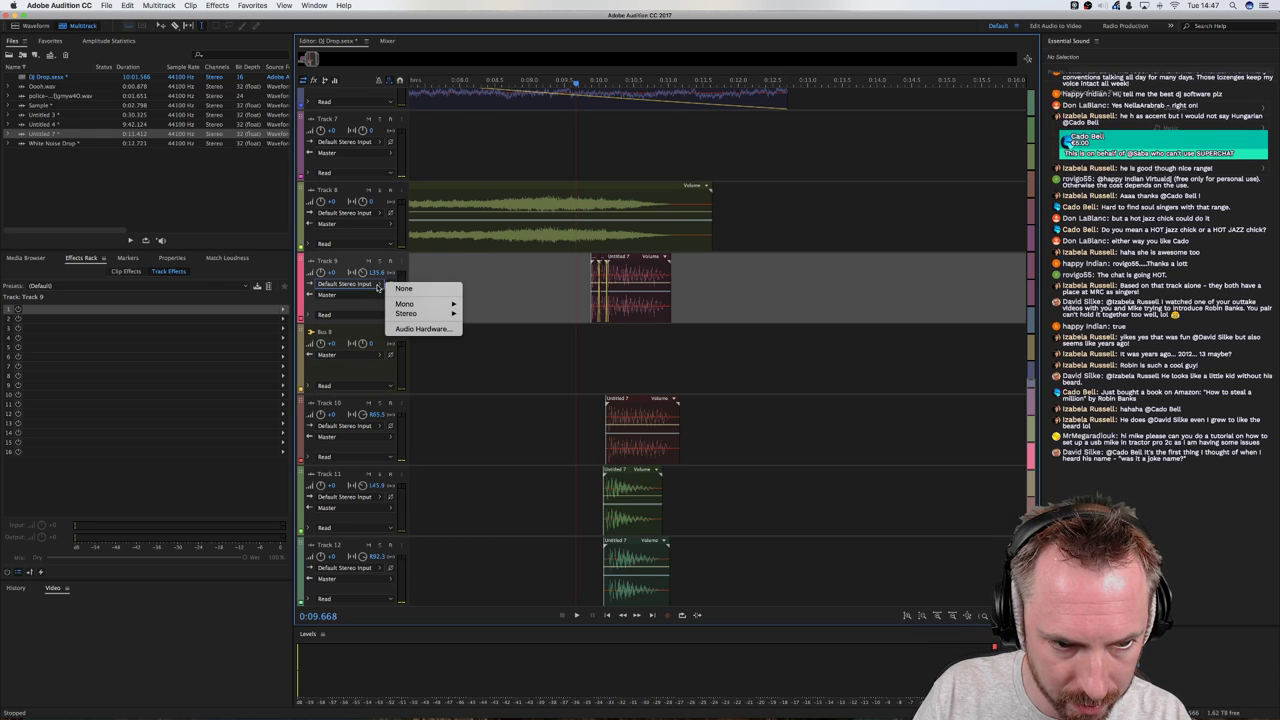
pyautogui.click(357, 295)
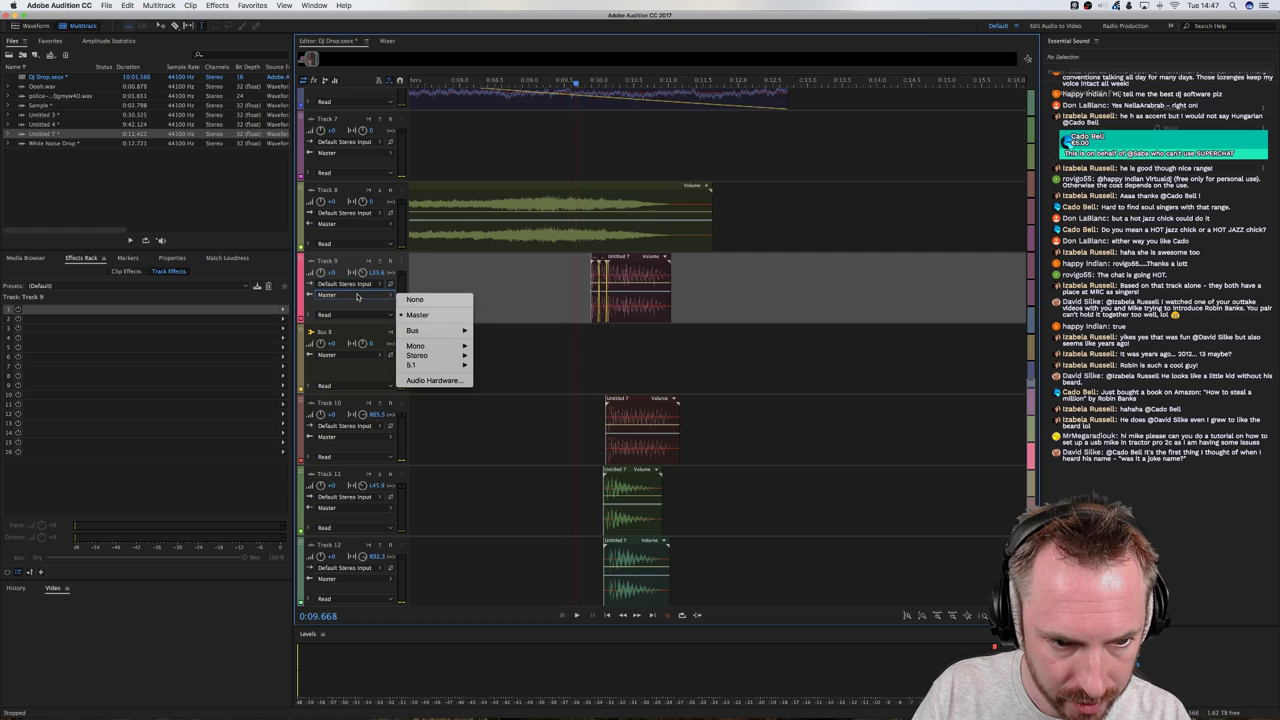
pyautogui.click(490, 336)
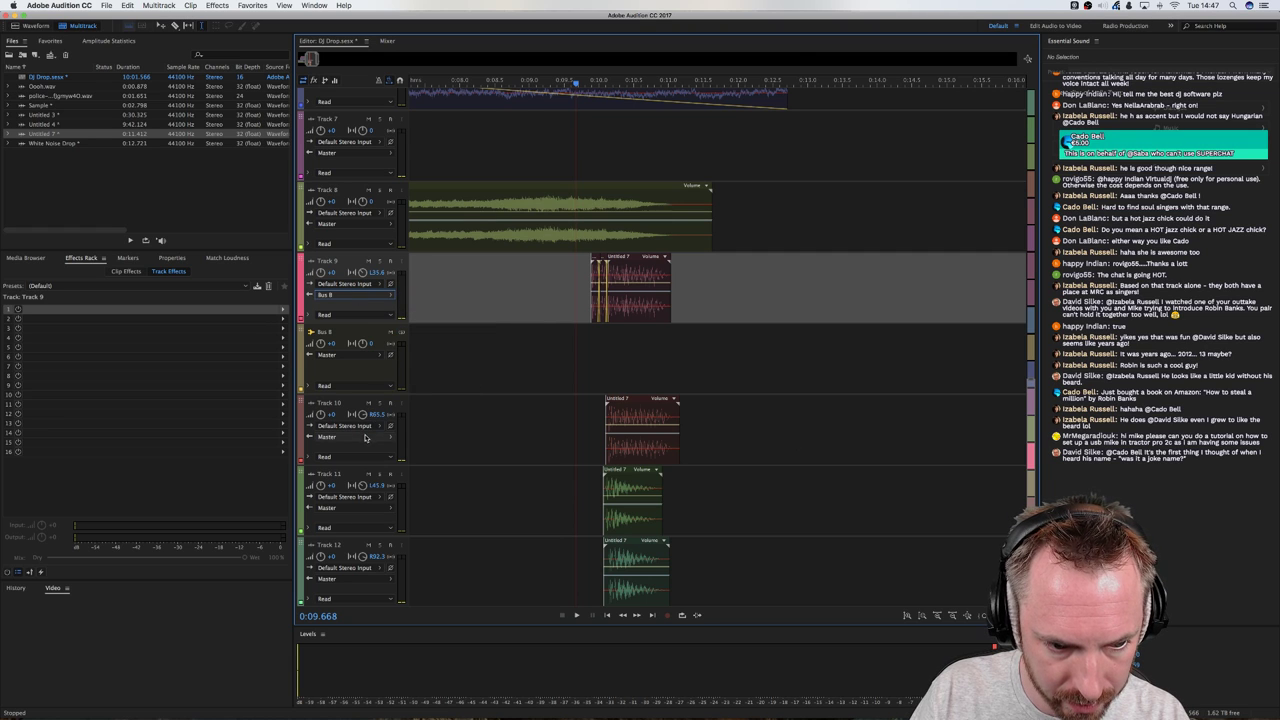
# Route the outputs of Tracks 10, 11 and 12 to Bus B and play the mix
pyautogui.click(366, 437)
pyautogui.moveTo(435, 470)
pyautogui.click(500, 490)
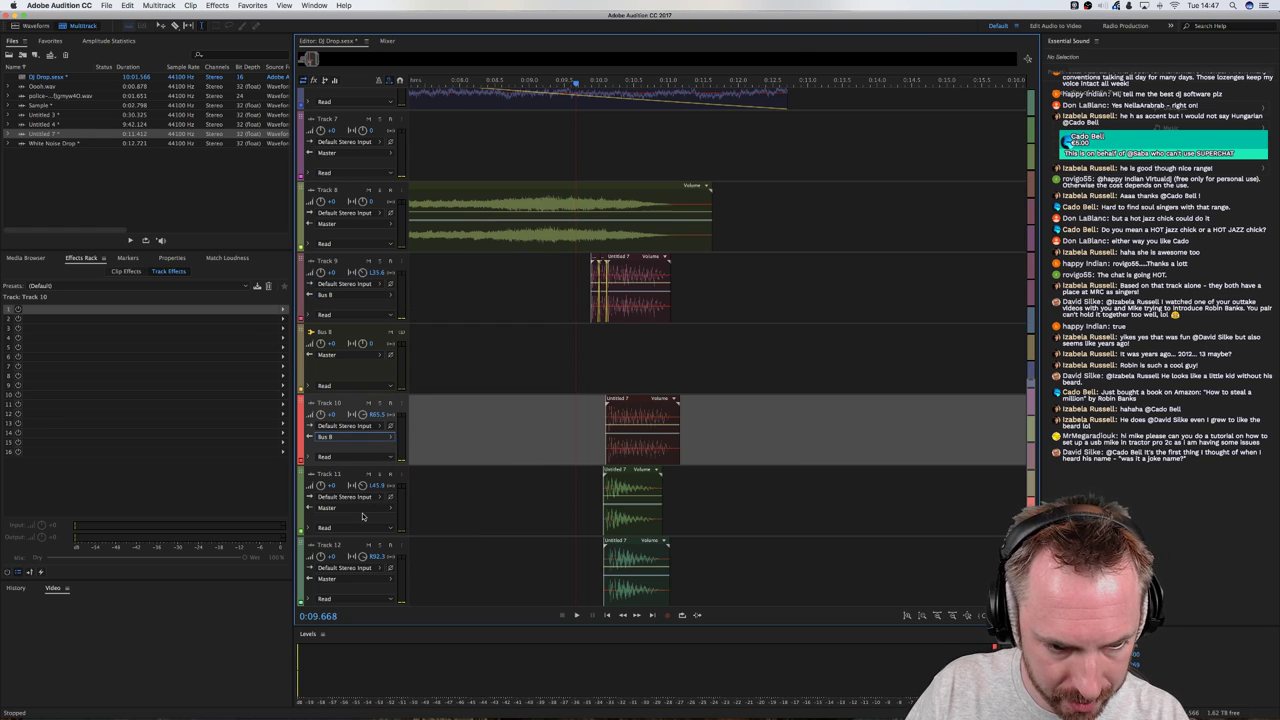
pyautogui.click(363, 509)
pyautogui.moveTo(455, 544)
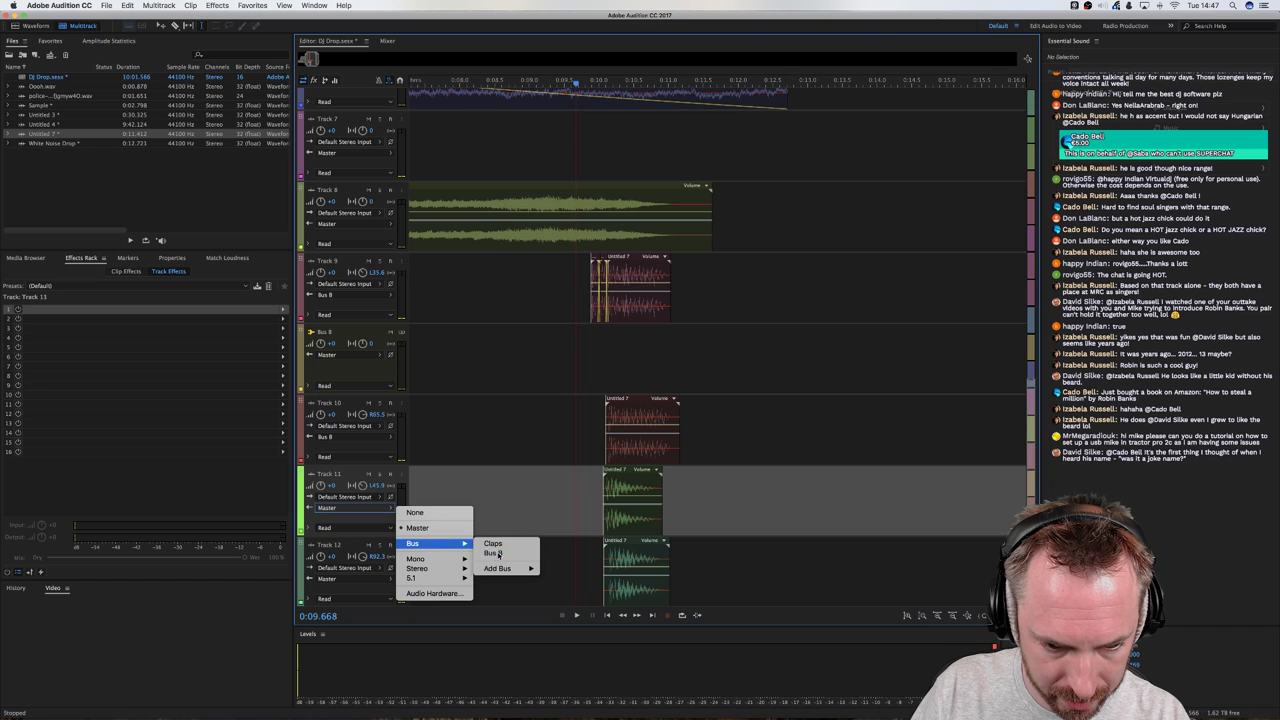
pyautogui.click(498, 554)
pyautogui.click(363, 580)
pyautogui.moveTo(435, 614)
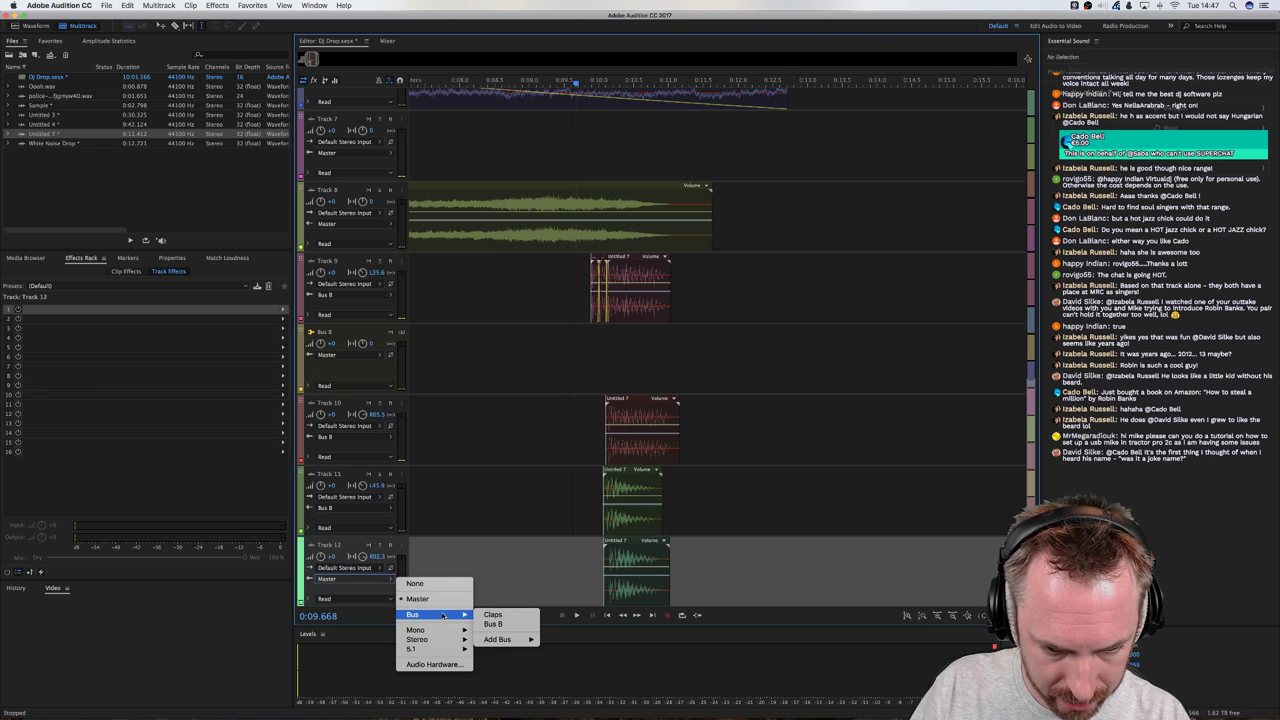
pyautogui.click(513, 625)
pyautogui.press('space')
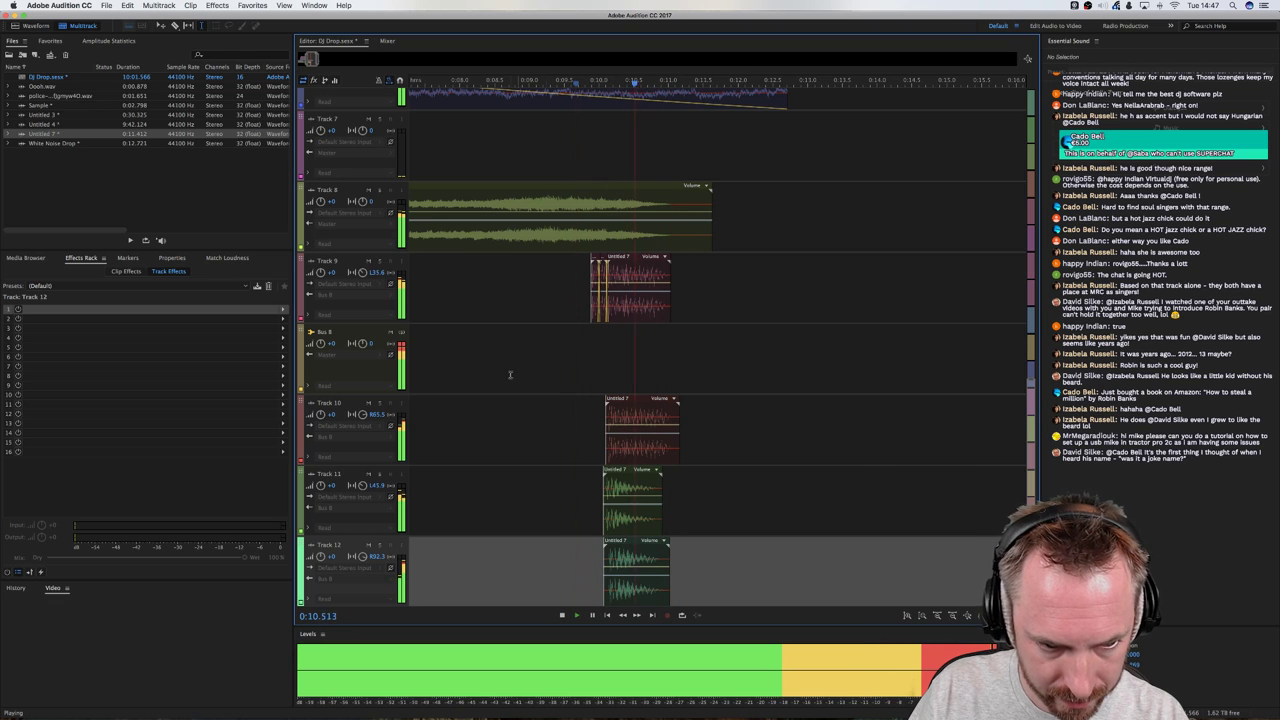
pyautogui.press('space')
# Add a 10-band Graphic Equalizer to Track 9, boost 2k to 6.9 dB and 4k to 5.9 dB, and play the mix
pyautogui.click(568, 356)
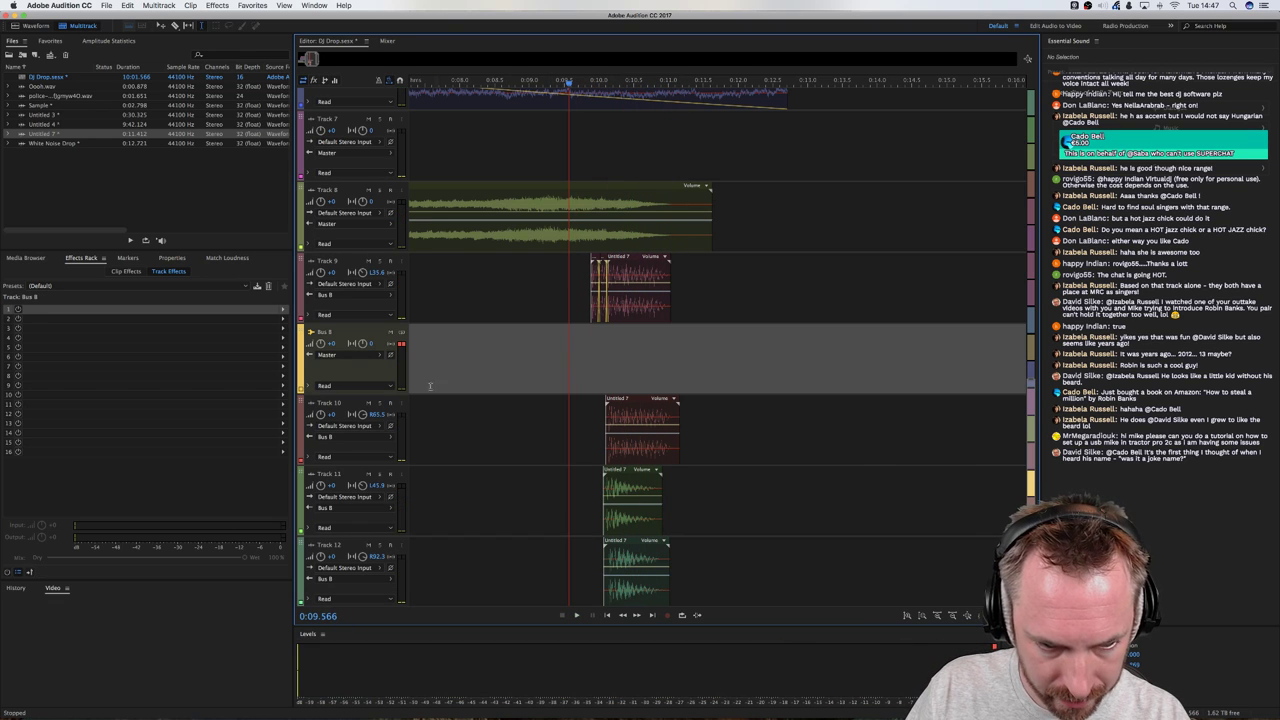
pyautogui.click(506, 292)
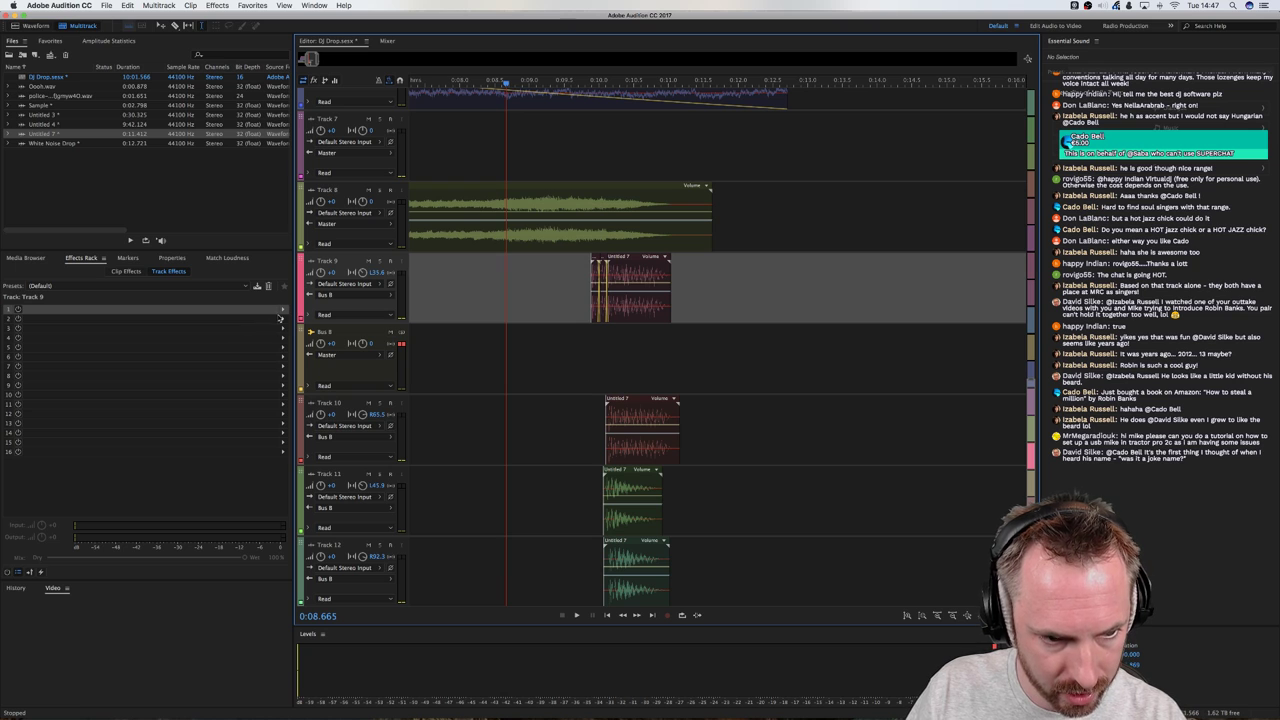
pyautogui.click(280, 318)
pyautogui.moveTo(395, 362)
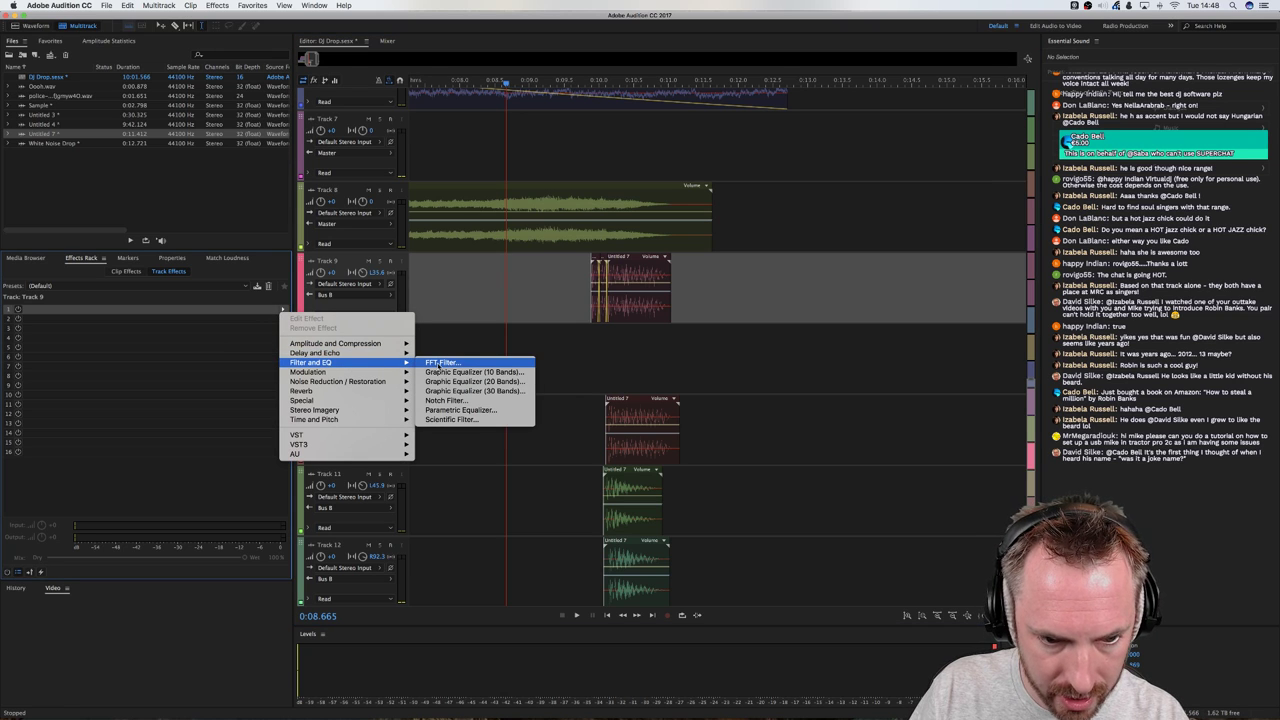
pyautogui.click(462, 372)
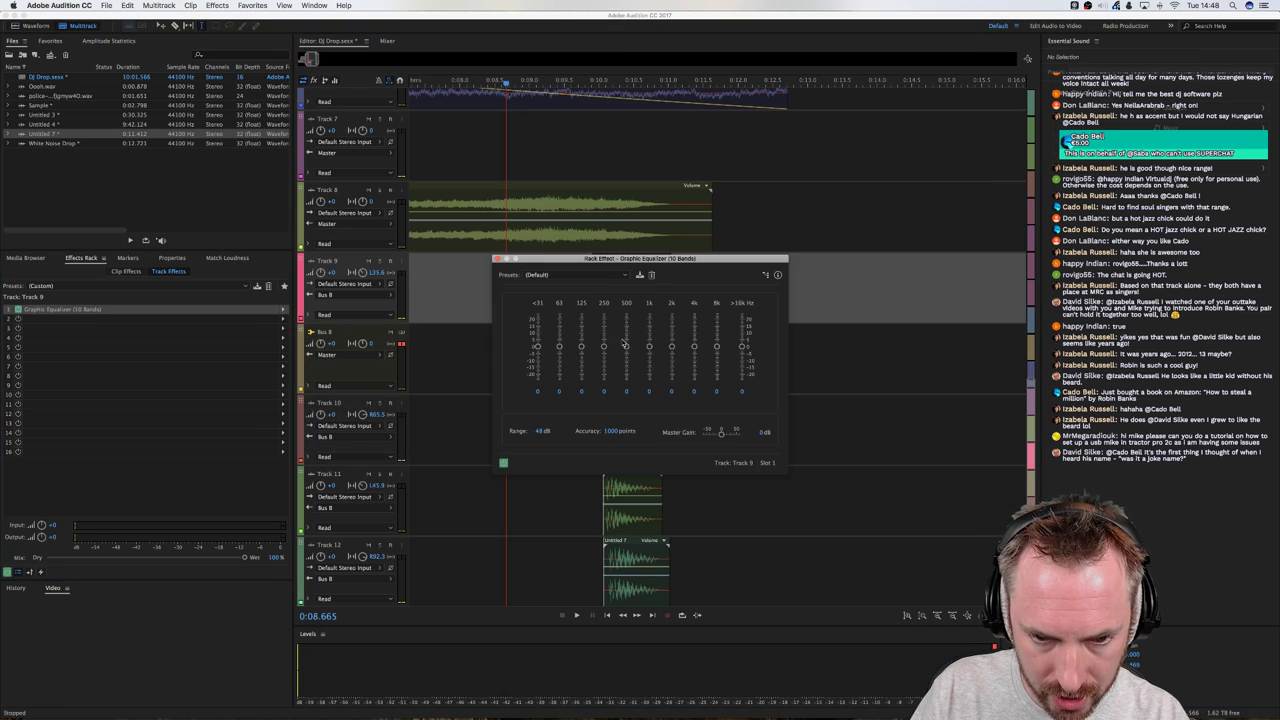
pyautogui.moveTo(661, 260); pyautogui.dragTo(849, 277)
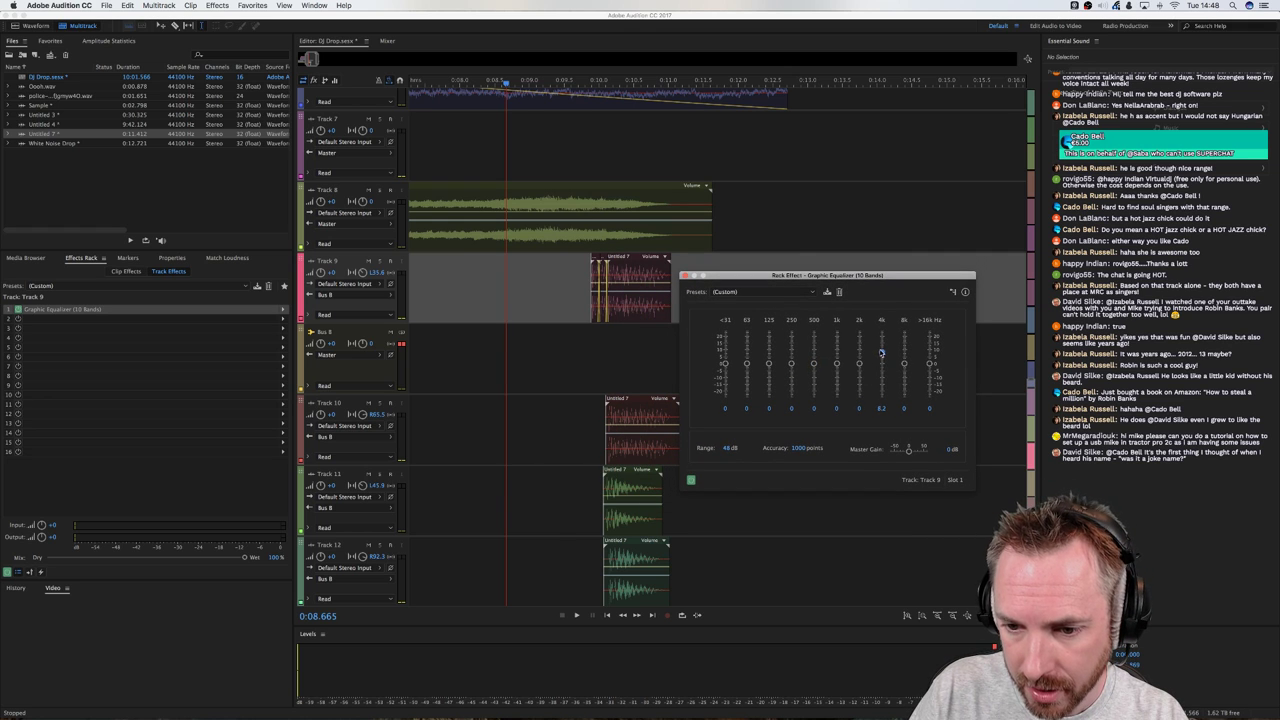
pyautogui.moveTo(883, 355); pyautogui.dragTo(883, 359)
pyautogui.press('space')
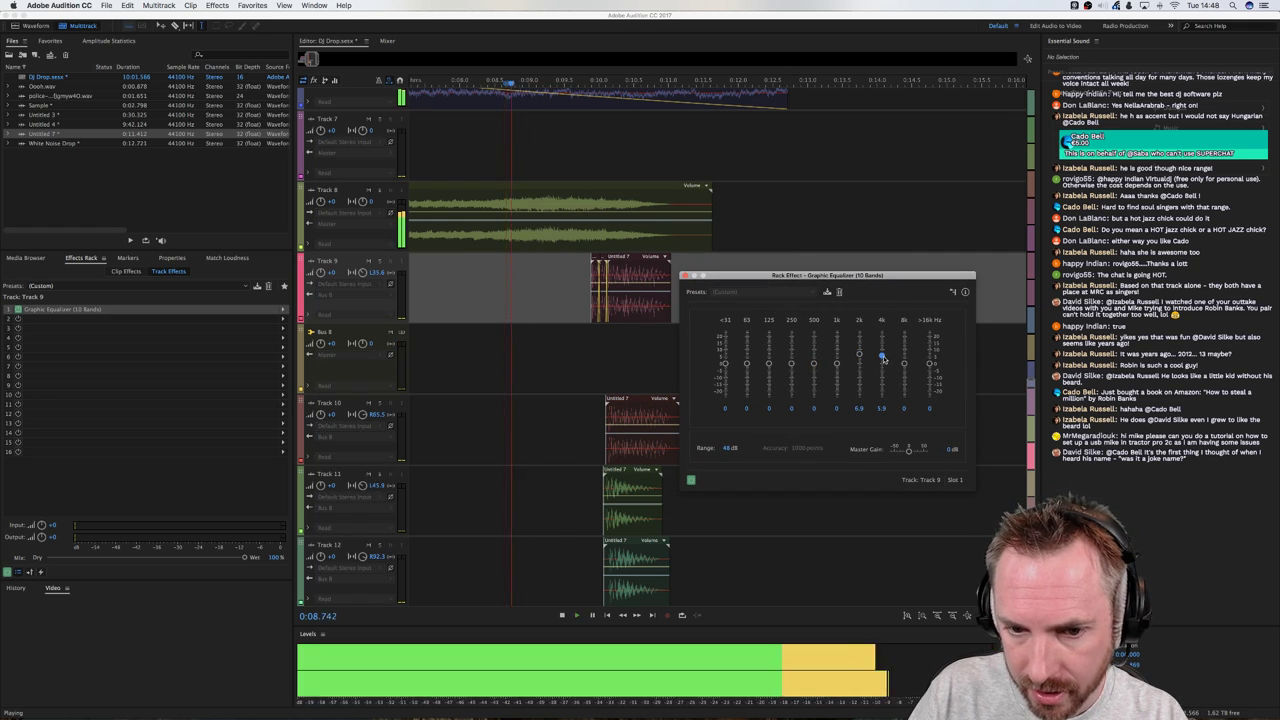
pyautogui.click(601, 348)
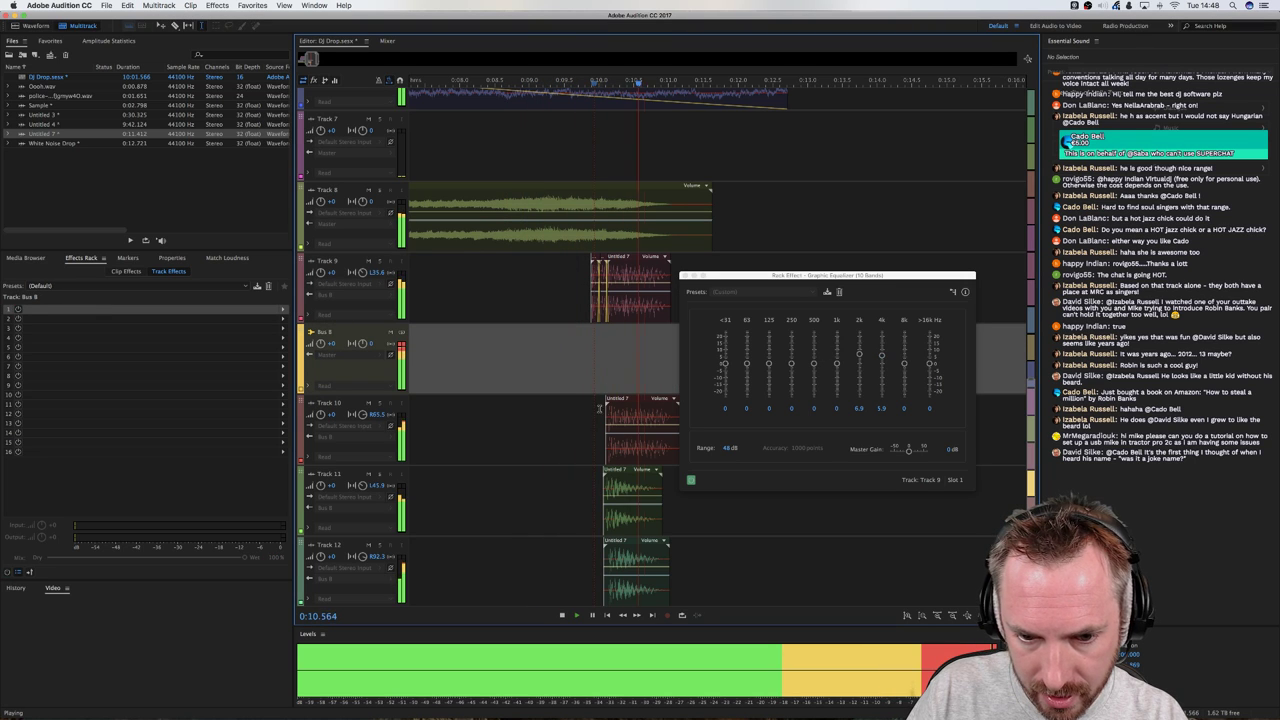
pyautogui.press('space')
# Add a 10-band Graphic Equalizer to Track 10 with 250 Hz at 3, 500 Hz at 5.7 and 1k at 6.6 dB, and close both equalizers
pyautogui.click(588, 427)
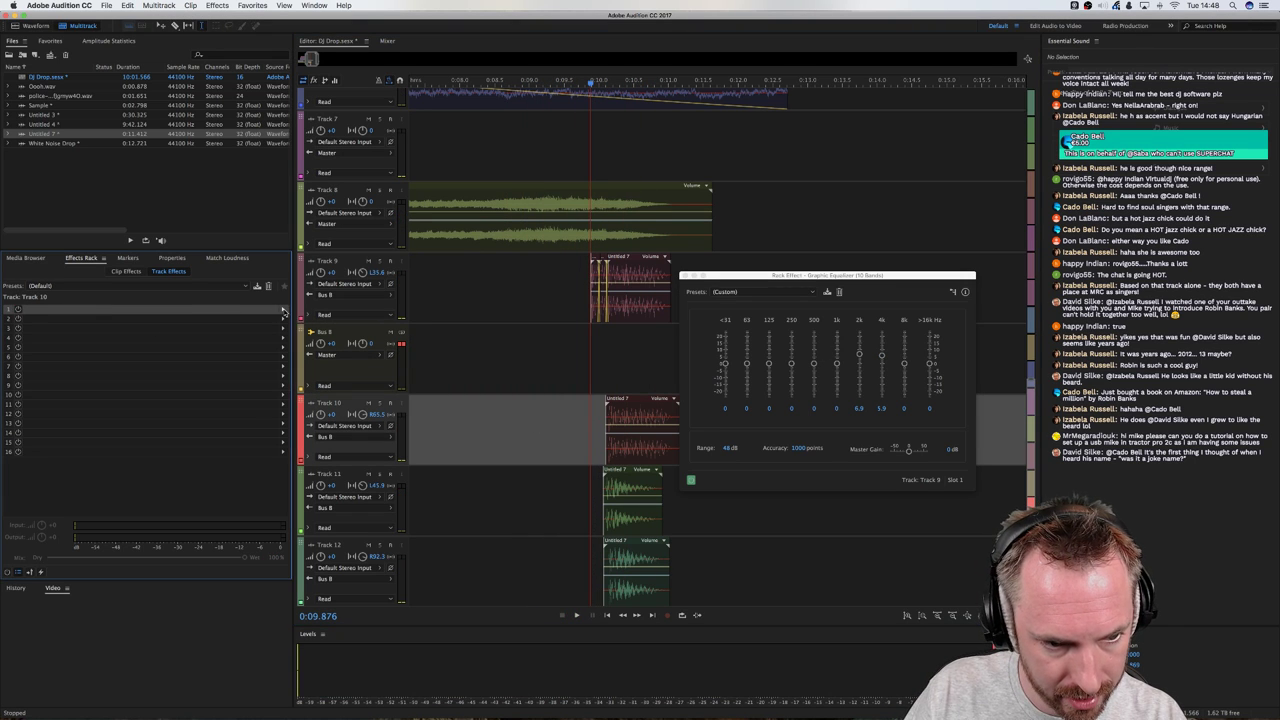
pyautogui.click(283, 313)
pyautogui.moveTo(320, 362)
pyautogui.click(458, 373)
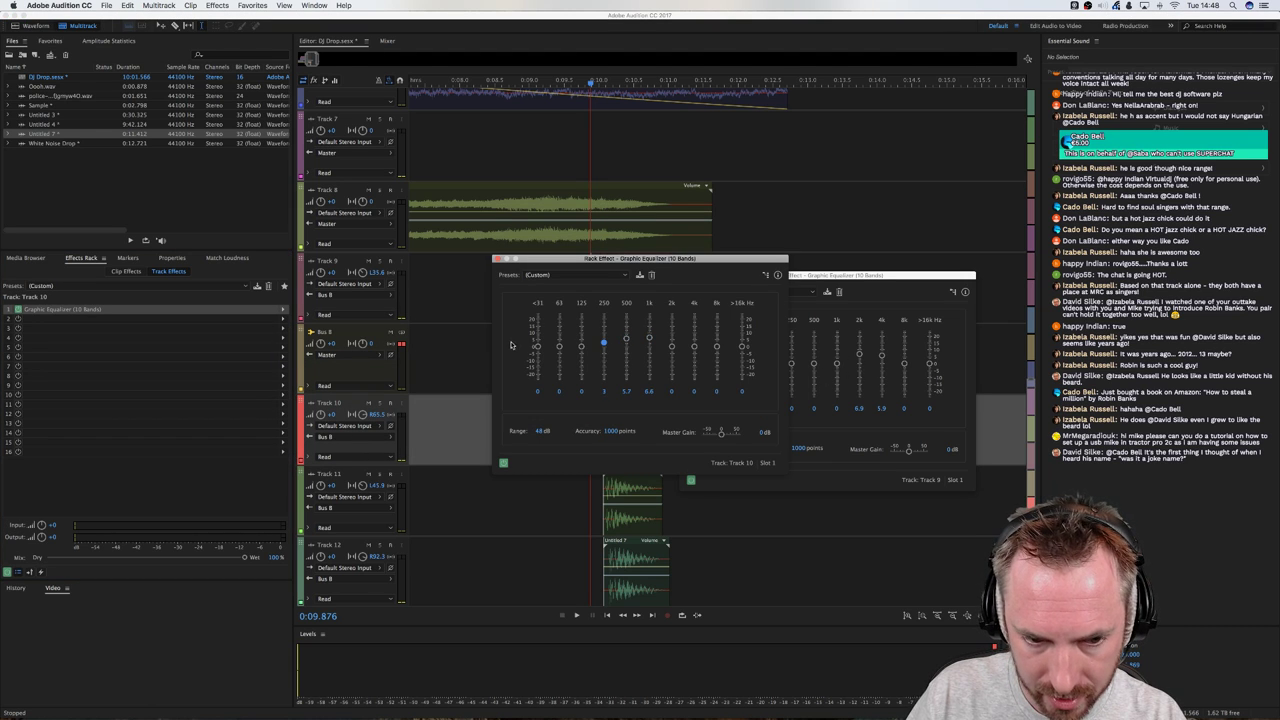
pyautogui.press('space')
pyautogui.click(496, 259)
pyautogui.press('space')
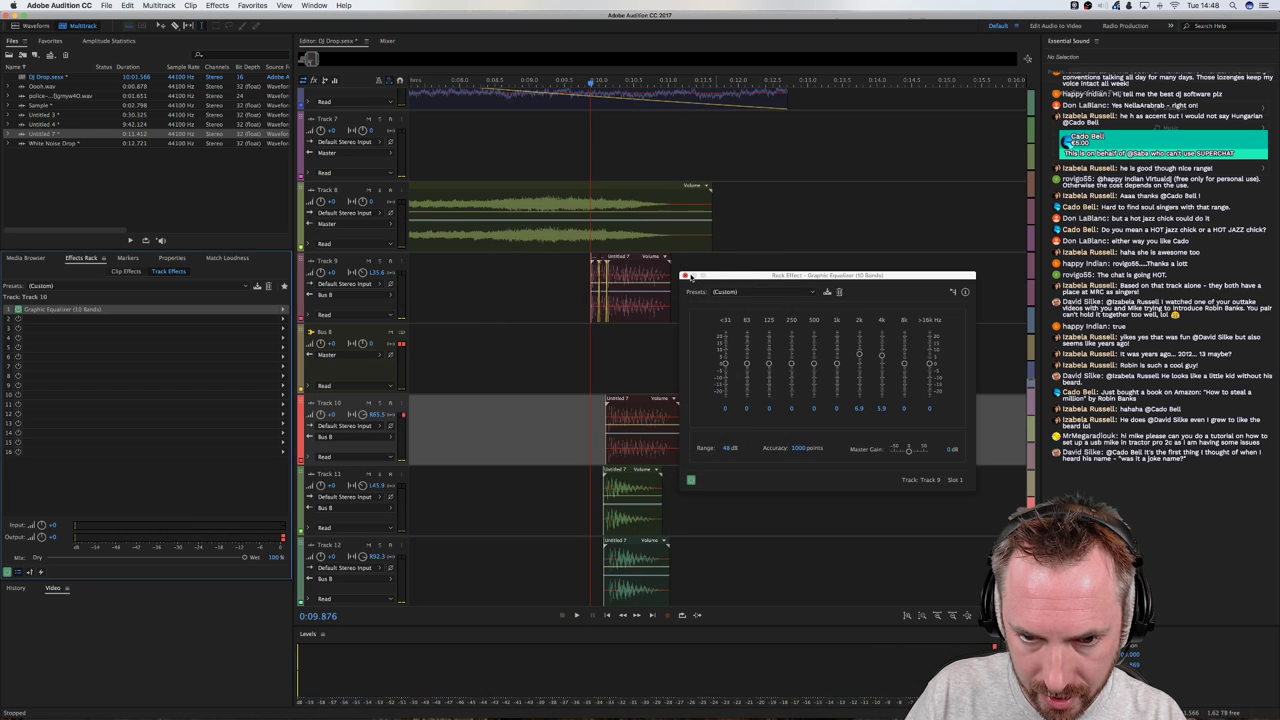
pyautogui.click(685, 276)
# Add a Studio Reverb to Bus B and play the mix
pyautogui.click(373, 366)
pyautogui.click(286, 311)
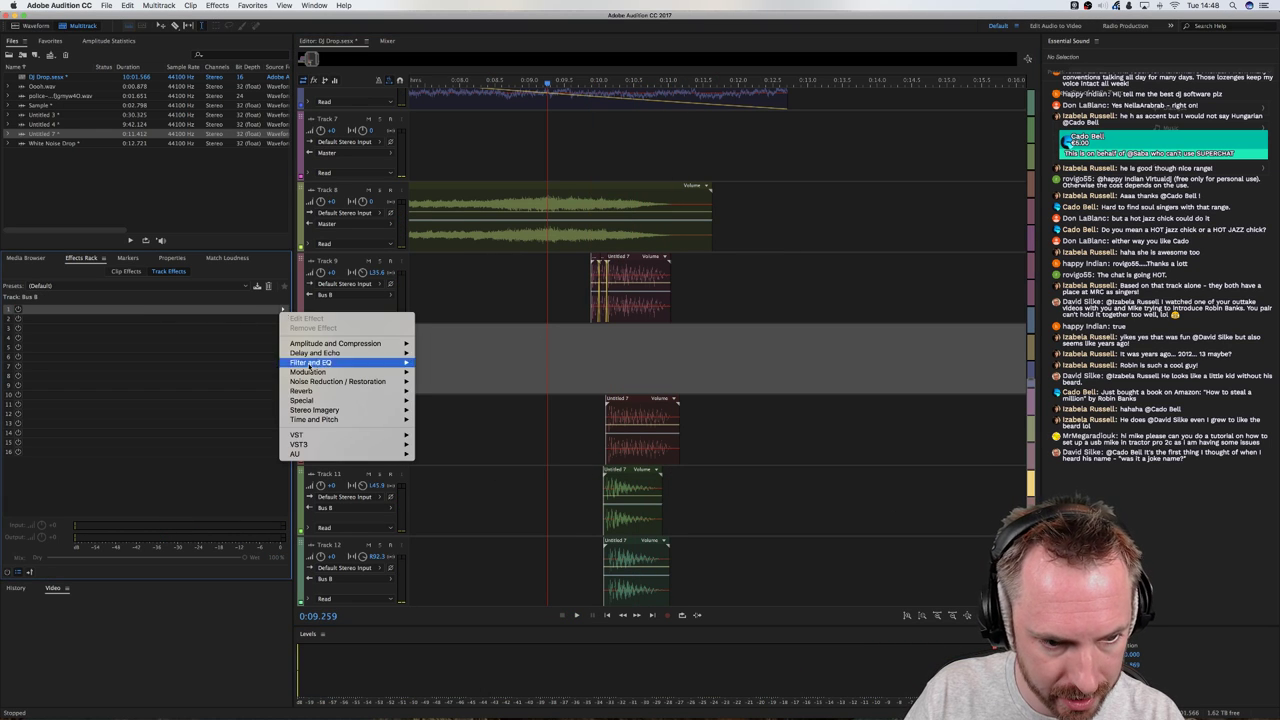
pyautogui.moveTo(380, 391)
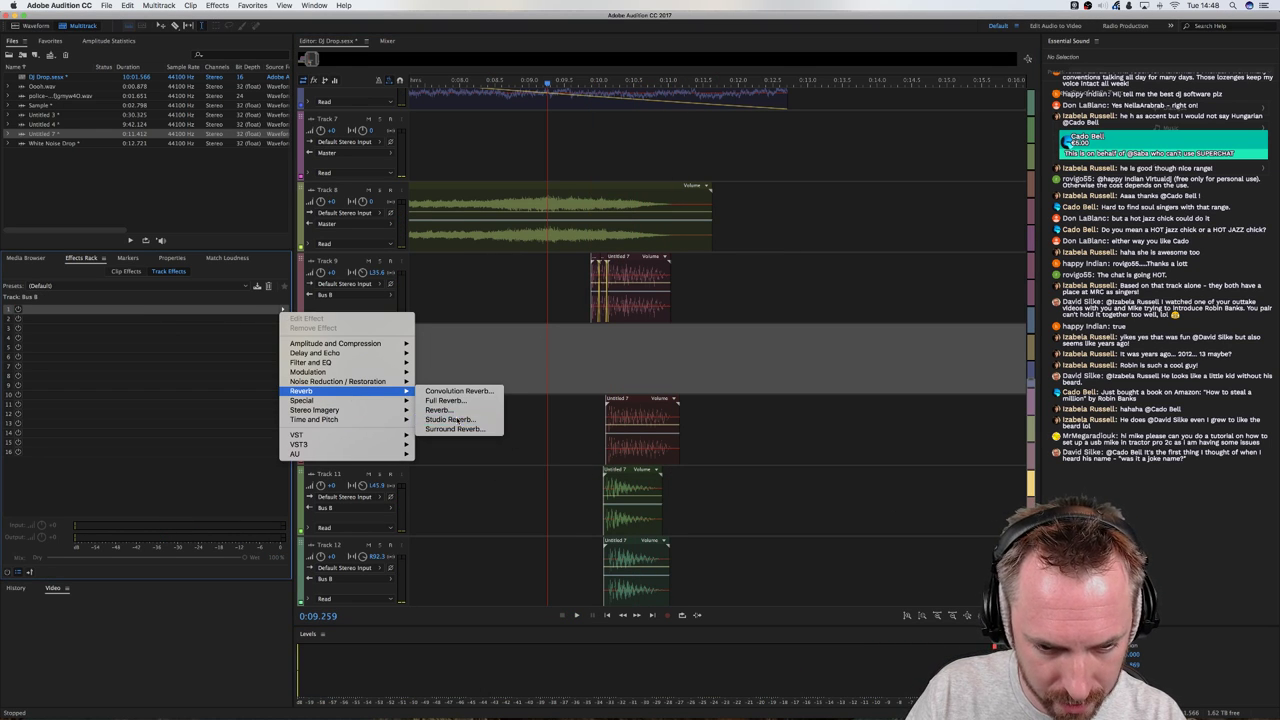
pyautogui.click(458, 421)
pyautogui.press('space')
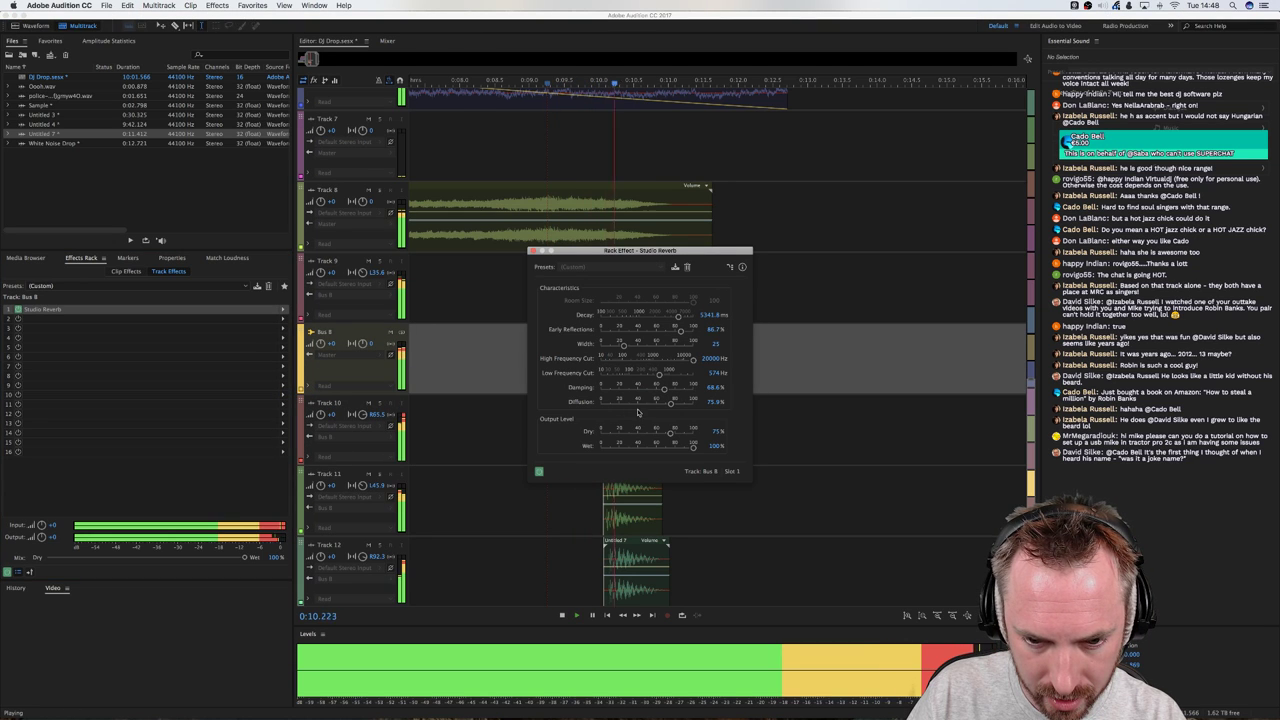
pyautogui.press('space')
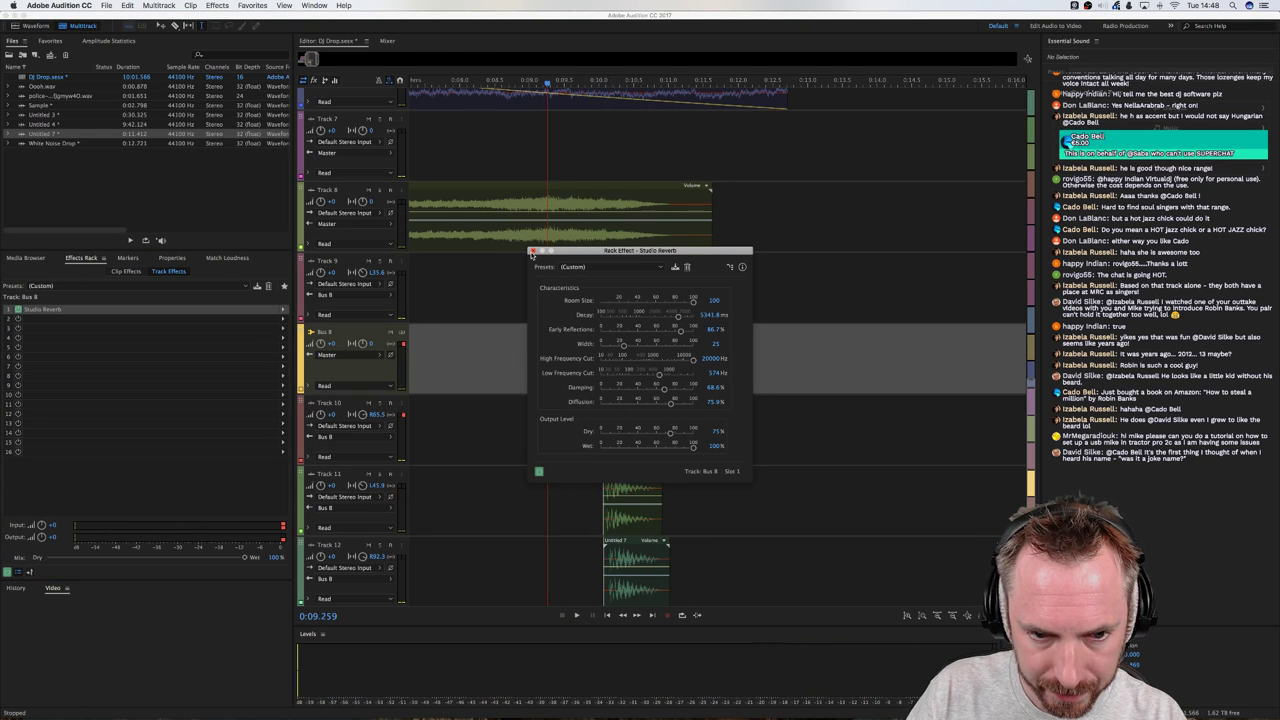
# Load the Default preset in Bus B's Studio Reverb, set Damping to 75.8% and replay the hits
pyautogui.click(610, 266)
pyautogui.click(590, 278)
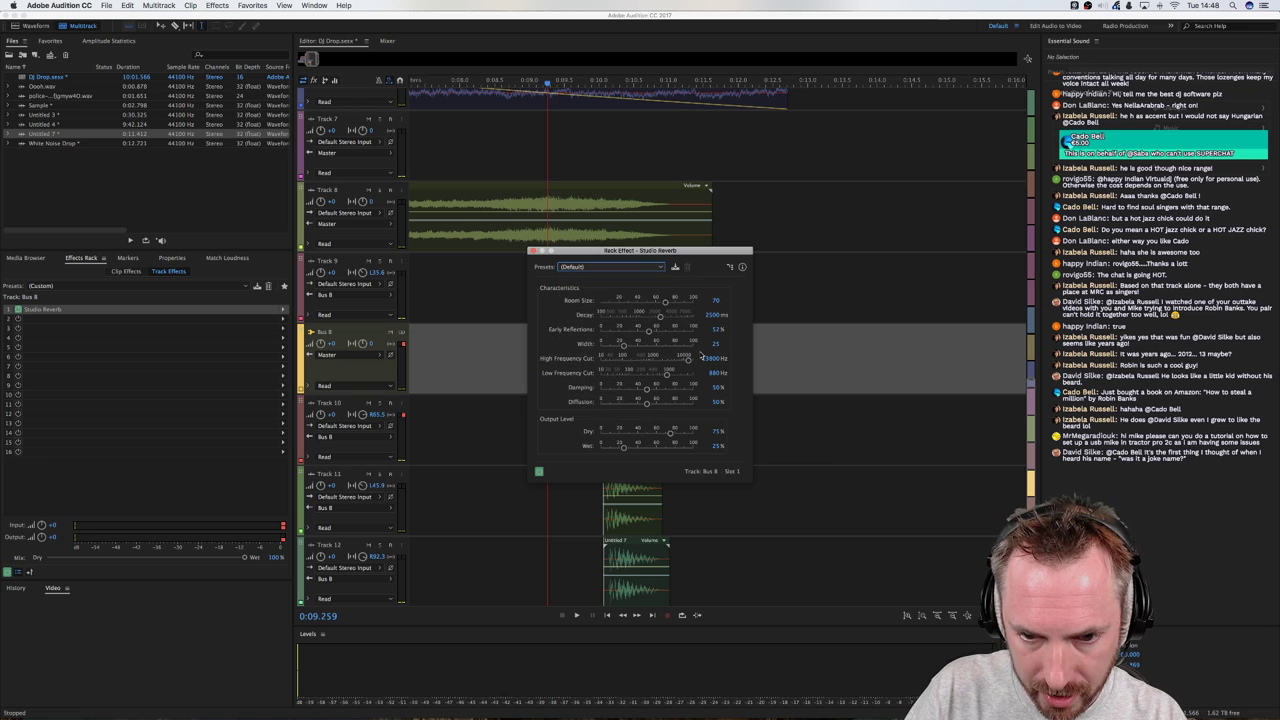
pyautogui.press('space')
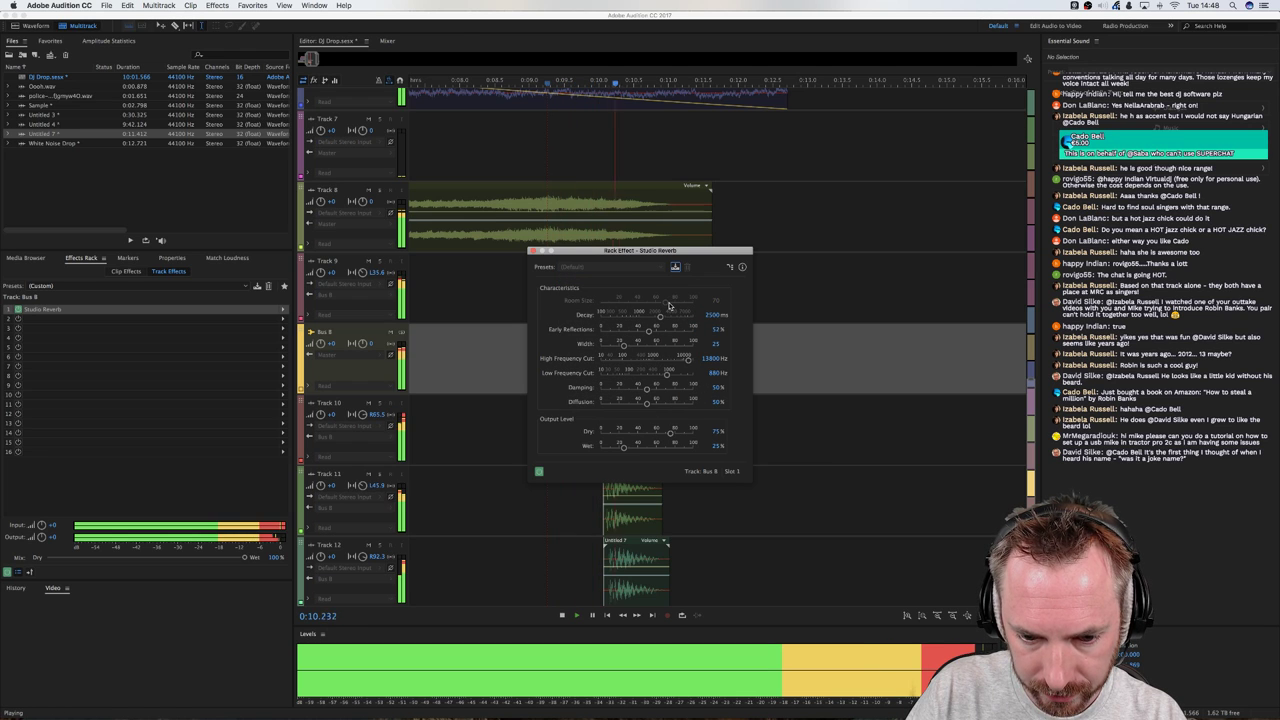
pyautogui.moveTo(647, 388); pyautogui.dragTo(669, 388)
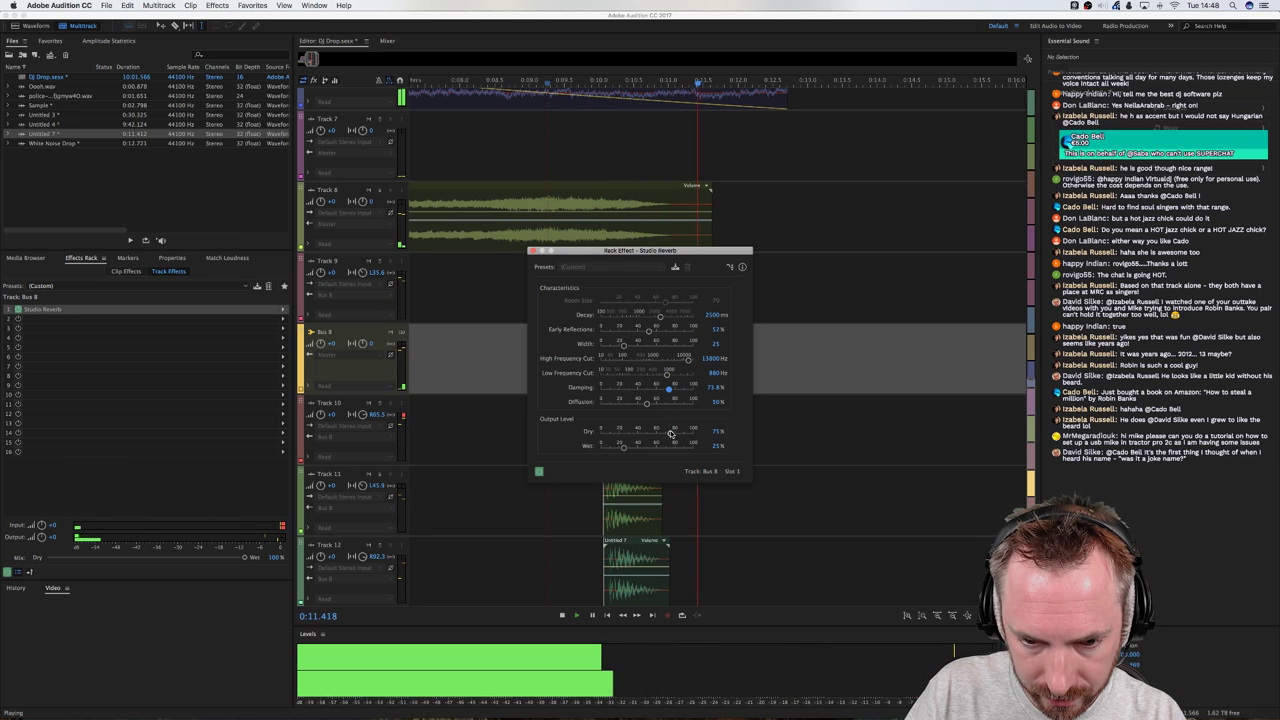
pyautogui.press('space')
pyautogui.press('space')
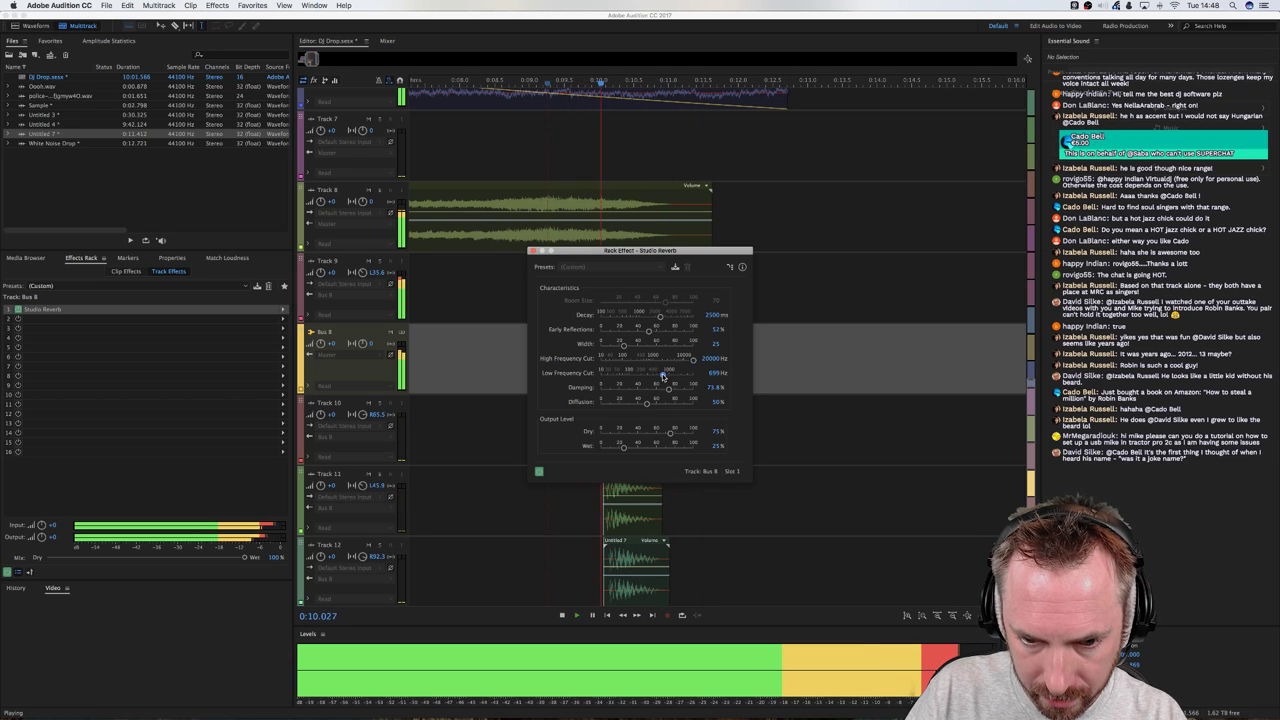
# Set the reverb's High Frequency Cut to 20000 Hz and Low Frequency Cut to 77 Hz, and replay the hits
pyautogui.moveTo(667, 374); pyautogui.dragTo(623, 375)
pyautogui.press('space')
pyautogui.press('space')
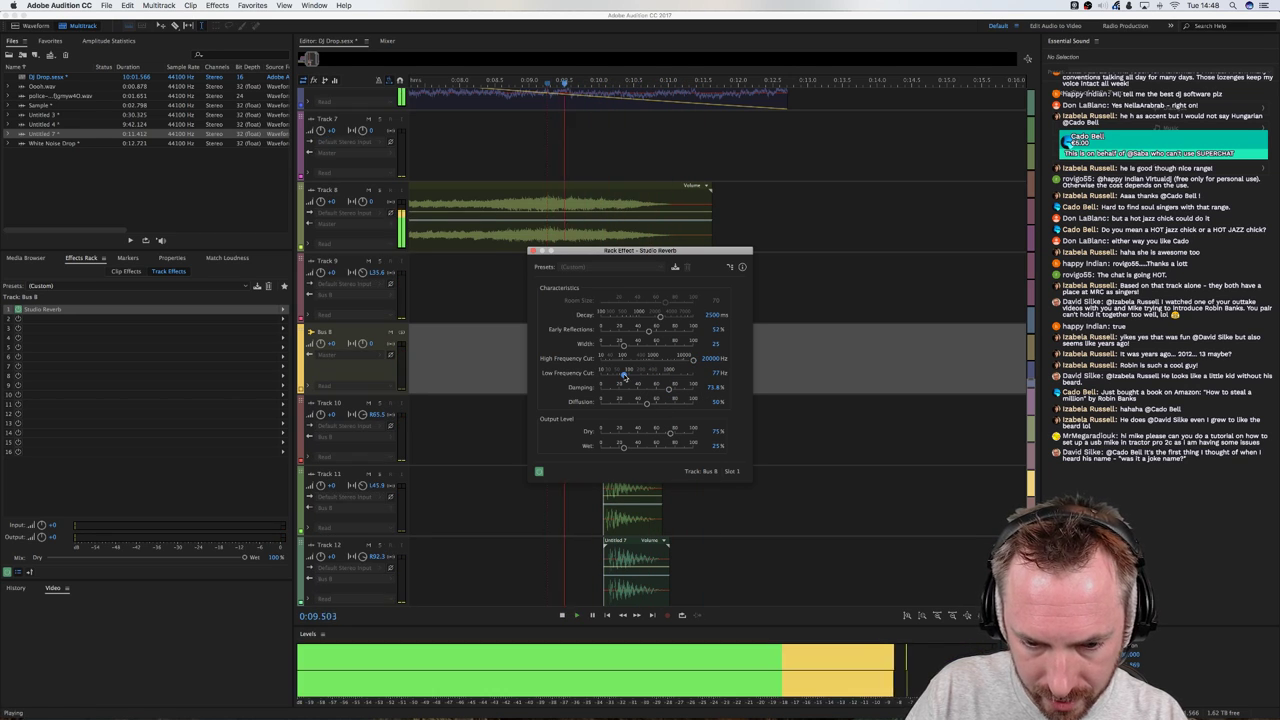
pyautogui.press('space')
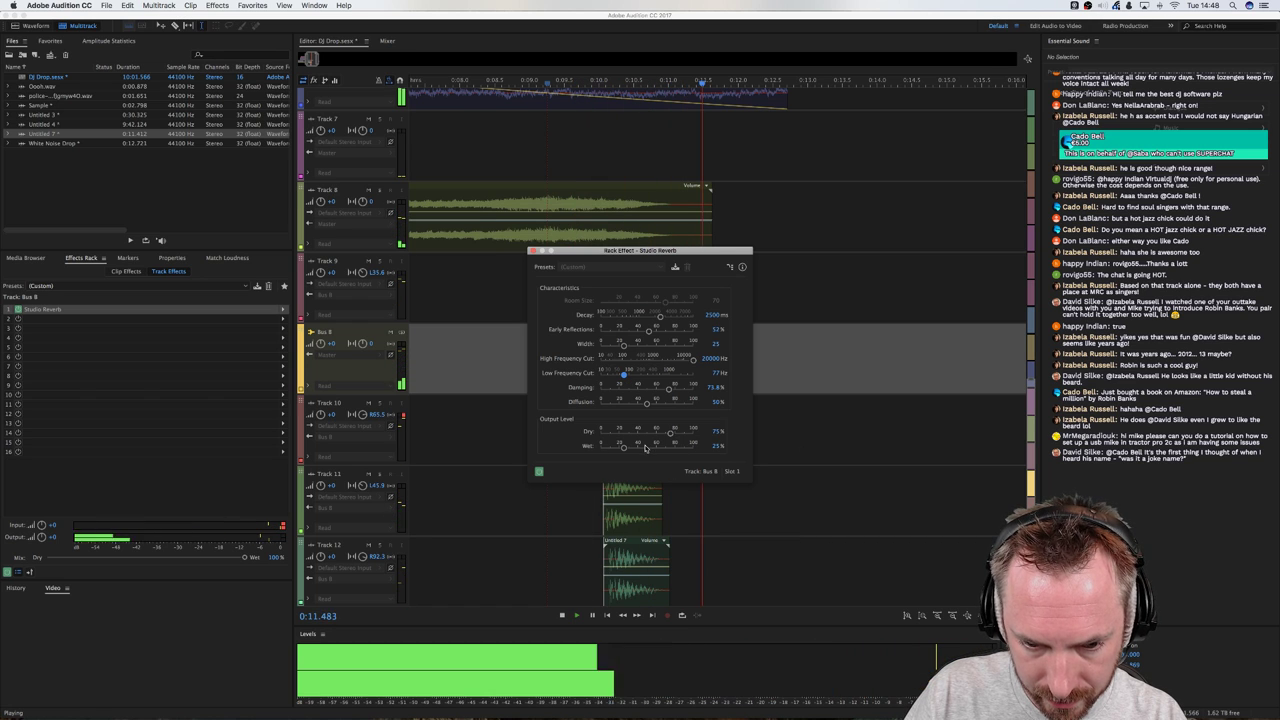
# Set the reverb's Wet level to 50.7%, replay the hits and close the Studio Reverb
pyautogui.moveTo(623, 447)
pyautogui.mouseDown()
pyautogui.moveTo(663, 449)
pyautogui.moveTo(647, 447)
pyautogui.mouseUp()
pyautogui.press('space')
pyautogui.press('space')
pyautogui.press('space')
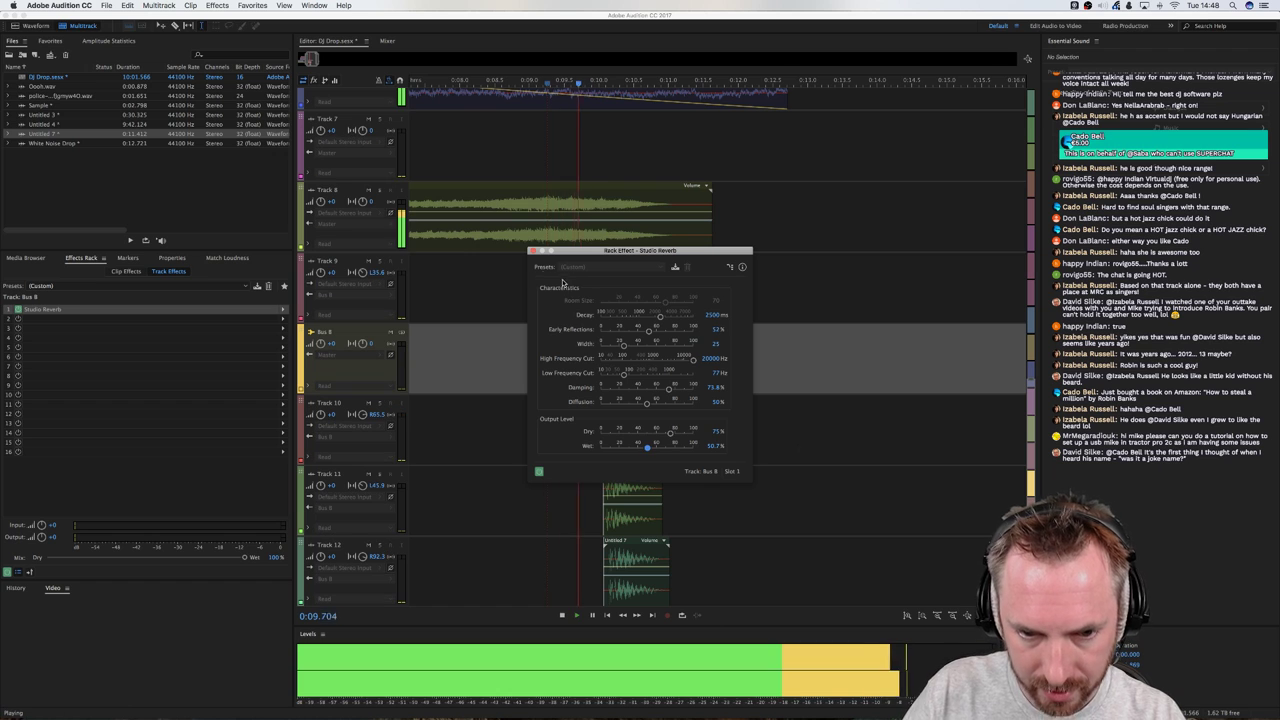
pyautogui.click(531, 252)
pyautogui.press('space')
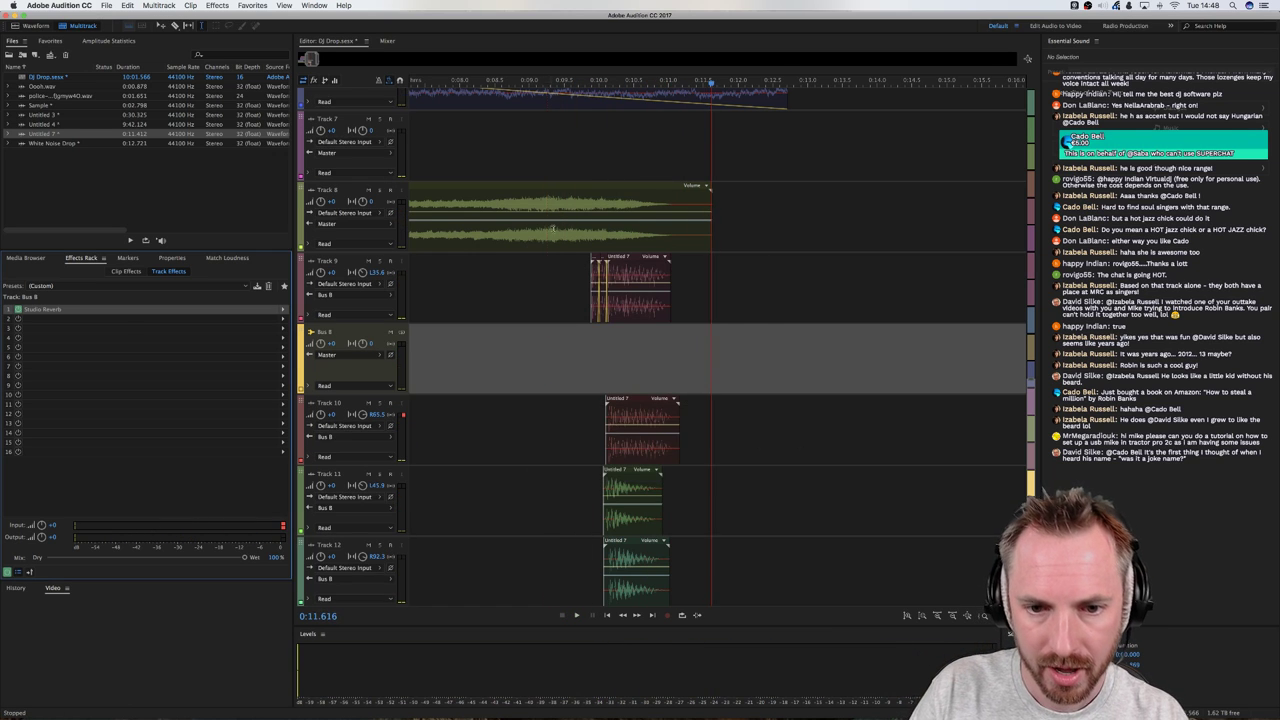
# Play the whole session from the start and follow the tracks' levels
pyautogui.scroll(10, 560, 200)
pyautogui.press('\\')
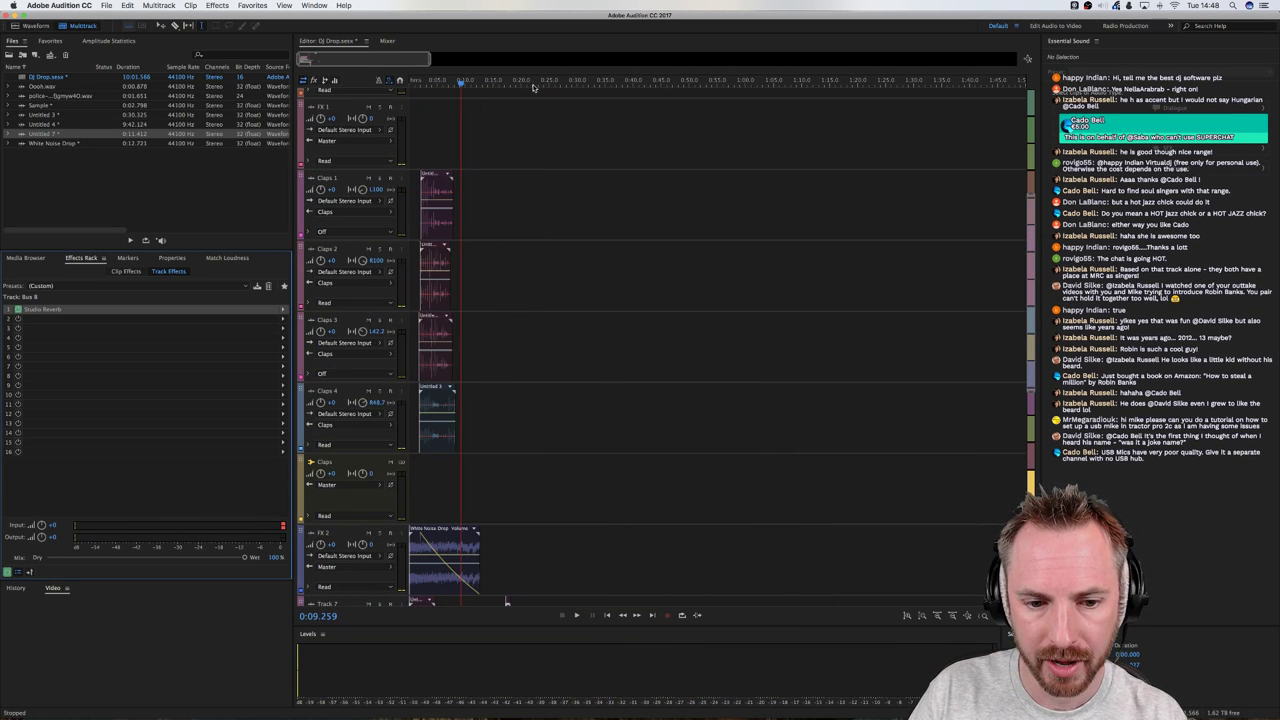
pyautogui.press('Home')
pyautogui.scroll(-8, 421, 99)
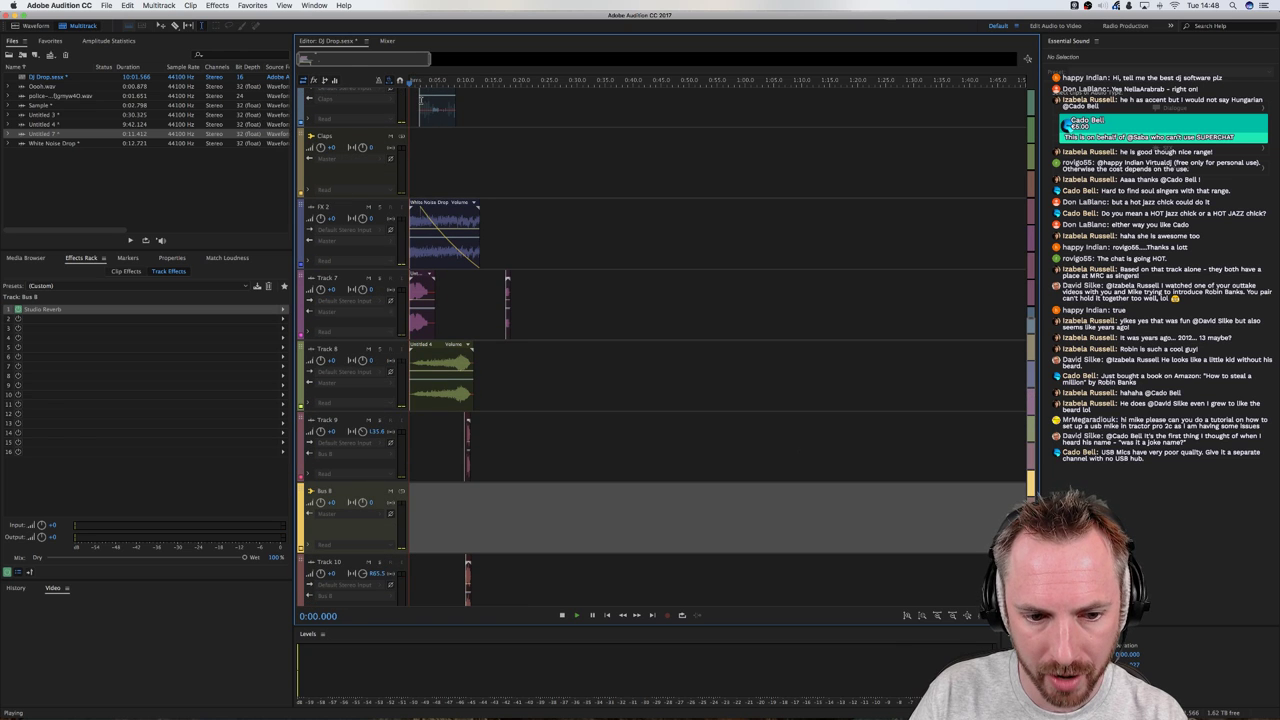
pyautogui.press('space')
pyautogui.scroll(2, 421, 99)
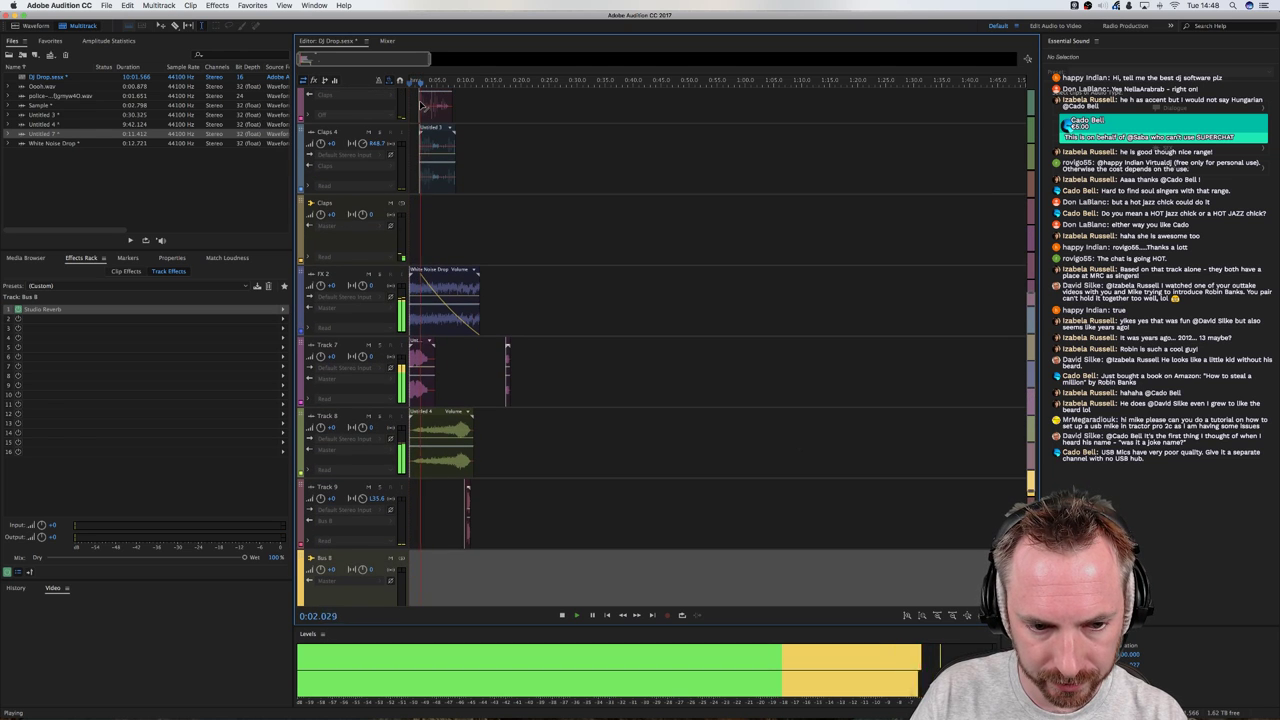
pyautogui.scroll(-6, 522, 283)
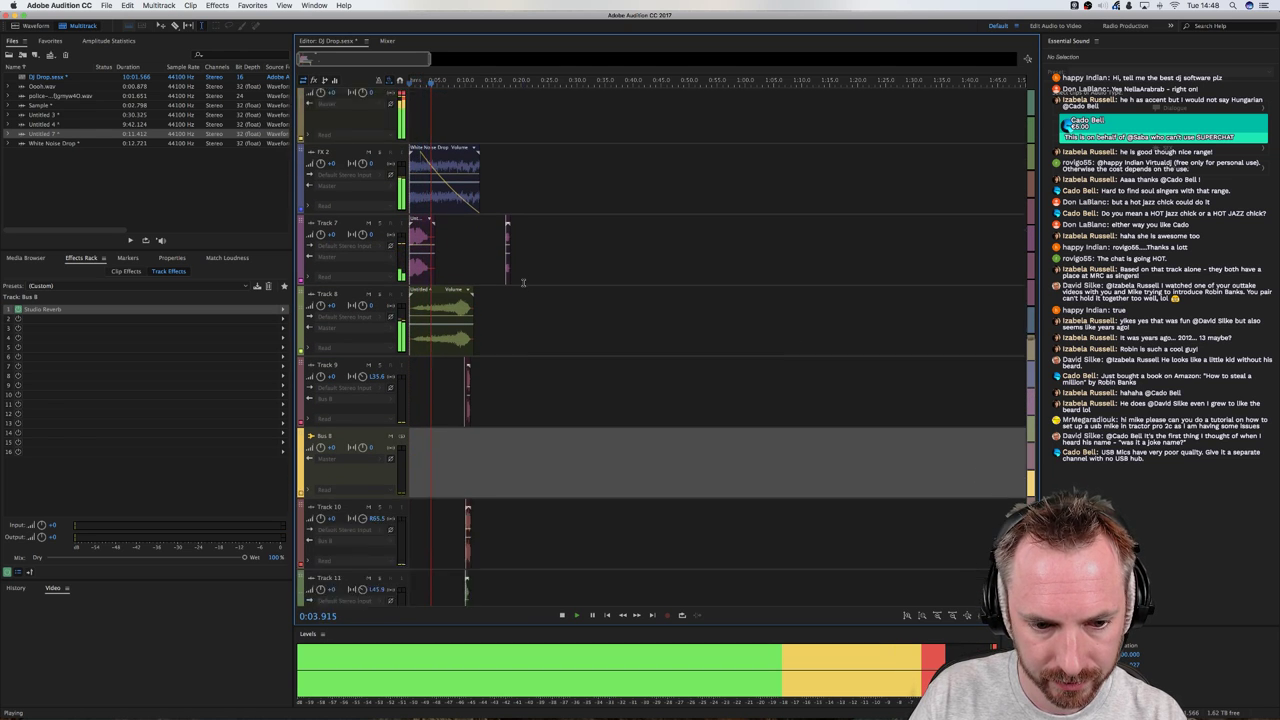
pyautogui.scroll(2, 522, 283)
pyautogui.scroll(1, 522, 283)
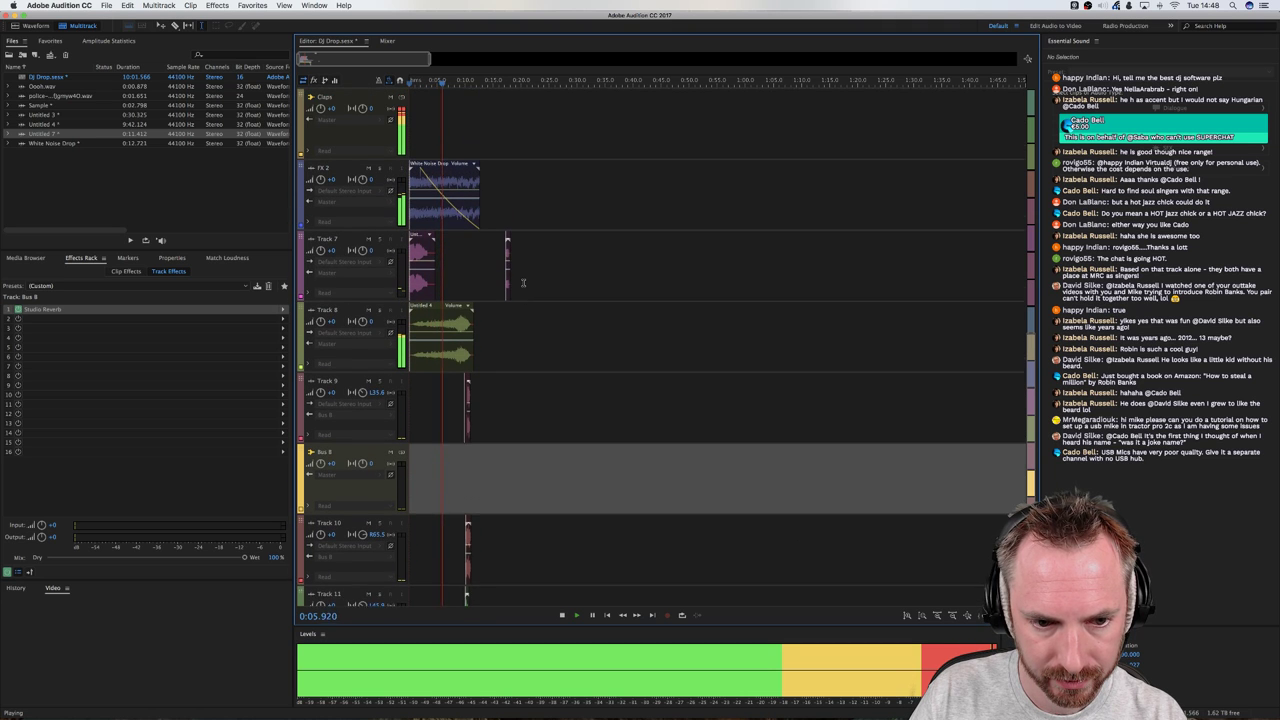
# Delete the short stray clip at the end of Track 7 and stop playback
pyautogui.click(507, 280)
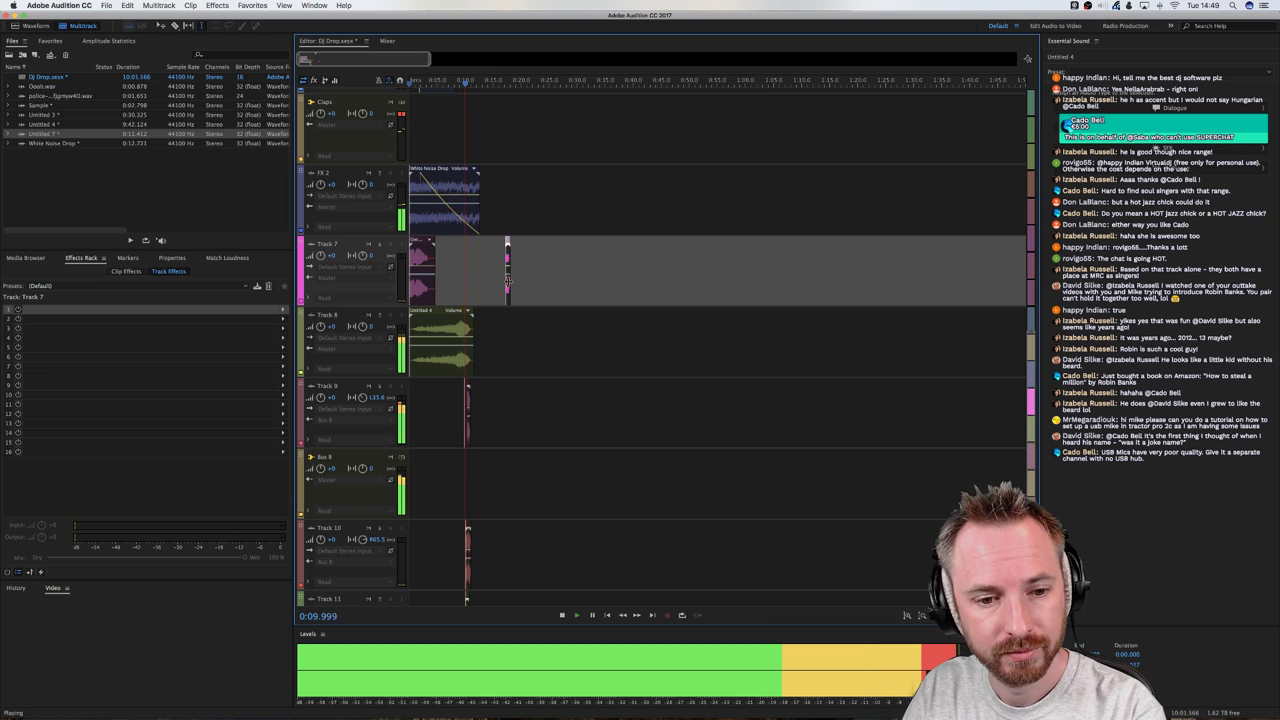
pyautogui.press('Delete')
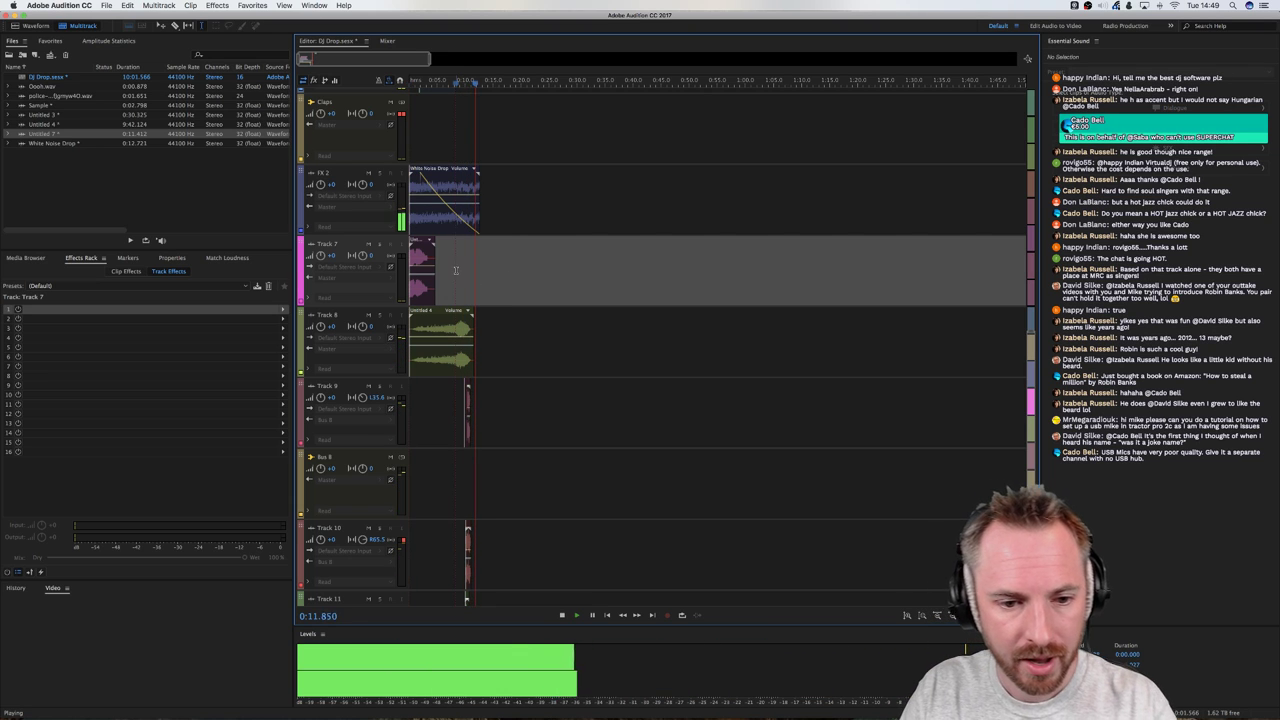
pyautogui.press('space')
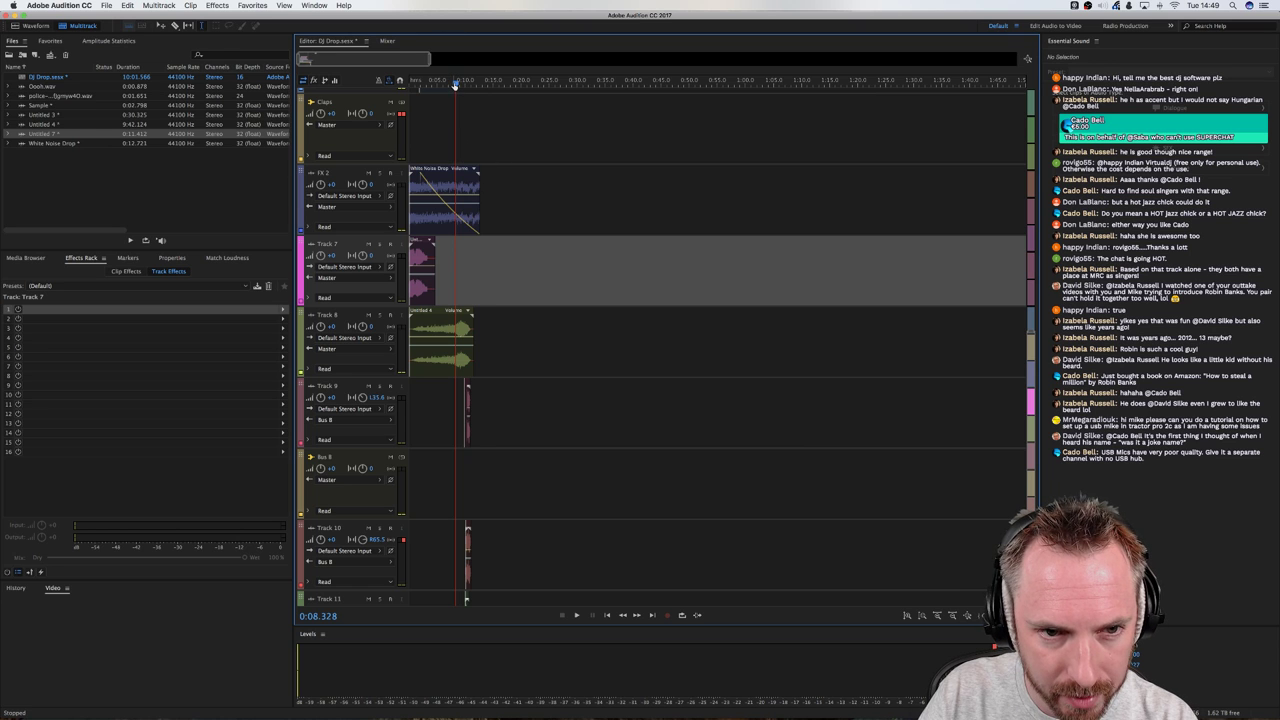
# Split the Track 8 clip at 0:09.549 and move its tail to a new track directly below
pyautogui.scroll(5, 455, 85)
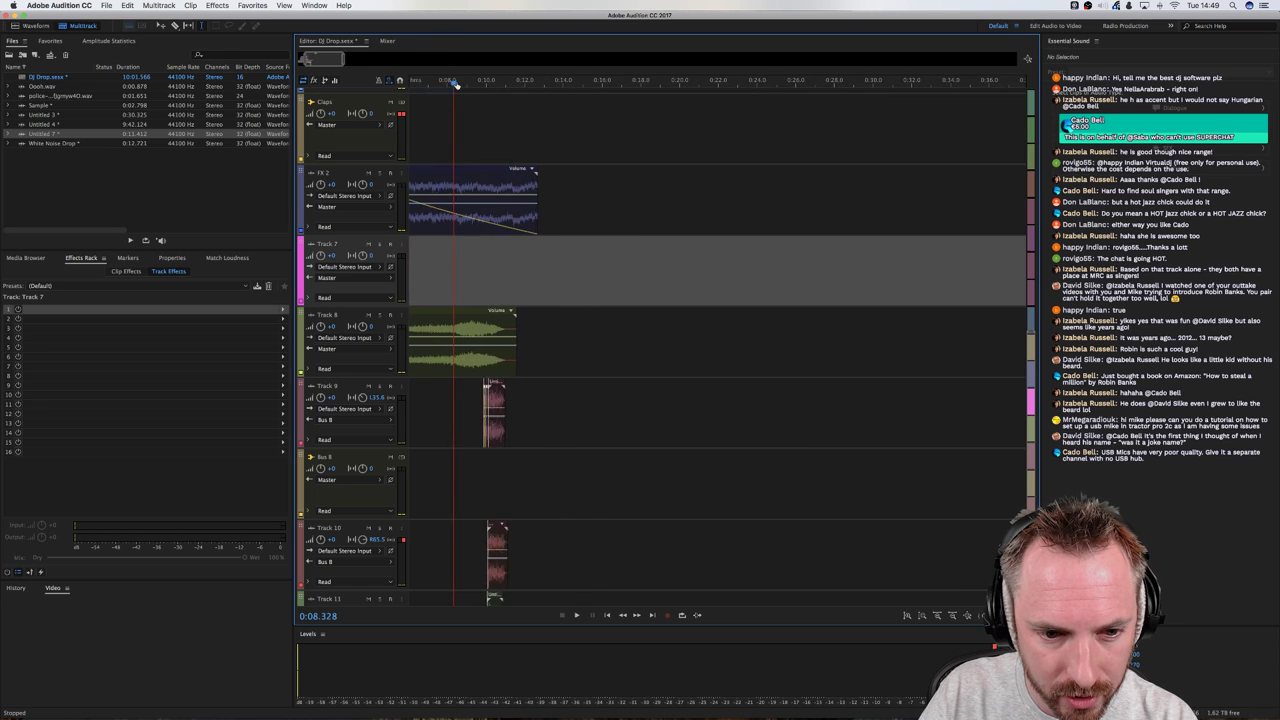
pyautogui.click(510, 361)
pyautogui.press('super+k')
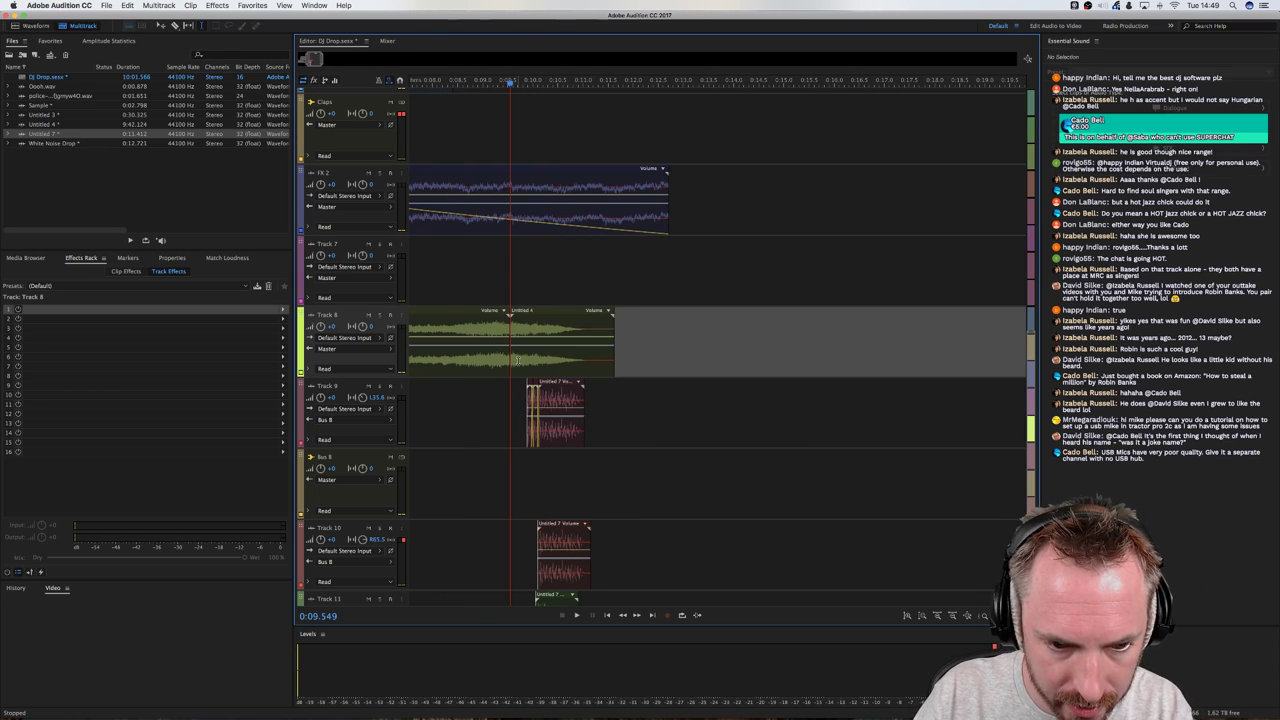
pyautogui.click(517, 360)
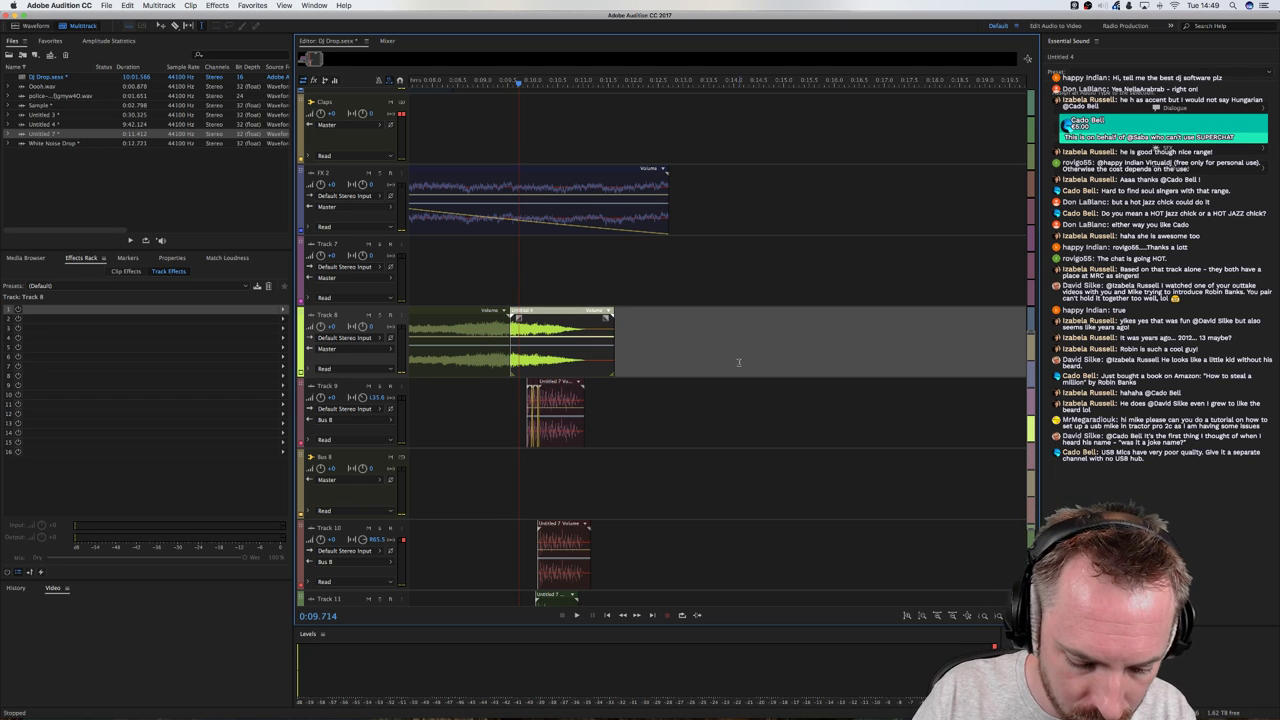
pyautogui.click(673, 353)
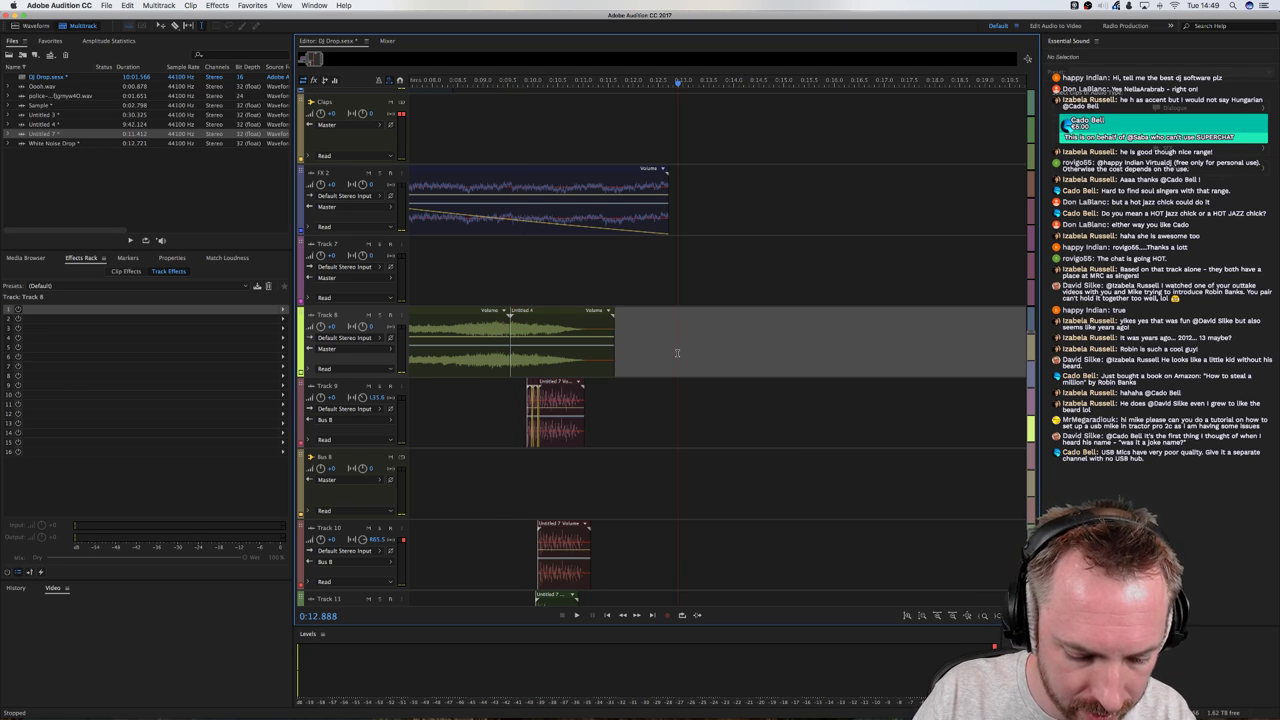
pyautogui.moveTo(562, 330); pyautogui.dragTo(562, 392)
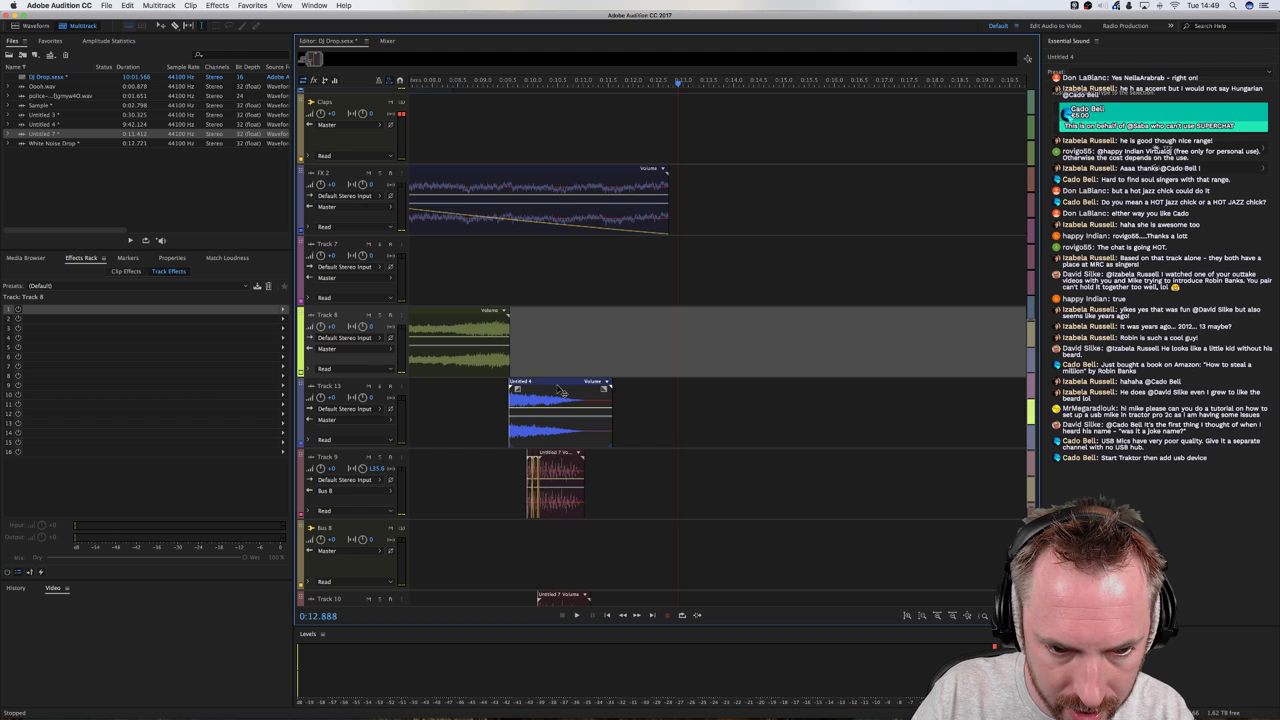
# Add a Convolution Reverb to Track 13 and play the mix from 0:09.000
pyautogui.click(485, 404)
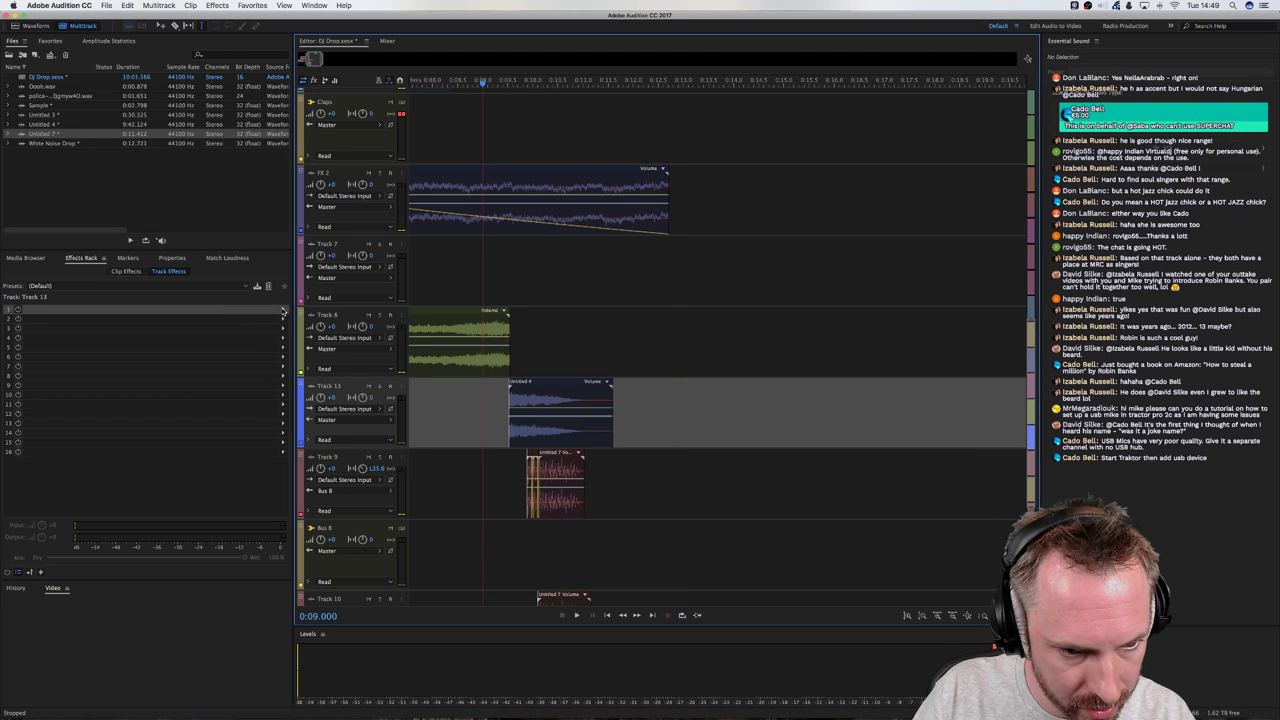
pyautogui.click(283, 311)
pyautogui.moveTo(400, 391)
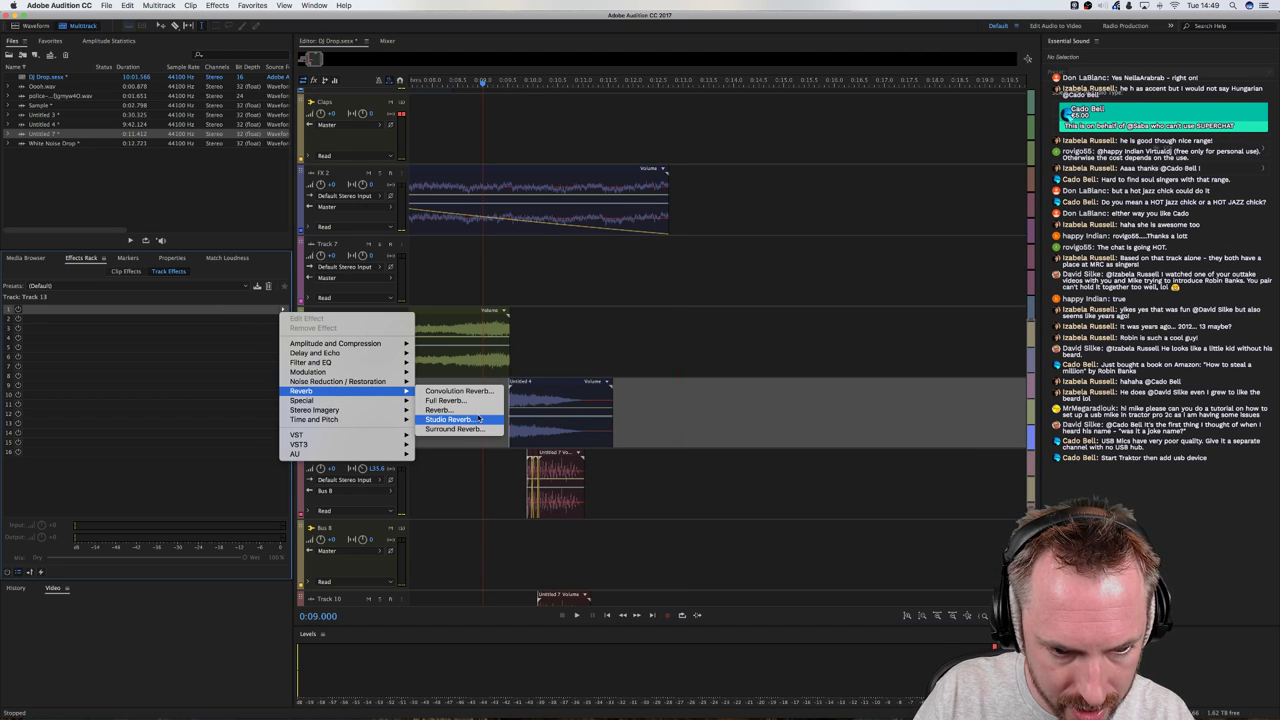
pyautogui.click(458, 391)
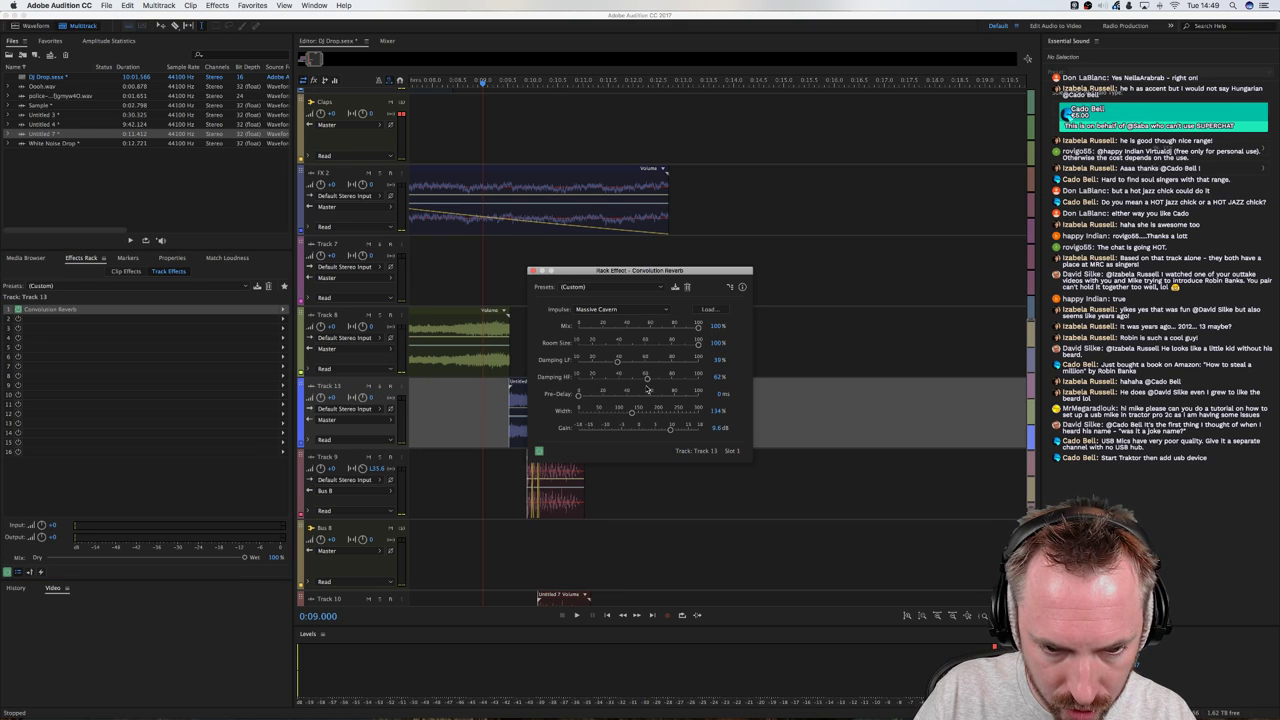
pyautogui.press('space')
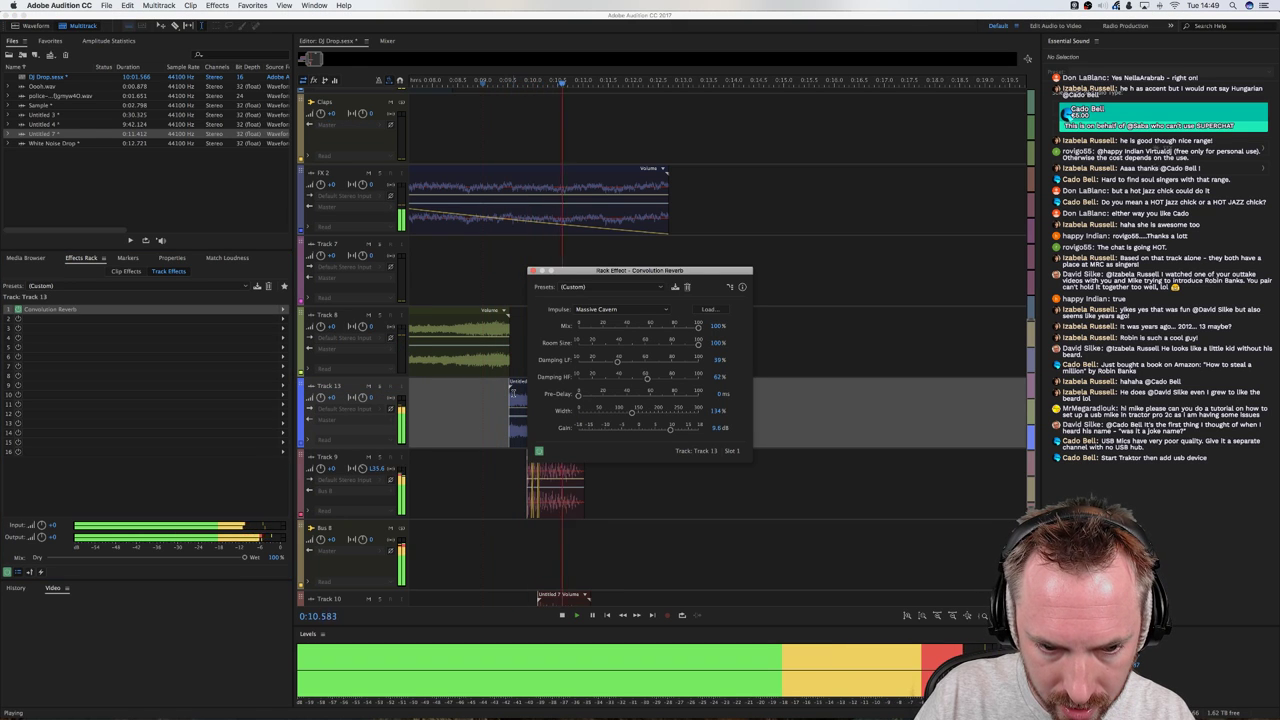
pyautogui.press('space')
# Extend the Track 8 clip past the split, fade in the Track 13 clip during playback, and close the Convolution Reverb
pyautogui.click(500, 345)
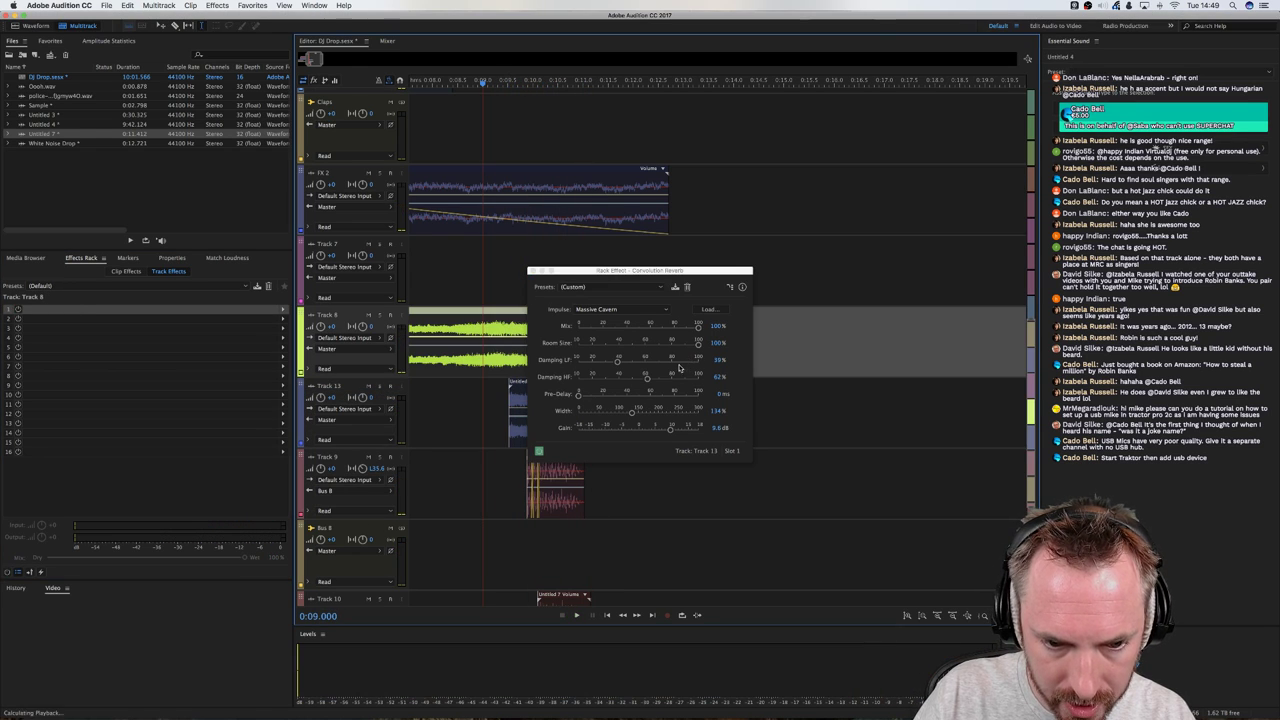
pyautogui.press('space')
pyautogui.click(518, 395)
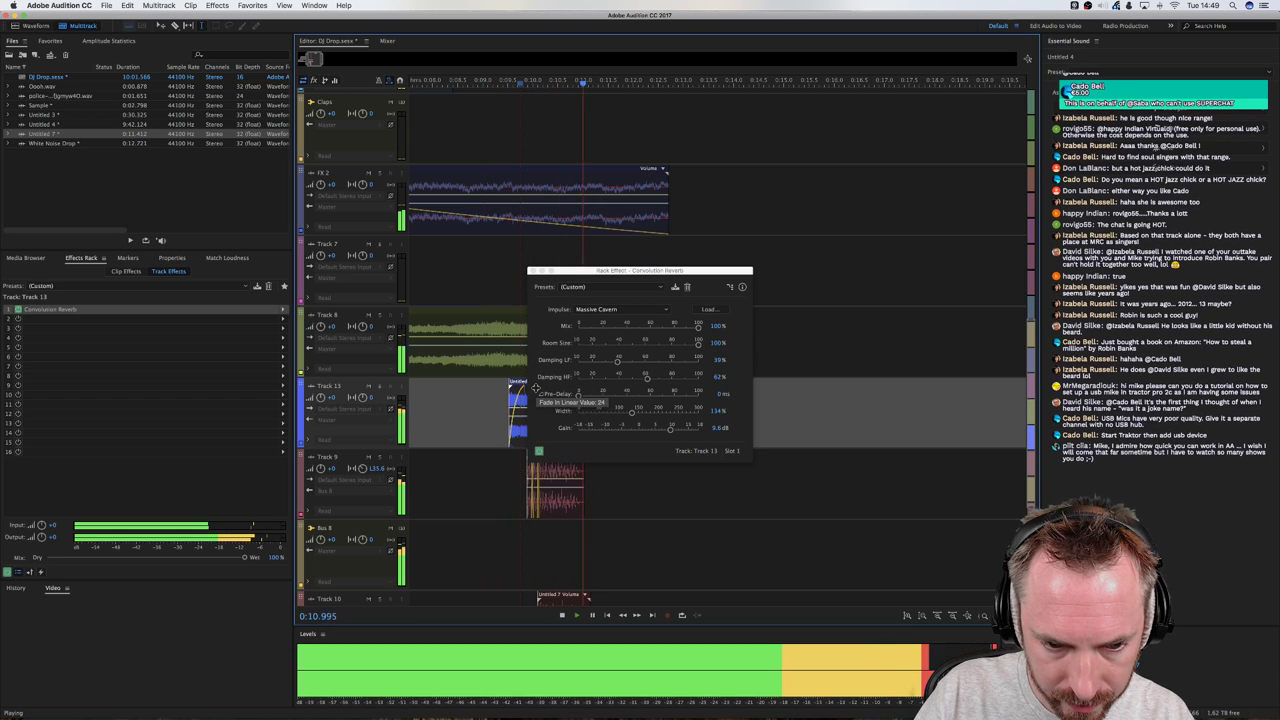
pyautogui.press('space')
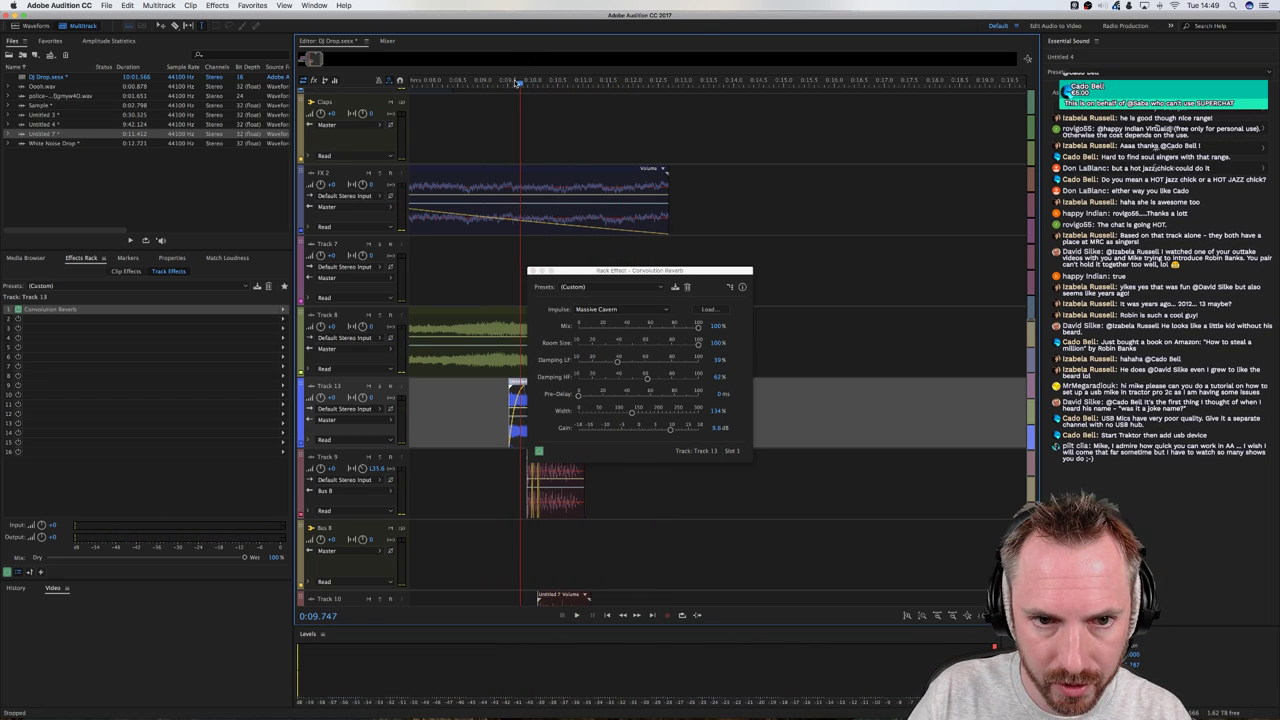
pyautogui.scroll(-5, 517, 83)
pyautogui.click(532, 271)
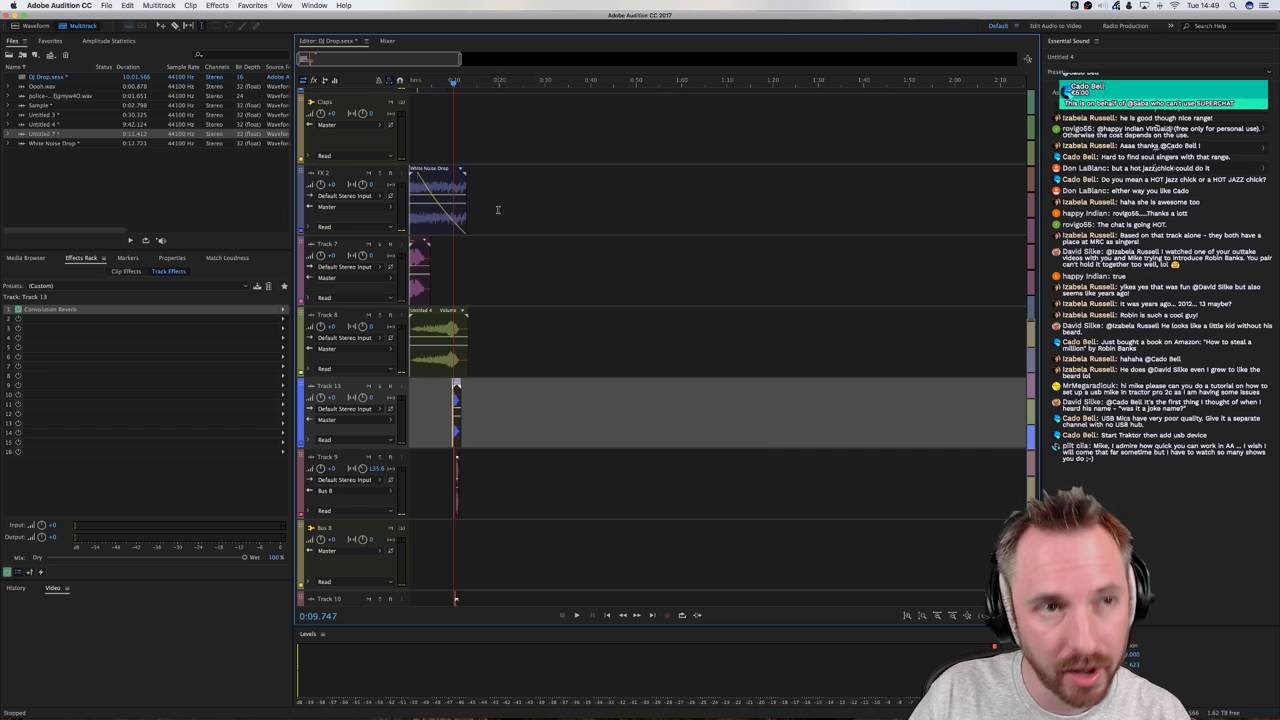
# Play the session from the beginning to review the full drop
pyautogui.scroll(5, 495, 207)
pyautogui.press('Home')
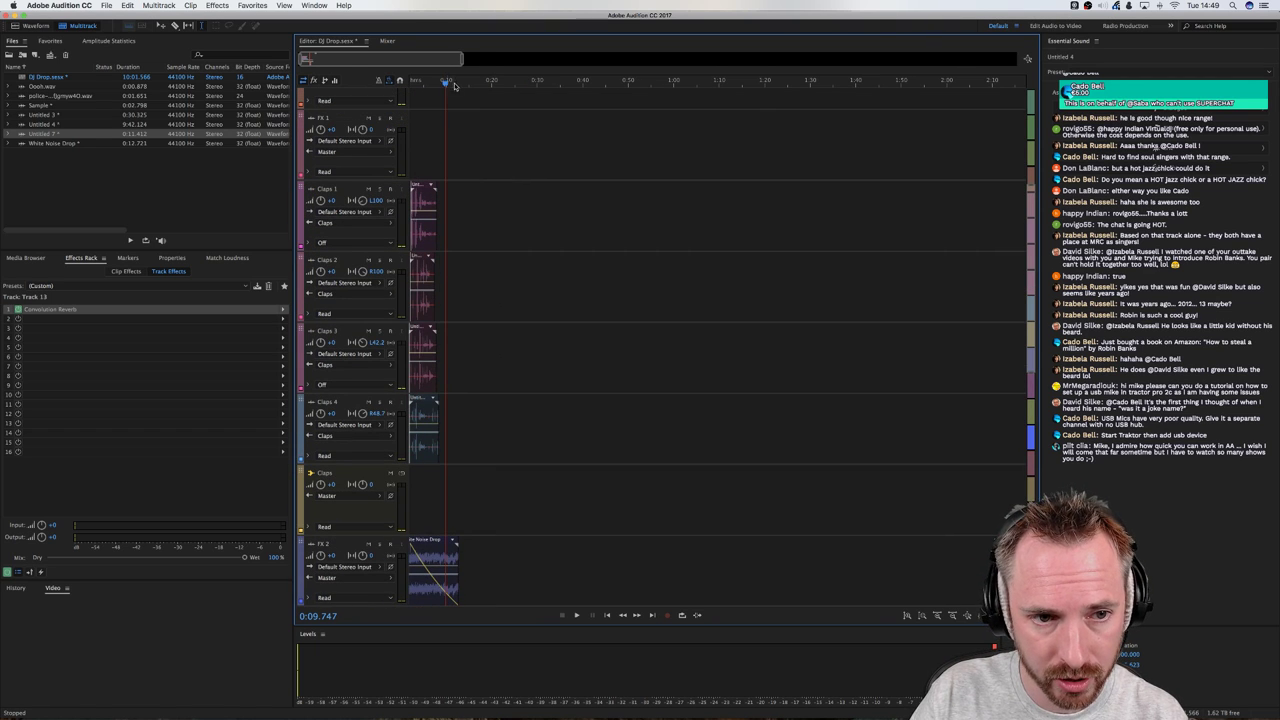
pyautogui.press('space')
pyautogui.press('space')
pyautogui.scroll(5, 455, 133)
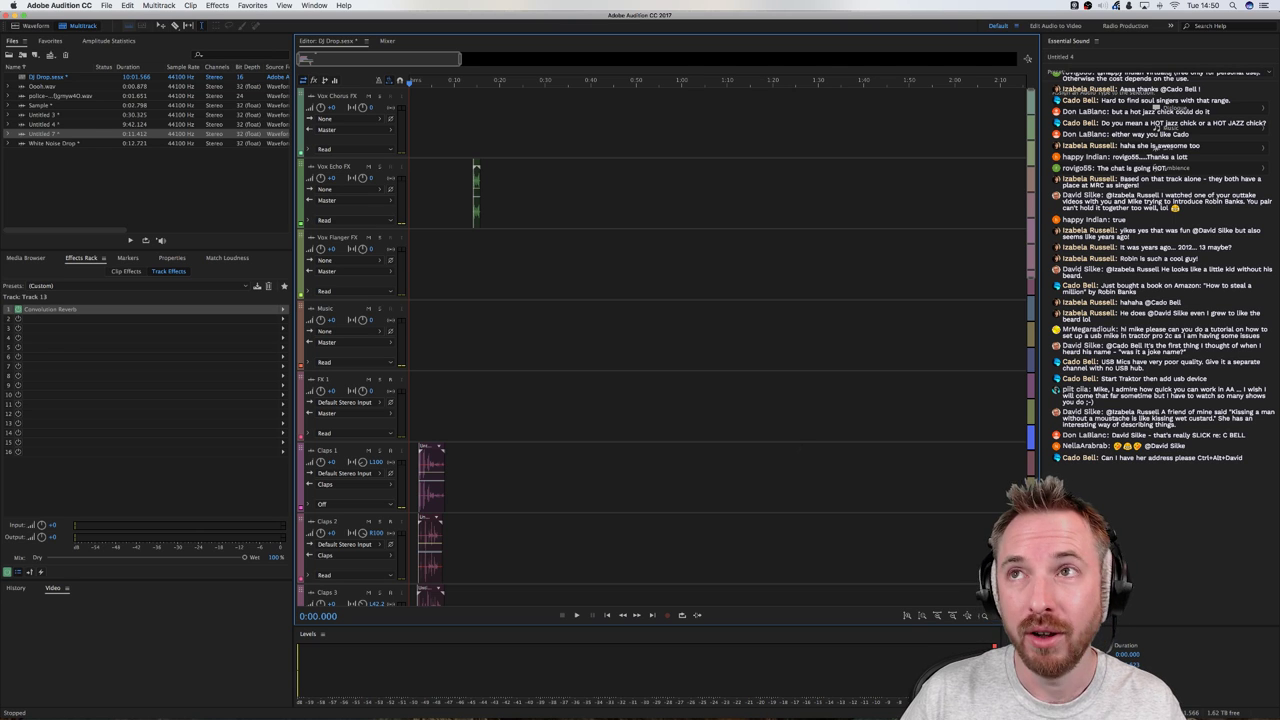
# Switch to djay Pro, show the sampler pads and trigger the Foghorn sample
pyautogui.moveTo(862, 705)
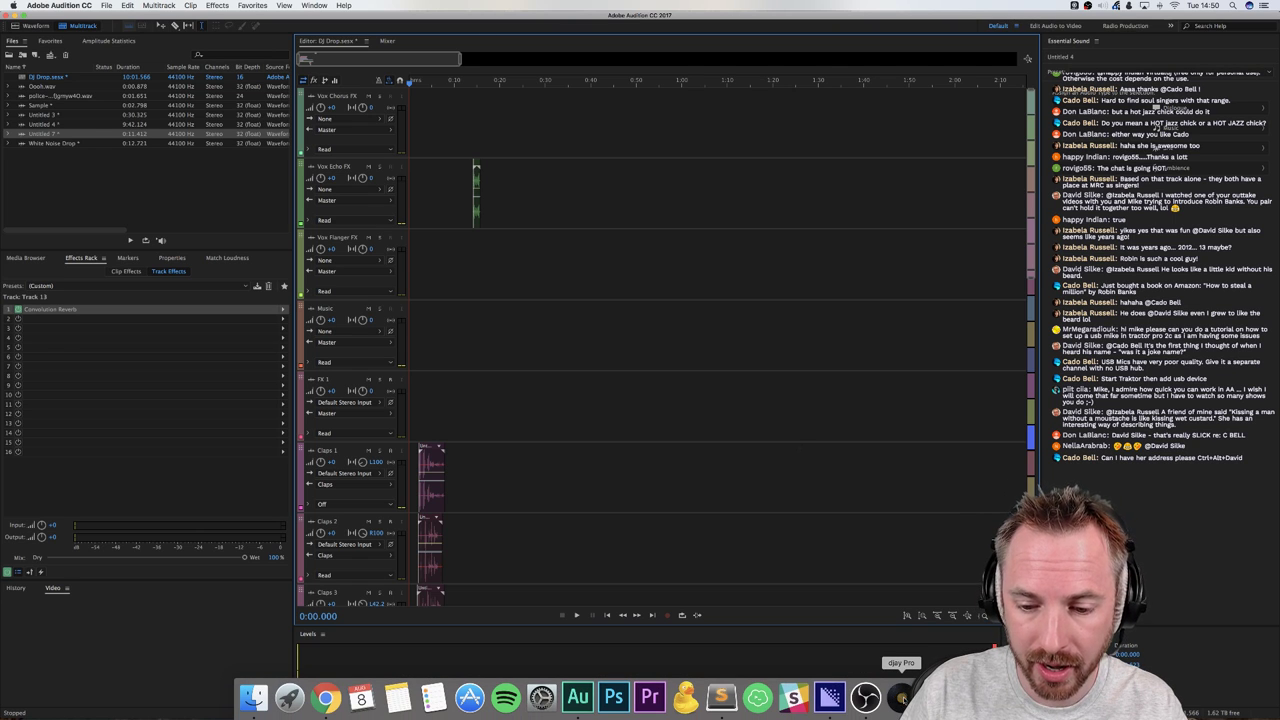
pyautogui.click(901, 697)
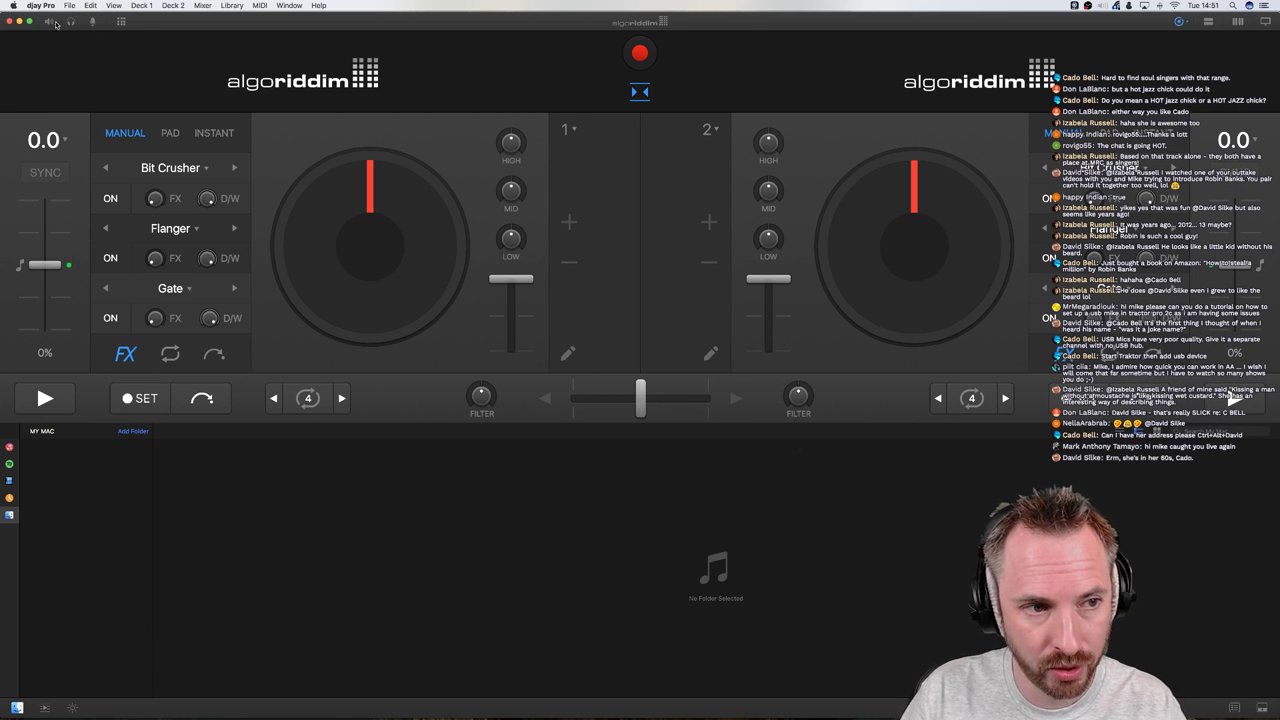
pyautogui.click(120, 21)
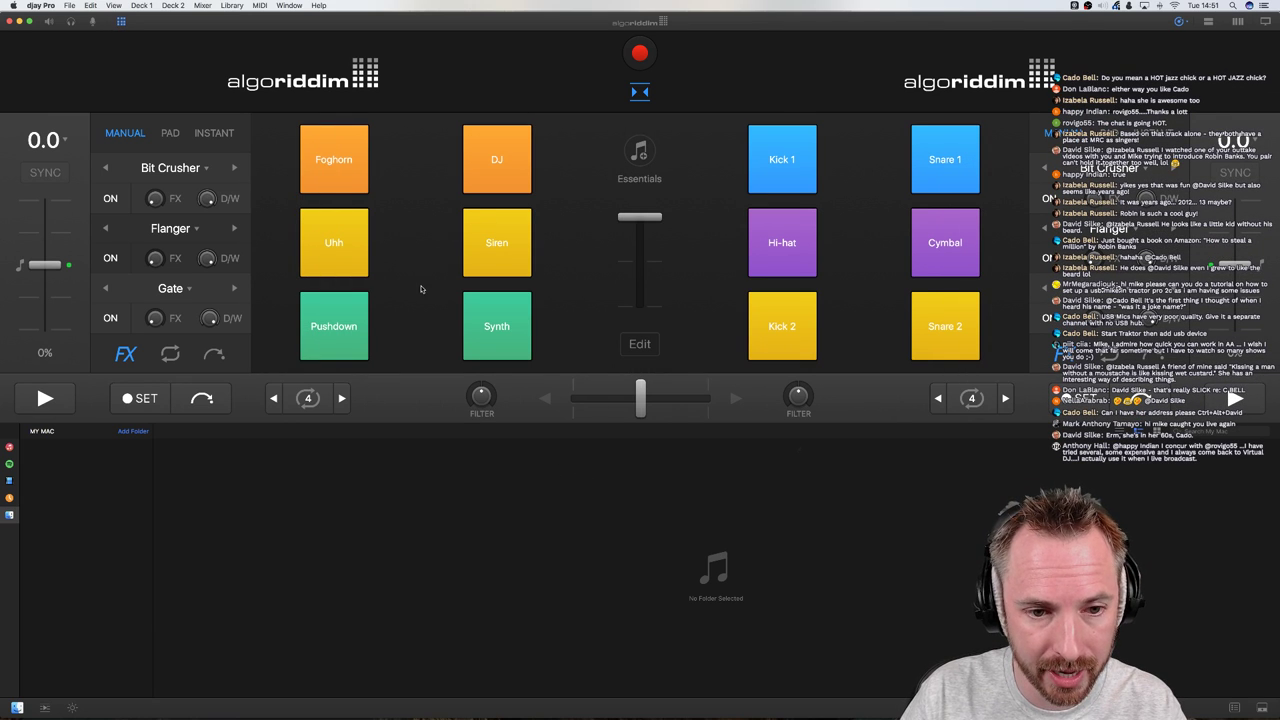
pyautogui.click(339, 165)
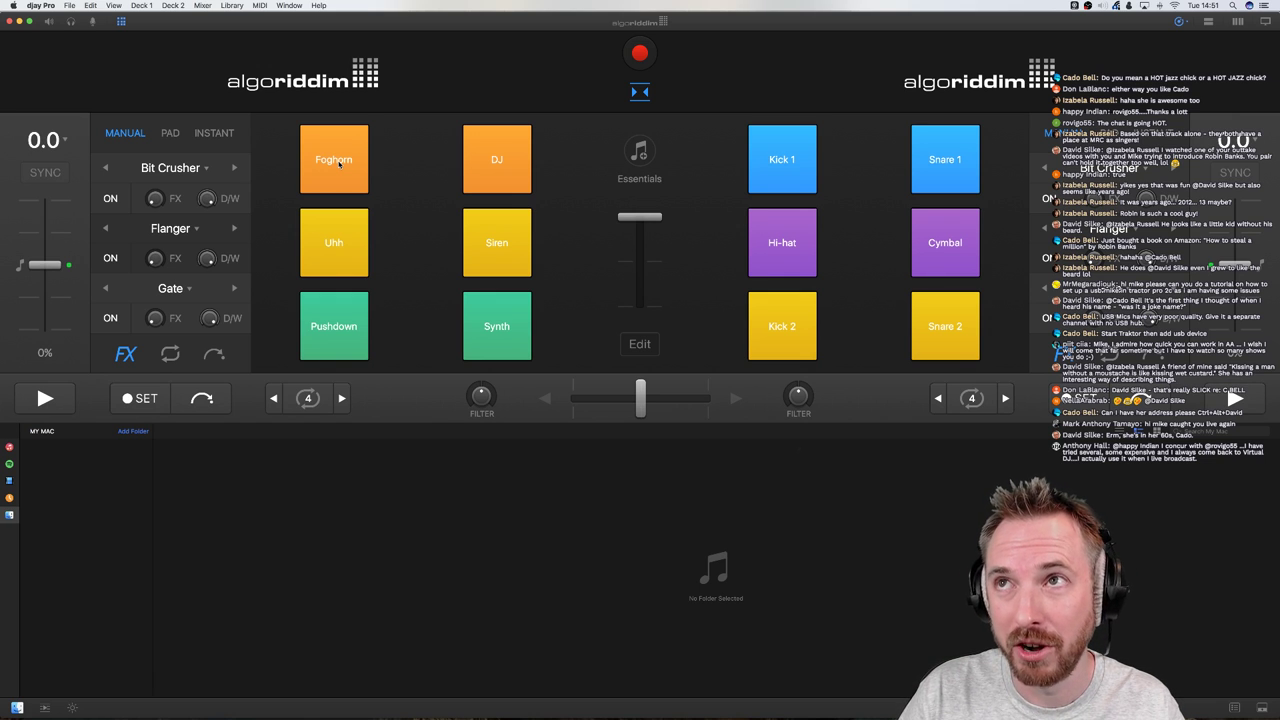
pyautogui.click(339, 165)
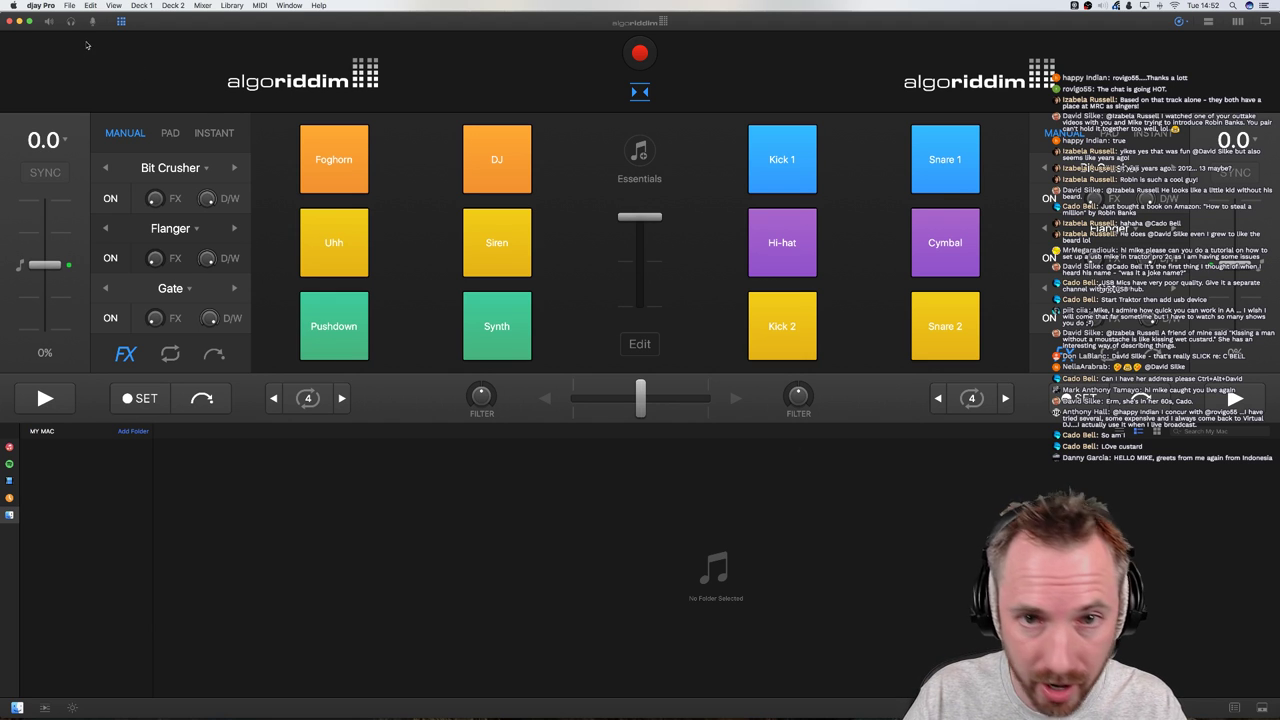
# Review the main output and pre-cueing device options in the djay Pro preferences, keeping Scarlett 2i2 USB as the main output
pyautogui.click(43, 6)
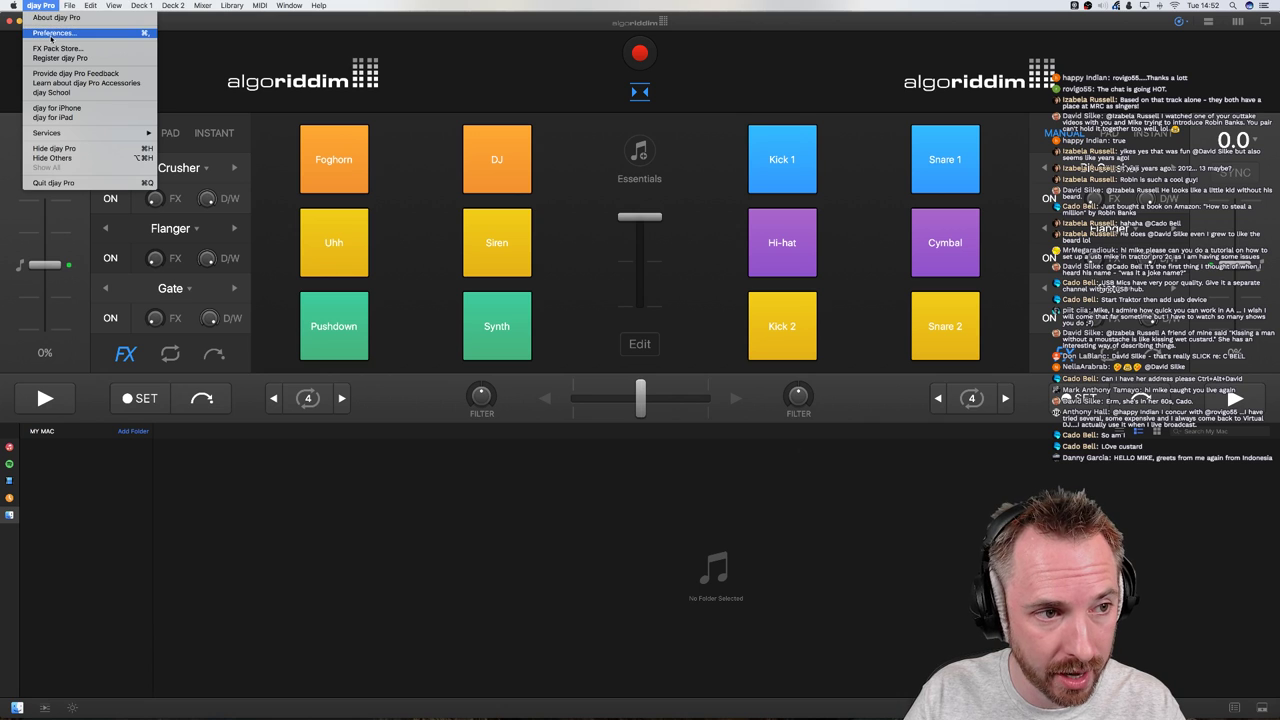
pyautogui.click(55, 34)
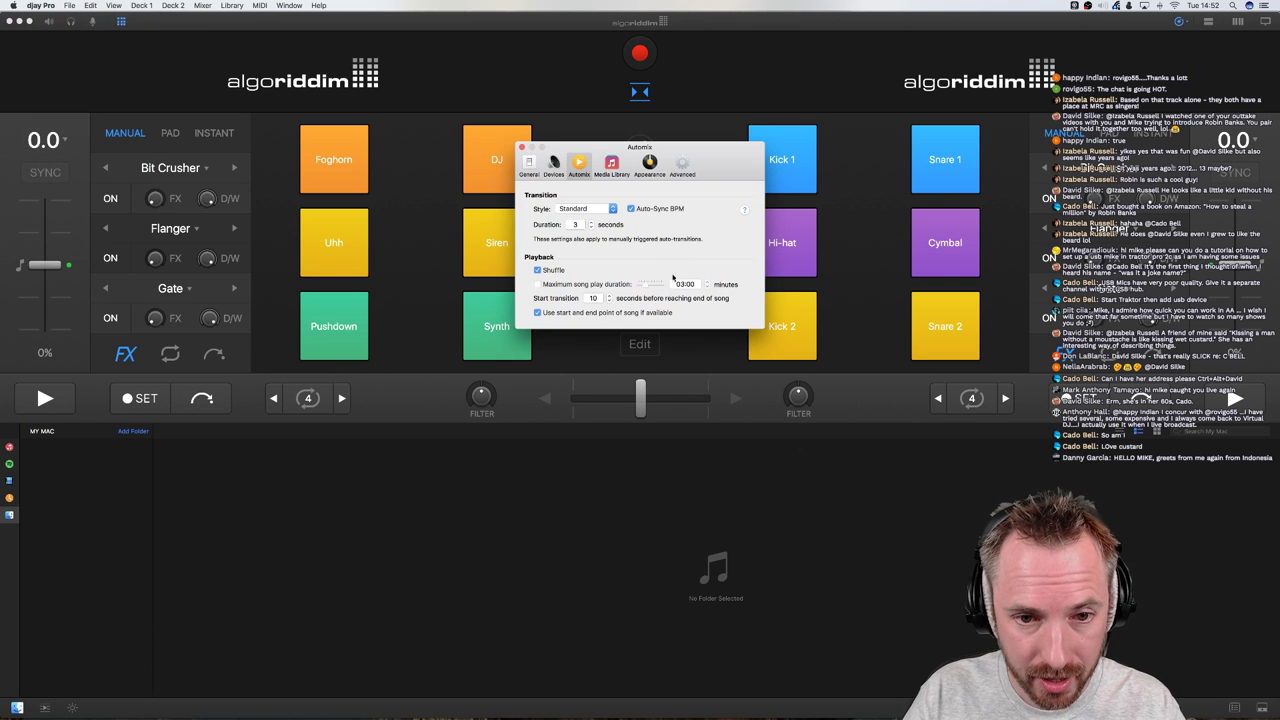
pyautogui.click(553, 164)
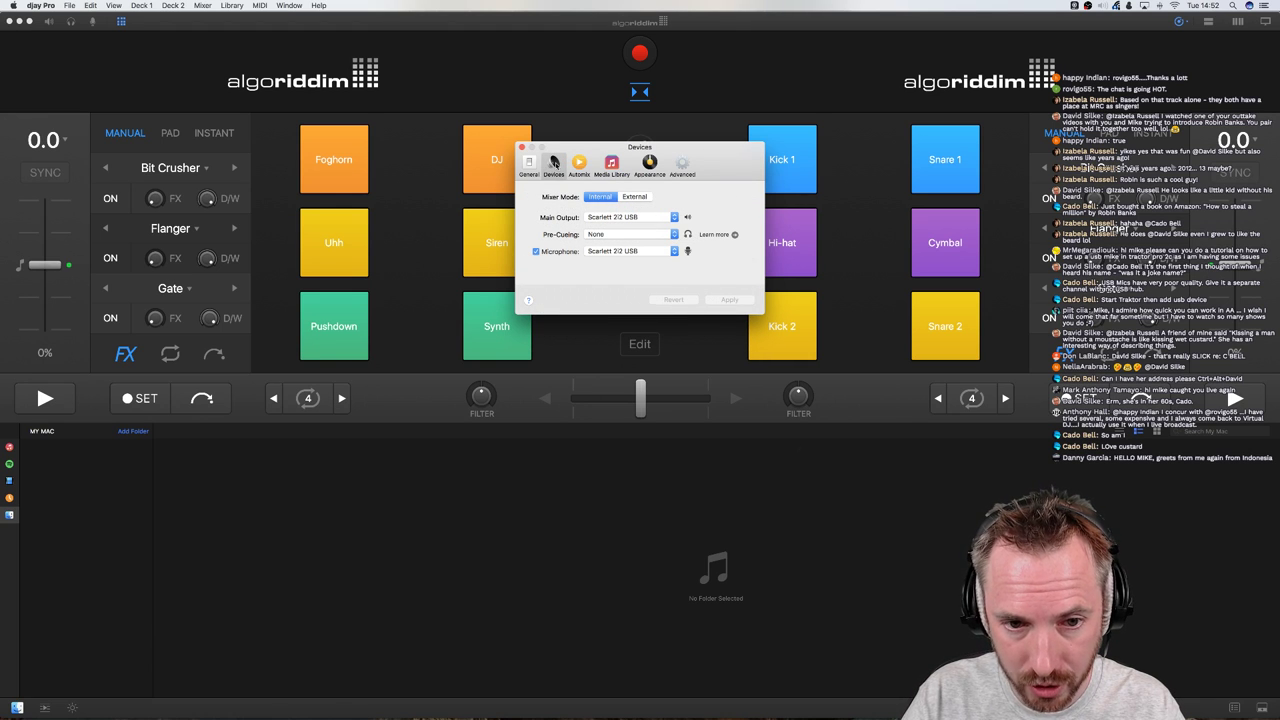
pyautogui.click(626, 217)
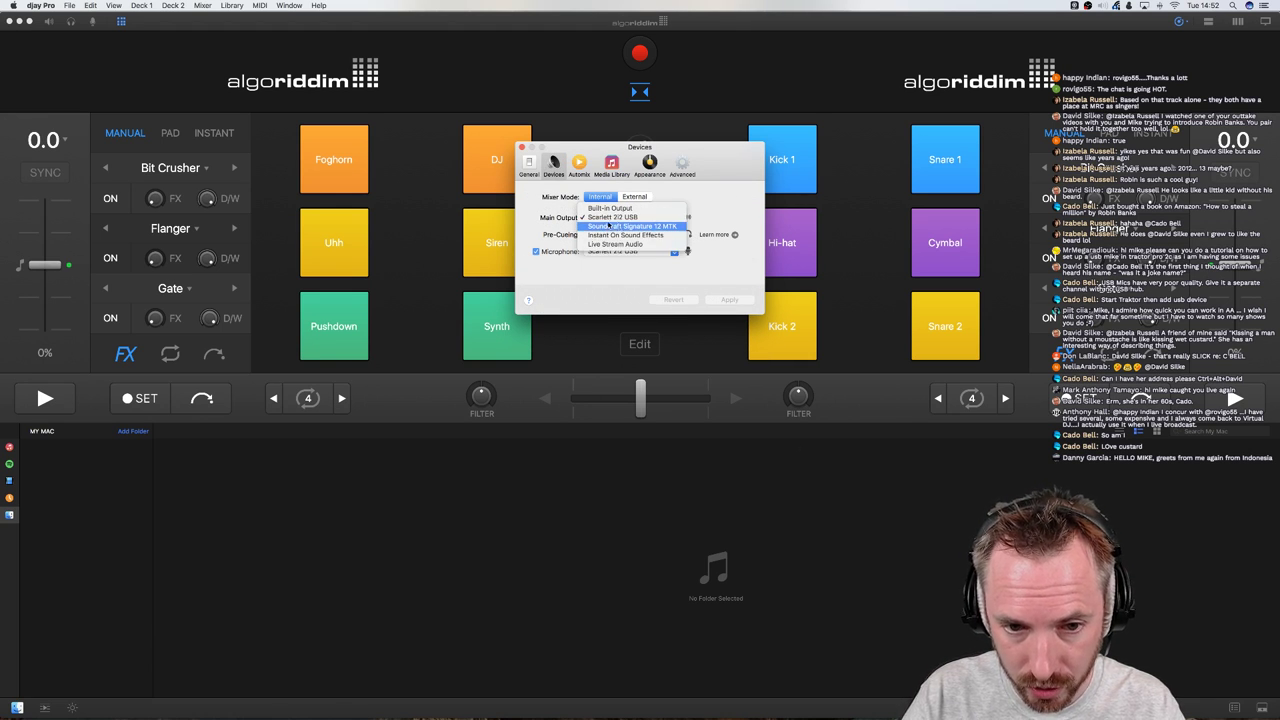
pyautogui.click(612, 217)
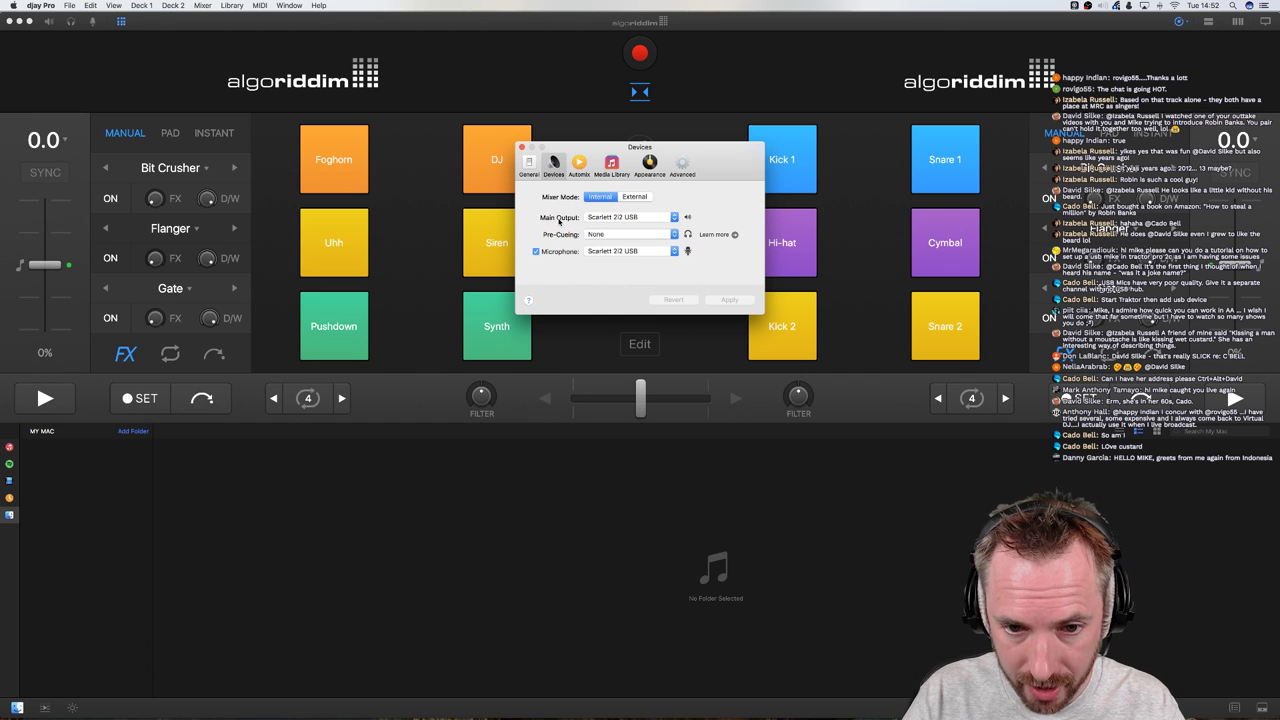
pyautogui.click(612, 234)
pyautogui.click(570, 219)
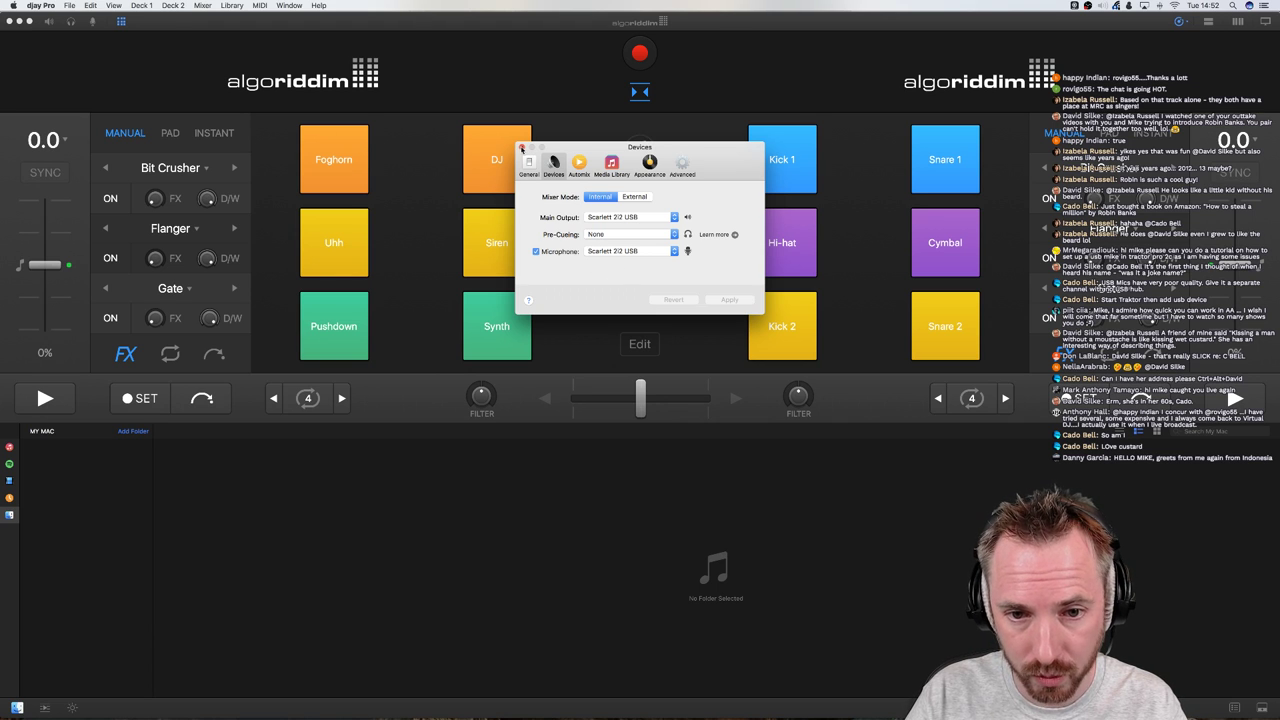
pyautogui.click(521, 149)
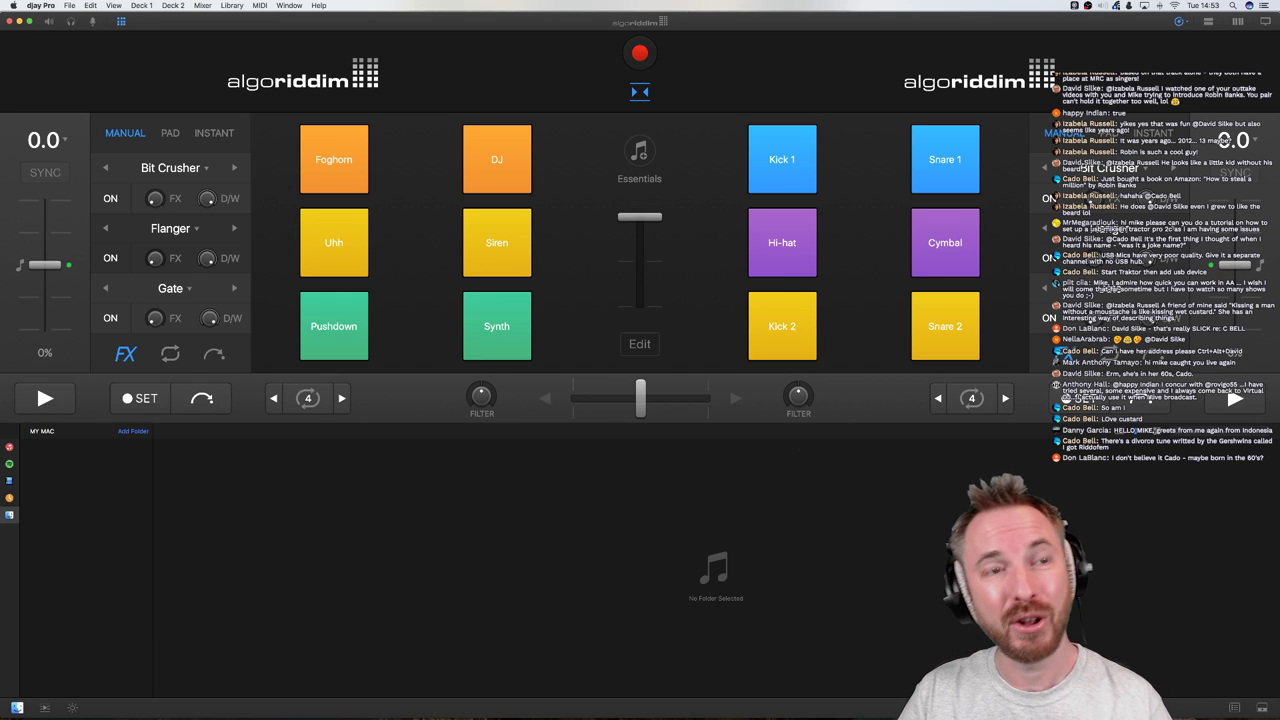
# Switch to Chrome, bring up the Music Radio Creative community page with its address selected, and return to djay Pro
pyautogui.moveTo(537, 714)
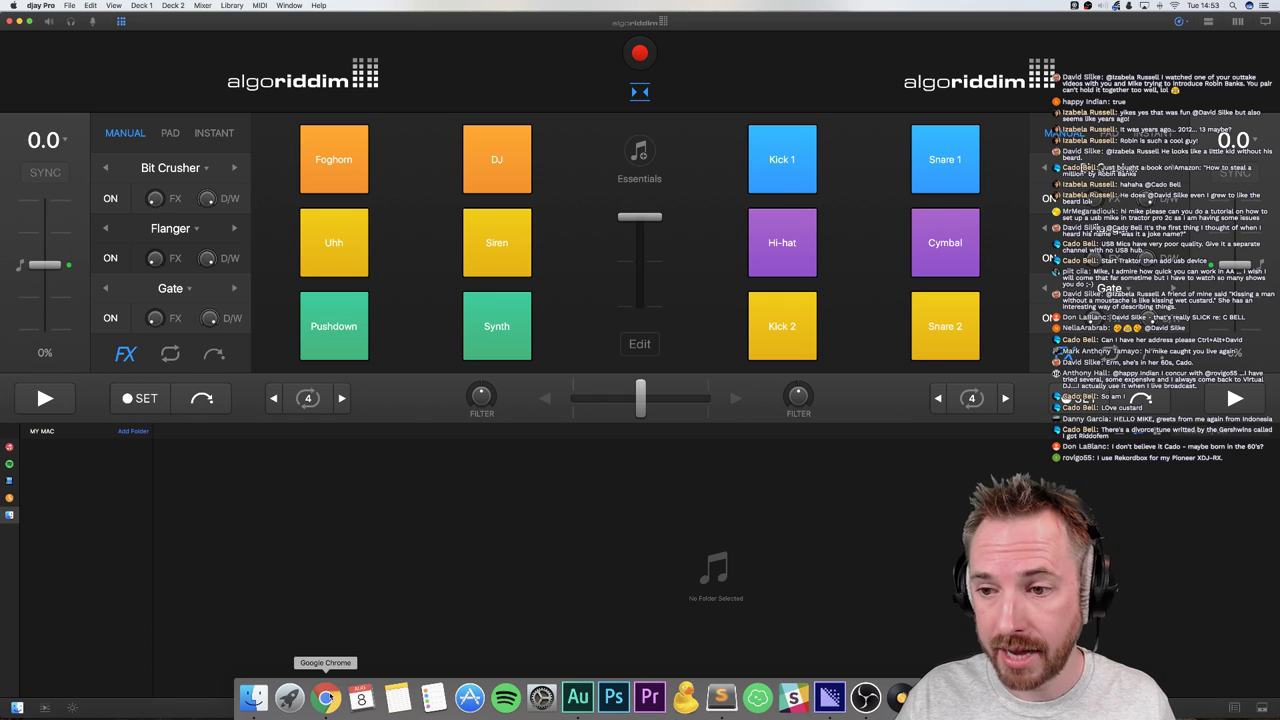
pyautogui.click(325, 697)
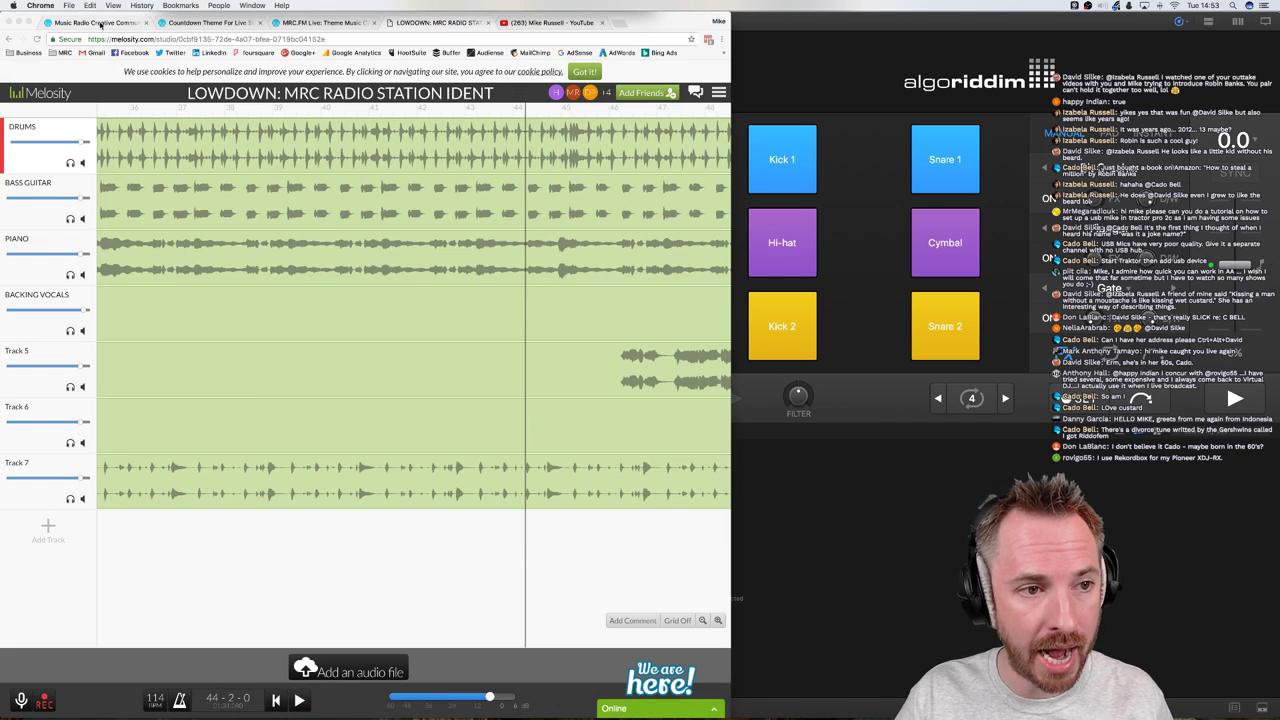
pyautogui.click(100, 22)
pyautogui.click(159, 39)
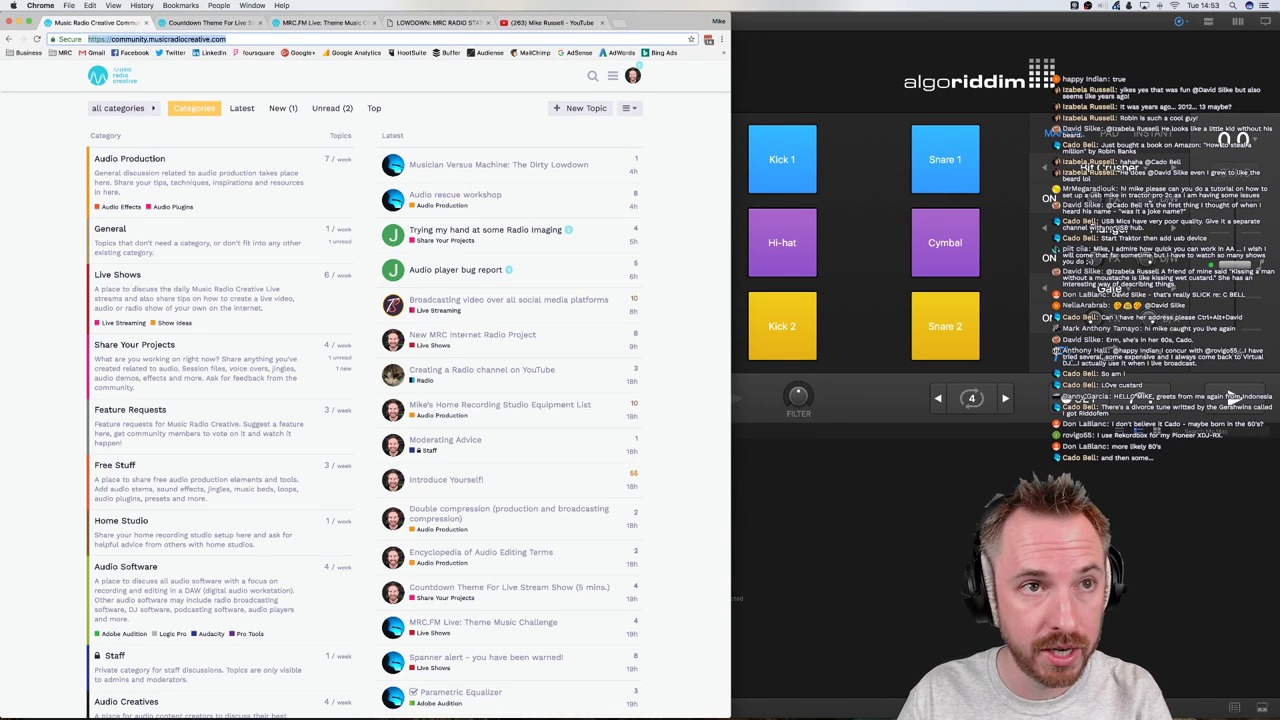
pyautogui.press('Escape')
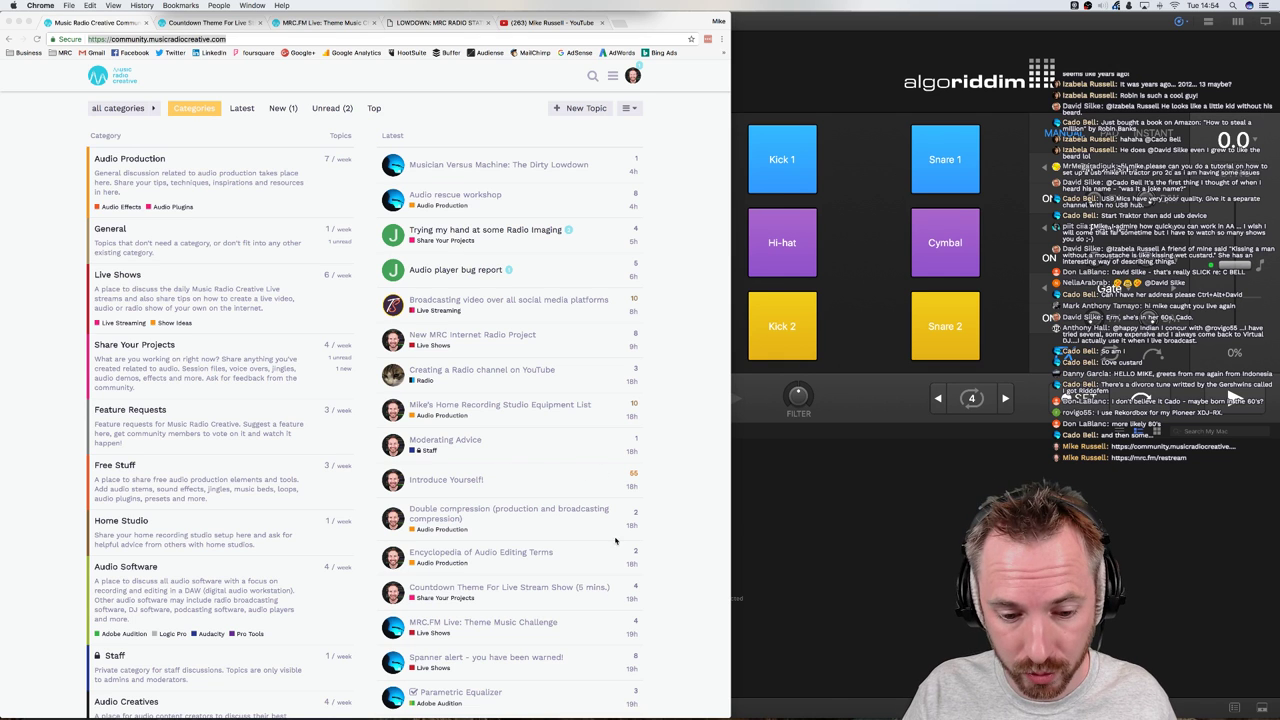
pyautogui.click(818, 697)
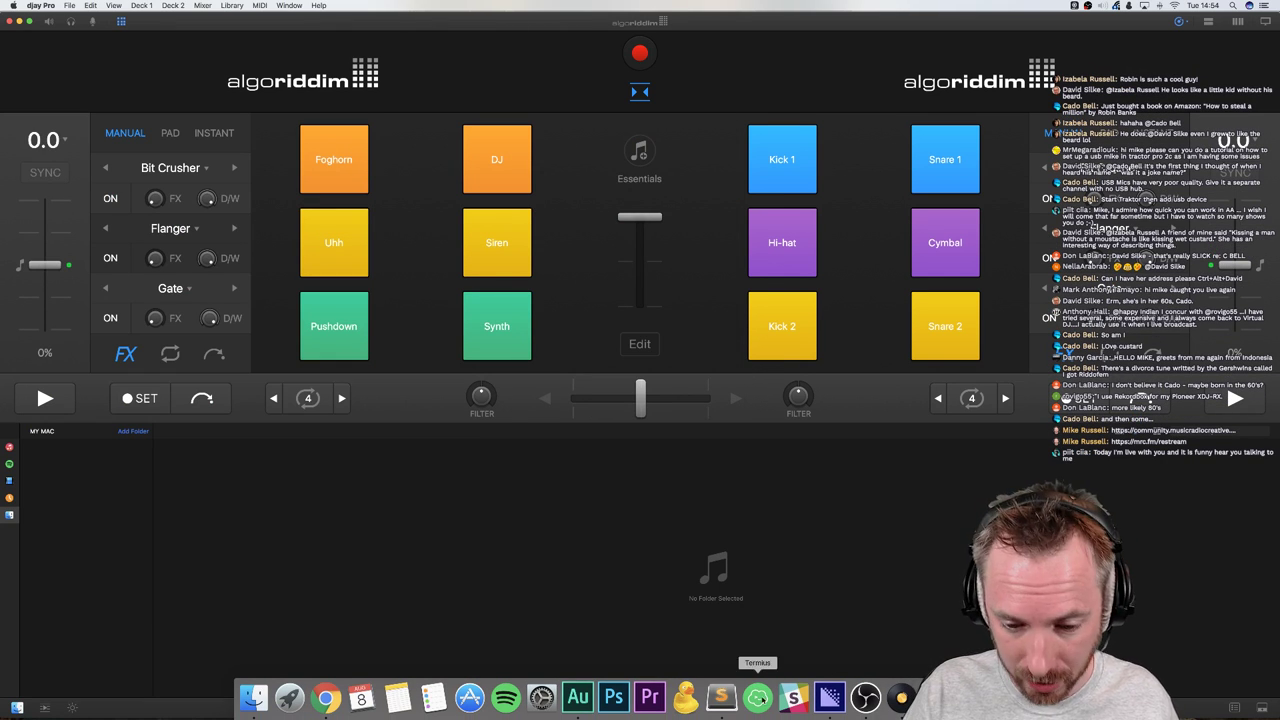
# Switch to Adobe Audition, play the Vox Echo FX clip from 0:13.959 and look over the tracks below
pyautogui.click(578, 697)
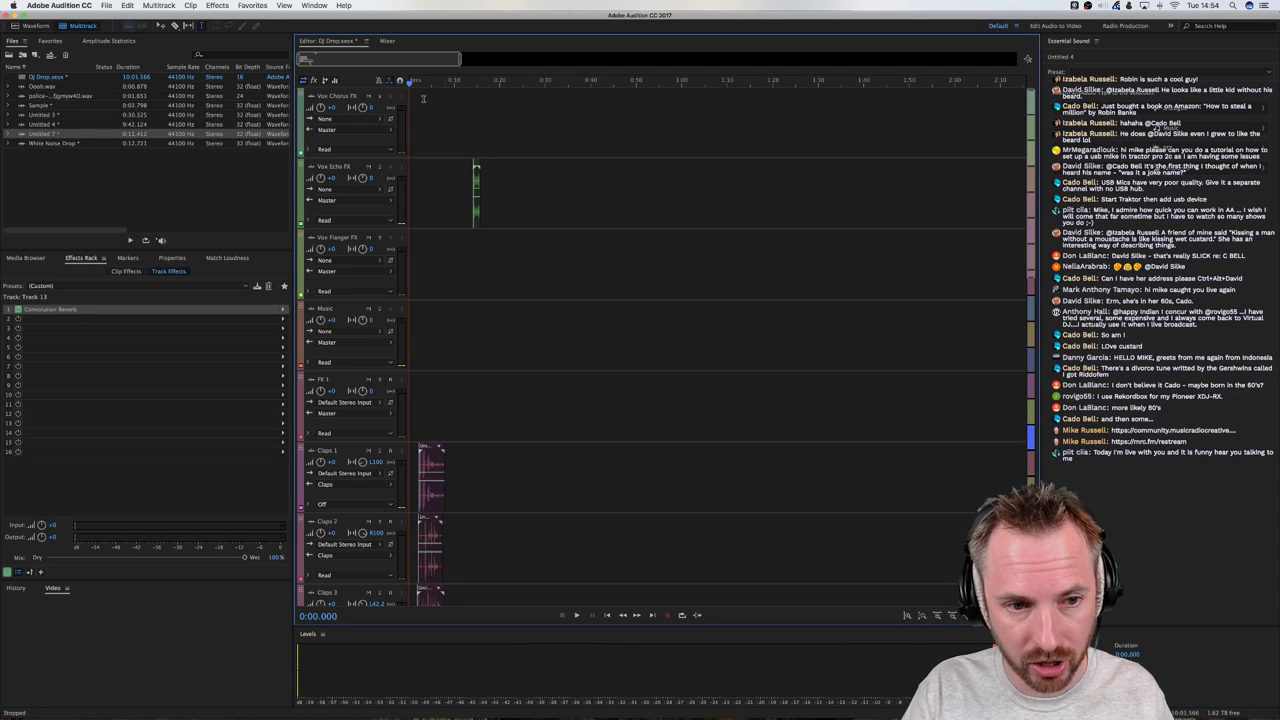
pyautogui.scroll(2, 400, 100)
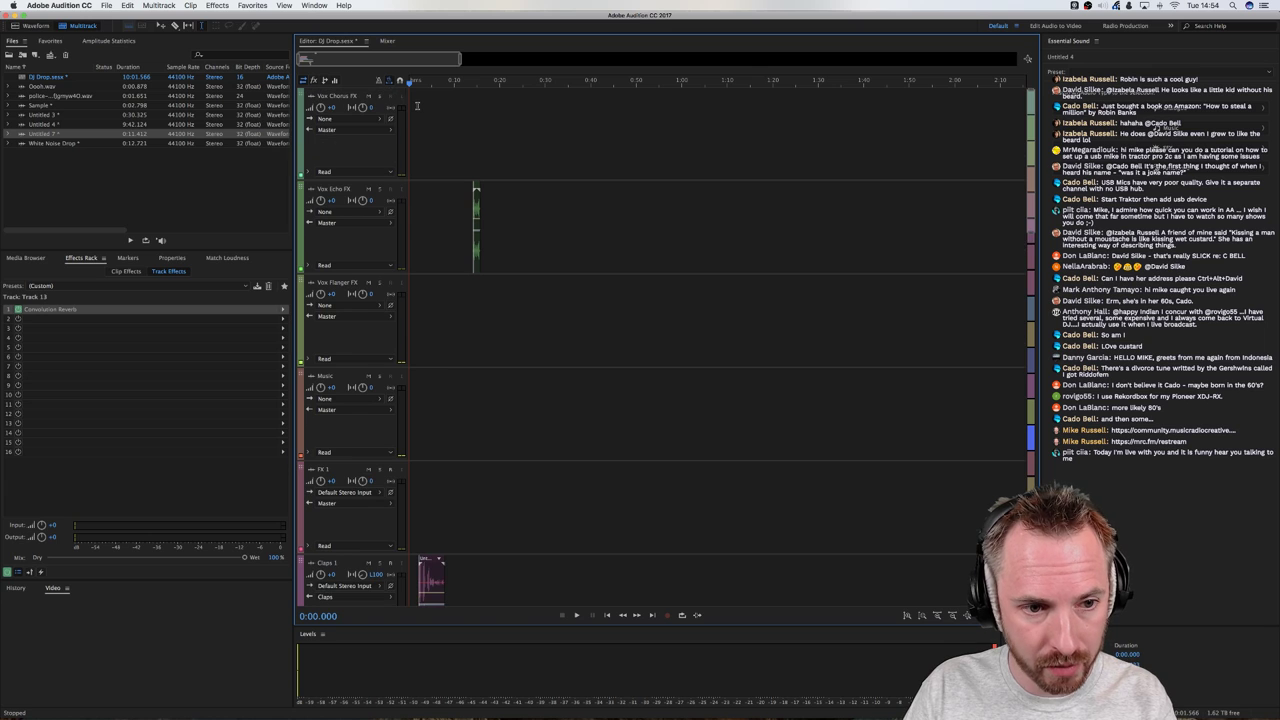
pyautogui.click(474, 172)
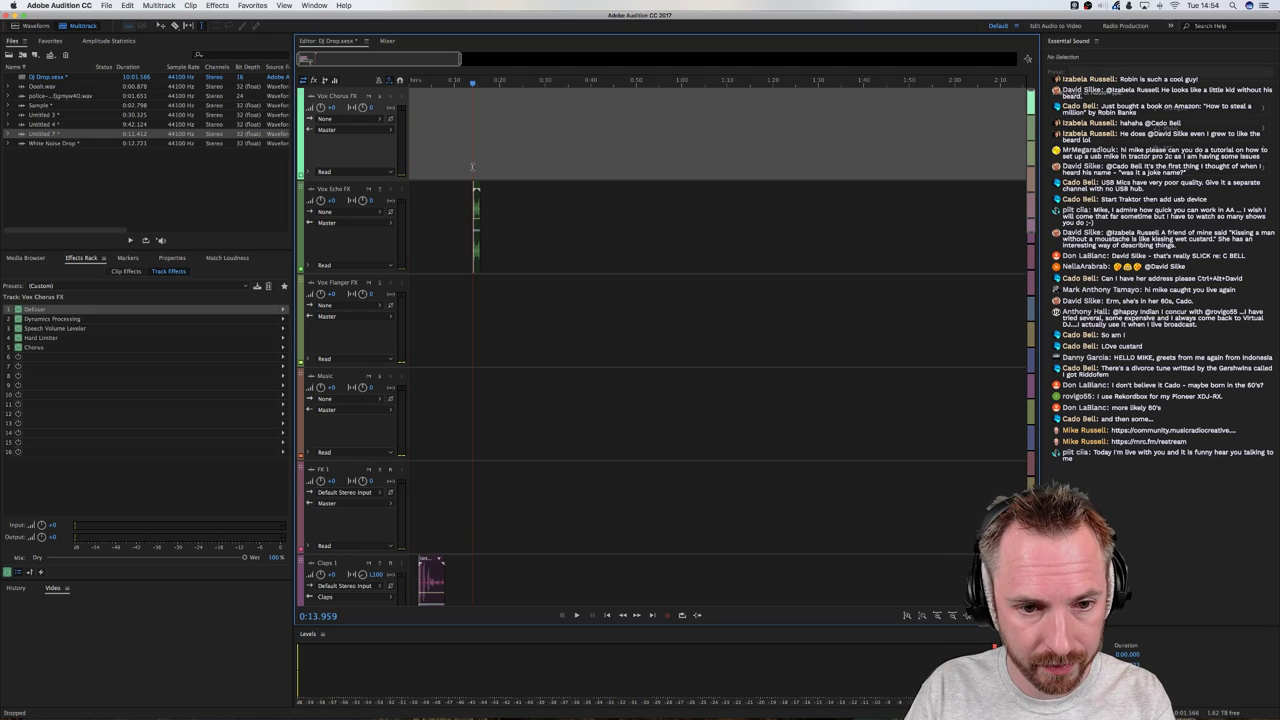
pyautogui.press('space')
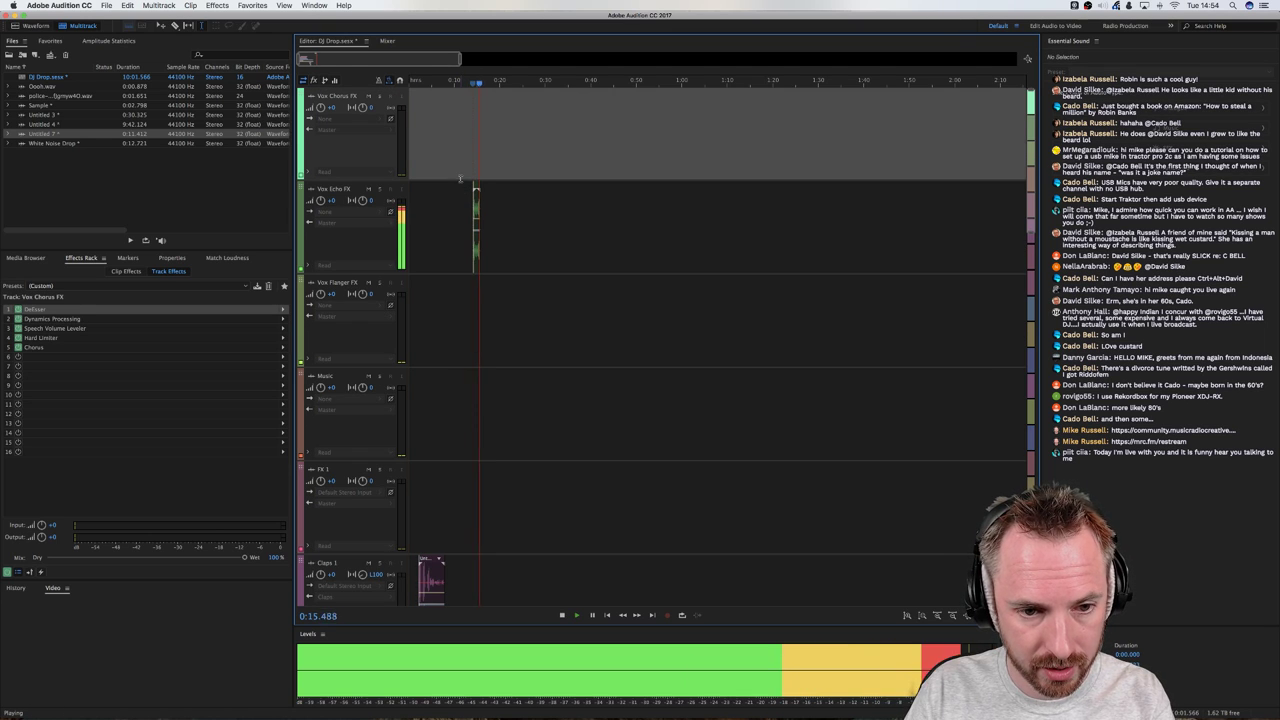
pyautogui.press('space')
pyautogui.scroll(-4, 457, 178)
pyautogui.scroll(4, 450, 160)
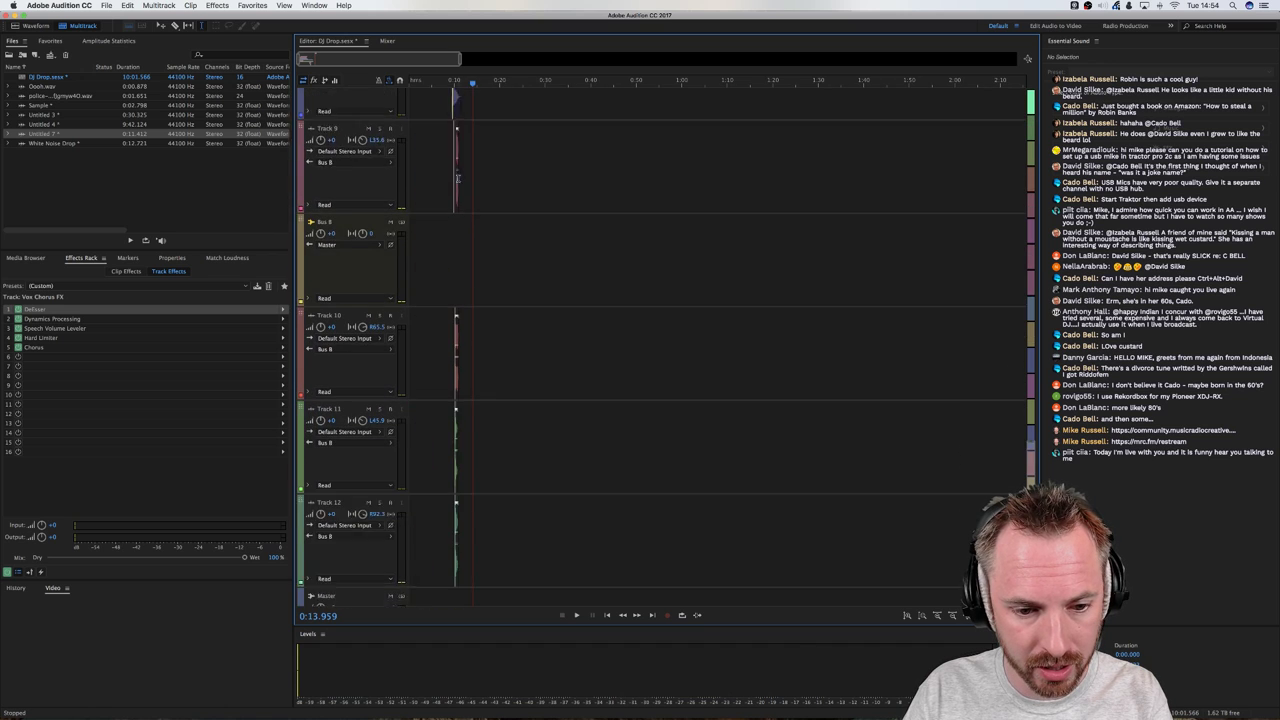
# Return the playhead to the start, set the Vox Chorus FX input to mono Soundcraft Signature 12 MTK Analogue 3, and arm the track
pyautogui.moveTo(418, 85); pyautogui.dragTo(406, 85)
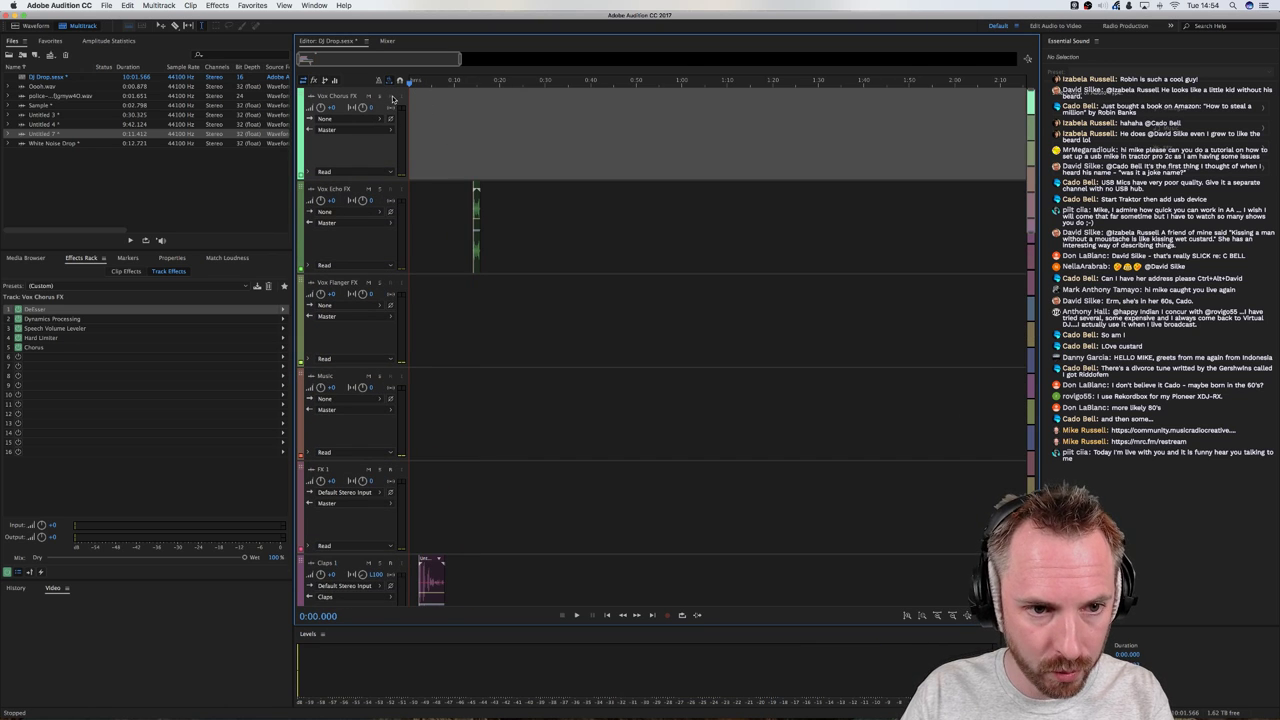
pyautogui.click(343, 119)
pyautogui.moveTo(410, 145)
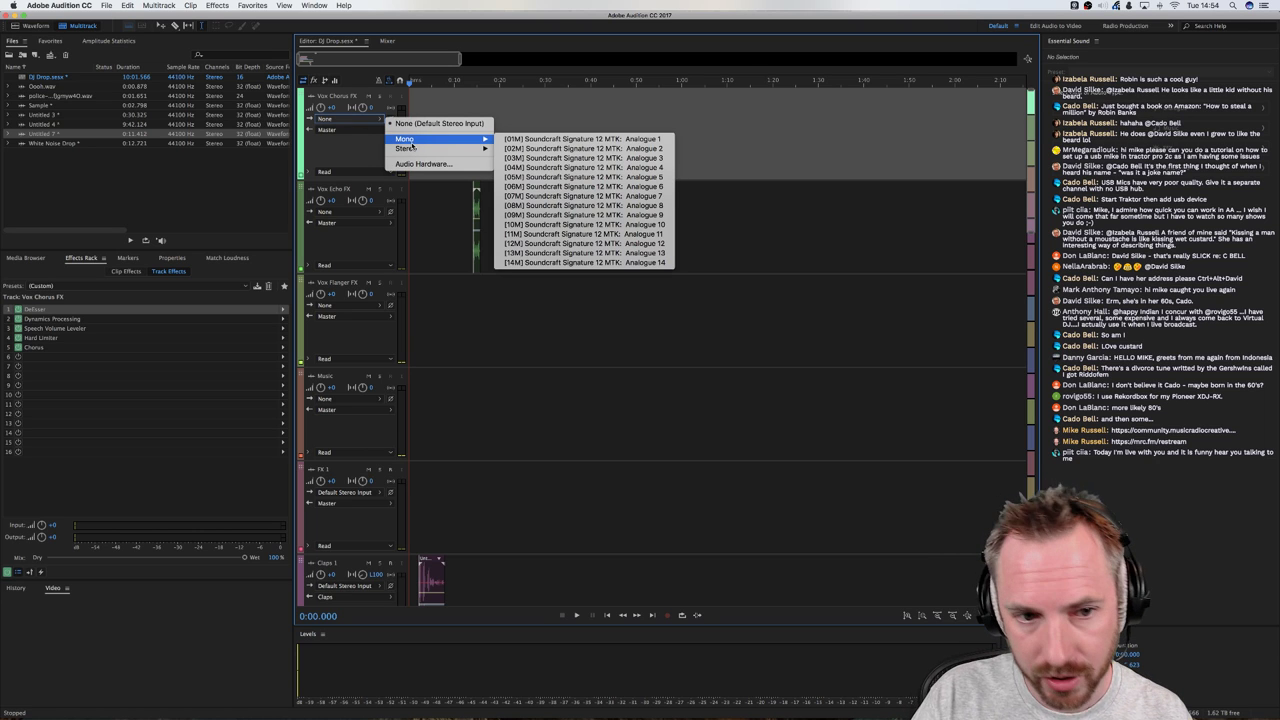
pyautogui.click(609, 160)
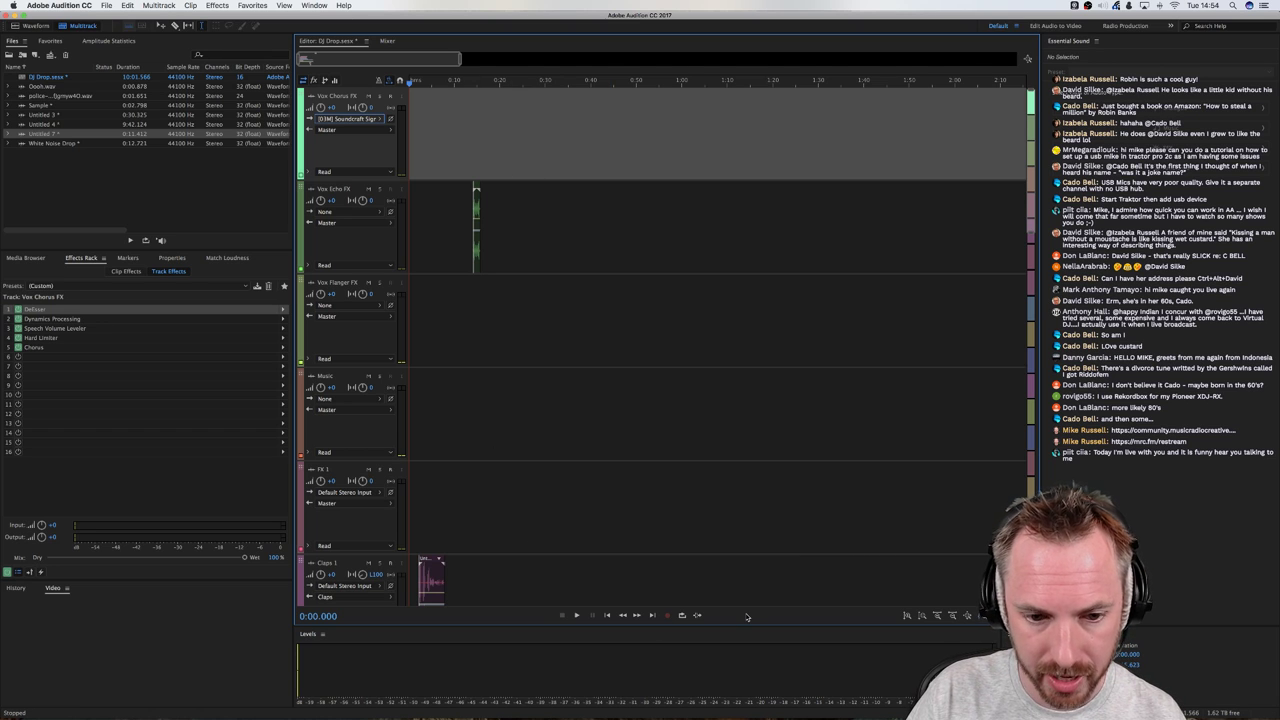
pyautogui.click(390, 96)
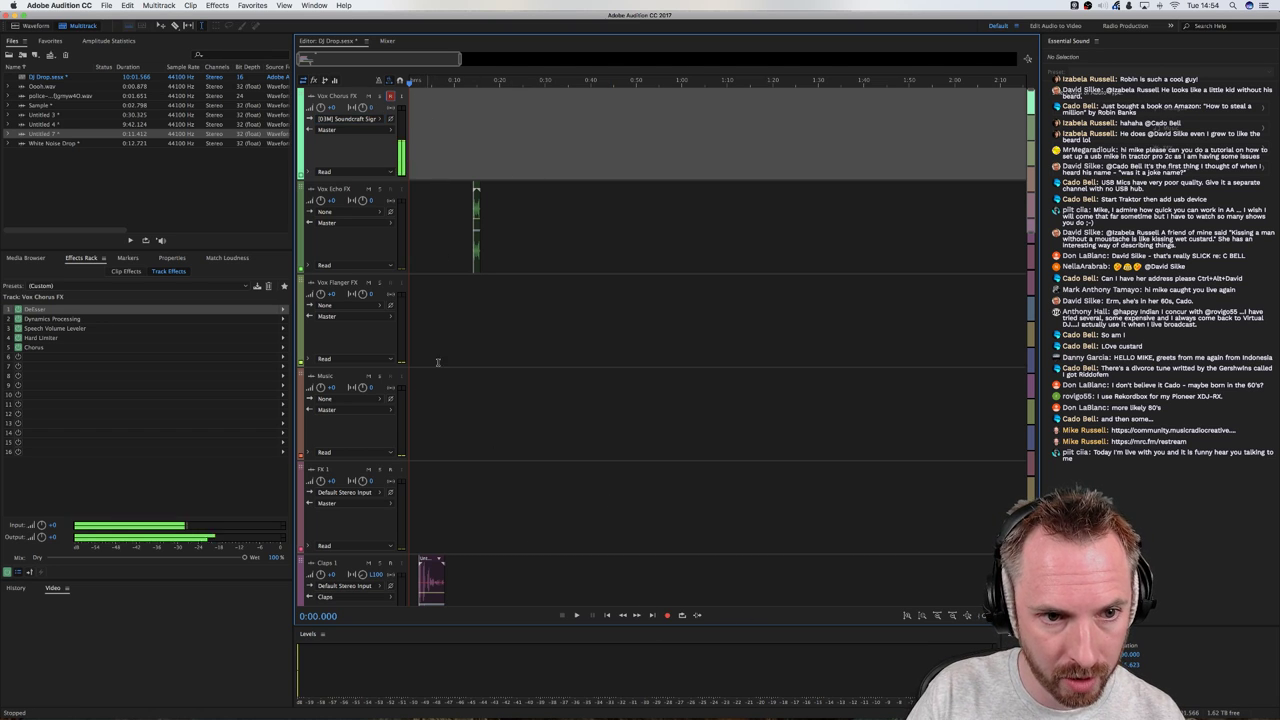
# Record a vocal take on the Vox Chorus FX track from the session start, discarding the first attempt
pyautogui.click(667, 616)
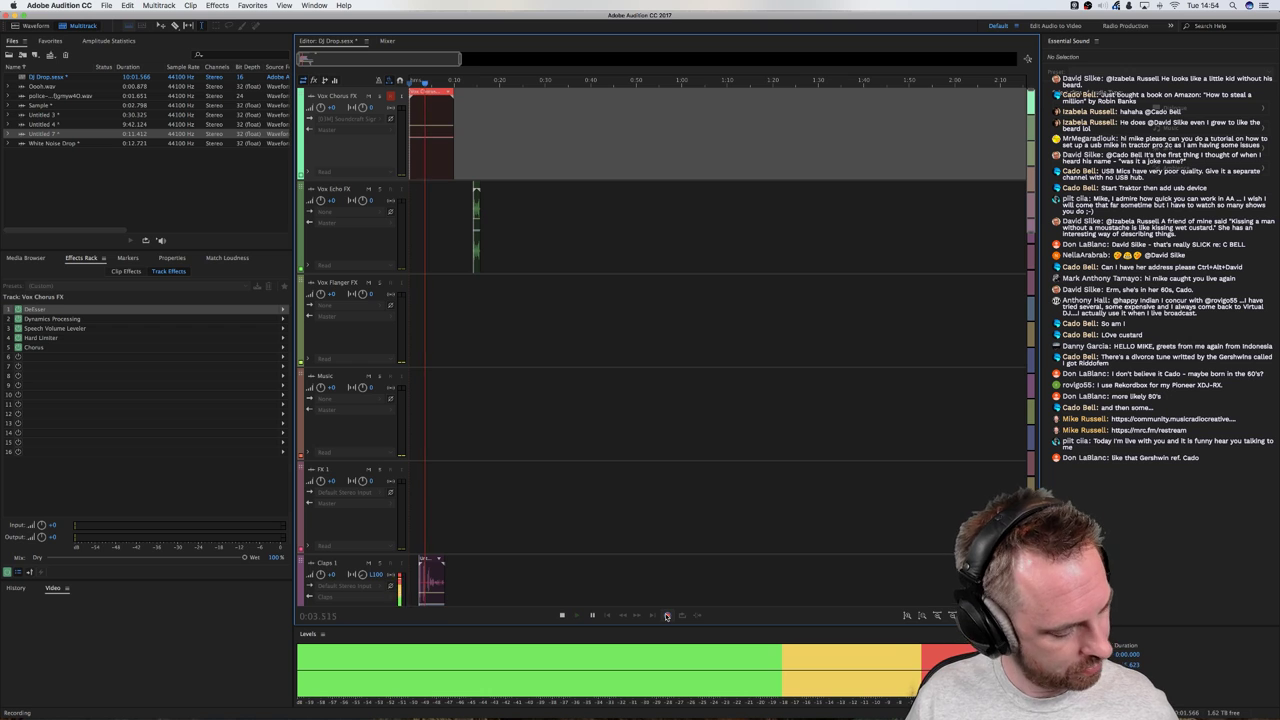
pyautogui.press('space')
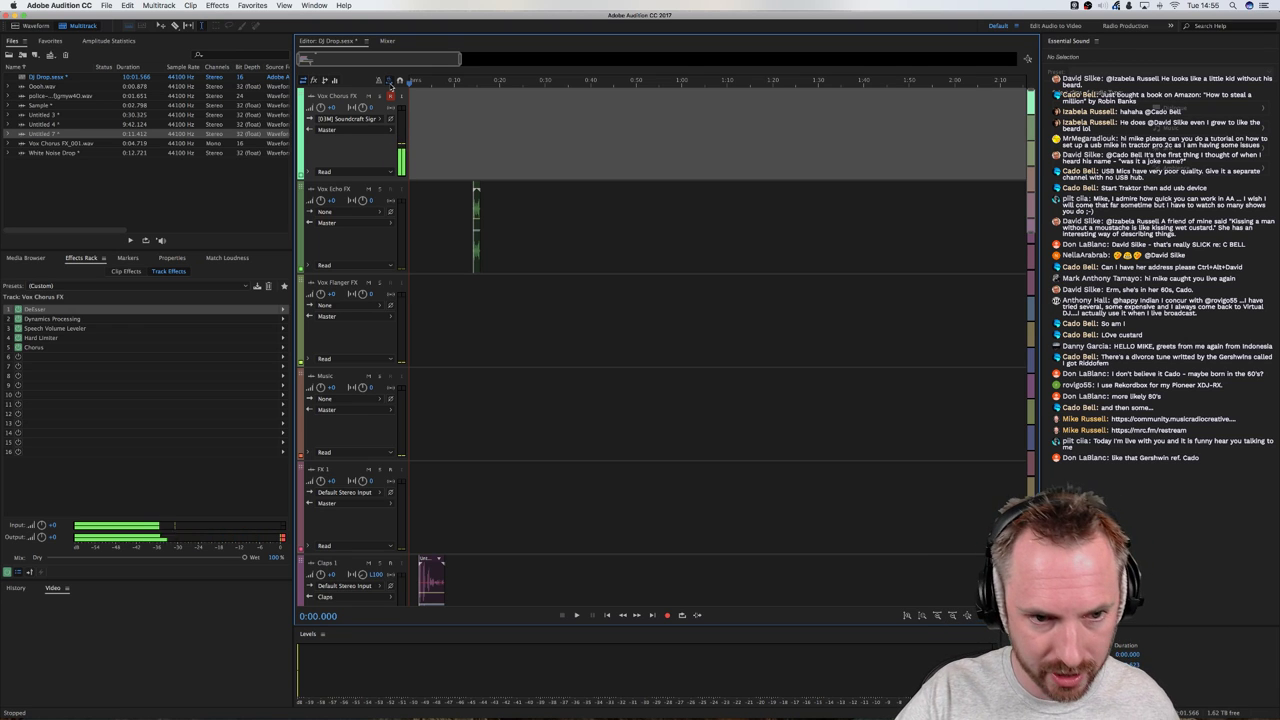
pyautogui.click(667, 616)
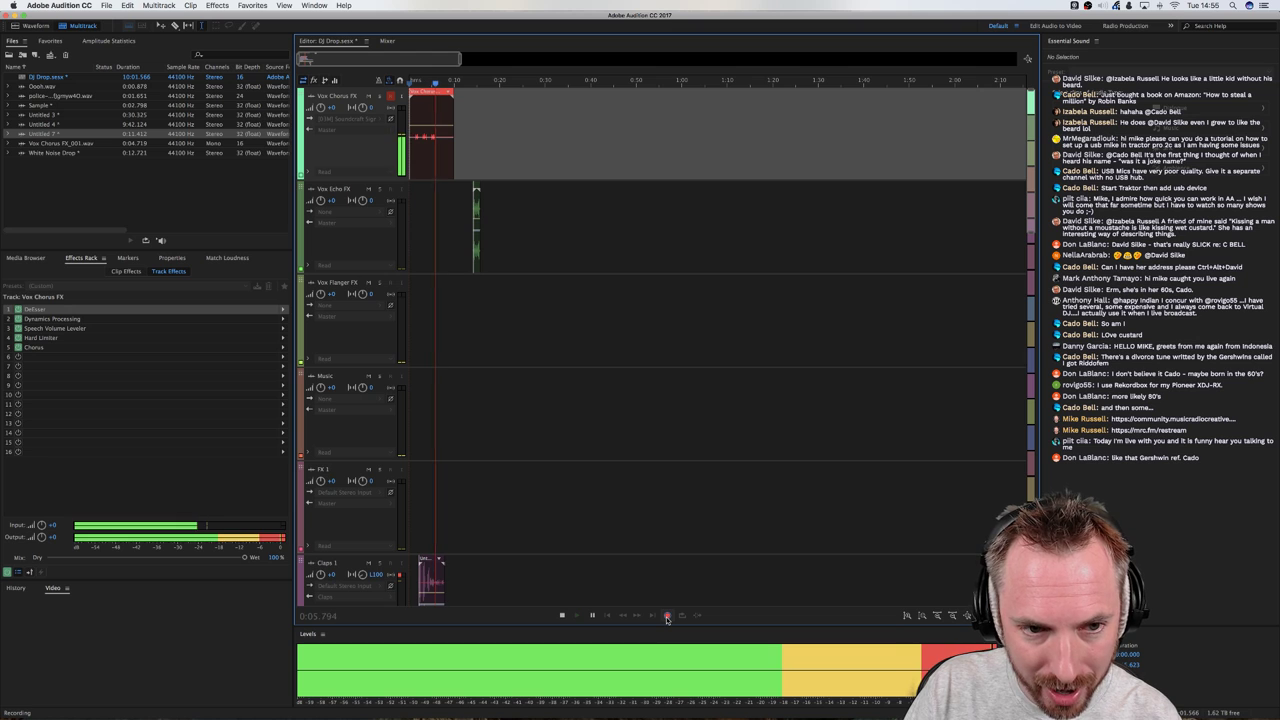
pyautogui.click(667, 616)
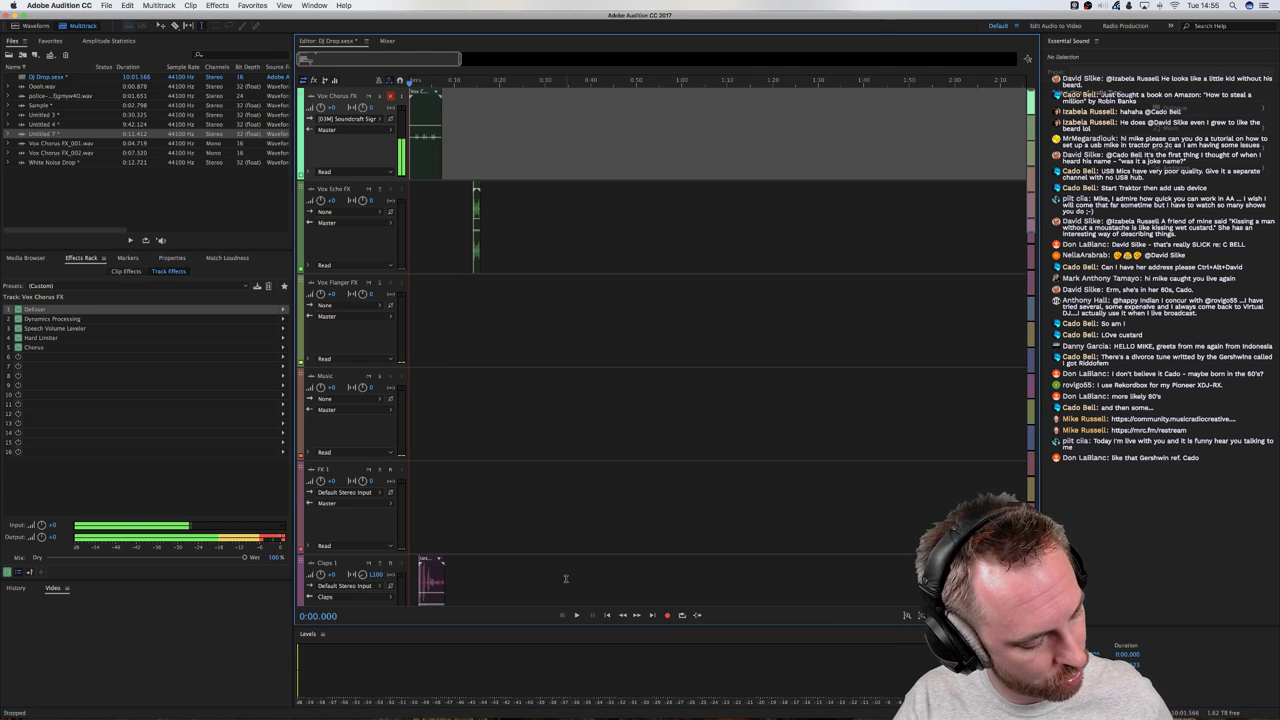
# Normalize the newly recorded Vox Chorus FX clip to -0.1 dB in the waveform editor and return to the multitrack session
pyautogui.doubleClick(432, 160)
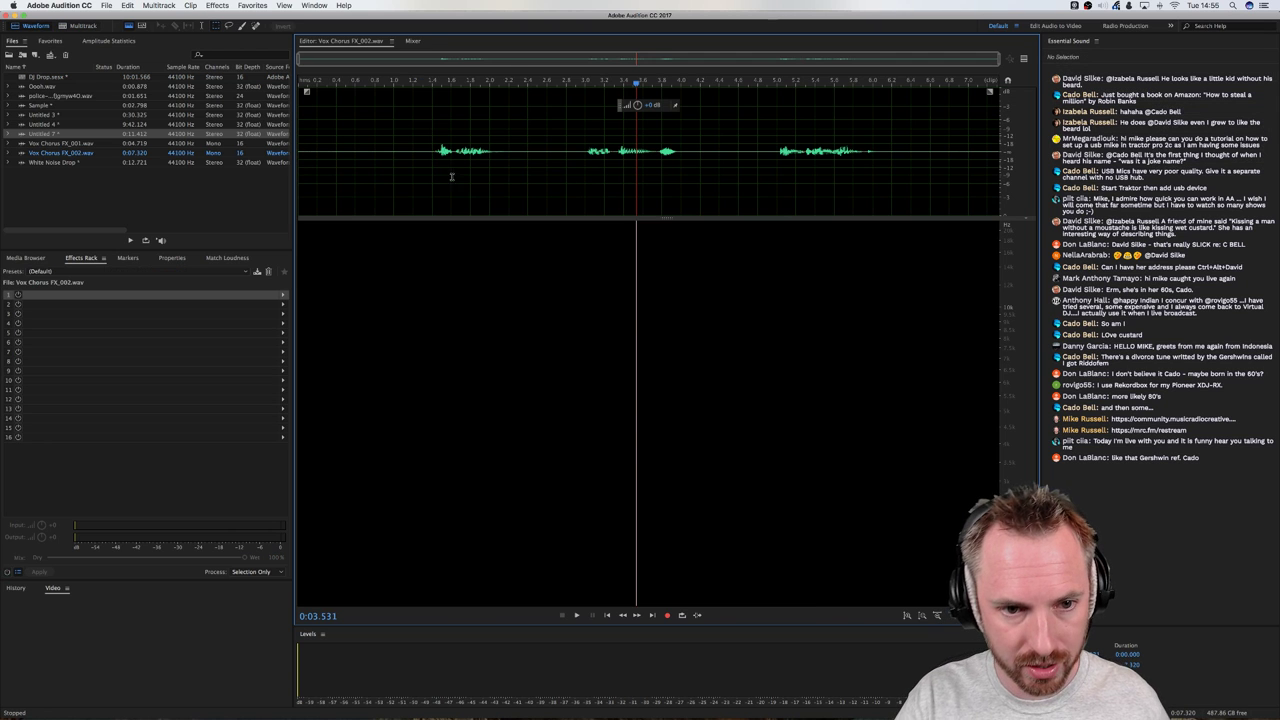
pyautogui.click(208, 7)
pyautogui.moveTo(252, 6)
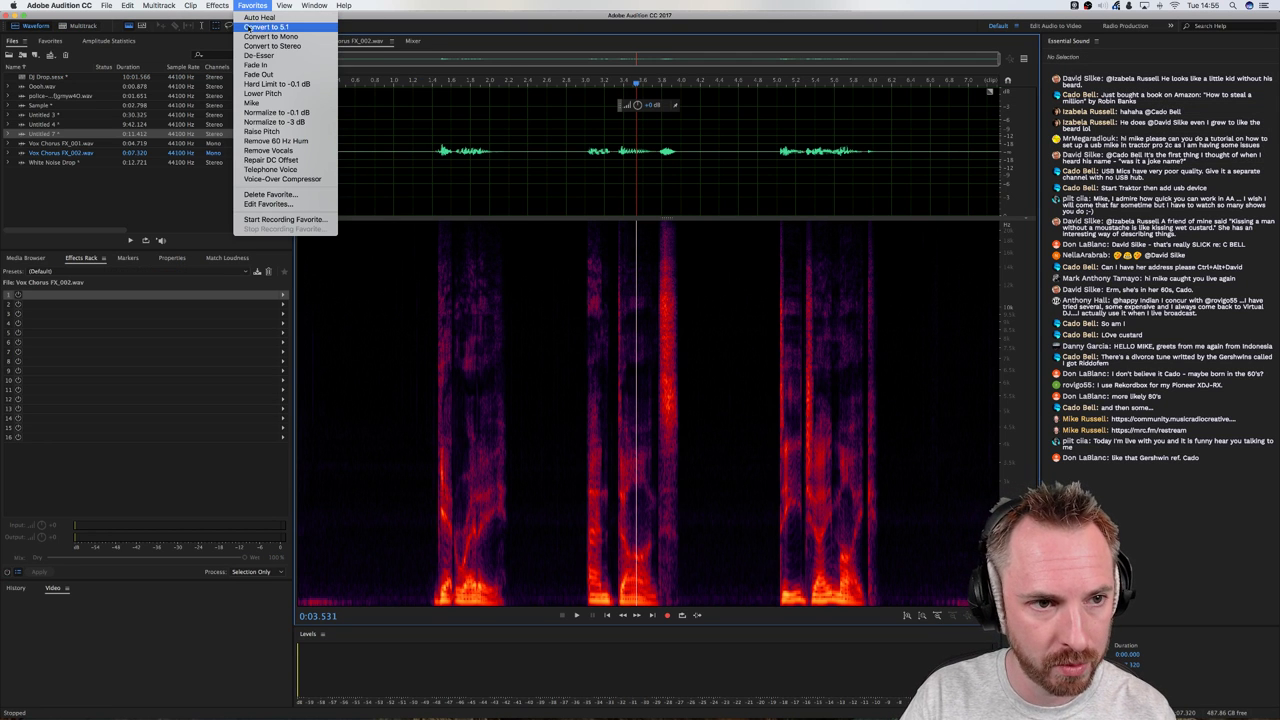
pyautogui.click(269, 113)
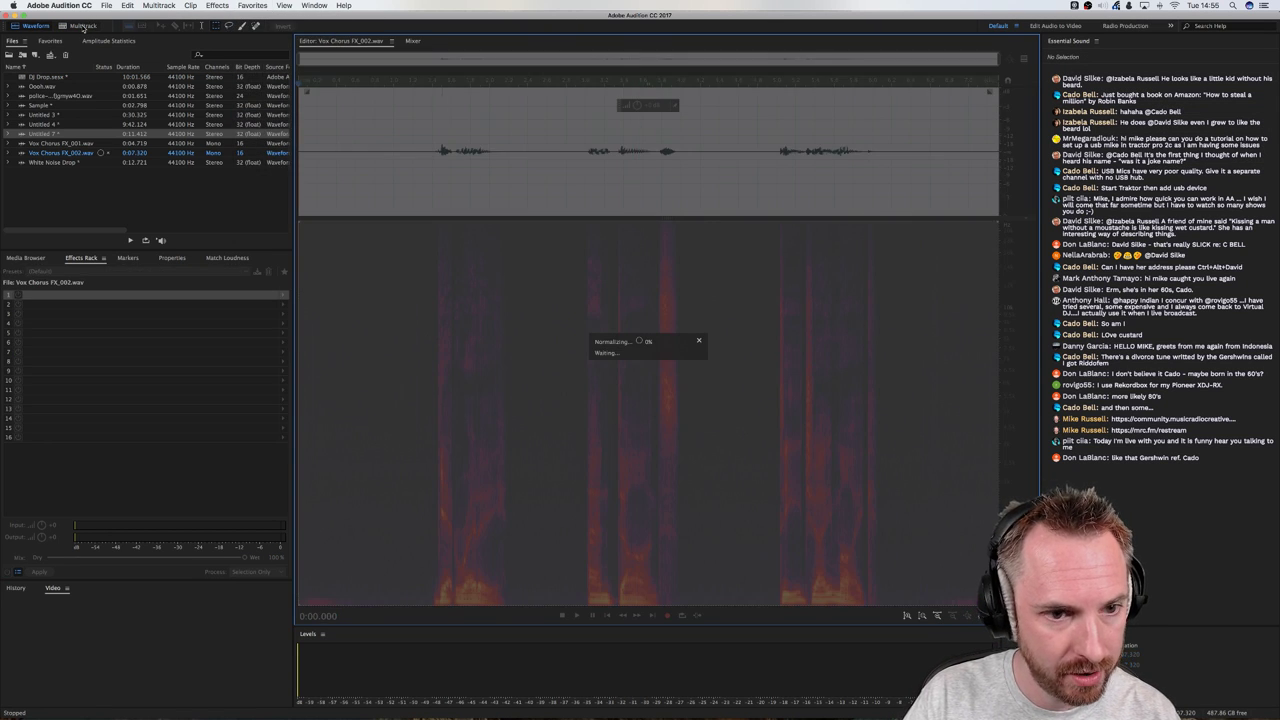
pyautogui.press('8')
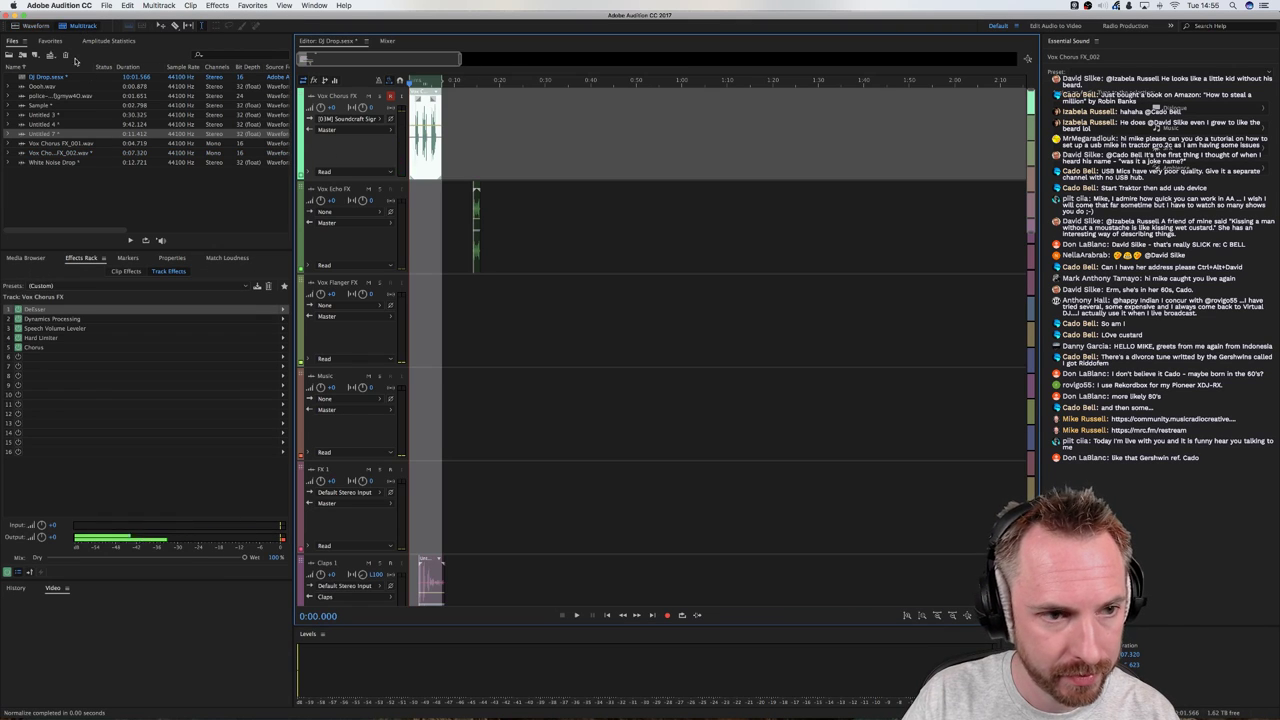
pyautogui.click(32, 25)
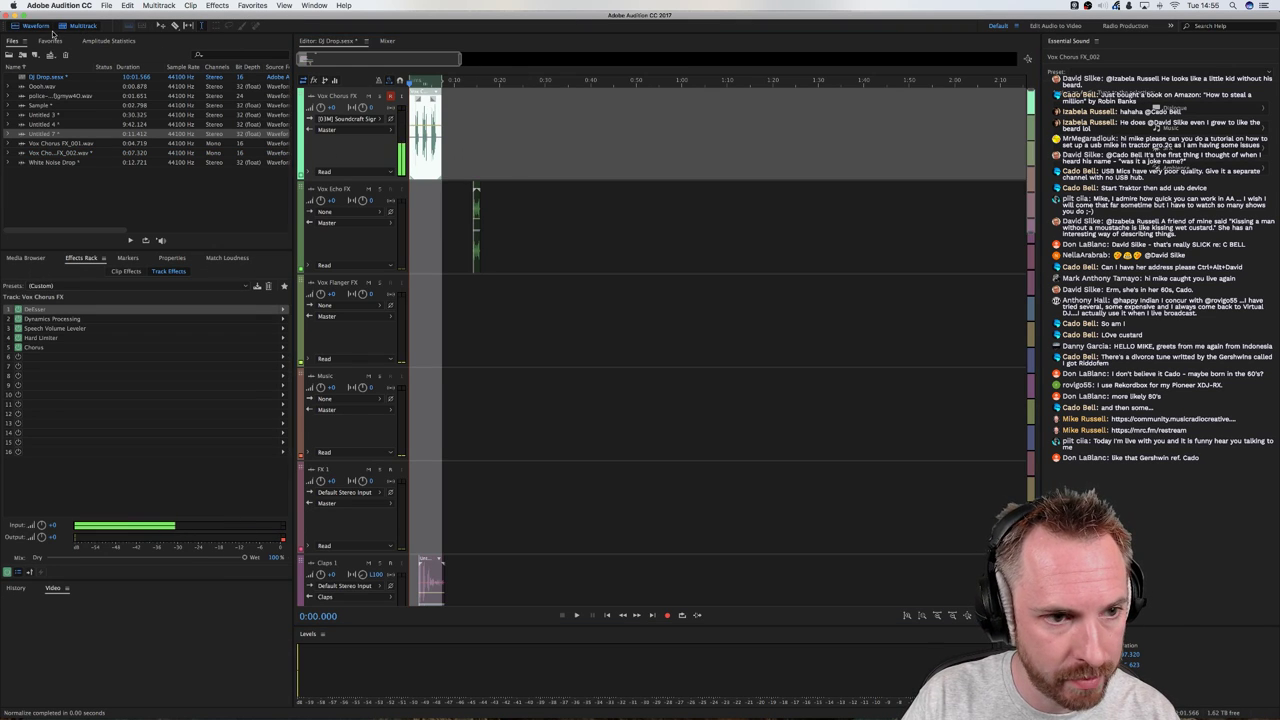
# Apply the MRC effects rack preset to the Vox Chorus FX_002 recording in the waveform editor and play the result
pyautogui.click(60, 271)
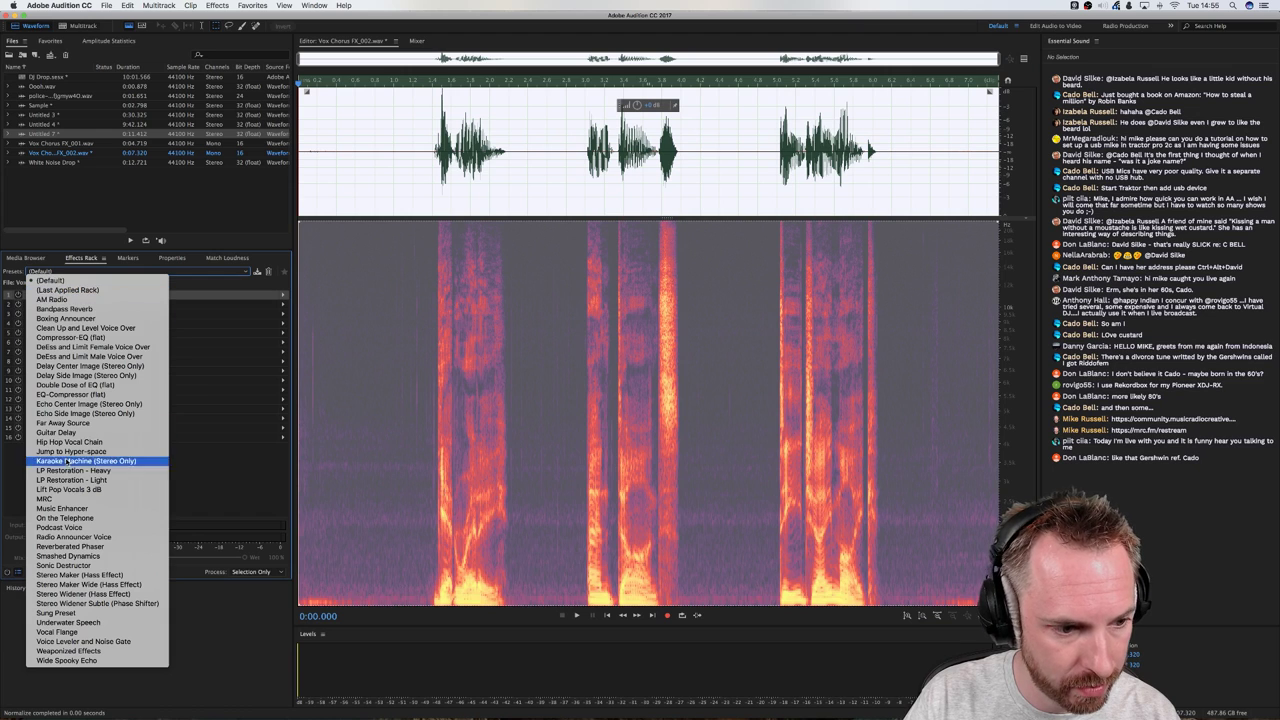
pyautogui.click(170, 497)
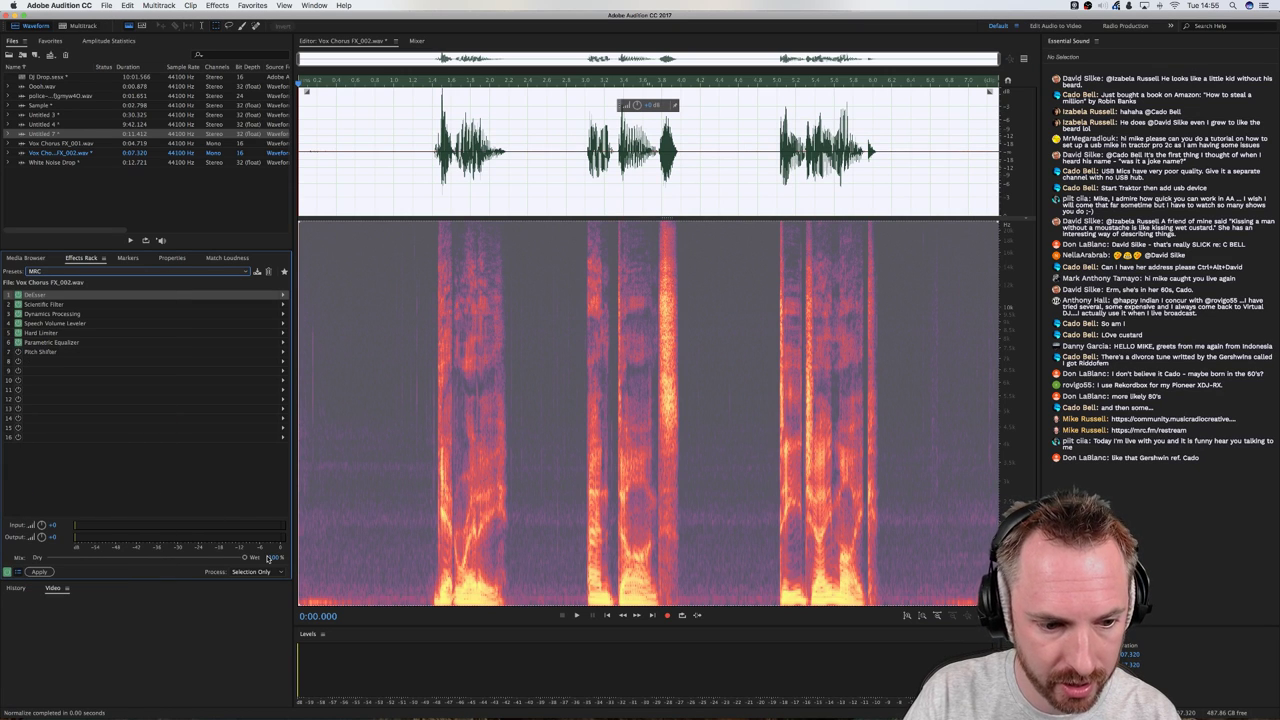
pyautogui.click(39, 571)
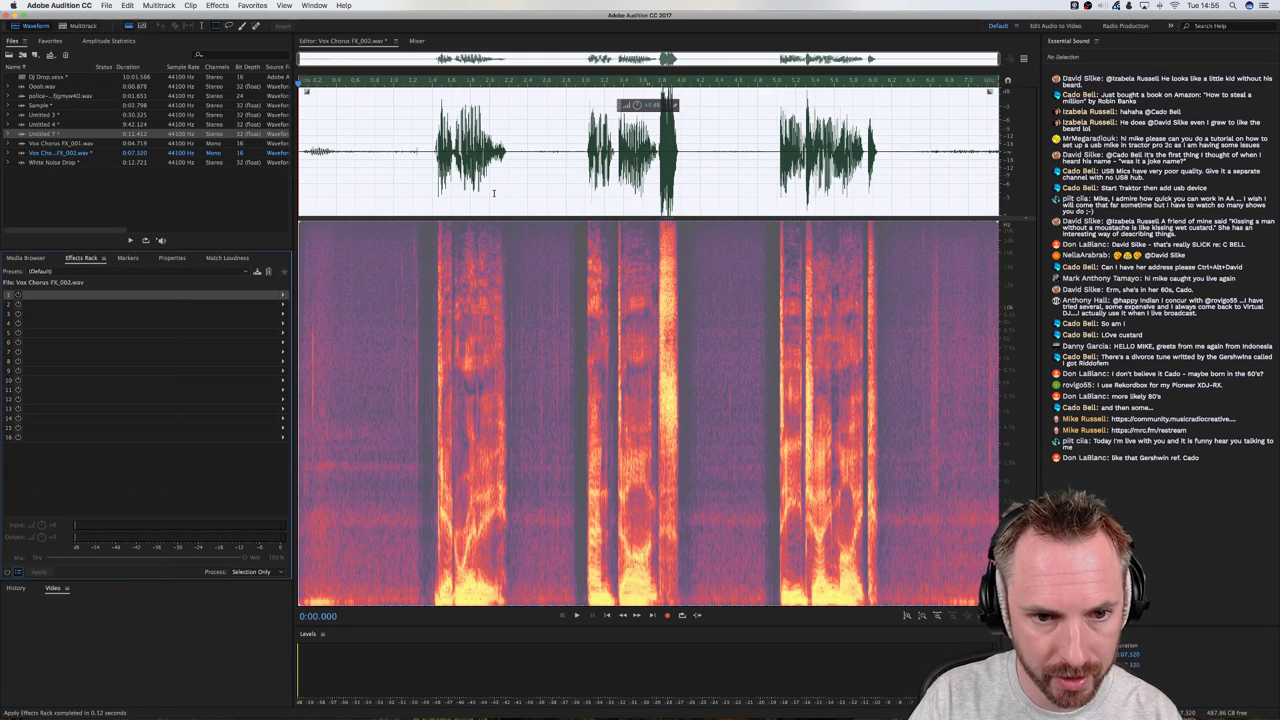
pyautogui.click(433, 170)
pyautogui.press('space')
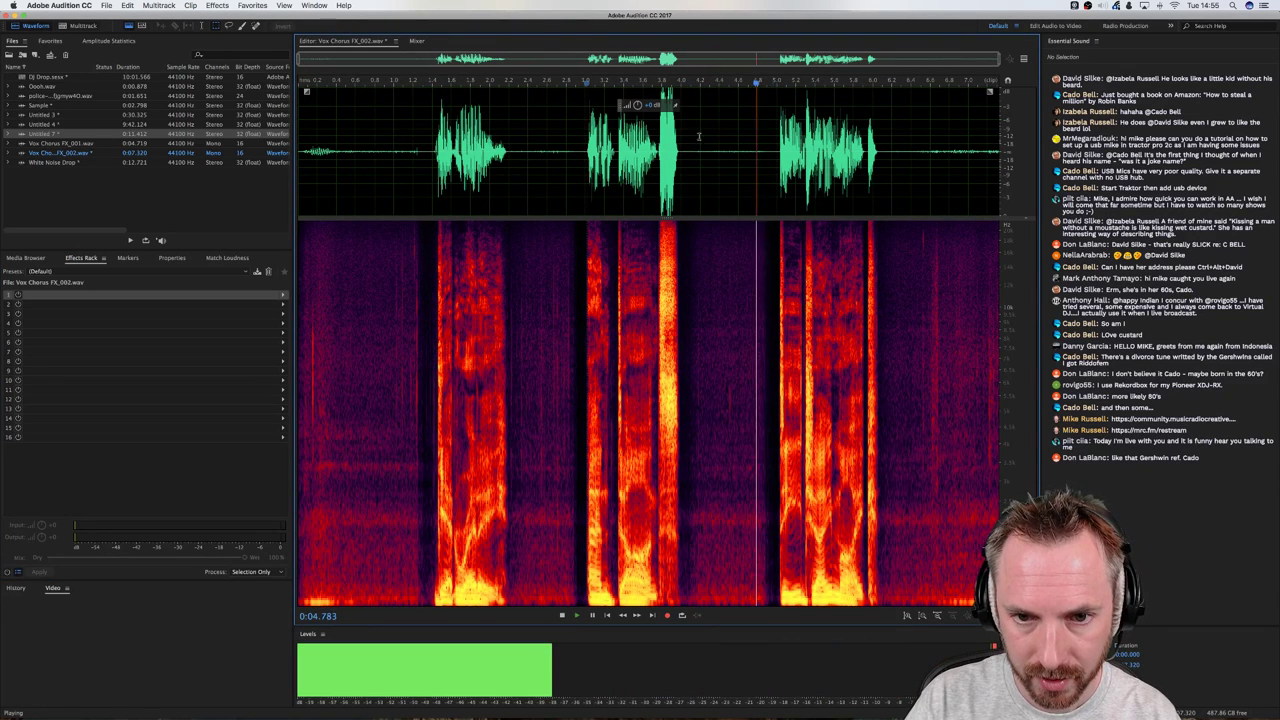
pyautogui.press('space')
# Lower the level of the loud peak around 0:03.8, check playback from 0:04.980 and return to the multitrack session
pyautogui.moveTo(657, 128); pyautogui.dragTo(682, 120)
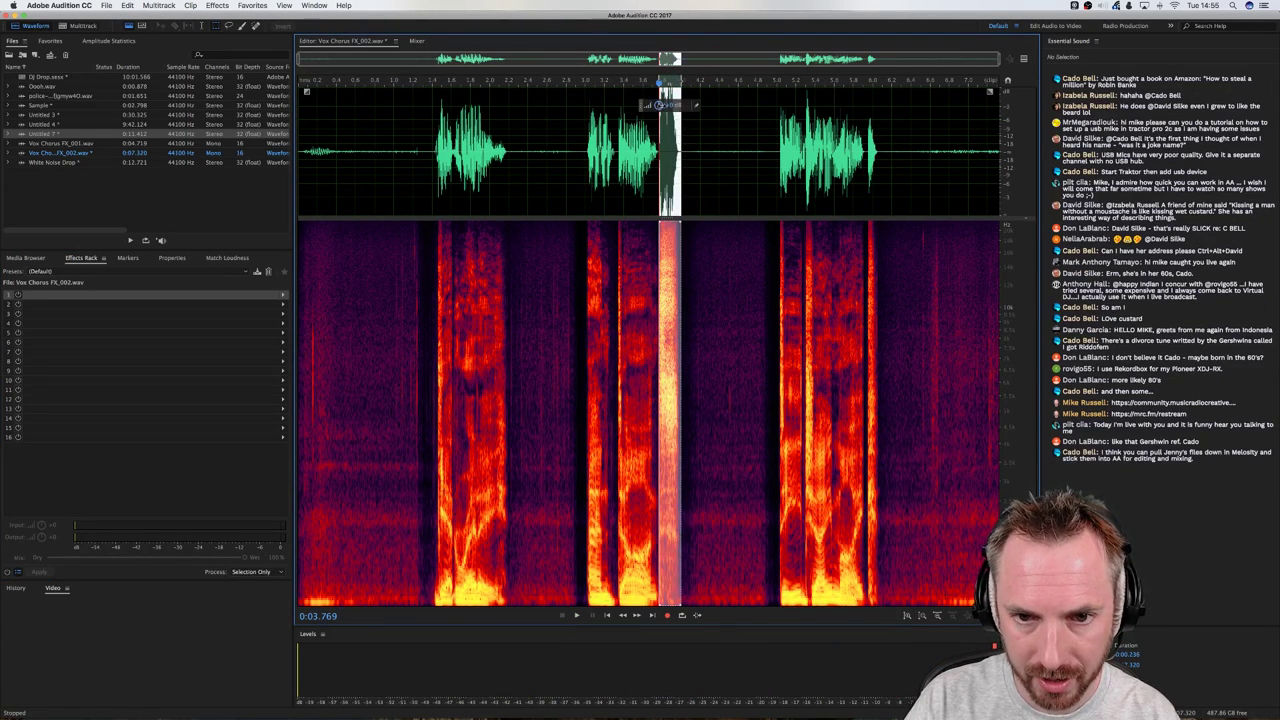
pyautogui.press('super+u')
pyautogui.click(775, 128)
pyautogui.press('space')
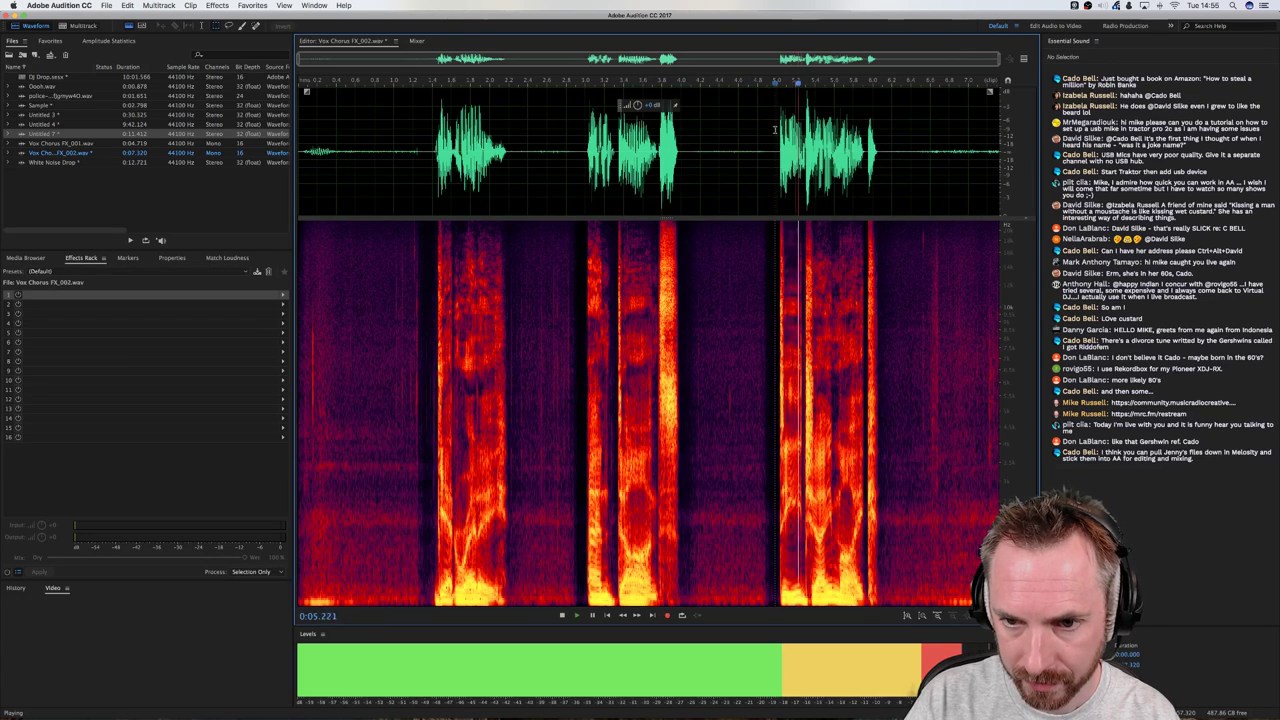
pyautogui.press('space')
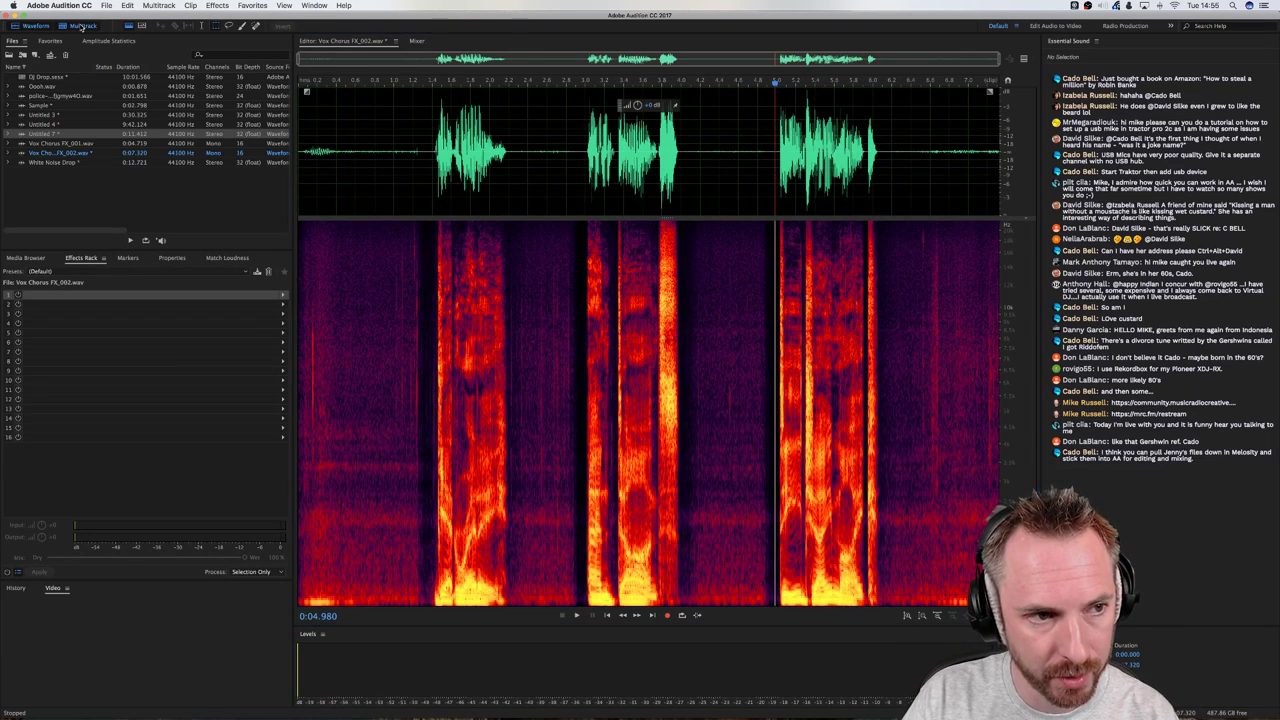
pyautogui.click(85, 32)
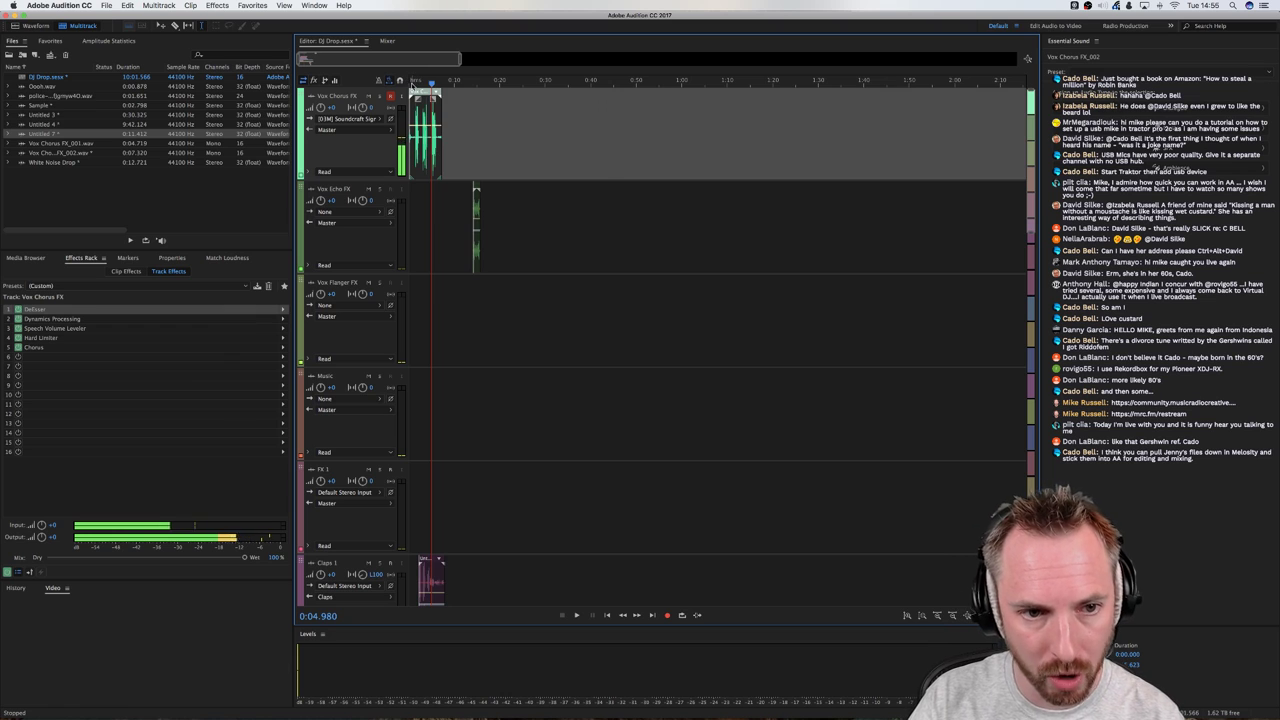
# Ripple delete the first 0:01.425 of silence before the Vox Chorus FX vocal, nudge the clip and play from the start
pyautogui.scroll(3, 410, 83)
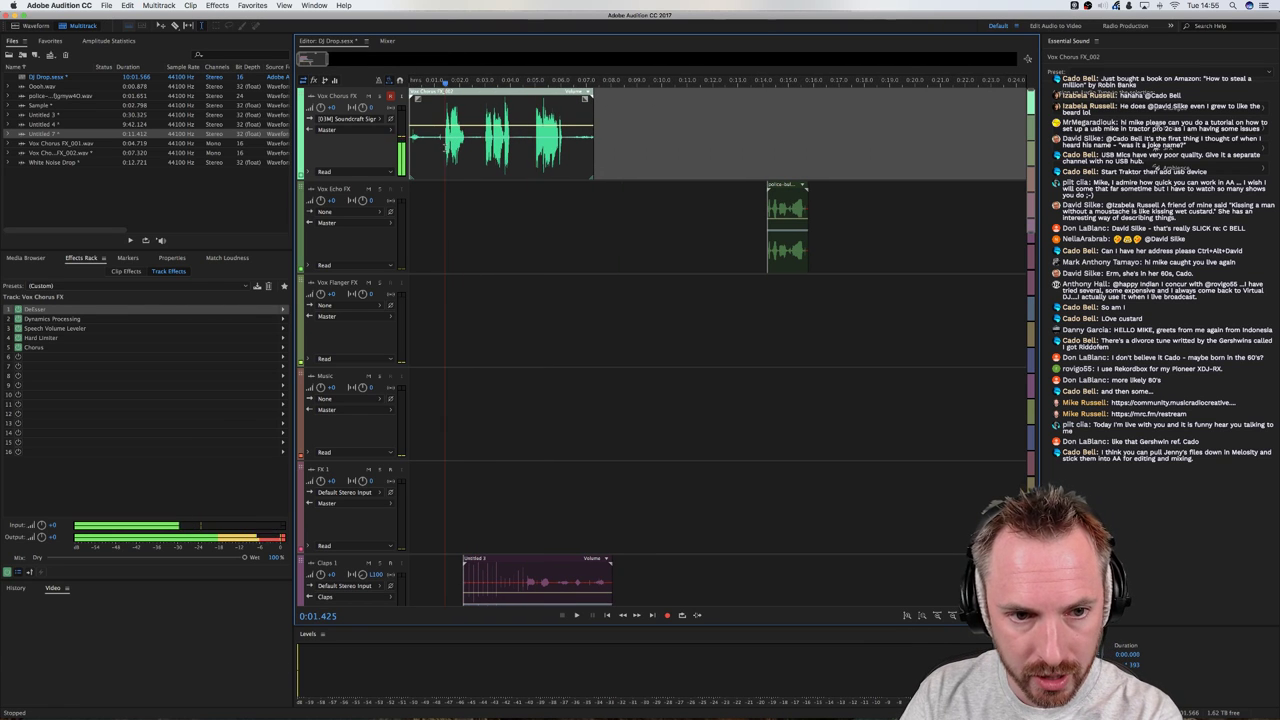
pyautogui.moveTo(444, 140); pyautogui.dragTo(372, 150)
pyautogui.press('Delete')
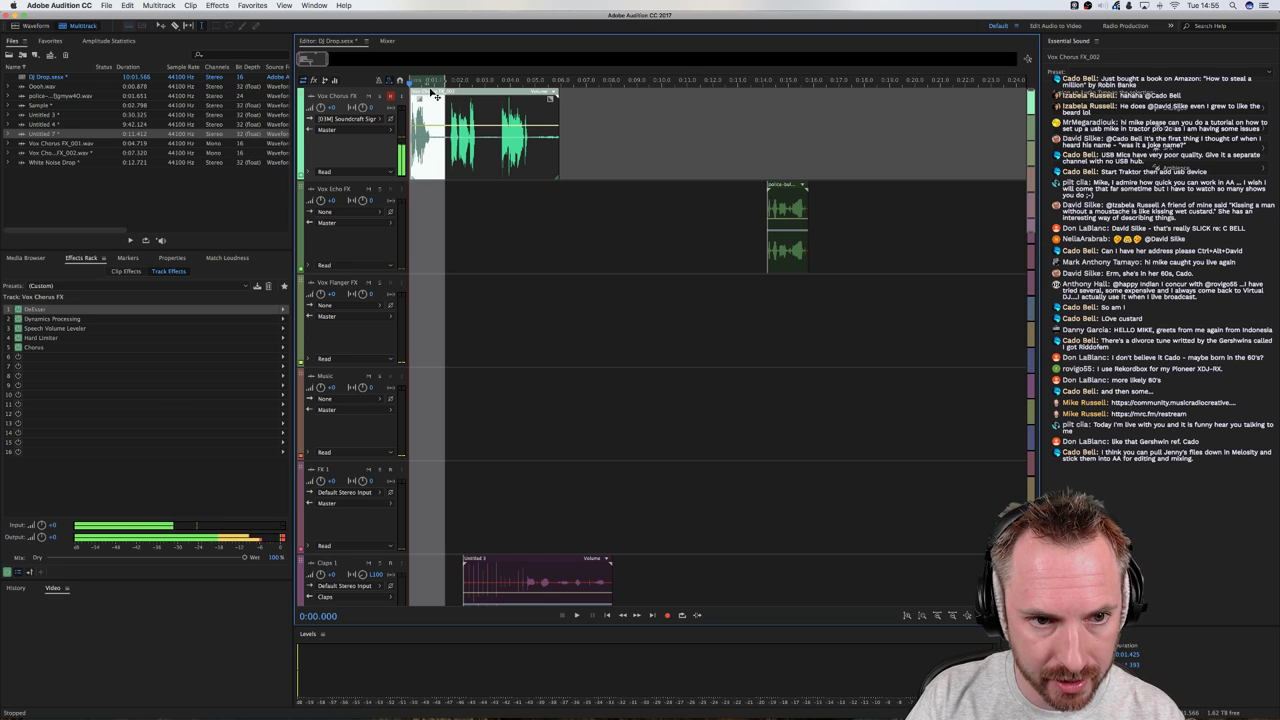
pyautogui.scroll(2, 411, 78)
pyautogui.scroll(3, 411, 78)
pyautogui.click(482, 248)
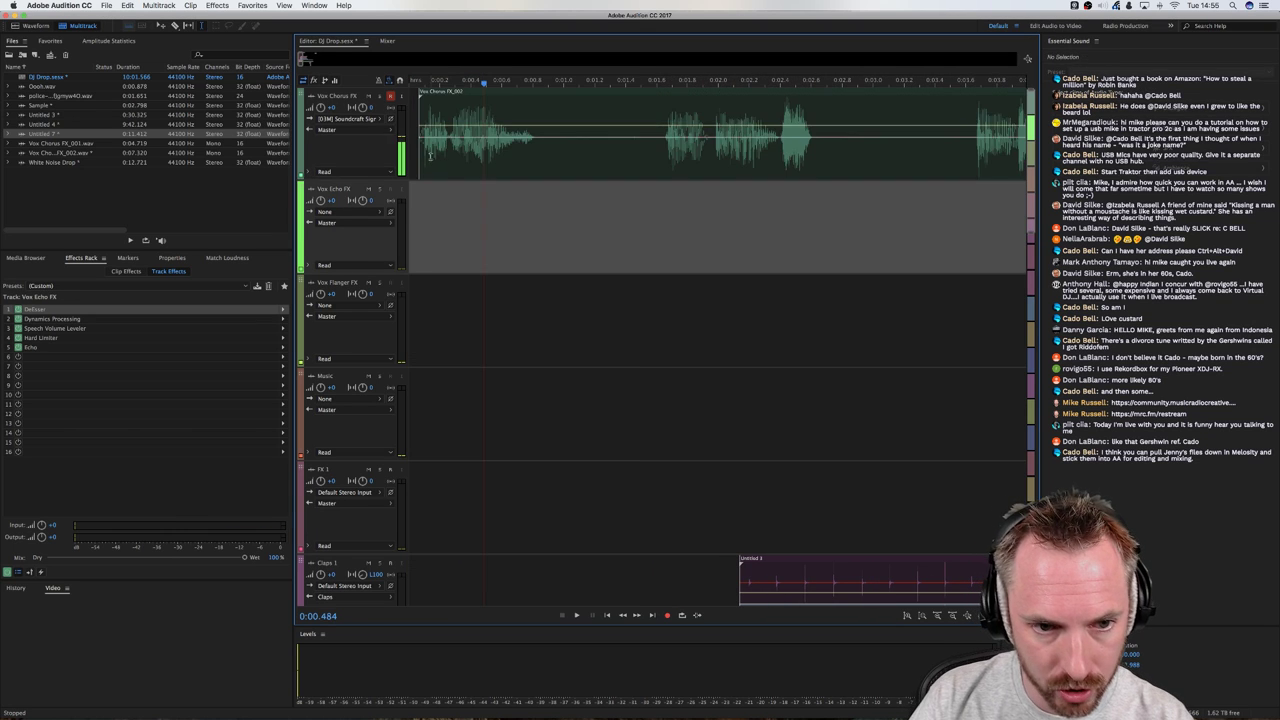
pyautogui.click(461, 162)
pyautogui.press('space')
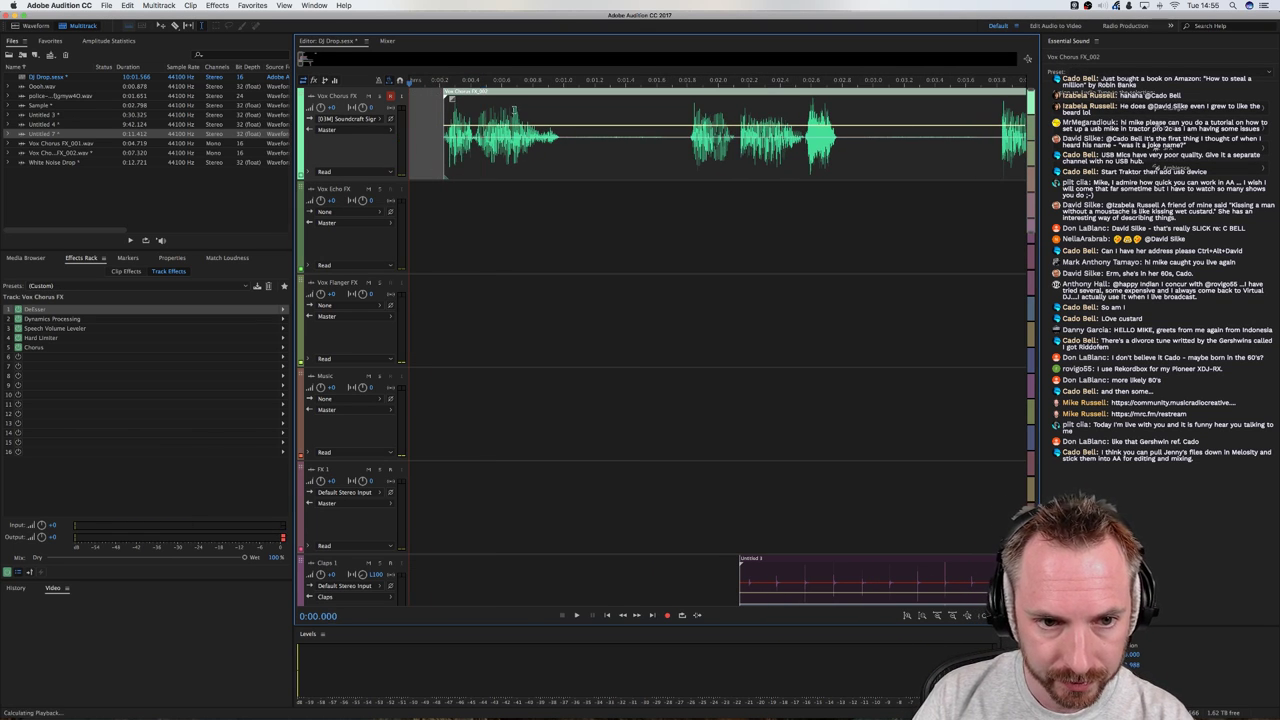
# Cut the silence after the first phrase on Vox Chorus FX, leaving the remaining phrases as a separate clip
pyautogui.press('space')
pyautogui.moveTo(566, 162); pyautogui.dragTo(678, 162)
pyautogui.click(680, 228)
pyautogui.scroll(-3, 705, 85)
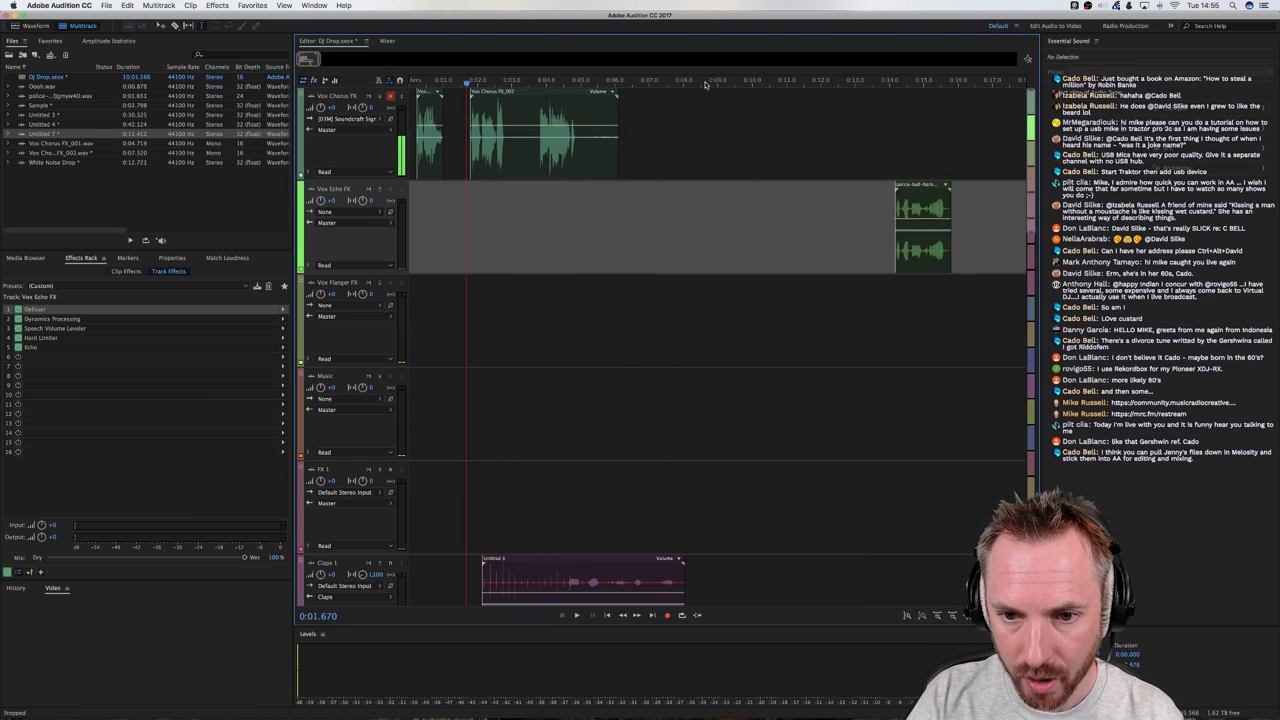
# Move the police bullhorn clip on Vox Echo FX to follow the first vocal phrase and play from the session start
pyautogui.moveTo(919, 237); pyautogui.dragTo(463, 237)
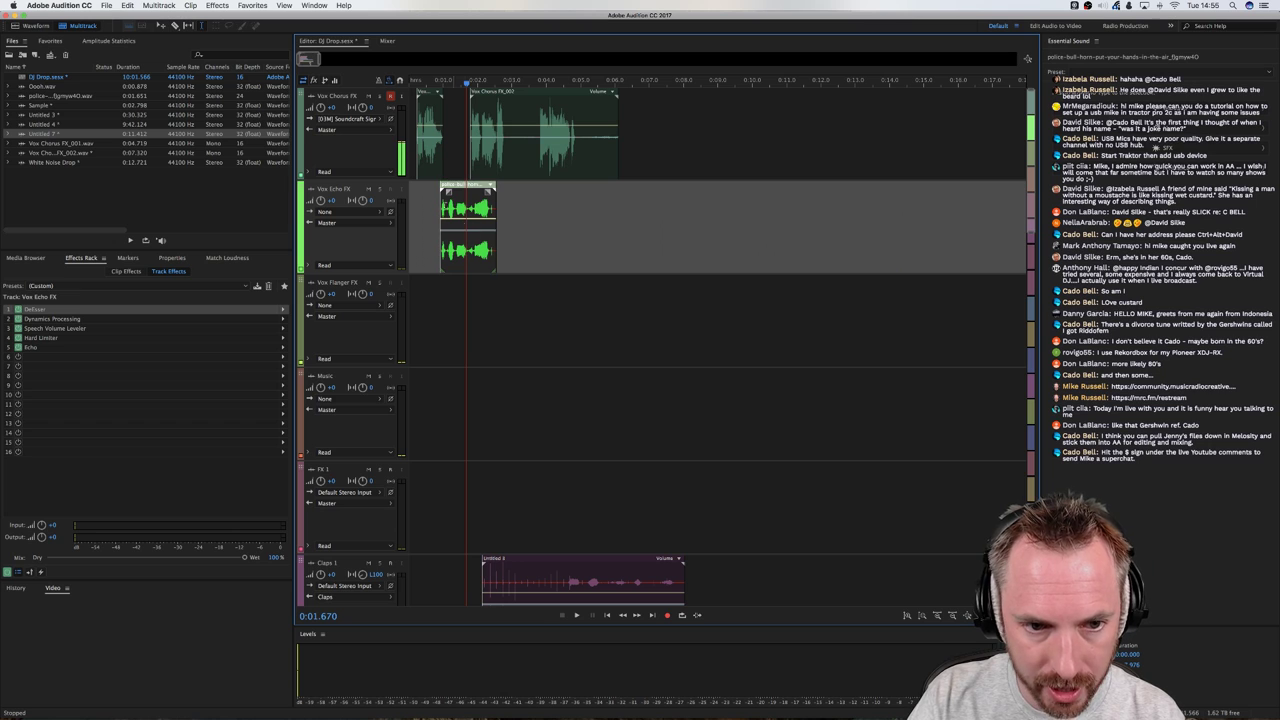
pyautogui.click(414, 80)
pyautogui.press('space')
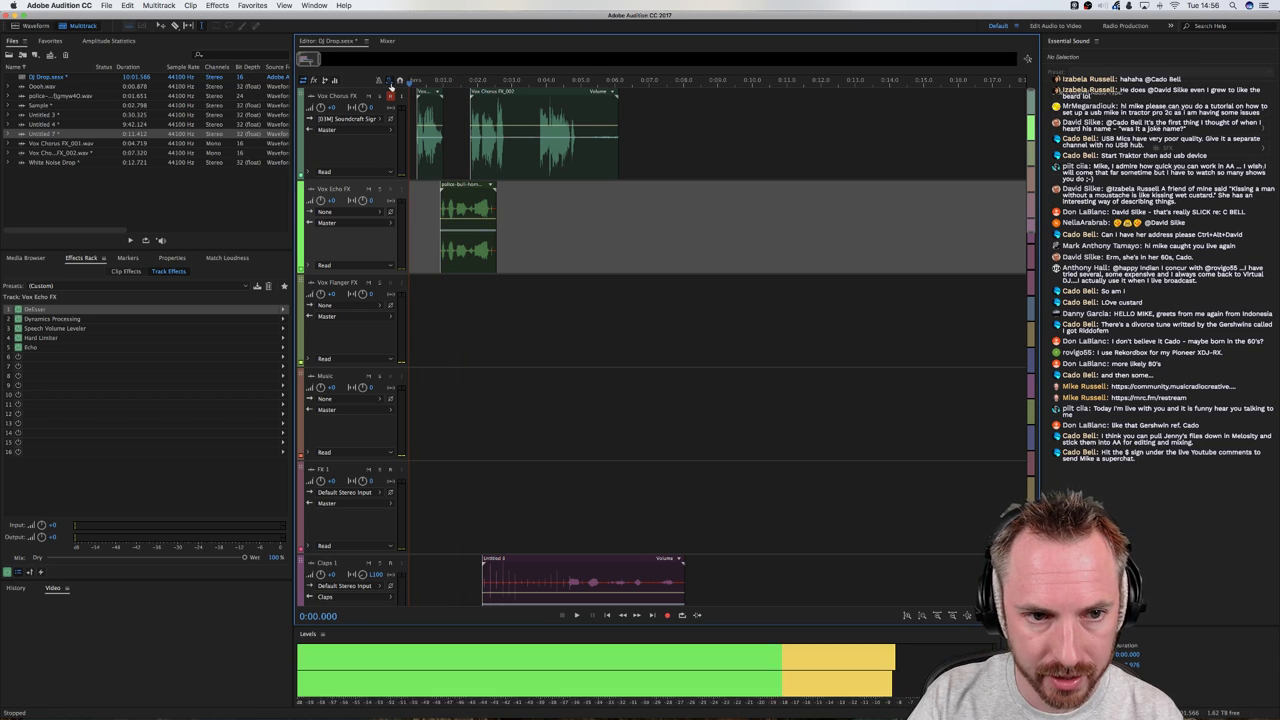
pyautogui.scroll(5, 432, 80)
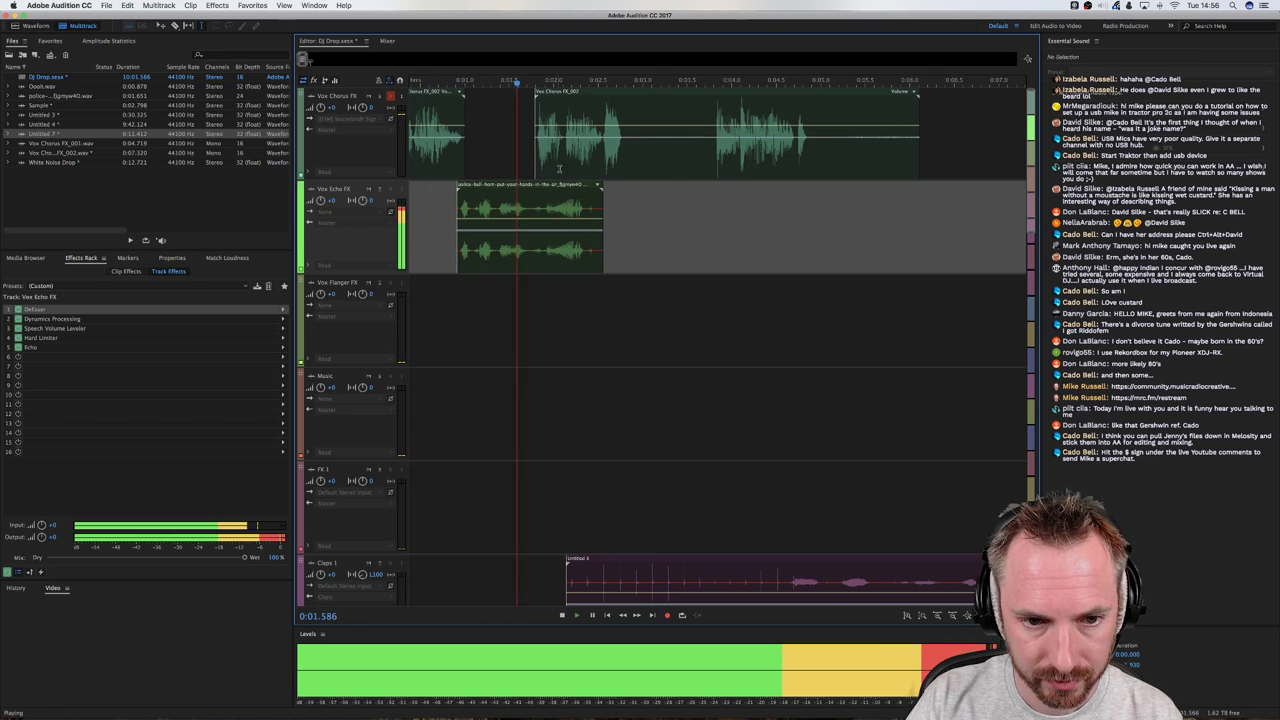
pyautogui.press('space')
# Move the second Vox Chorus FX clip to start just before the bullhorn clip ends, at about 0:02.3, checking by playback
pyautogui.rightClick(626, 155)
pyautogui.press('Escape')
pyautogui.moveTo(626, 150); pyautogui.dragTo(681, 150)
pyautogui.press('space')
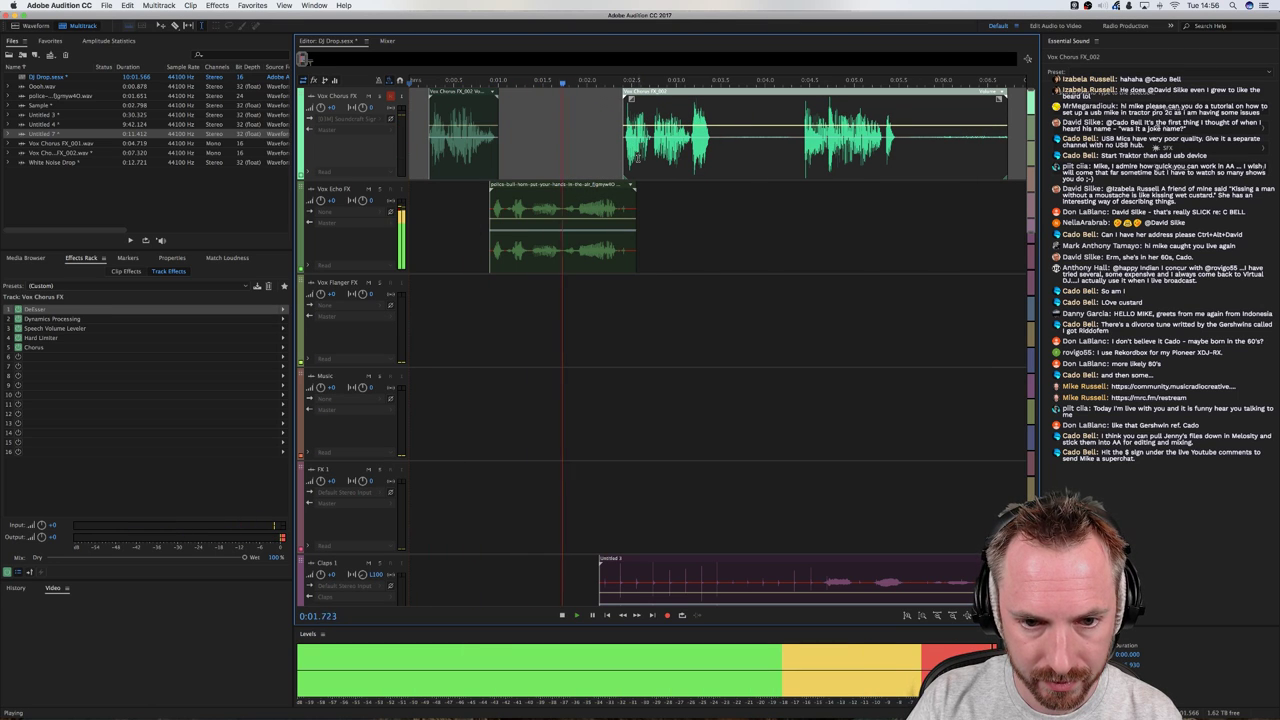
pyautogui.press('space')
pyautogui.moveTo(637, 157); pyautogui.dragTo(629, 157)
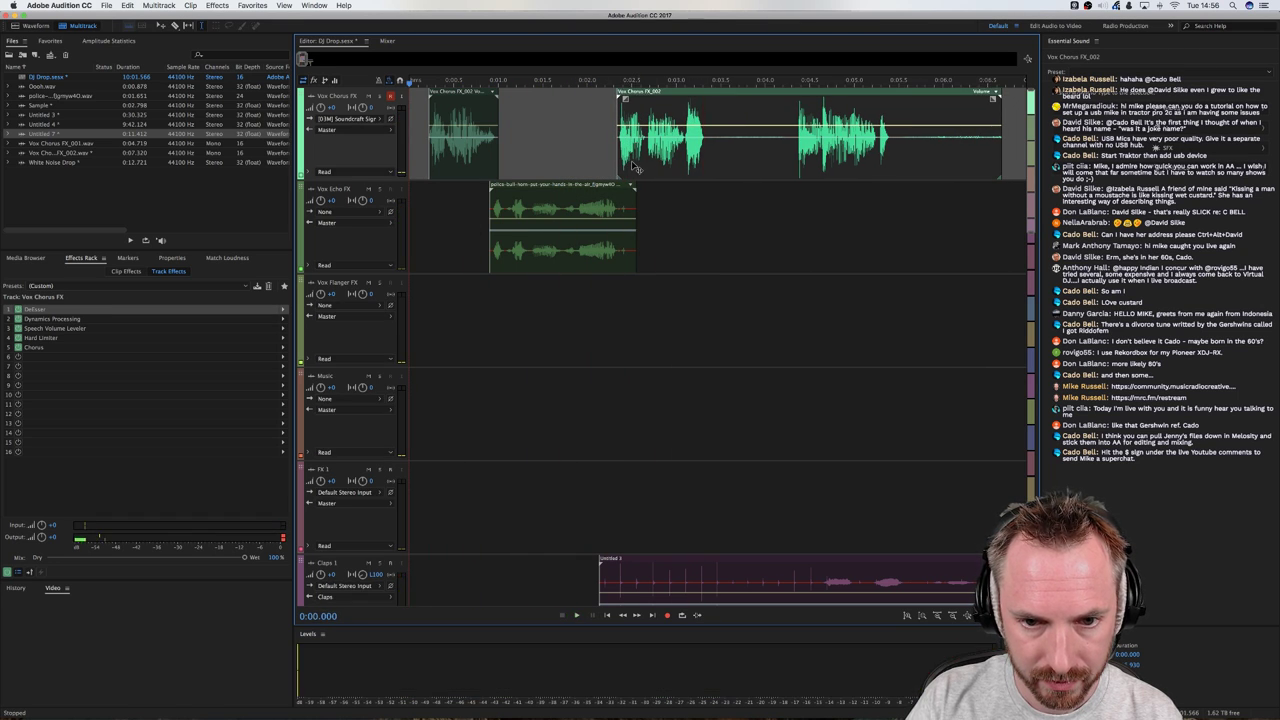
pyautogui.press('space')
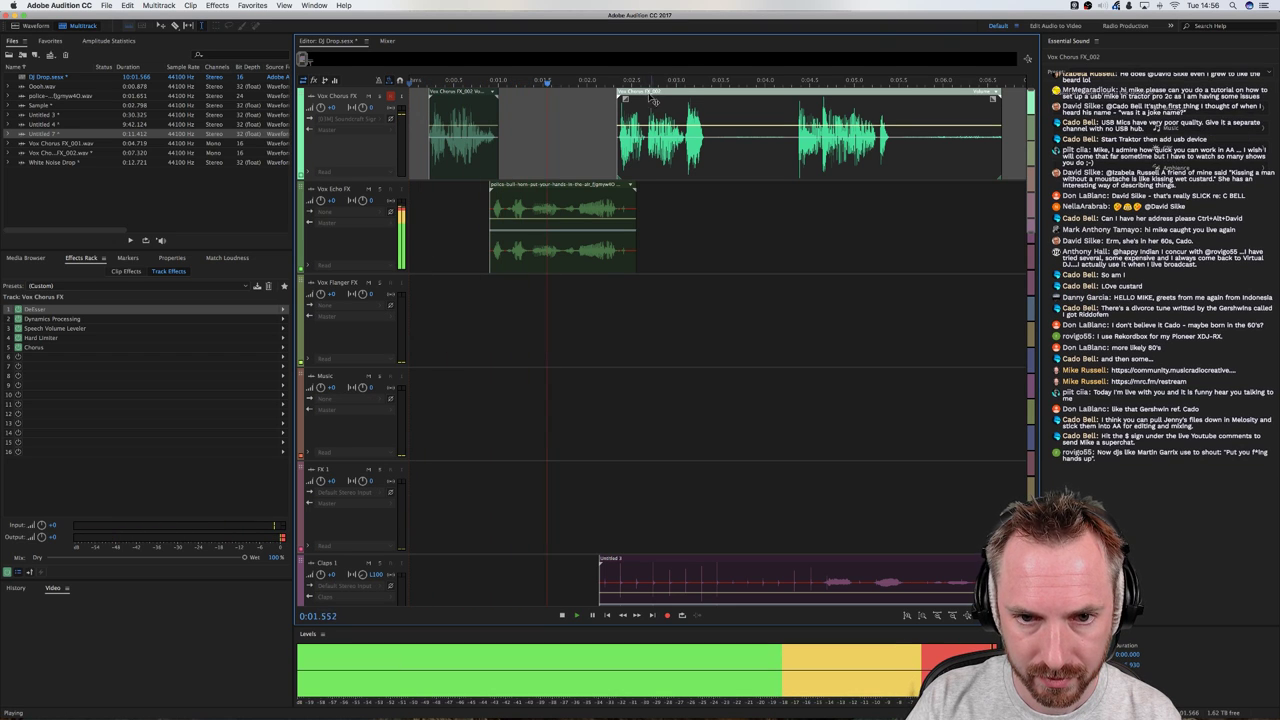
pyautogui.press('space')
# Split the second Vox Chorus FX clip at 0:02.676 and move the remainder slightly later
pyautogui.press('=')
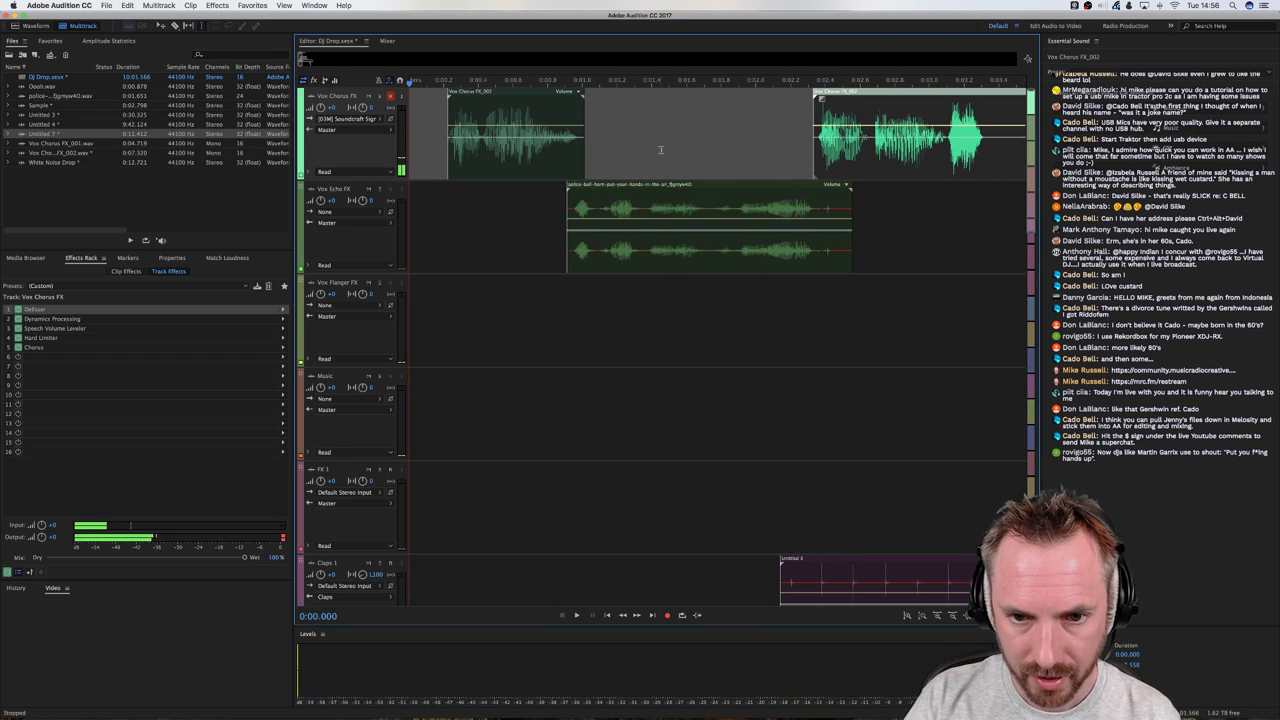
pyautogui.press('space')
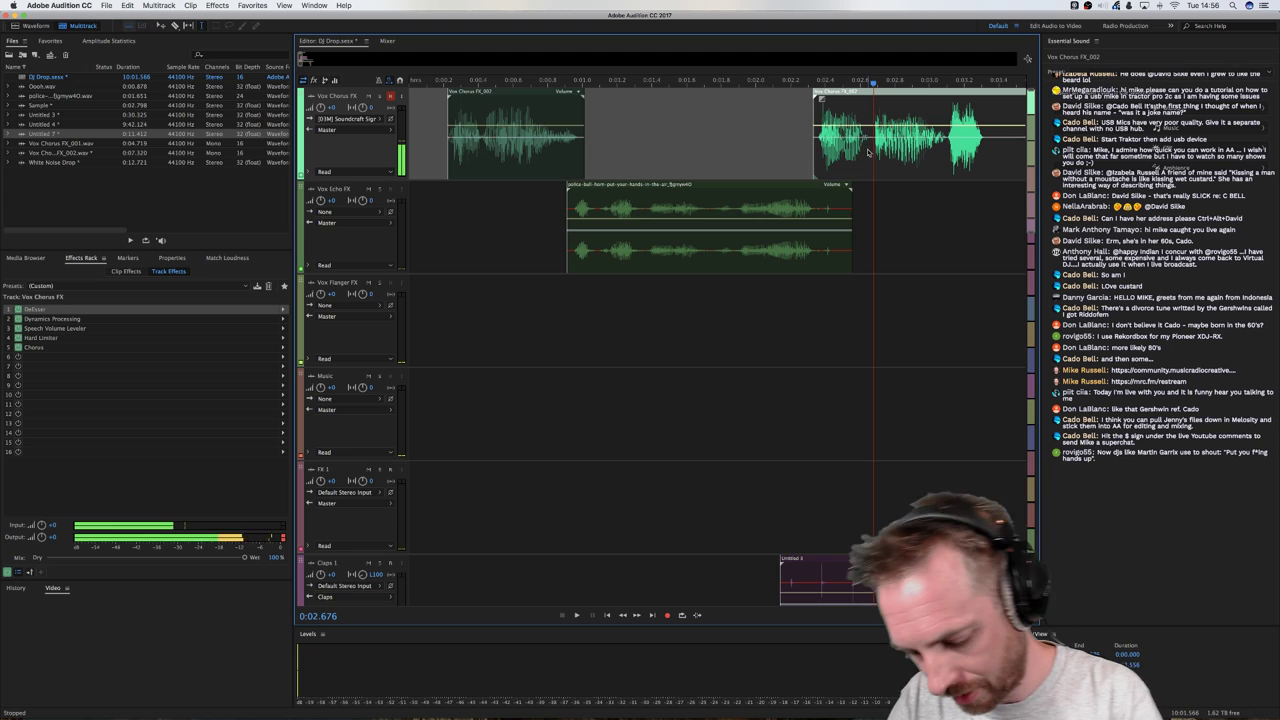
pyautogui.press('super+k')
pyautogui.click(888, 149)
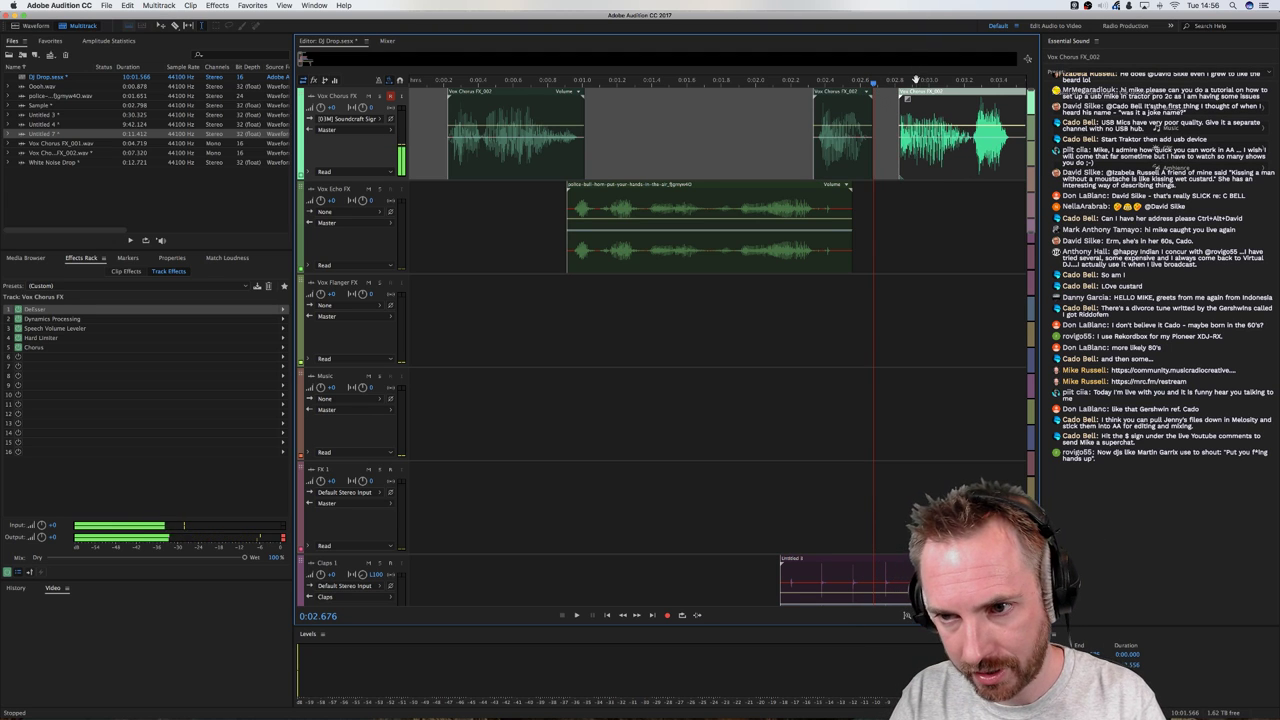
# Fill the gap with short stutter slices of the vocal and place the final phrase on Vox Flanger FX at about 0:03.4
pyautogui.scroll(3, 917, 83)
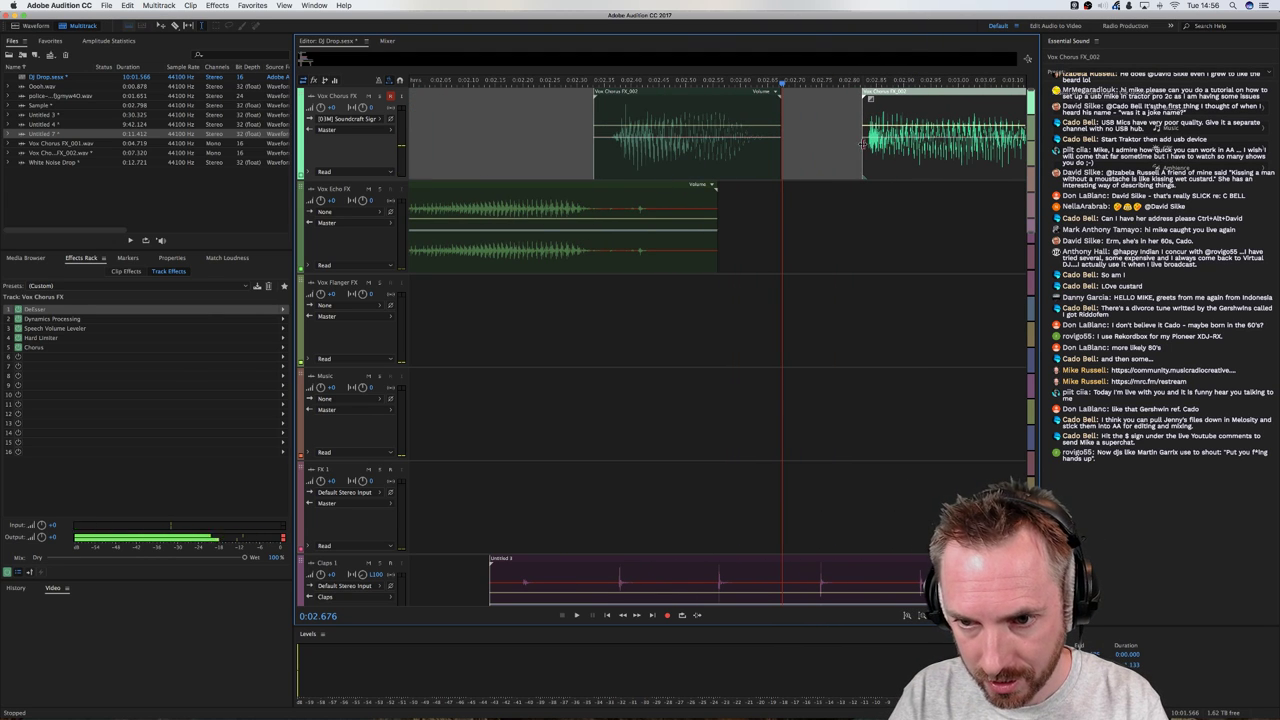
pyautogui.moveTo(863, 143); pyautogui.dragTo(862, 147)
pyautogui.moveTo(848, 141); pyautogui.dragTo(996, 300)
pyautogui.scroll(-5, 782, 141)
pyautogui.press('space')
pyautogui.press('Delete')
pyautogui.click(816, 286)
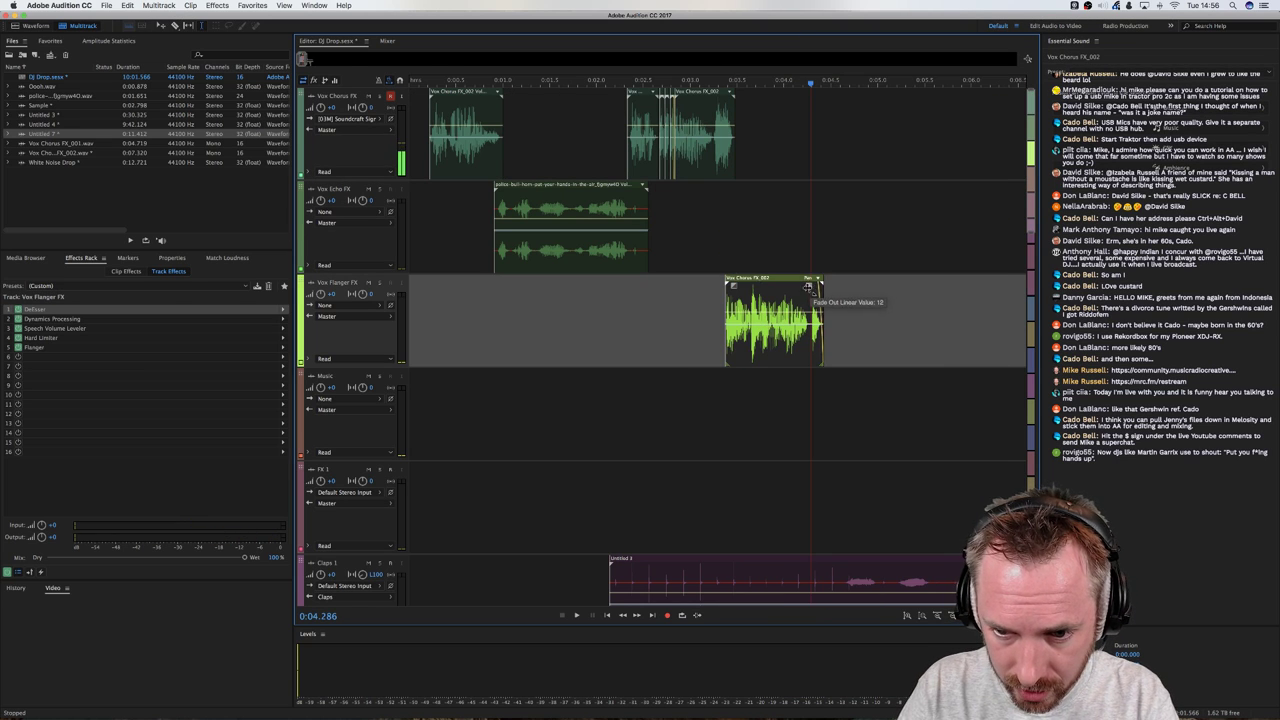
# Play the drop from about 0:03, check how the vocals fit with the tracks below, and return the playhead to the start
pyautogui.click(685, 287)
pyautogui.press('space')
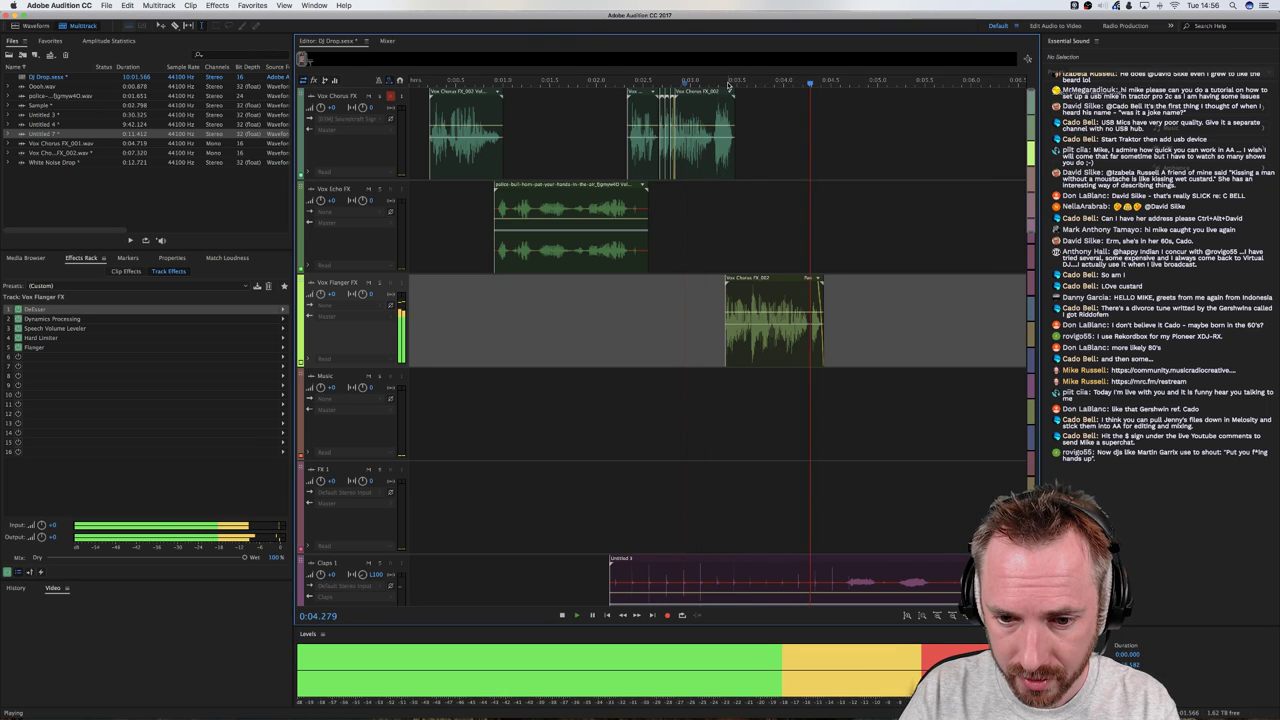
pyautogui.scroll(-2, 674, 226)
pyautogui.scroll(-3, 674, 226)
pyautogui.press('space')
pyautogui.moveTo(674, 226); pyautogui.dragTo(683, 226)
pyautogui.press('space')
pyautogui.scroll(-3, 697, 86)
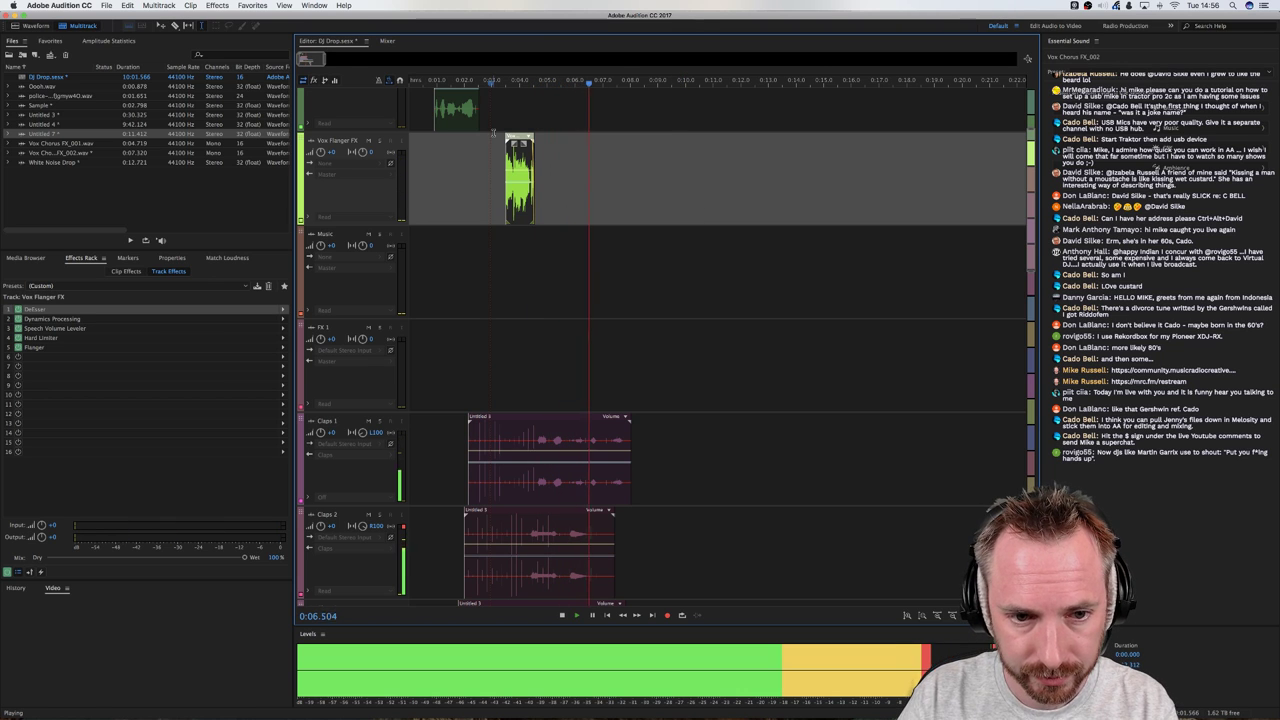
pyautogui.scroll(-10, 476, 185)
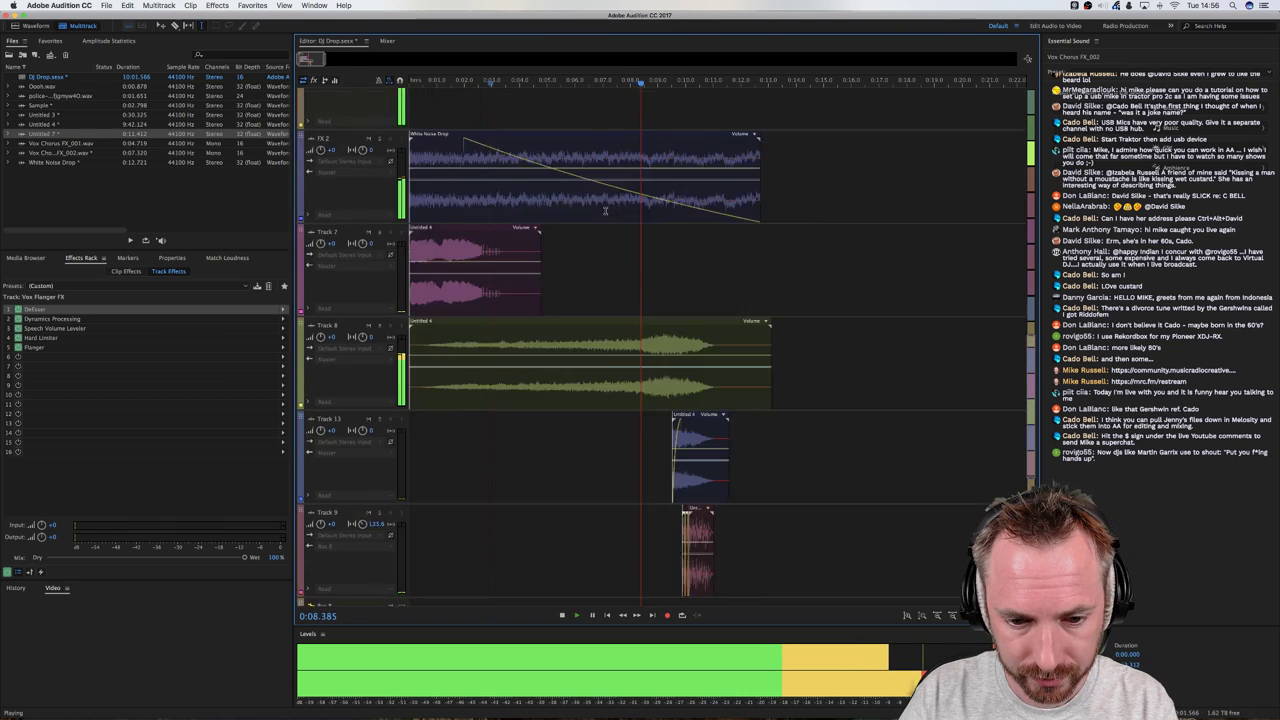
pyautogui.scroll(10, 604, 211)
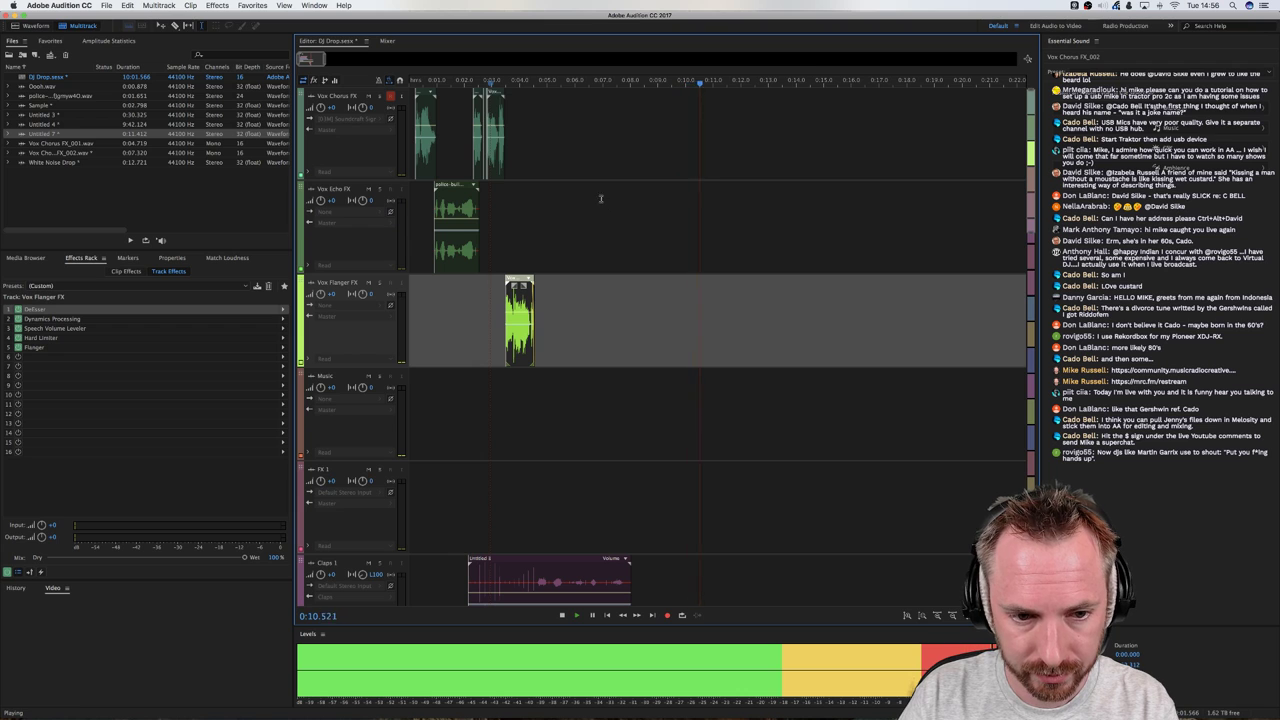
pyautogui.moveTo(513, 85); pyautogui.dragTo(412, 84)
pyautogui.press('space')
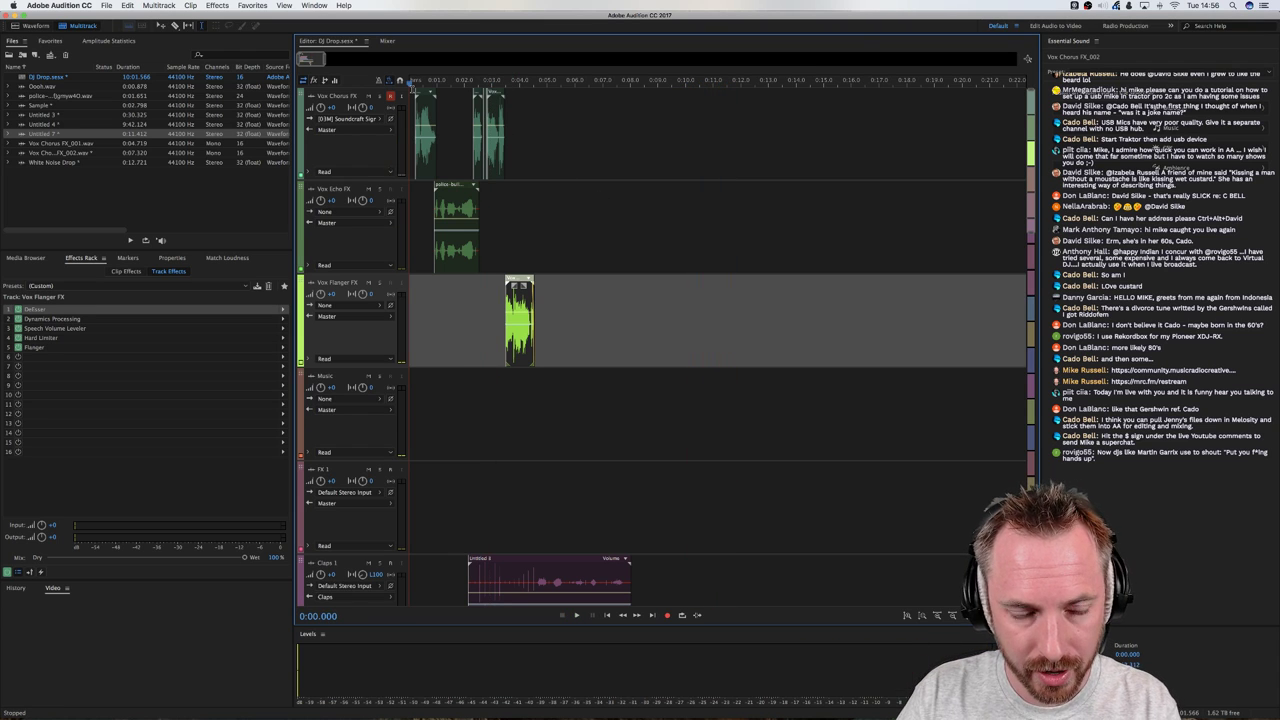
# Select all clips in the session and shift them about 7 seconds later, checking the tracks down to Track 11
pyautogui.press('super+a')
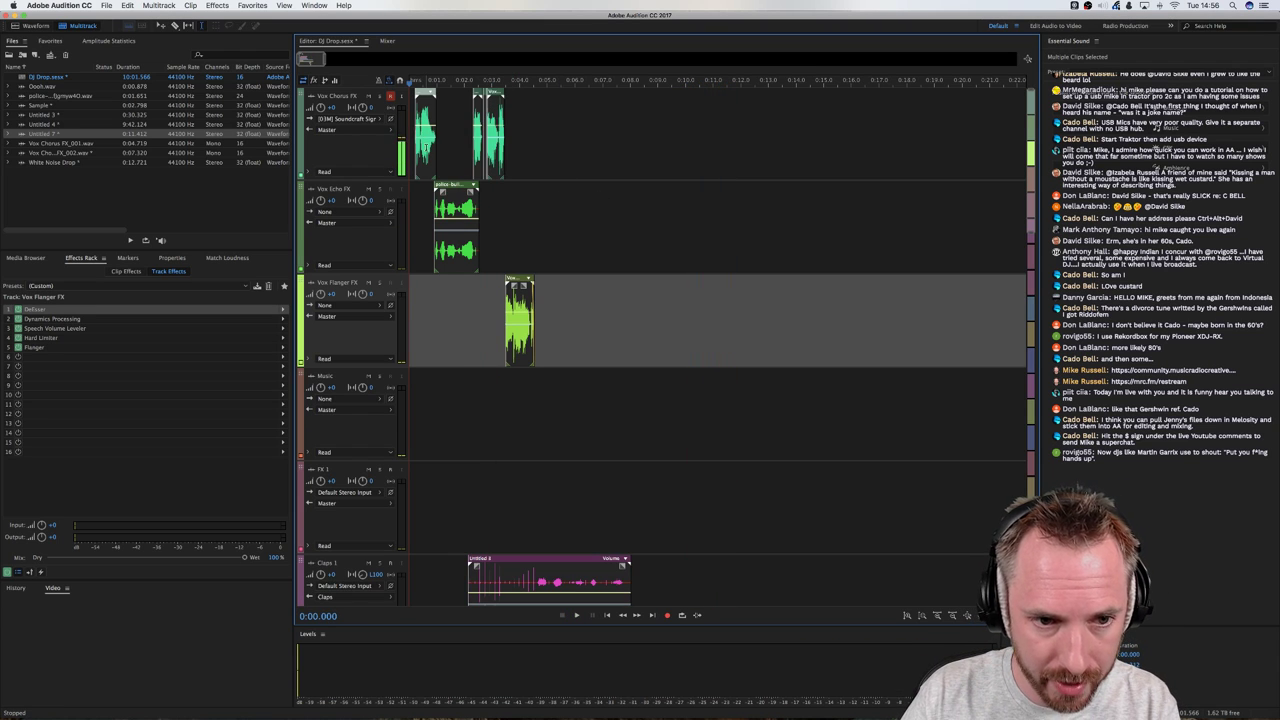
pyautogui.moveTo(425, 147); pyautogui.dragTo(611, 150)
pyautogui.scroll(-5, 590, 201)
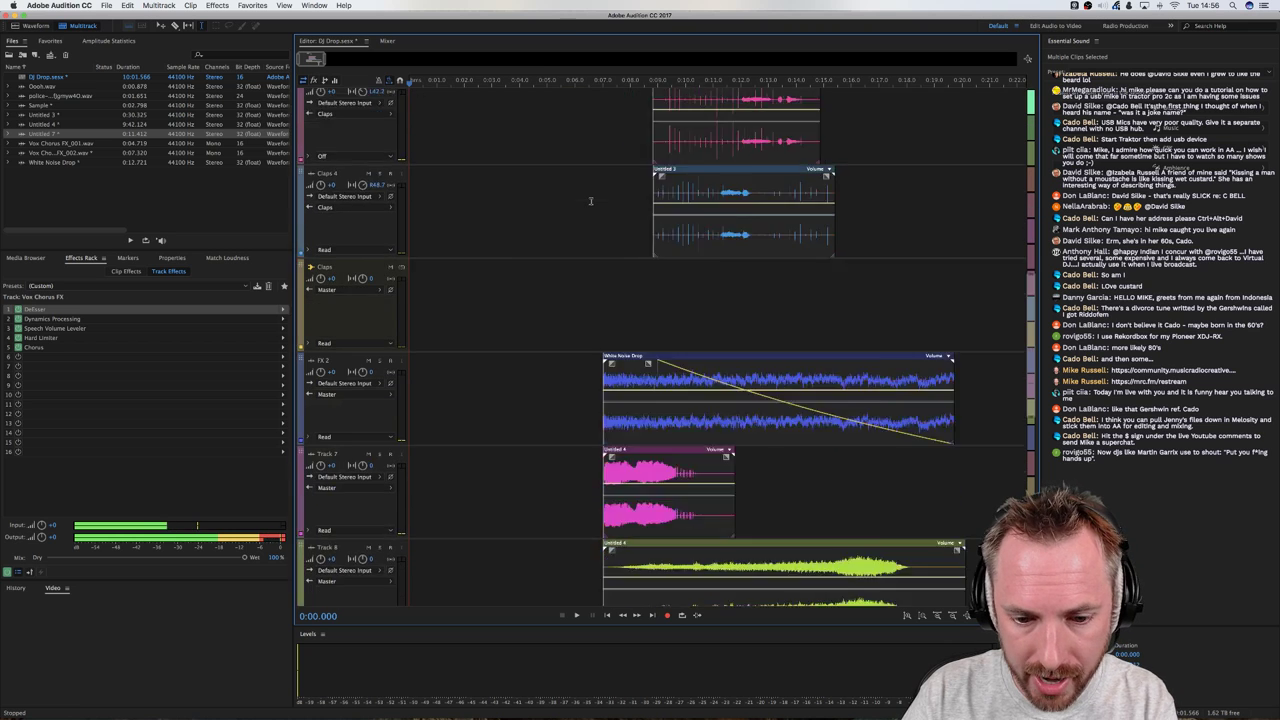
pyautogui.scroll(-8, 590, 201)
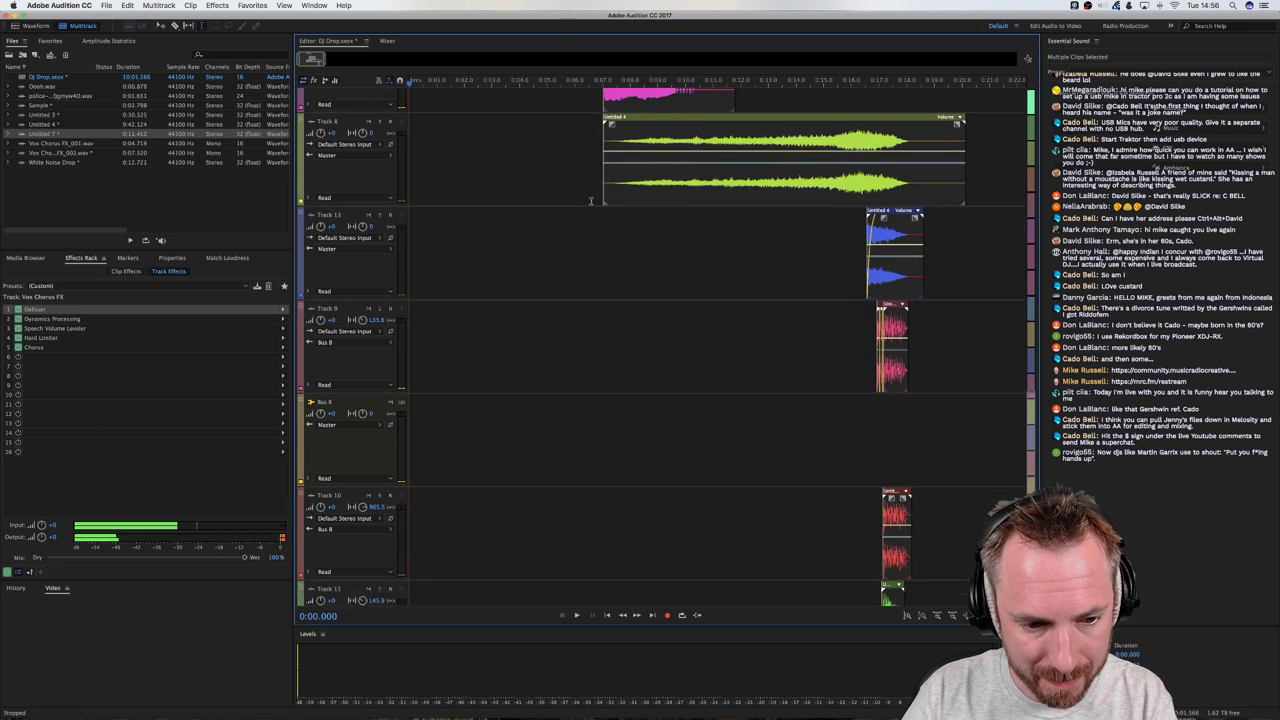
pyautogui.scroll(-3, 590, 201)
pyautogui.scroll(10, 590, 201)
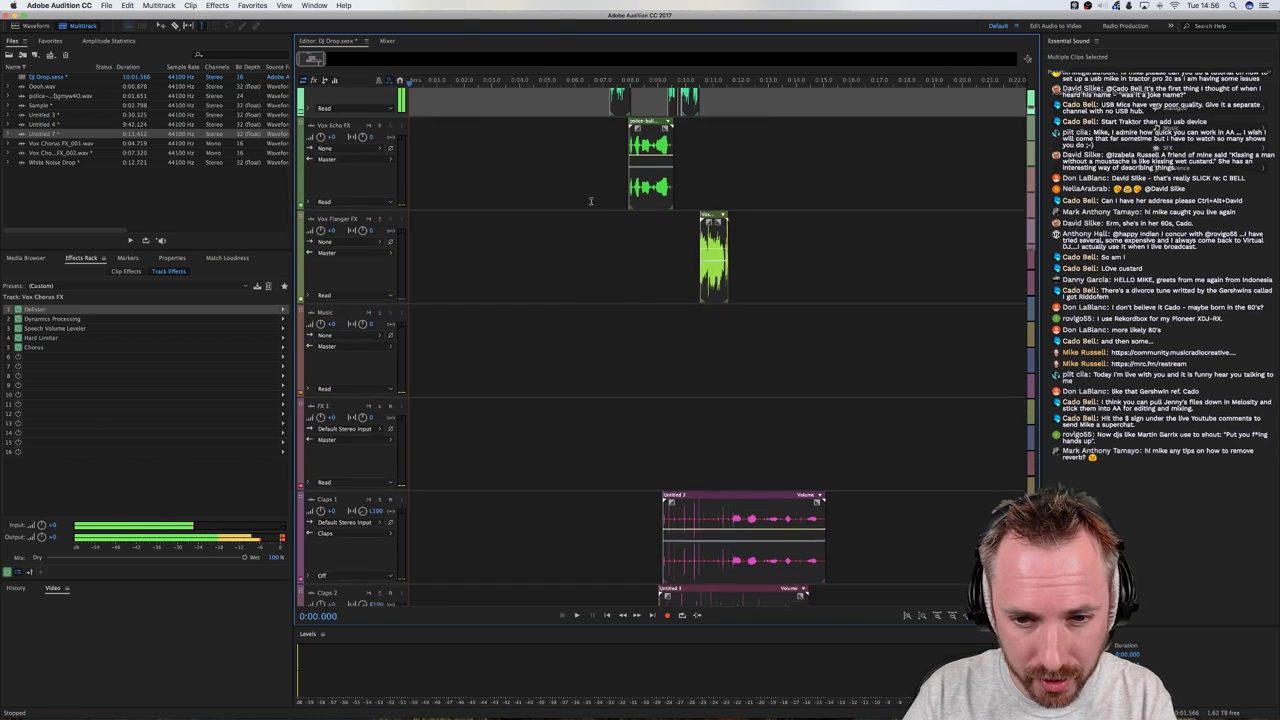
pyautogui.scroll(-3, 590, 201)
# Add the 015 Full Loop 120bpm Bb music file from the Ibiza Deep House folder to the Music track at about 0:04
pyautogui.click(616, 207)
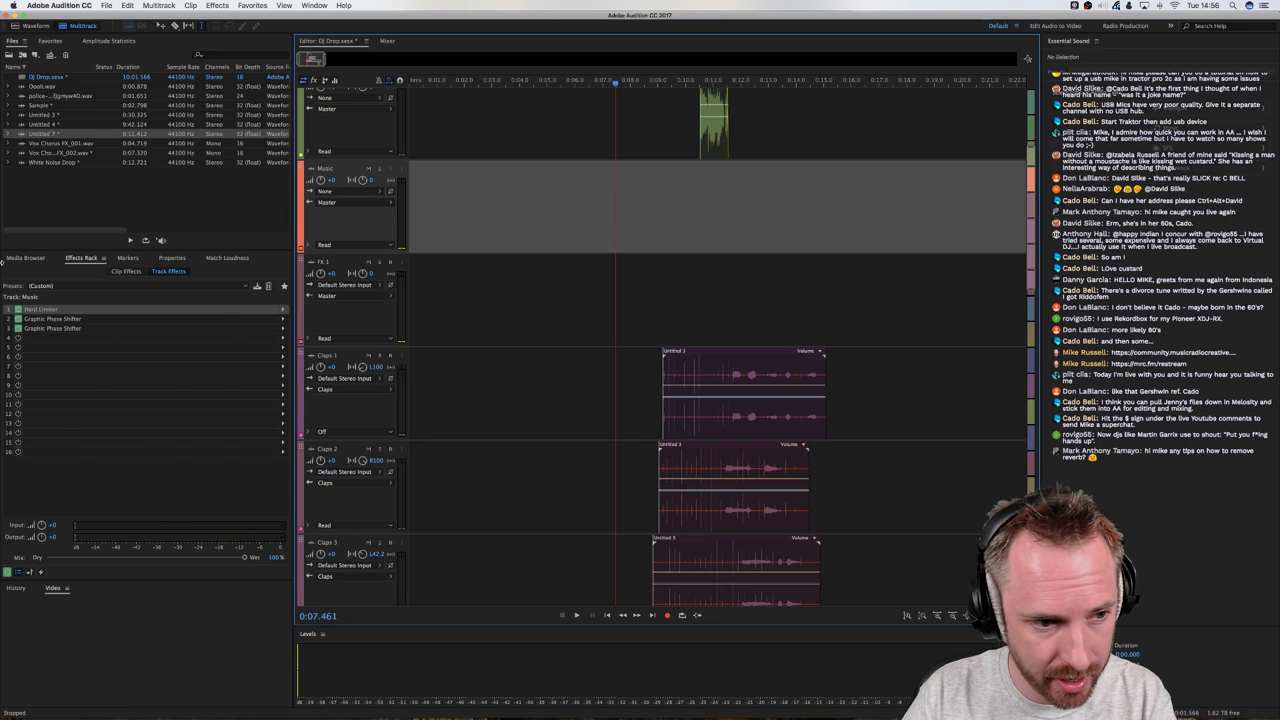
pyautogui.click(12, 259)
pyautogui.moveTo(90, 437); pyautogui.dragTo(622, 225)
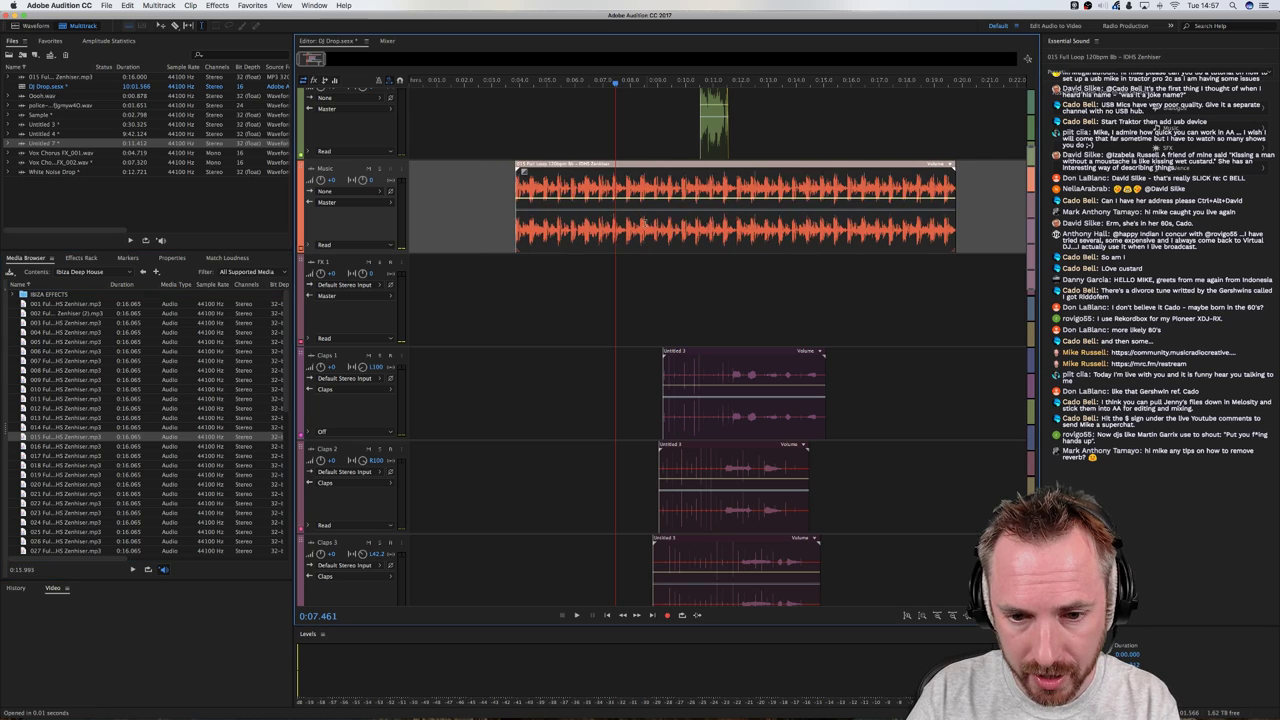
# Play the music loop from about 0:05 and select a range of about one second starting at 0:06.4
pyautogui.scroll(3, 600, 240)
pyautogui.click(546, 251)
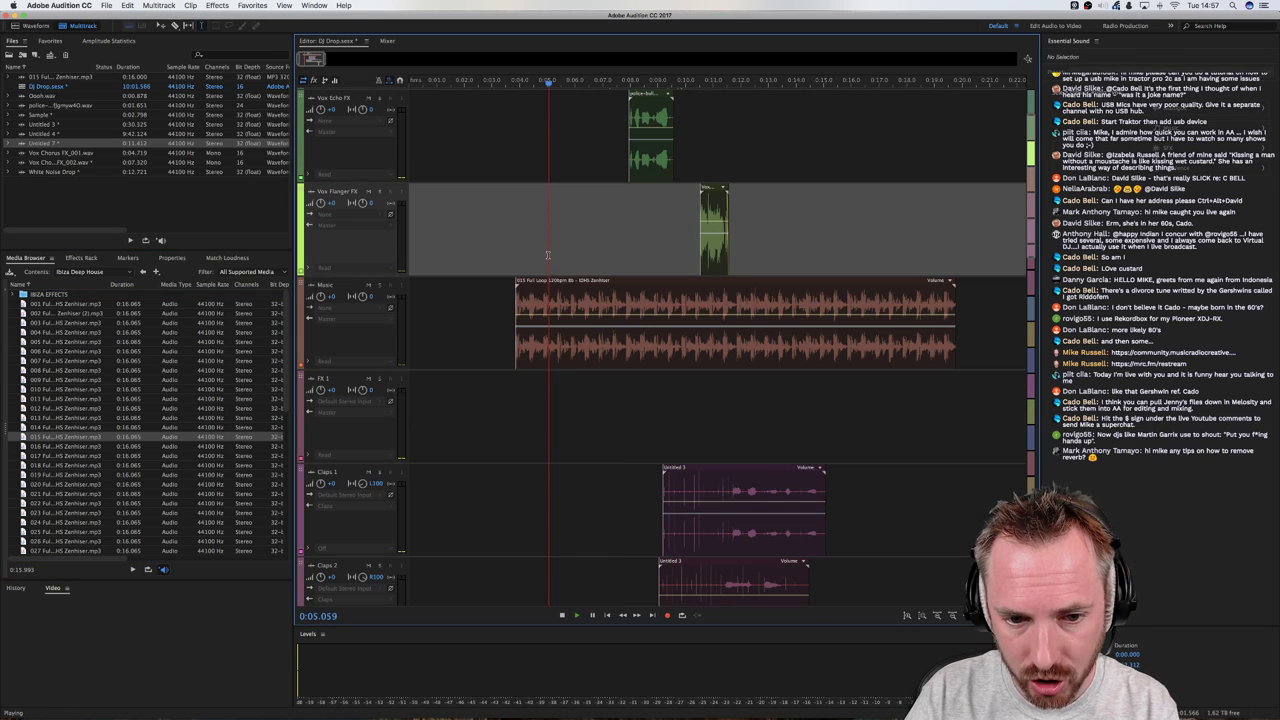
pyautogui.press('space')
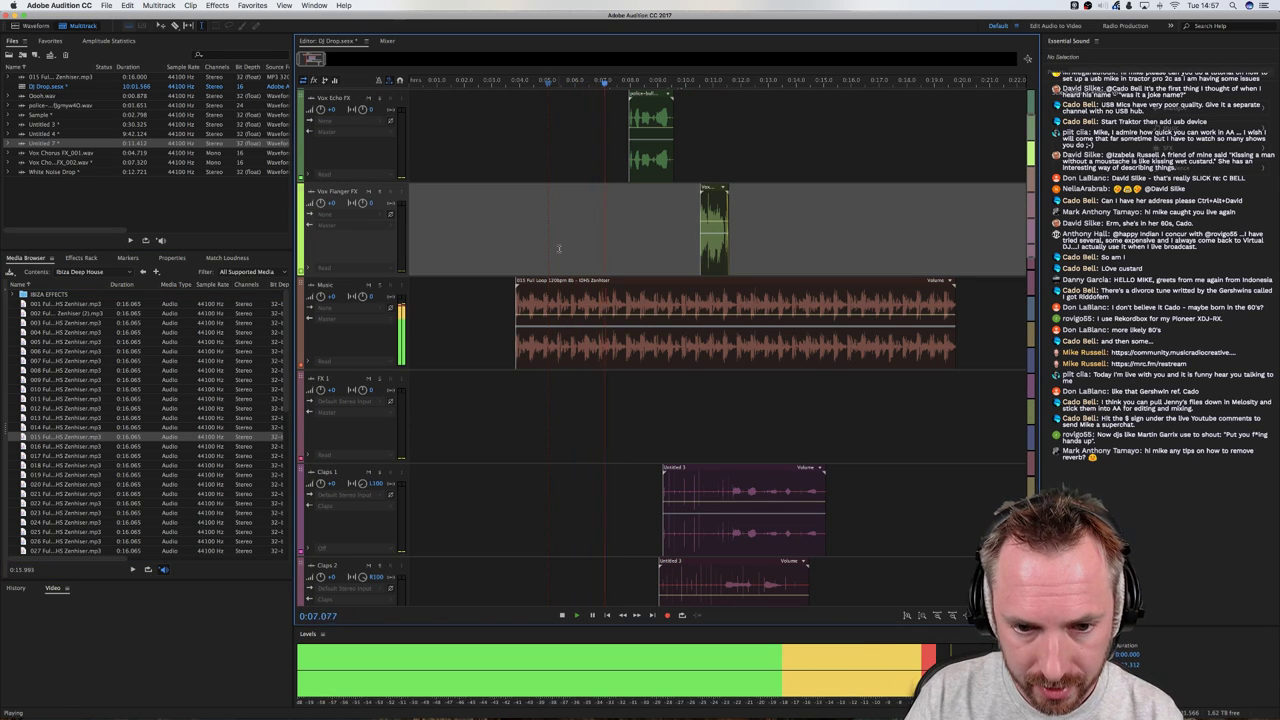
pyautogui.press('space')
pyautogui.moveTo(613, 303); pyautogui.dragTo(585, 305)
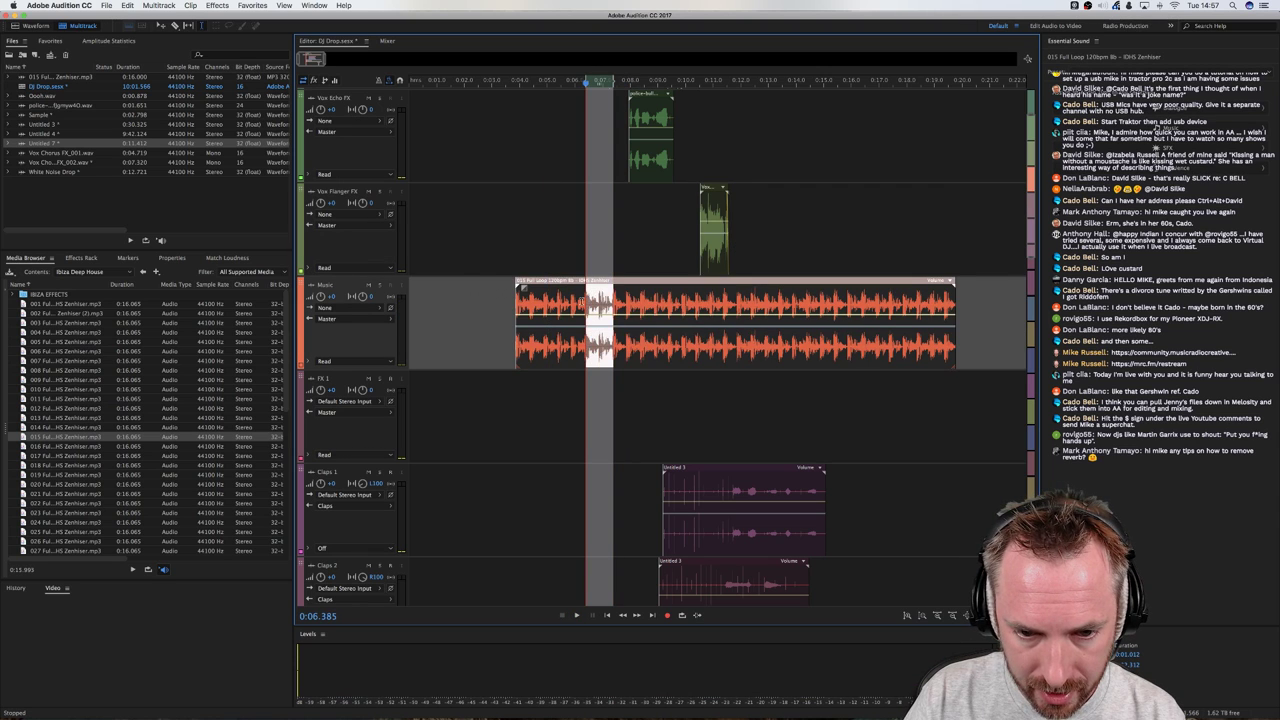
# Move the music loop to the start of the session, solo the Music track and play it from about 0:00.5
pyautogui.moveTo(450, 308); pyautogui.dragTo(436, 308)
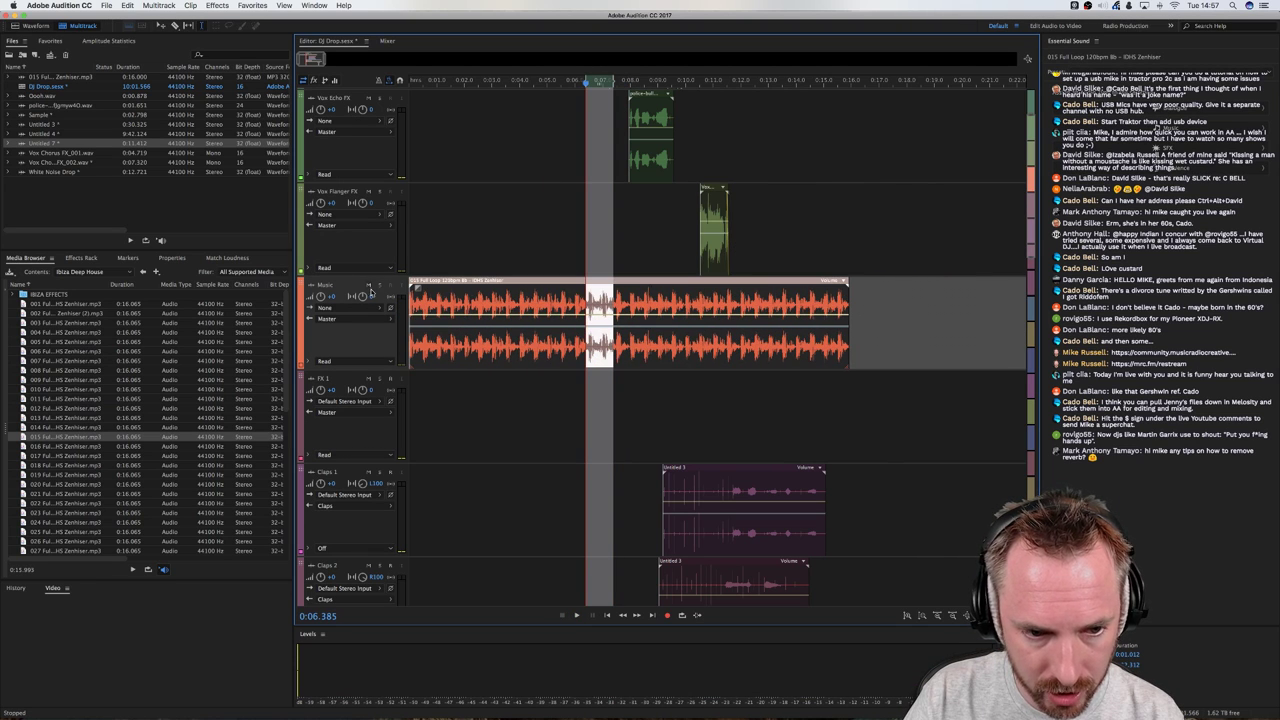
pyautogui.click(422, 240)
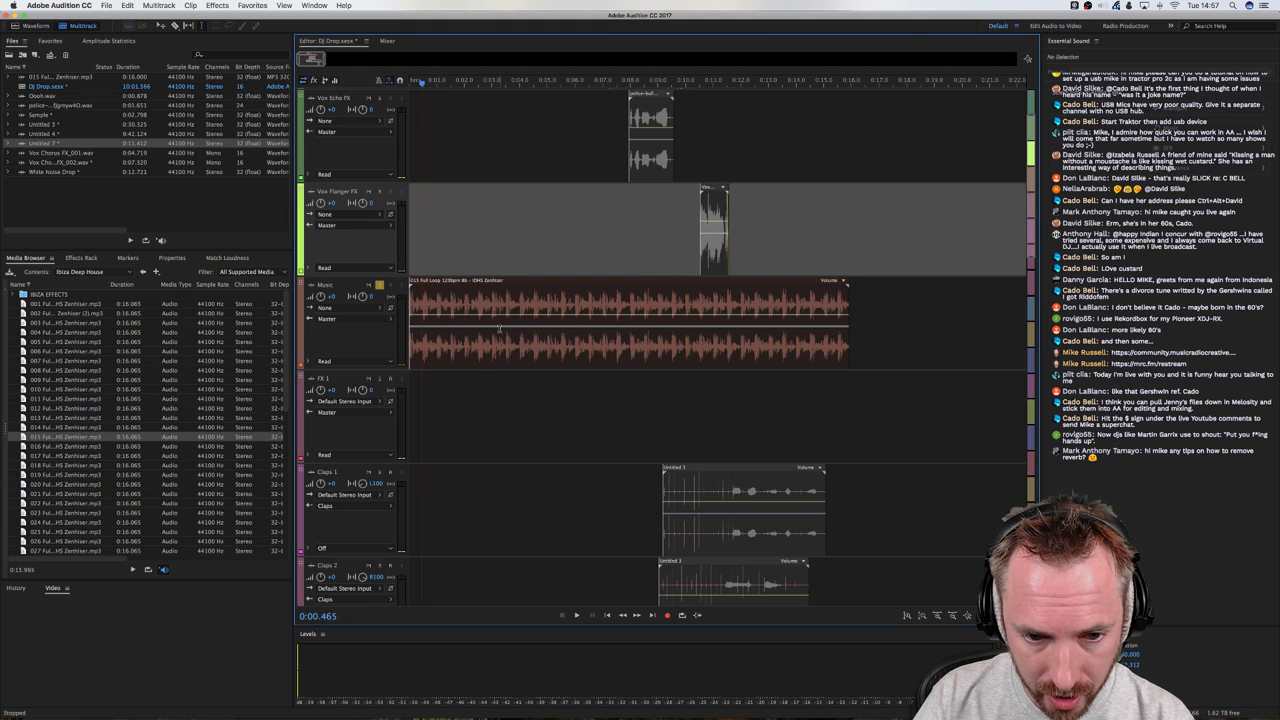
pyautogui.press('space')
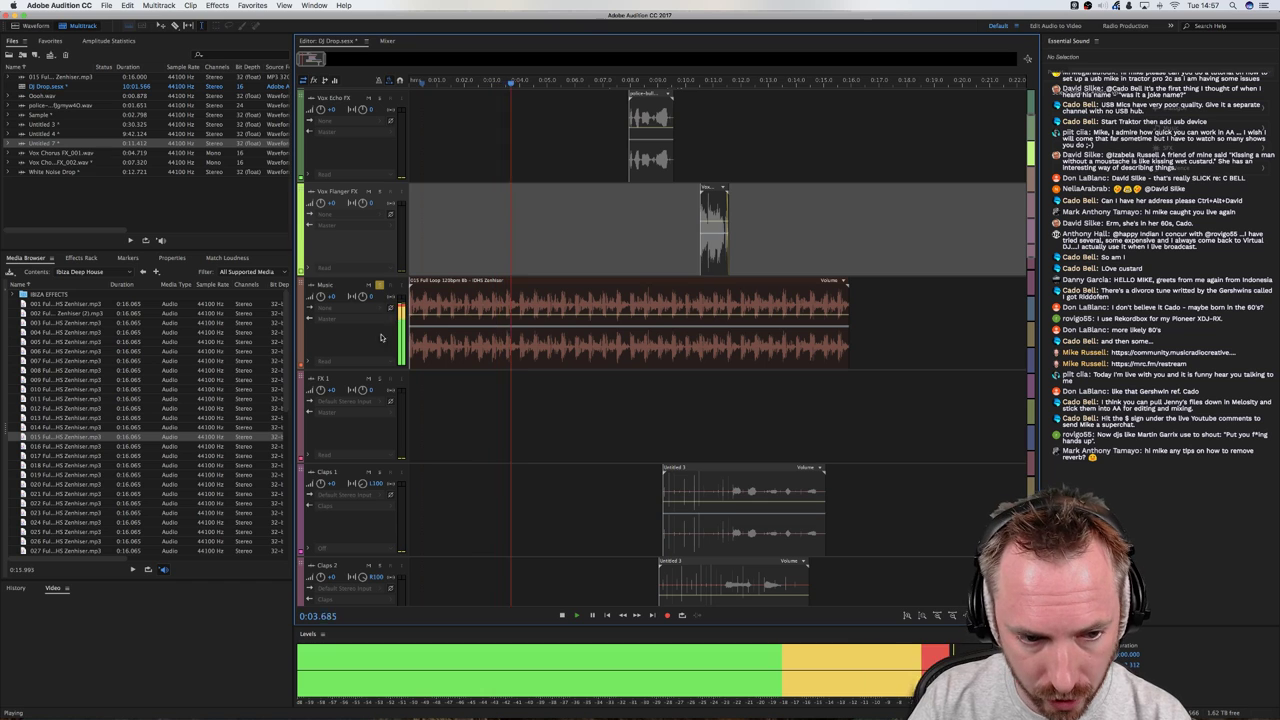
pyautogui.press('space')
# Add a Phaser with the Zed Lepplin preset to the Music track's effects rack and play the result
pyautogui.click(435, 330)
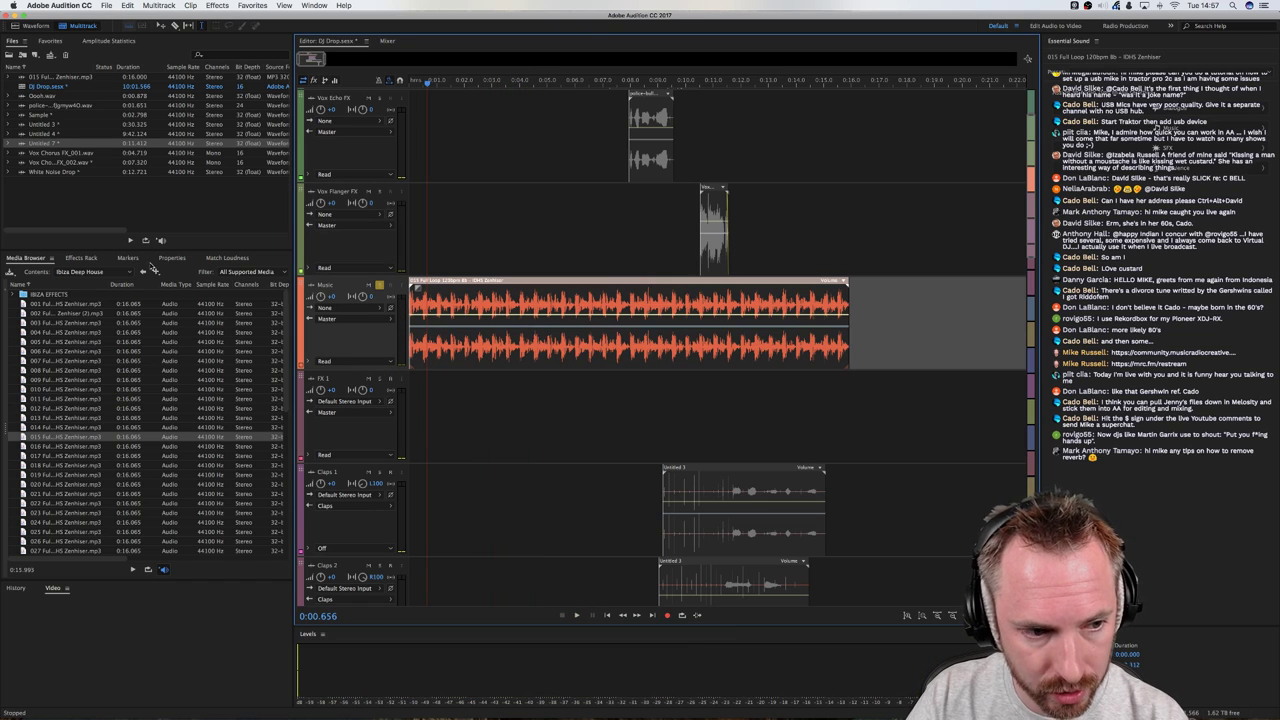
pyautogui.click(75, 259)
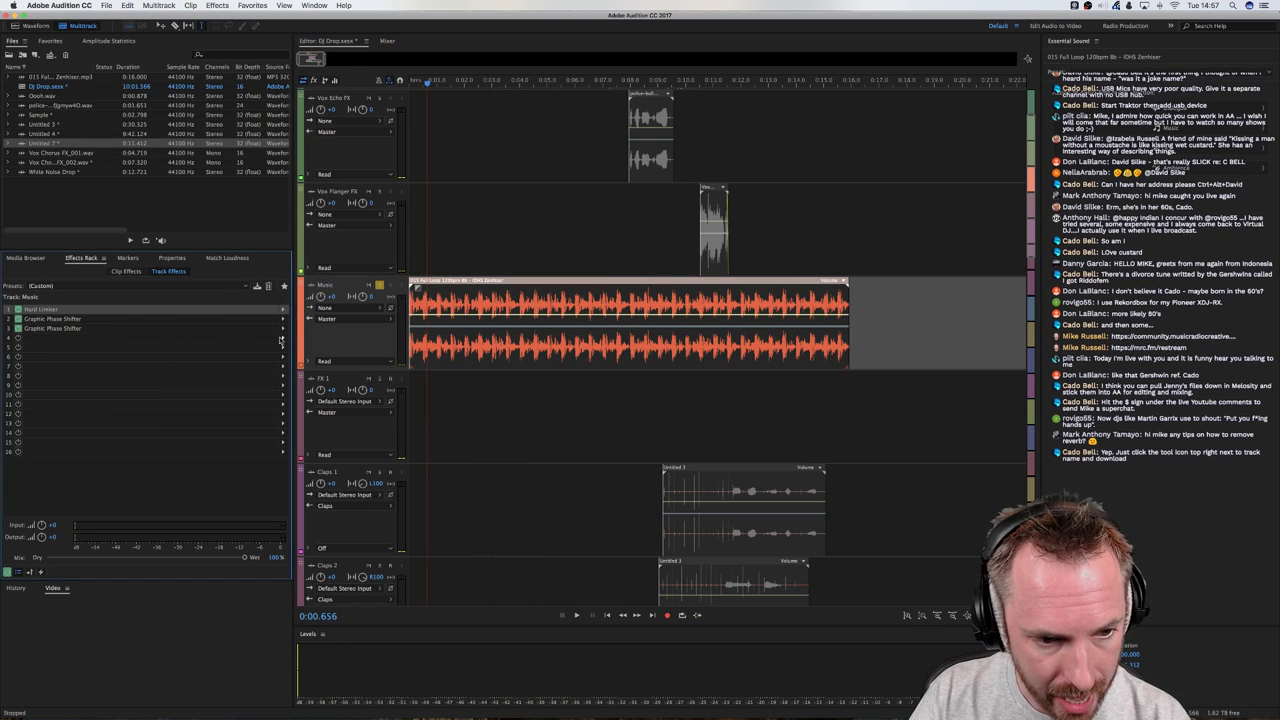
pyautogui.click(282, 339)
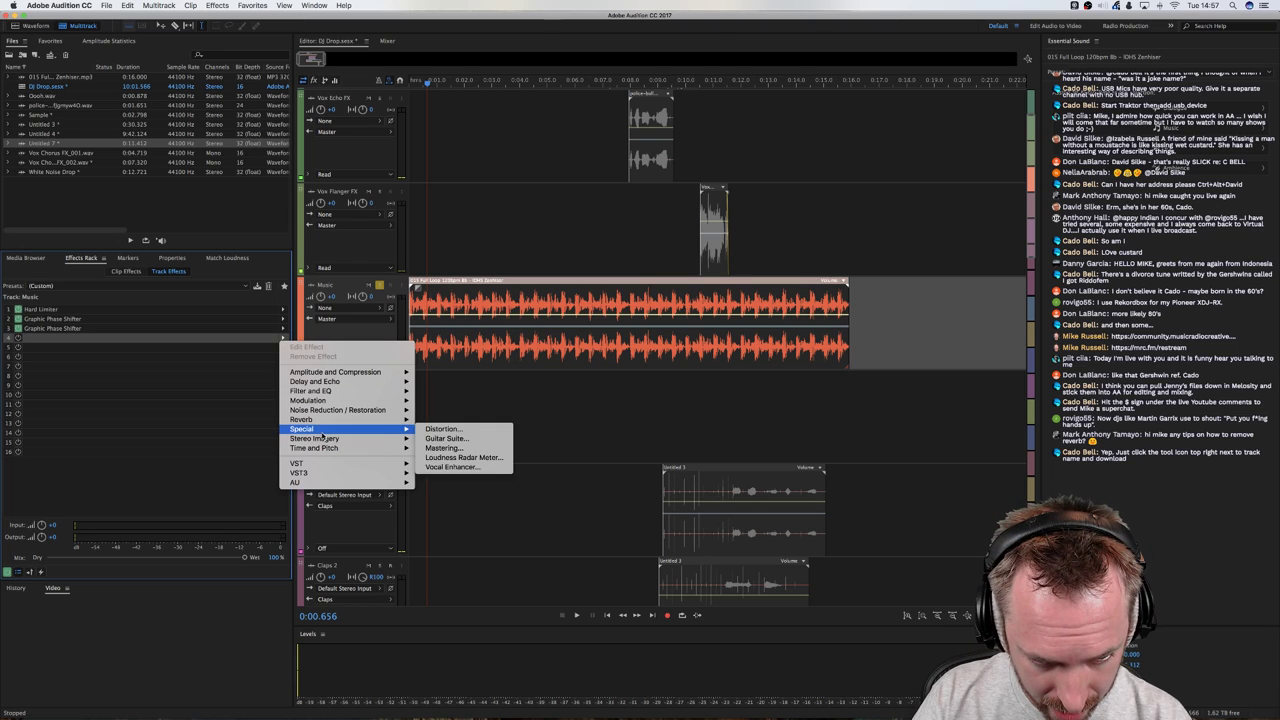
pyautogui.moveTo(321, 447)
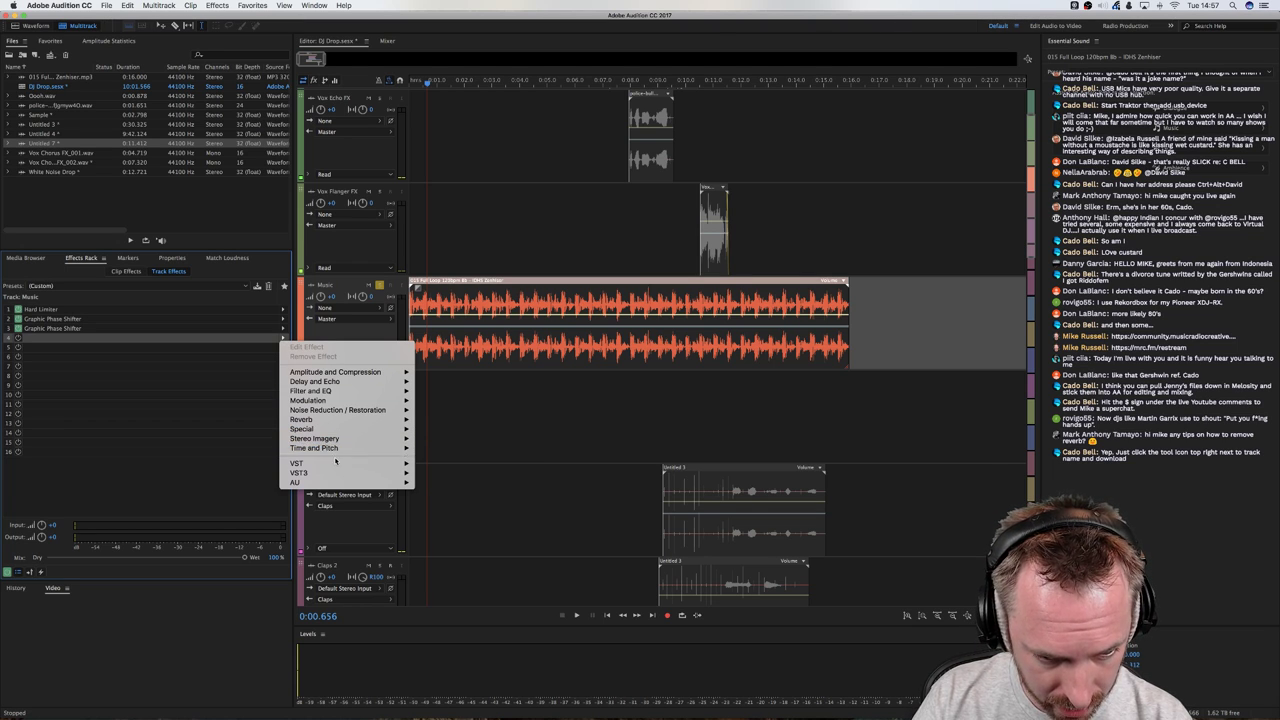
pyautogui.moveTo(380, 401)
pyautogui.click(450, 429)
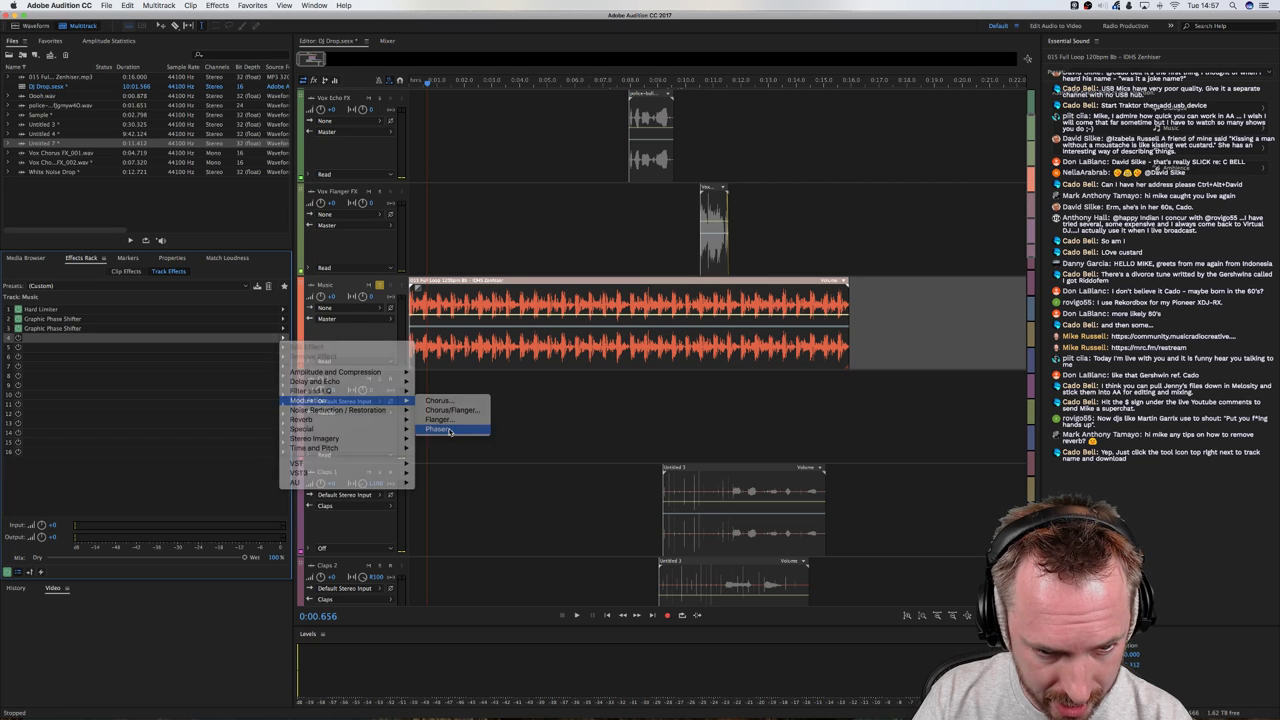
pyautogui.click(610, 279)
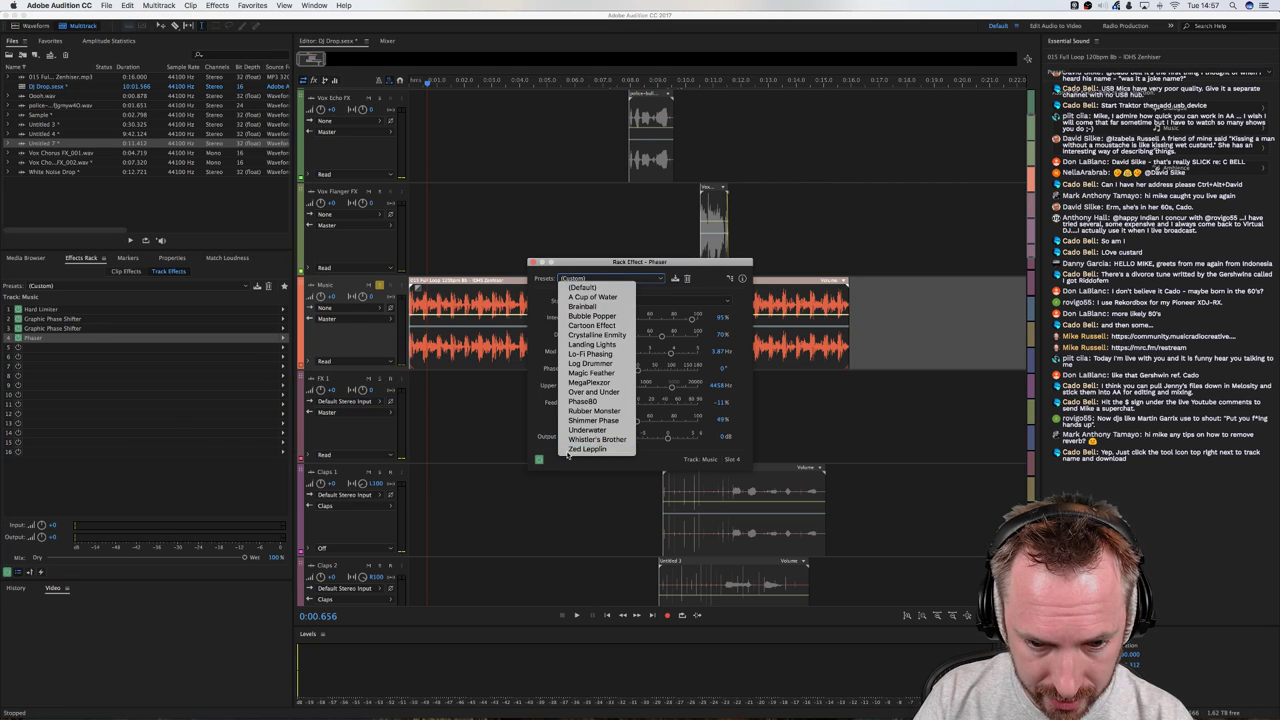
pyautogui.click(570, 449)
pyautogui.click(531, 262)
pyautogui.press('space')
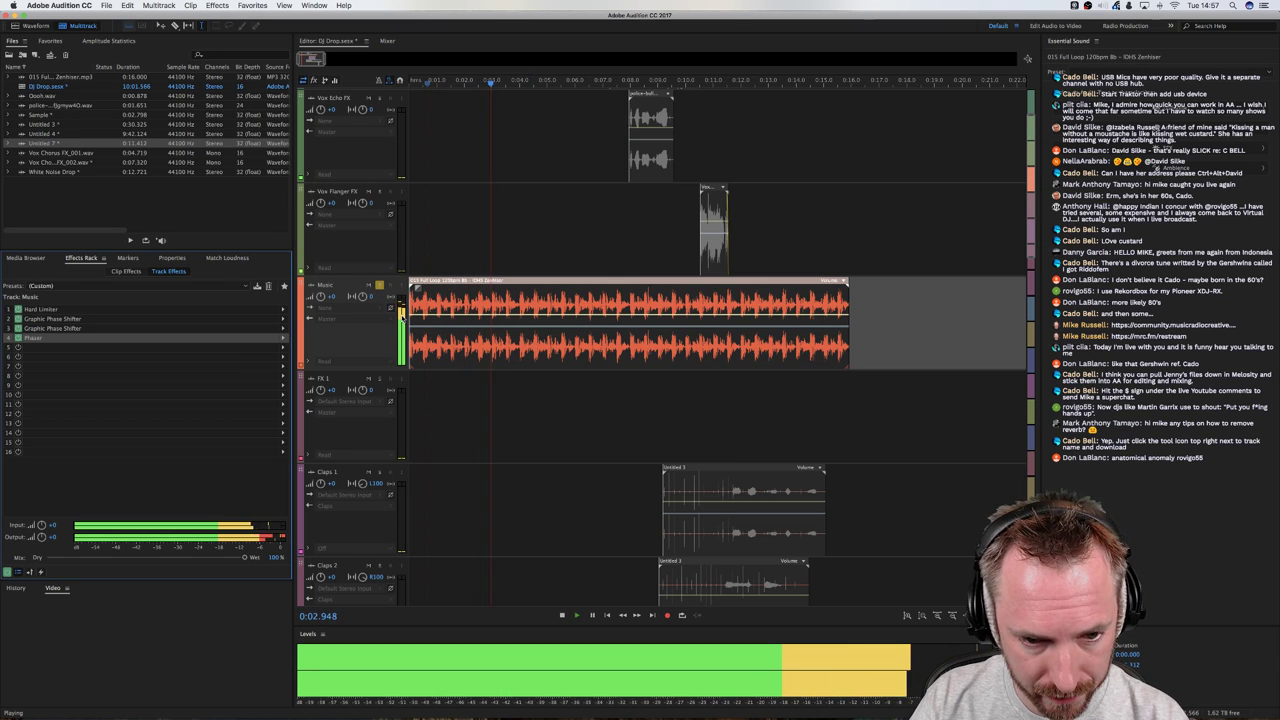
pyautogui.press('space')
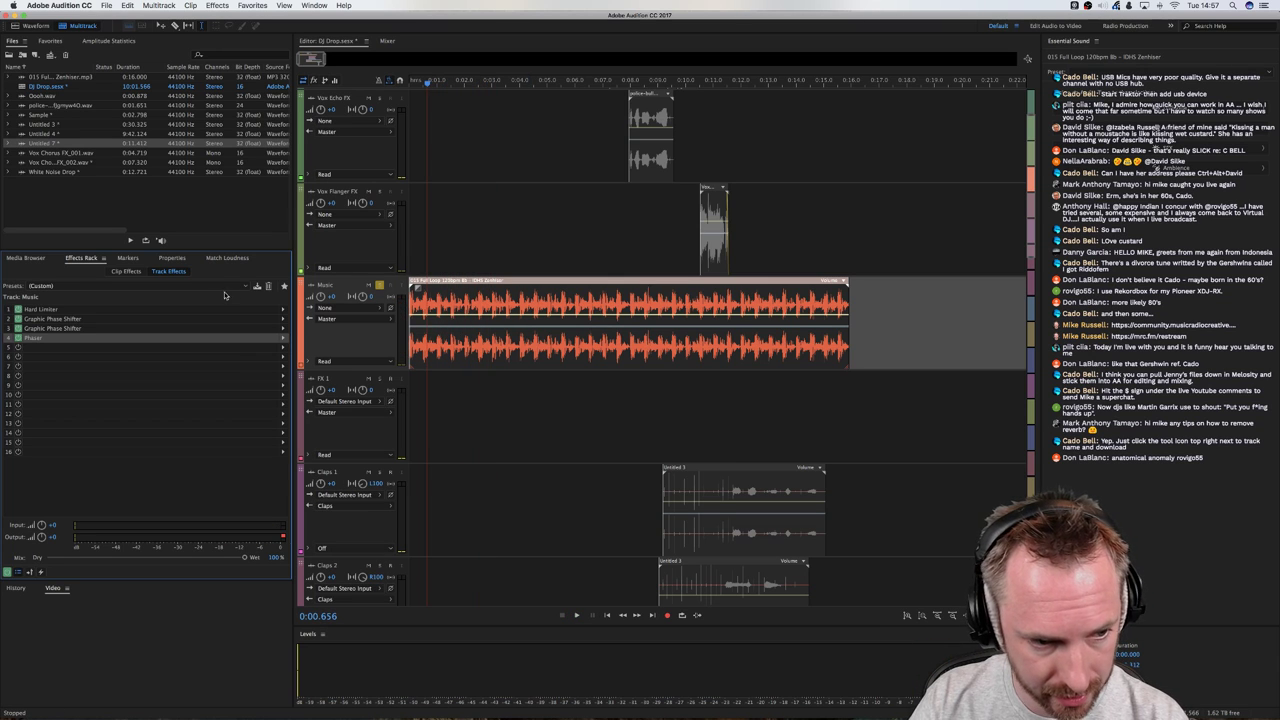
# Show the Music track's automation lane with envelopes for the Track EQ High Shelf Gain and the Phaser Mix
pyautogui.click(310, 368)
pyautogui.scroll(-3, 425, 246)
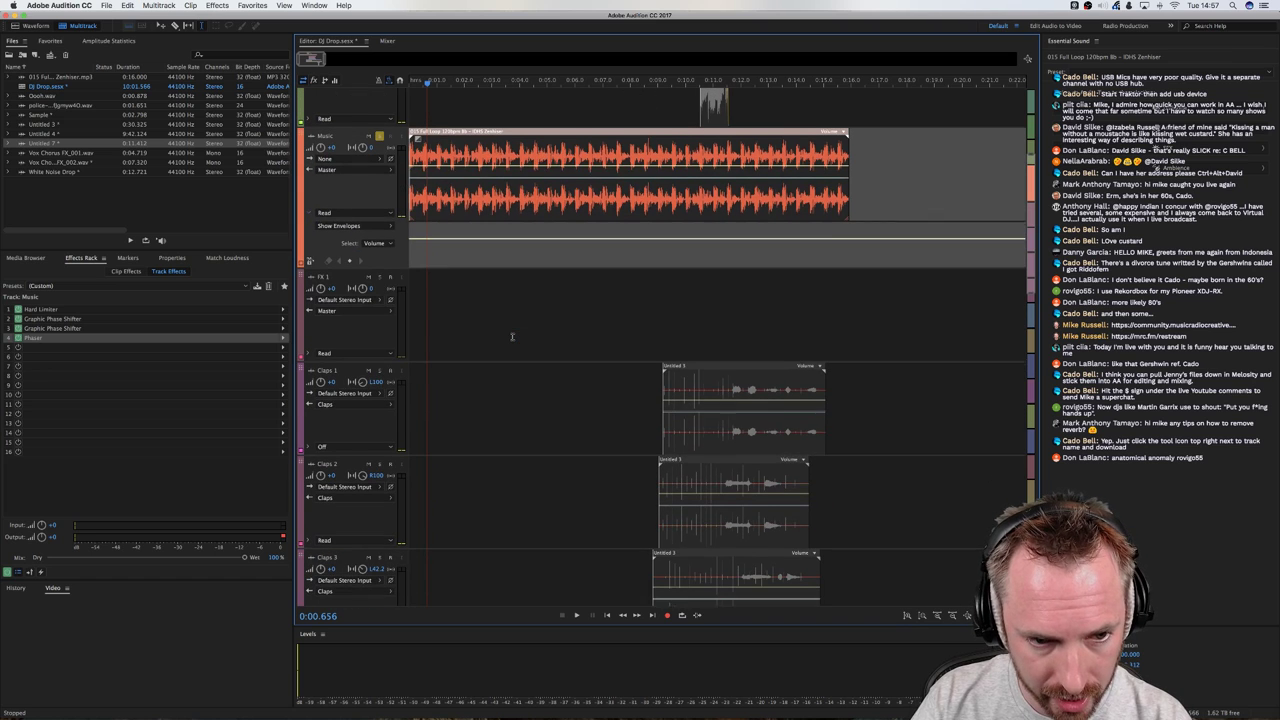
pyautogui.click(380, 245)
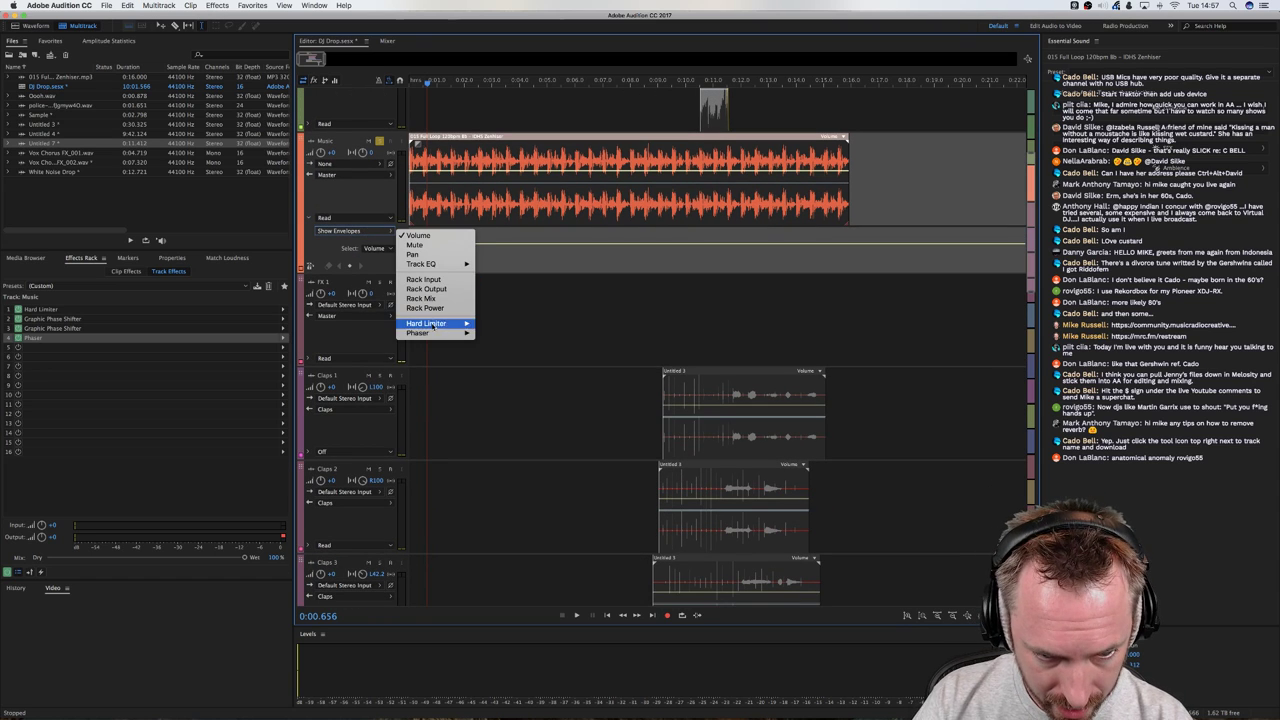
pyautogui.moveTo(440, 333)
pyautogui.moveTo(445, 264)
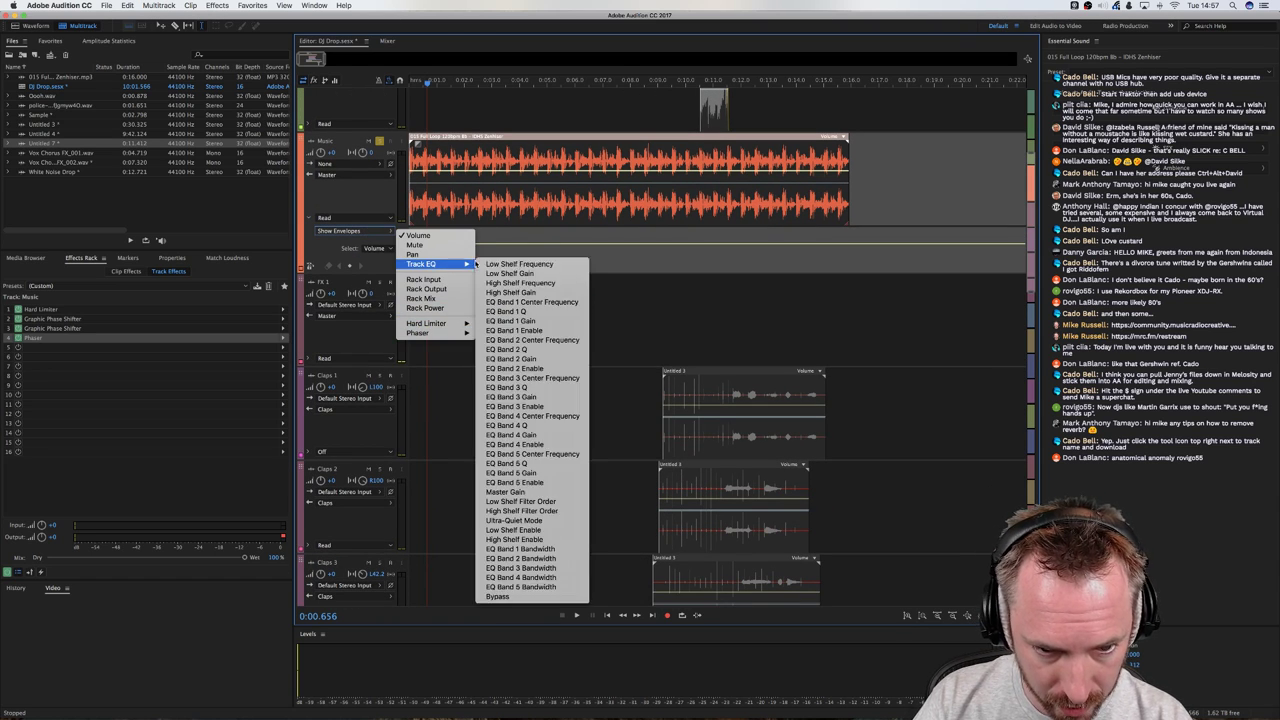
pyautogui.click(525, 292)
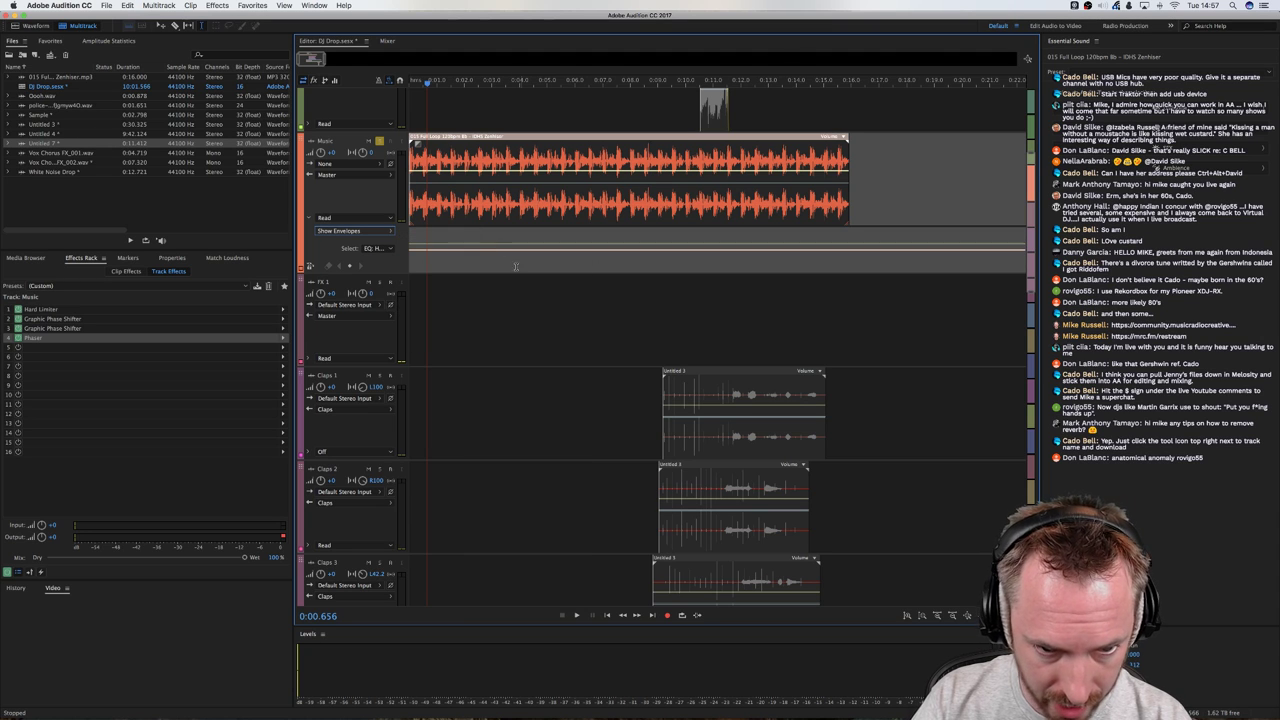
pyautogui.click(374, 247)
pyautogui.moveTo(438, 334)
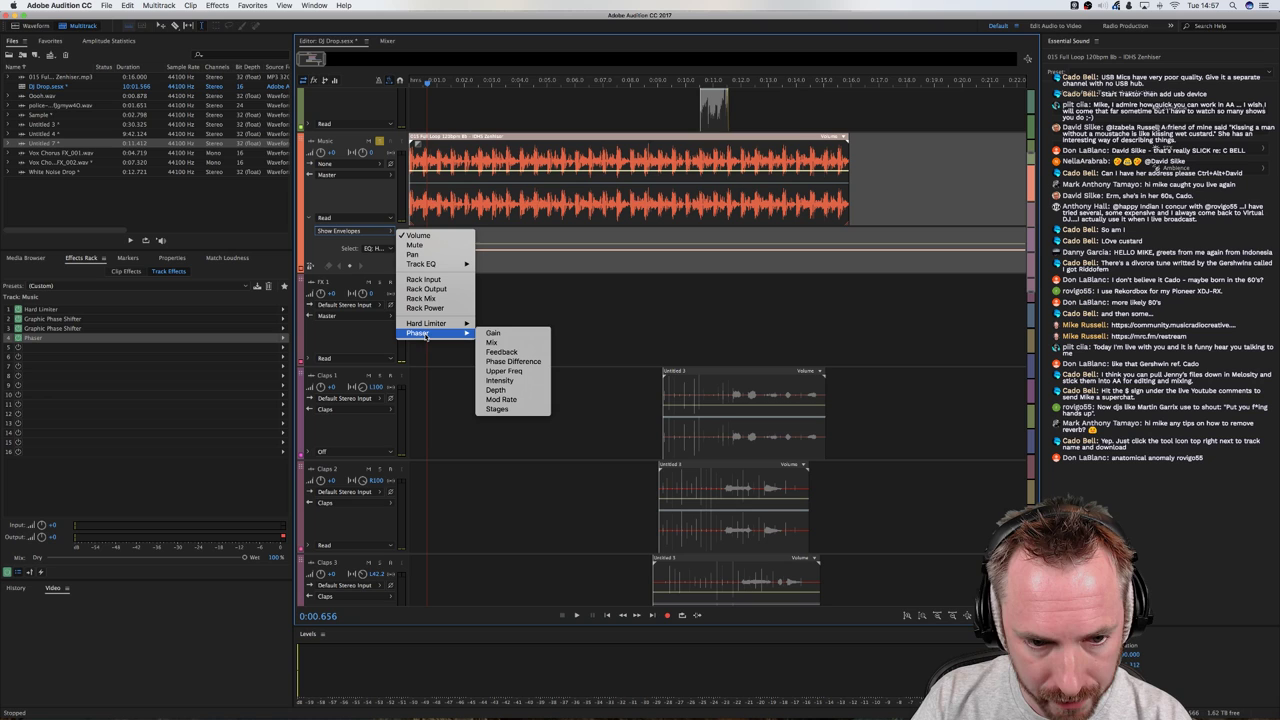
pyautogui.click(494, 343)
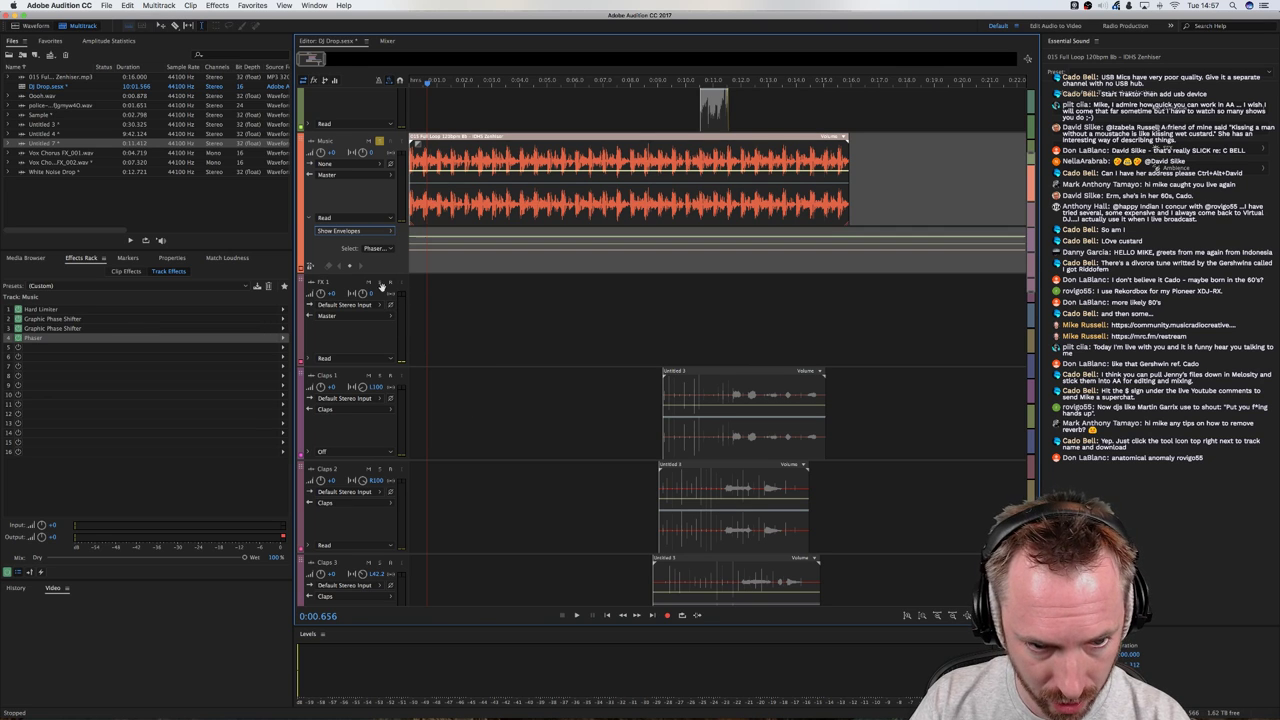
# Draw a dip in the High Shelf Gain envelope, falling from about 0:02.5 and recovering by about 0:06, and play it
pyautogui.click(486, 255)
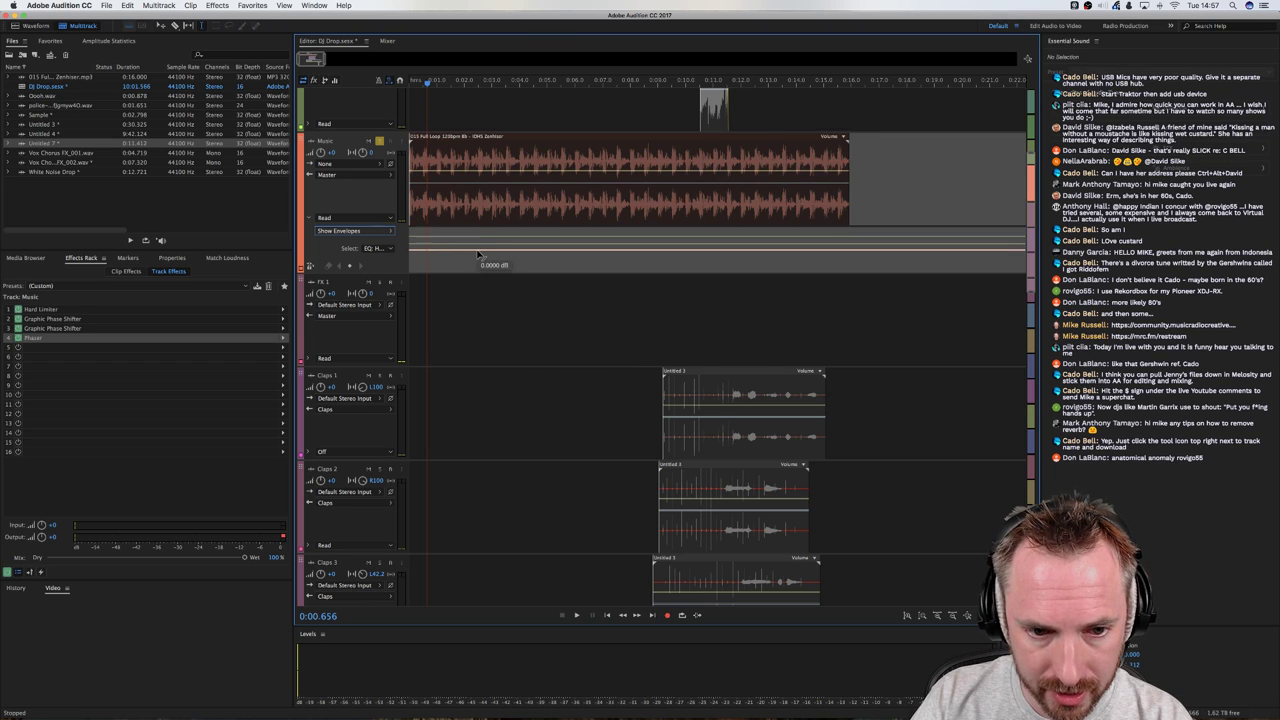
pyautogui.click(478, 254)
pyautogui.moveTo(488, 255); pyautogui.dragTo(492, 270)
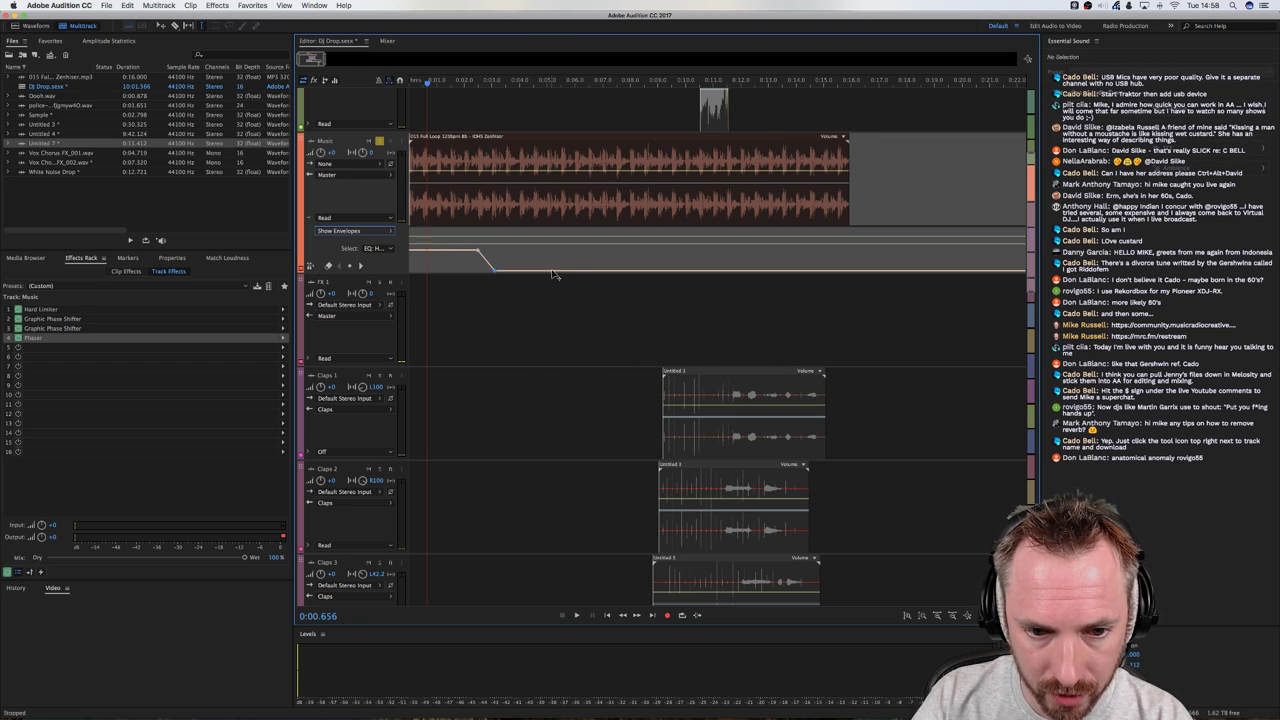
pyautogui.click(552, 270)
pyautogui.moveTo(572, 270); pyautogui.dragTo(575, 253)
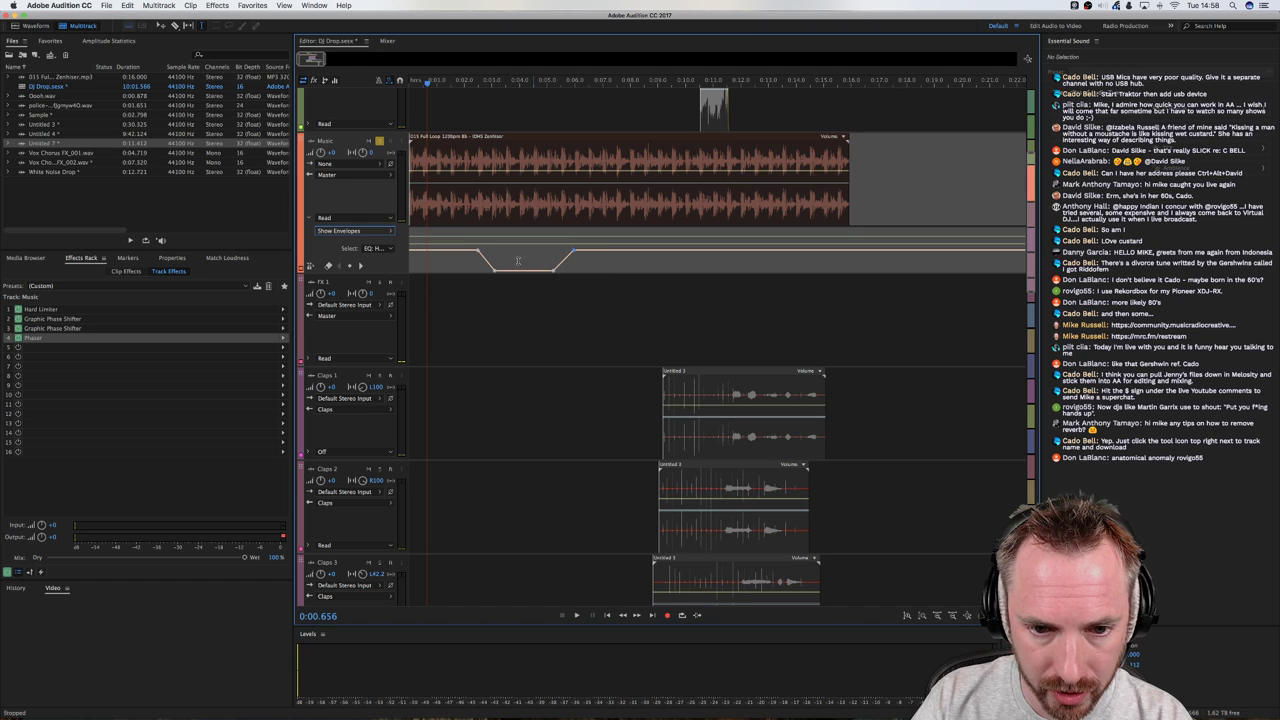
pyautogui.click(434, 268)
pyautogui.press('space')
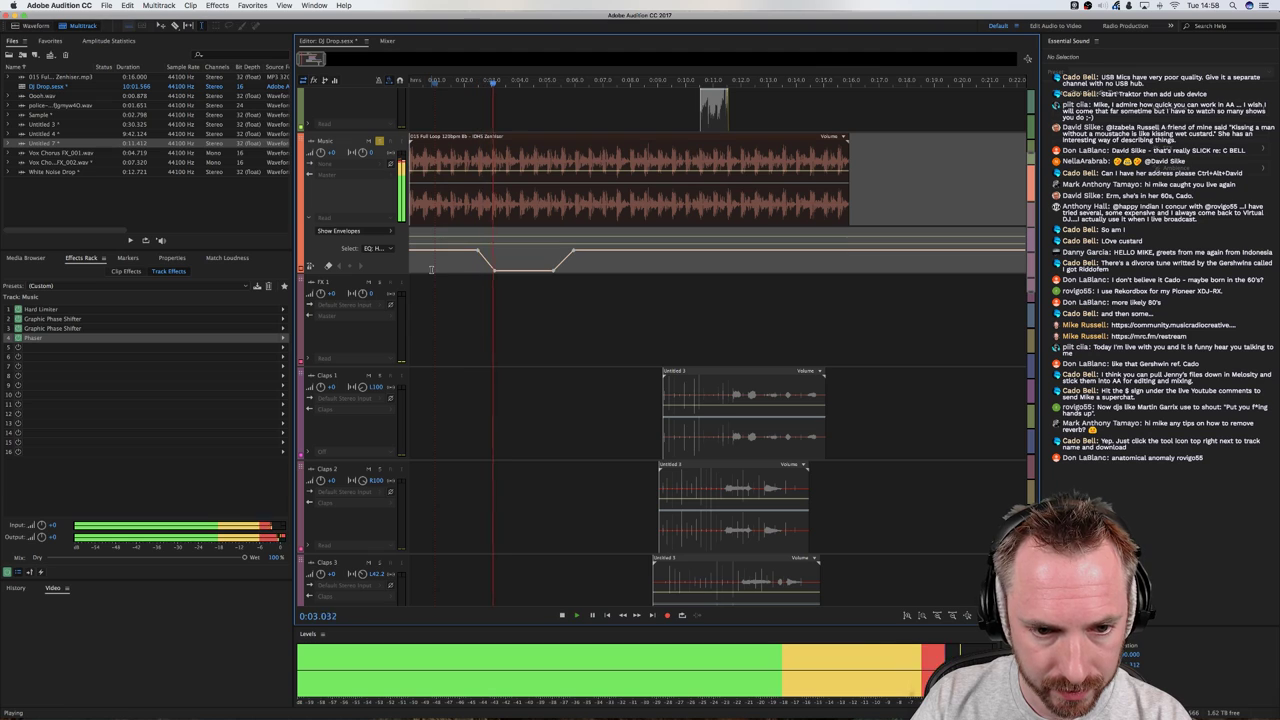
pyautogui.press('space')
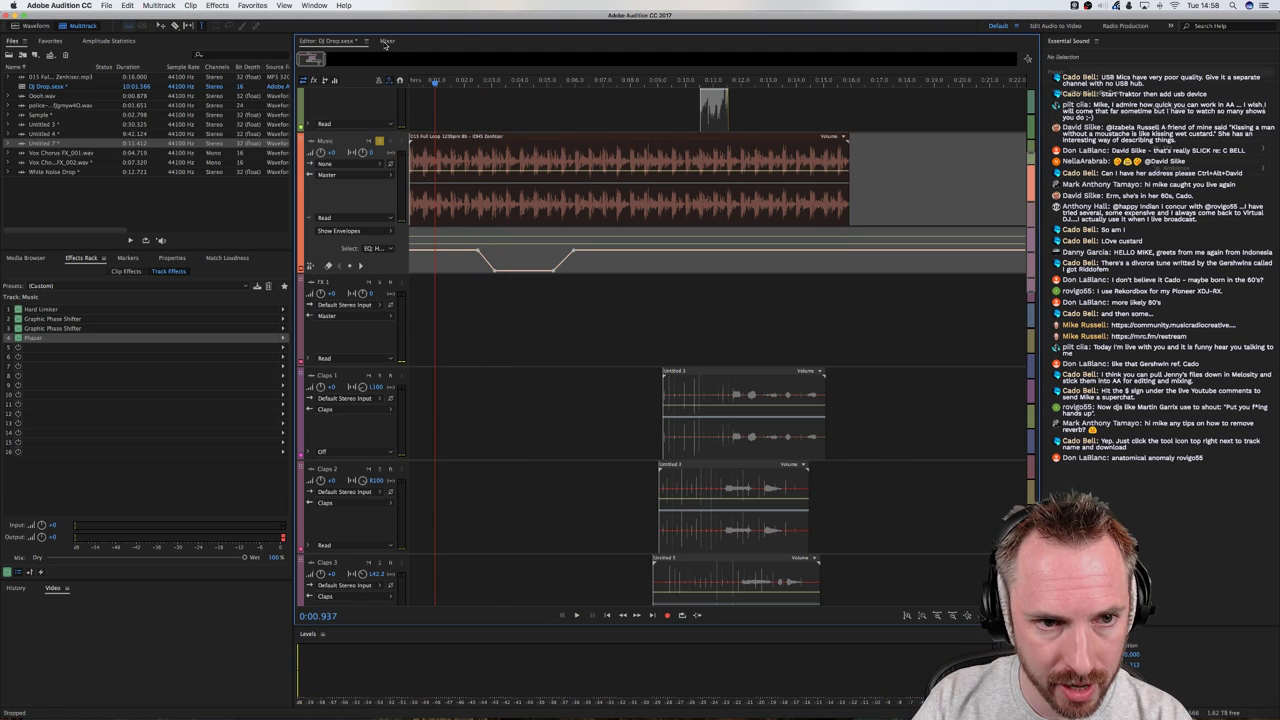
# Switch on the Music track's EQ in the mixer, play the EQ automation and return to the session editor
pyautogui.click(386, 41)
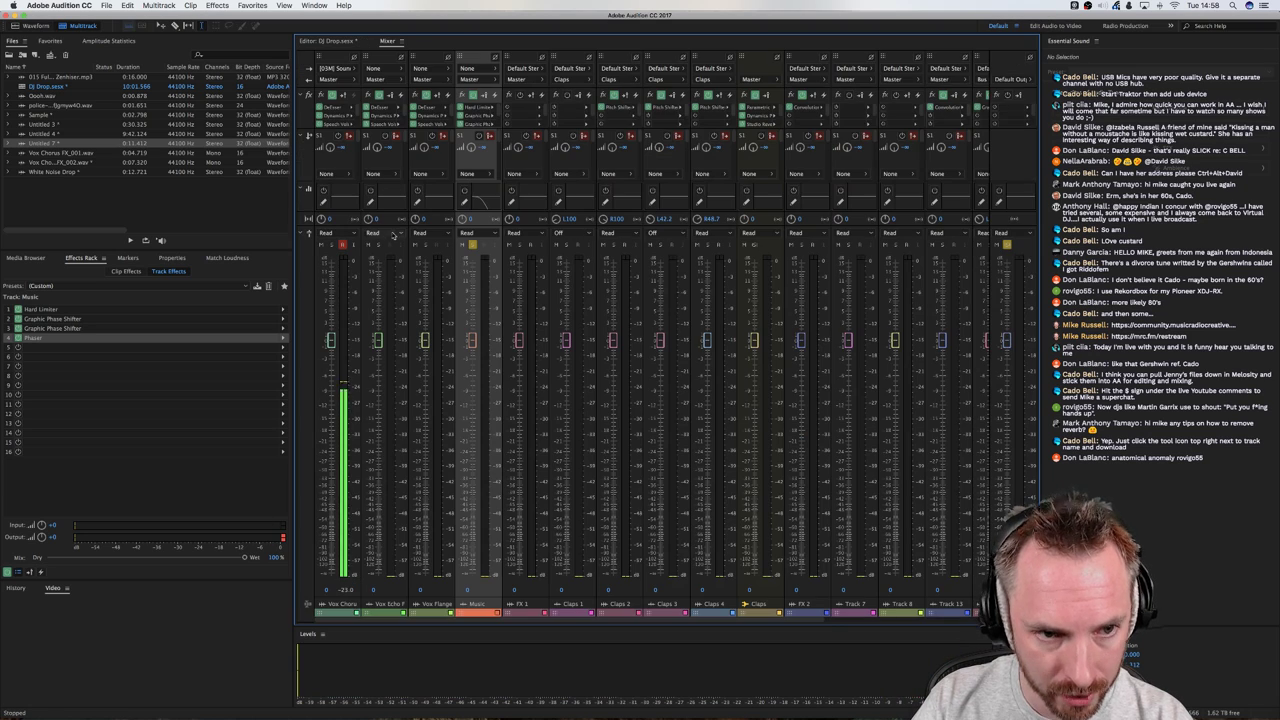
pyautogui.click(465, 192)
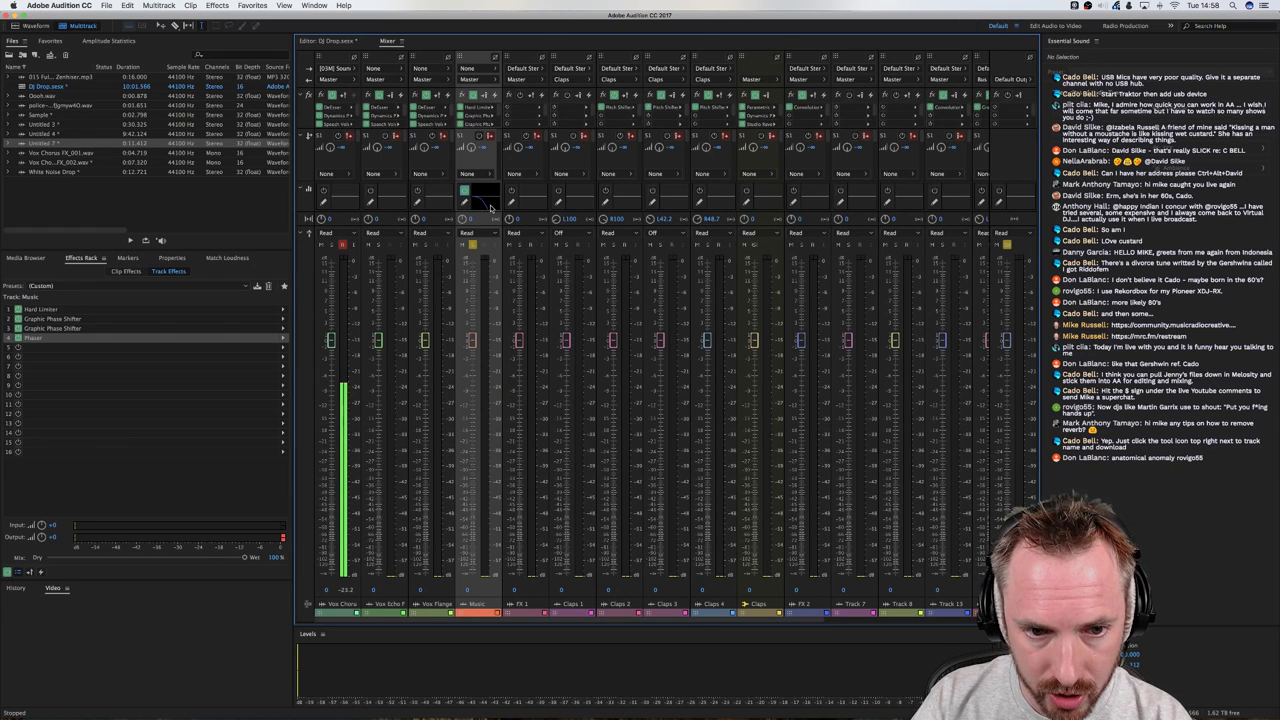
pyautogui.press('space')
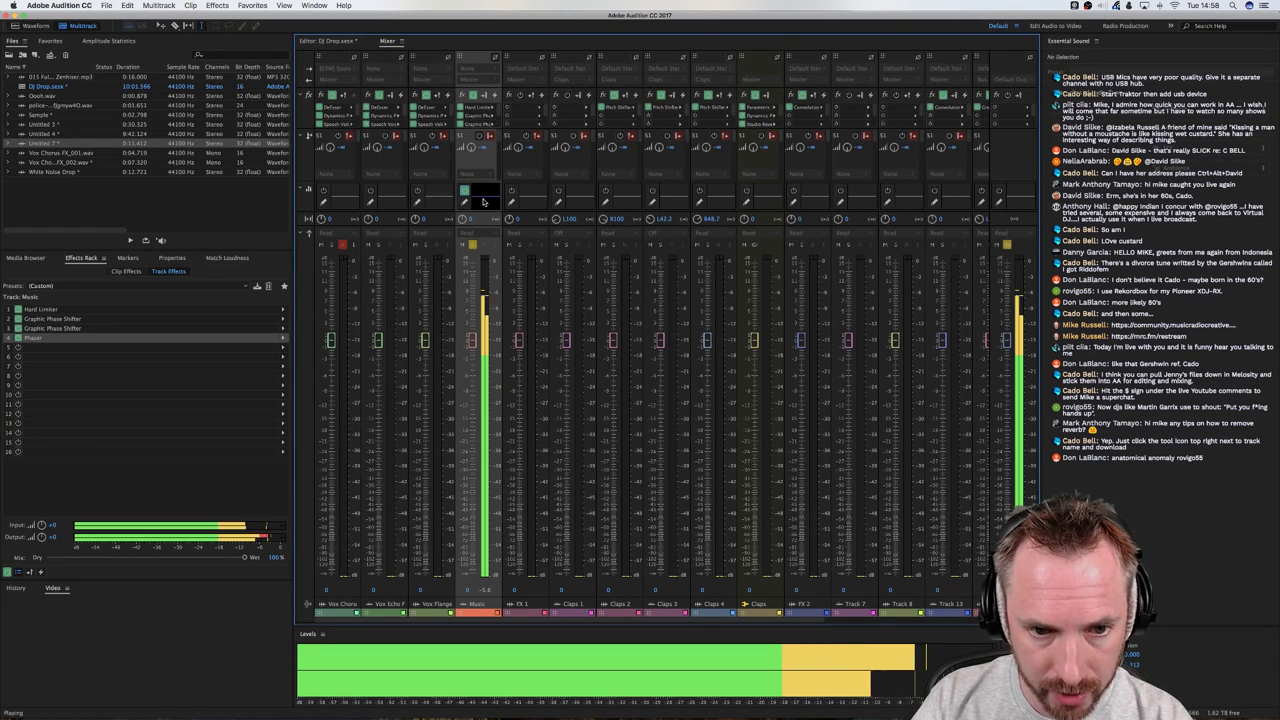
pyautogui.press('space')
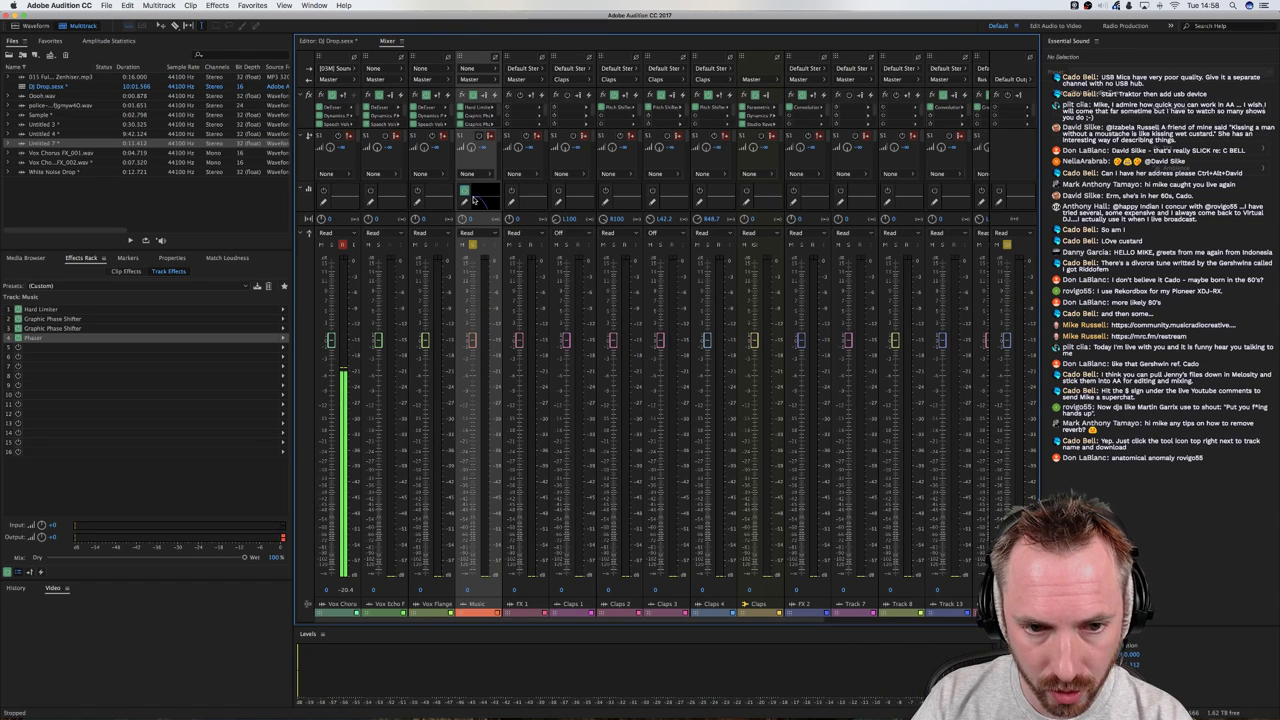
pyautogui.press('space')
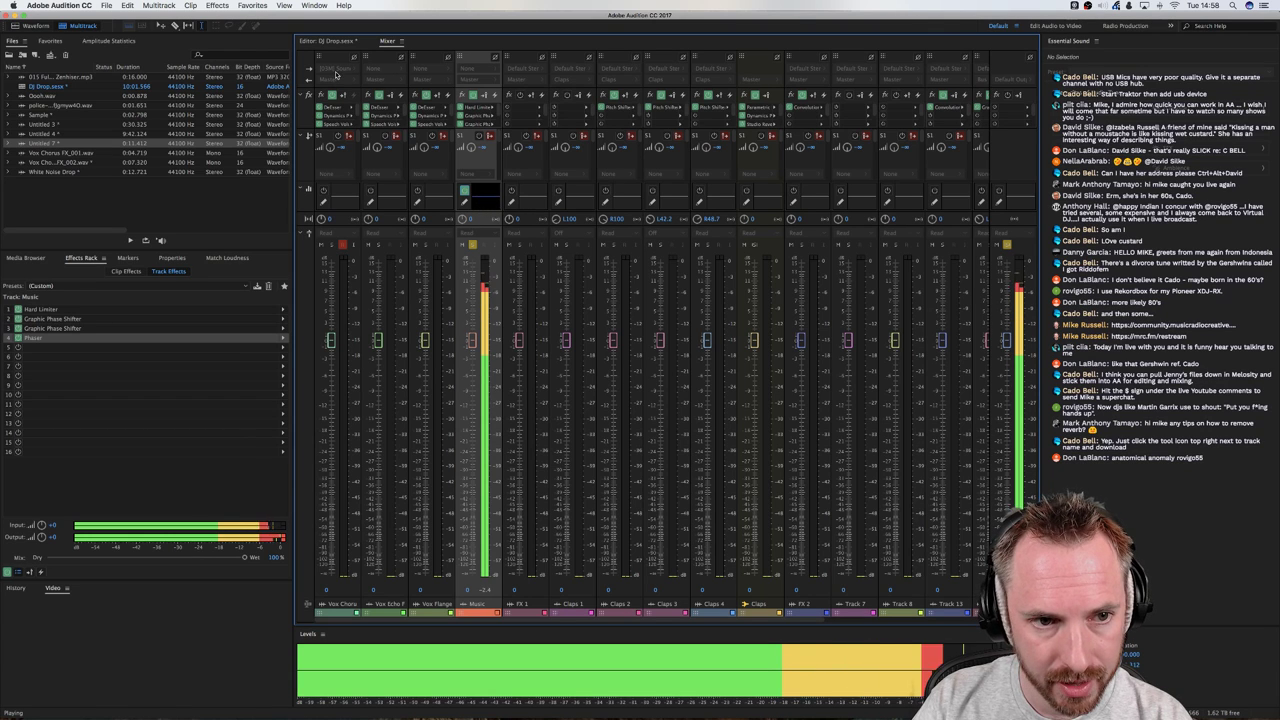
pyautogui.press('space')
pyautogui.hotkey('alt', '1')
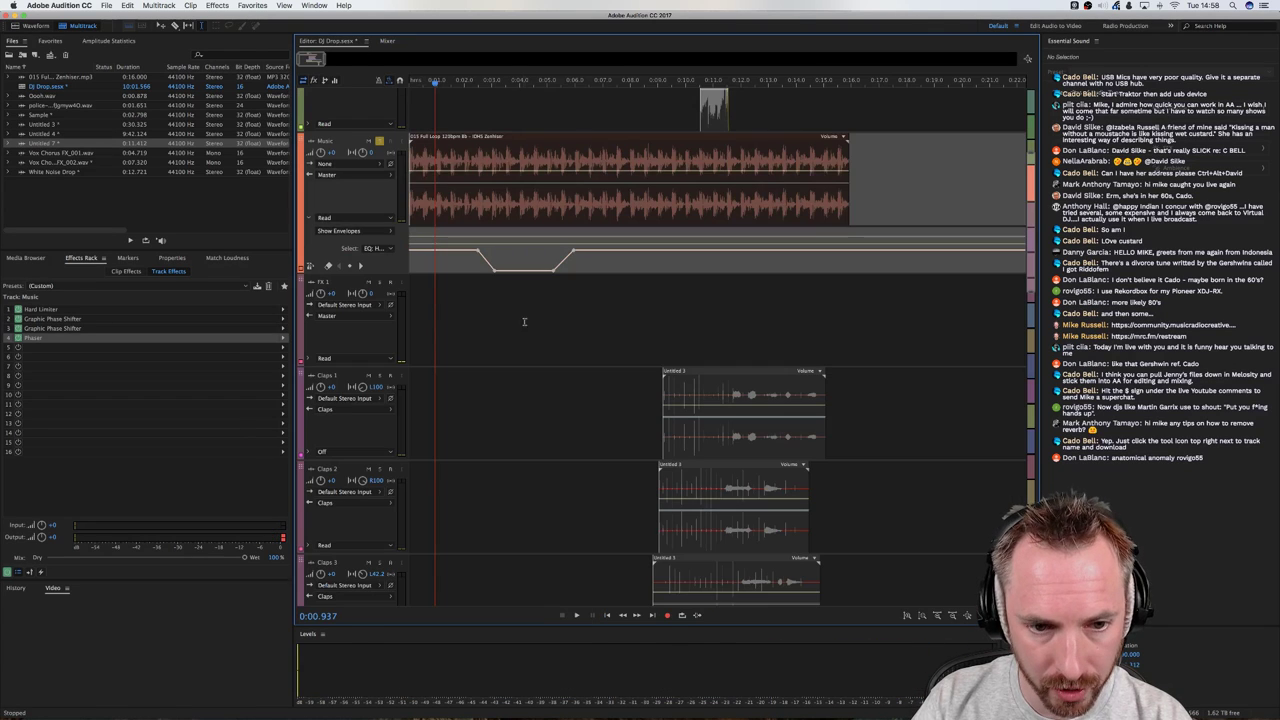
# Shape the Phaser Mix envelope to rise from minimum at about 0:02.3 and fall back by about 0:06, and play it from the start
pyautogui.click(481, 238)
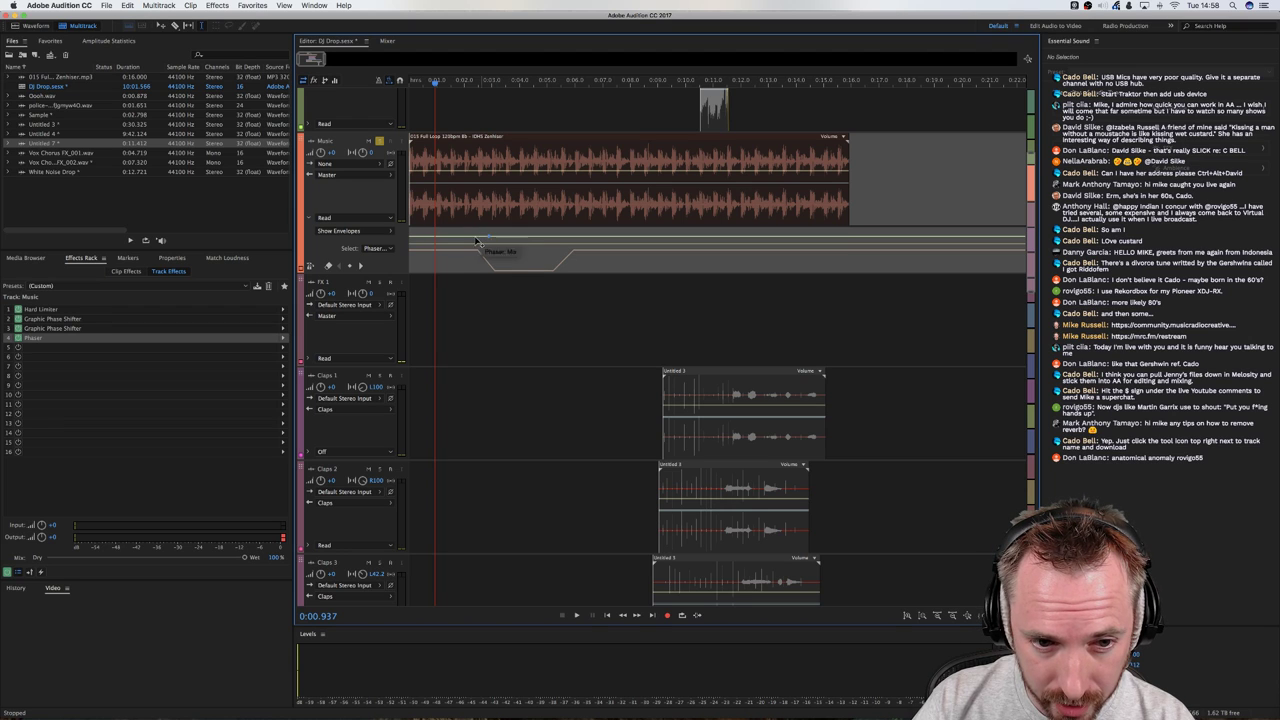
pyautogui.moveTo(472, 240); pyautogui.dragTo(472, 268)
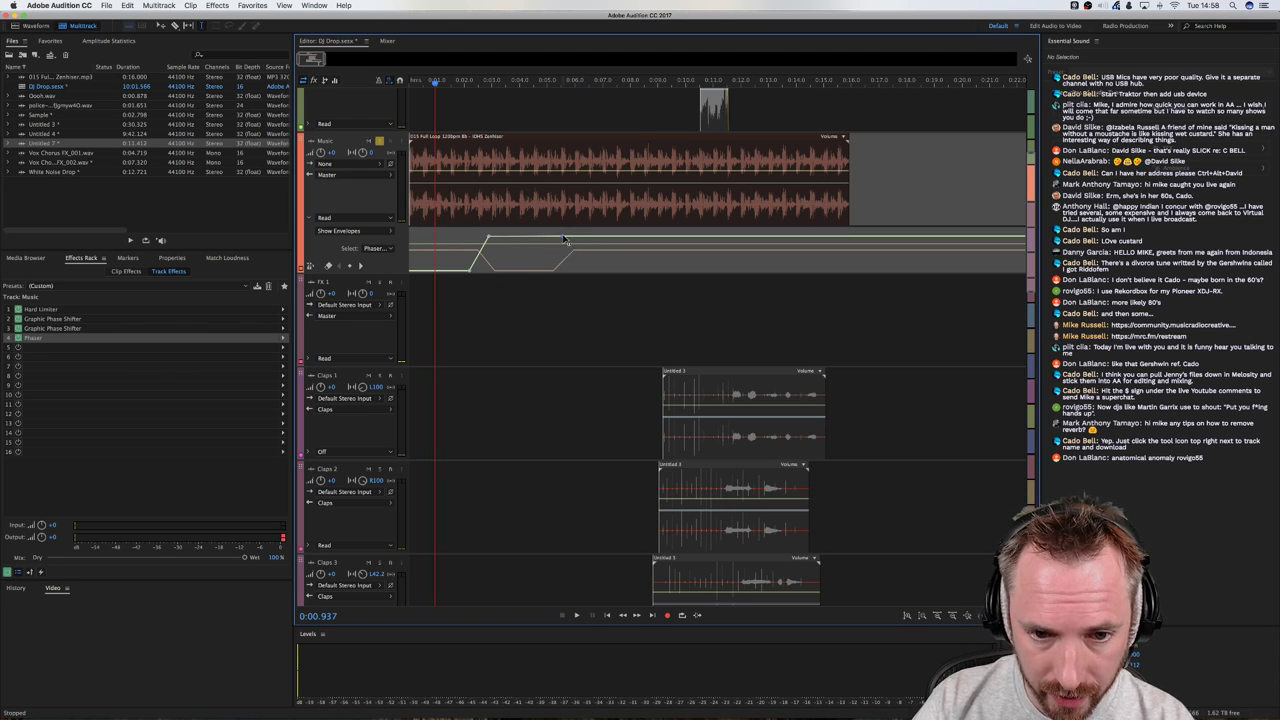
pyautogui.moveTo(565, 240); pyautogui.dragTo(577, 283)
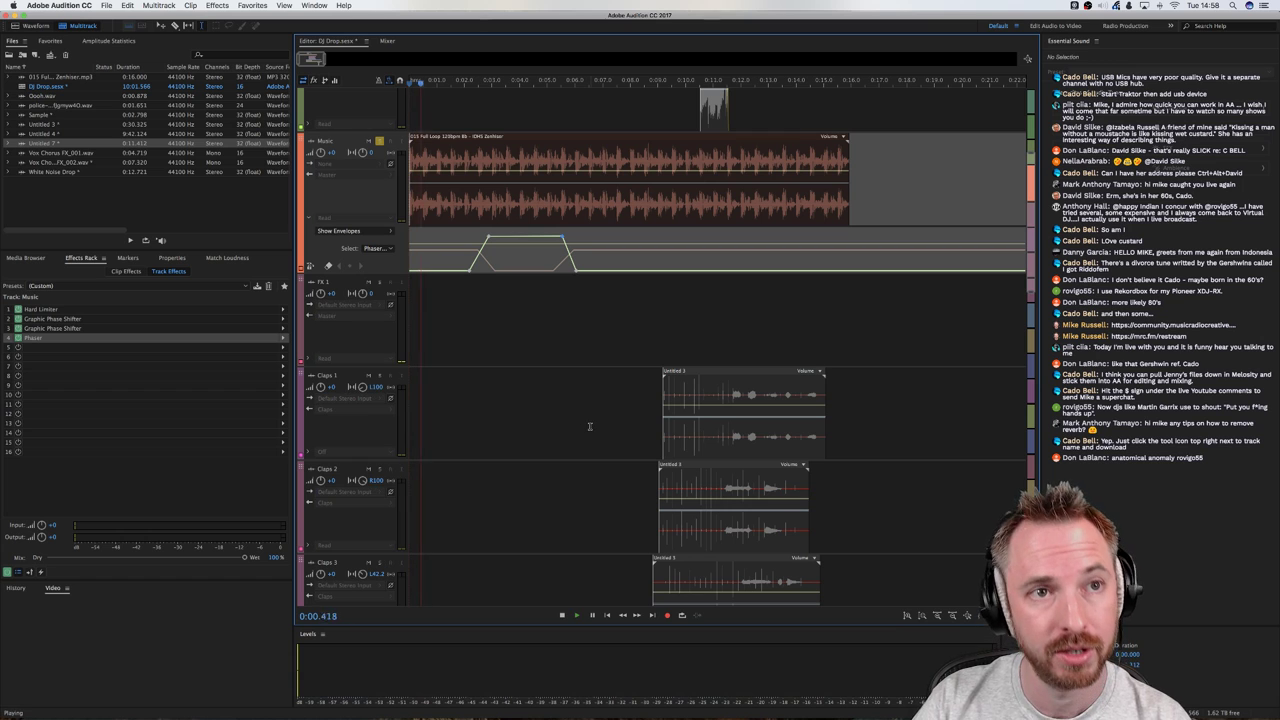
pyautogui.press('space')
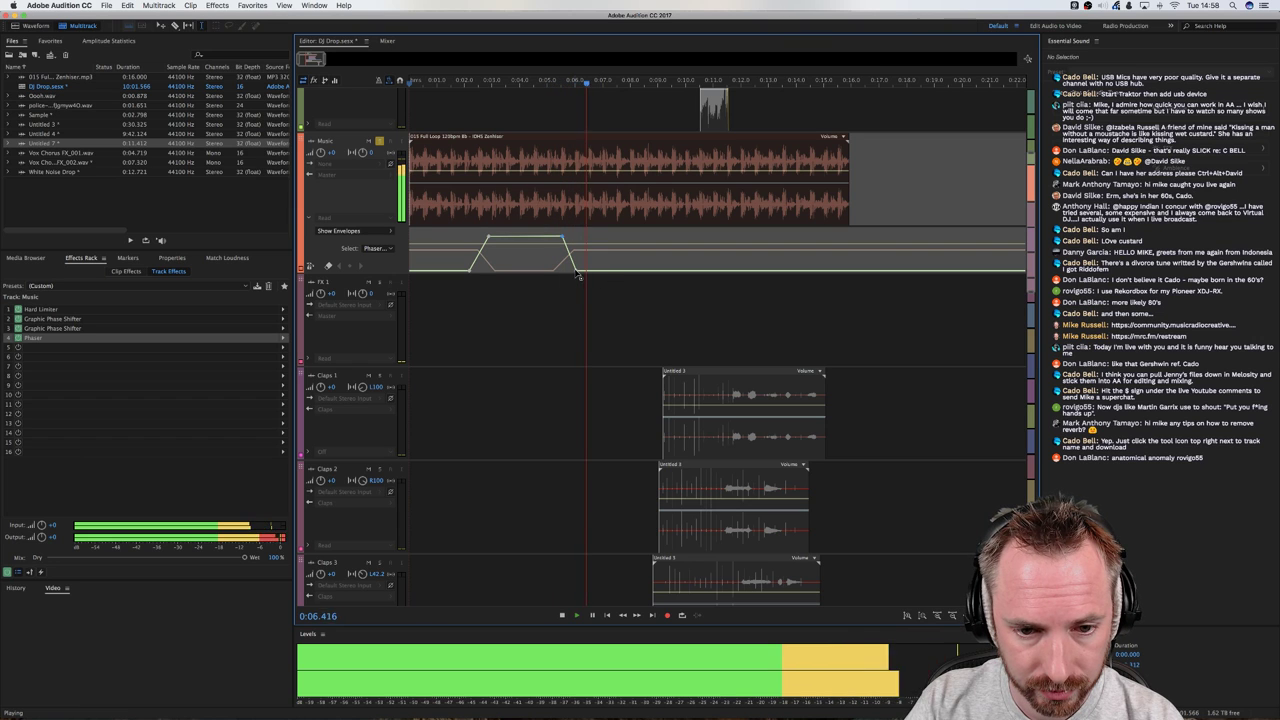
pyautogui.press('space')
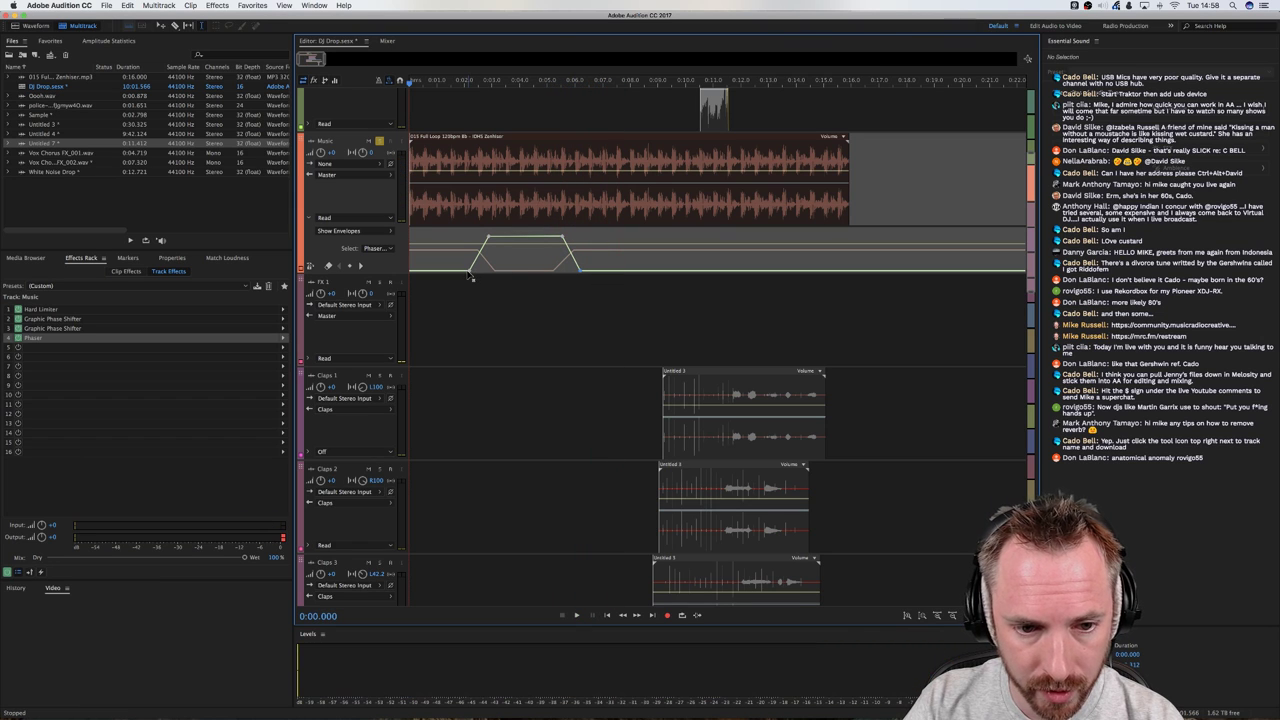
pyautogui.press('space')
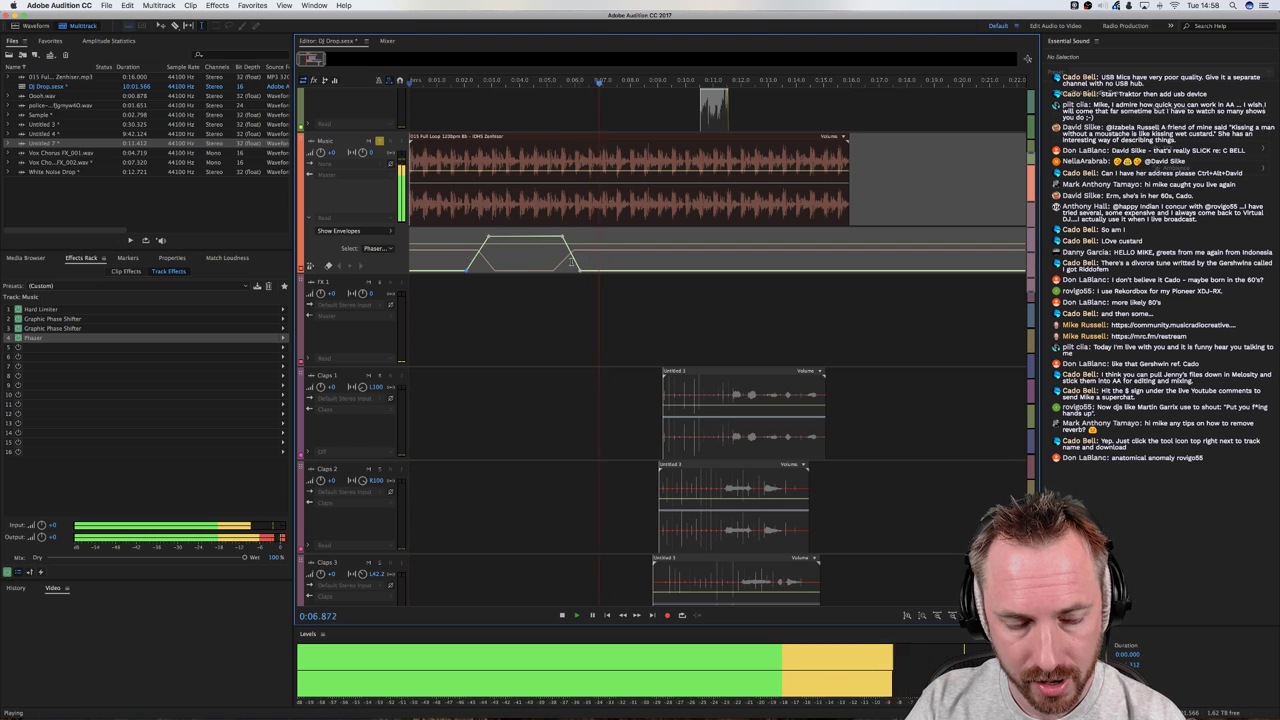
pyautogui.press('space')
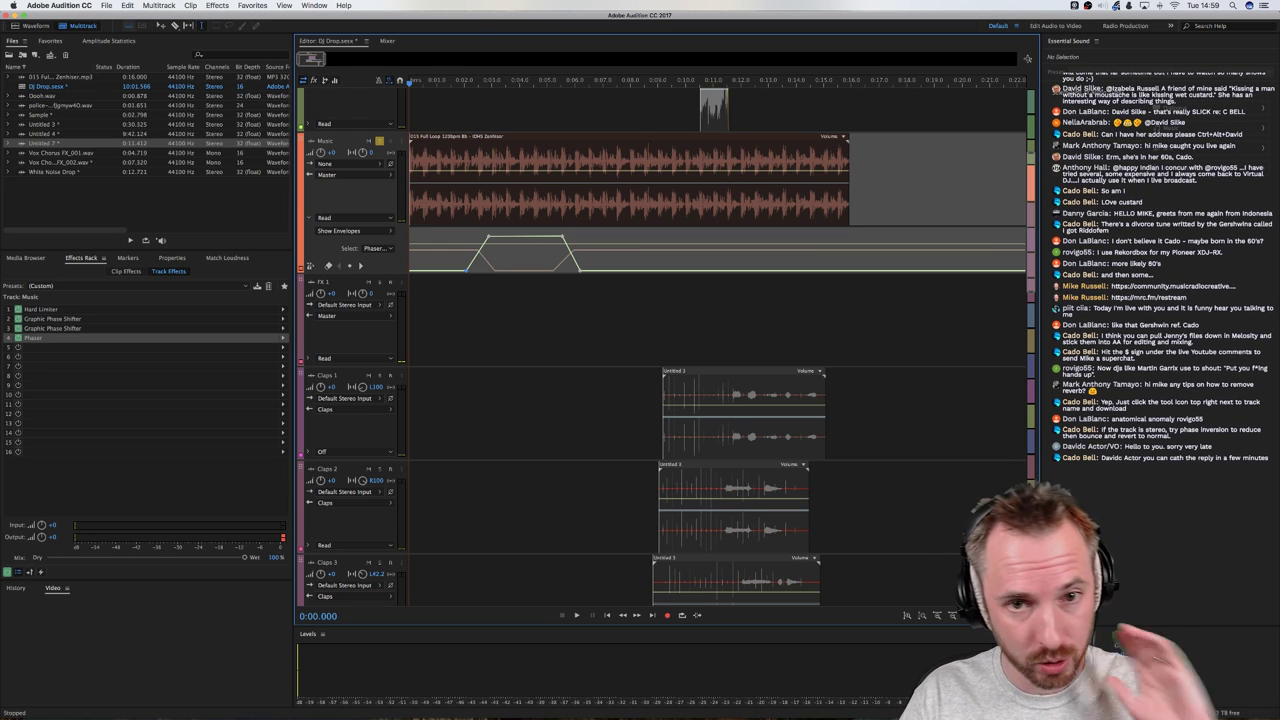
# Switch to Chrome to show the Music Radio Creative community forum and switch to OBS
pyautogui.click(329, 698)
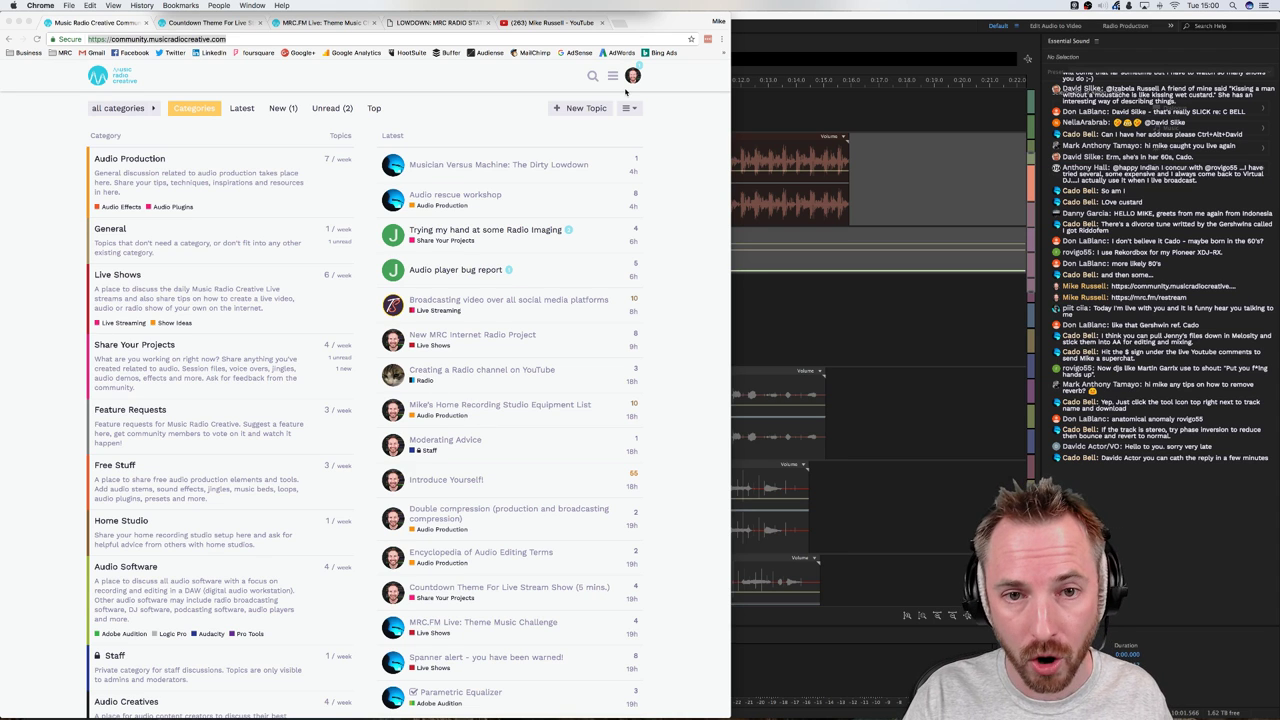
pyautogui.press('super+Tab')
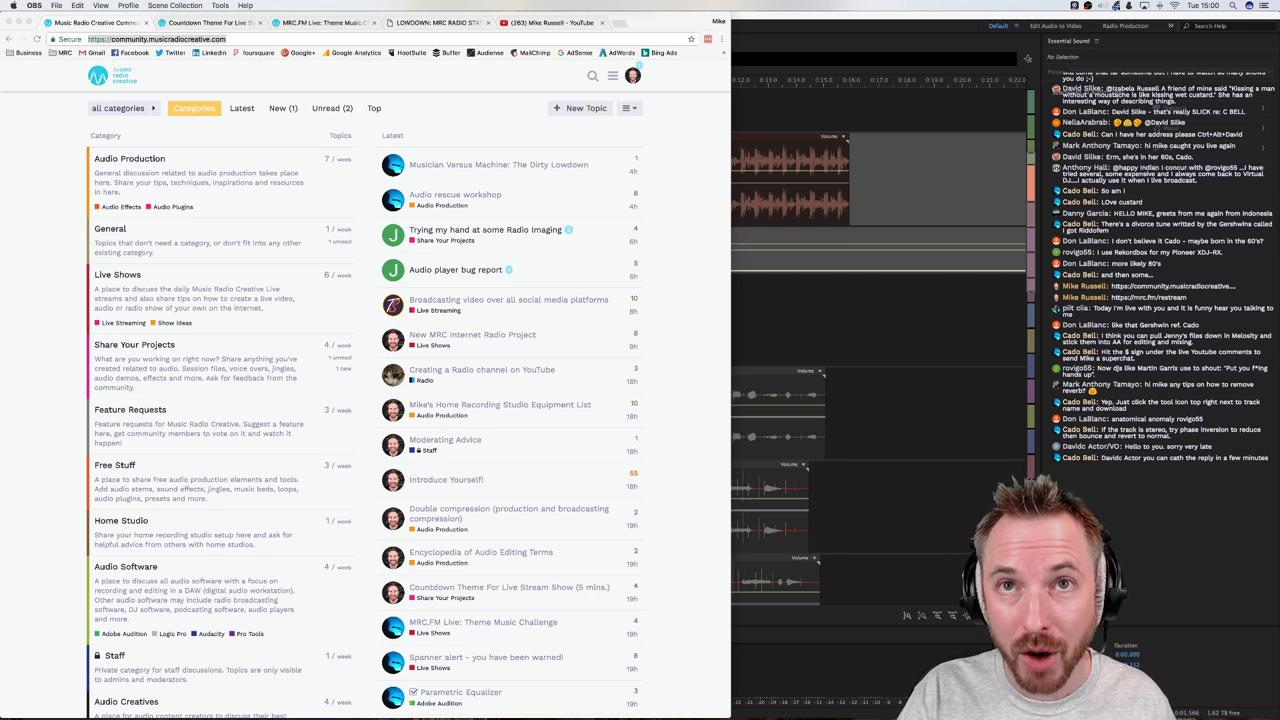